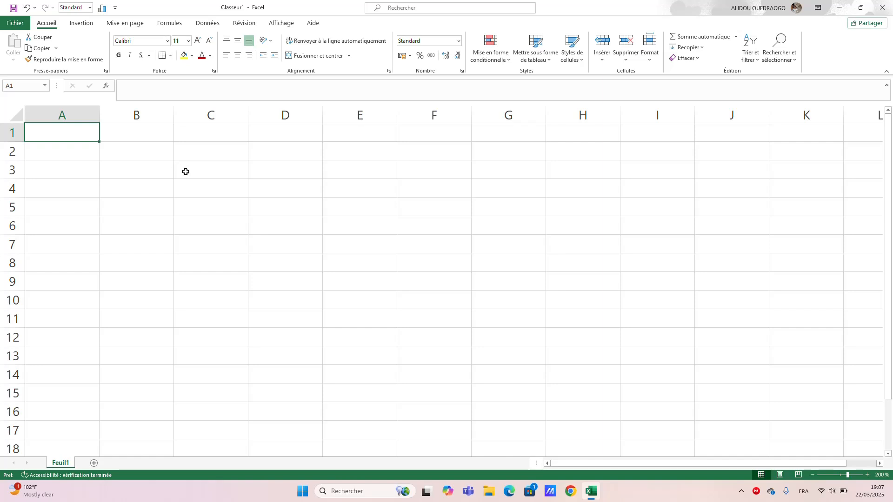
click(185, 171)
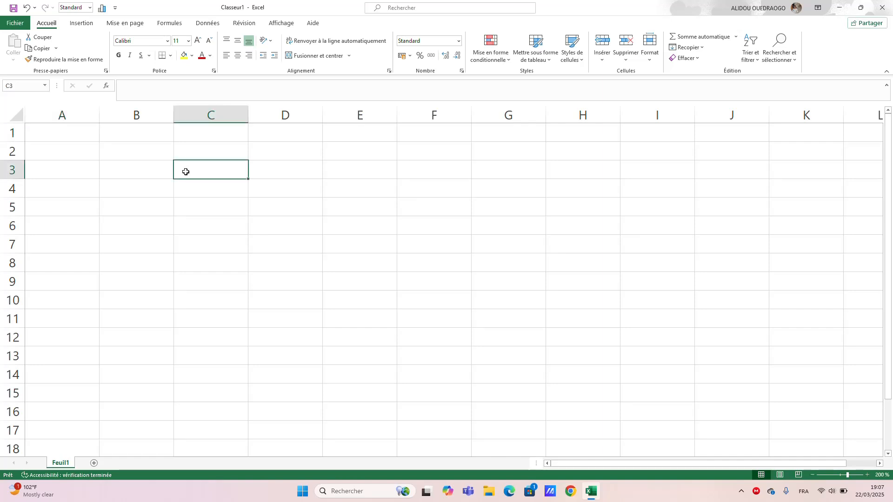
double_click(214, 175)
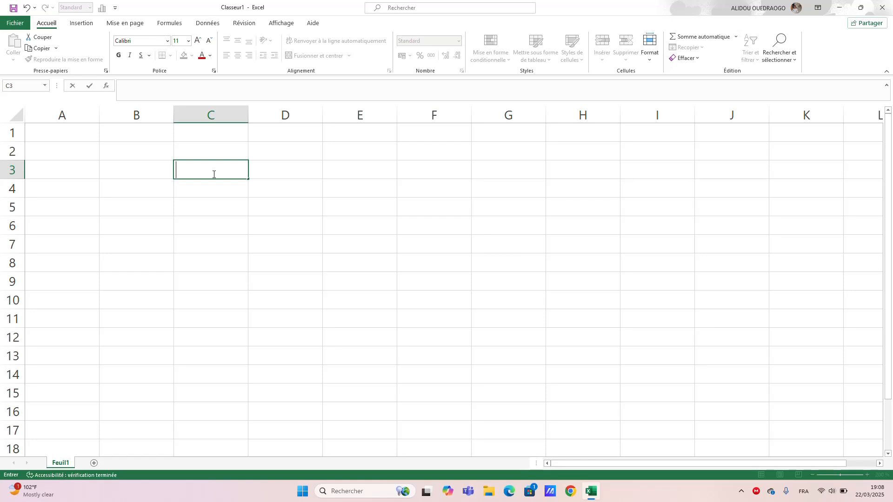
click(291, 168)
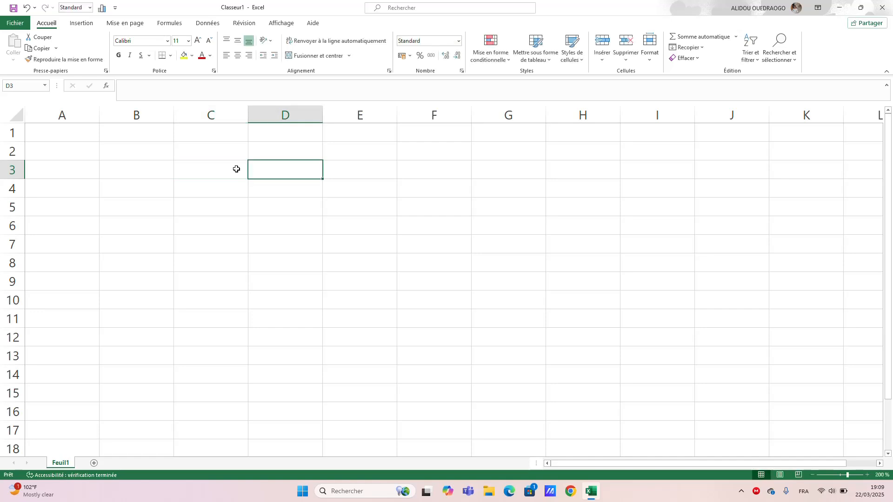
Enter the table title "Dépenses mensuelles" followed by the person's first name in cell C3.
click(222, 169)
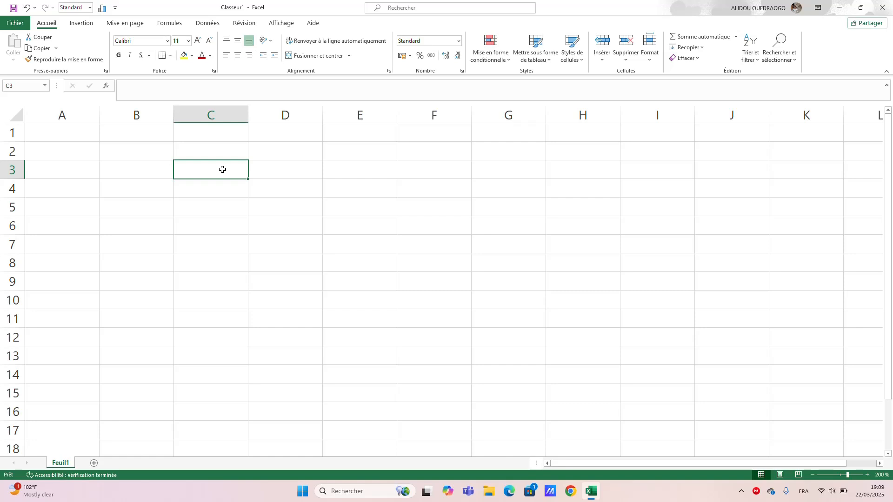
text(Dé)
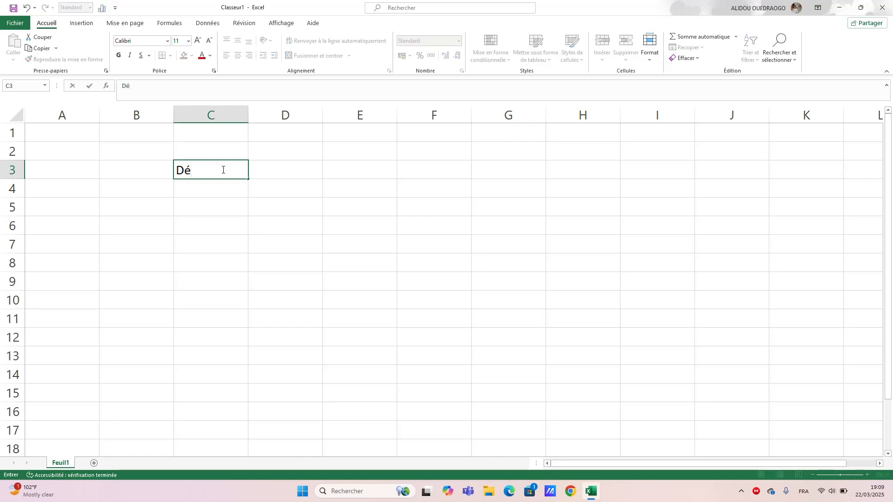
text(pense)
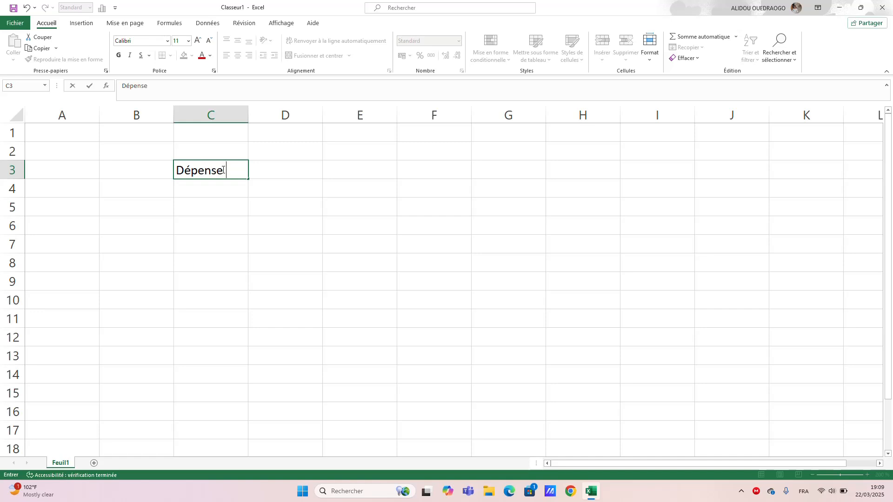
text(s mensuelle)
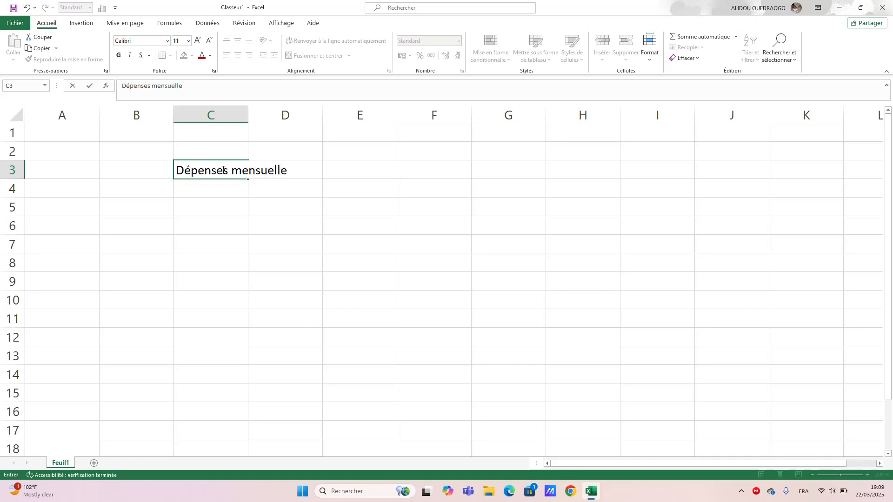
text(s David)
key(Return)
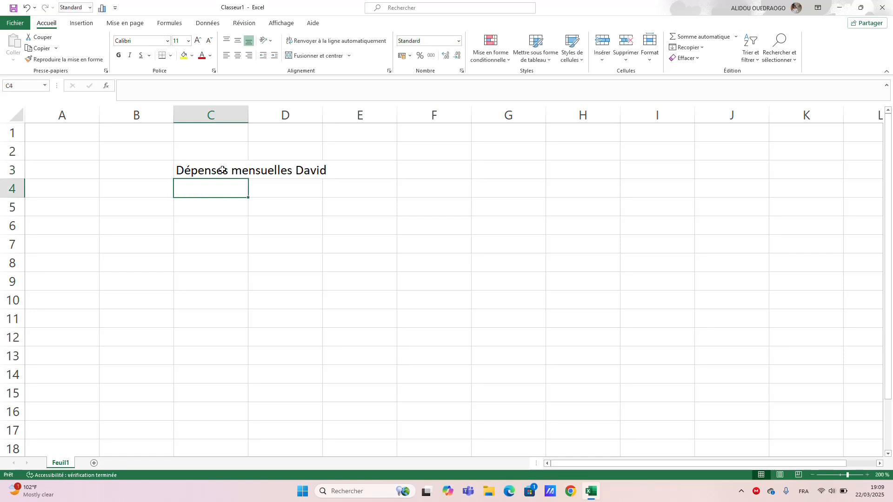
Enter the column heading "Catégories de dépense" in cell C5, leaving row 4 empty.
key(Return)
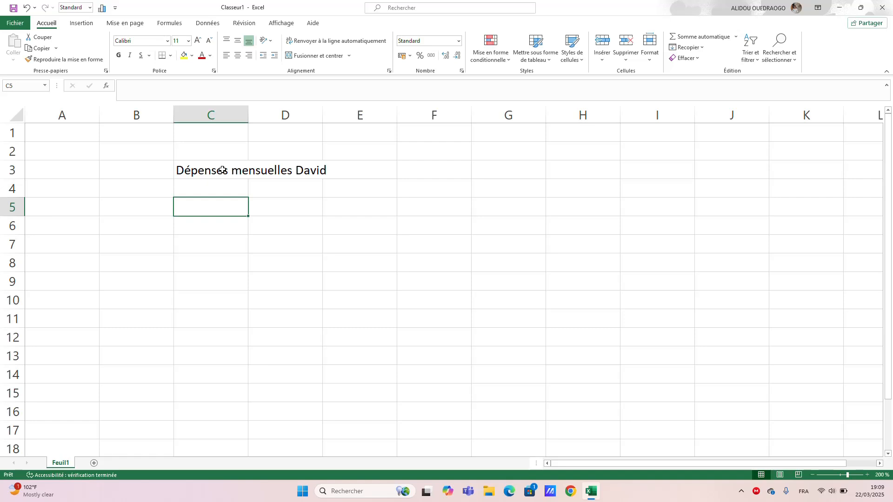
text(Cat)
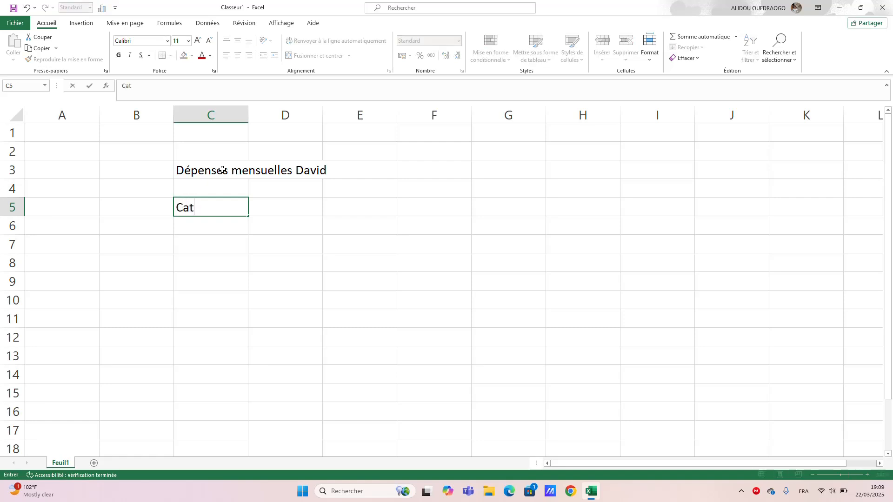
text(égories de)
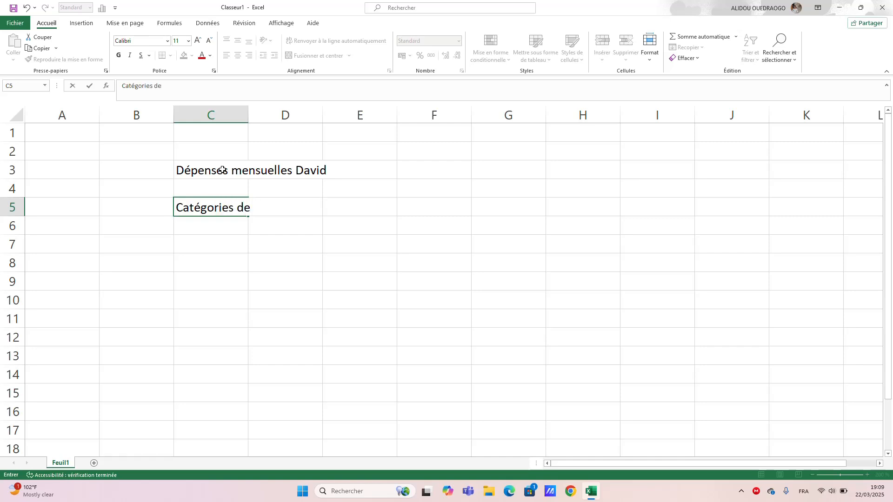
text( dépense)
key(Return)
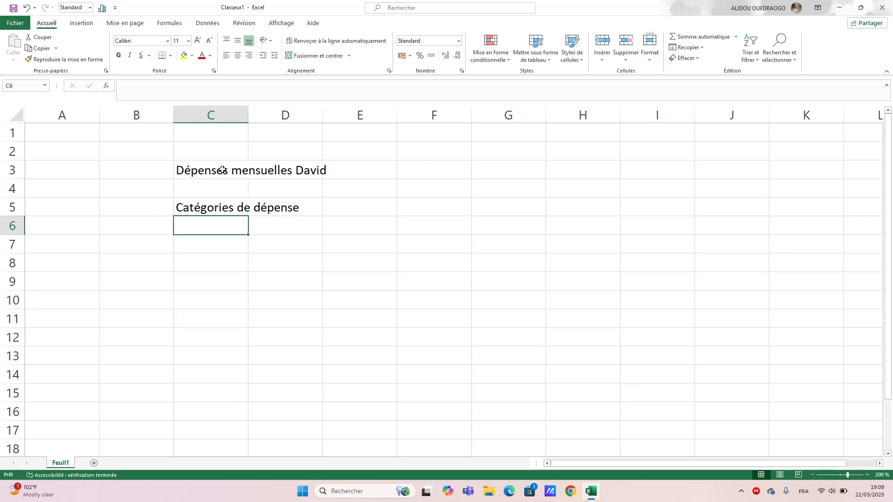
List the expense categories "Logement" in C6 and "Alimentation" in C7.
text(Logem)
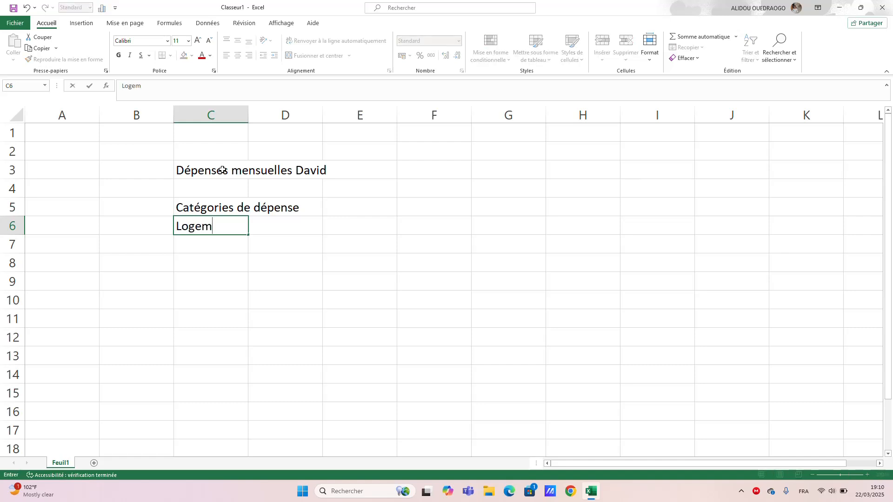
text(en t)
key(Return)
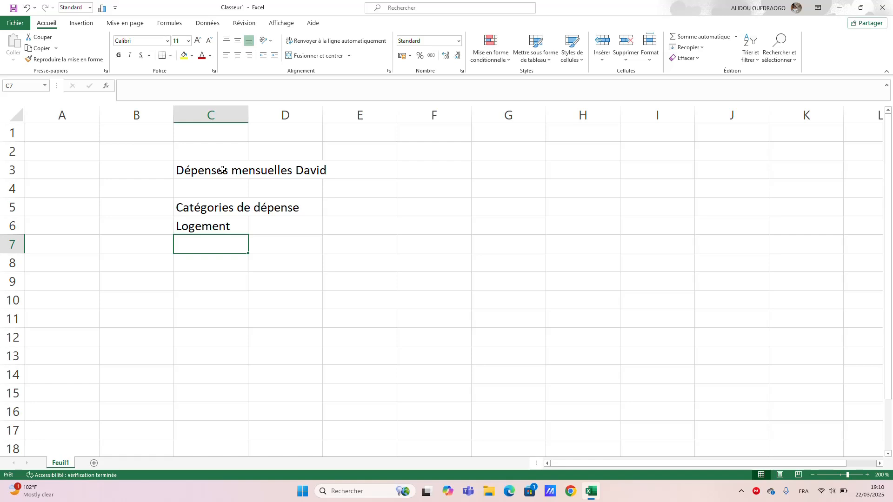
text(Alime)
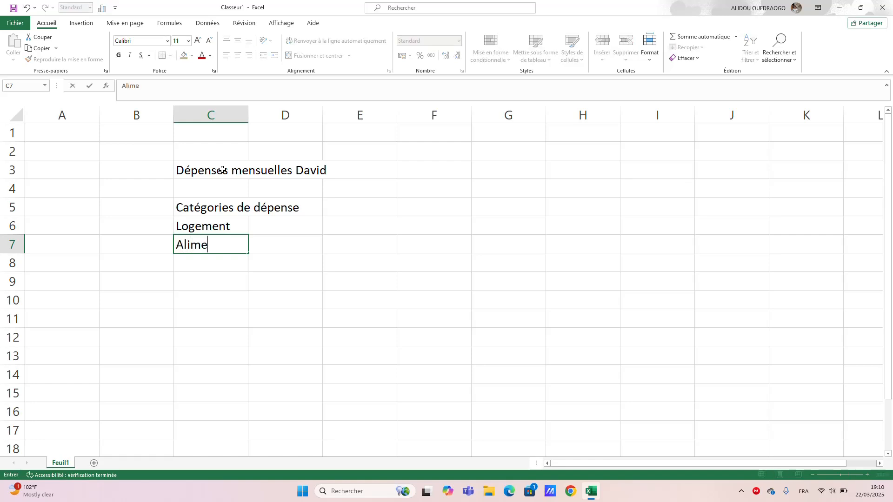
text(ntation)
key(Return)
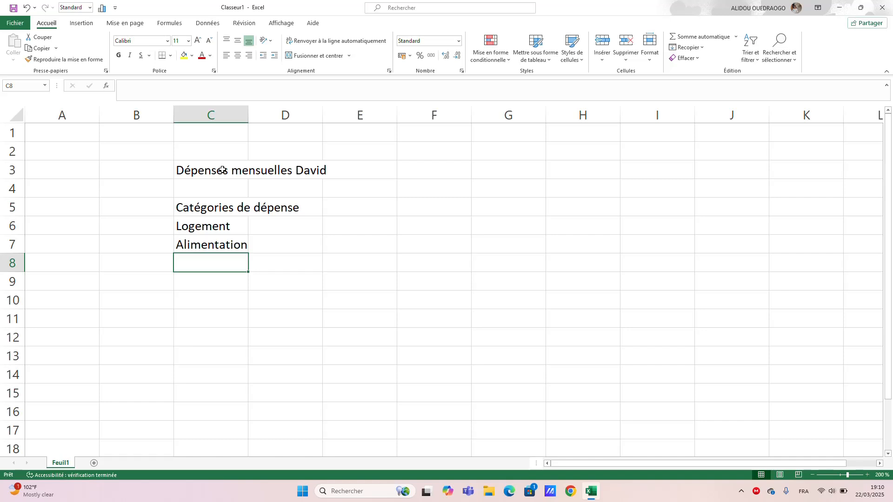
Add the expense categories "Transport" in C8 and "Services publique" in C9.
text(Tra)
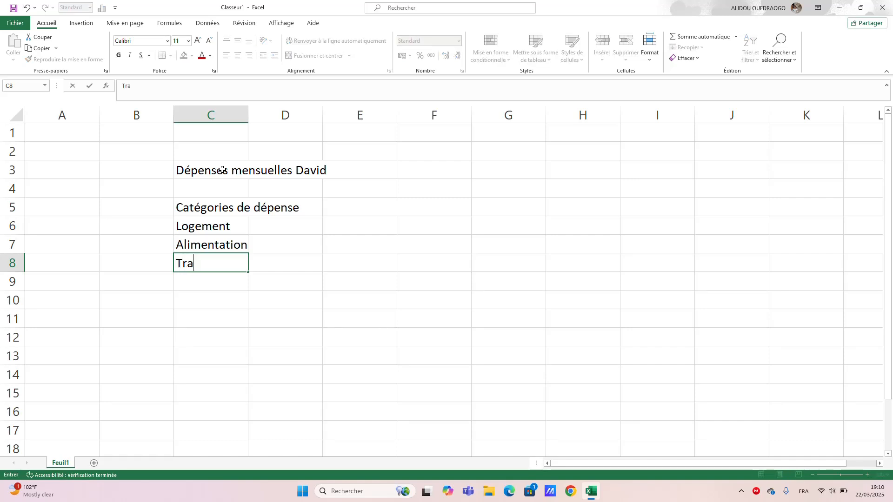
text(nsport)
key(Return)
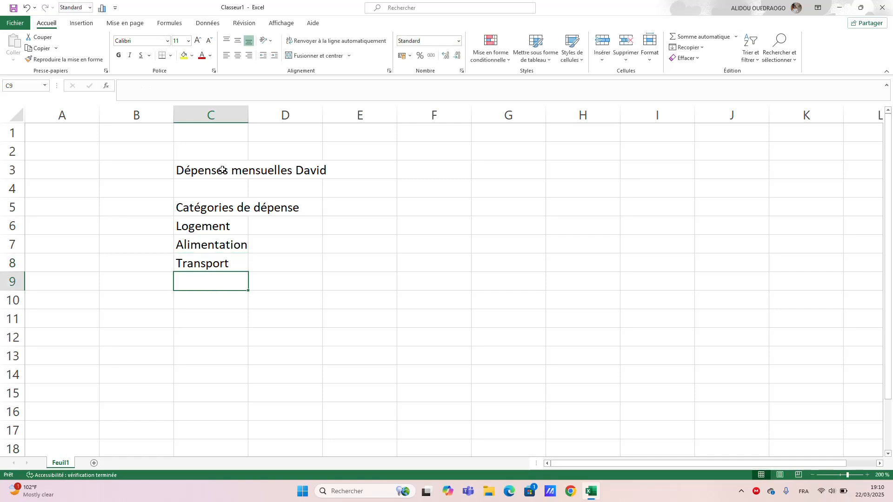
text(Servi)
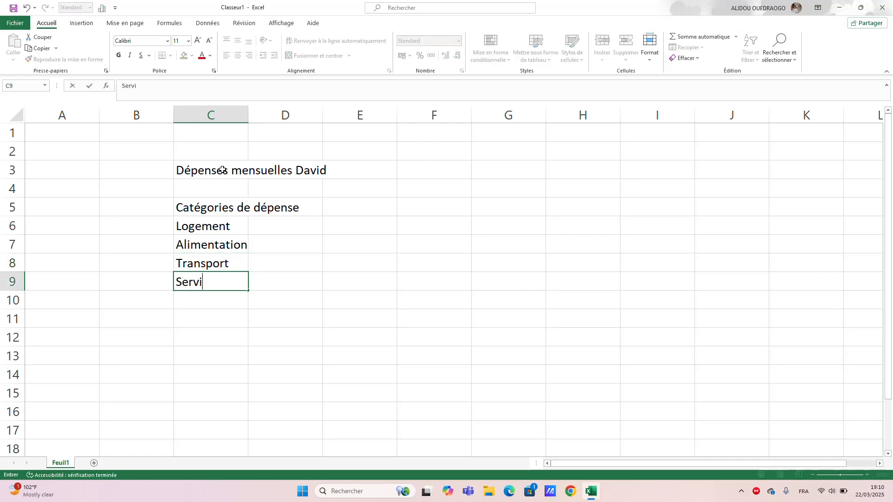
text(ces publiqu)
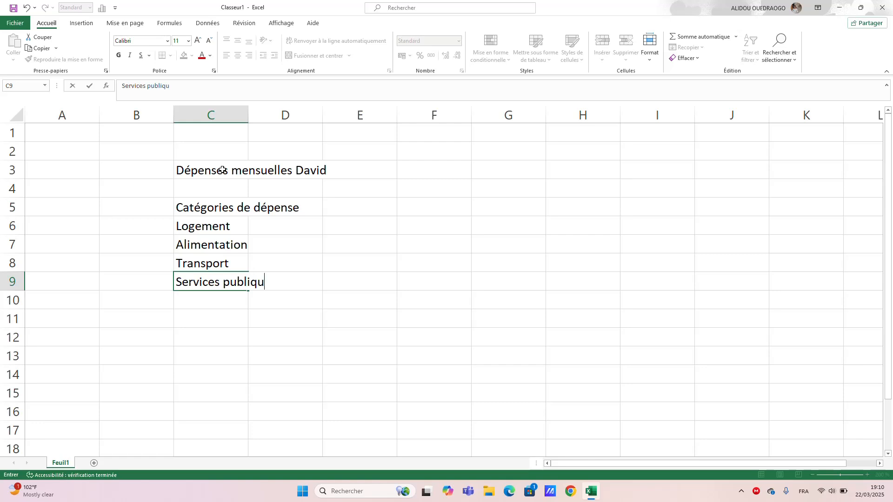
text(e)
key(Return)
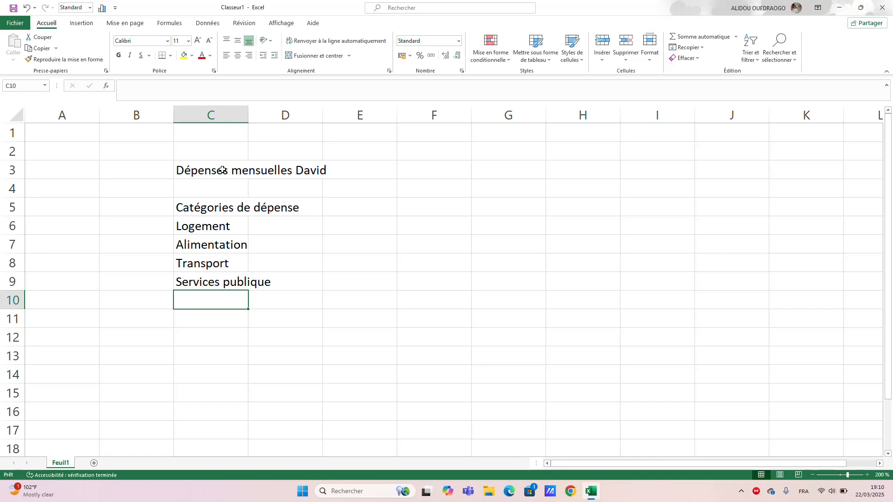
Add the expense categories "Santé" in C10 and "Education" in C11.
text(Sa)
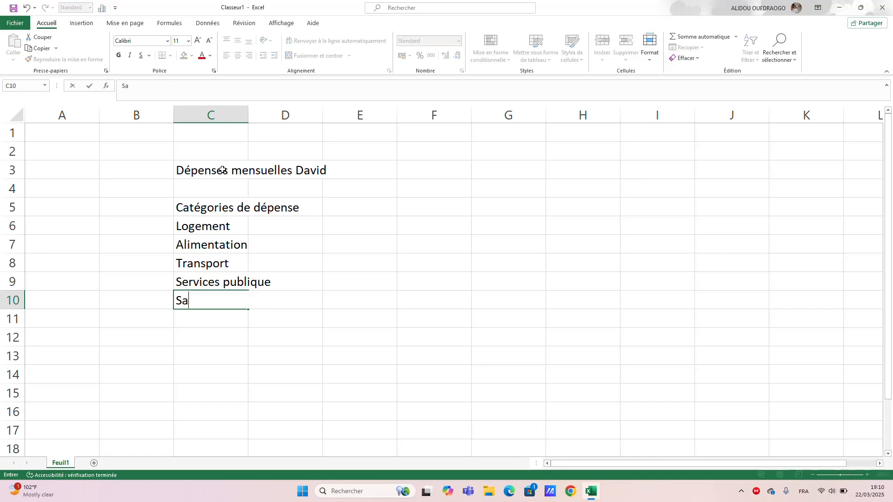
text(nté)
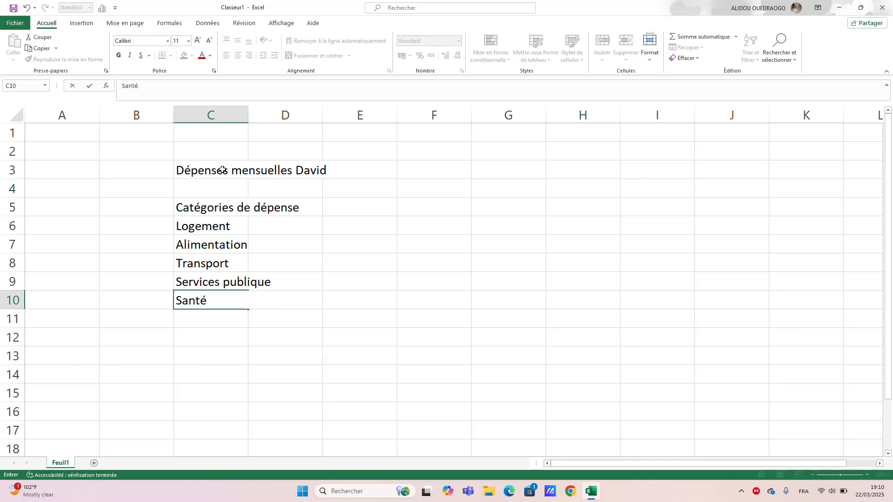
key(Return)
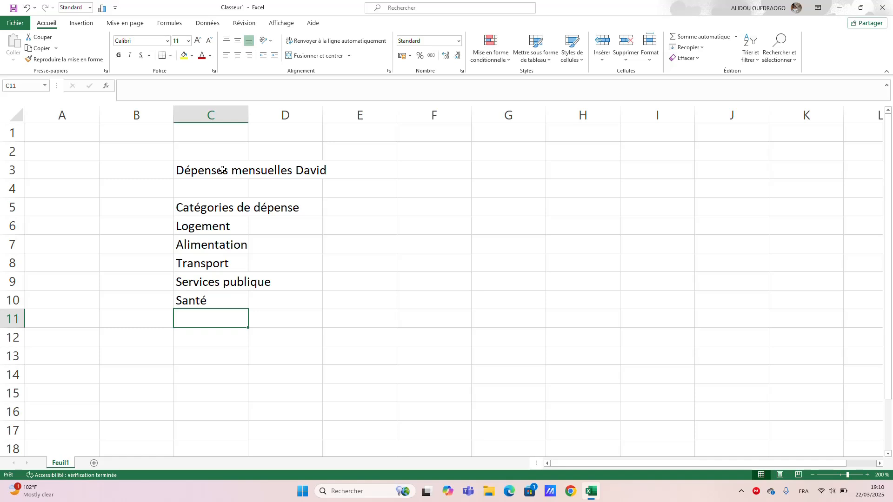
text(E)
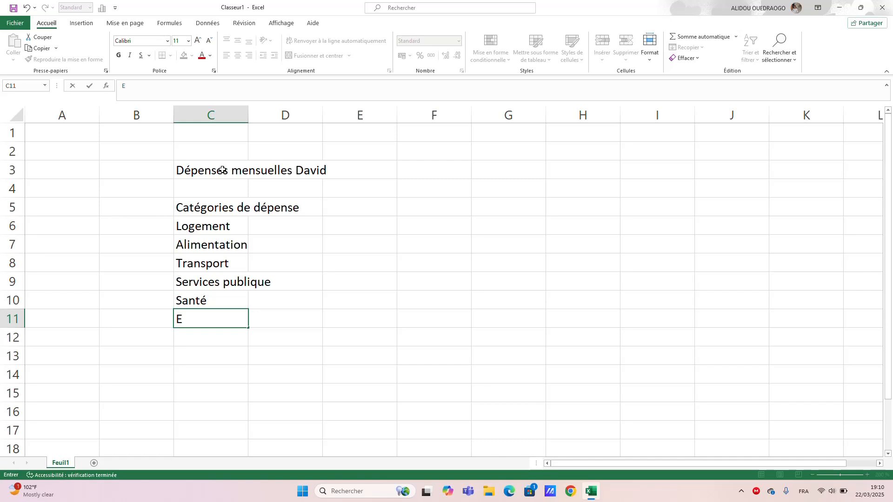
text(ducation)
key(Return)
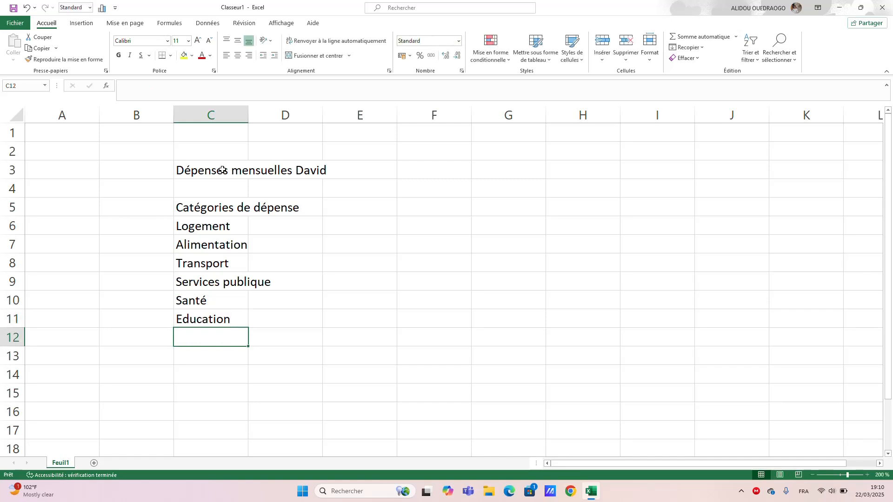
Complete the category list with "Divertissement" in cell C12.
text(Di)
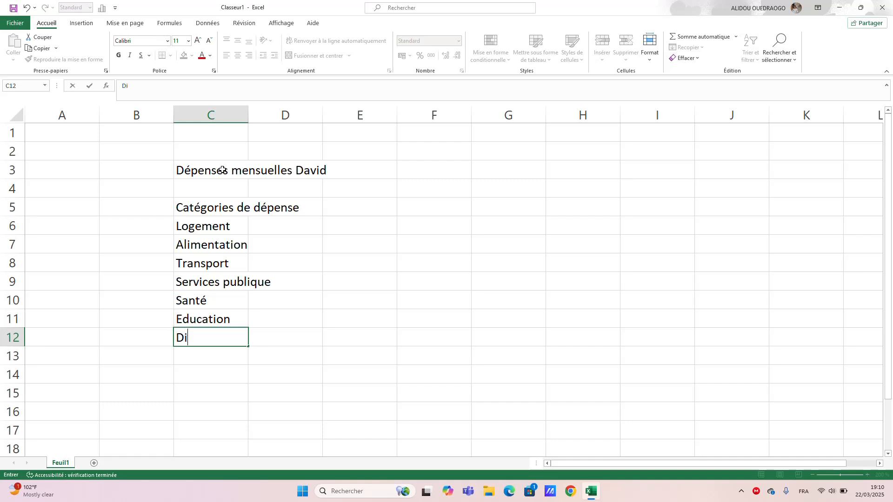
text(vertissement)
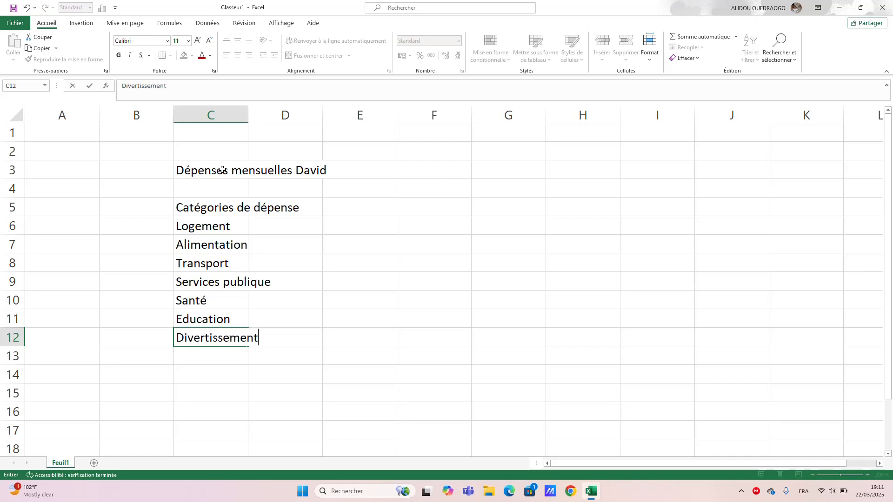
key(Return)
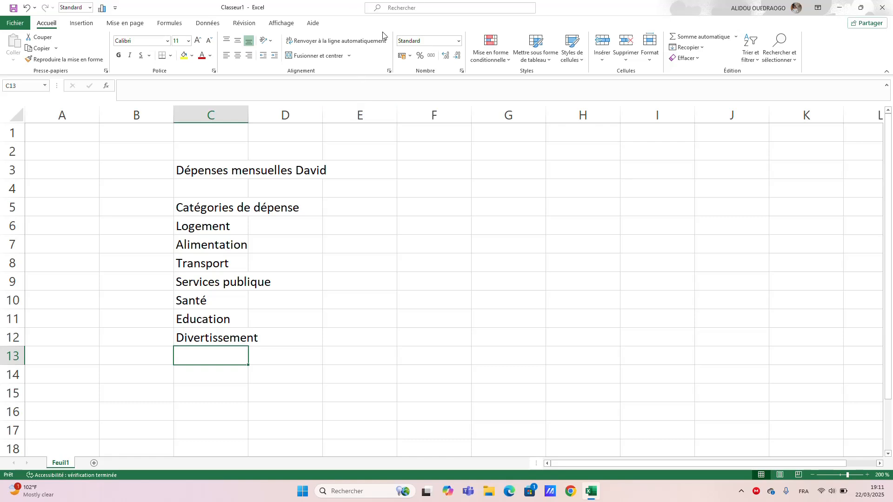
Enter "Janvier" in E5 and autofill the month headings across row 5 through "Juin" in J5.
click(361, 210)
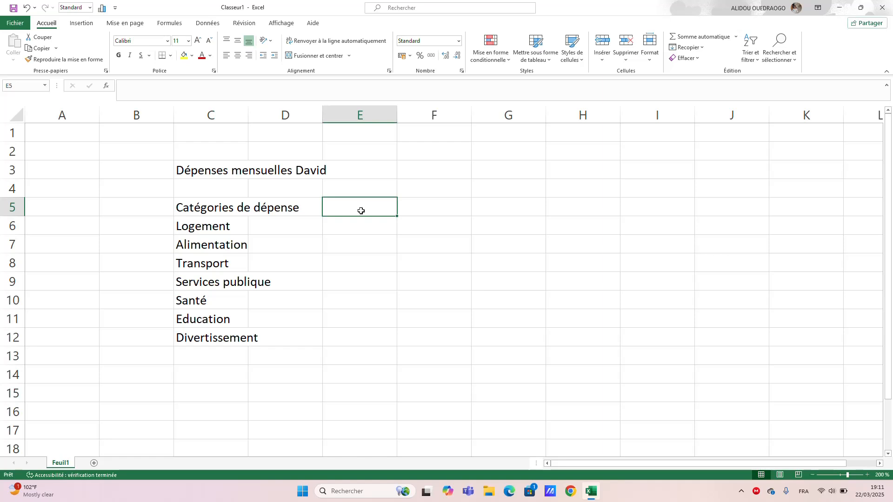
text(Janvi)
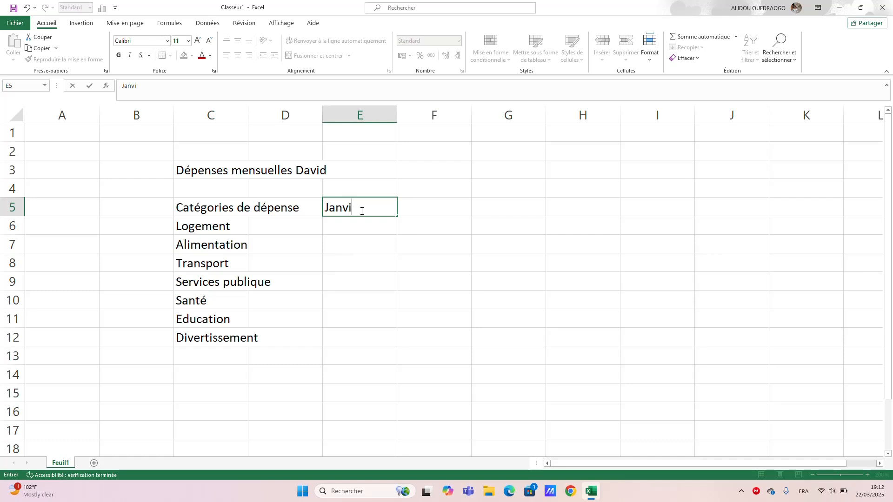
text(er)
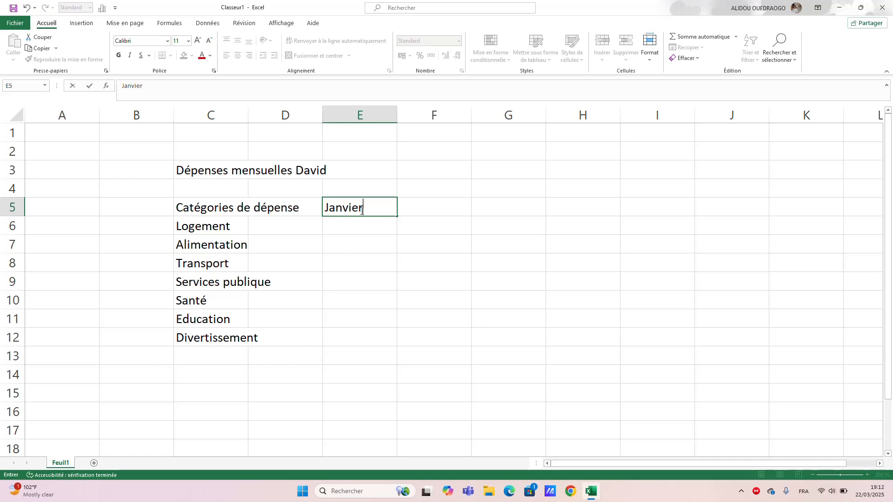
click(398, 217)
drag(398, 217, 442, 216)
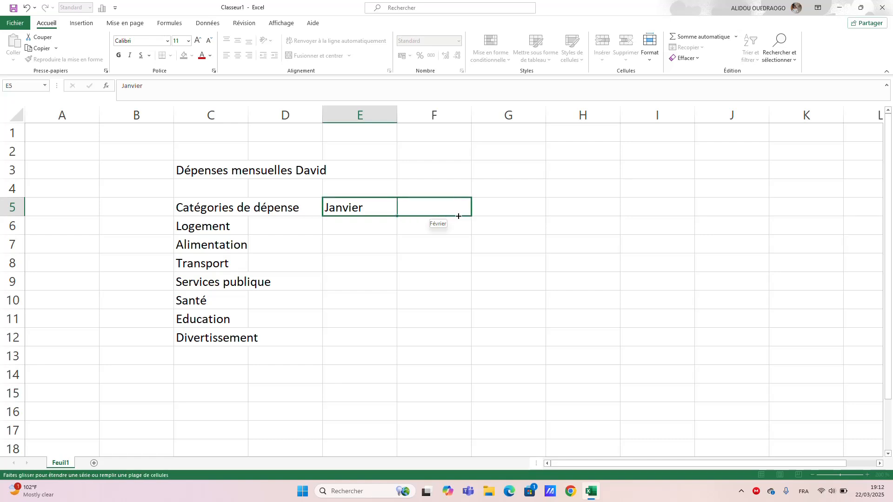
drag(509, 213, 757, 205)
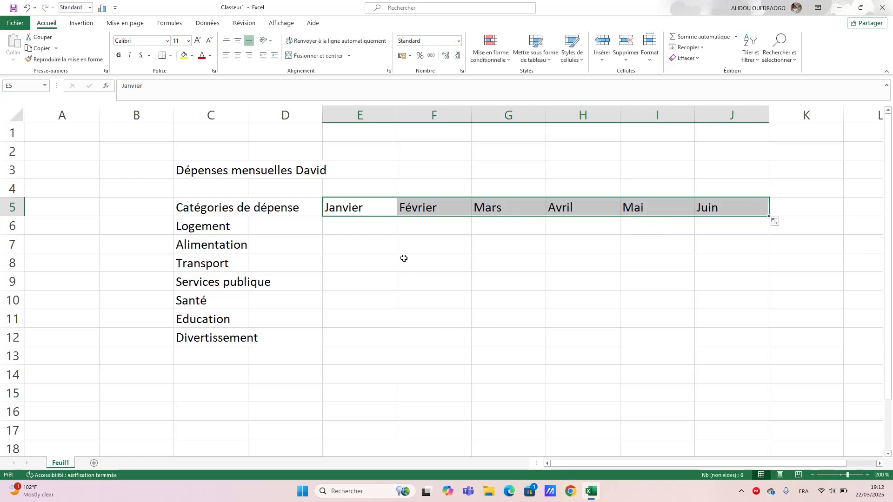
click(353, 227)
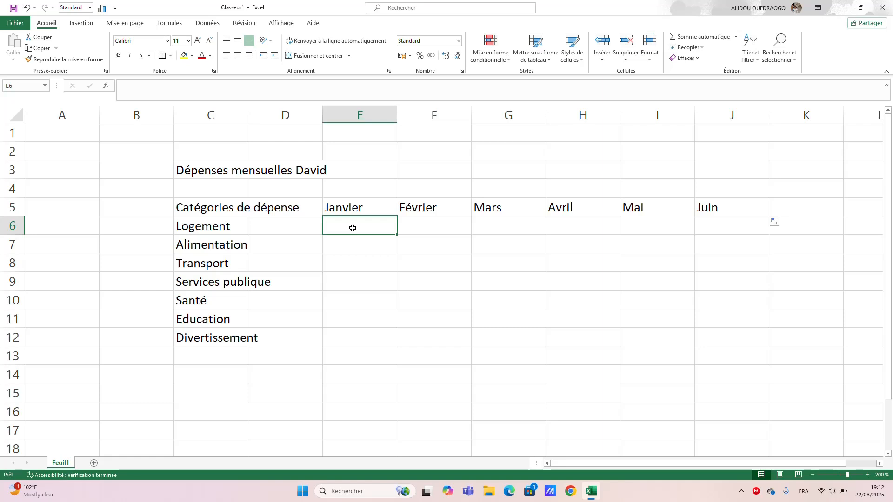
Enter 250 as the "Logement" expense for every month from Janvier to Juin, in cells E6 to J6.
text(250)
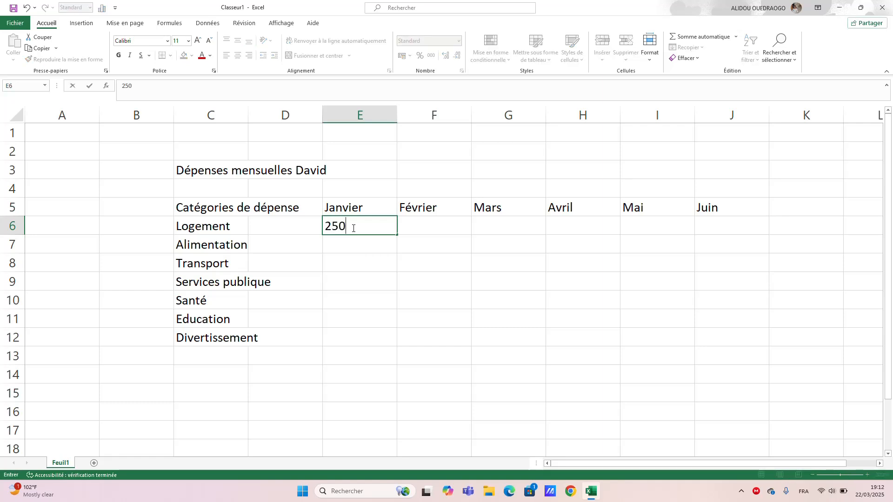
key(Tab)
text(25)
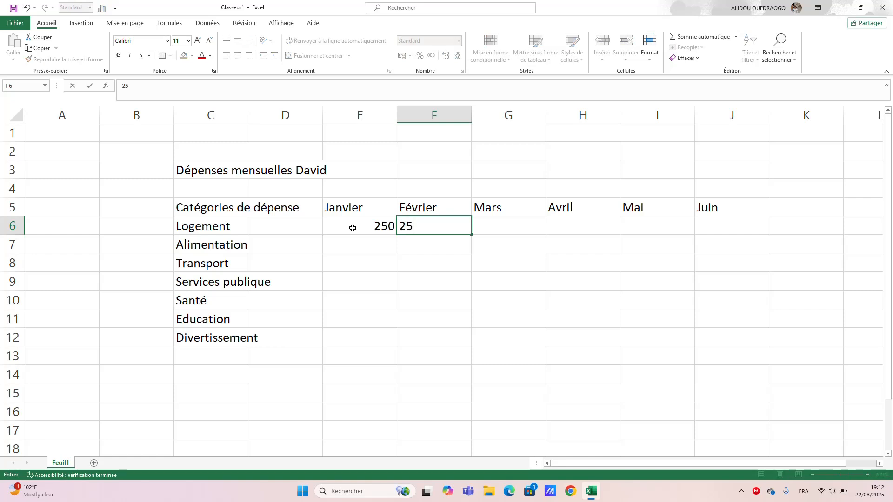
text(0)
key(Tab)
text(250)
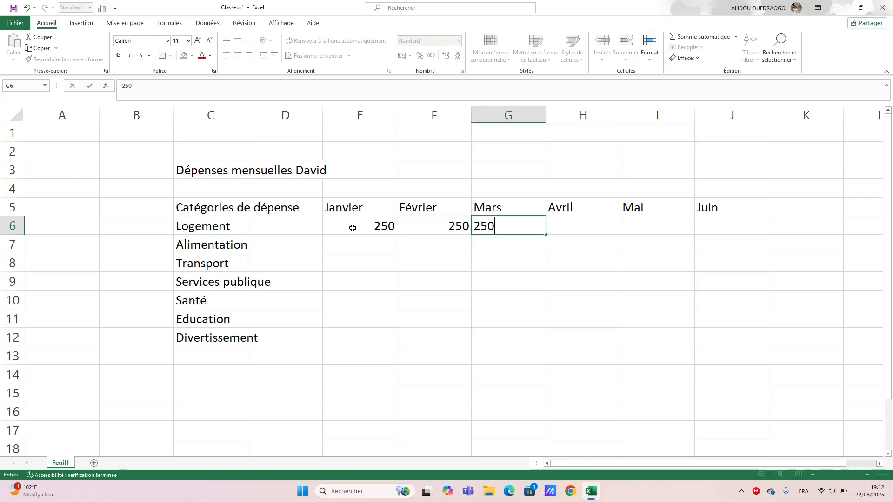
key(Tab)
text(250)
key(Tab)
text(250)
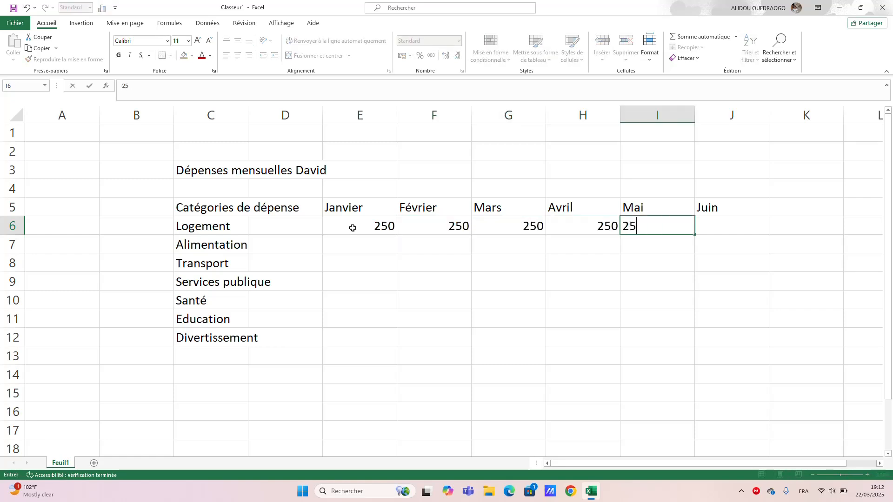
key(Tab)
text(250)
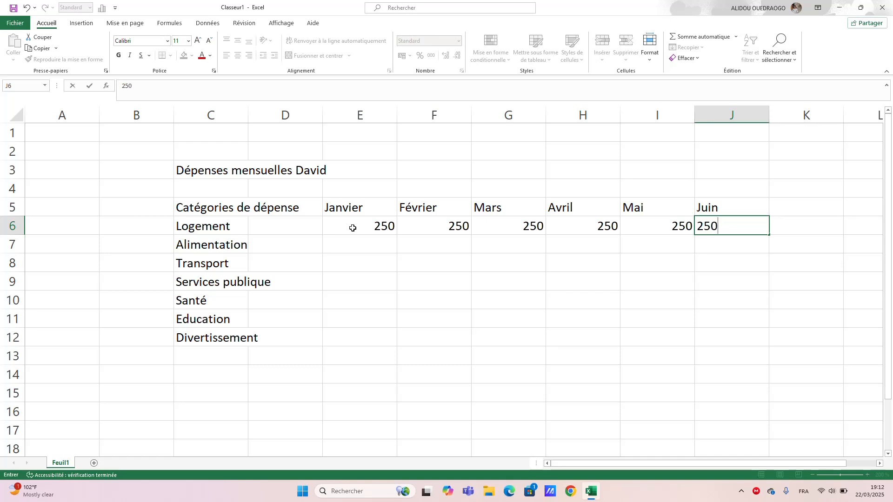
key(Return)
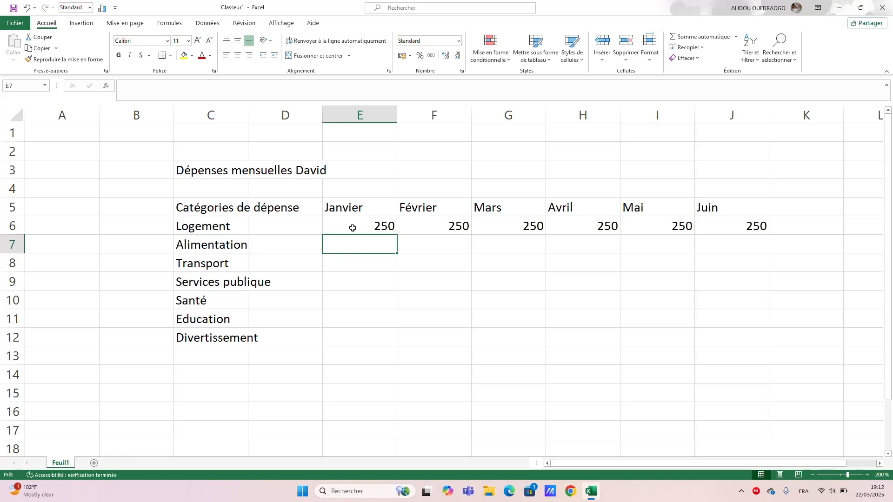
Enter the "Alimentation" expenses of 150 for Janvier in E7 and 180 for Février in F7.
text(150)
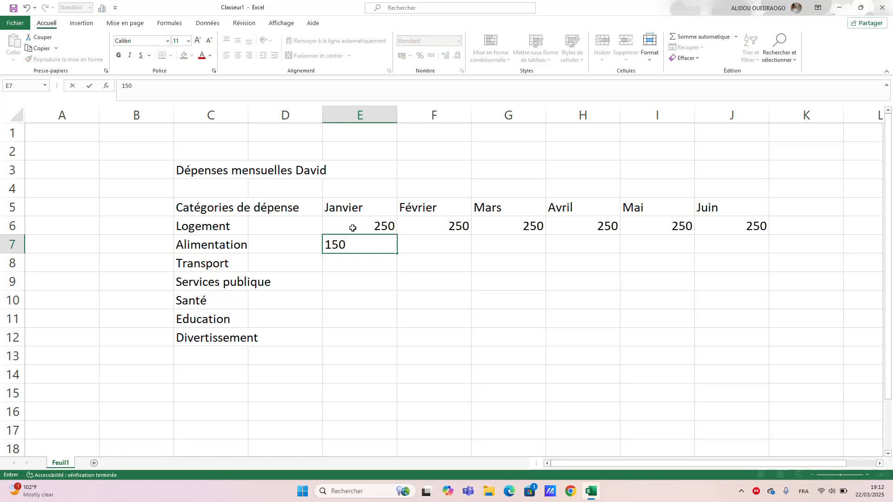
key(Tab)
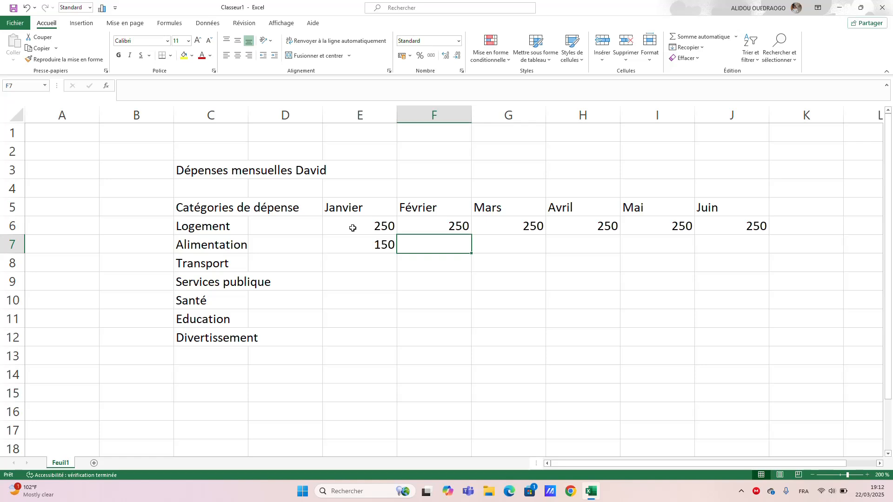
text(180)
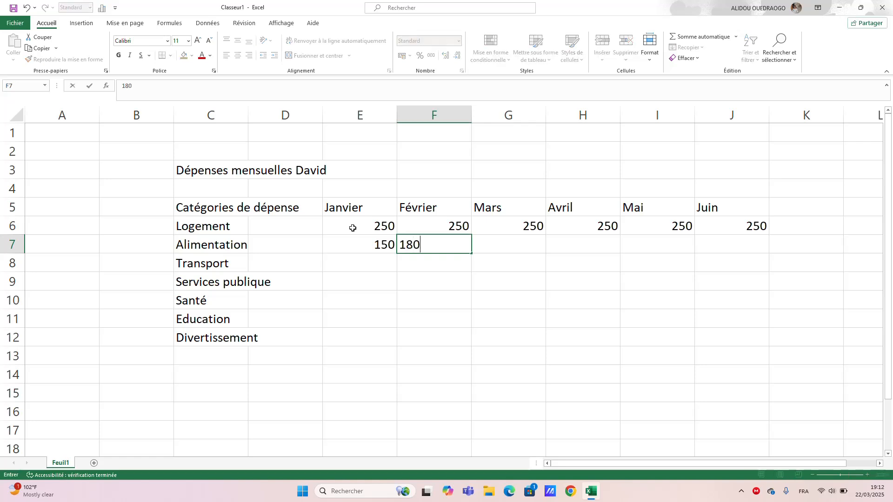
key(Tab)
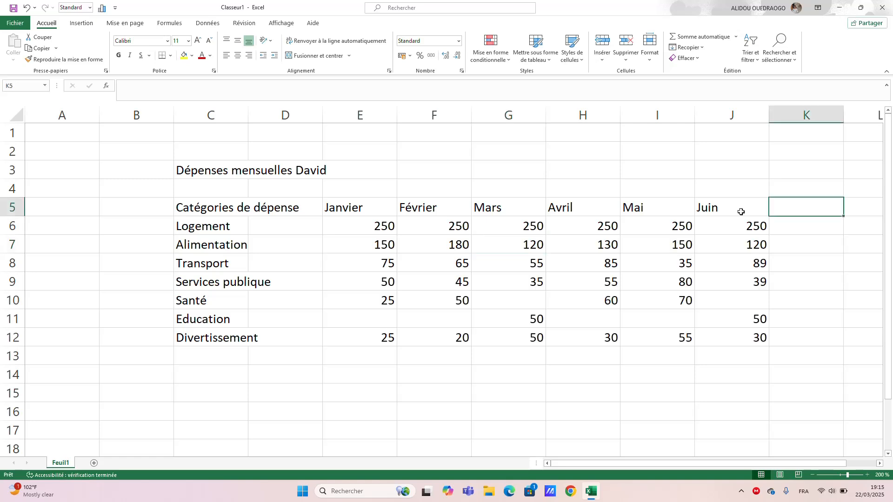
Apply all borders to the expense table C5:J12 and make its header row C5:J5 bold.
drag(742, 212, 216, 333)
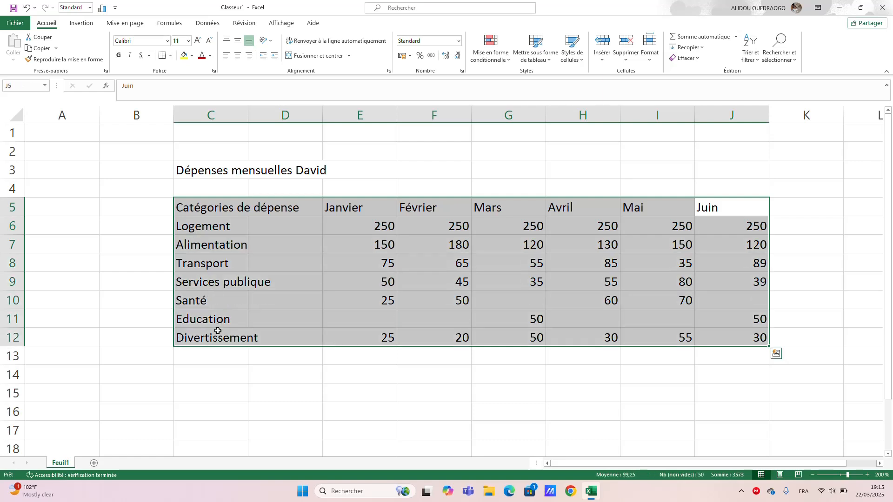
click(170, 56)
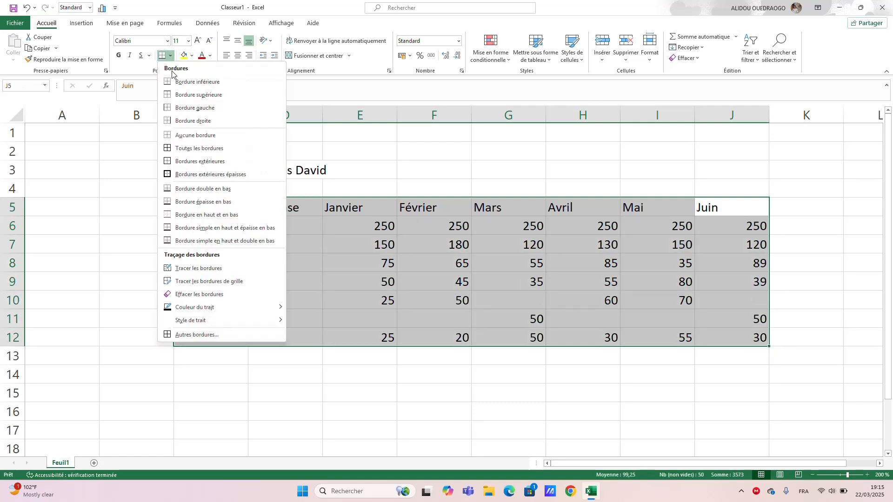
click(171, 150)
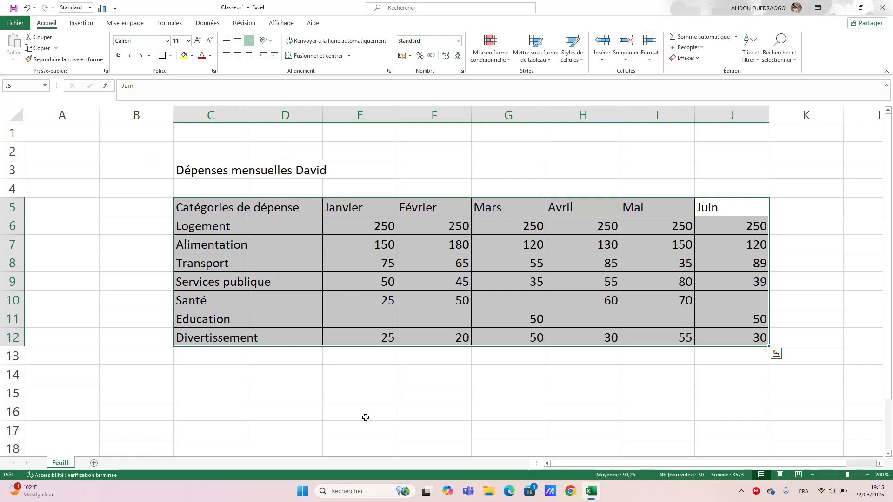
click(383, 417)
drag(735, 207, 213, 211)
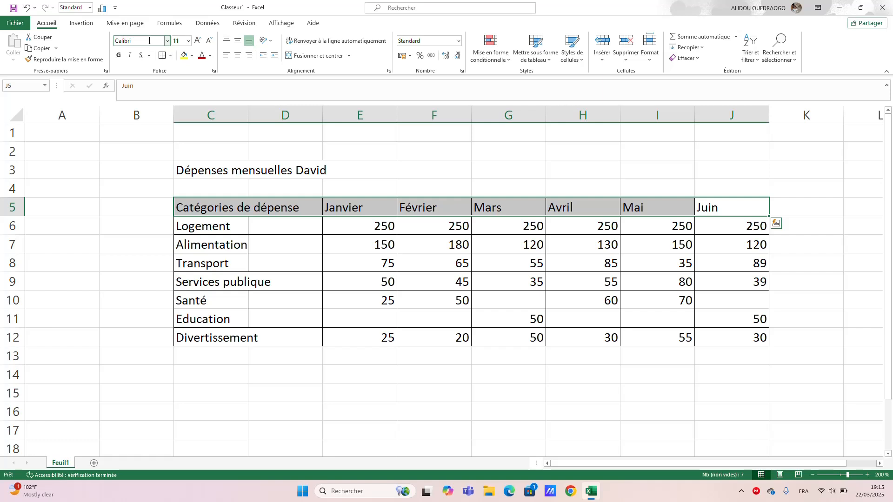
click(119, 56)
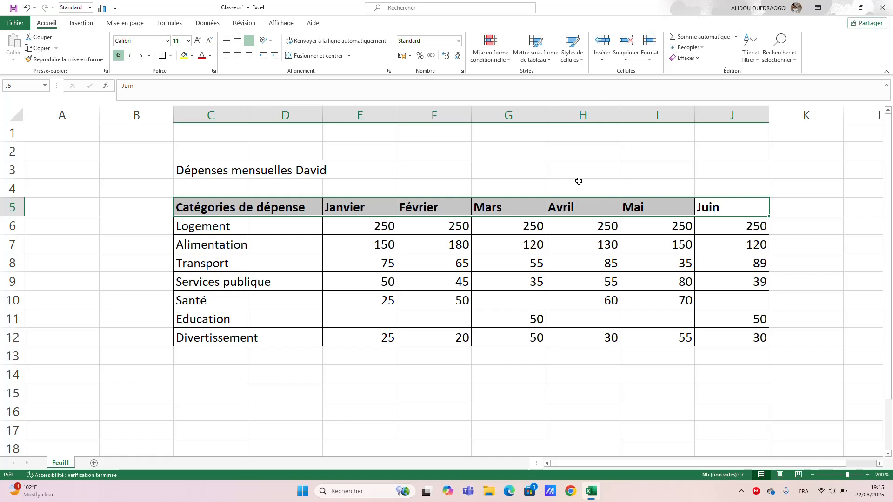
Merge and center the table title across C2:J3 and align it vertically in the middle.
drag(724, 173, 219, 152)
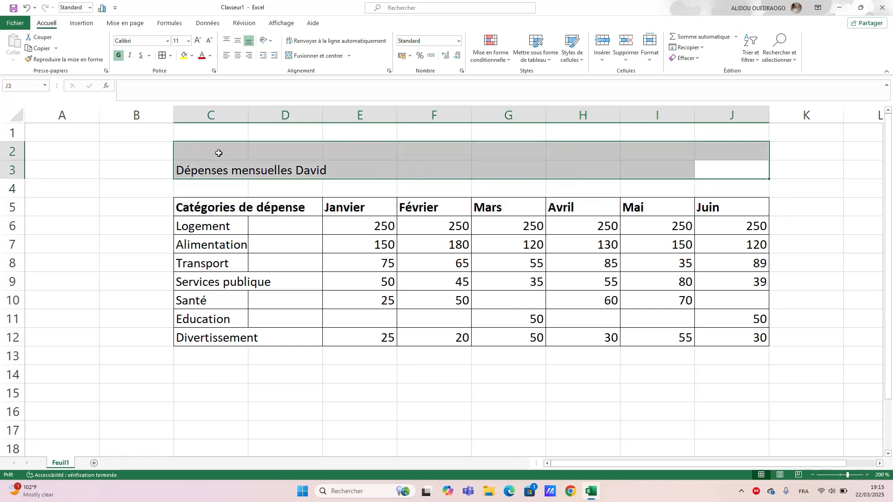
click(293, 56)
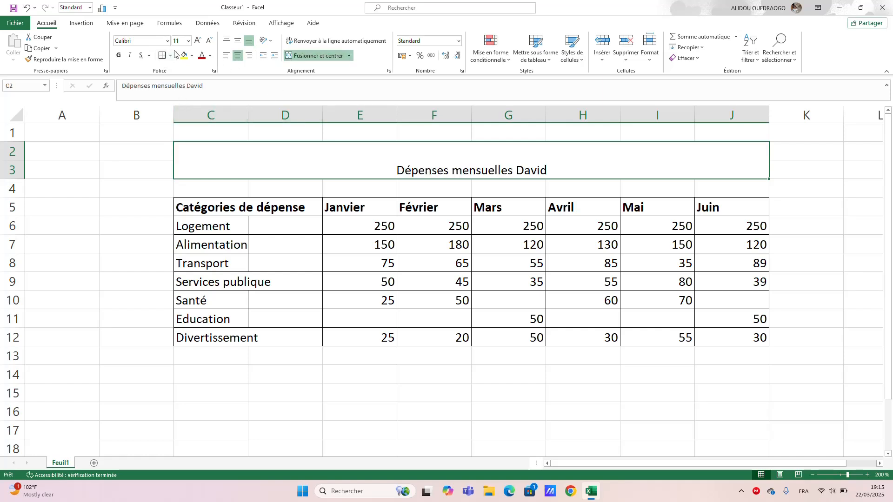
click(238, 42)
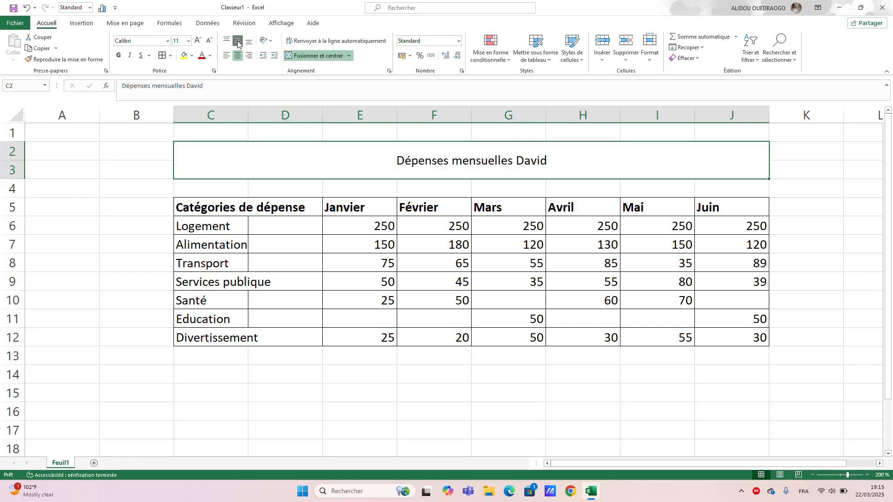
Increase the merged title's font size to 26 and fill its cell with a light gold theme color.
click(200, 41)
click(200, 41)
click(201, 41)
click(201, 40)
click(201, 41)
click(200, 41)
click(201, 41)
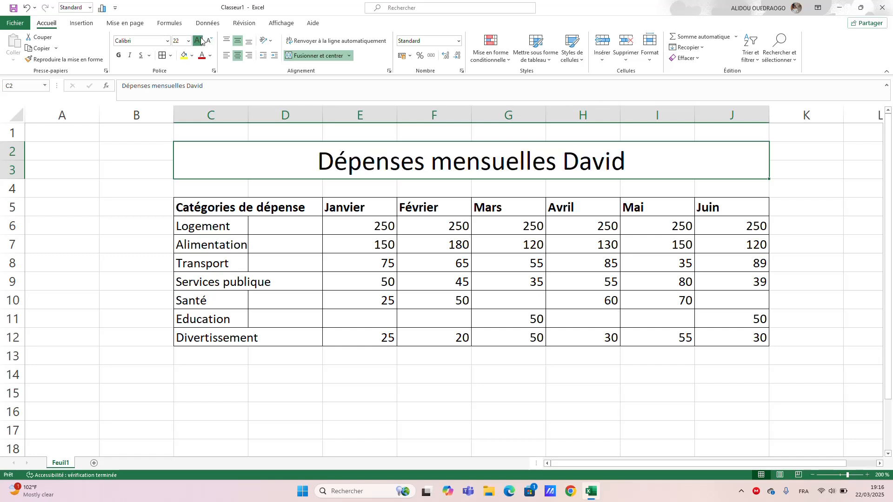
click(200, 41)
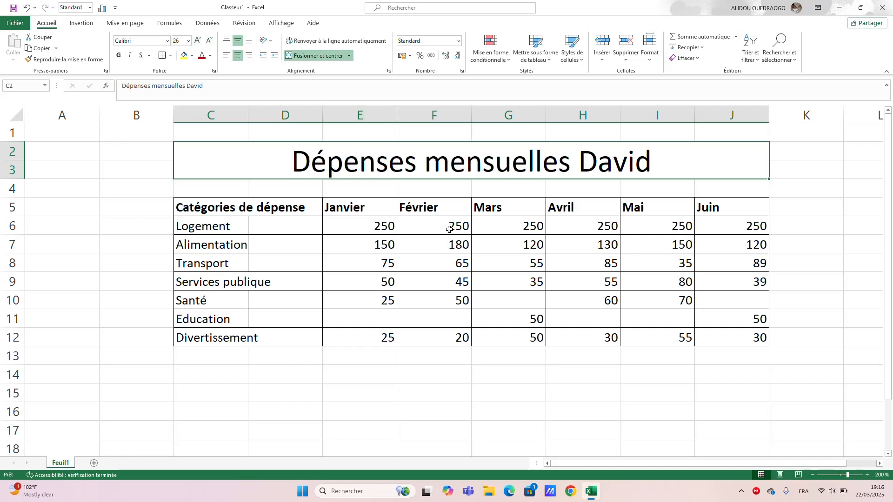
click(191, 55)
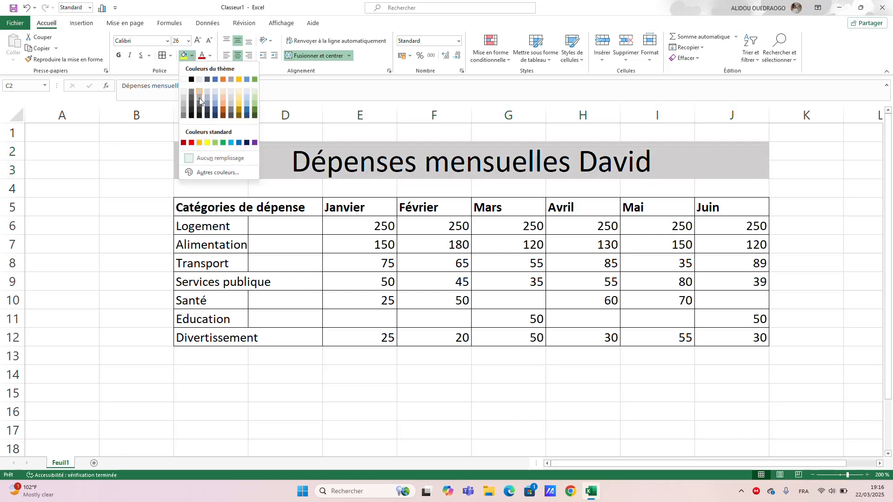
click(239, 106)
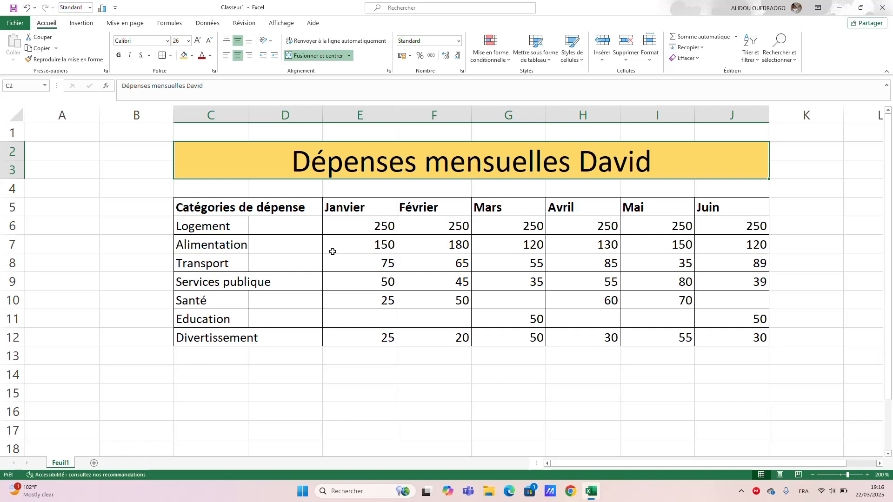
Widen column C until the heading "Catégories de dépense" fits entirely inside it.
drag(235, 112, 276, 114)
click(243, 112)
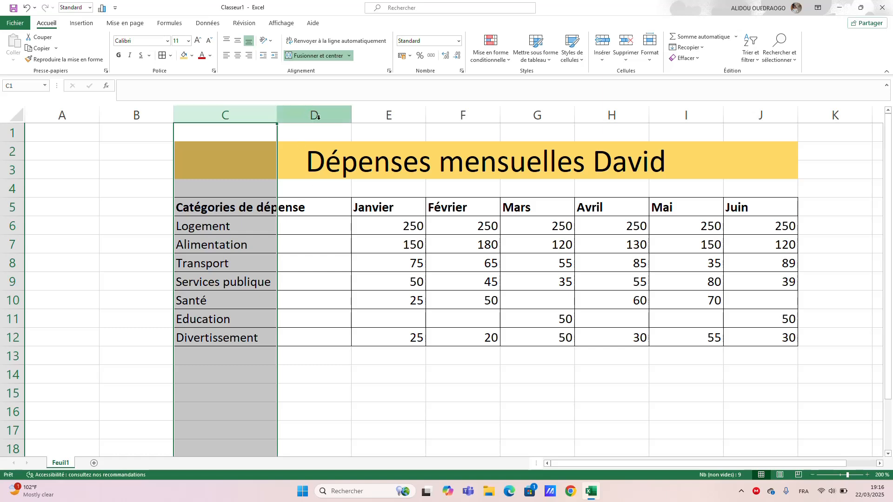
click(322, 360)
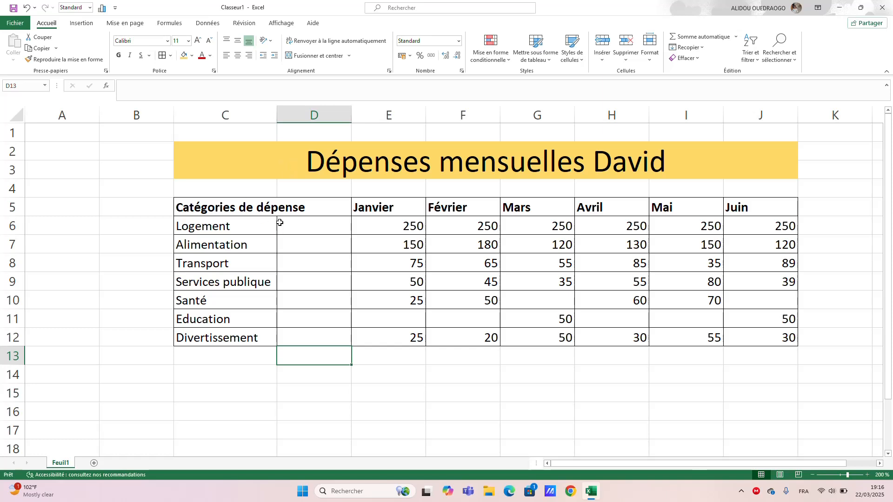
drag(277, 122, 322, 124)
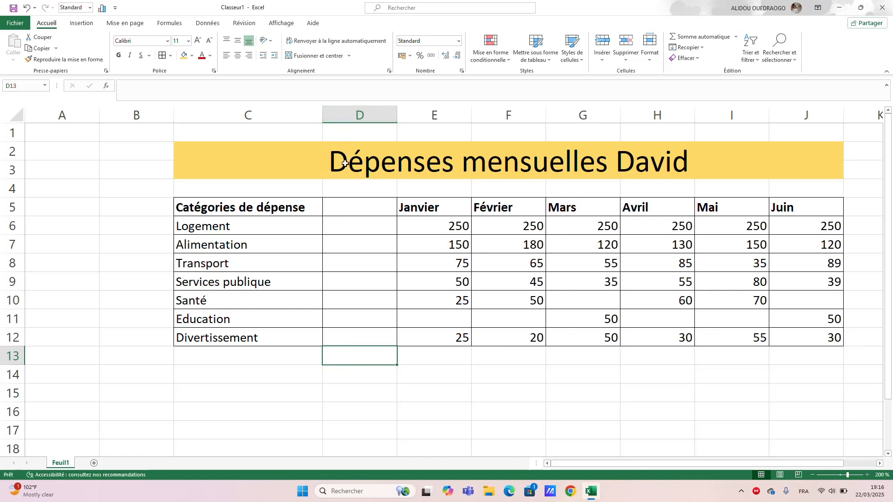
Delete the empty column D between the expense categories and the Janvier column.
click(344, 108)
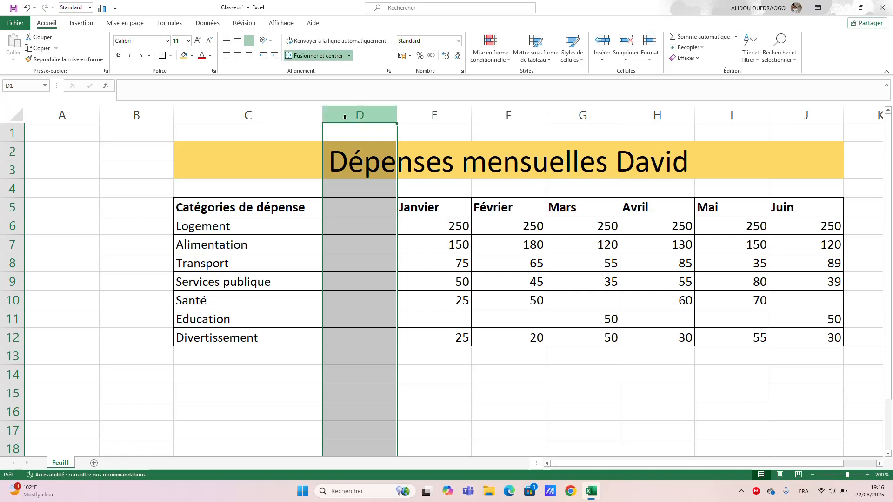
right_click(344, 119)
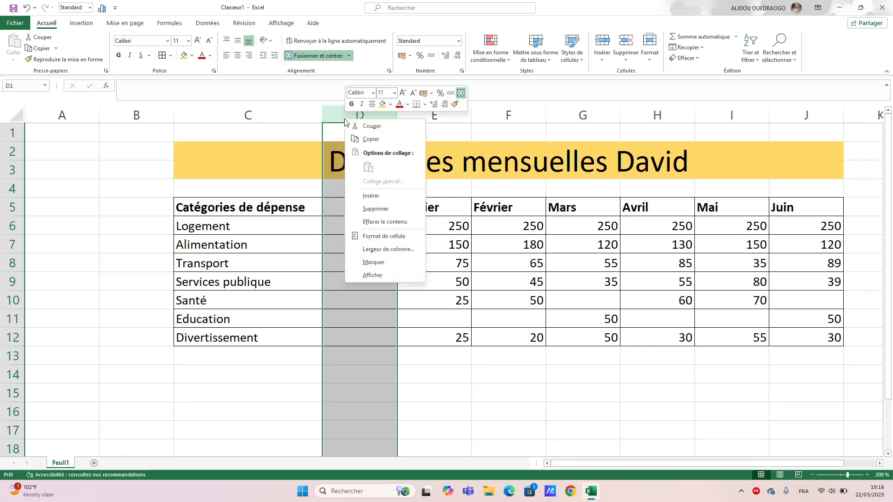
click(376, 208)
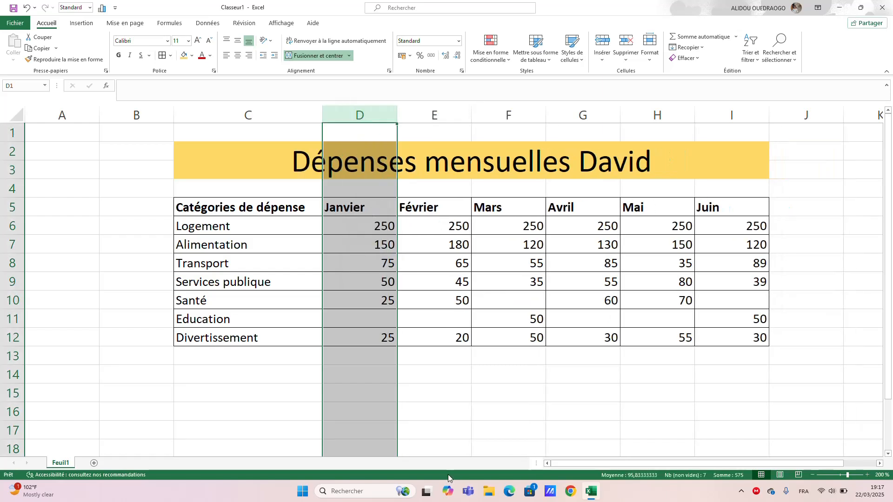
click(454, 397)
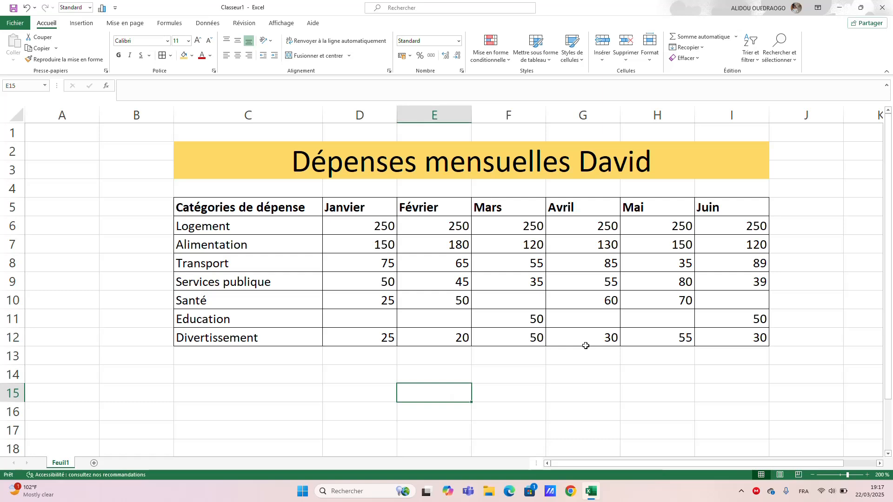
Enter the summary label "Total mensuel" in cell C14 below the expense table.
click(248, 377)
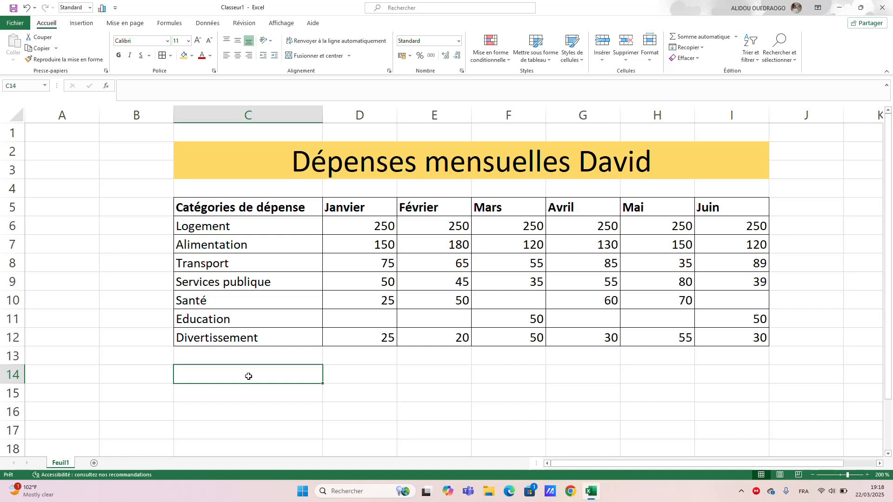
text(T)
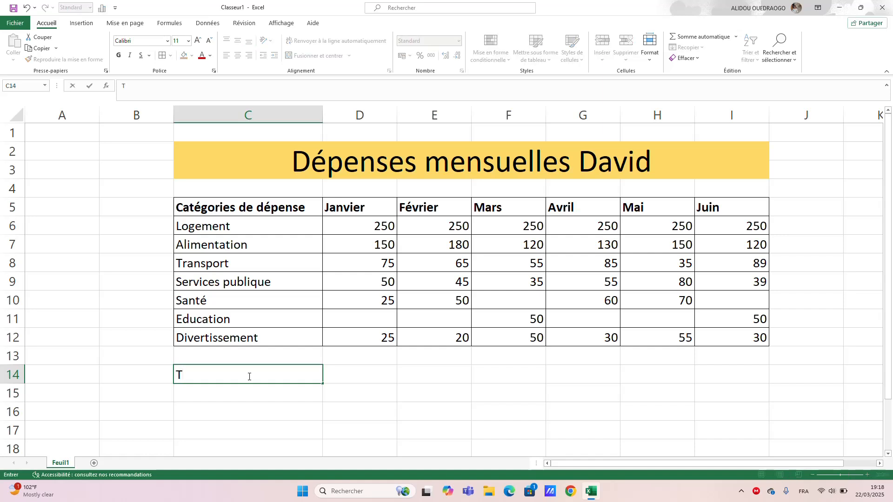
text(otal)
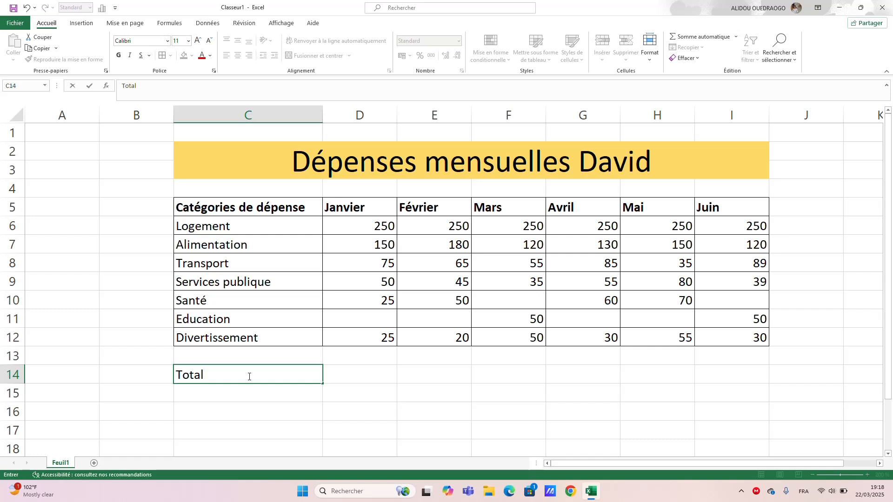
text( mesue)
key(BackSpace)
key(BackSpace)
key(BackSpace)
key(BackSpace)
text(nsue)
key(Return)
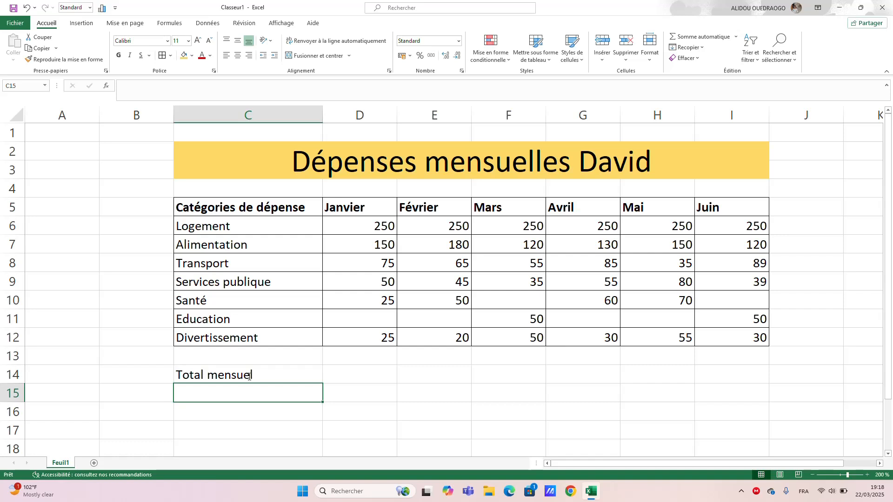
Add the summary label "Moyenne mensuelle" in cell C15.
text(Moyenne)
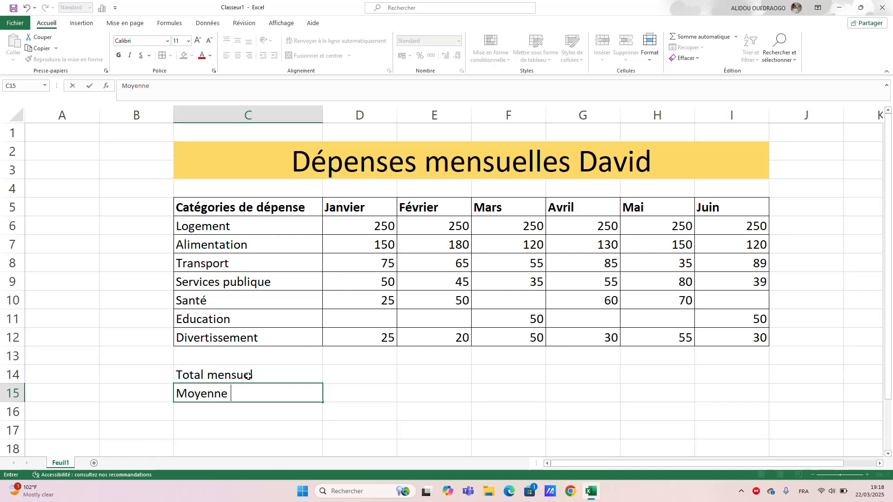
text(mensuelle)
key(Return)
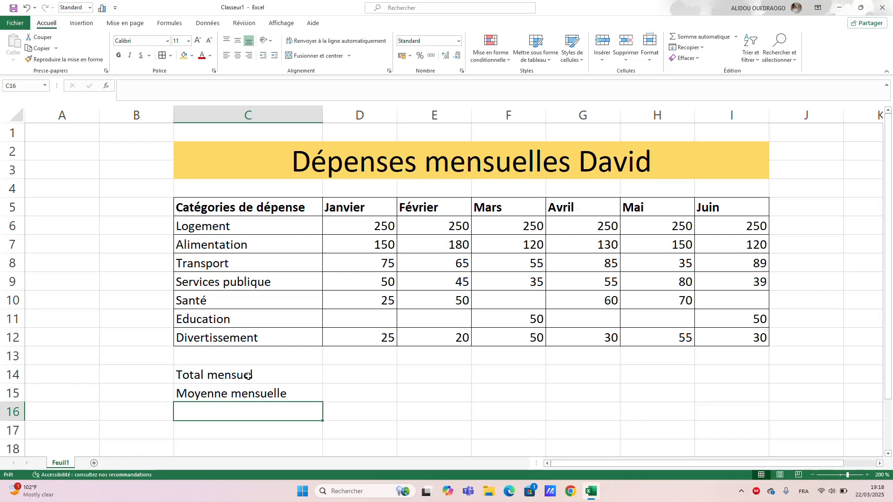
Enter the summary label "Nombre de dépense" in cell C16 below "Moyenne mensuelle".
text(Nom)
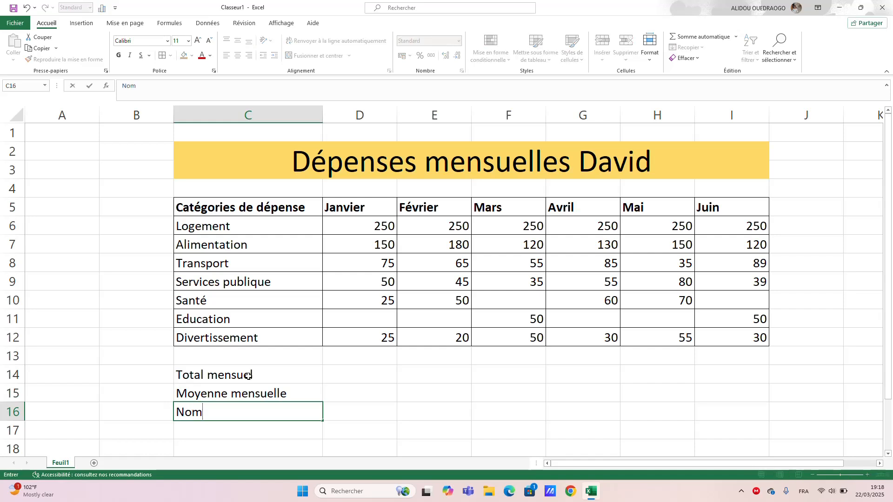
text(bre de dépe)
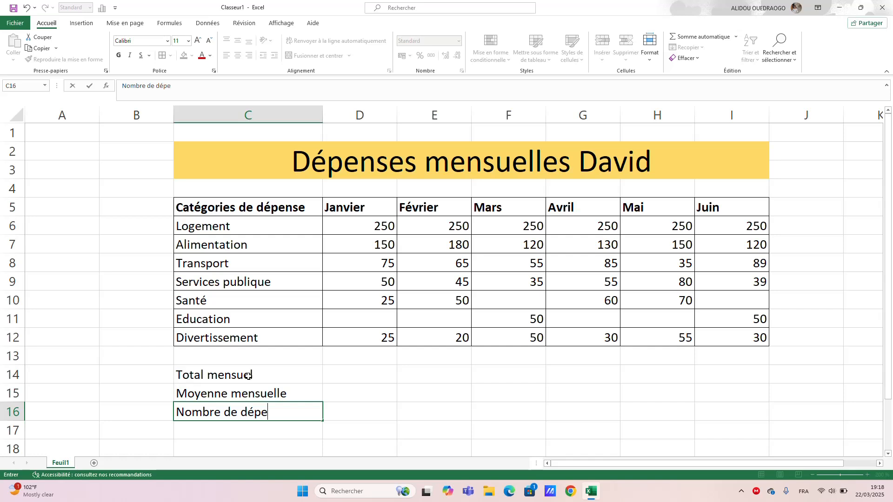
text(nse)
key(Return)
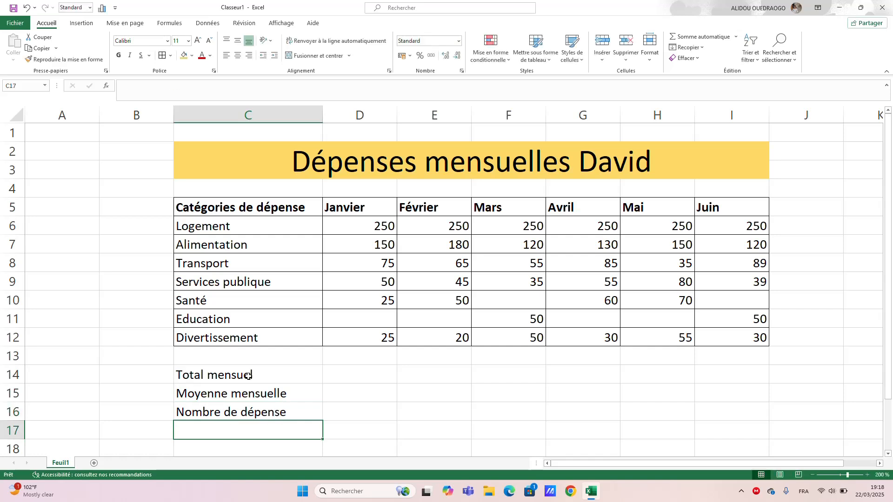
Enter the summary label "Plus grand dépense" in cell C17.
text(Plus g)
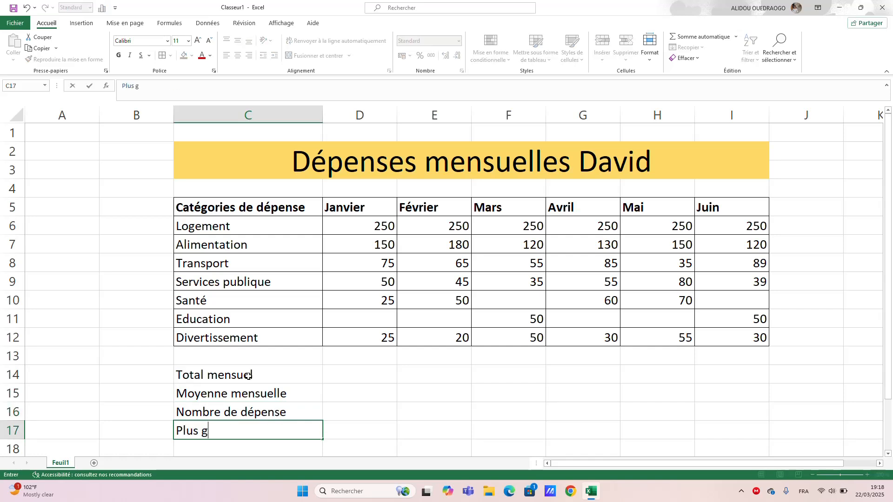
text(rand dépen)
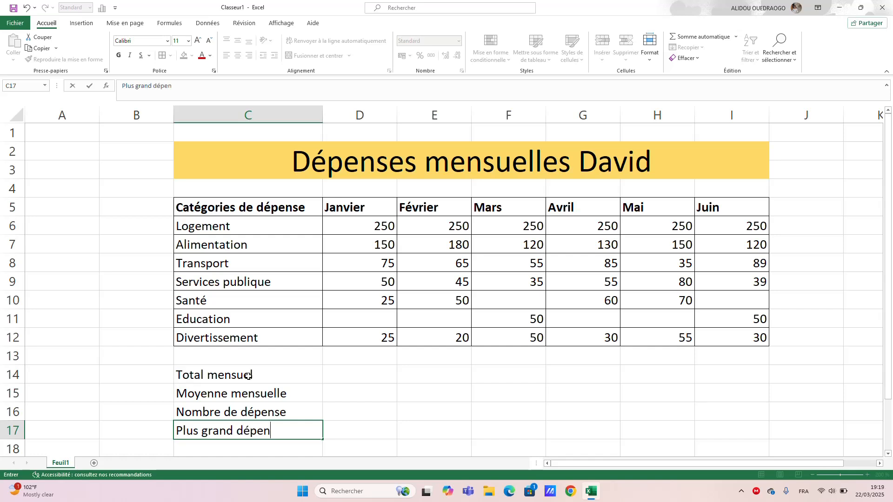
text(se)
key(Return)
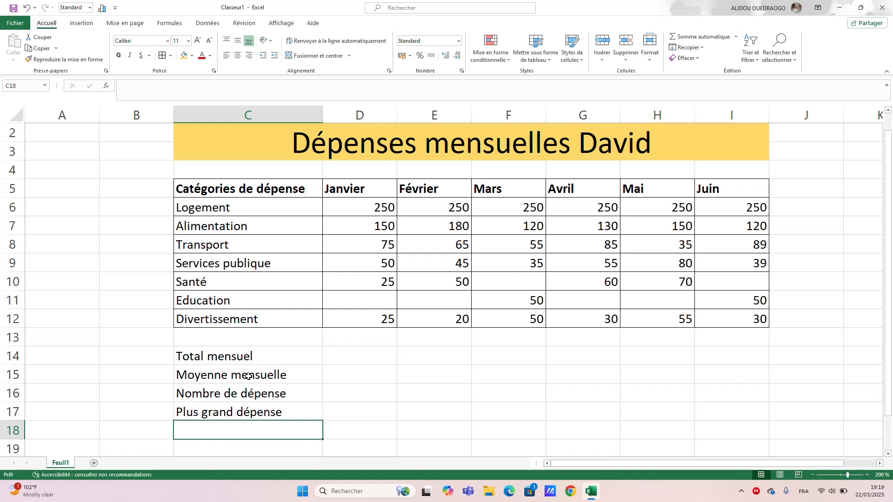
Fill cell C18 with the label from the row above and change its wording to "Plus petite dépense".
text(Plu)
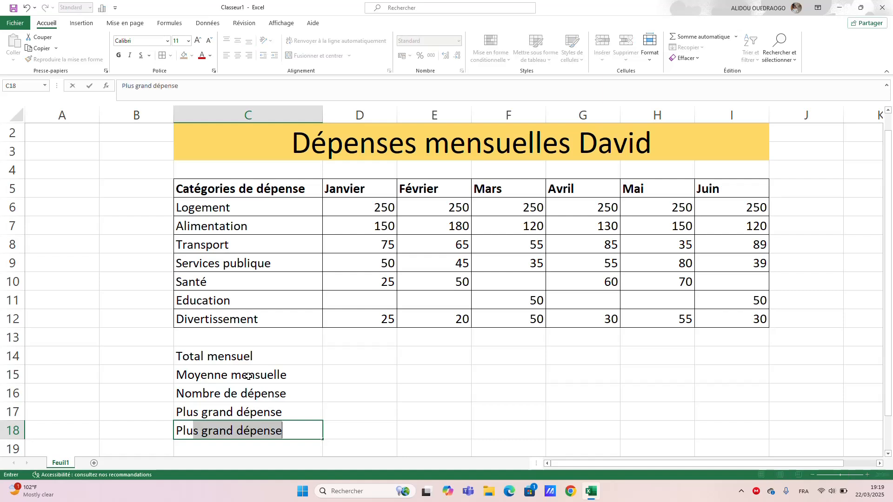
key(Return)
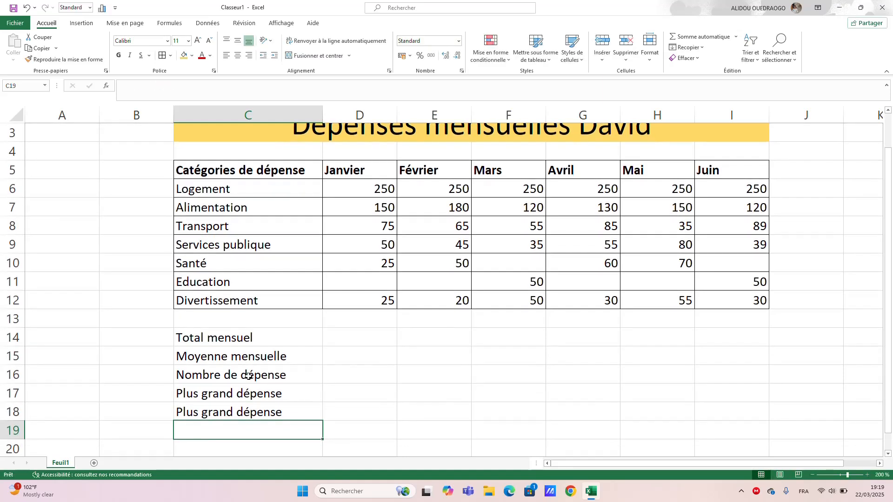
double_click(217, 415)
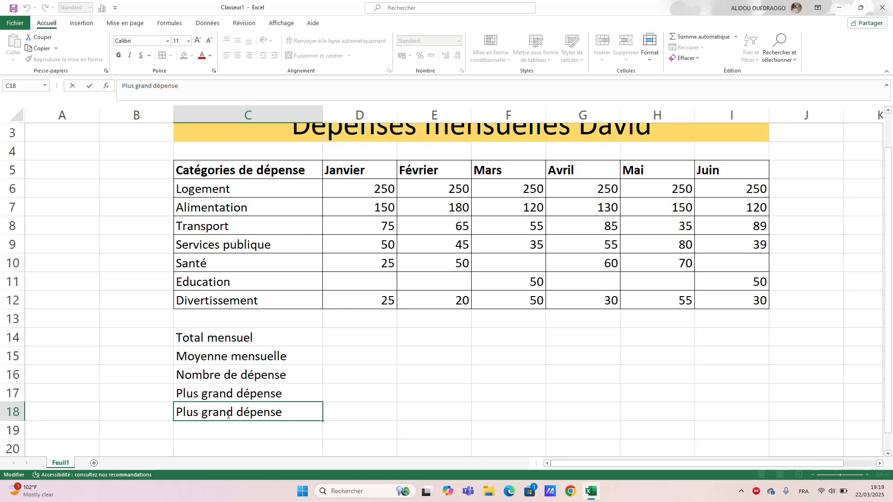
key(BackSpace)
key(BackSpace)
key(BackSpace)
key(BackSpace)
key(BackSpace)
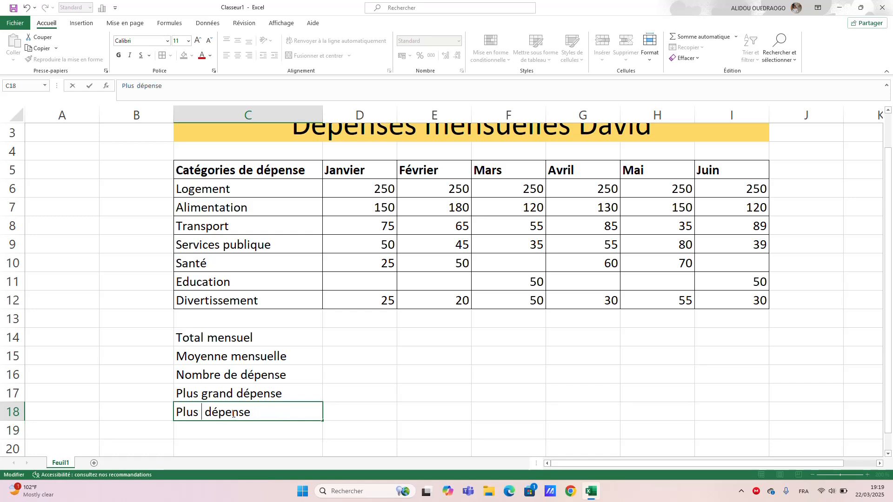
text(pet)
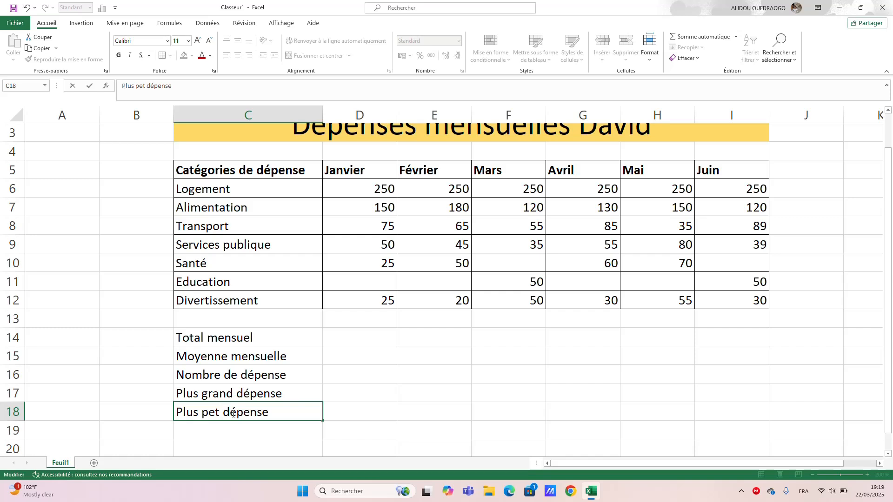
text(it)
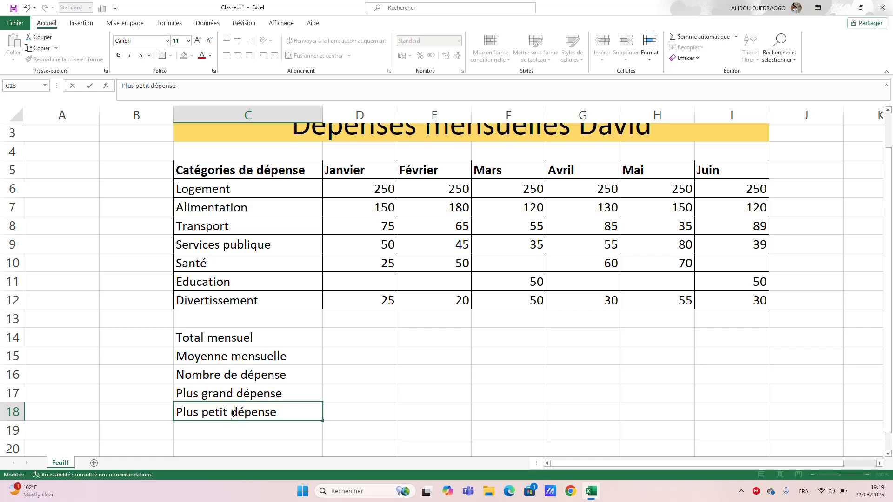
text(e)
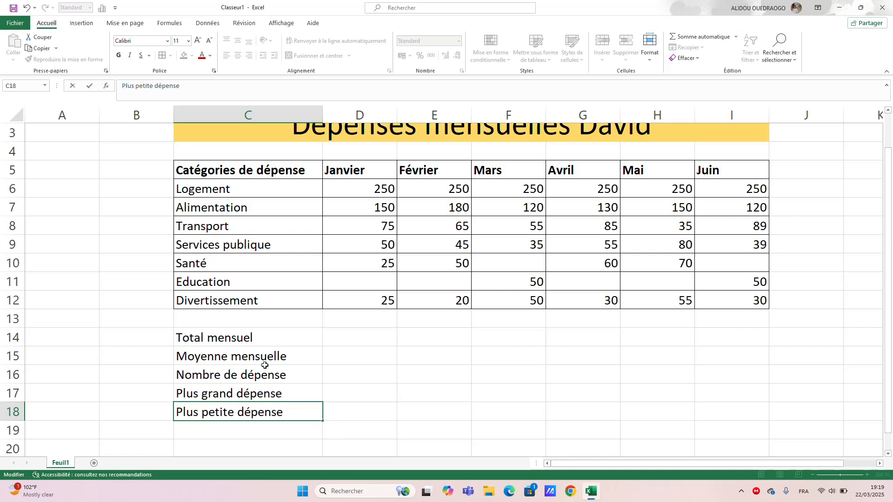
Apply all borders to the summary block C14:I18, from the labels across to the Juin column.
drag(289, 343, 713, 405)
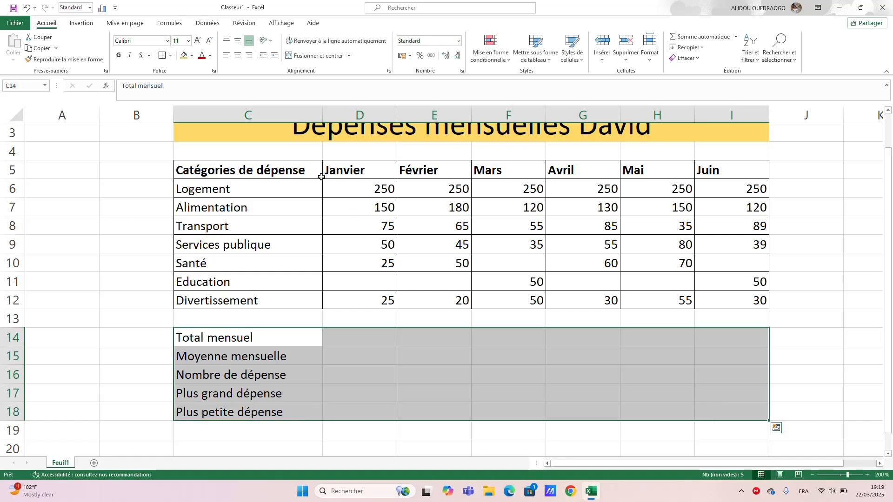
click(163, 54)
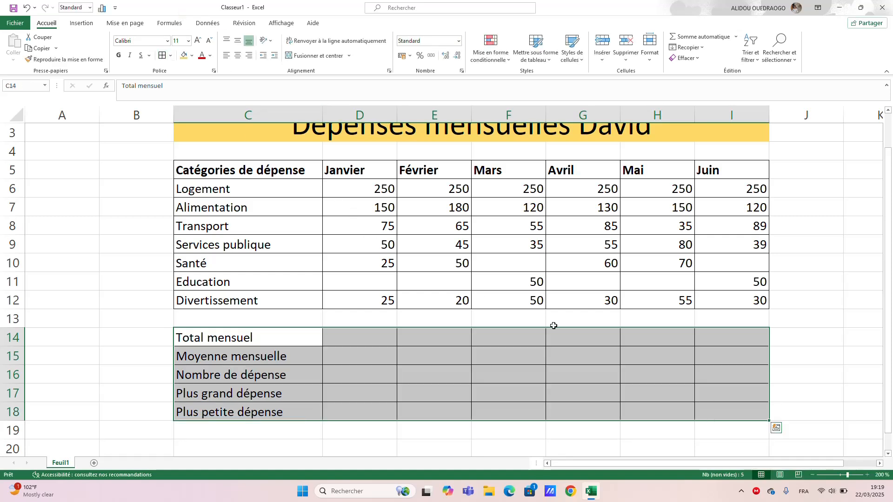
click(784, 364)
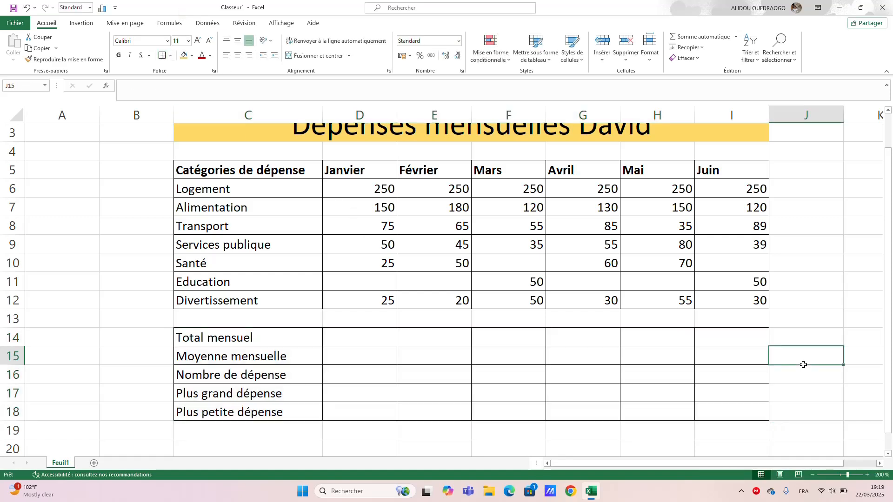
Calculate the January total in cell D14 with the AutoSum function over the expenses D6:D12.
click(343, 342)
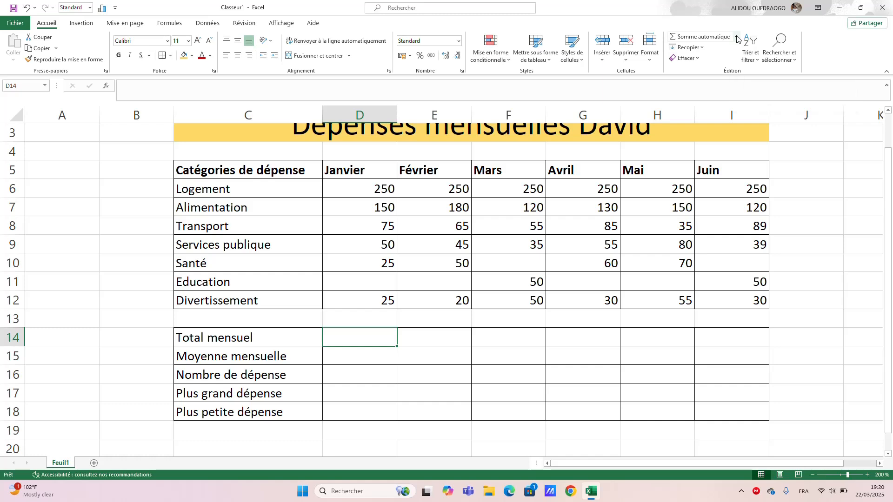
key(super+plus)
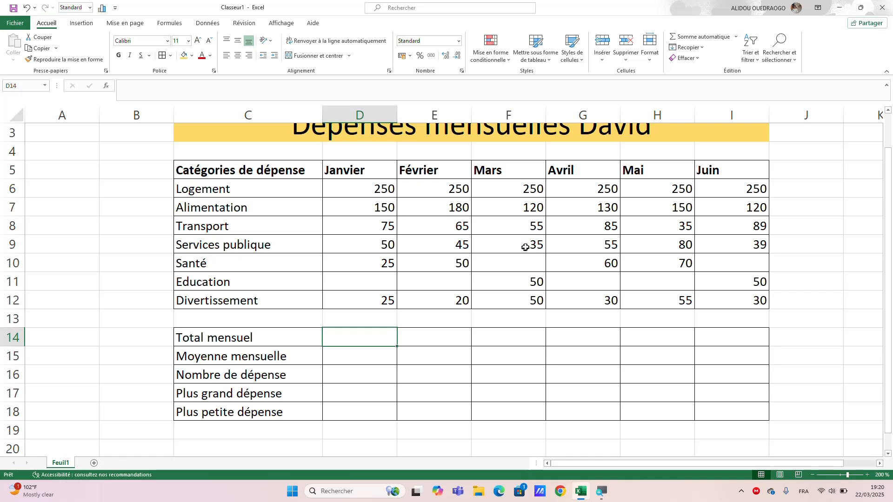
key(super+plus)
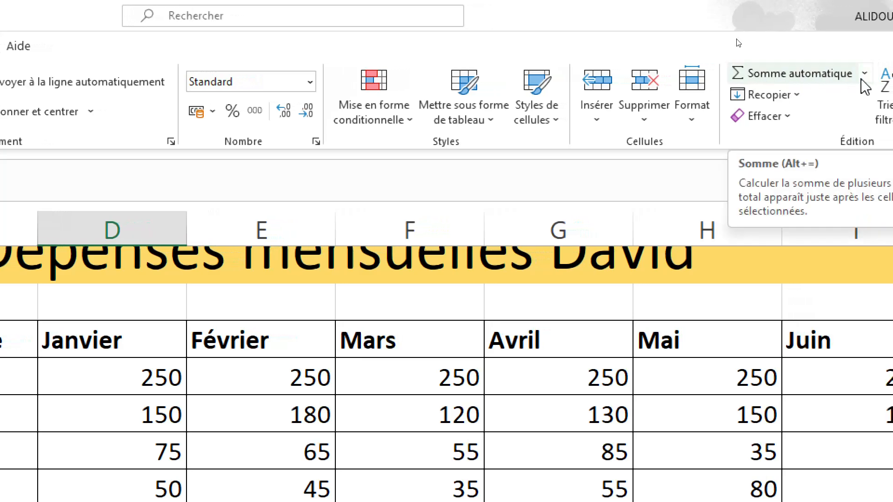
click(861, 77)
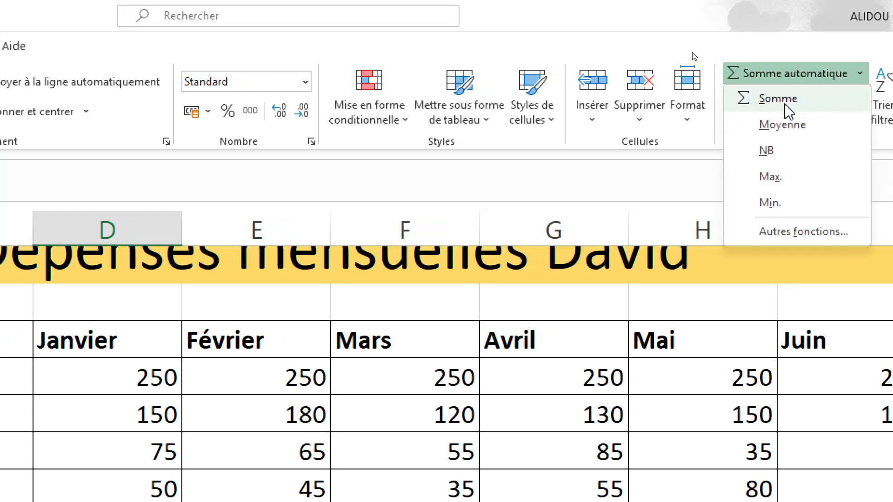
click(764, 100)
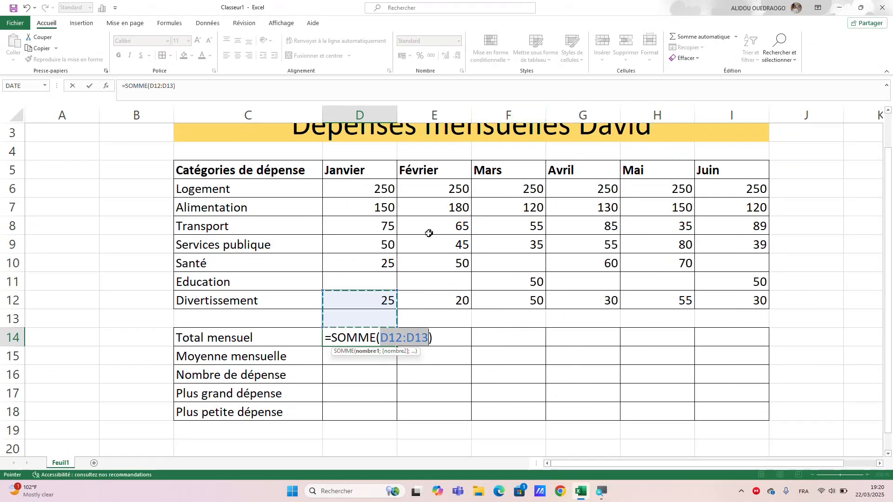
click(368, 190)
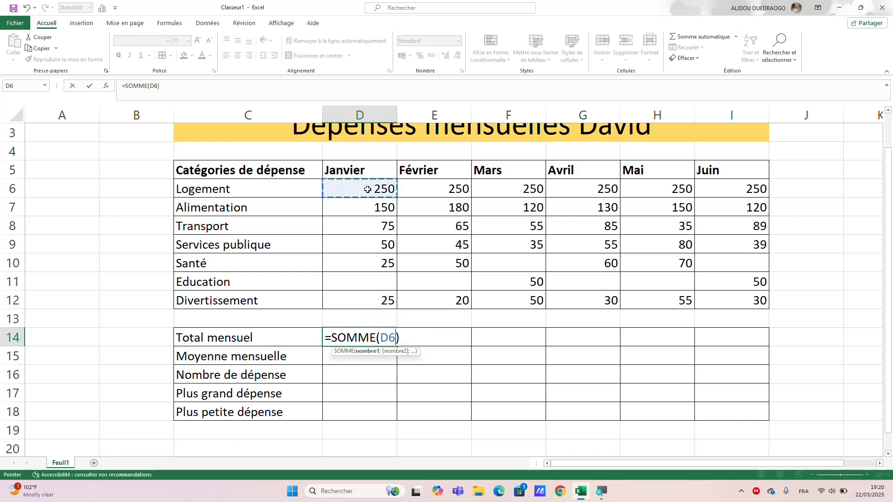
drag(367, 190, 361, 295)
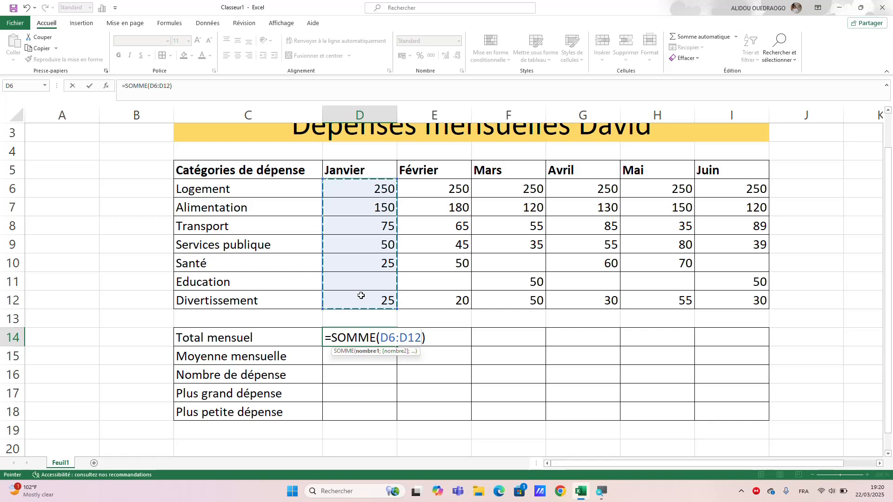
key(Return)
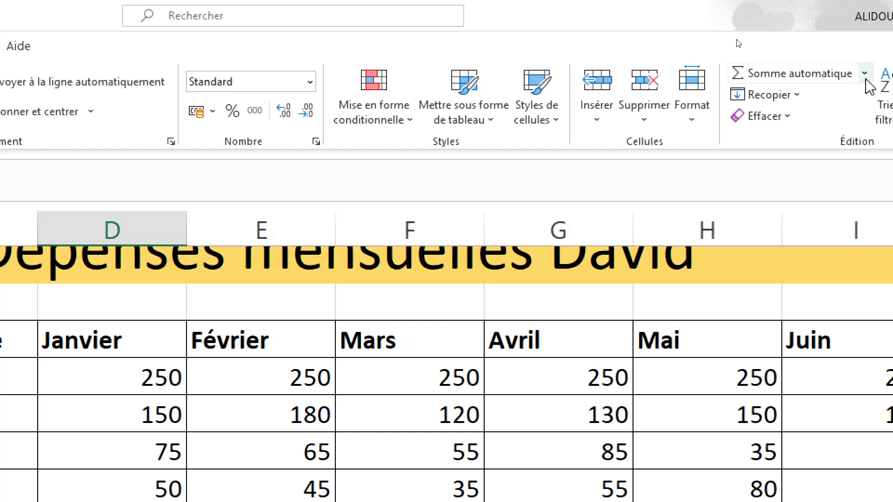
Calculate the January average in cell D15 with the formula =MOYENNE(D6:D12).
click(865, 75)
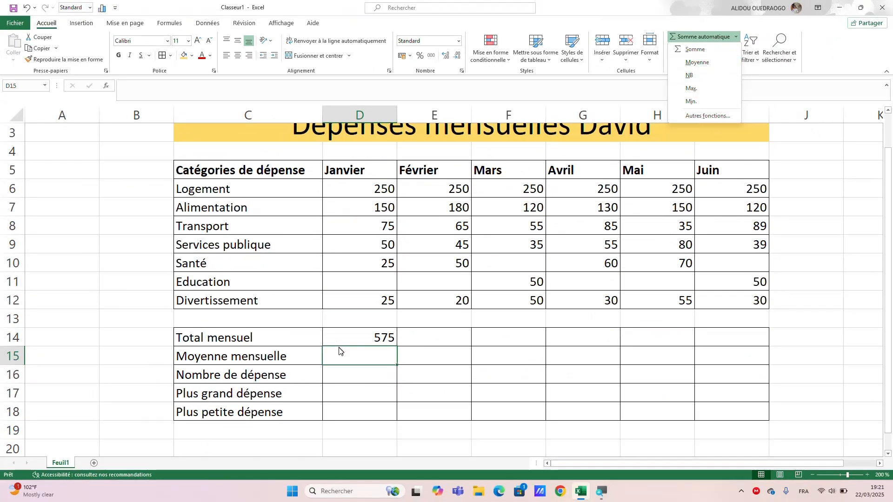
click(343, 359)
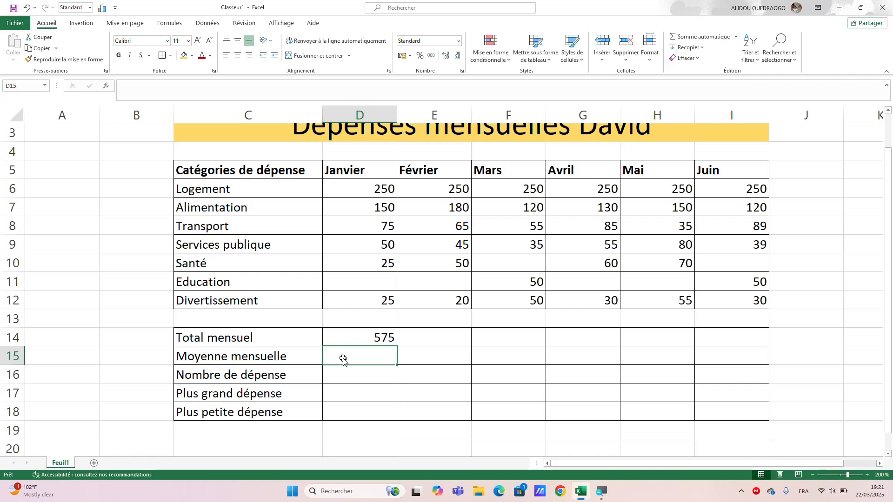
text(=)
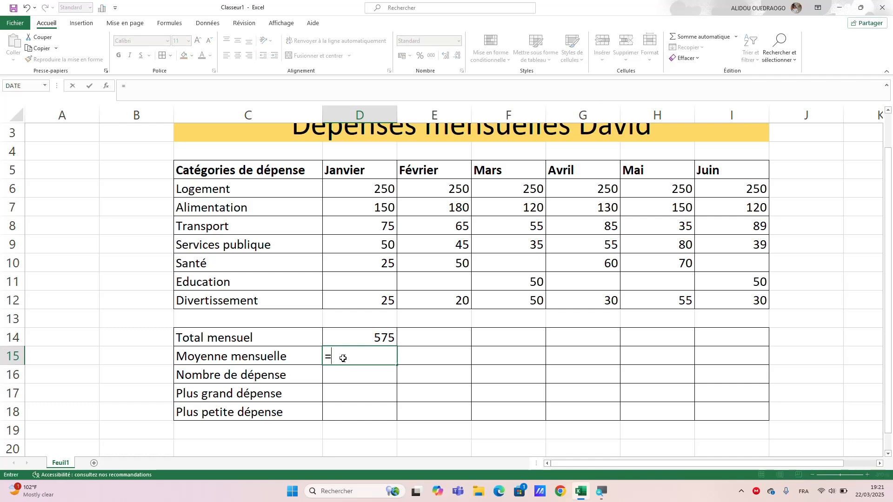
text(mo)
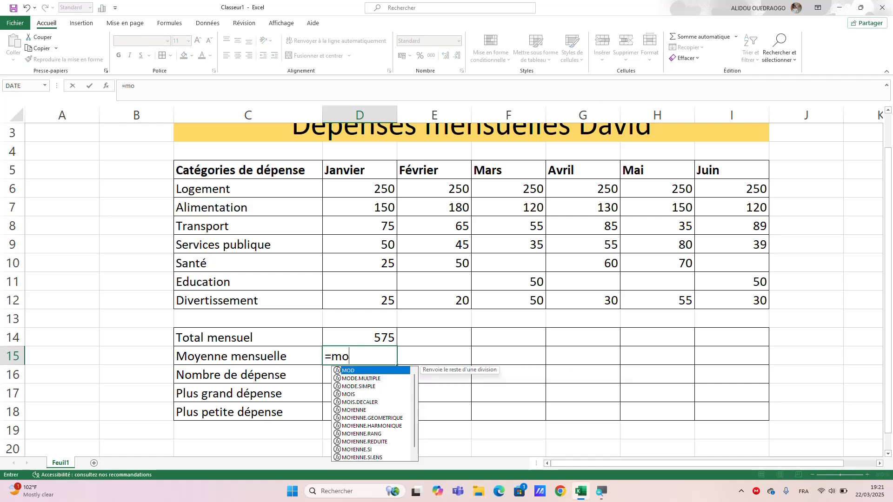
text(ye)
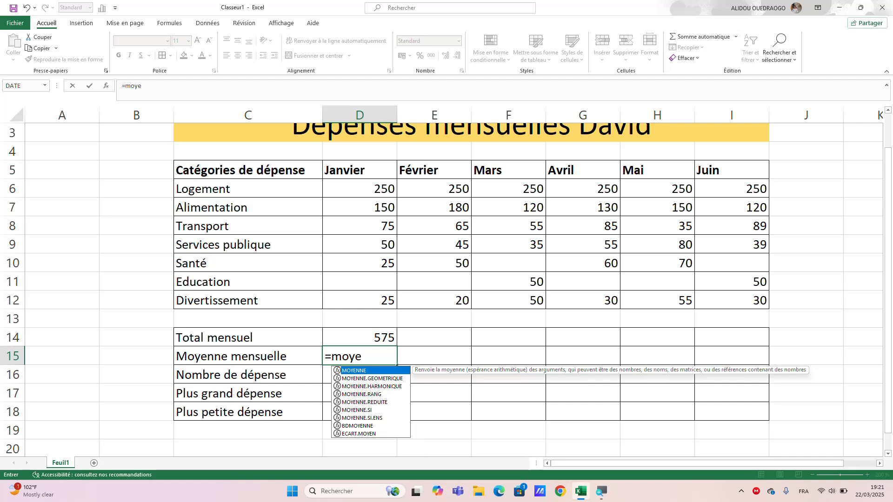
double_click(363, 370)
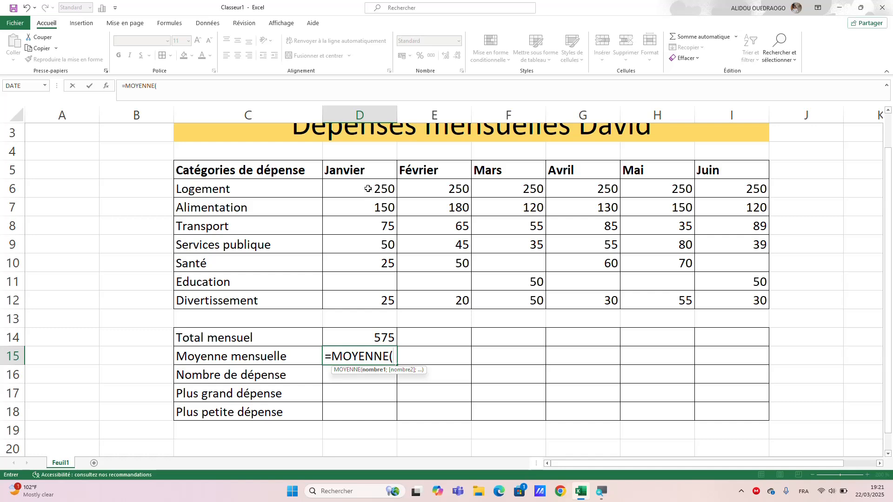
drag(368, 191, 367, 300)
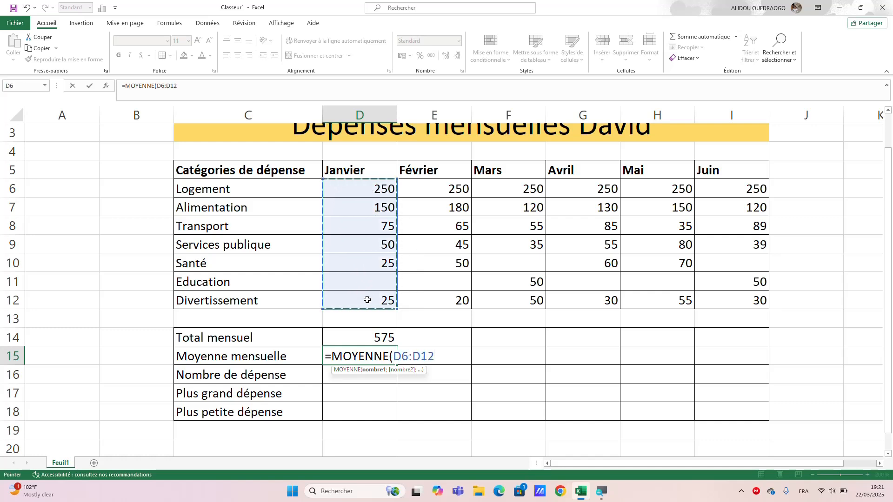
text())
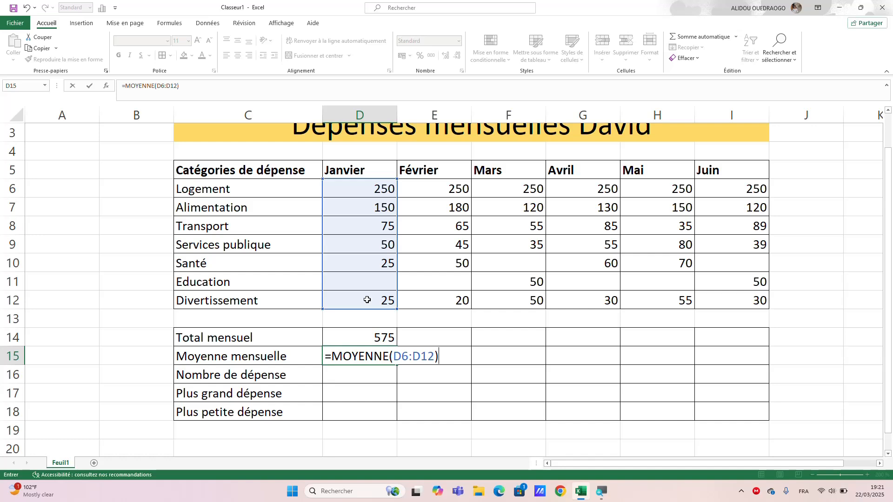
key(Return)
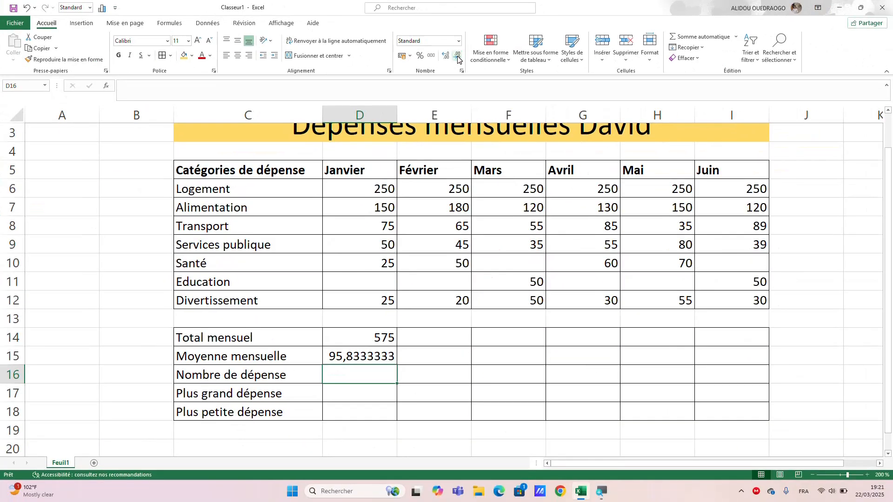
Reduce the January average in cell D15 to one decimal place.
click(445, 58)
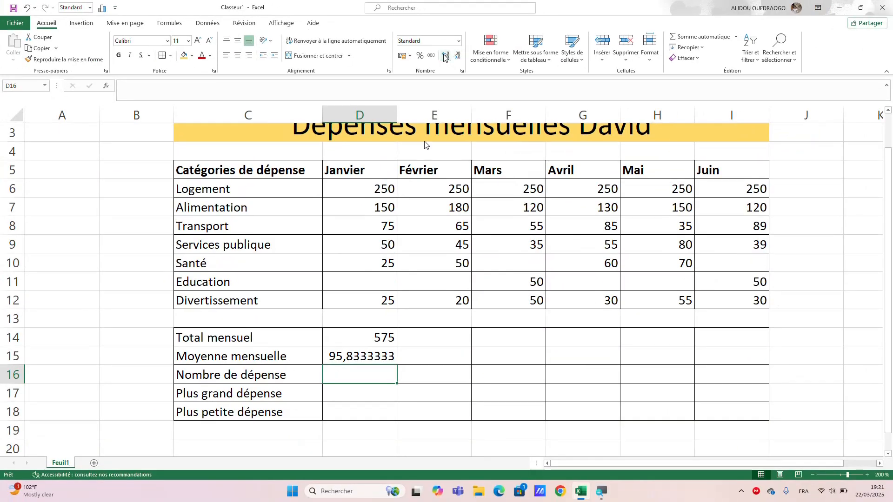
click(344, 355)
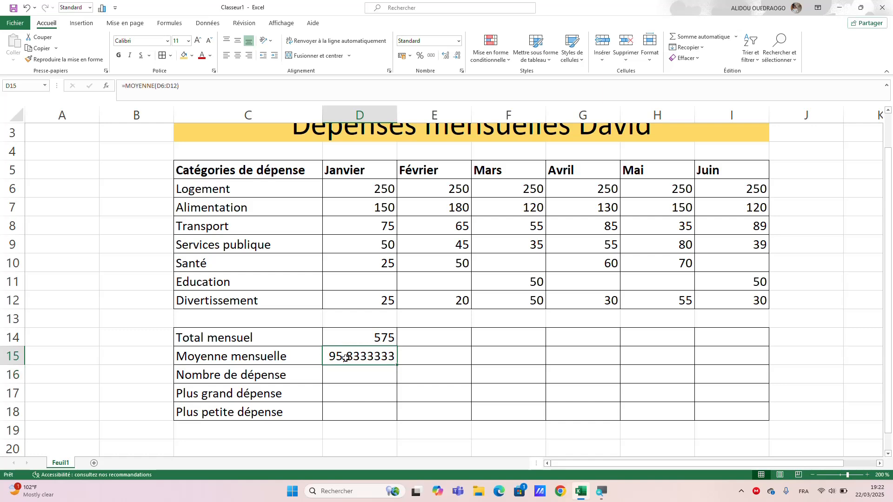
click(457, 58)
click(457, 58)
click(456, 58)
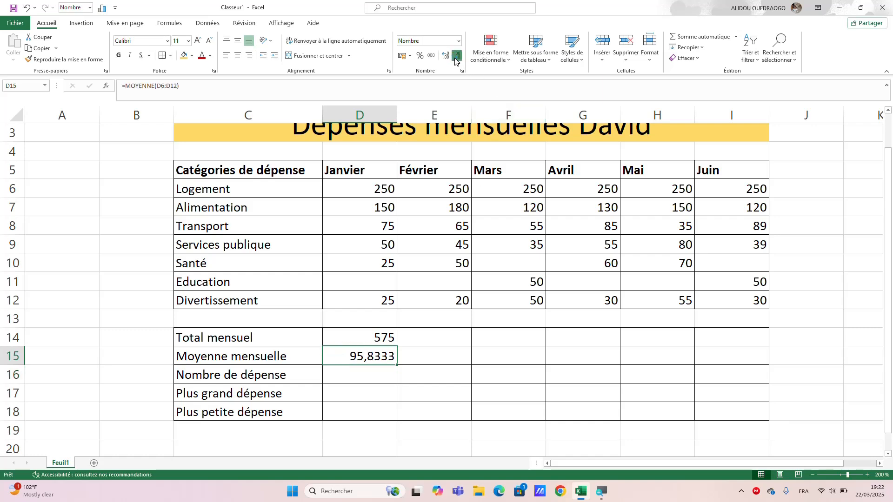
click(456, 58)
click(456, 57)
click(457, 58)
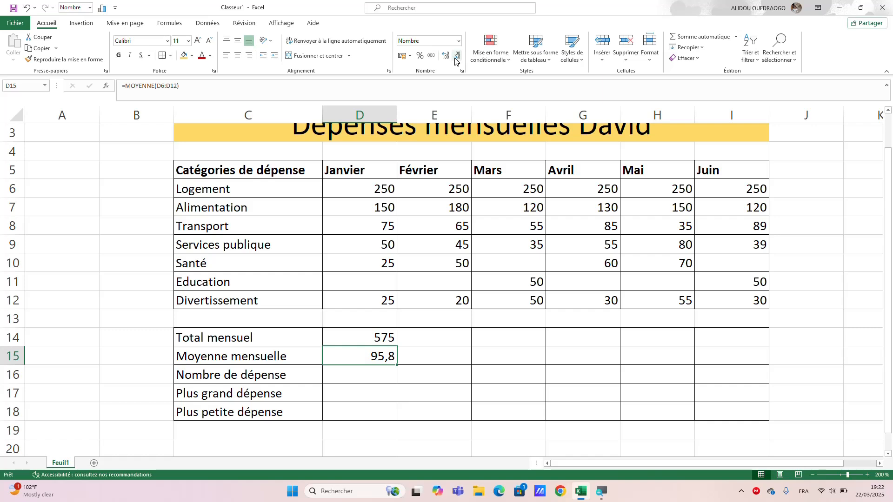
Count the January expenses in cell D16 with the formula =NB(D6:D12).
click(359, 378)
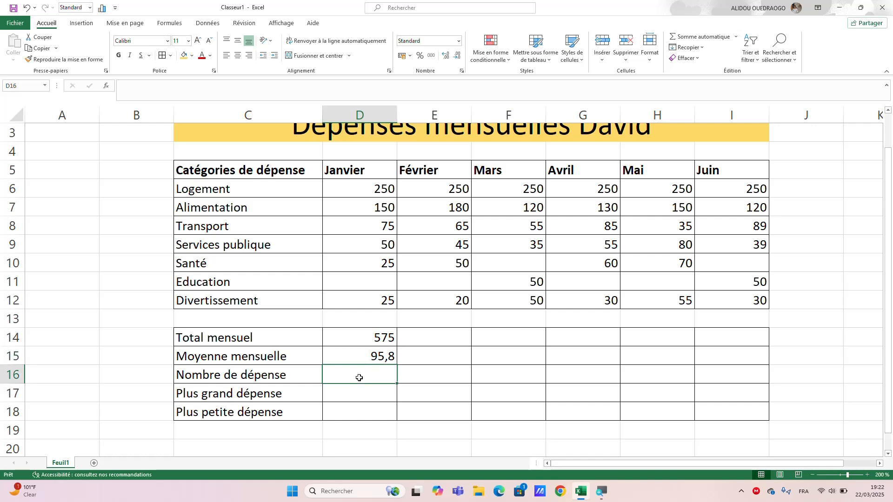
text(=)
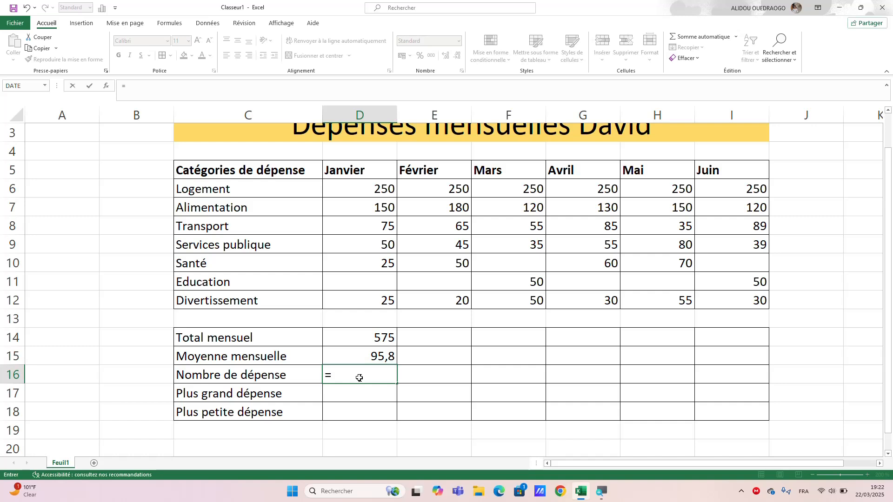
text(NB)
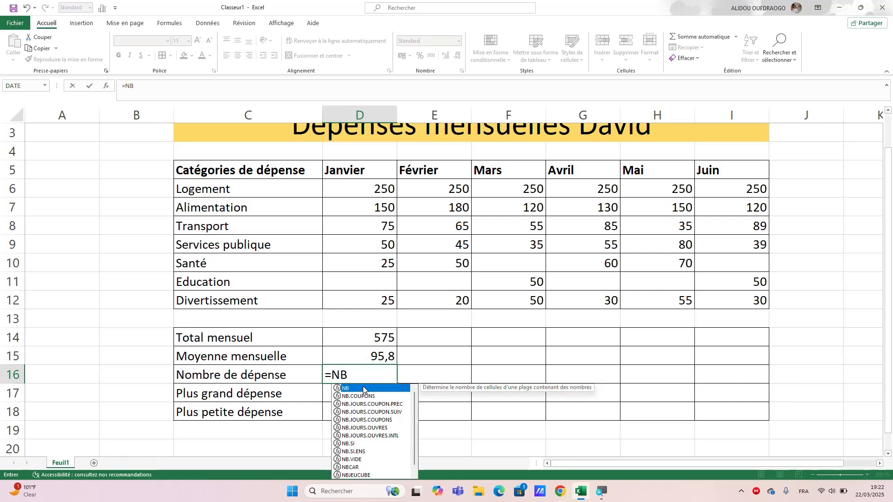
text(()
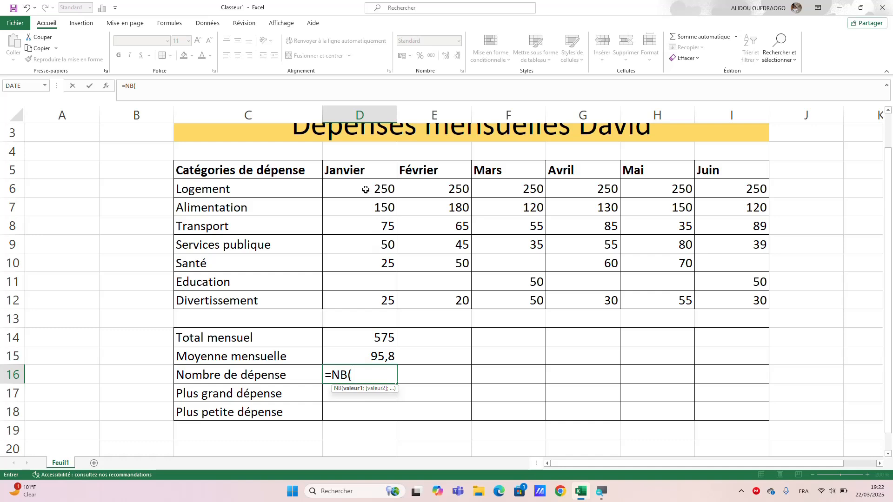
drag(358, 186, 363, 295)
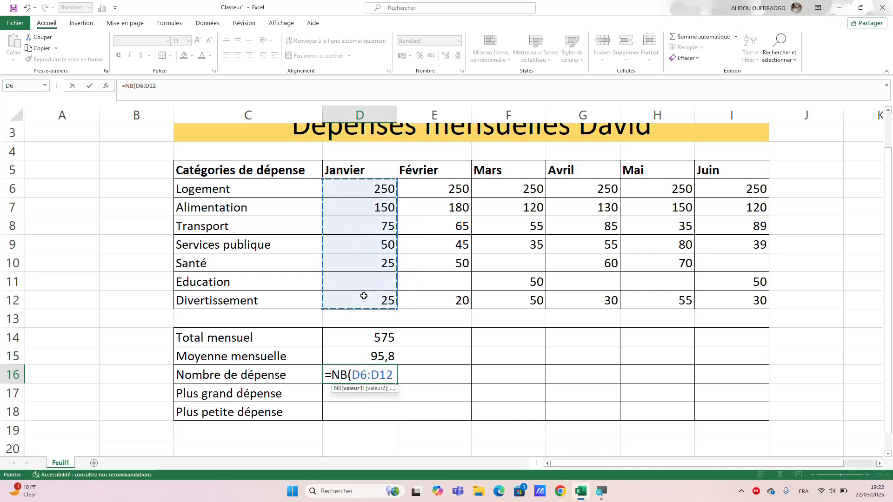
text())
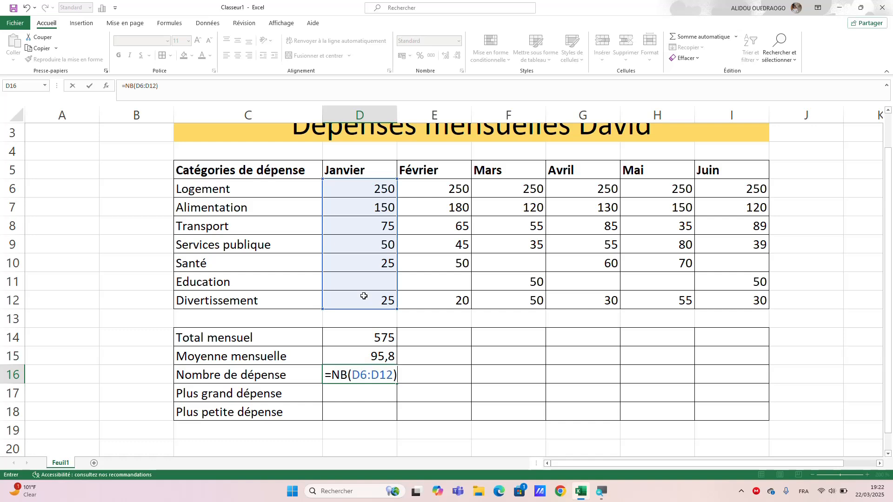
key(Return)
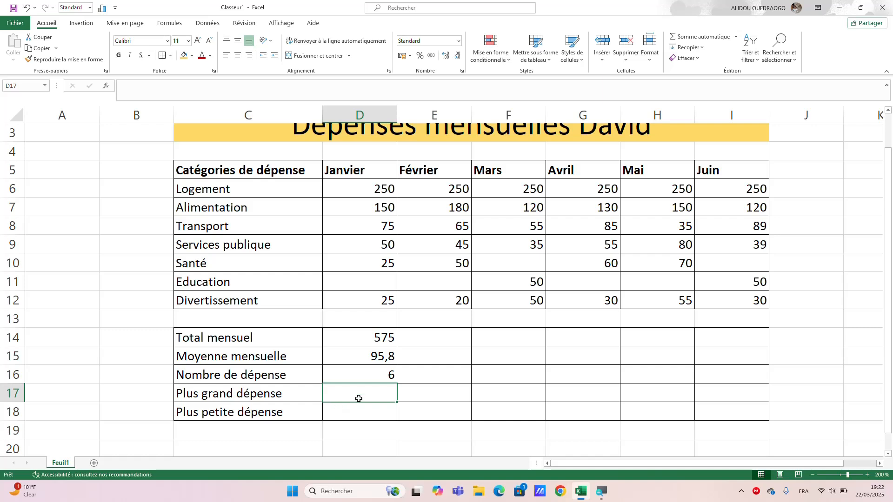
Calculate the largest January expense in cell D17 with the formula =MAX(D6:D12).
text(=)
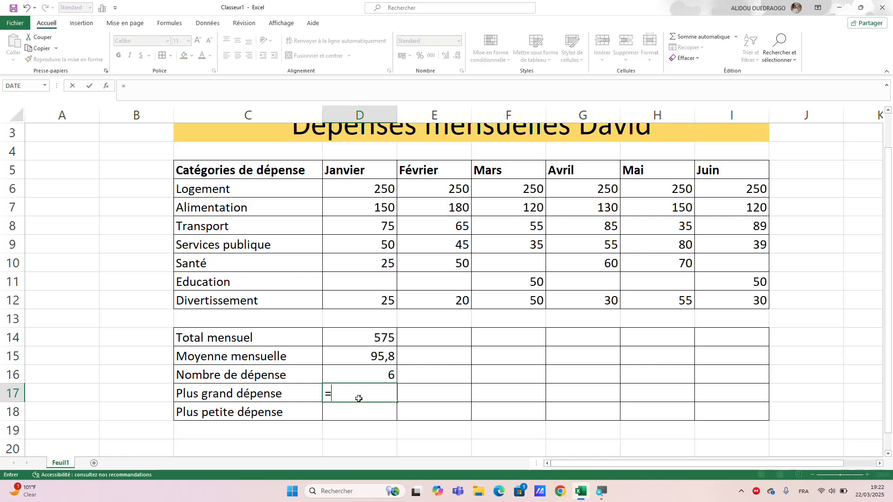
text(m)
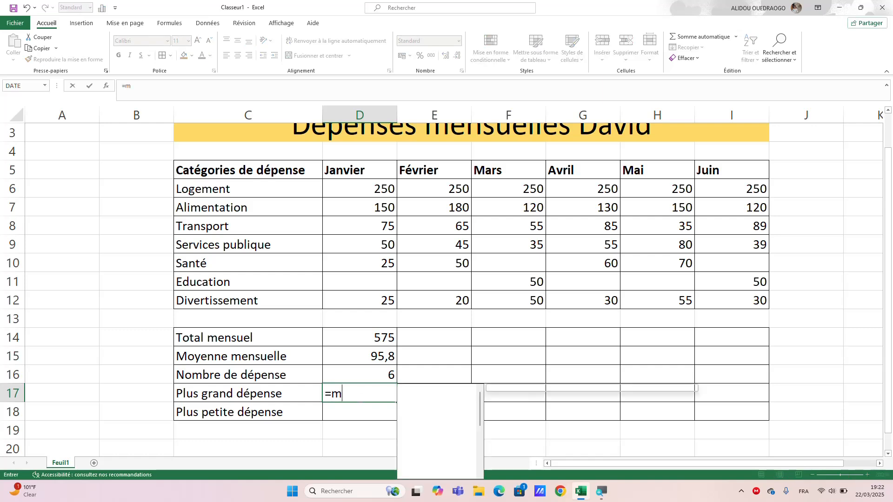
text(ax)
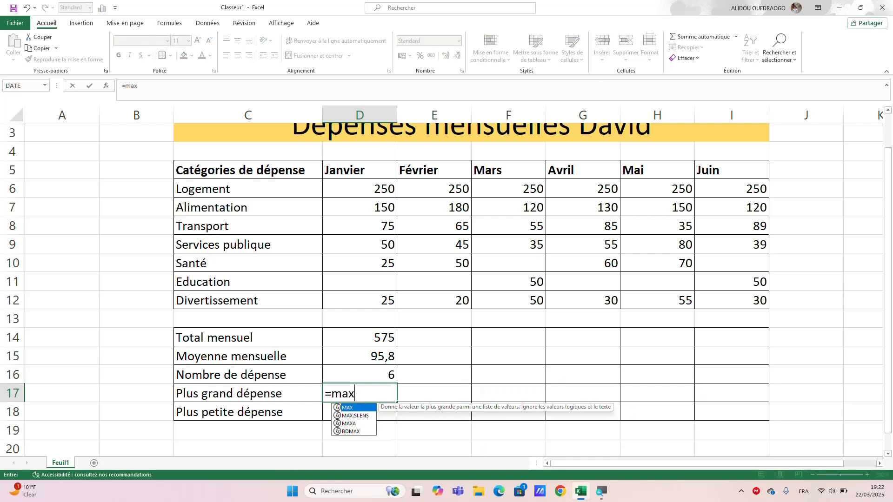
double_click(359, 411)
drag(370, 189, 367, 297)
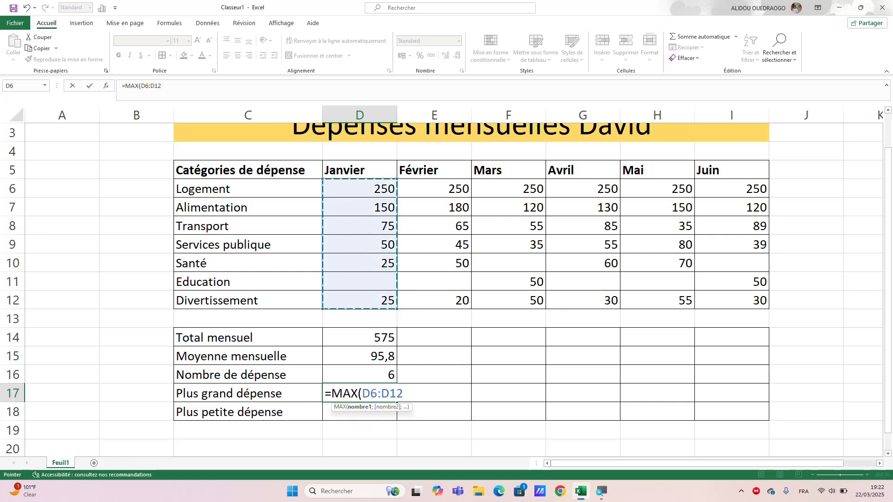
text())
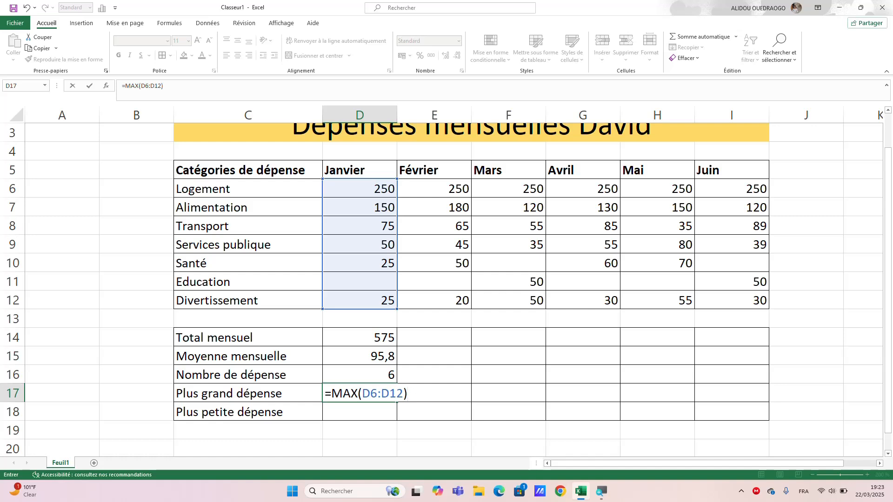
key(Return)
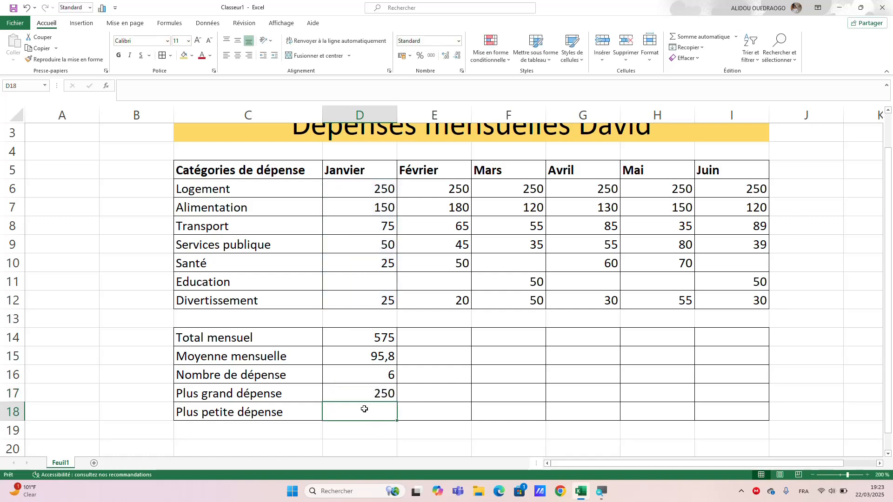
Calculate the smallest January expense in cell D18 with the MIN function over D6:D12.
text(=)
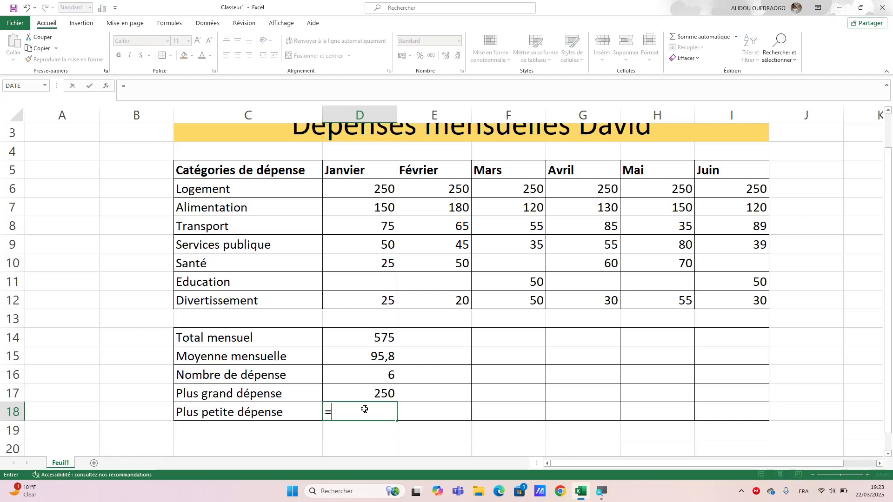
text(min)
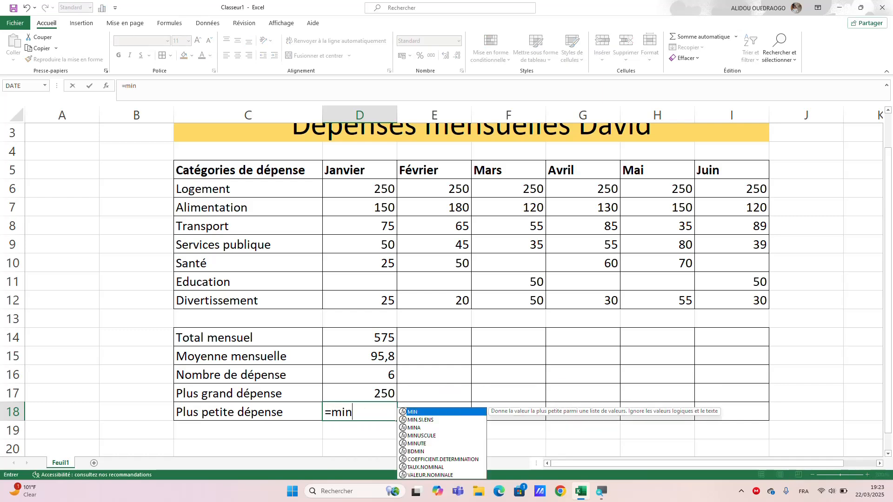
double_click(413, 412)
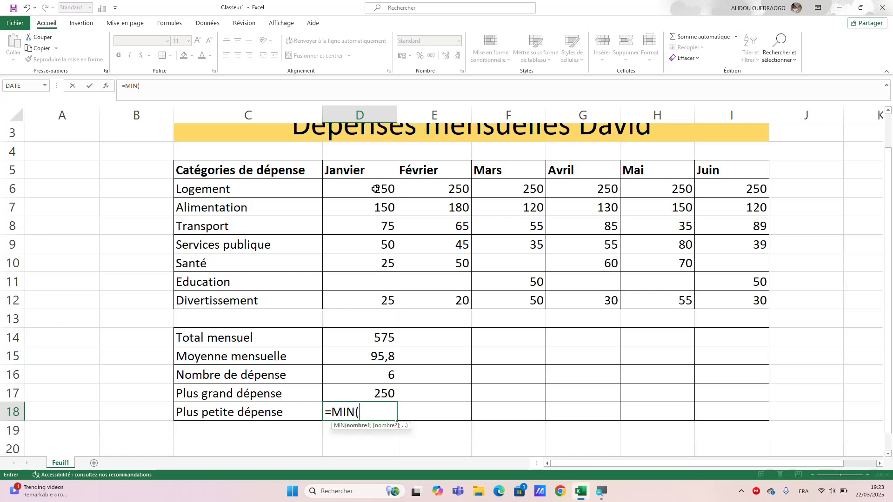
drag(377, 189, 374, 297)
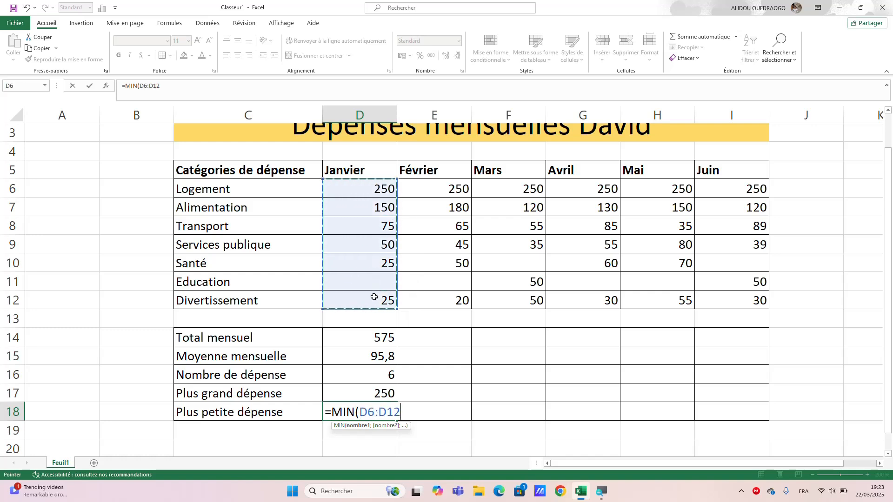
key(Return)
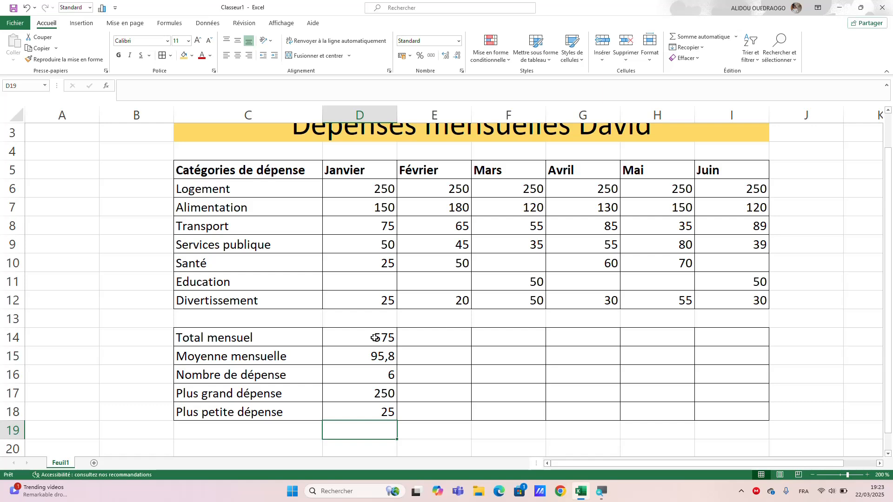
Fill the January summary formulas in D14:D18 across to the Juin column, through I18.
drag(375, 337, 329, 433)
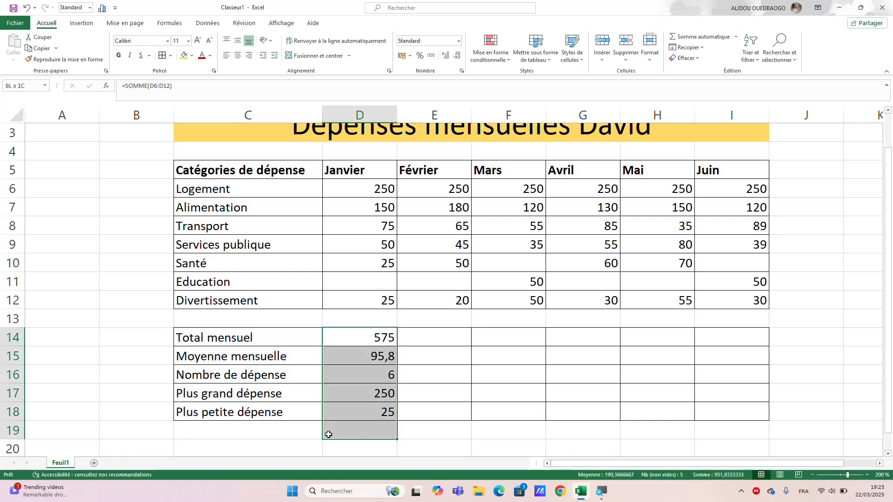
click(418, 427)
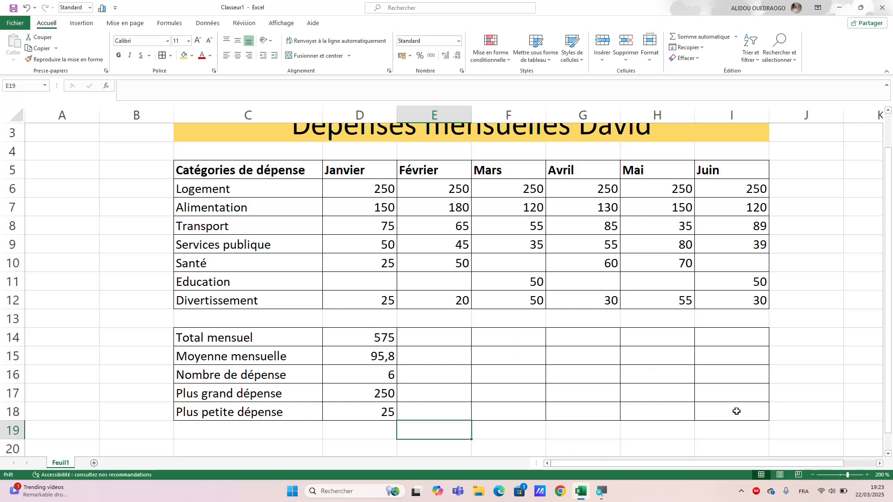
click(384, 340)
drag(377, 339, 753, 397)
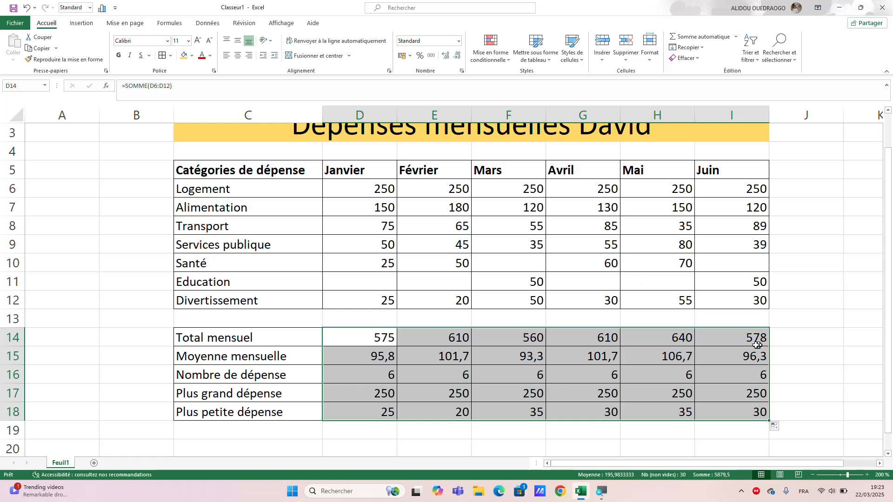
click(790, 353)
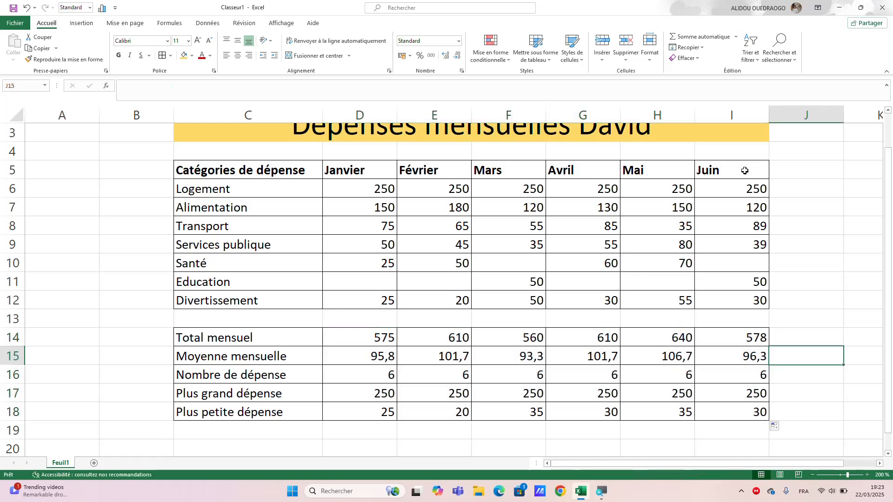
Shade the header row C5:I5 with a medium blue theme colour.
drag(744, 170, 227, 175)
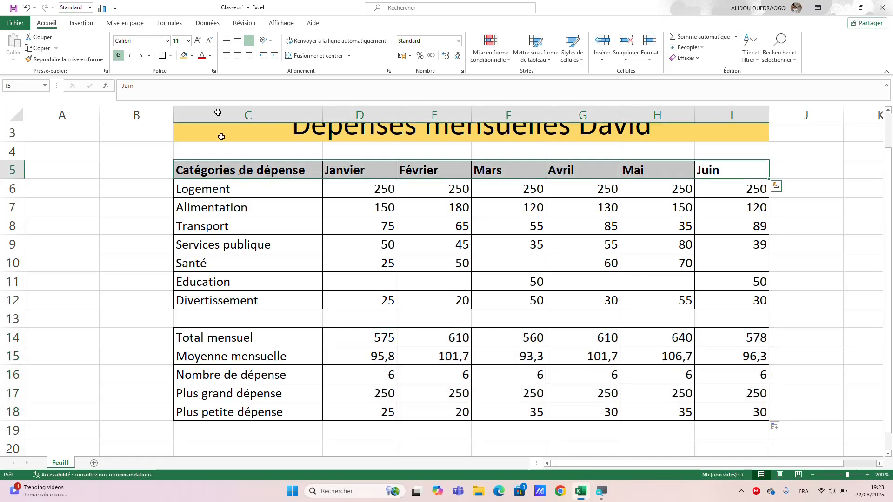
click(191, 55)
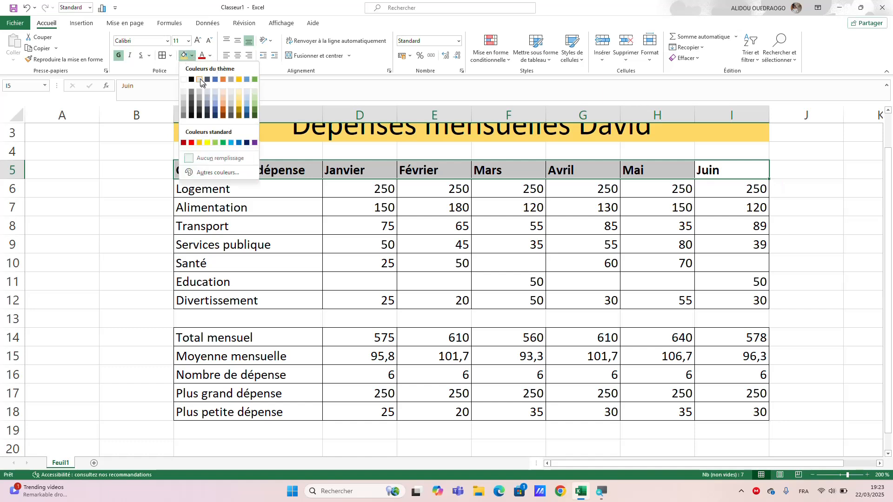
click(215, 105)
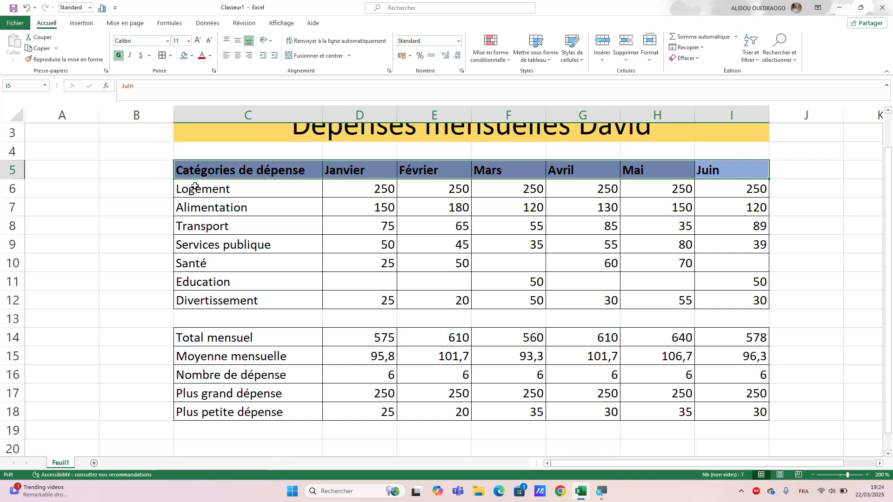
Shade the expense rows C6:I12 with a light blue theme colour, paler than the header row.
drag(195, 186, 724, 292)
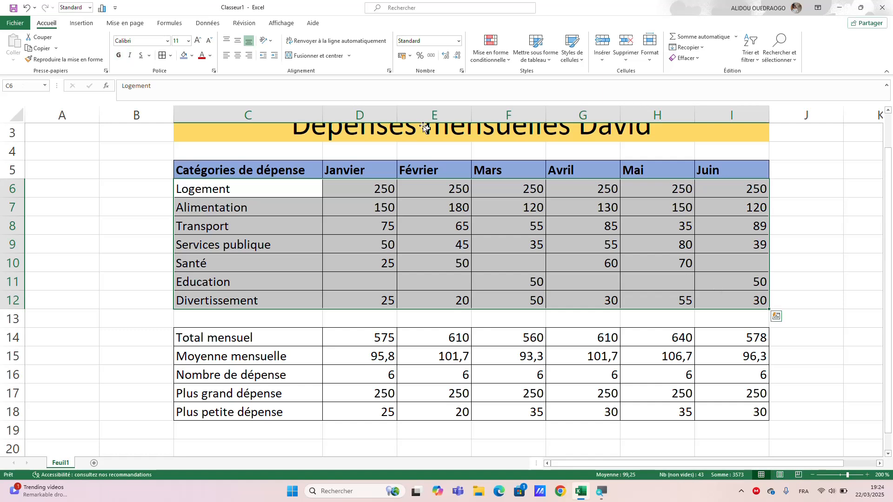
click(185, 56)
click(192, 56)
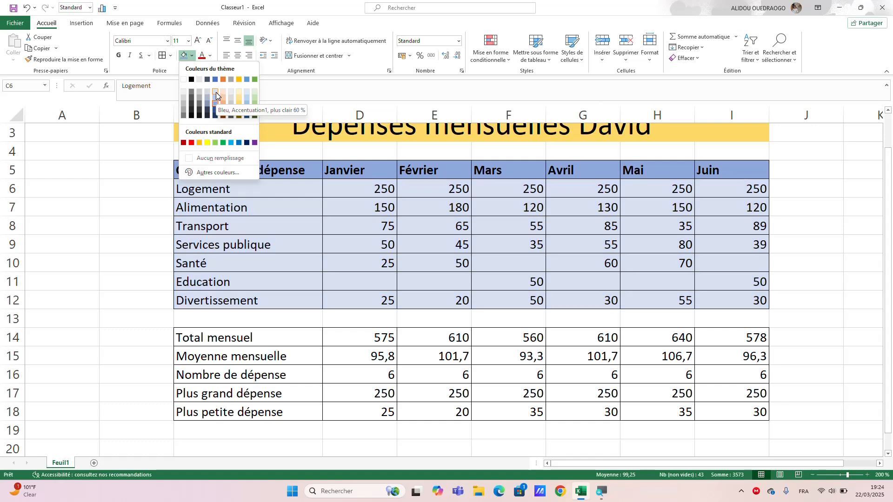
click(216, 92)
click(281, 323)
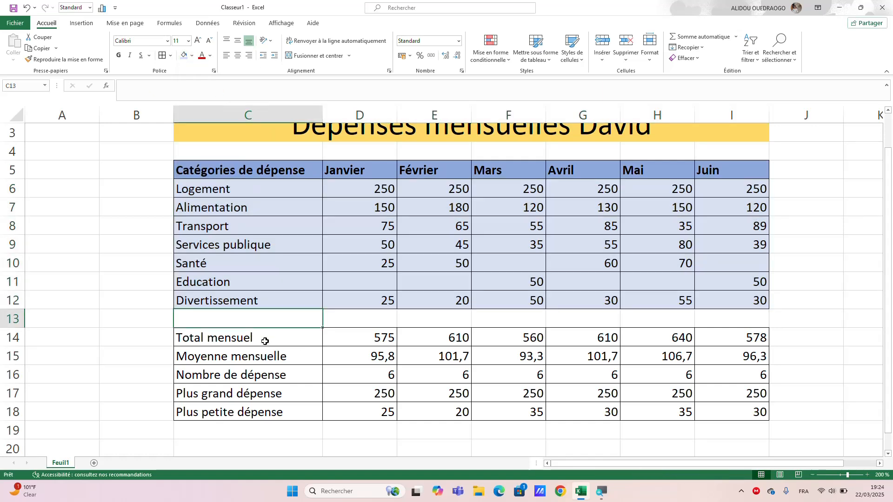
Shade the summary block C14:I18 with a light green theme colour.
drag(264, 342, 721, 413)
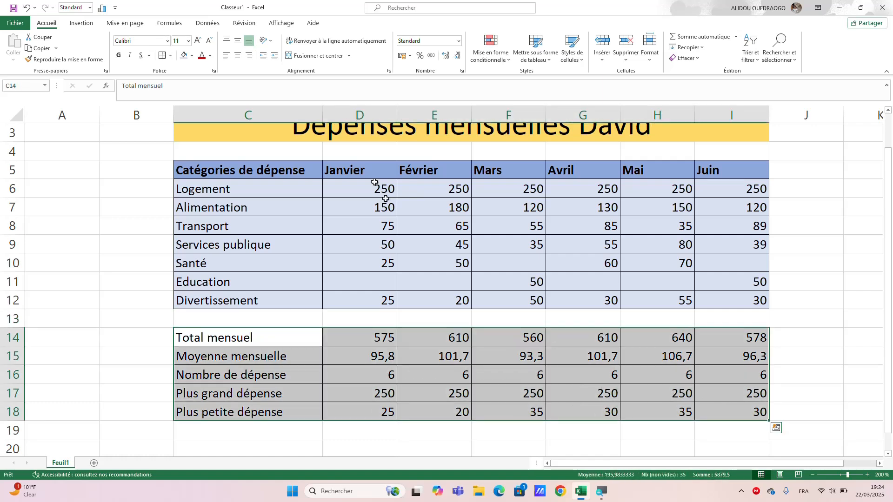
click(192, 55)
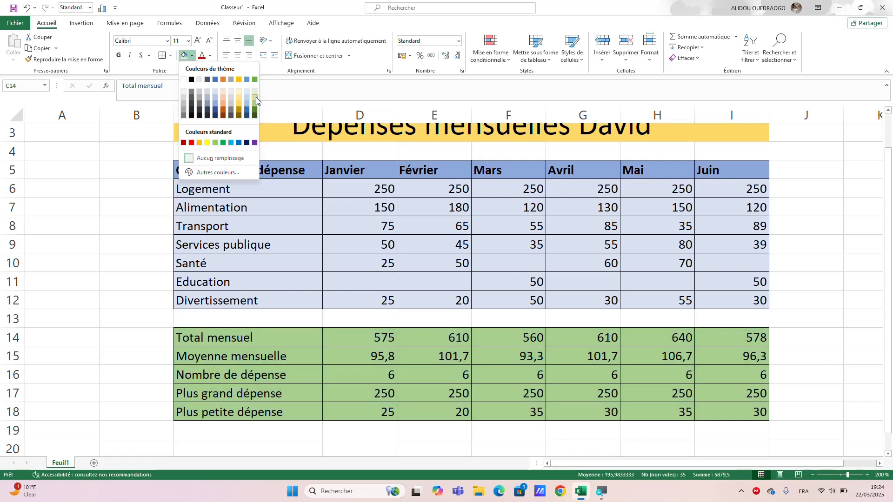
click(255, 94)
click(135, 276)
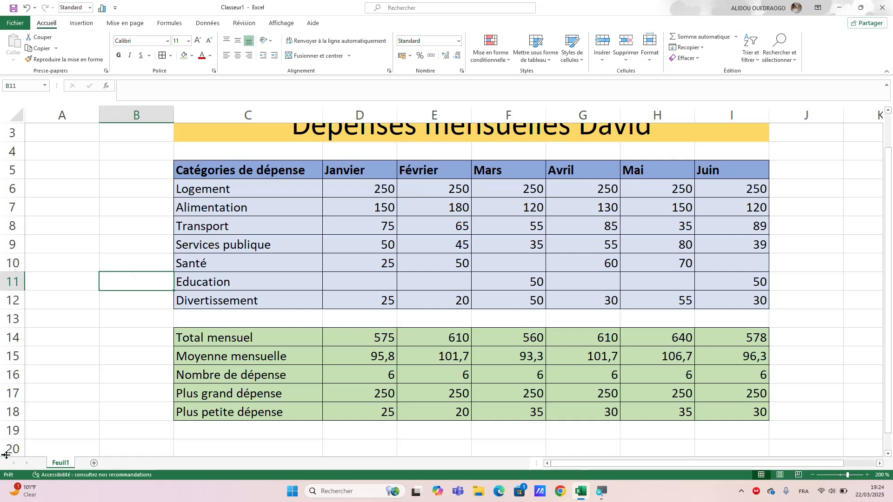
Rename the worksheet Feuil1 as Dépense.
double_click(62, 464)
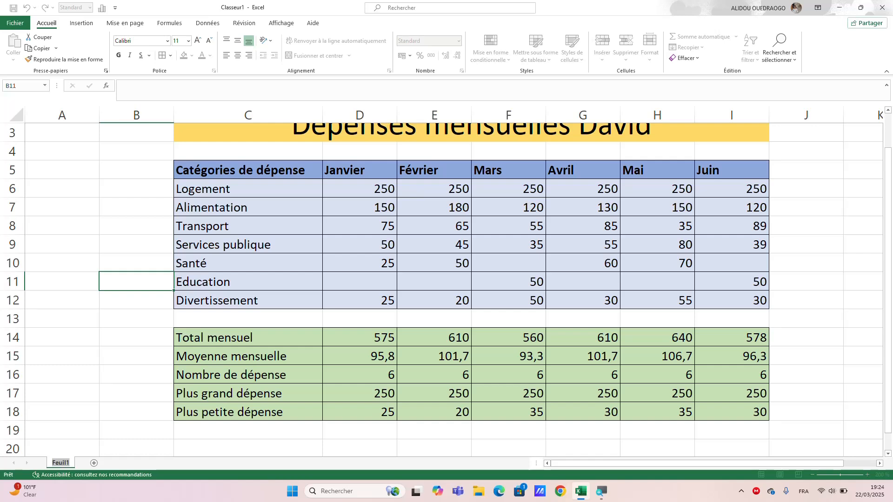
text(Dé)
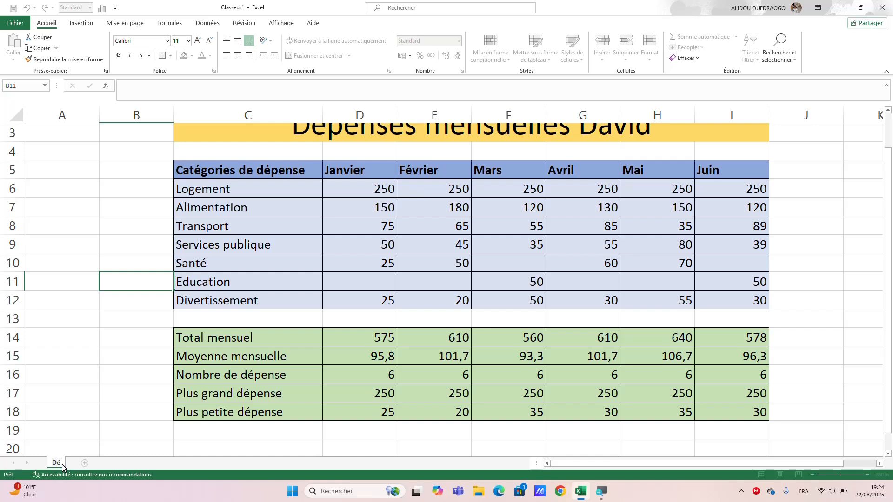
text(pense)
click(84, 444)
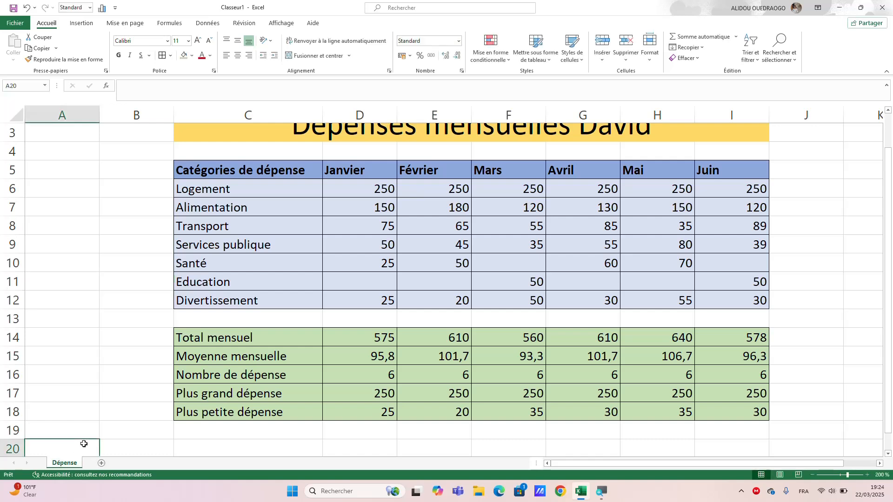
Set the Dépense sheet's tab colour to standard yellow and add a second blank worksheet to the workbook.
right_click(68, 464)
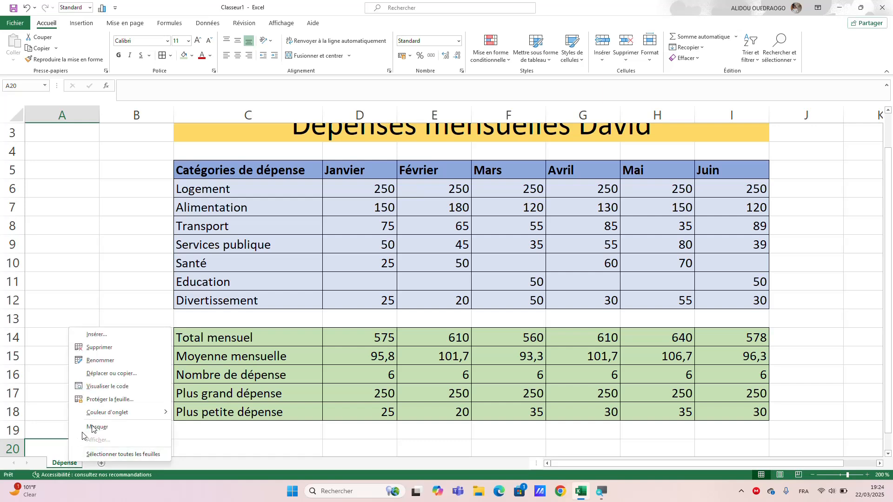
mouse_move(139, 412)
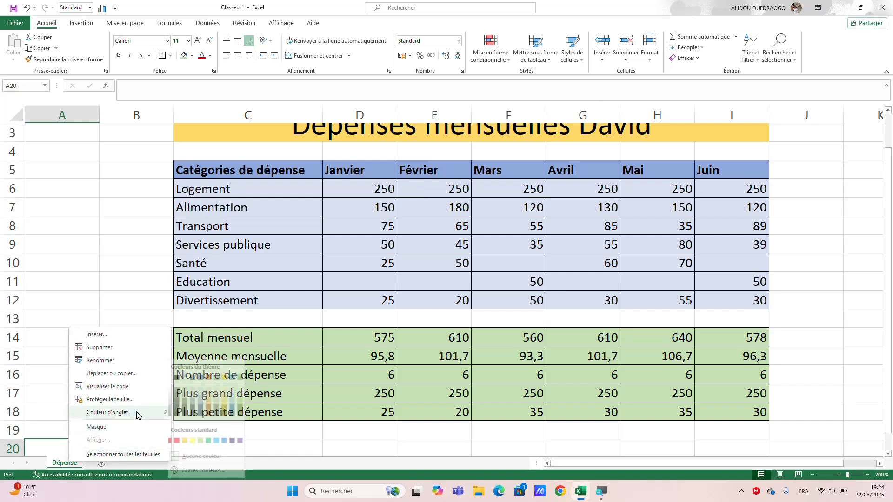
click(199, 442)
click(223, 447)
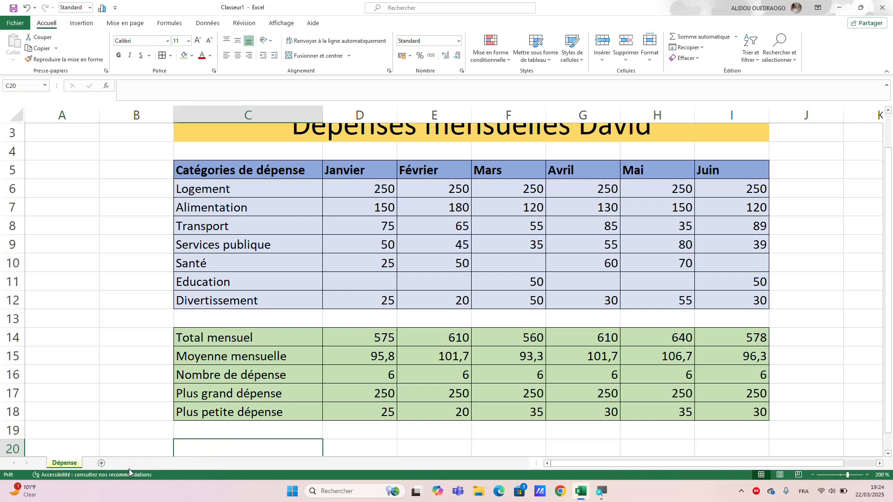
click(102, 464)
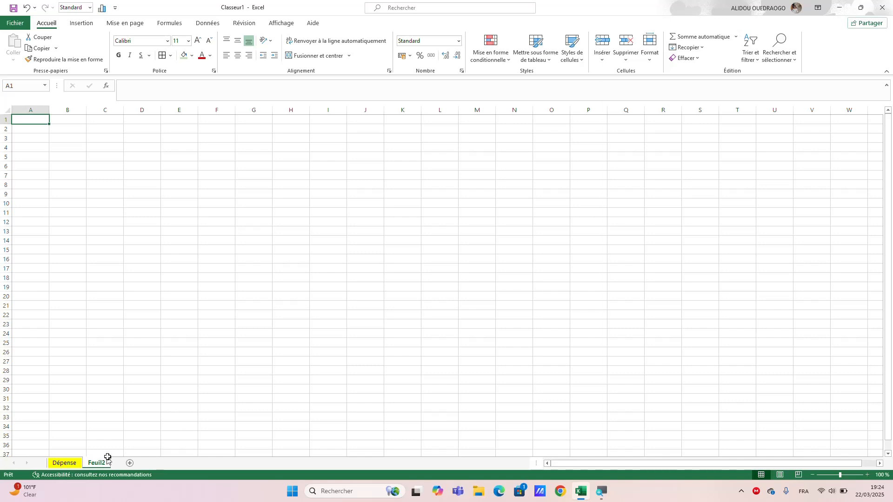
Insert the recommended clustered column chart (Histogramme groupé) from C5:I12 on the Dépense sheet, with months on the horizontal axis.
click(65, 463)
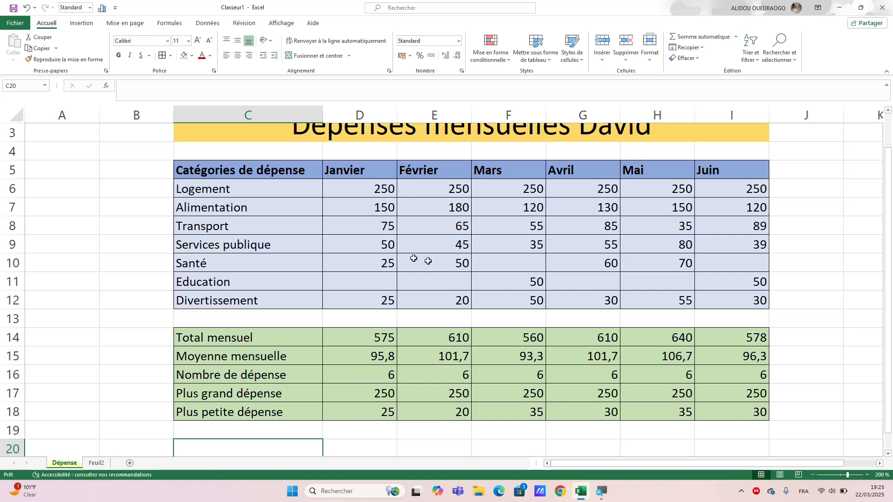
drag(230, 189, 579, 244)
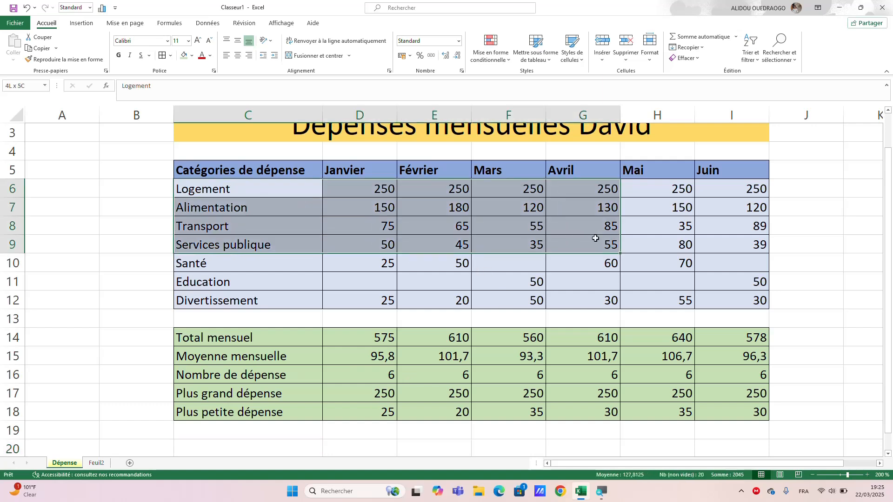
drag(233, 173, 735, 294)
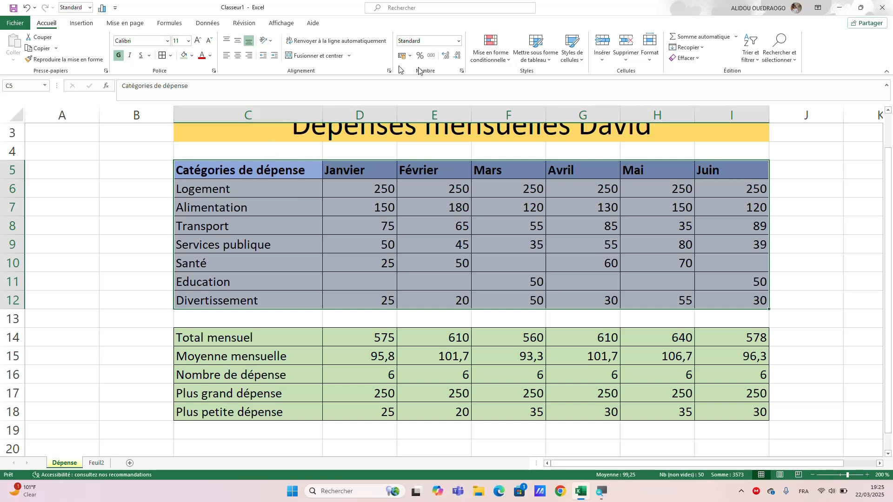
click(83, 24)
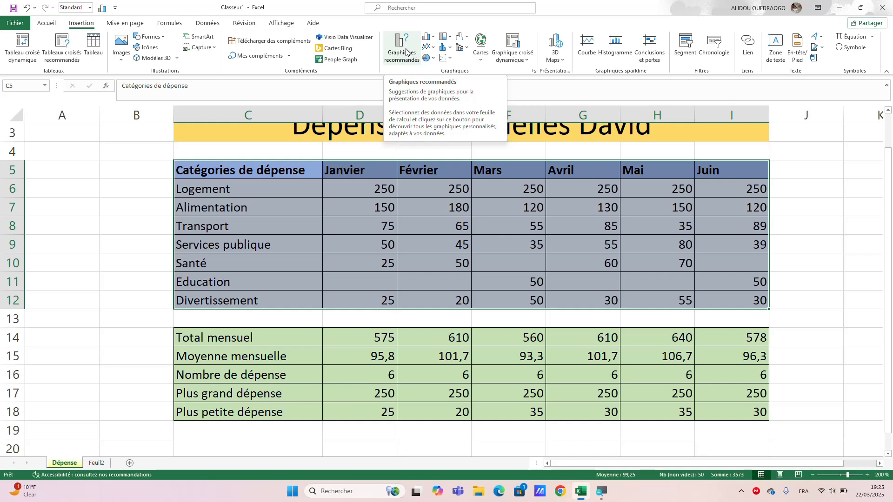
click(406, 52)
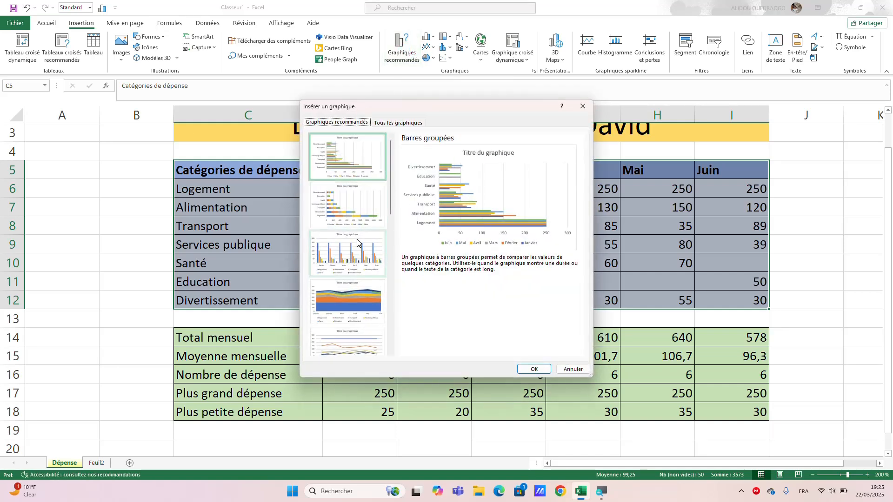
click(348, 264)
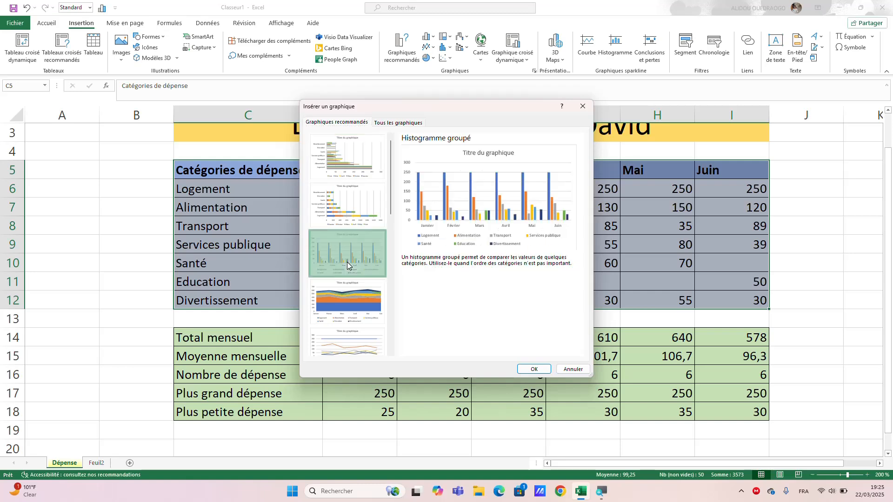
click(530, 371)
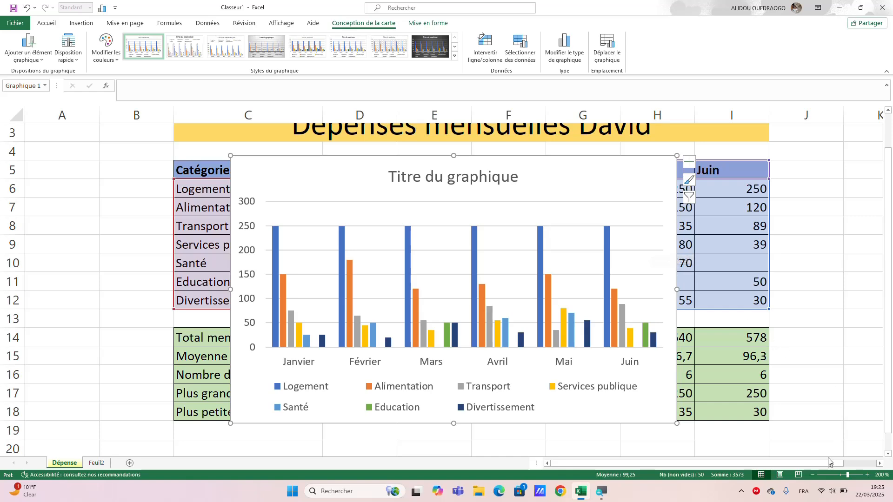
Move the chart off the expense table into the empty area beside it, across columns J to O.
click(812, 475)
click(811, 475)
click(811, 475)
click(811, 475)
click(812, 476)
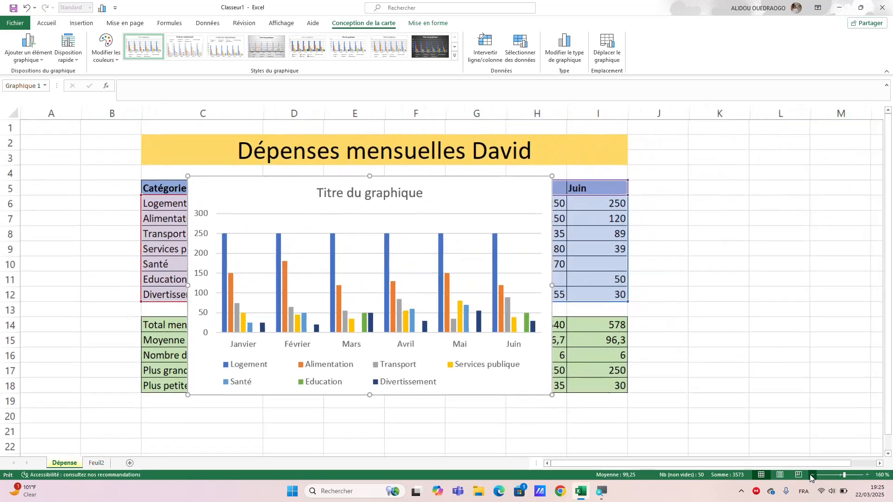
click(811, 475)
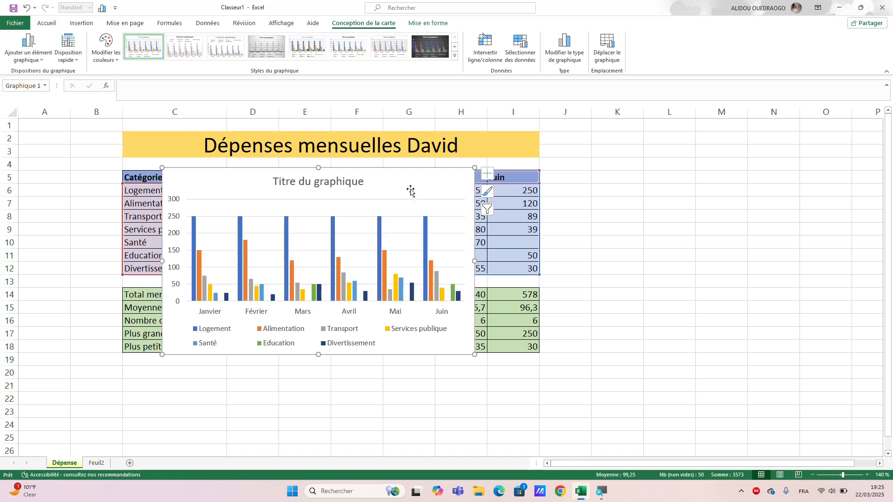
mouse_move(410, 191)
mouse_down()
mouse_move(711, 229)
mouse_move(776, 148)
mouse_move(794, 168)
mouse_up()
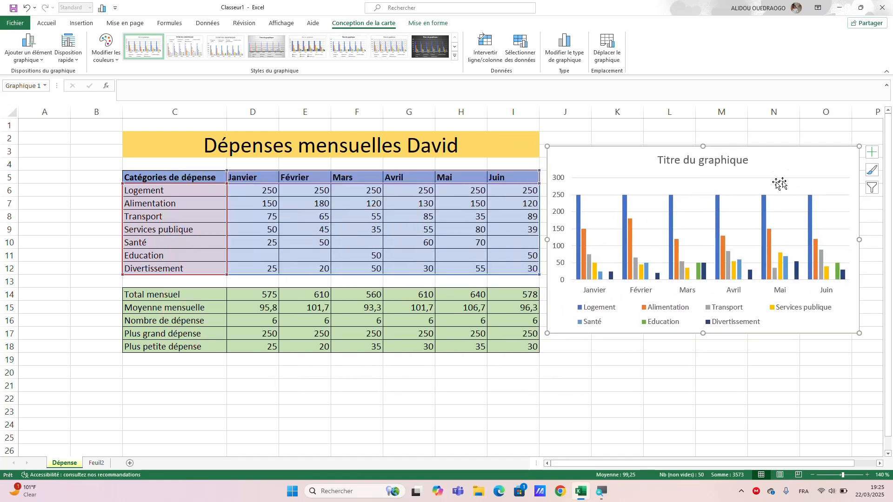
Replace the chart's placeholder title with "Dépense mensuelle" and close the formatting pane.
double_click(722, 162)
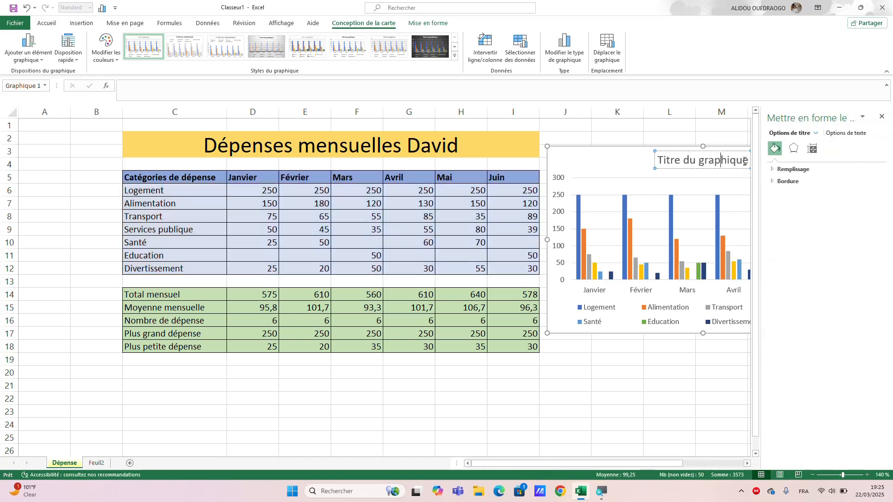
key(End)
drag(748, 161, 653, 164)
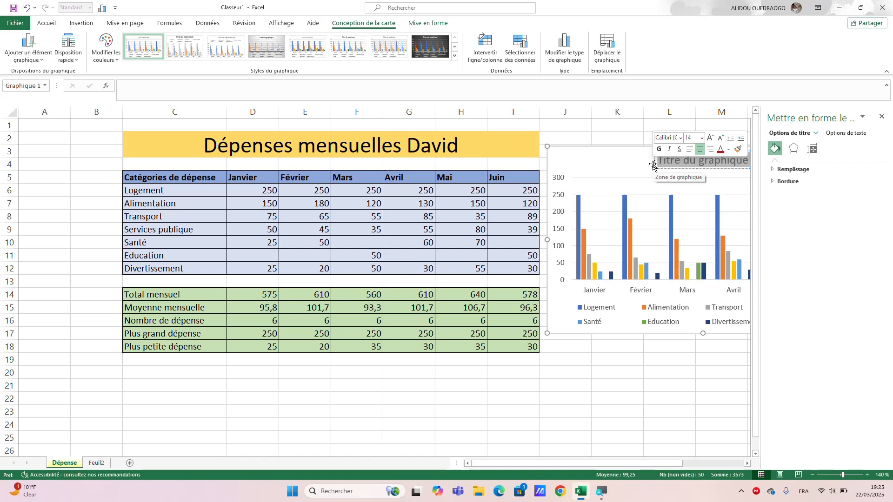
text(D)
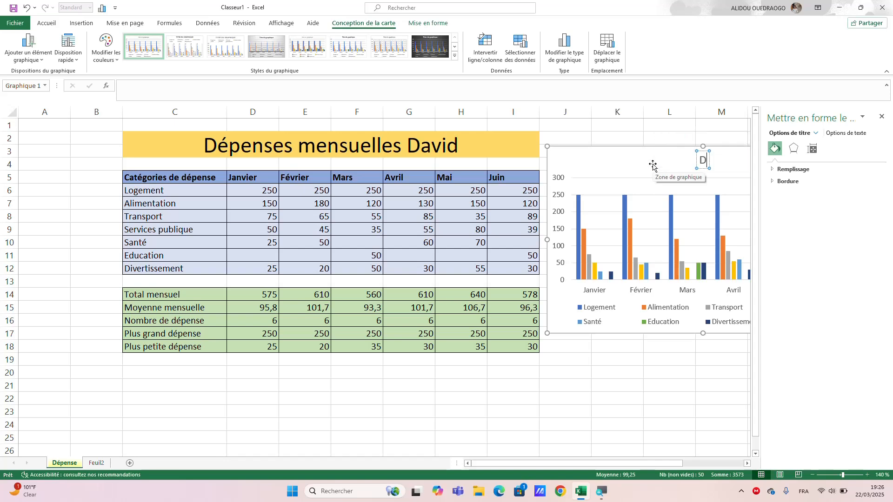
text(épen)
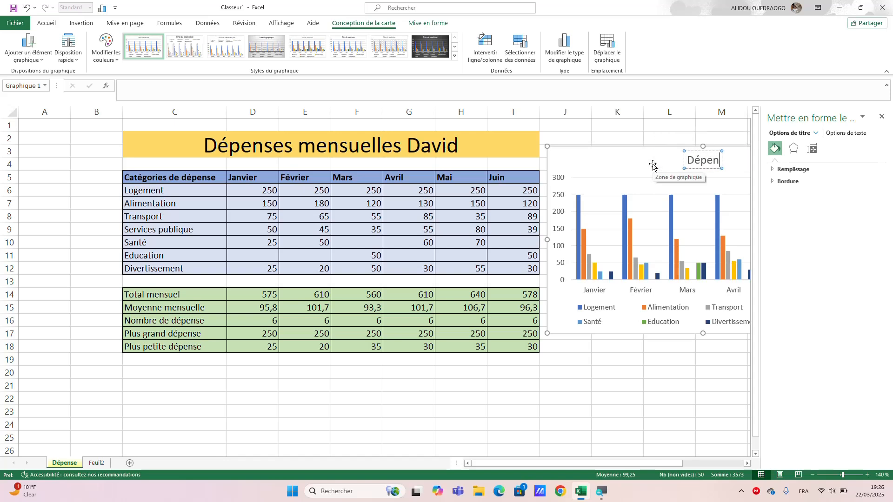
text(se)
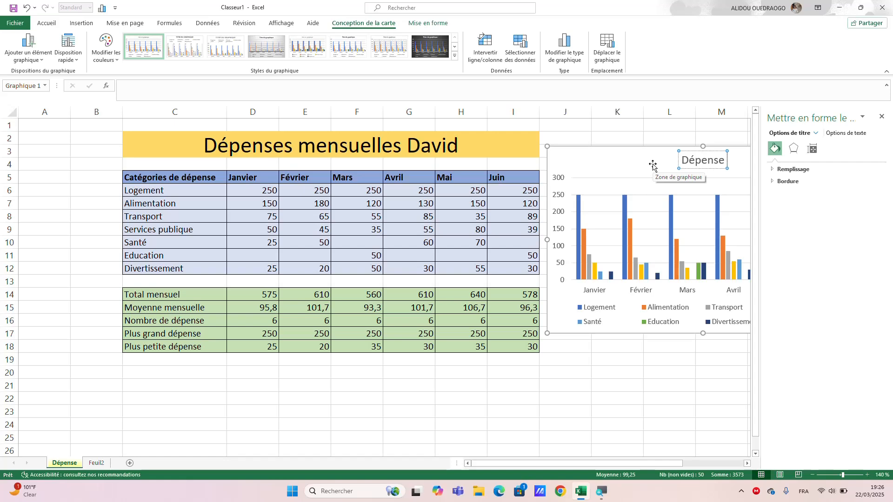
text( mens)
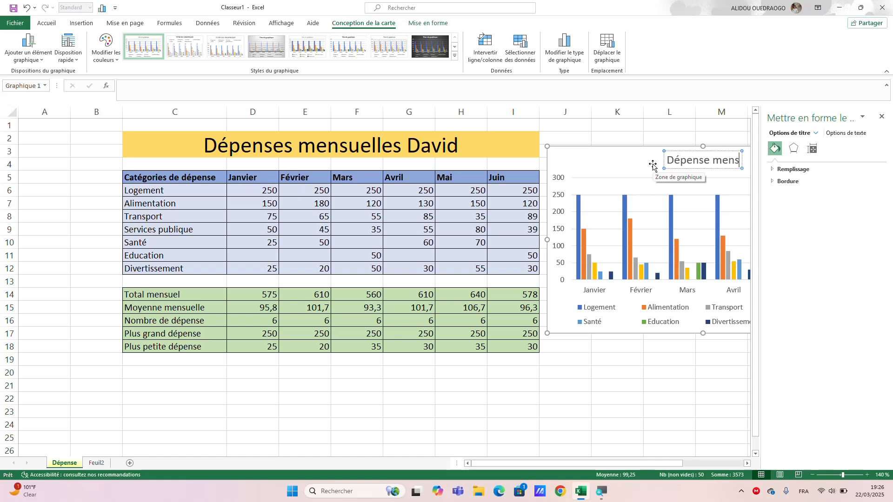
text(uelle)
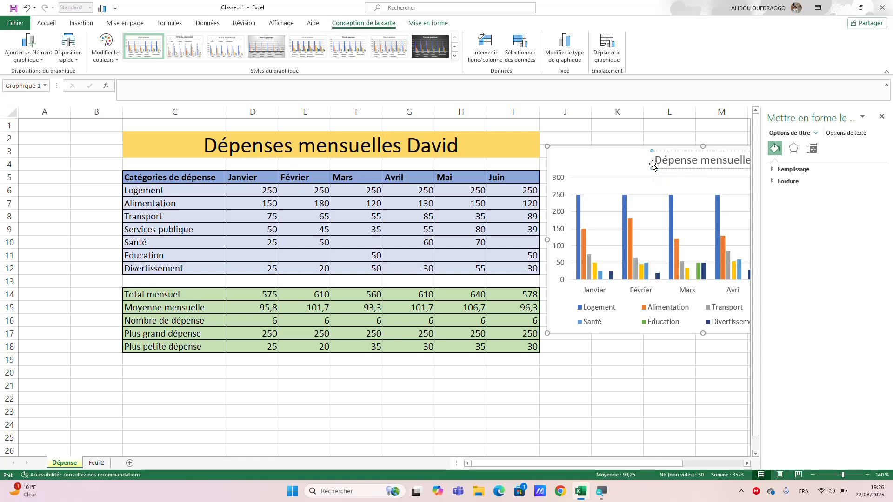
click(627, 154)
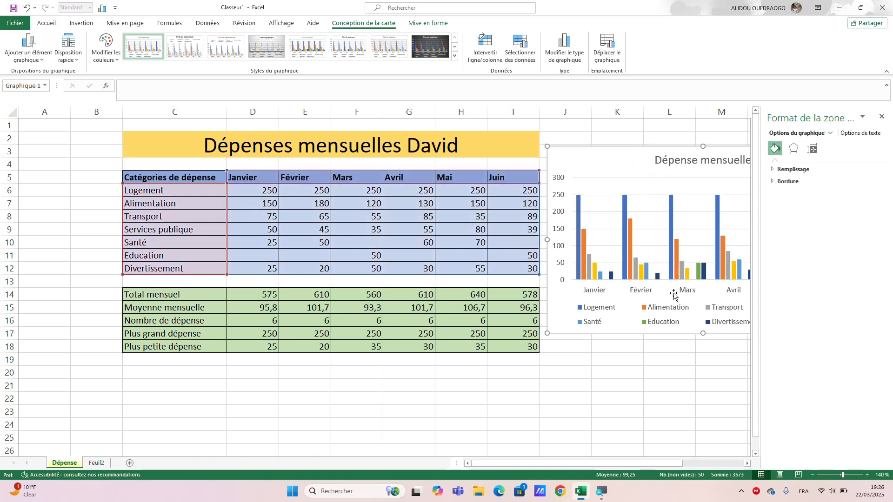
click(882, 116)
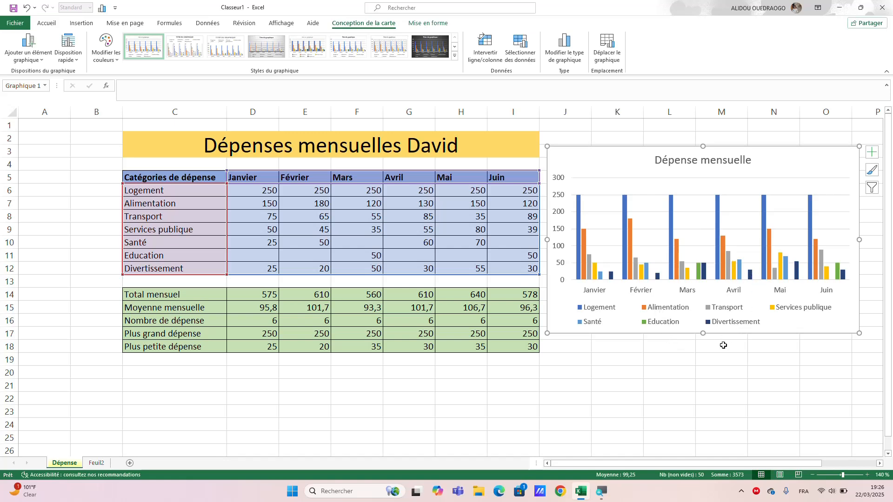
Give the chart data labels with the fourth preset chart style and a dark background with the black preset style.
click(428, 51)
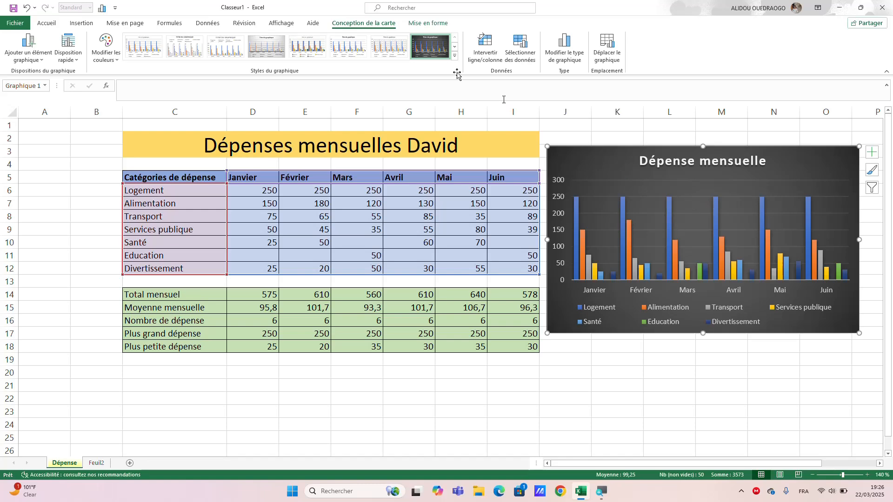
click(264, 43)
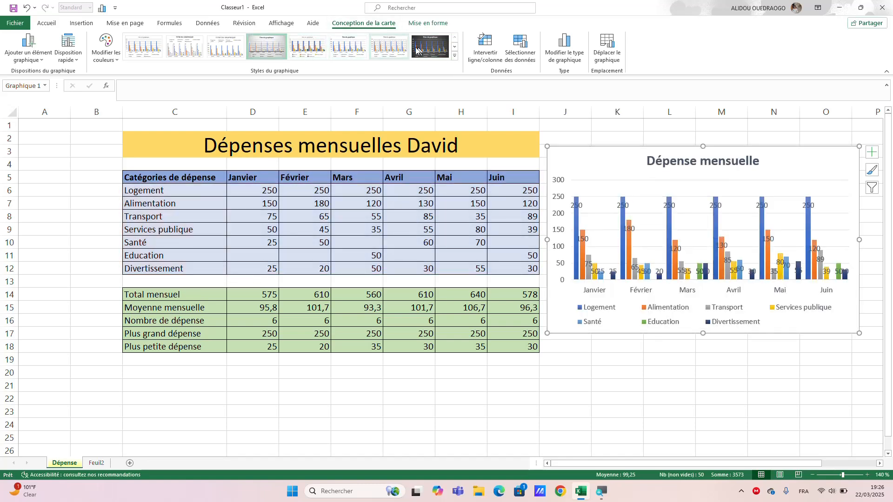
click(430, 47)
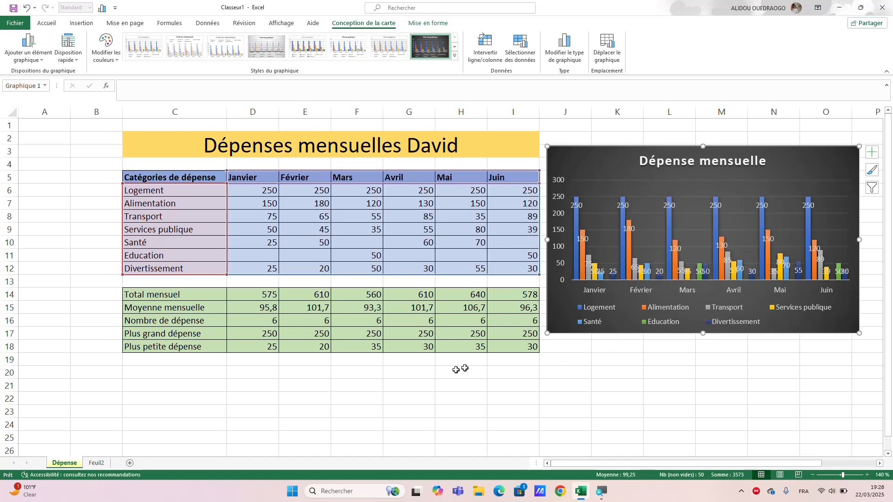
Rename the blank worksheet Feuil2 as Budgetisation.
click(98, 465)
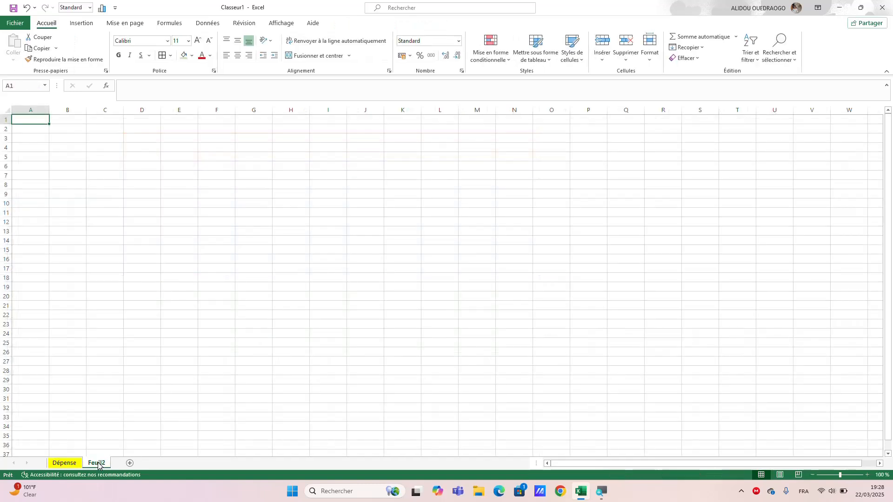
double_click(98, 463)
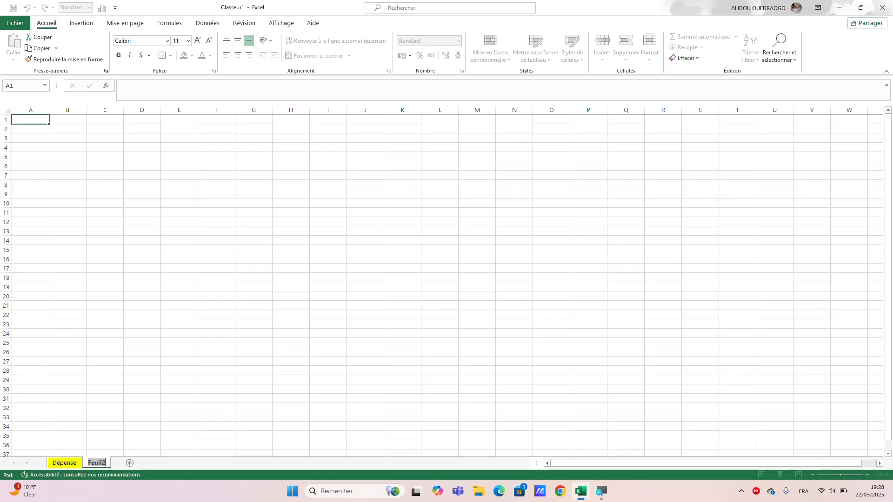
key(Return)
text(Budgetisat)
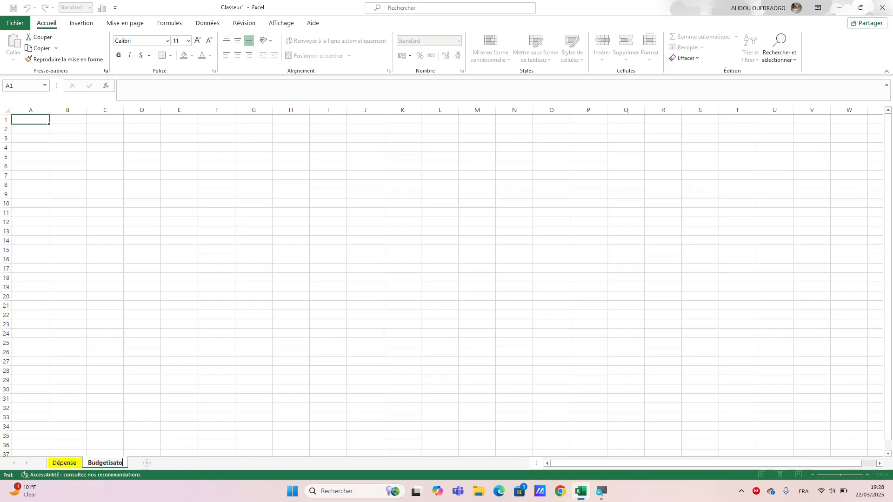
text(ion)
click(140, 439)
Colour the Budgetisation sheet tab with the standard green, then check it from the Dépense sheet and return to Budgetisation.
right_click(118, 464)
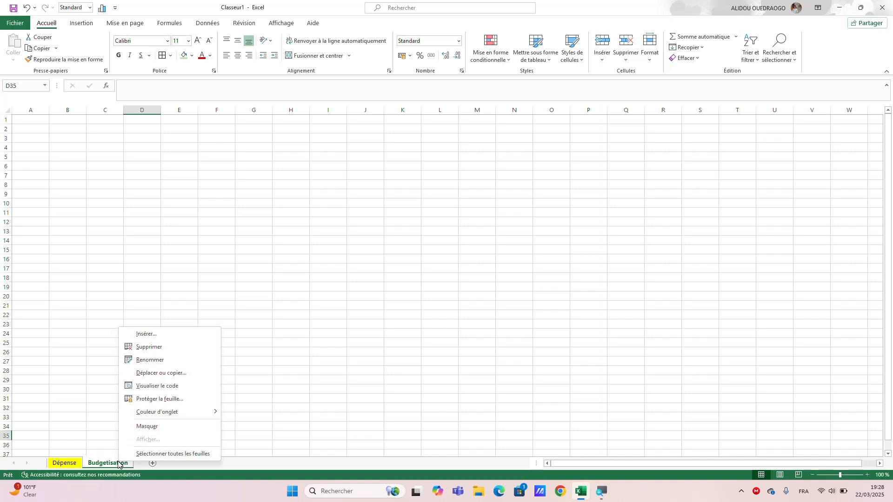
mouse_move(181, 419)
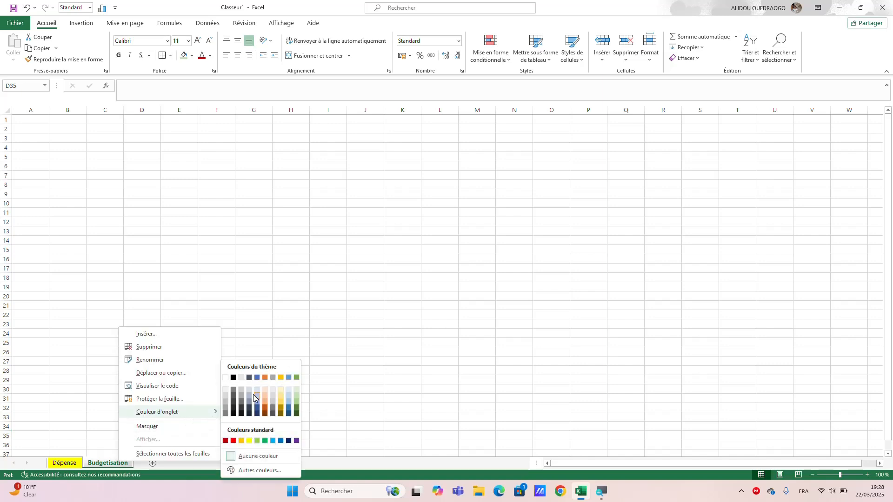
click(263, 441)
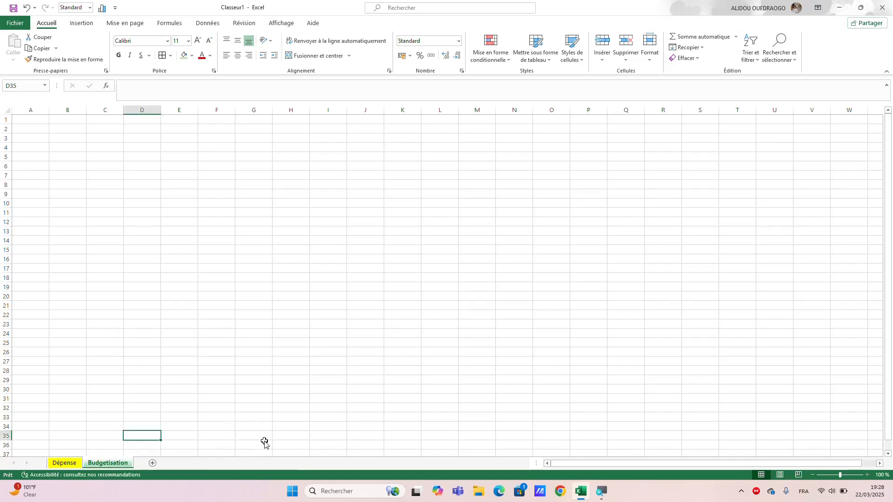
click(64, 464)
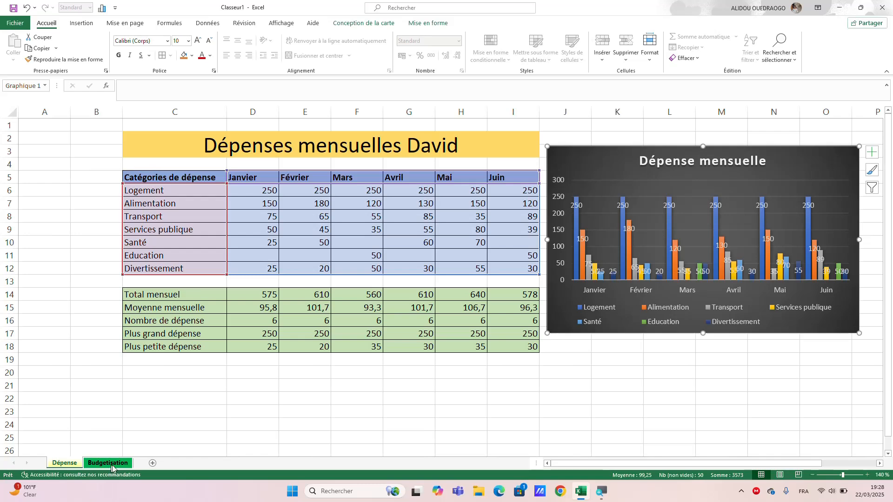
click(108, 463)
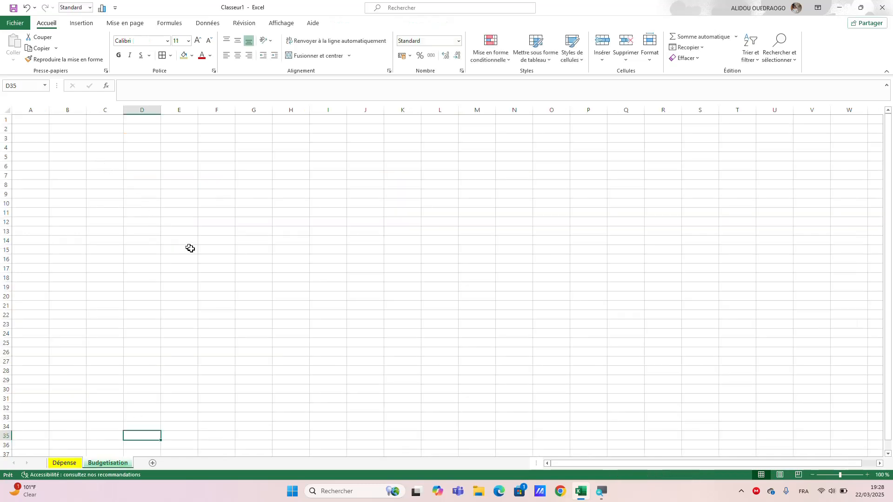
Enter the title "BUDGETISATION 2025" in cell C21 of the Budgetisation sheet.
click(867, 475)
click(867, 475)
click(866, 476)
click(867, 475)
click(867, 475)
click(867, 475)
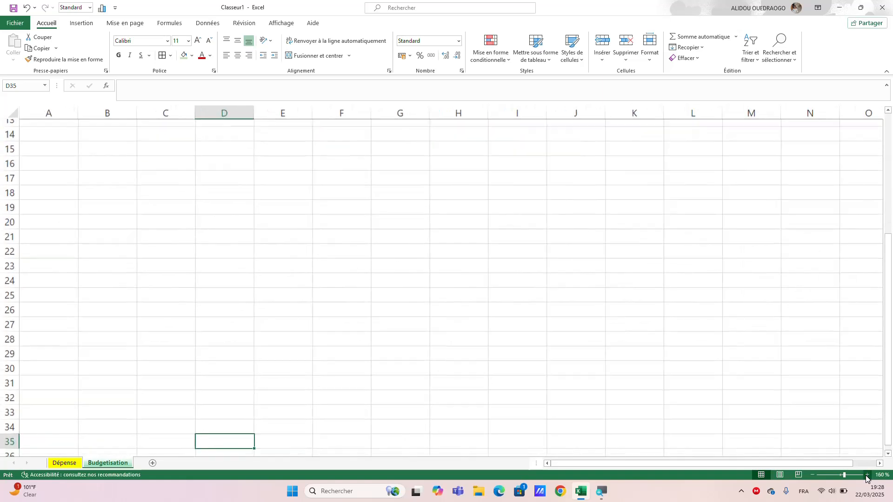
click(867, 475)
click(867, 476)
click(867, 475)
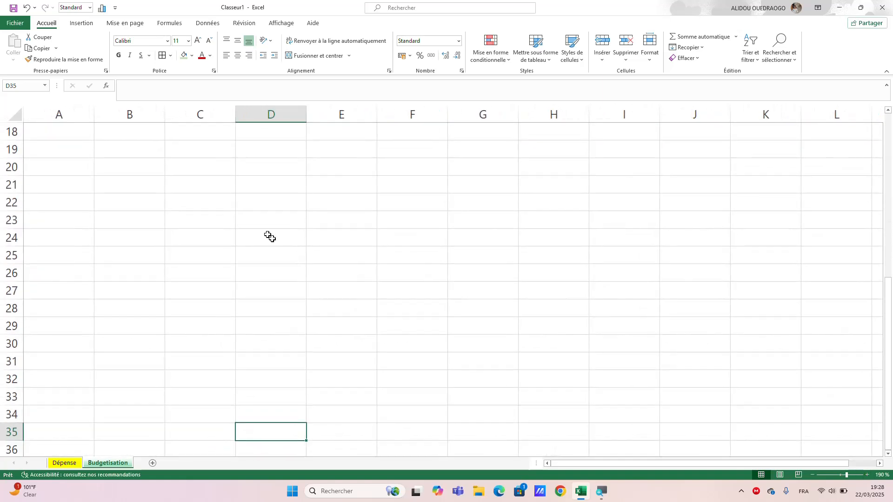
click(197, 189)
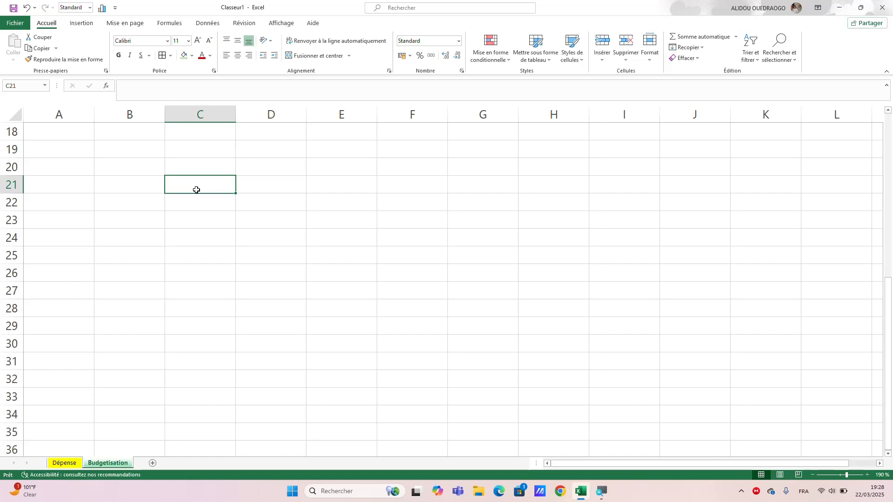
text(BUDG)
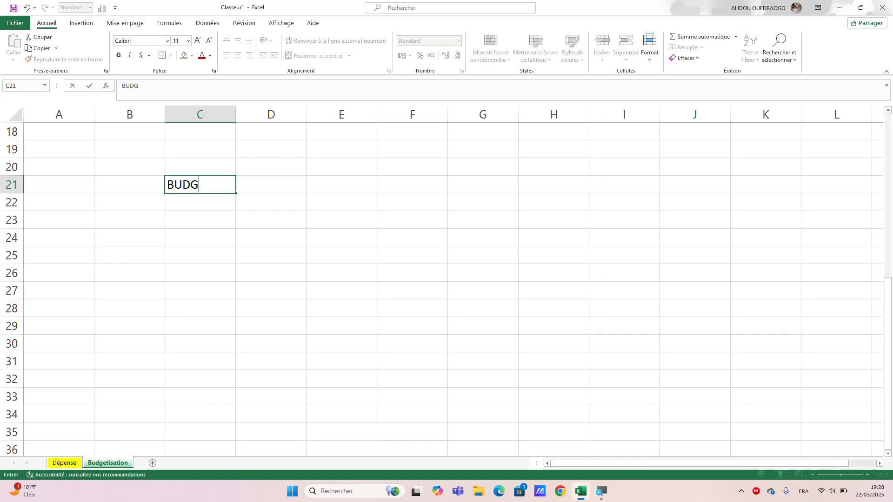
text(ETISATION)
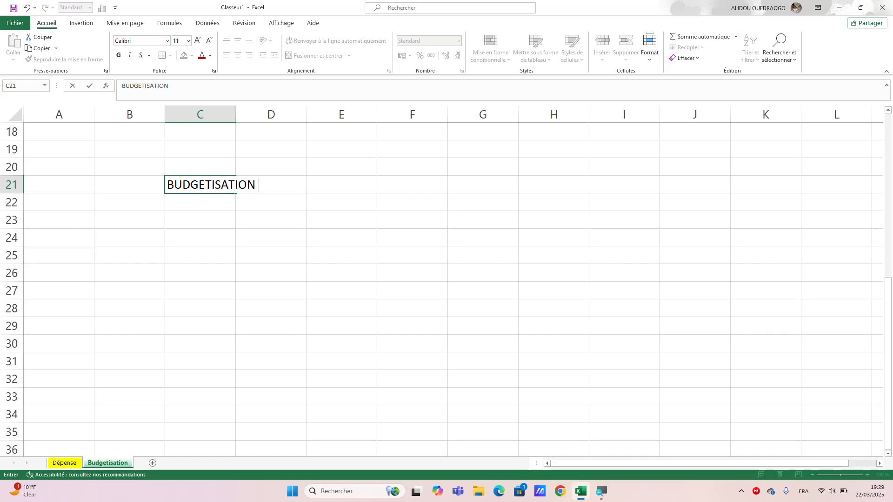
text(2025)
key(Return)
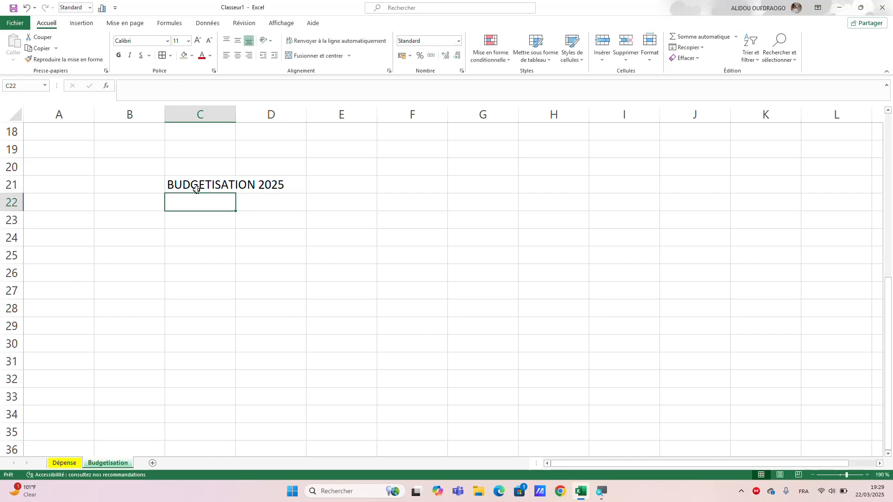
Enter the column headers "Mois" in C23 and "Dépenses prevues" in D23.
key(Return)
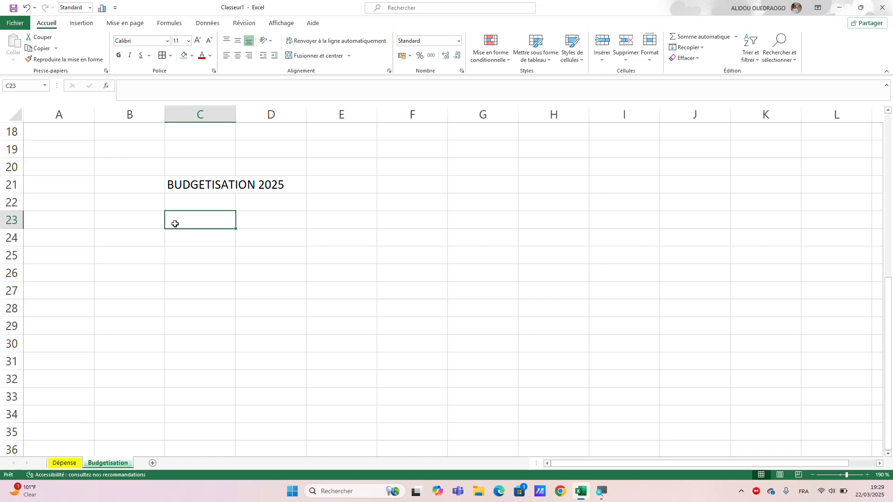
text(M)
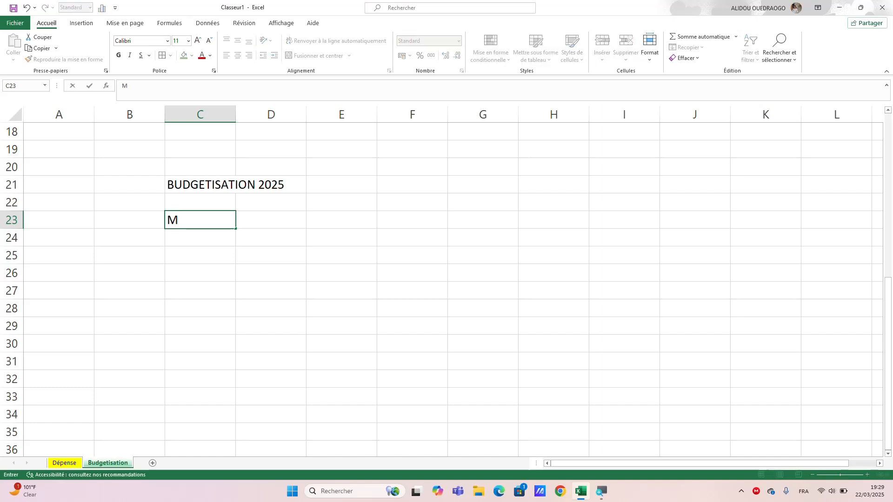
text(ois)
click(217, 228)
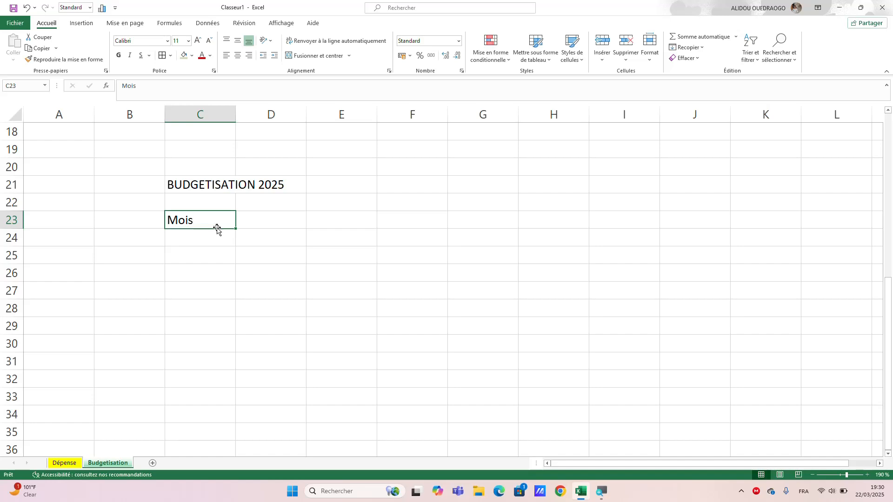
key(Right)
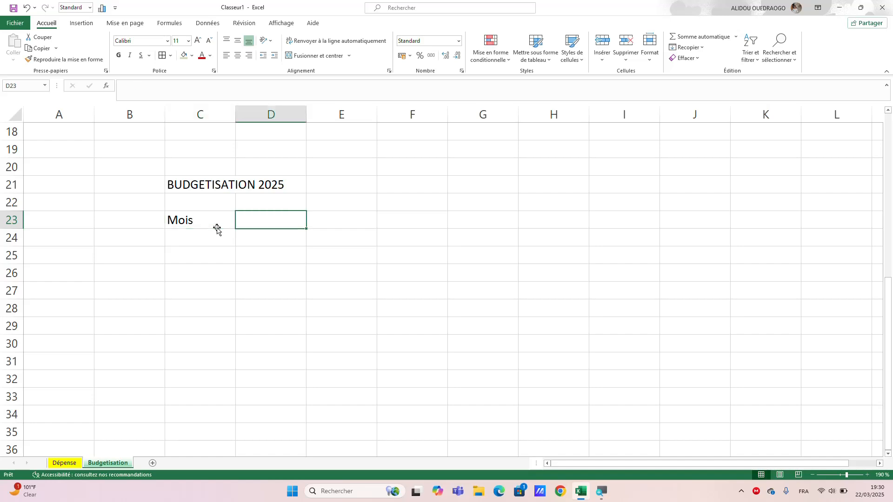
text(D)
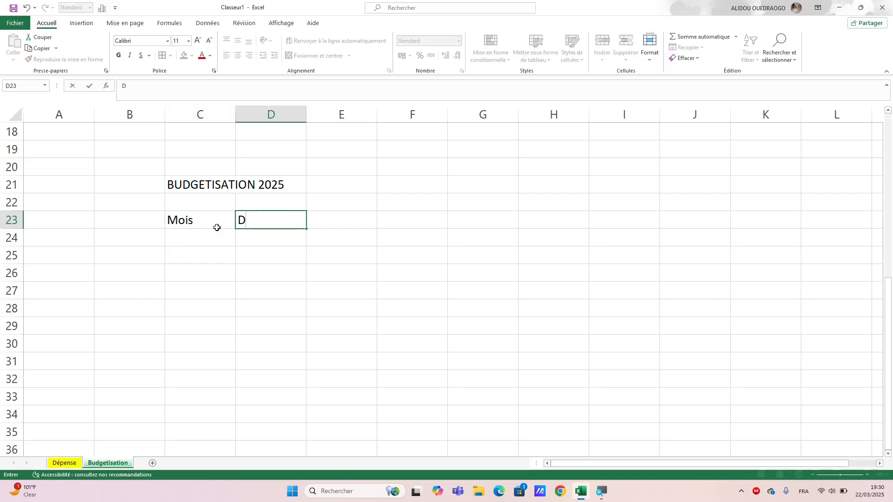
text(épens)
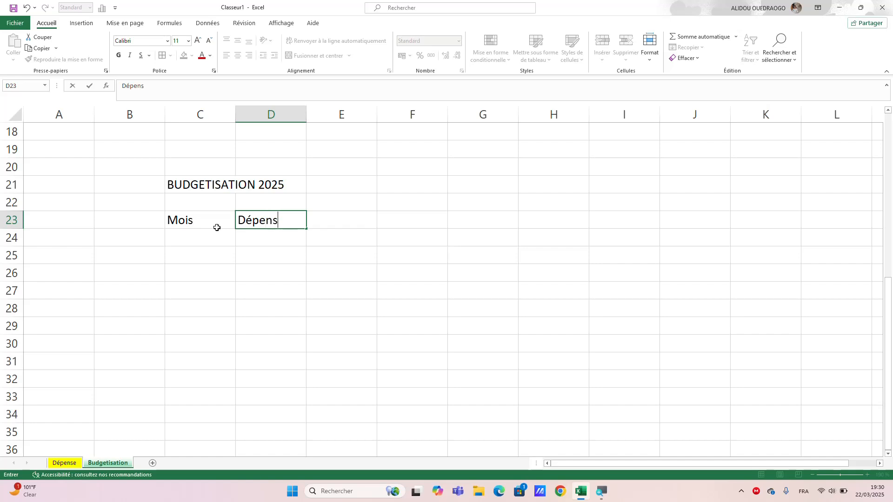
text(es prevues)
key(Tab)
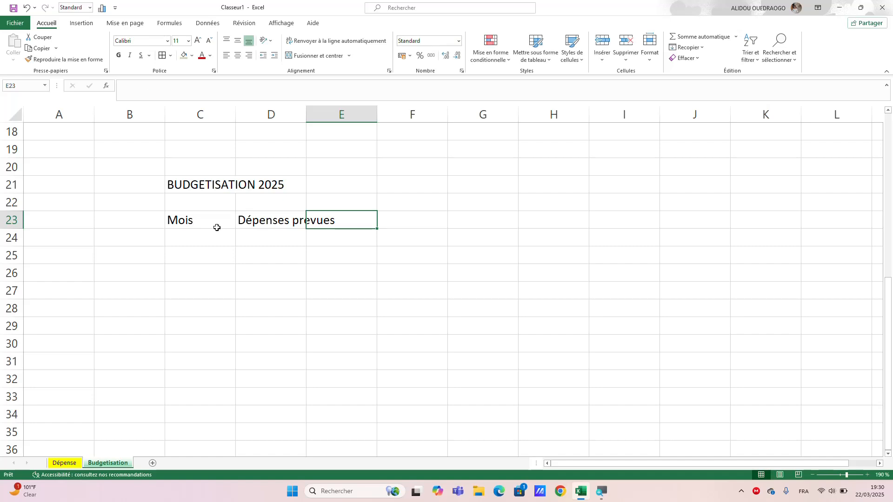
Add the column headers "Dépenses réalisées" in E23 and "Observation" in F23.
text(Dépen)
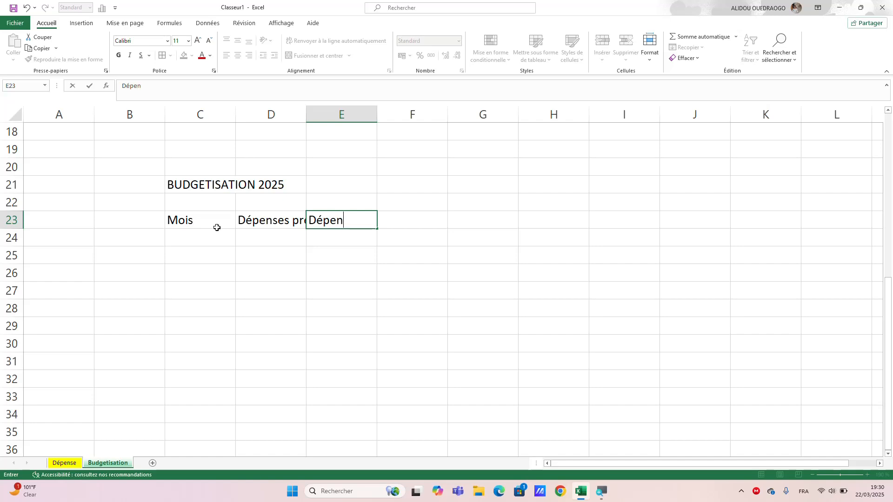
text(ses réalisées)
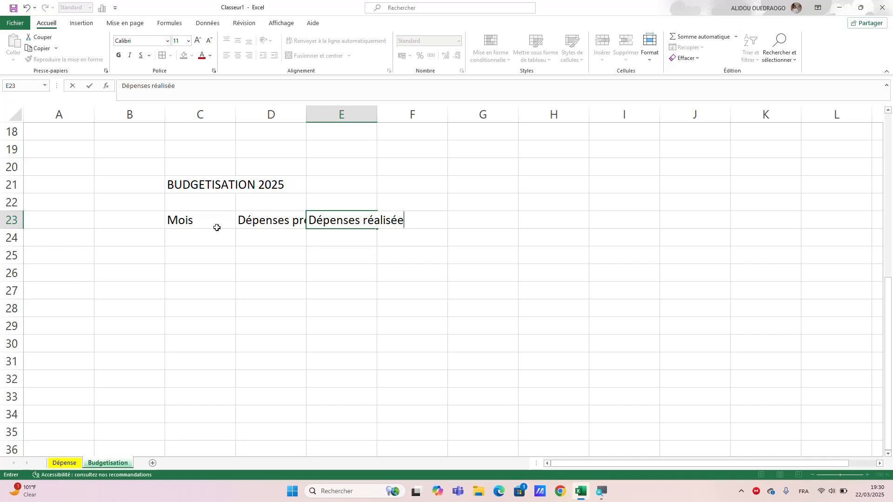
key(Tab)
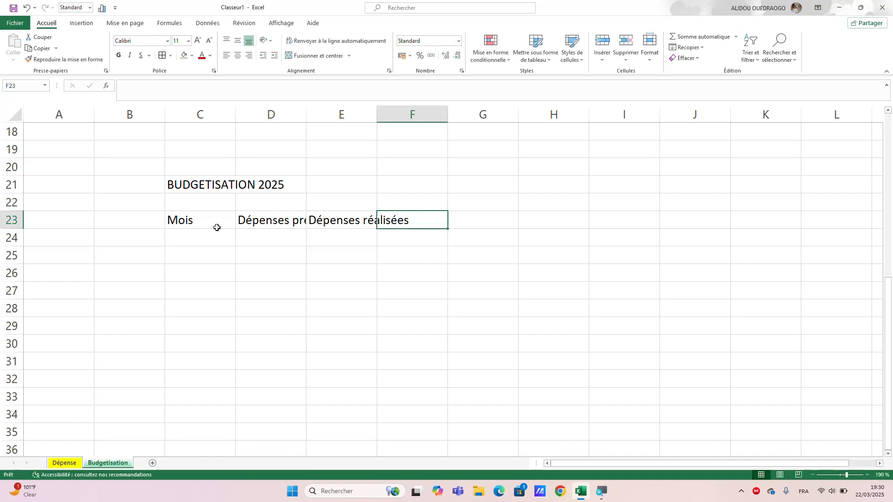
text(Obse)
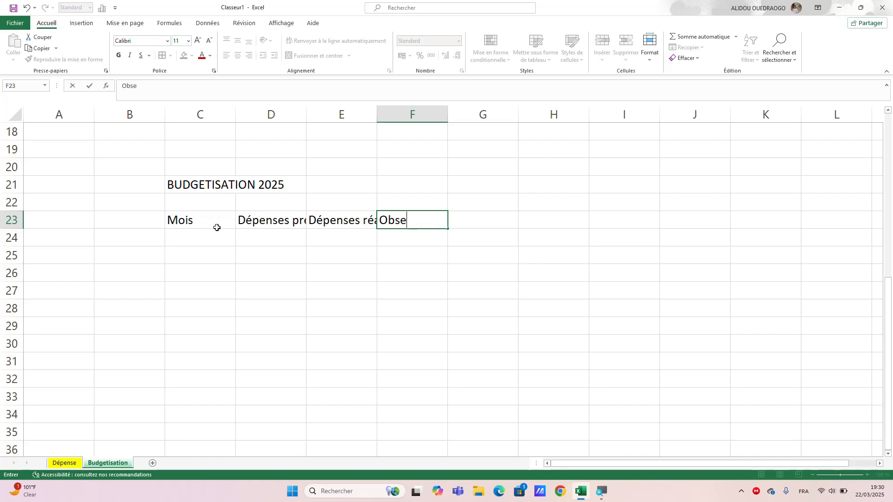
text(rvation)
key(Return)
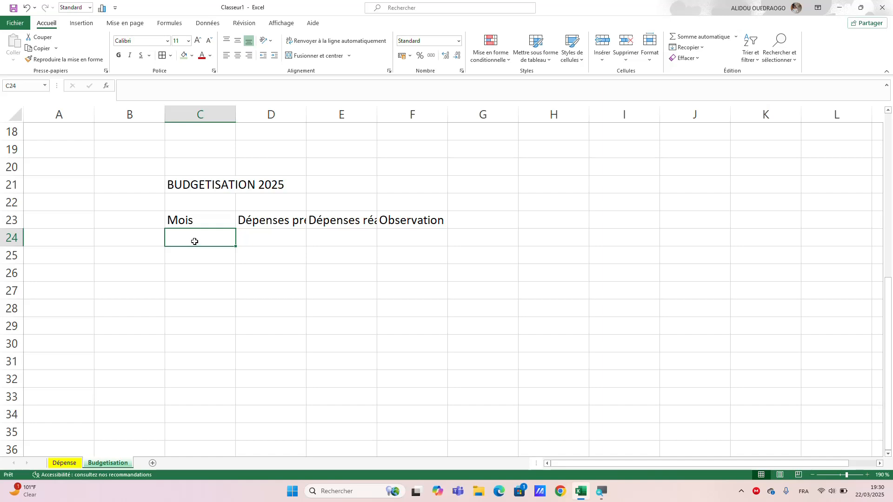
Enter "Janvier" in C24 and auto-fill the months down to Juin in C29.
text(J)
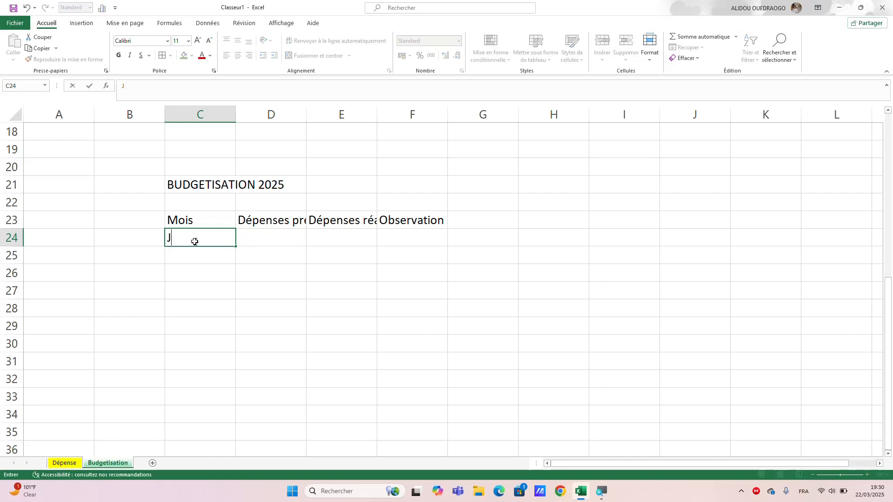
text(anvier)
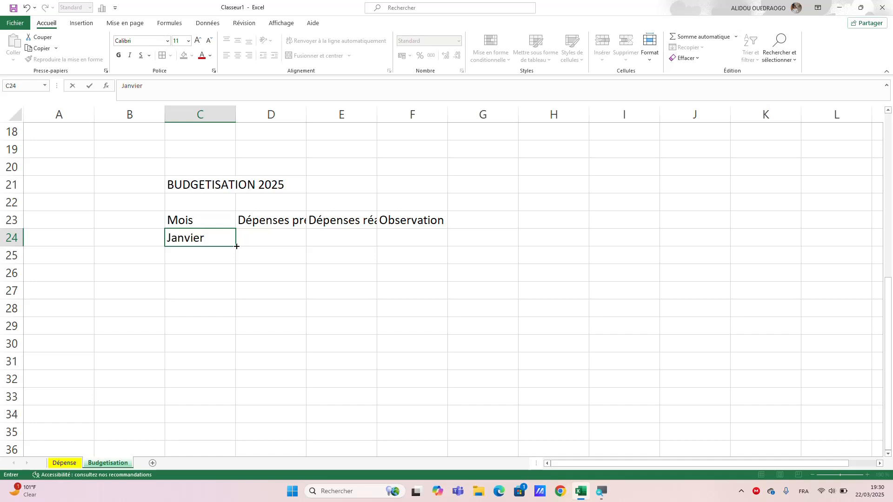
drag(236, 246, 233, 333)
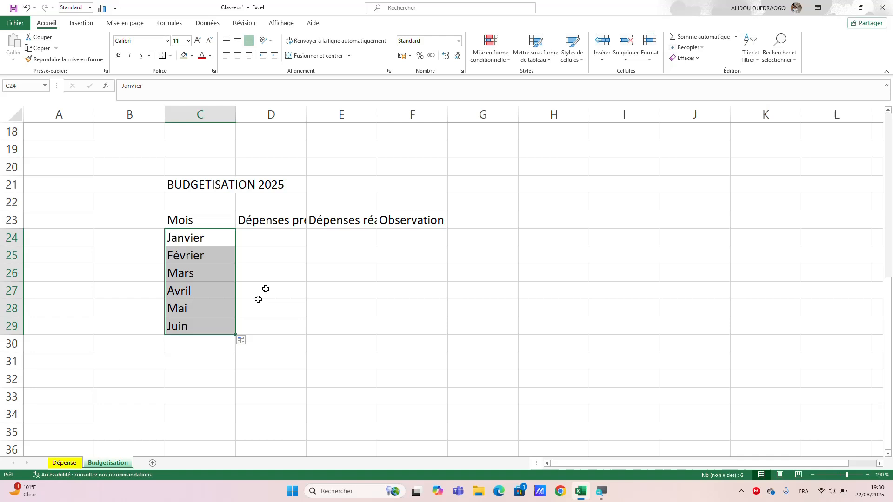
Fill in the Janvier row with planned expenses of 500 in D24 and actual expenses of 450 in E24.
click(265, 238)
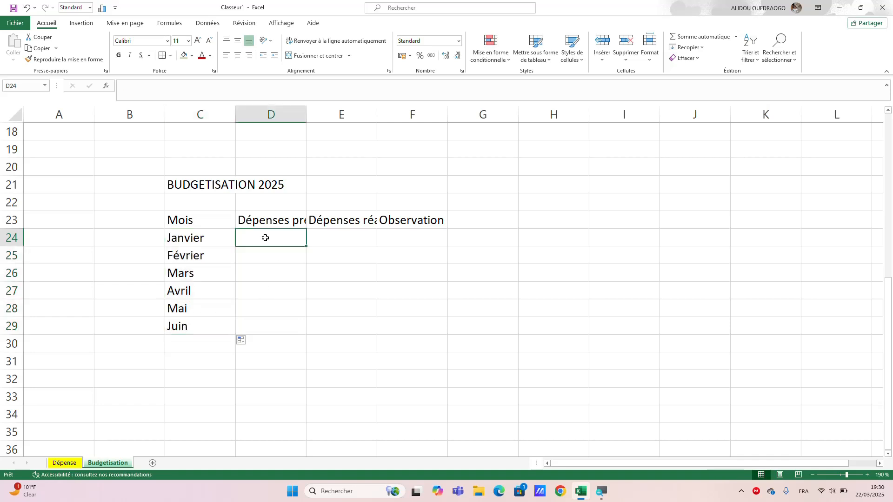
text(52)
key(BackSpace)
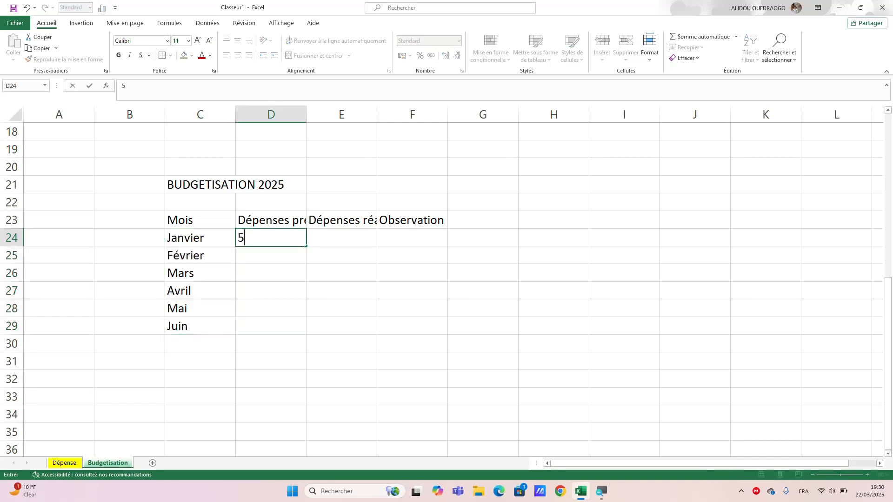
text(00)
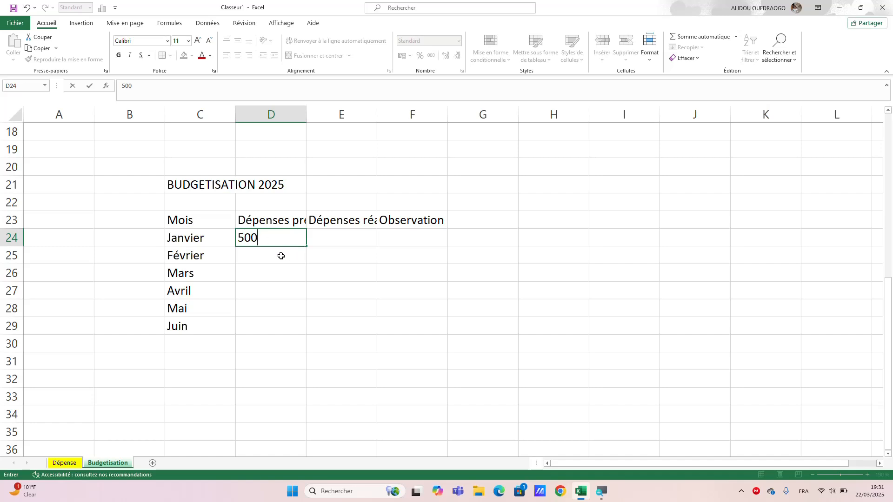
key(Tab)
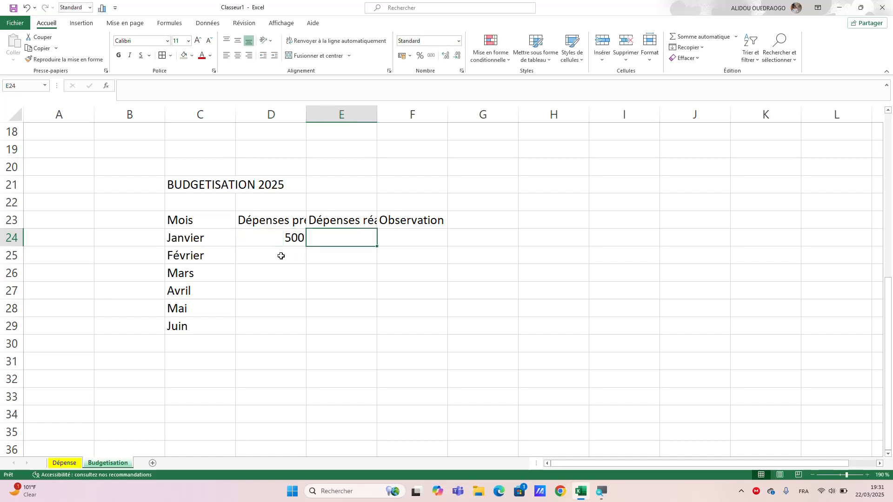
text(450)
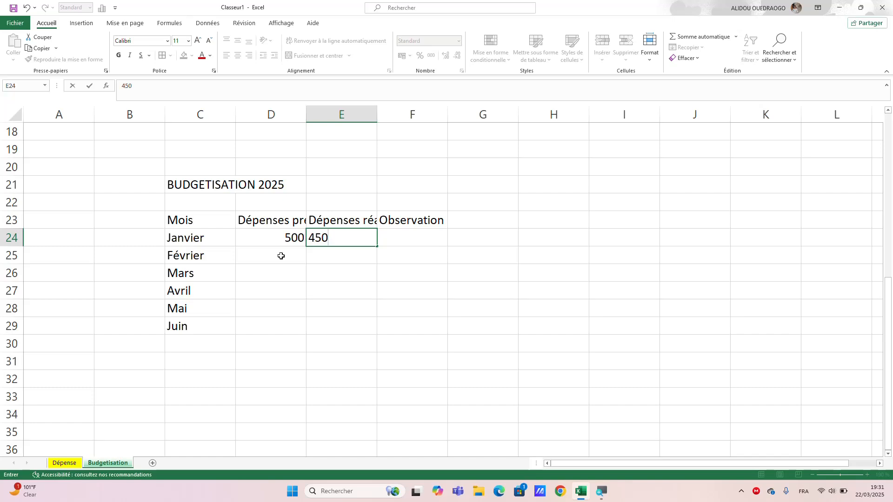
Enter the planned expenses for Février to Juin in D25:D29: 600, 480, 780, 560 and 450.
click(281, 256)
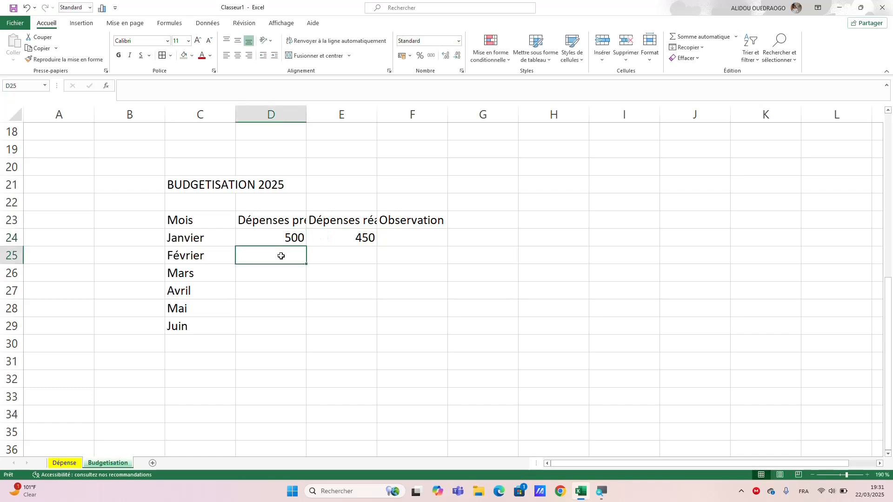
text(600)
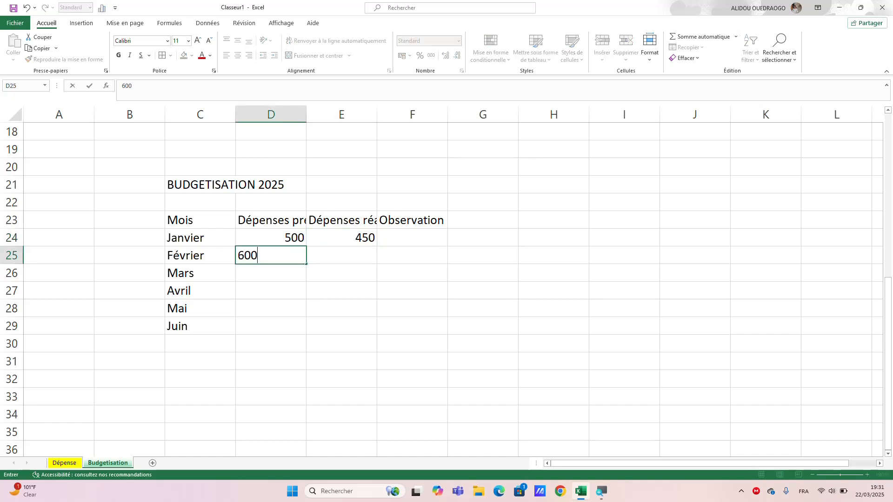
key(Return)
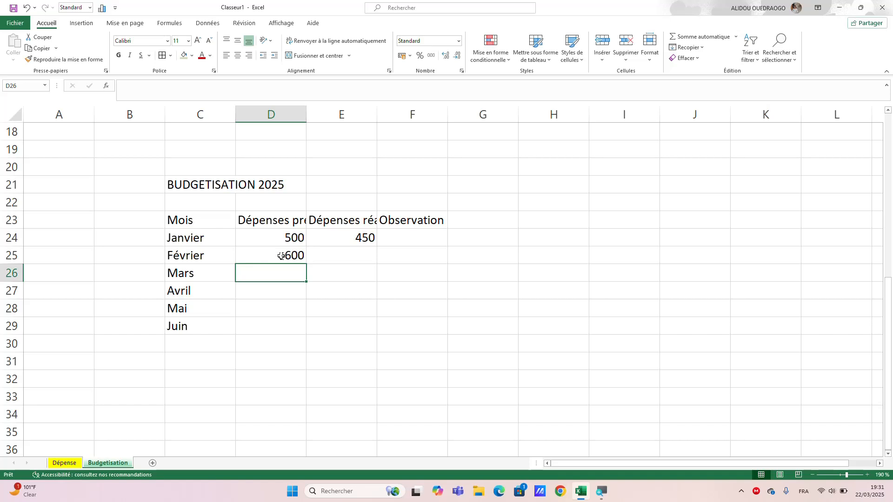
text(480)
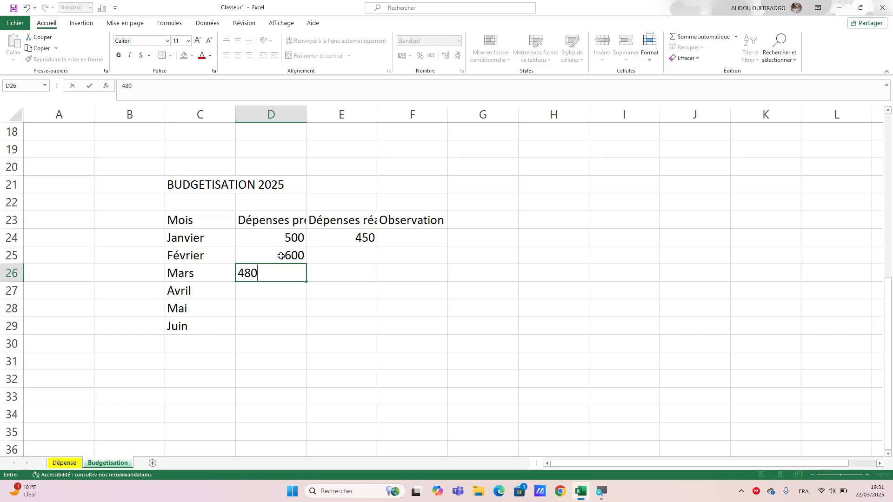
key(Return)
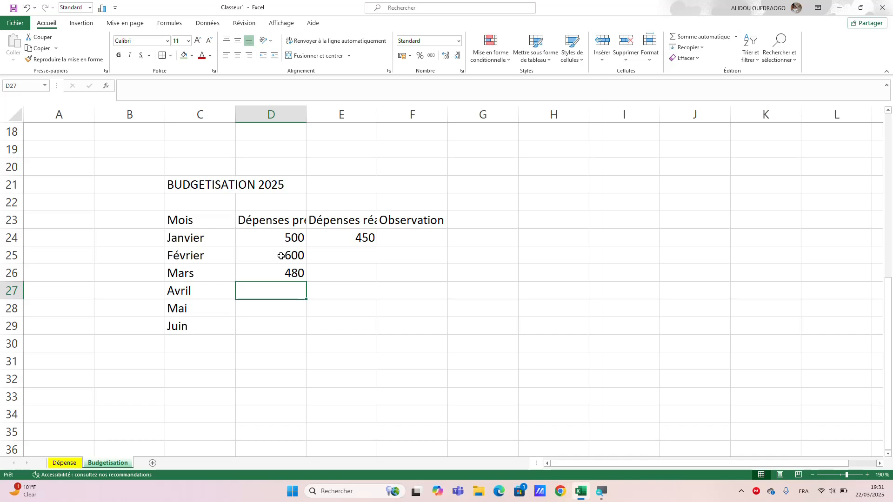
text(780)
key(Return)
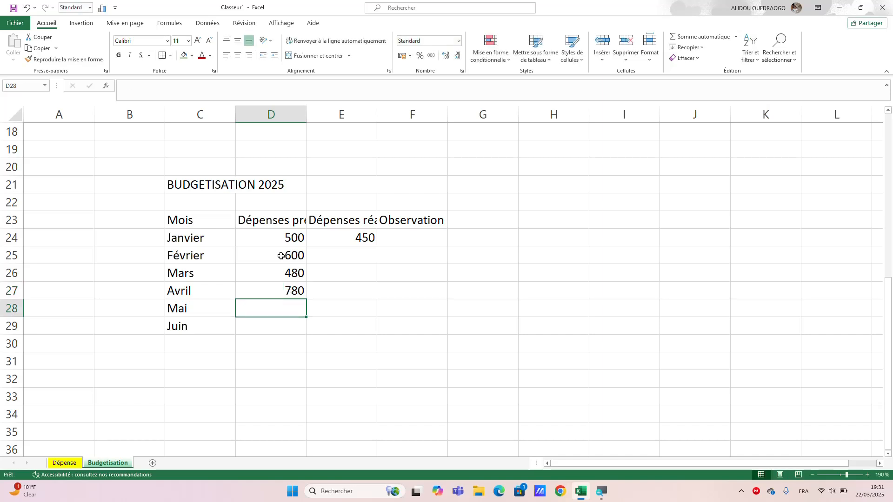
text(560)
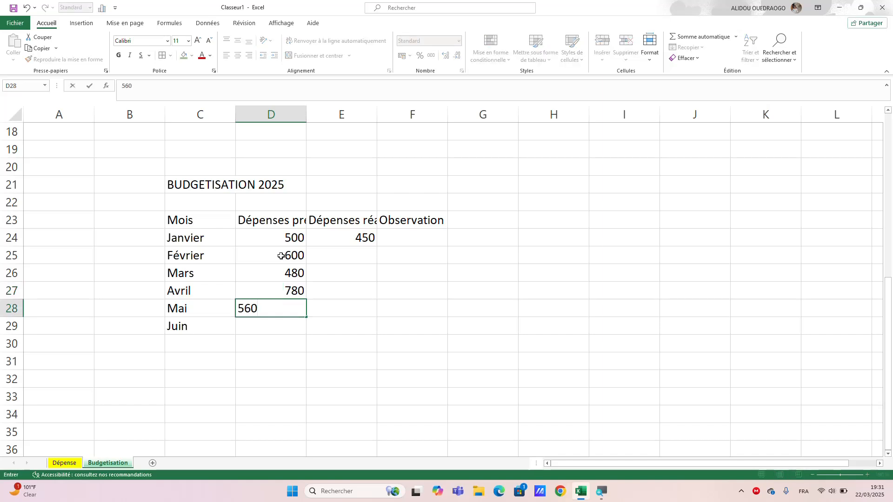
key(Return)
text(450)
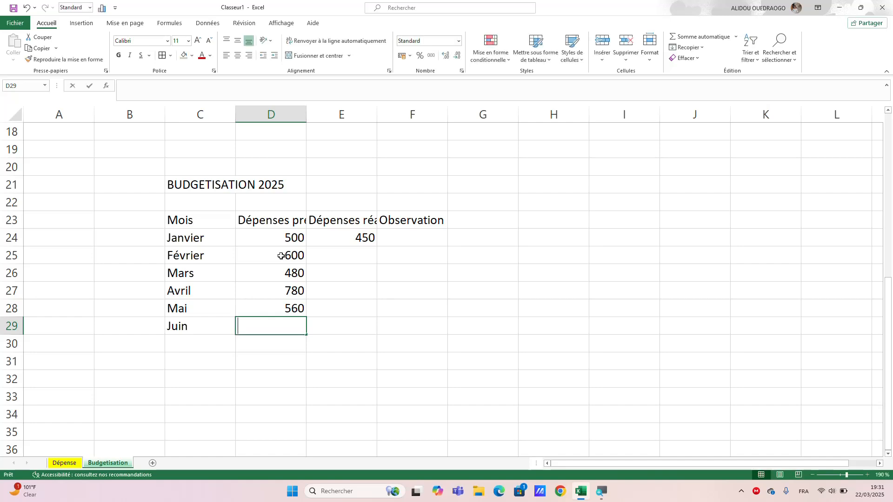
Enter the actual expenses for Février to Juin in E25:E29: 670, 550, 720, 500 and 457.
click(348, 253)
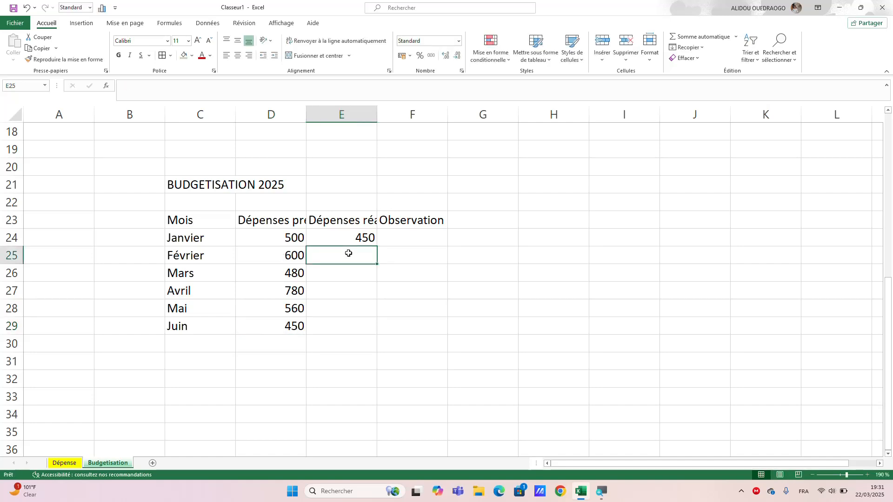
text(670)
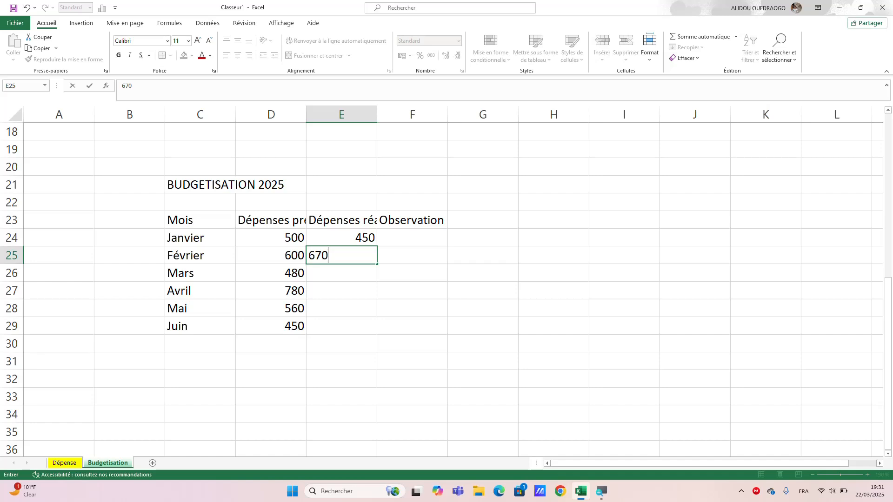
key(Return)
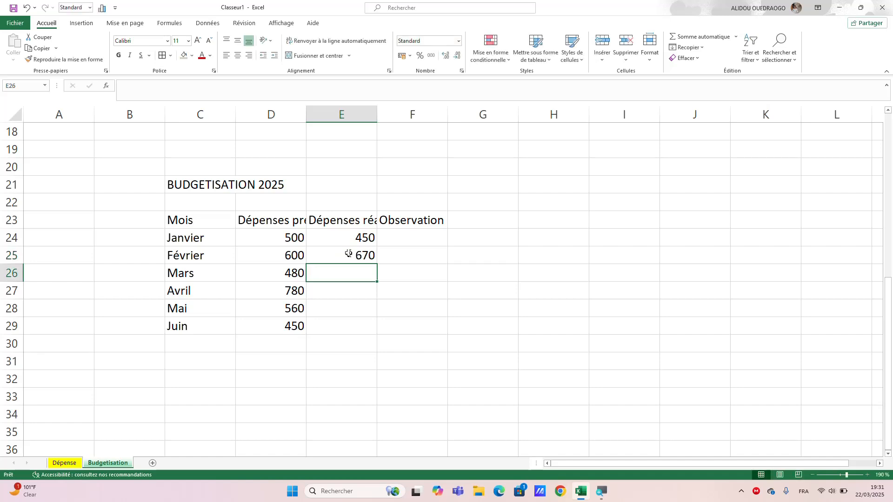
text(550)
key(Return)
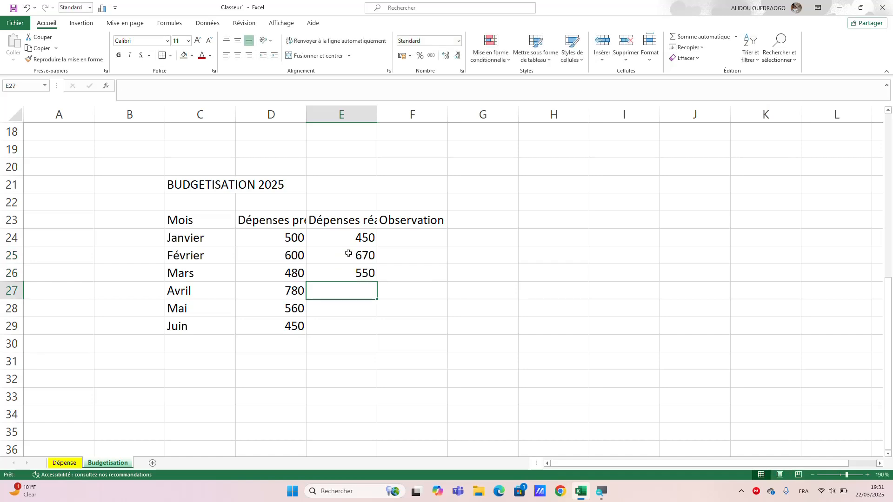
text(72)
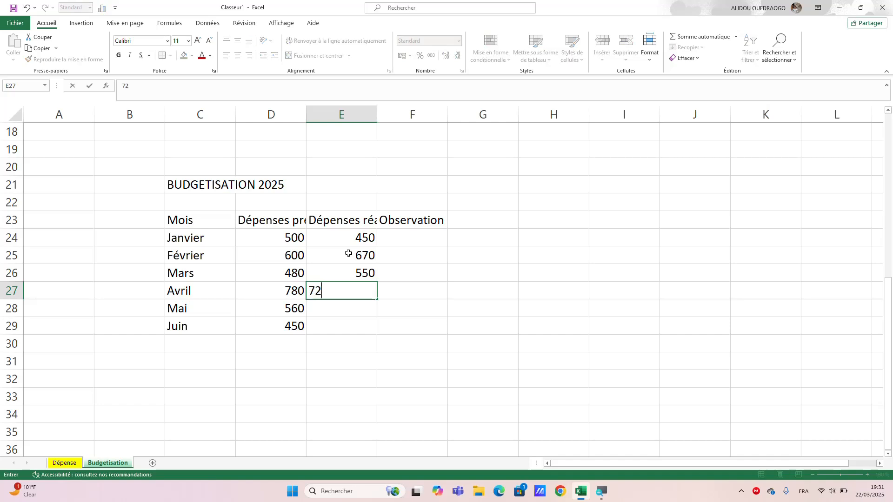
text(0)
key(Return)
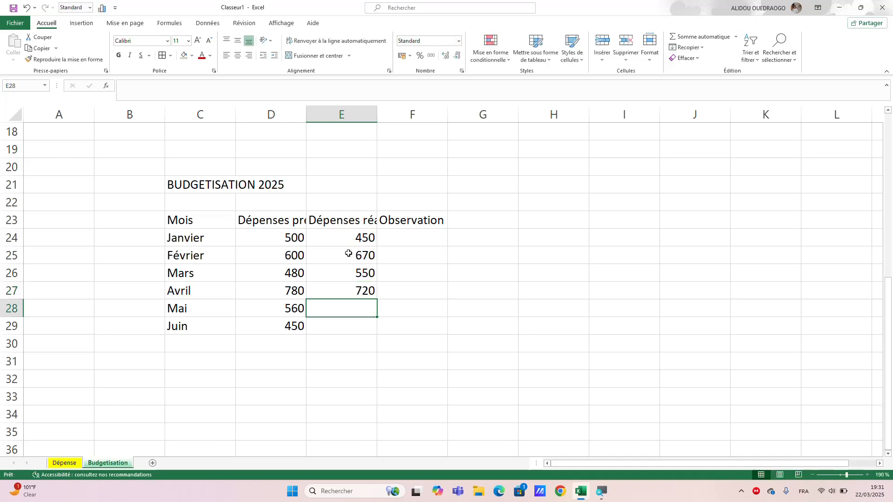
text(500)
key(Return)
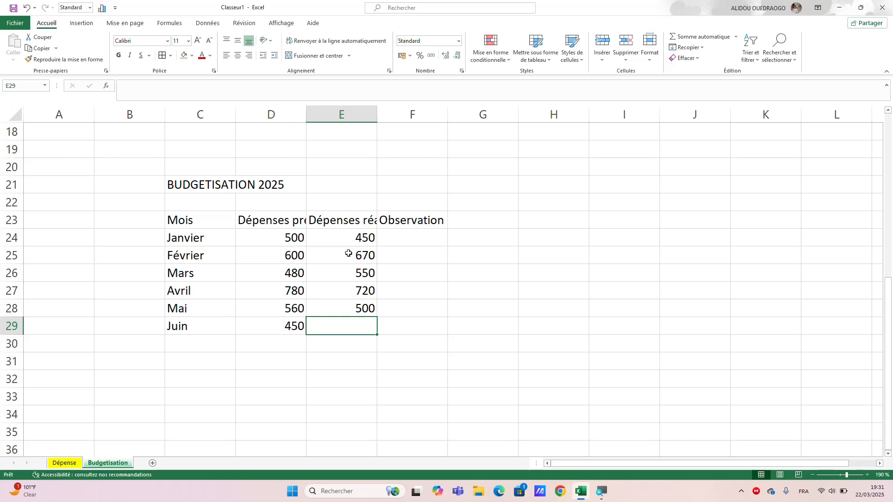
text(457)
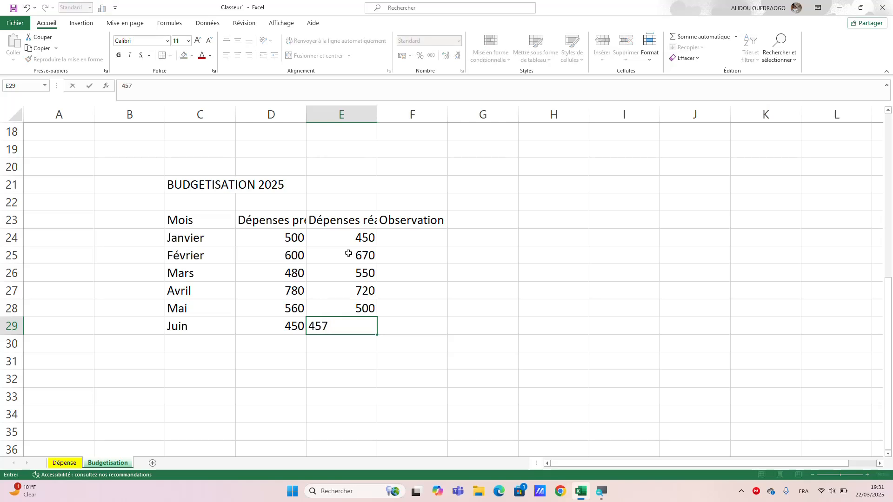
key(Return)
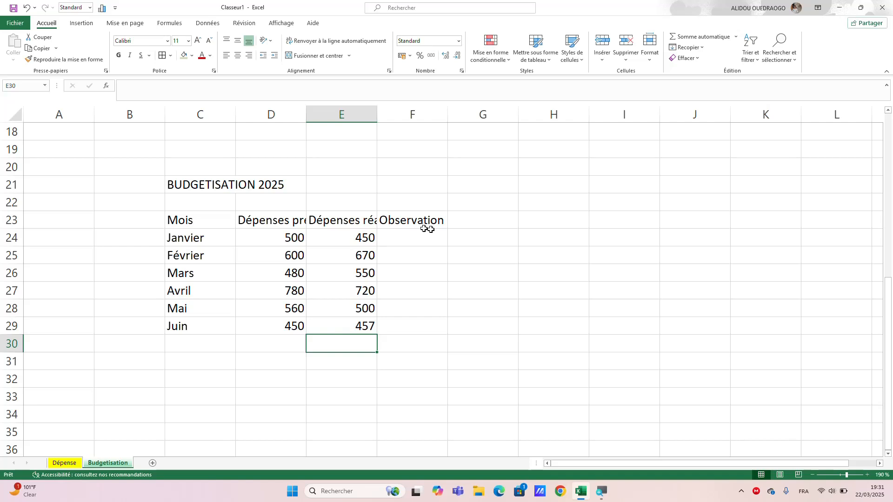
Apply all borders to the budget table in C23:F29.
click(417, 234)
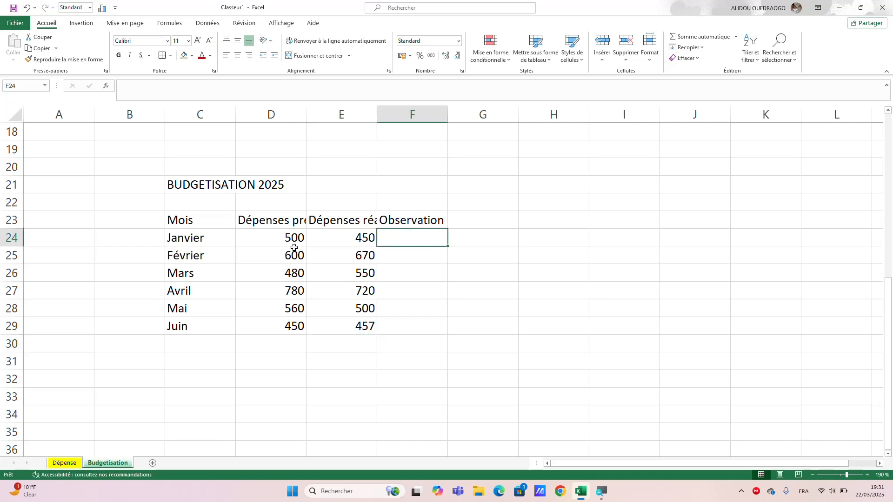
drag(189, 219, 392, 326)
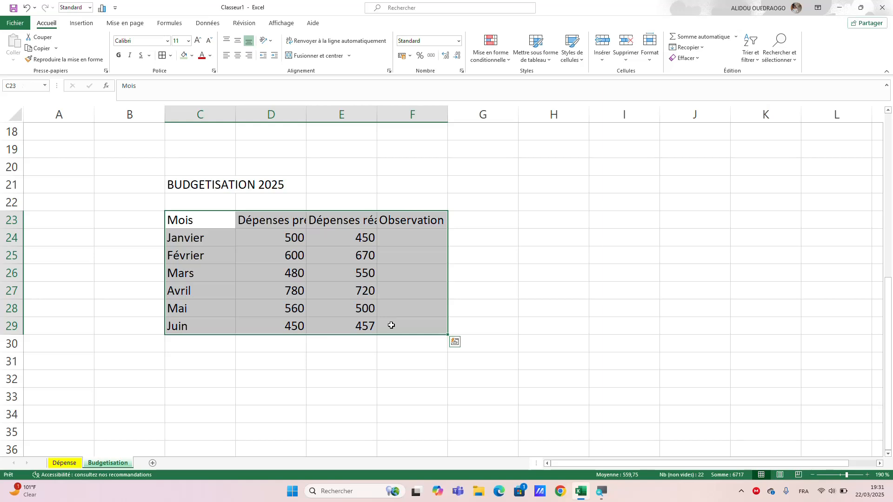
click(162, 56)
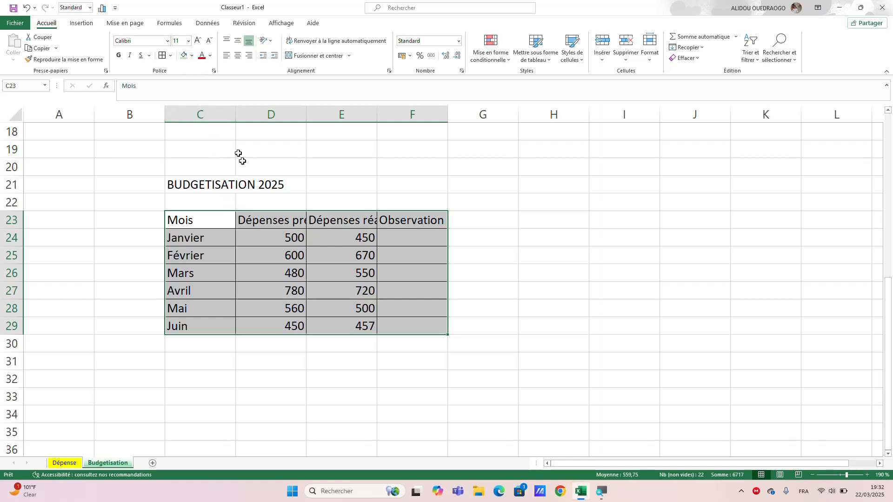
Auto-fit columns C to F to their contents, with column C narrowed to the months and column F made slightly wider.
drag(205, 111, 409, 111)
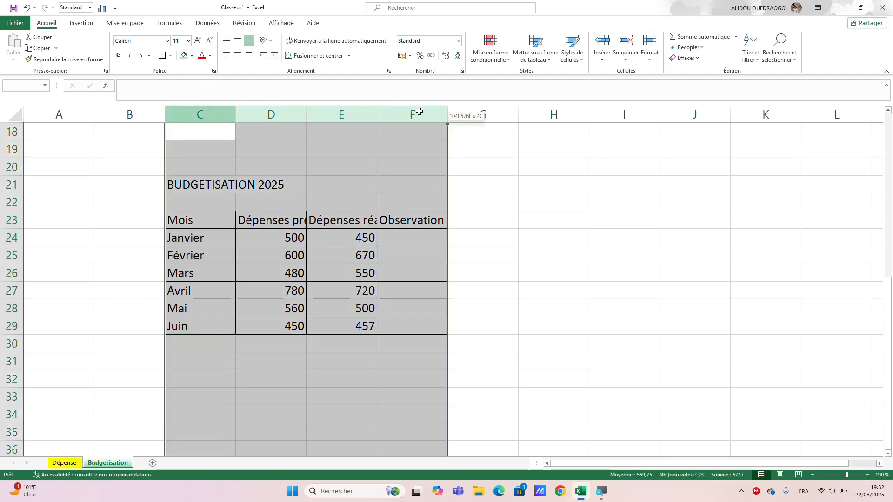
double_click(378, 114)
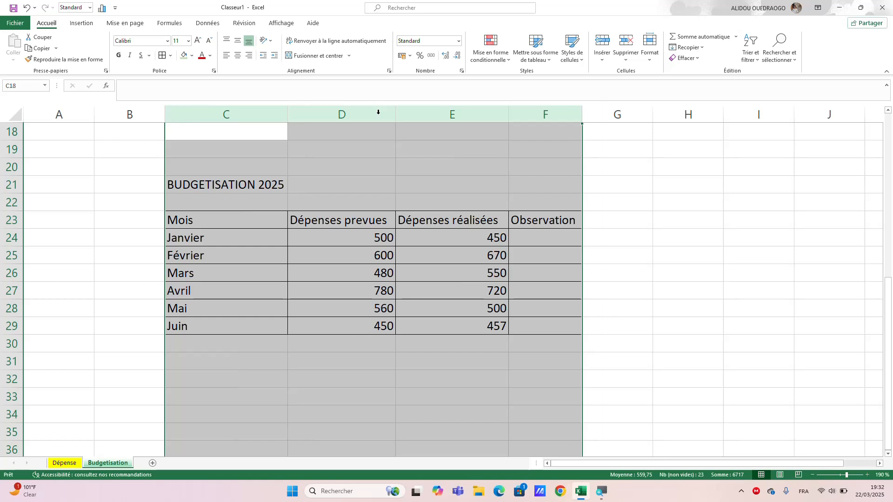
click(622, 215)
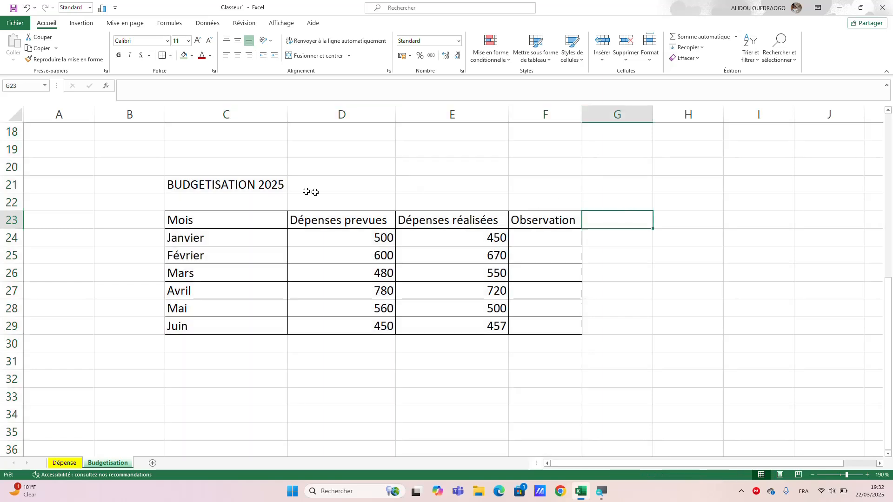
drag(287, 115, 225, 126)
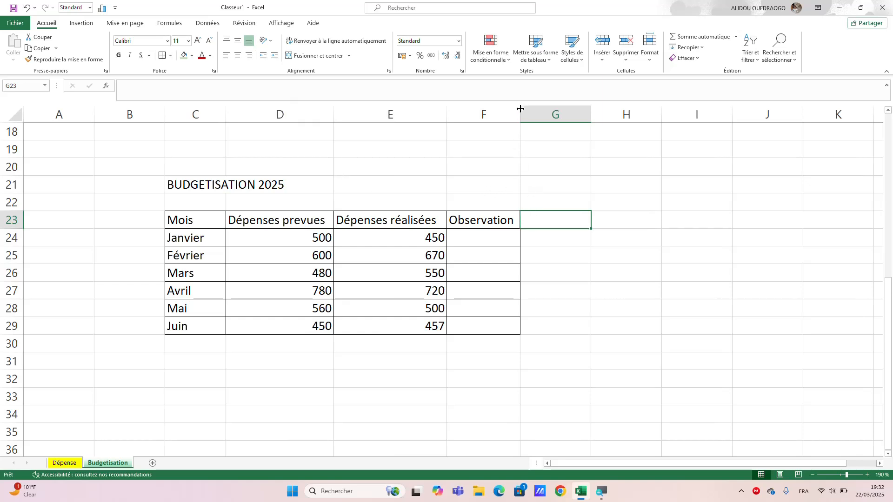
drag(520, 115, 546, 111)
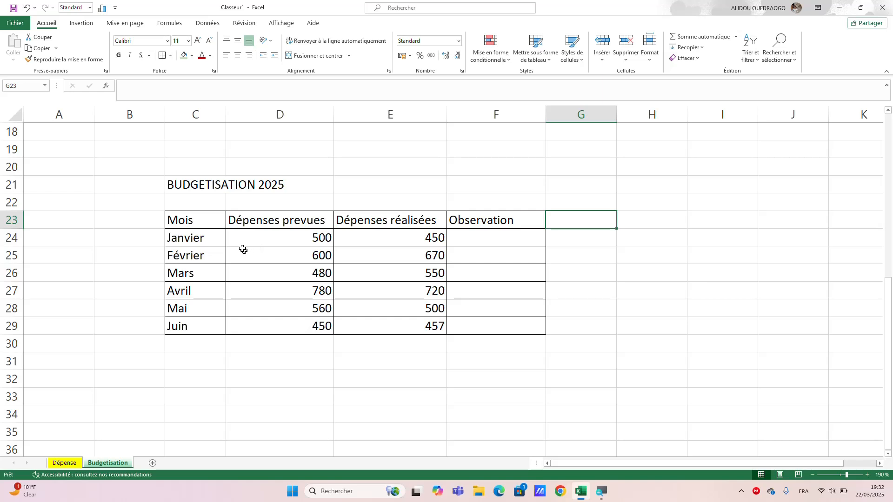
Make the header row C23:F23 bold and fill it with the standard light green.
drag(491, 221, 216, 223)
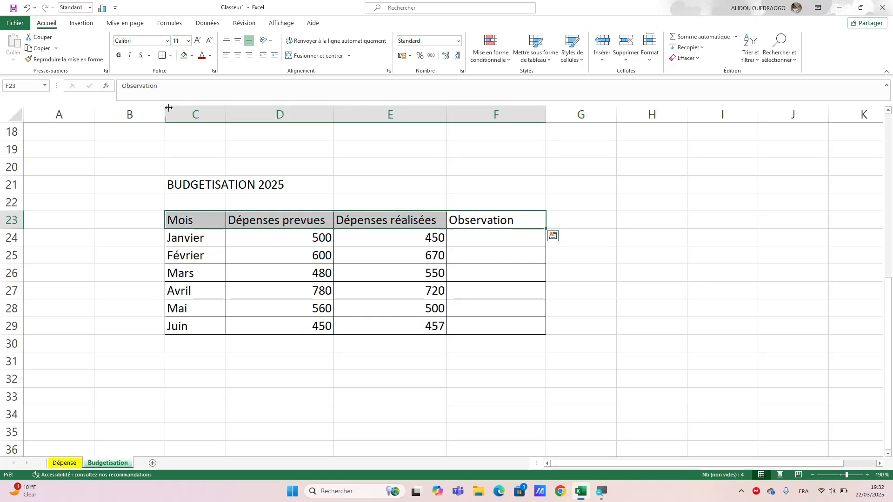
click(120, 56)
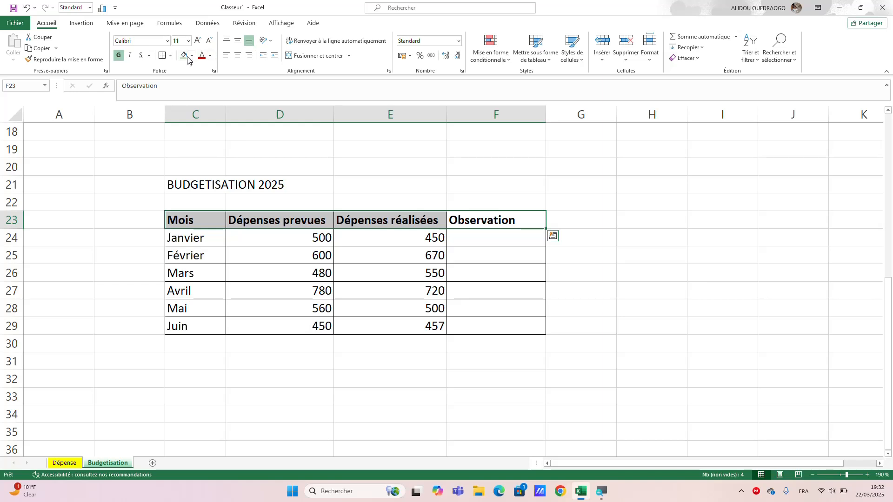
click(192, 55)
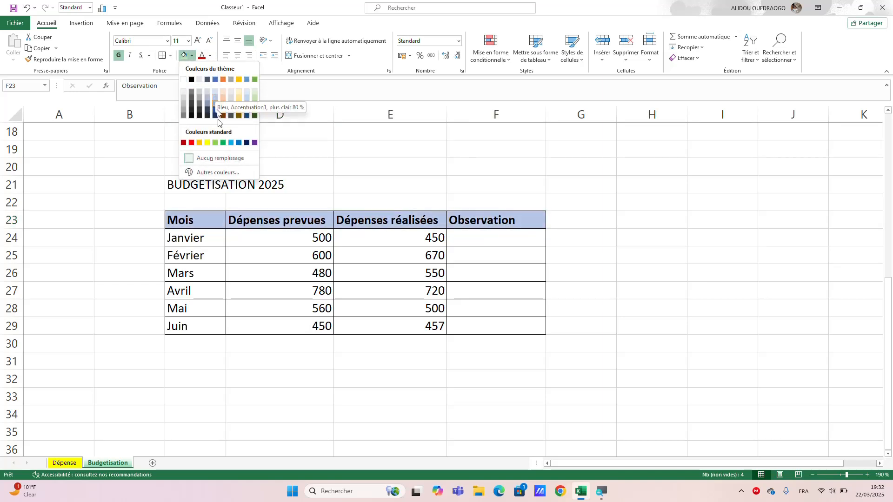
click(216, 143)
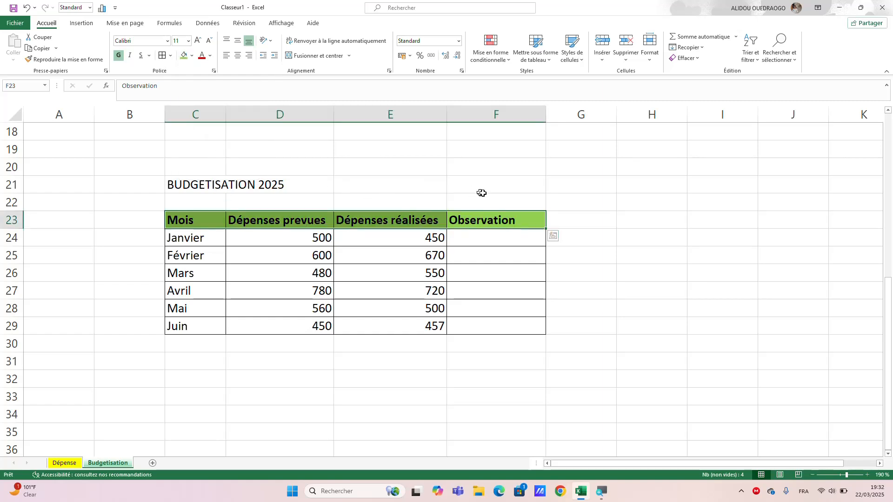
Merge and center the title "BUDGETISATION 2025" across C20:F21 and fill it with the darkest theme green.
drag(498, 189, 198, 173)
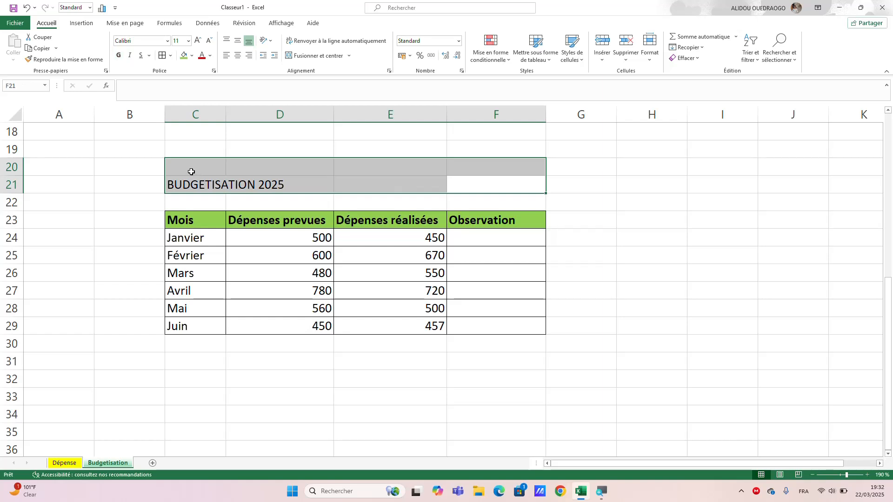
click(295, 54)
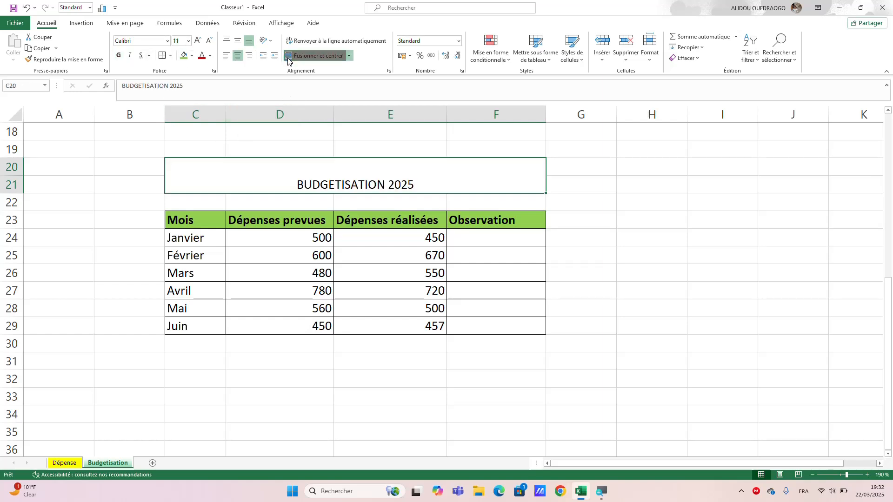
click(191, 55)
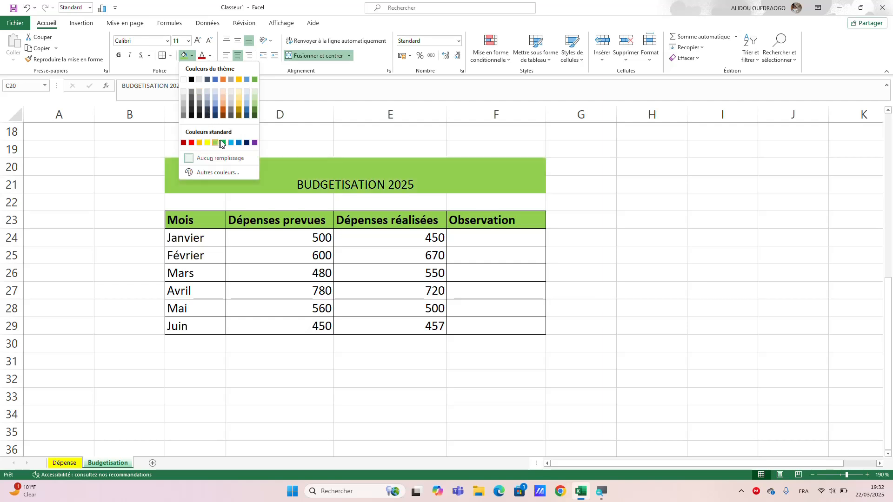
click(255, 117)
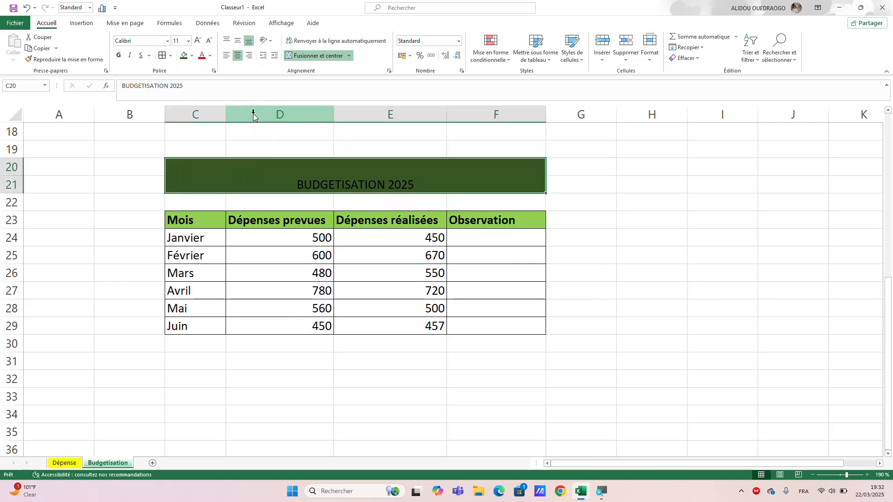
Format the "BUDGETISATION 2025" title text as white, vertically centered and size 24.
click(212, 56)
click(202, 92)
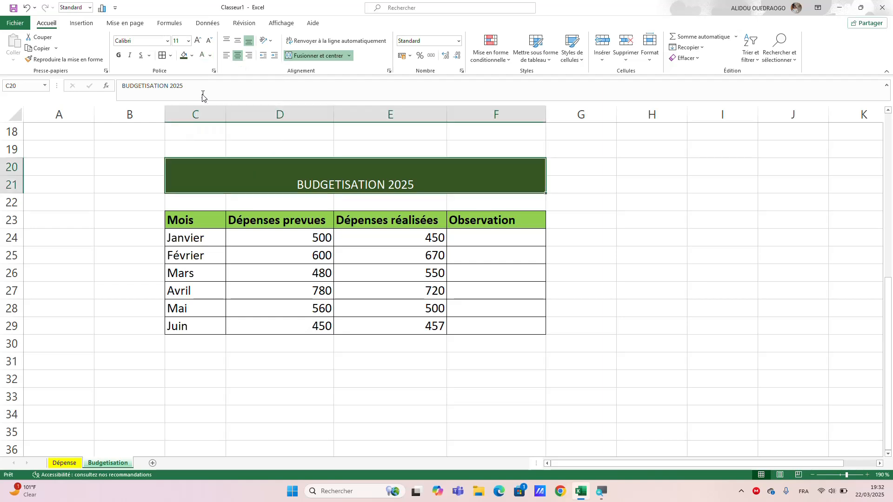
click(238, 42)
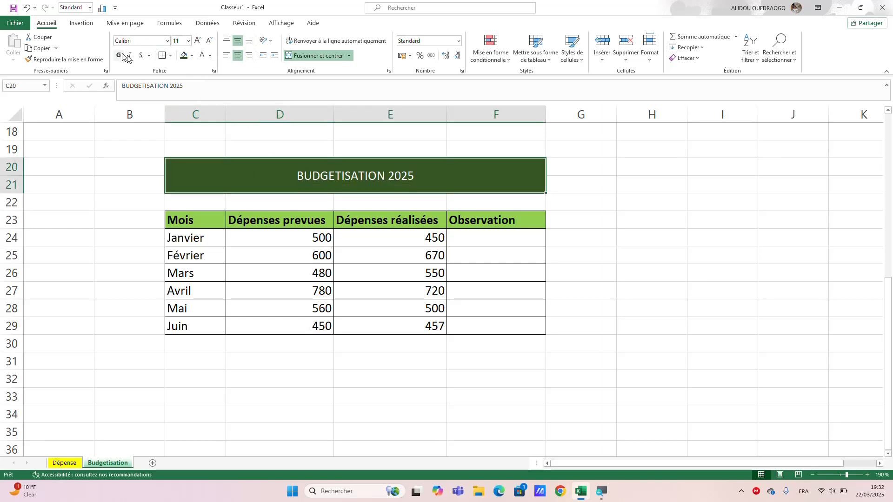
click(198, 41)
click(198, 40)
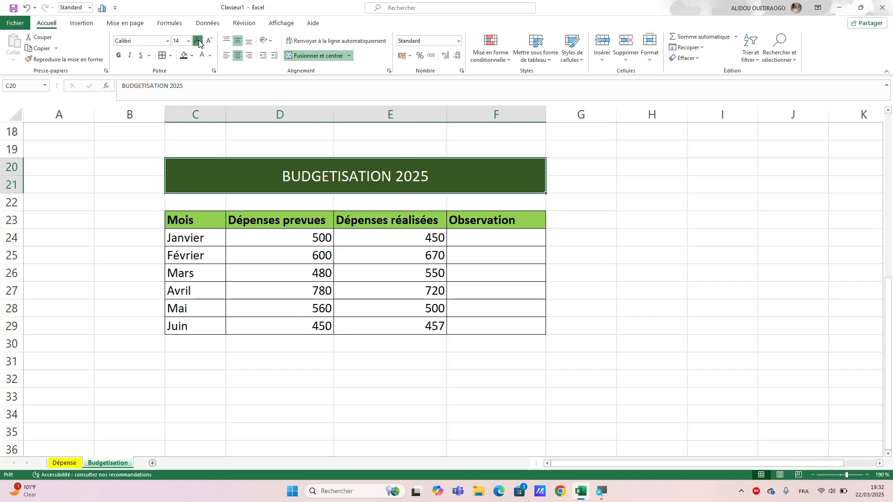
click(199, 41)
click(198, 41)
click(199, 42)
click(199, 42)
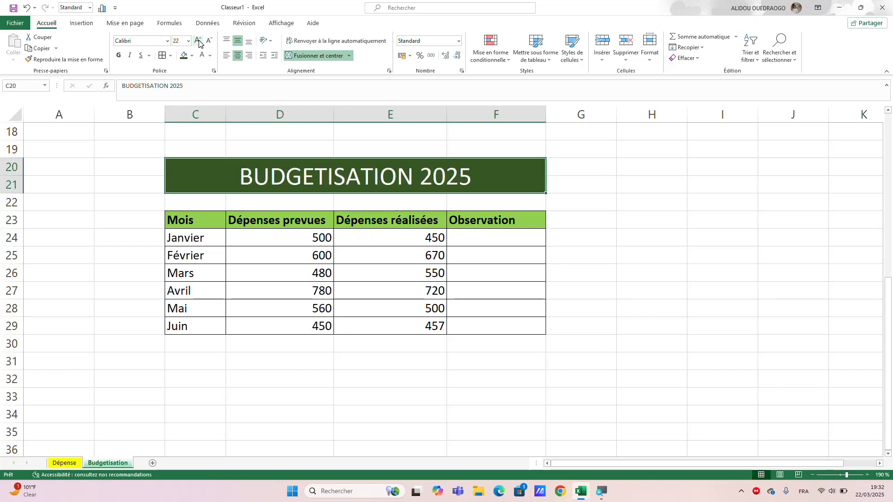
click(199, 42)
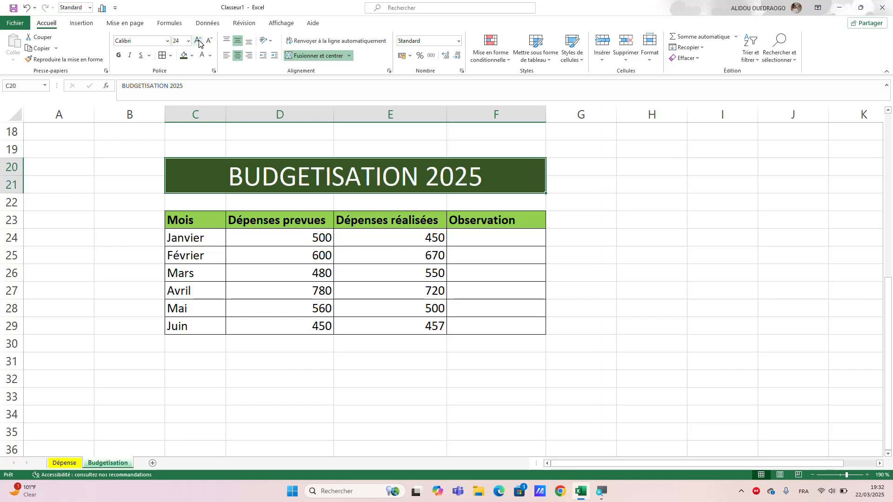
click(604, 207)
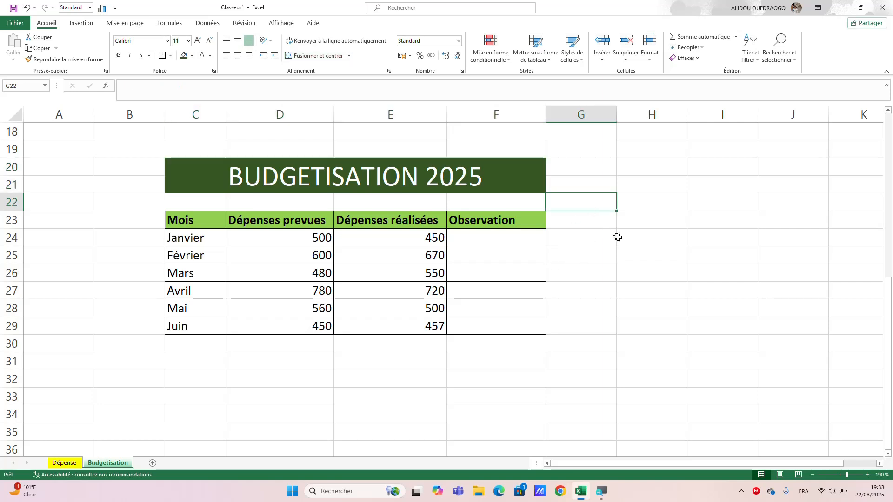
click(634, 235)
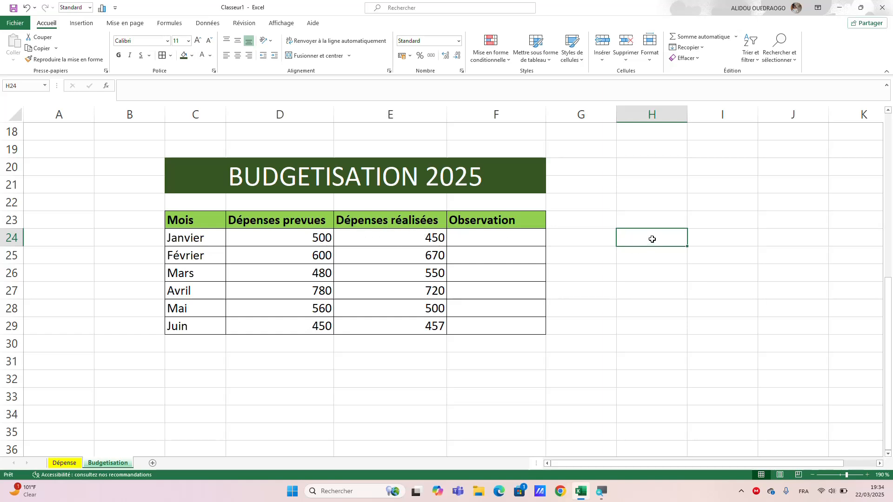
Enter the note "cadre avec son budget" in cell H24 beside the budget table.
text(ca)
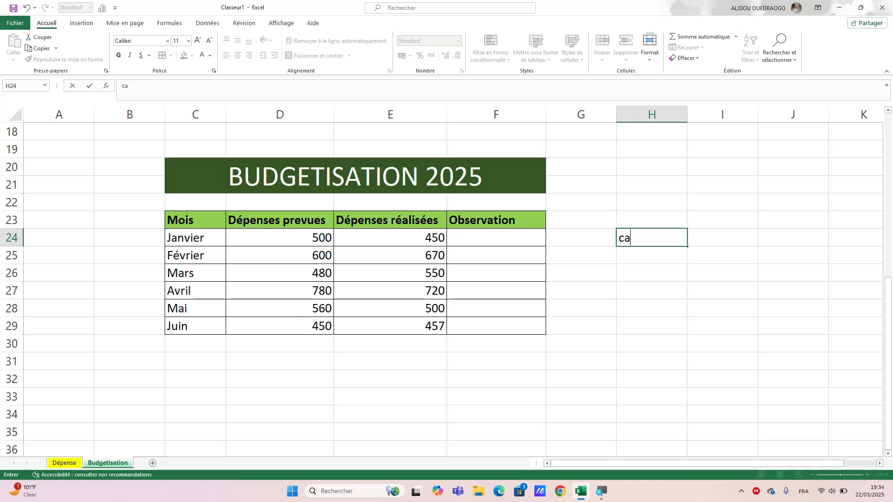
text(dre avec )
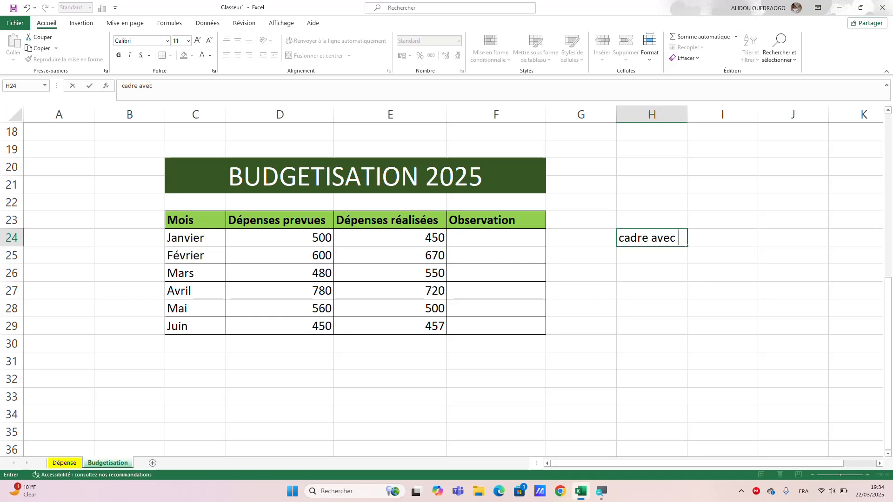
text(son budg)
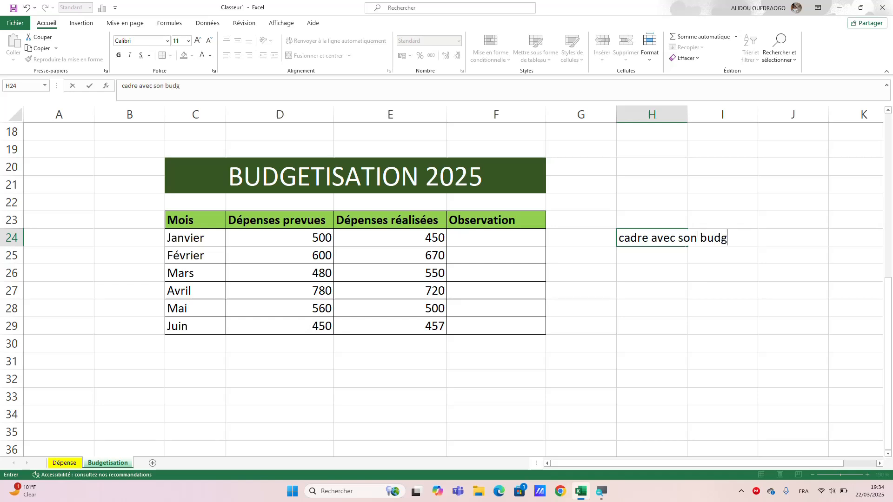
text(et)
Enter the note "ne cadre pas avec son budget" in cell H25.
click(673, 257)
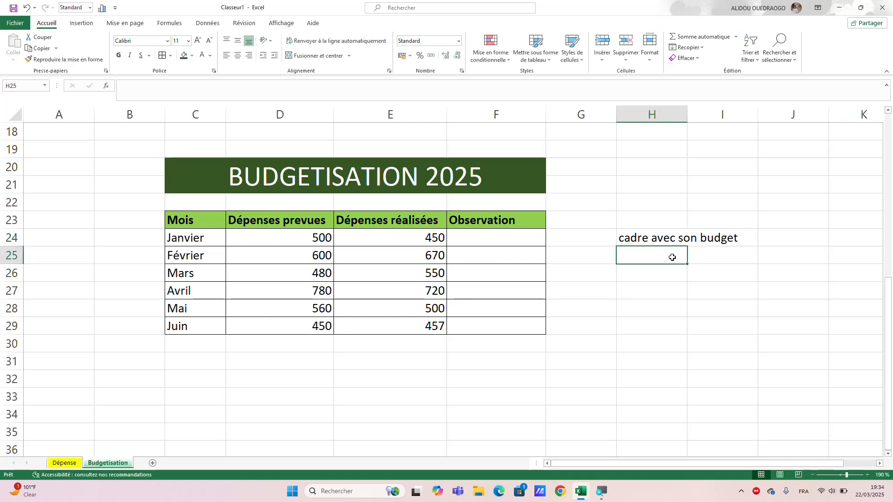
text(ne )
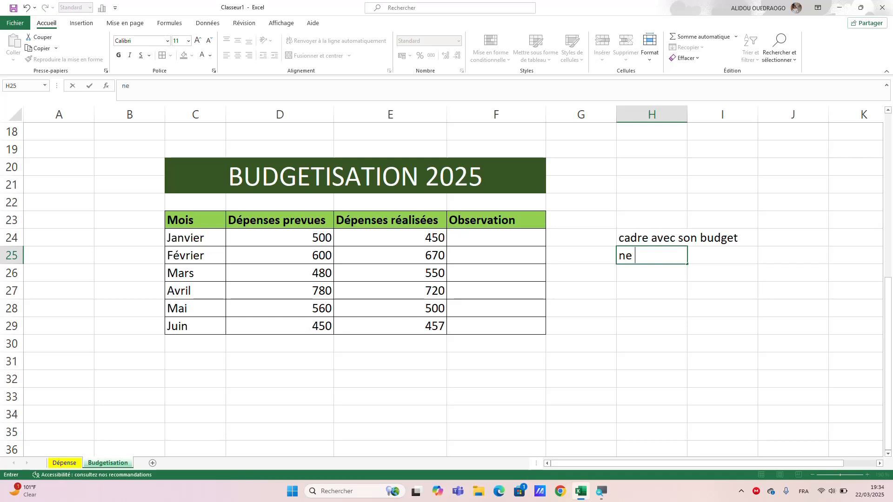
text(cadre pas)
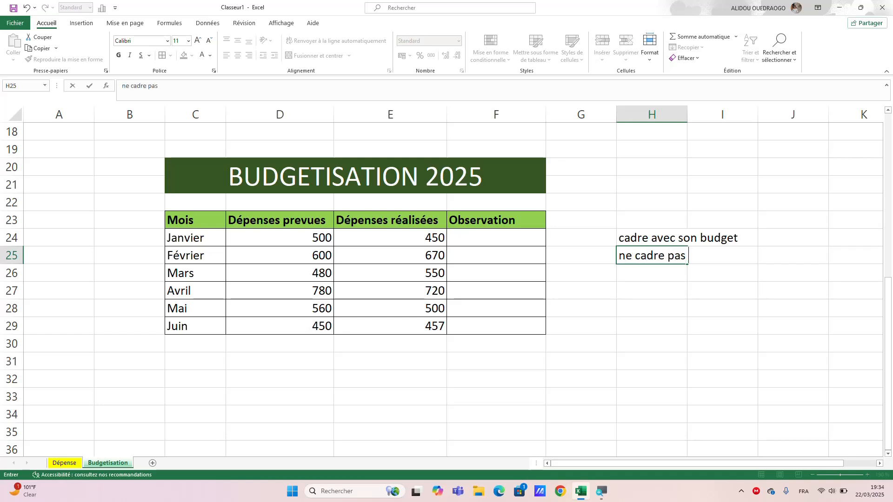
text( avec son budget)
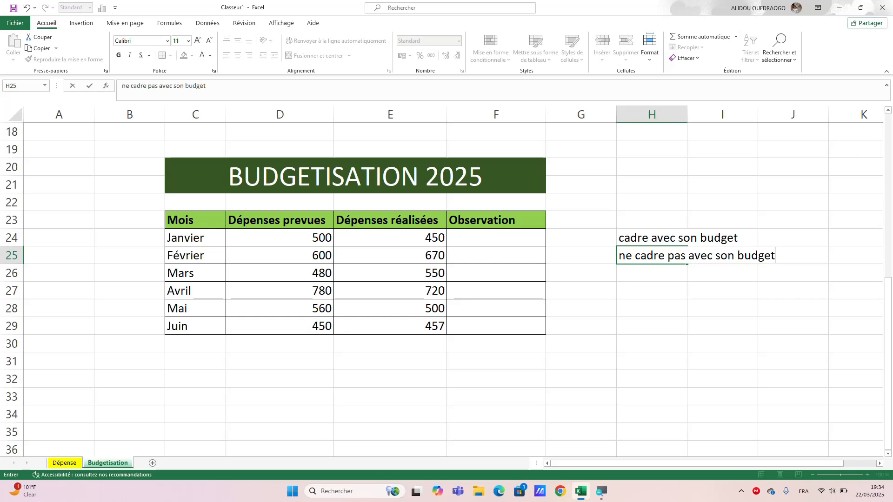
key(F2)
click(489, 239)
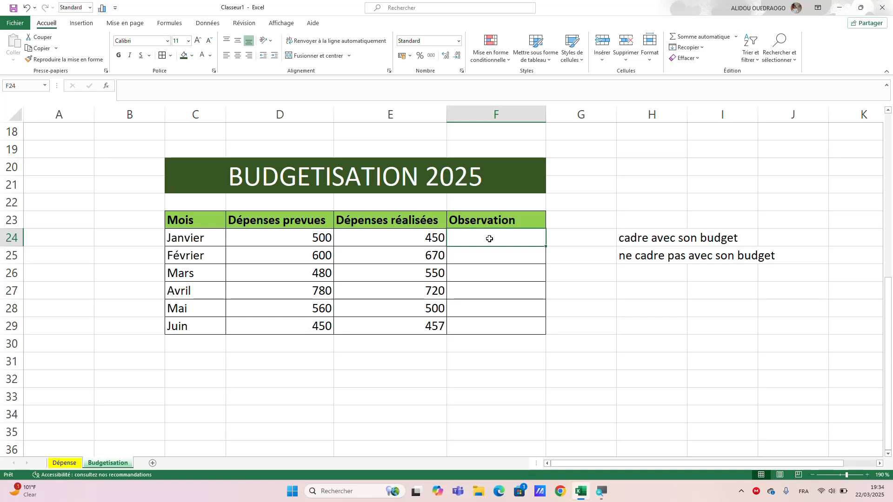
text(=)
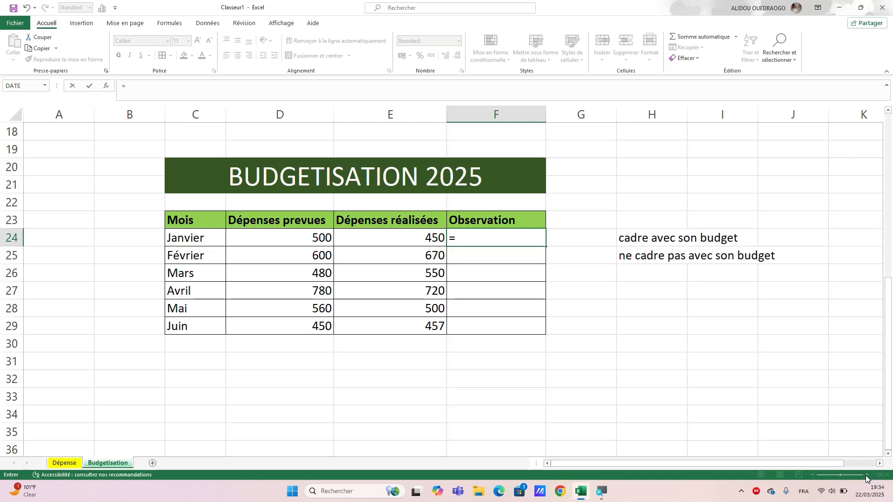
click(576, 260)
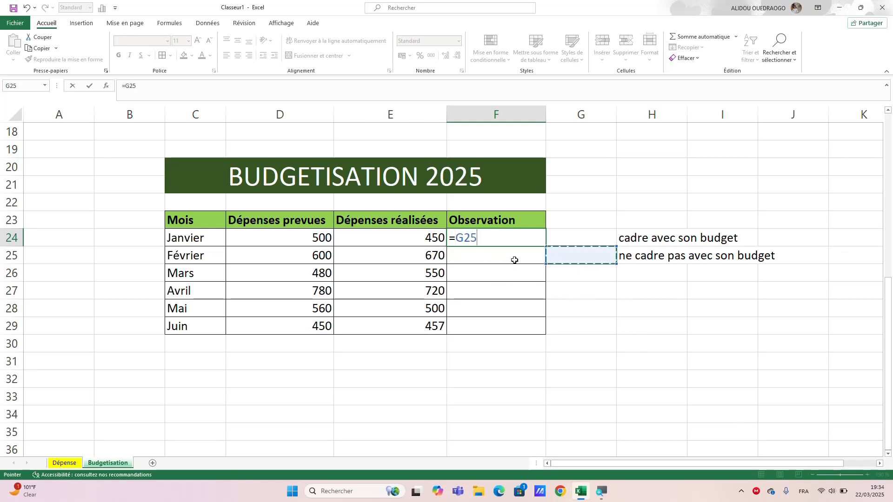
key(F2)
key(BackSpace)
key(BackSpace)
key(BackSpace)
key(BackSpace)
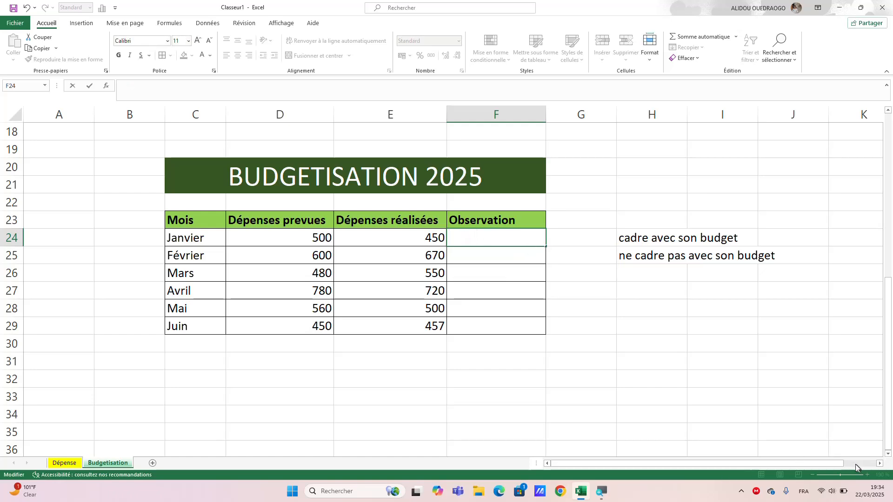
click(786, 417)
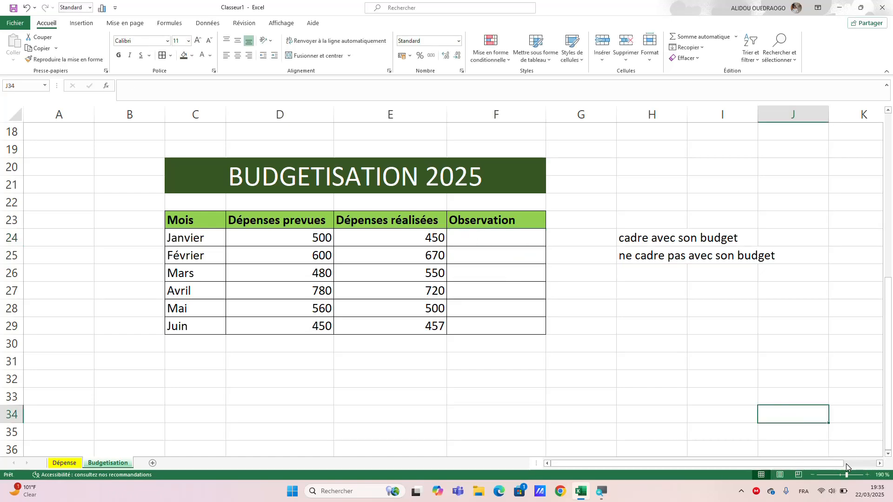
Start a SI formula in the January observation cell F24 with the logical test D24>=E24.
click(867, 475)
click(867, 475)
click(458, 252)
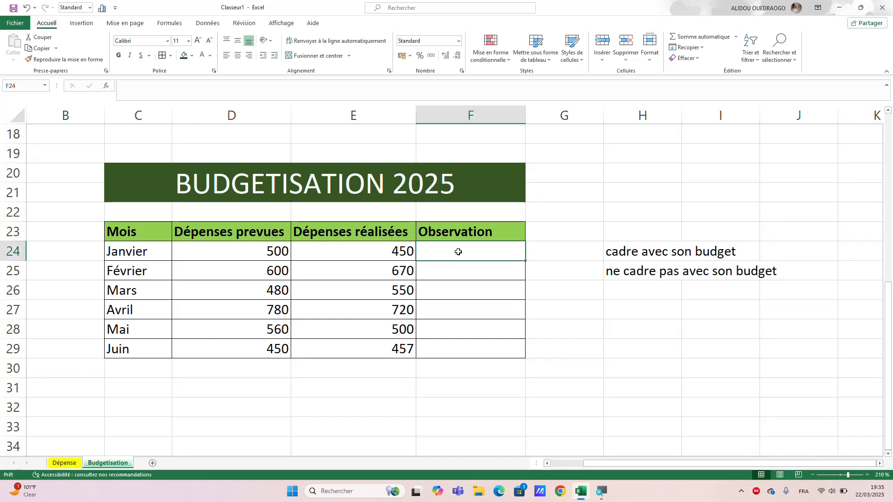
text(=)
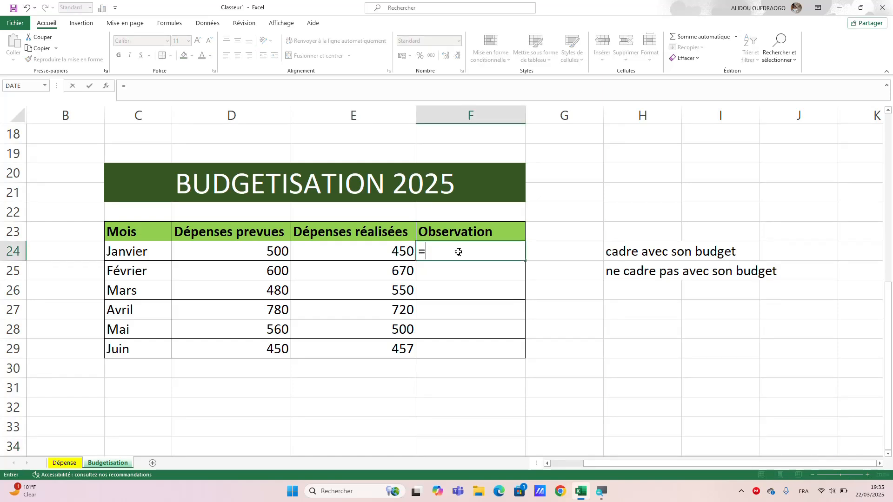
text(si)
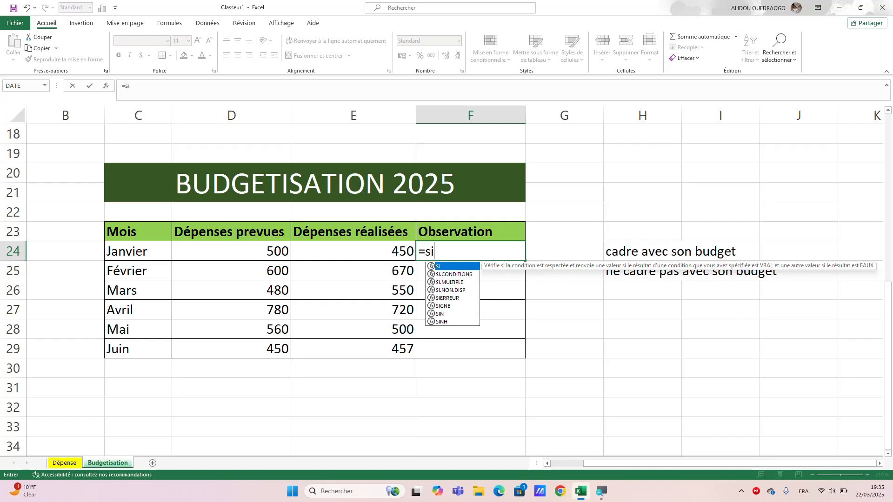
double_click(458, 266)
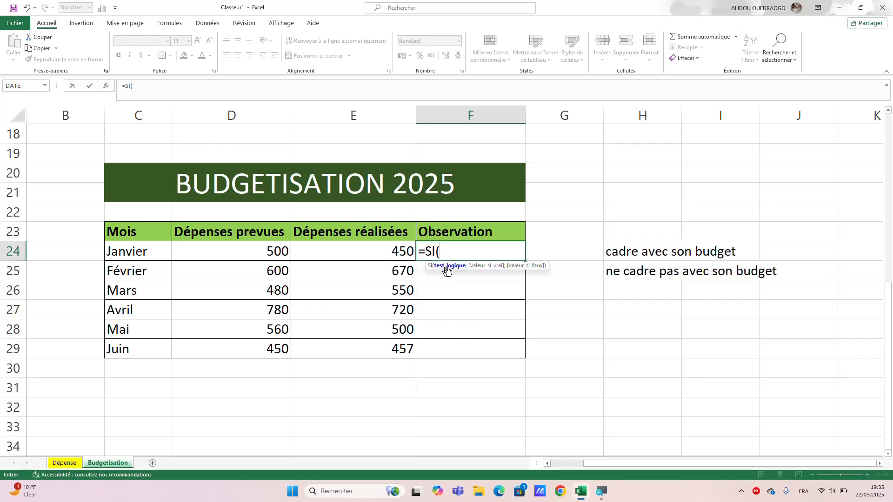
click(275, 252)
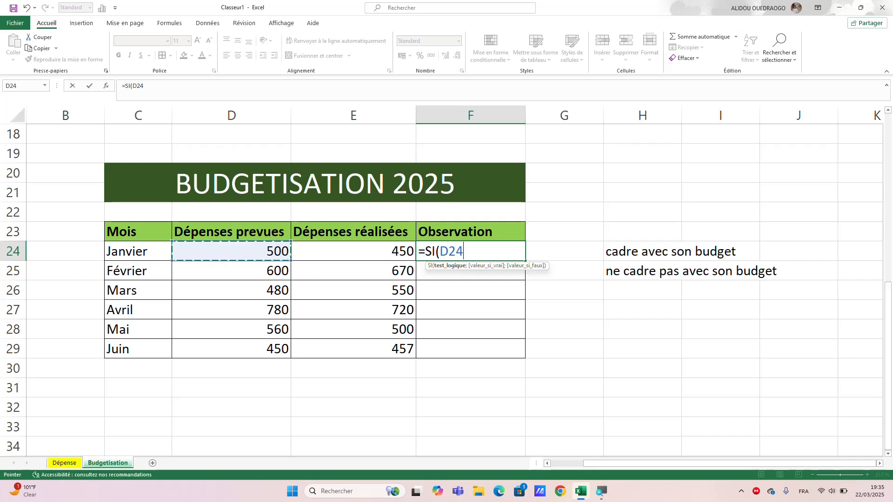
text(>=)
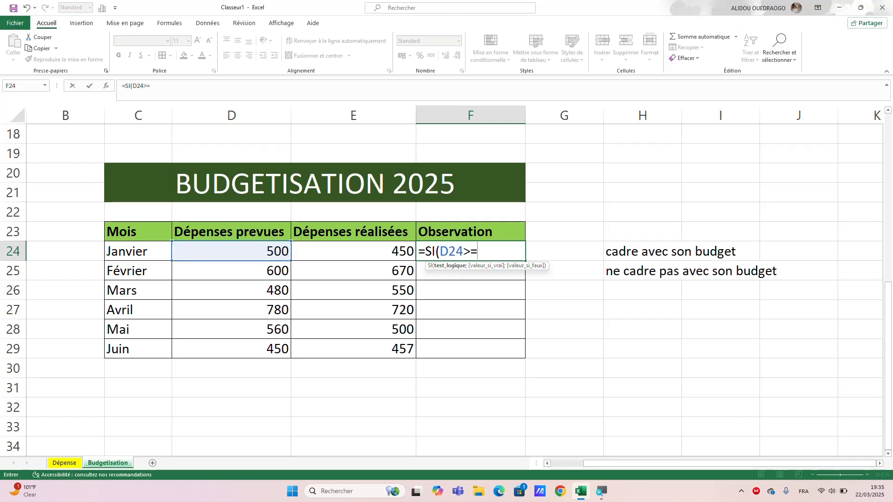
click(383, 249)
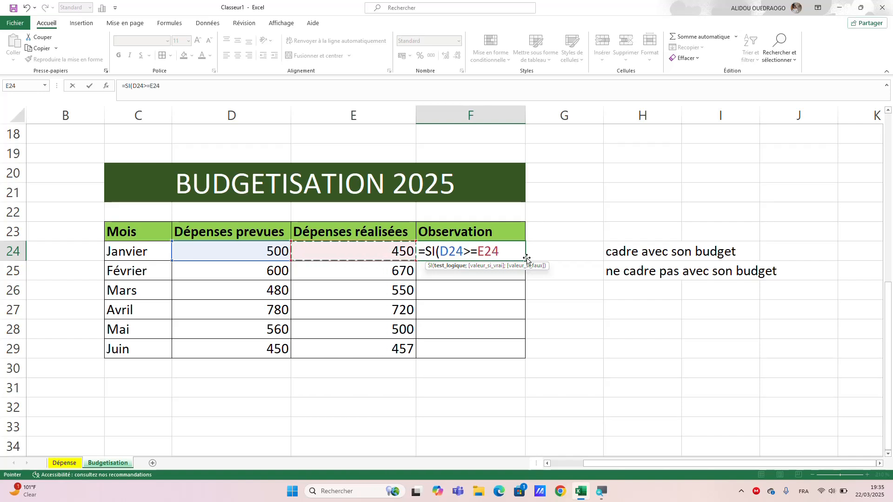
Add "cadre avec son budget" as the value if true in the F24 SI formula.
text(;)
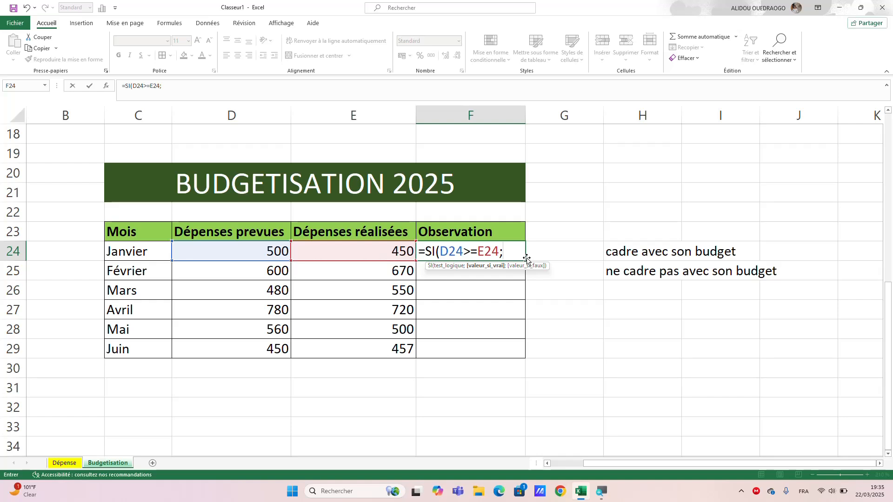
text("cadre avec so)
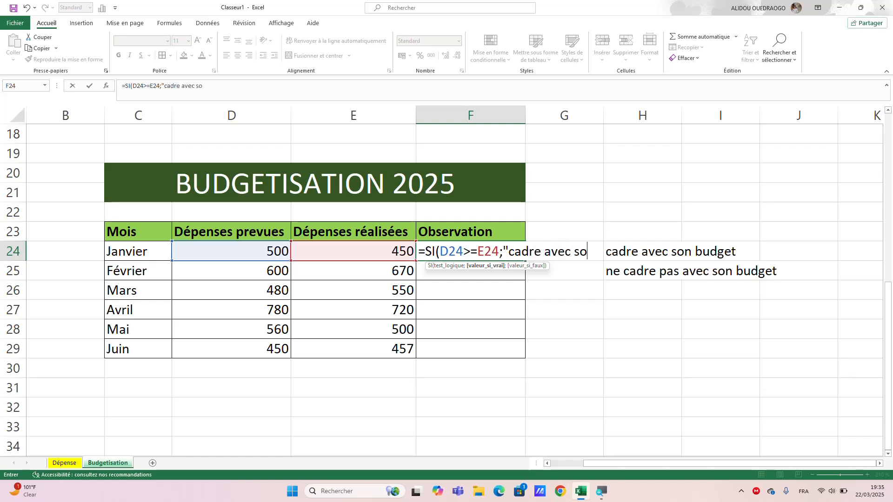
text(n bug)
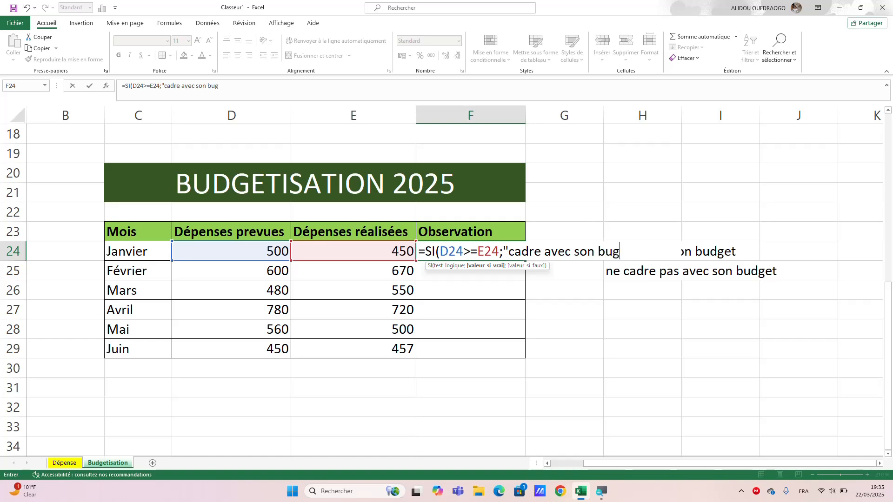
key(BackSpace)
text(dget";)
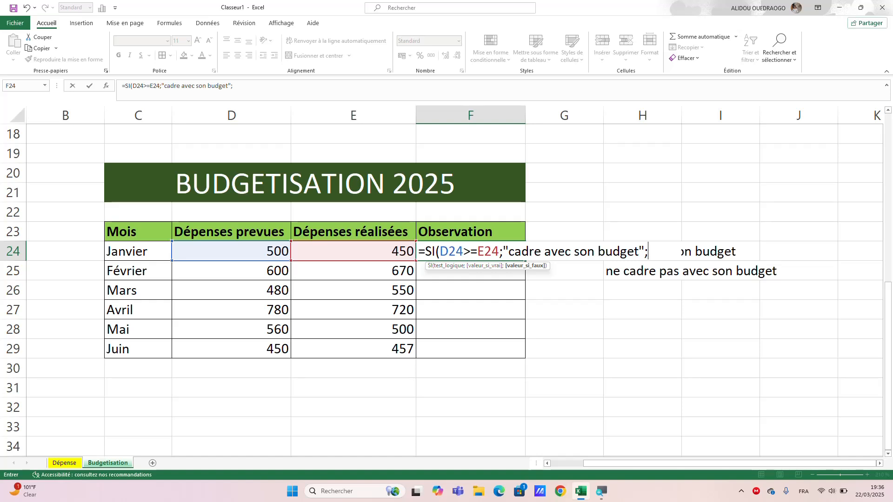
text("ne ca)
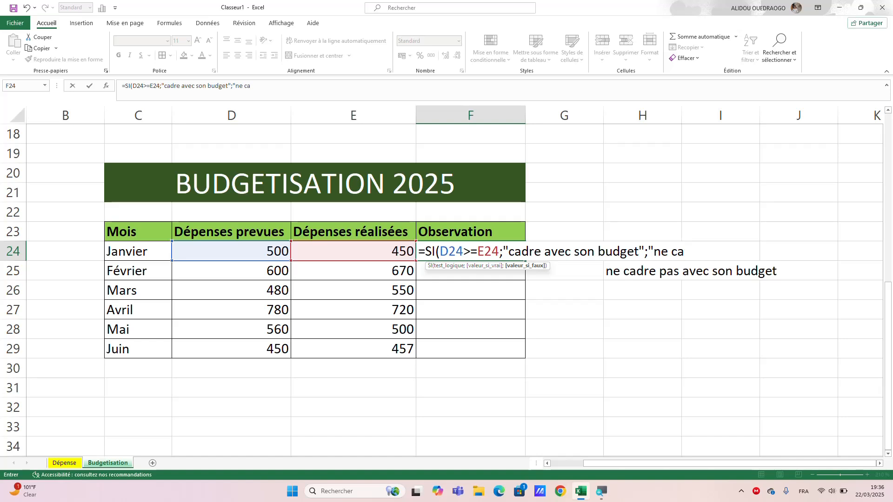
text(dre p)
text(as av)
text(ec son)
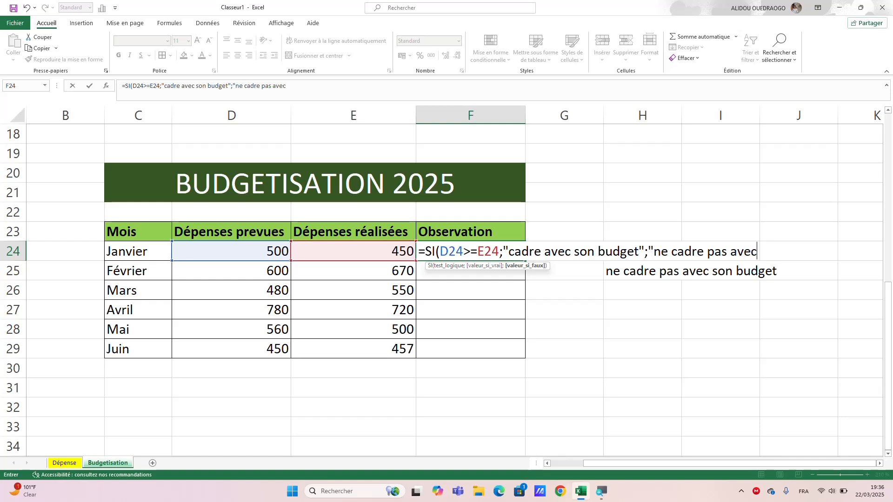
text( budget)
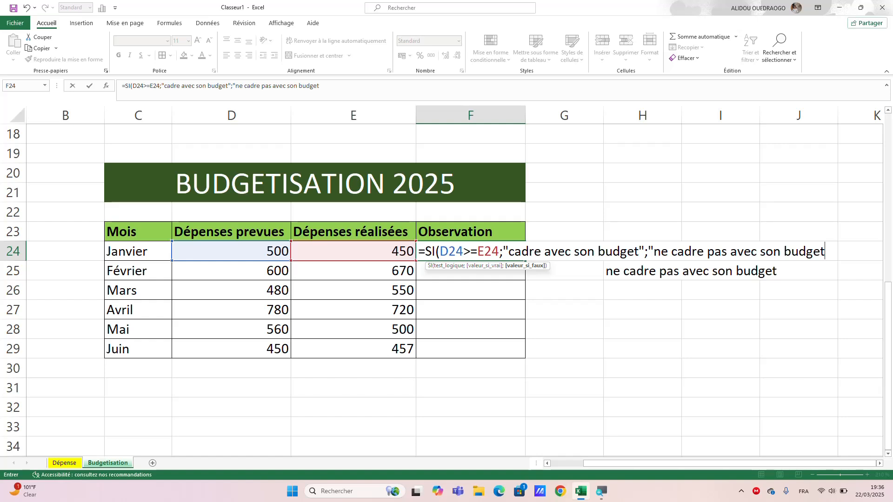
text("))
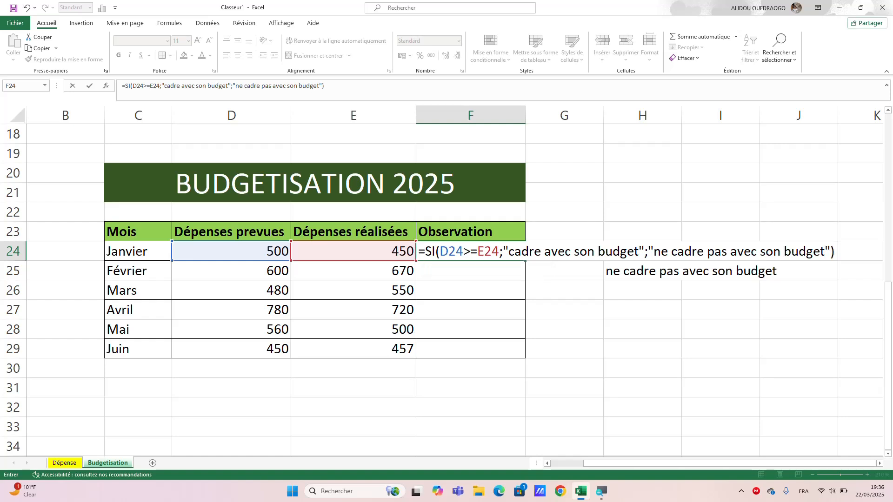
Add "ne cadre pas avec son budget" as the value if false and complete the F24 SI formula.
key(Return)
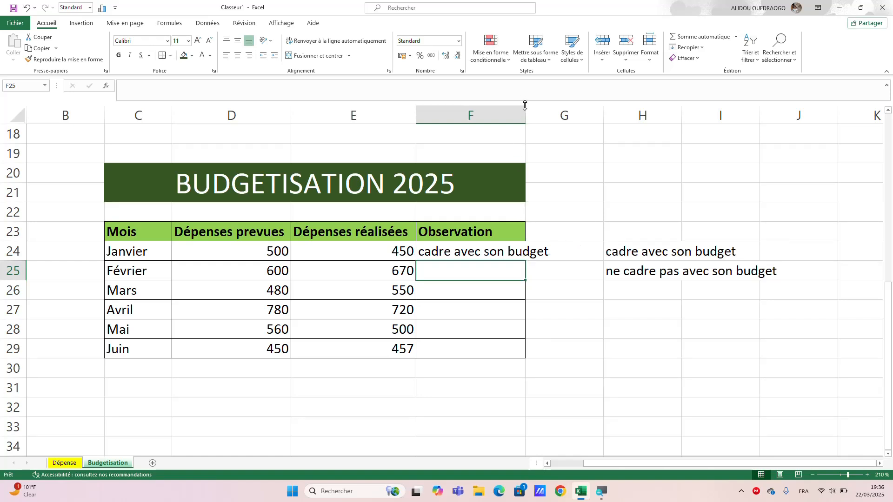
Copy the observation formula from F24 down to F29 and widen column F to fit its texts.
drag(525, 115, 574, 115)
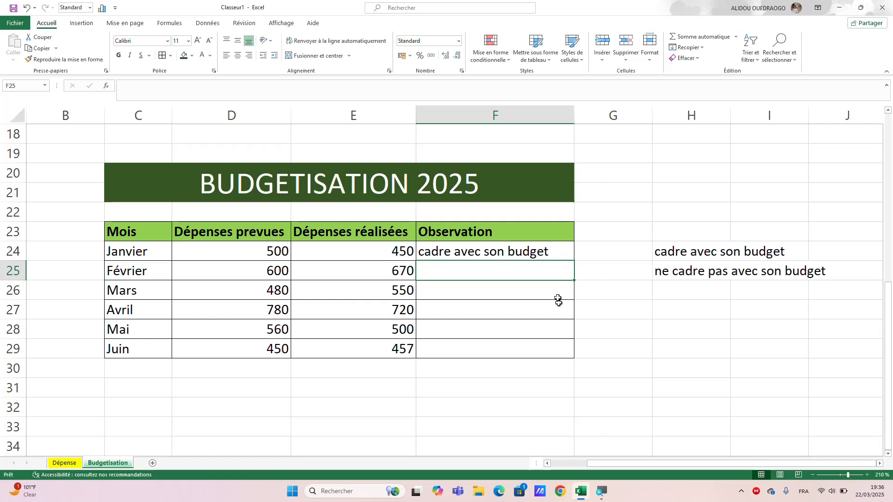
click(510, 254)
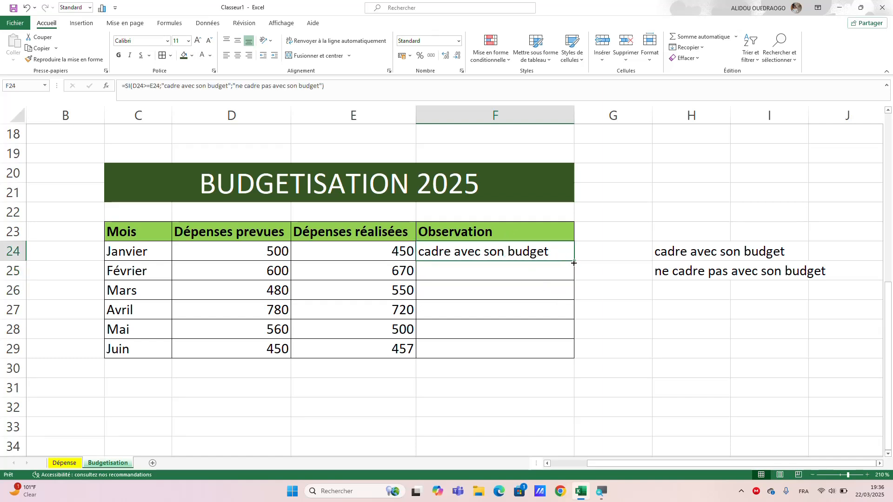
drag(574, 261, 568, 354)
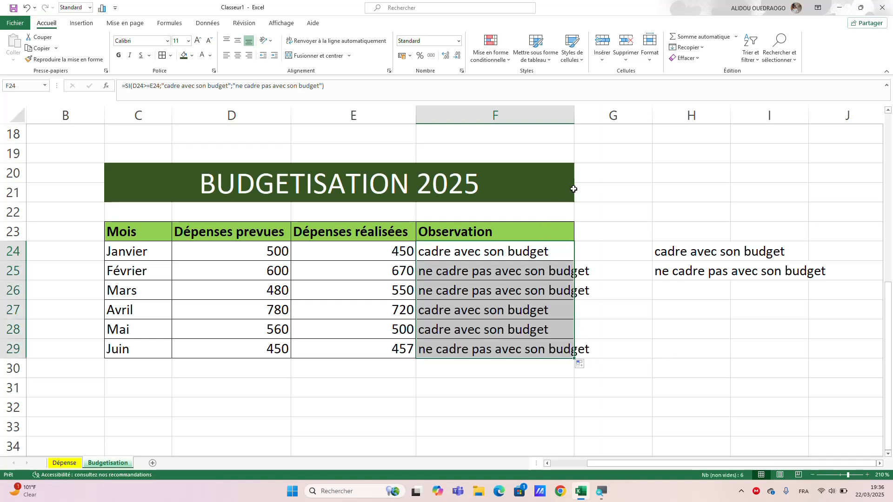
drag(581, 114, 612, 113)
click(642, 331)
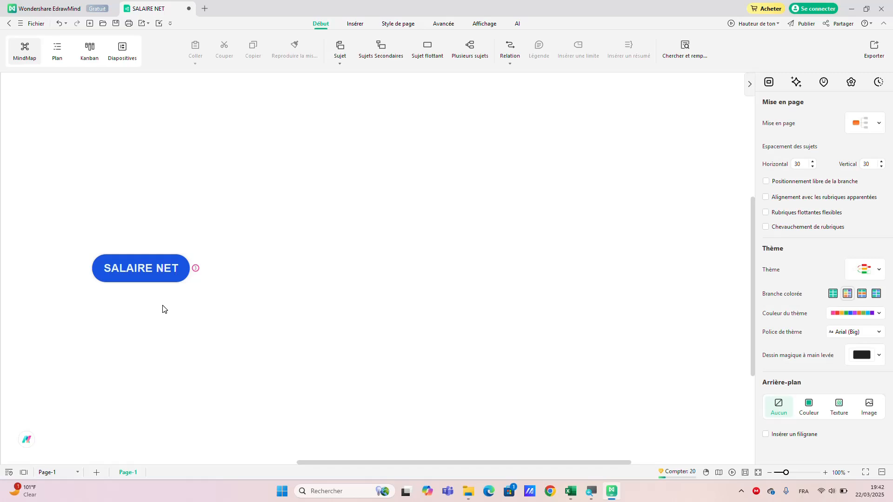
In EdrawMind, expand the SALAIRE NET mind map and its AVANTAGE SOCIAUX and IMPOTS ET COTISATION branches.
click(196, 269)
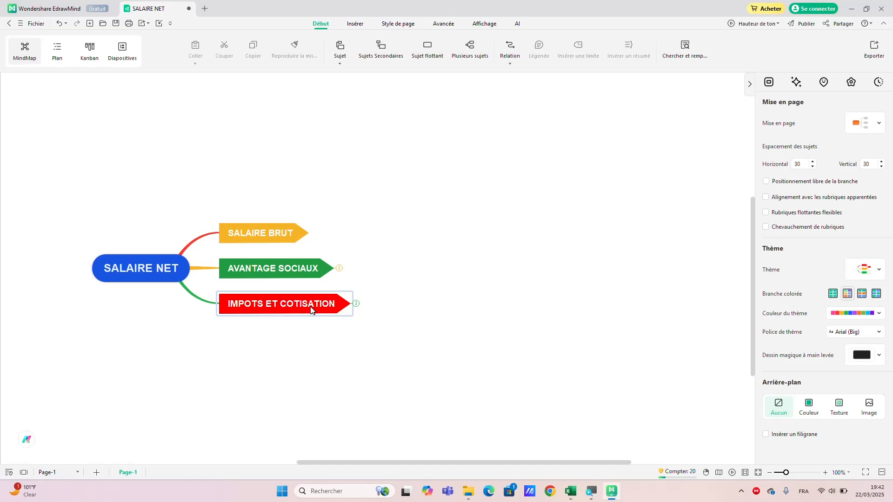
click(339, 269)
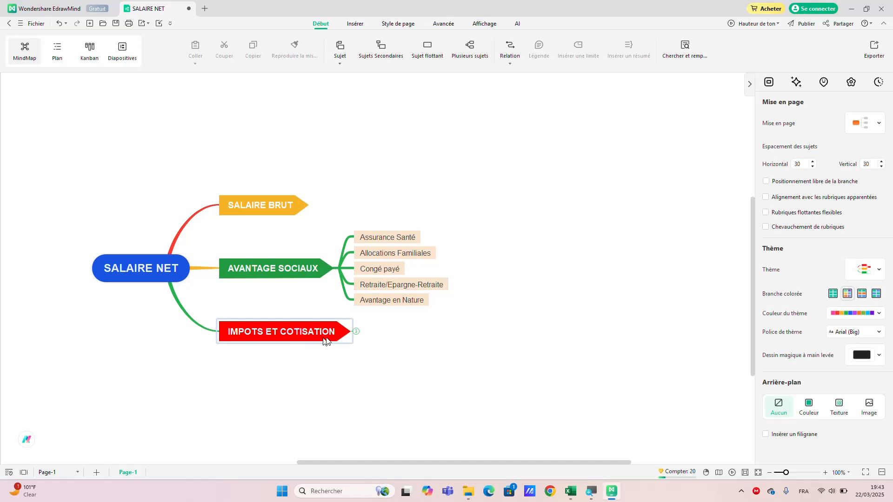
click(357, 332)
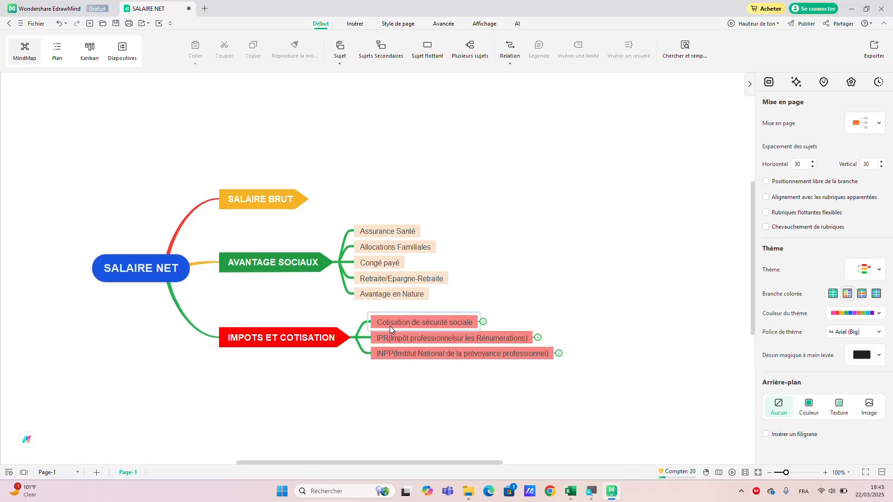
Expand the Cotisation de sécurité sociale, IPR and INPP sub-branches to review their contribution rates.
click(484, 323)
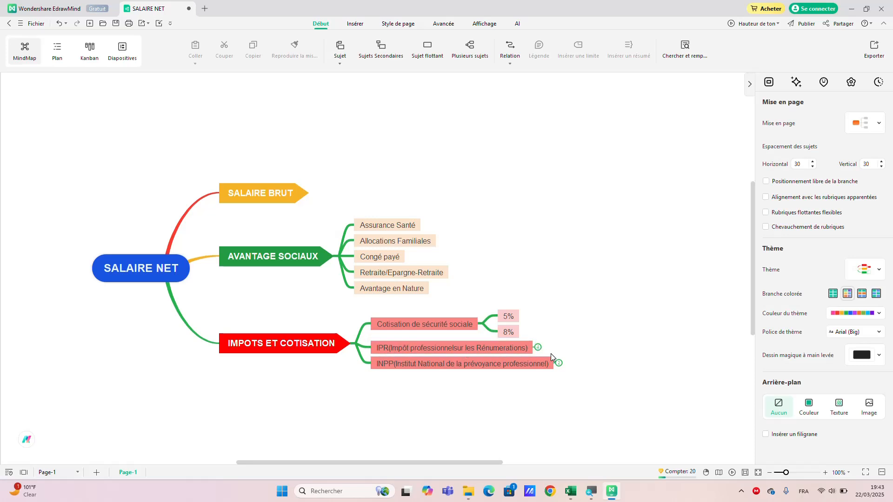
click(538, 347)
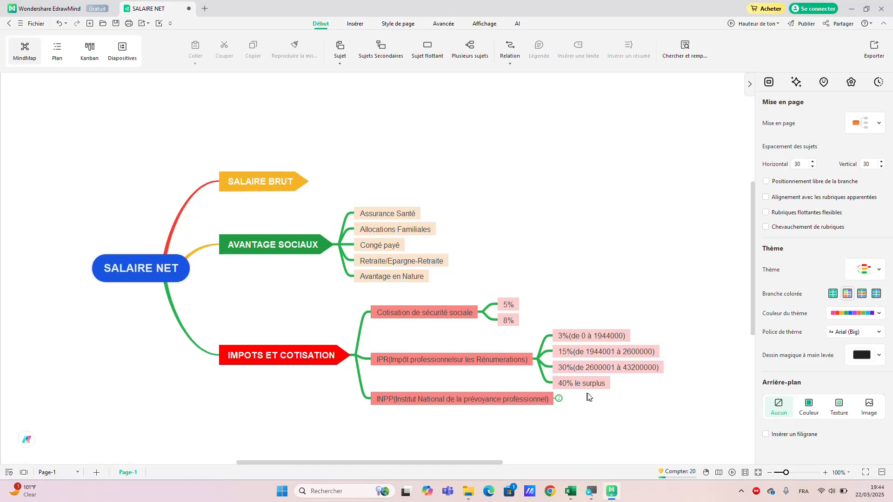
click(559, 399)
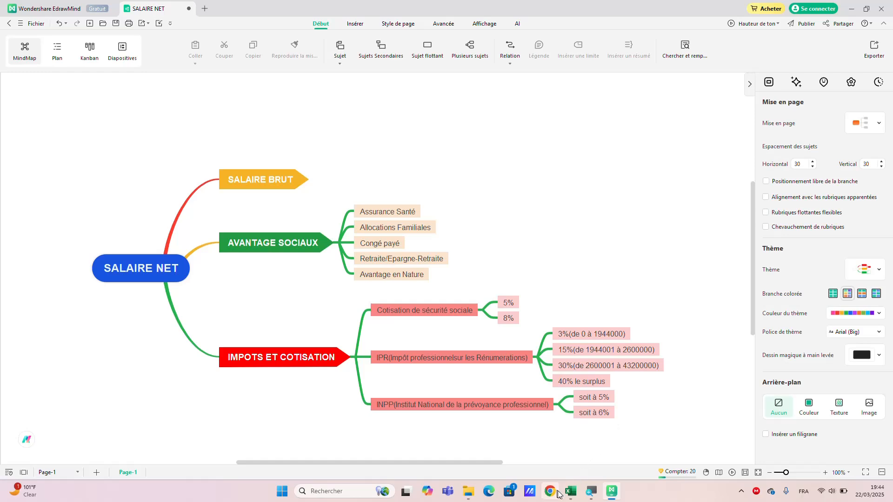
Switch to the calcule-salaire workbook in Excel and examine the salary table, the ranking table and the IPR rate rules.
click(573, 492)
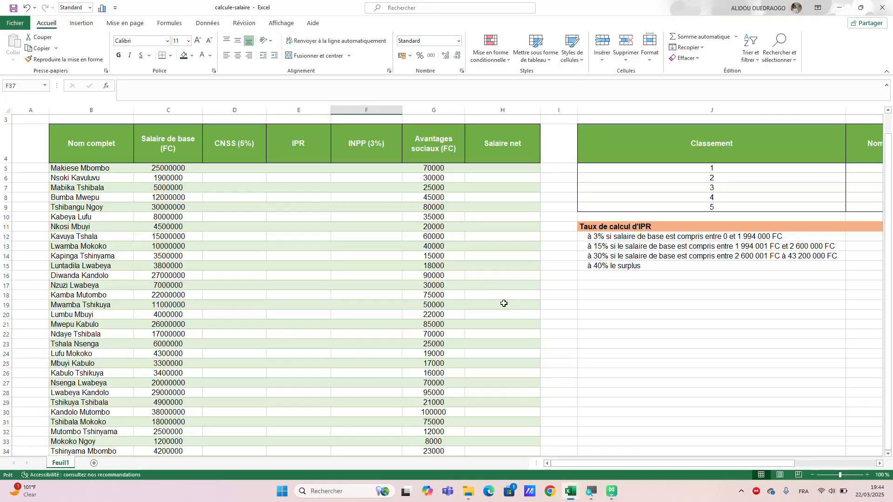
scroll(504, 303, down, 2)
scroll(504, 304, up, 2)
scroll(504, 303, down, 1)
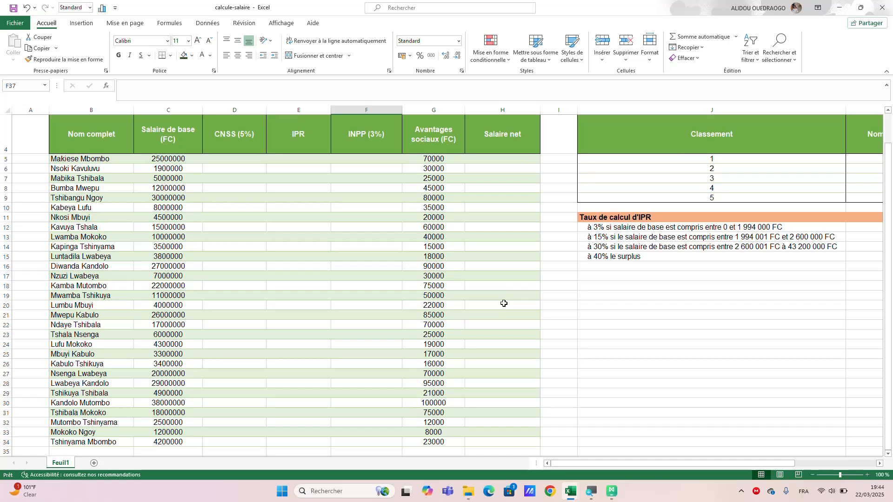
scroll(664, 301, right, 2)
scroll(664, 301, right, 2)
scroll(664, 300, left, 1)
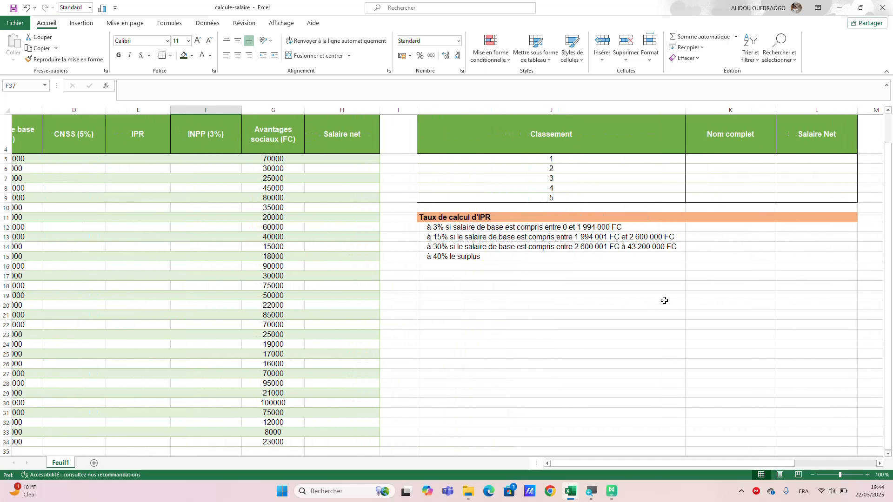
scroll(664, 301, left, 1)
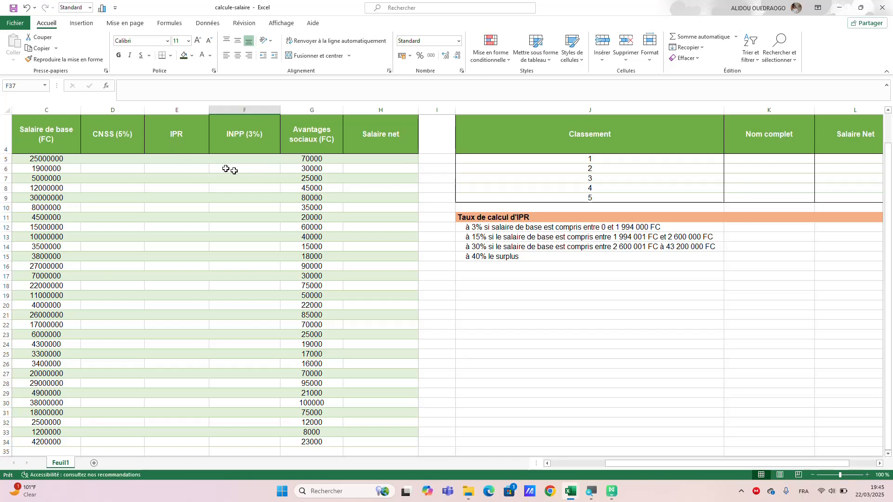
scroll(242, 151, down, 3)
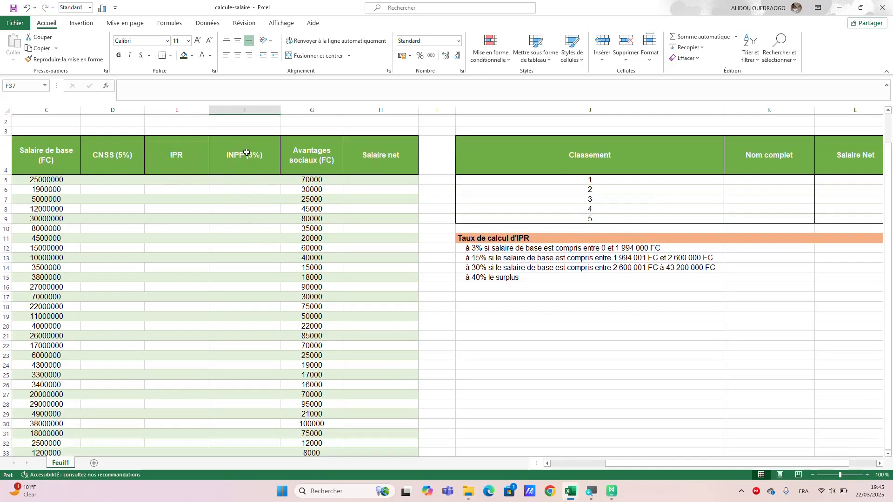
scroll(247, 152, up, 4)
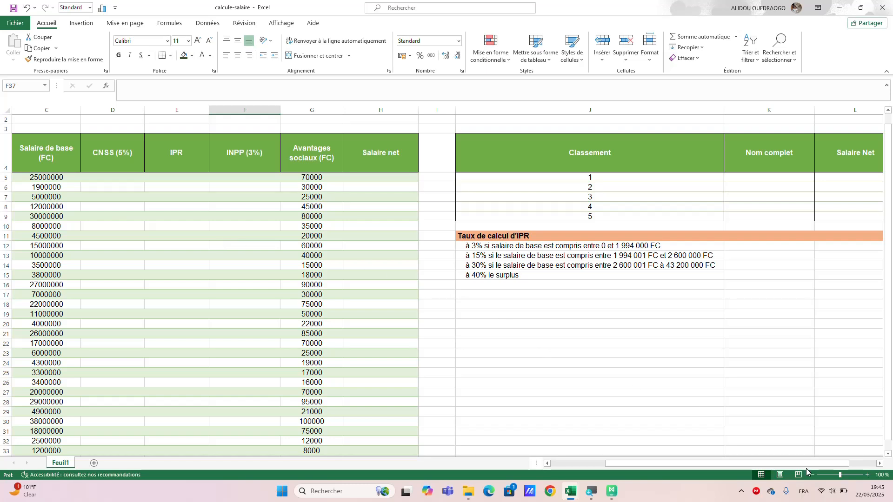
Enlarge the sheet to 130% and review the salary table's columns against the IPR rate rules.
click(867, 475)
click(867, 475)
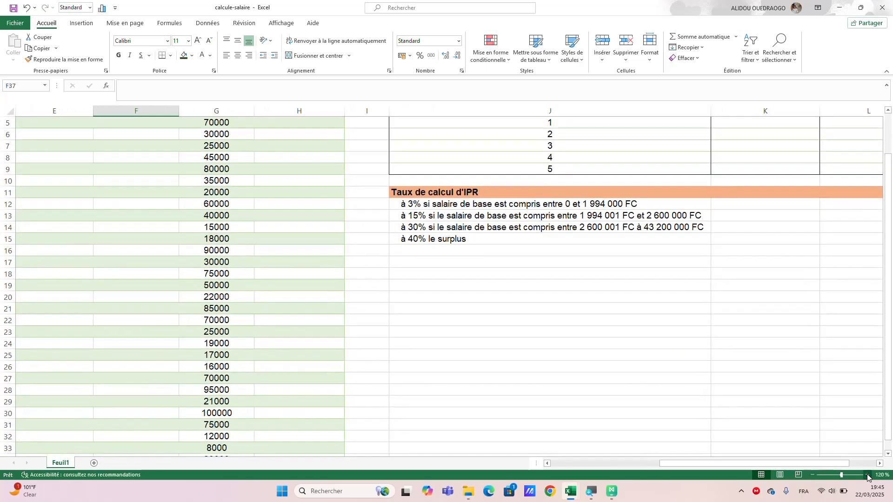
click(868, 476)
scroll(515, 355, left, 5)
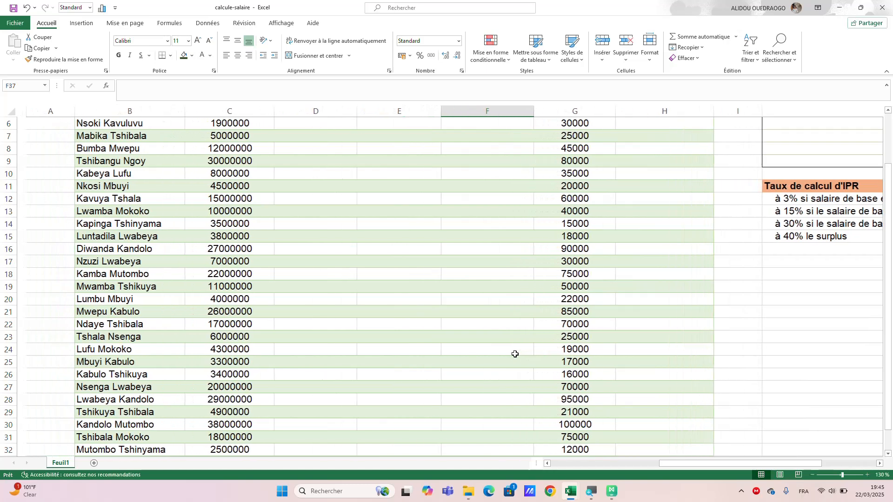
scroll(515, 355, up, 2)
scroll(515, 354, down, 3)
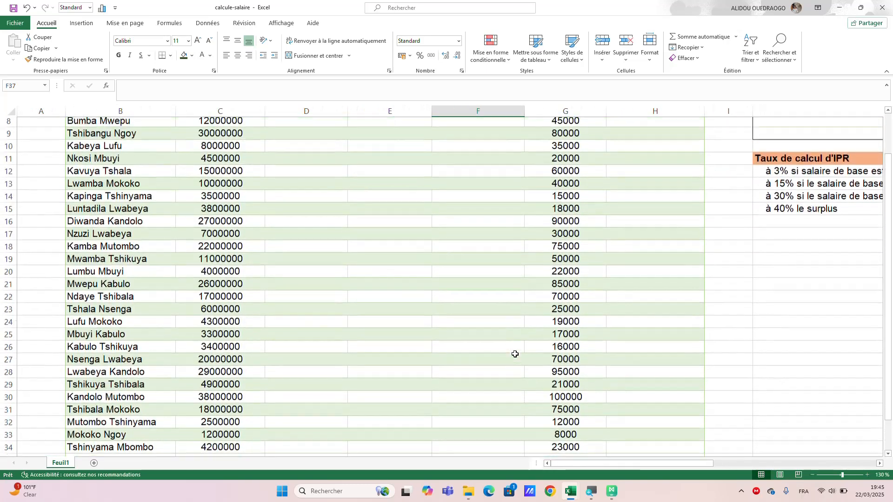
scroll(515, 355, up, 3)
scroll(515, 354, up, 1)
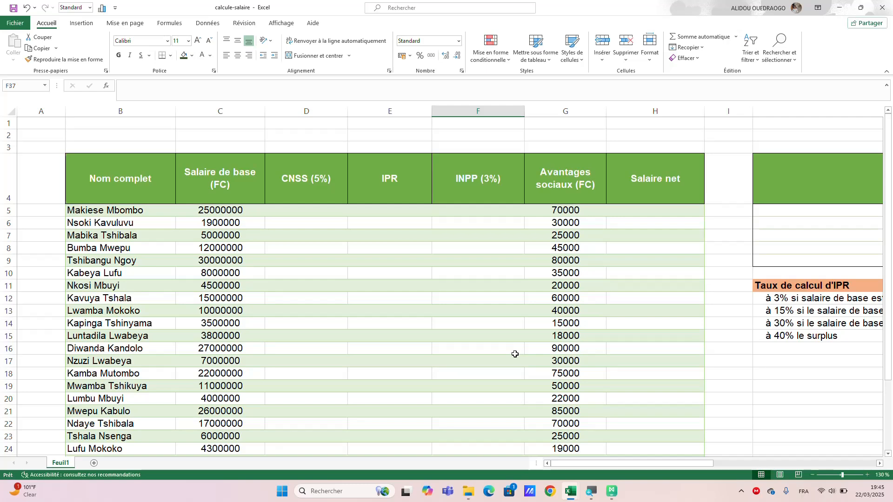
scroll(659, 329, right, 4)
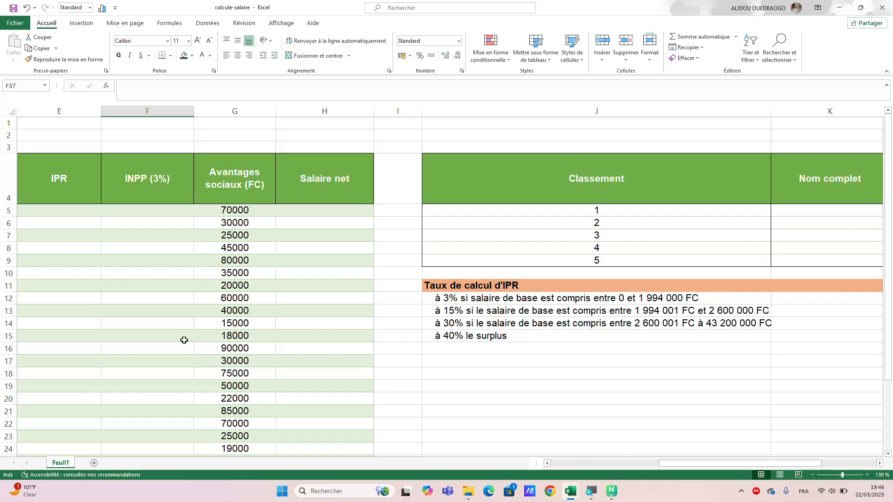
scroll(183, 338, left, 3)
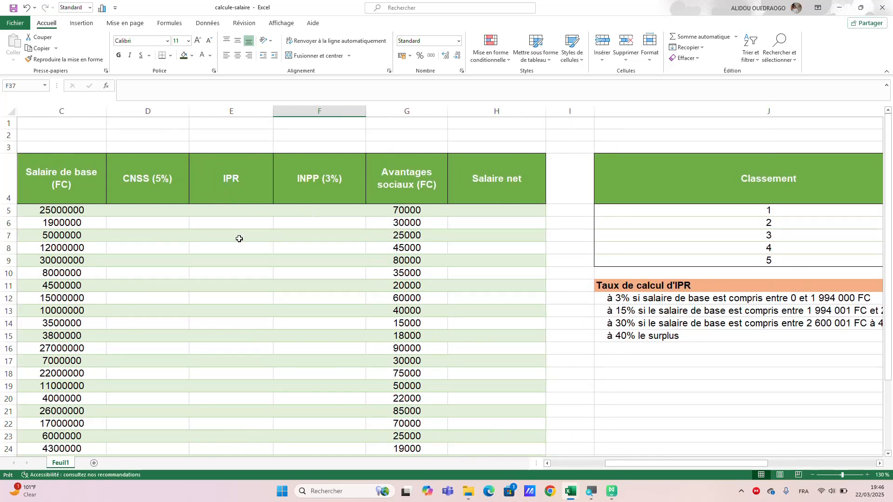
Calculate the first employee's CNSS contribution in D5 with the formula =C5*5/100.
click(142, 235)
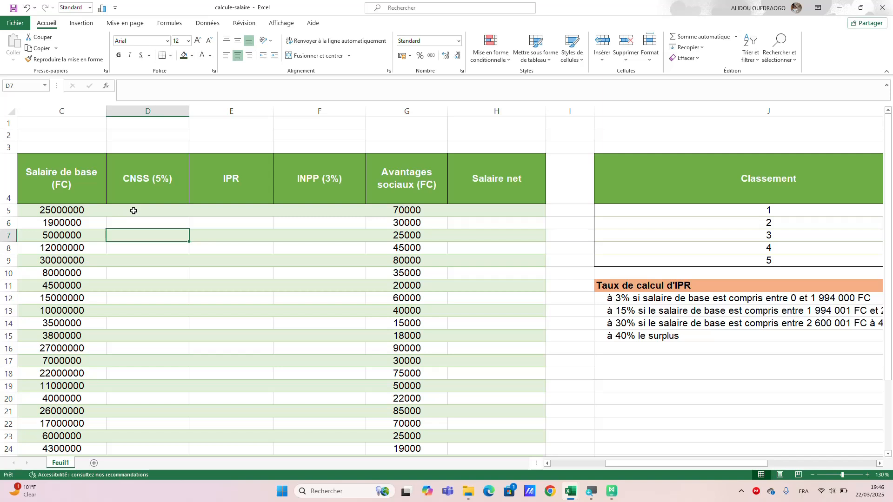
click(134, 211)
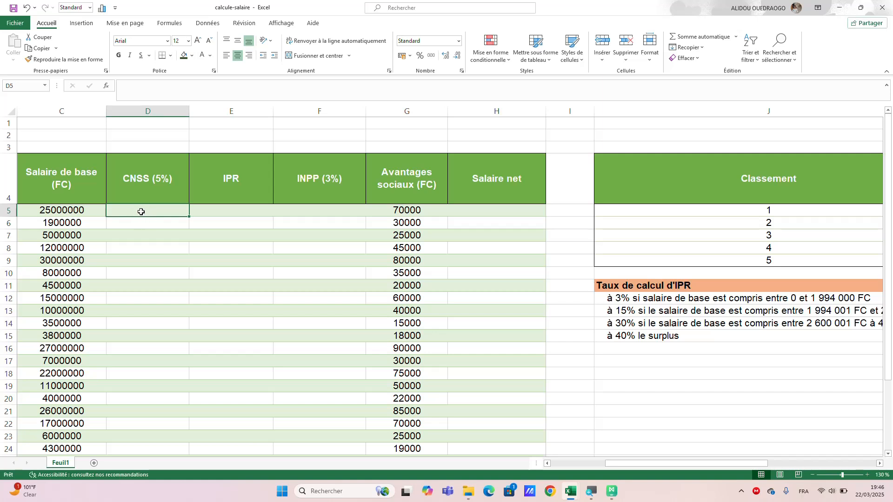
text(=)
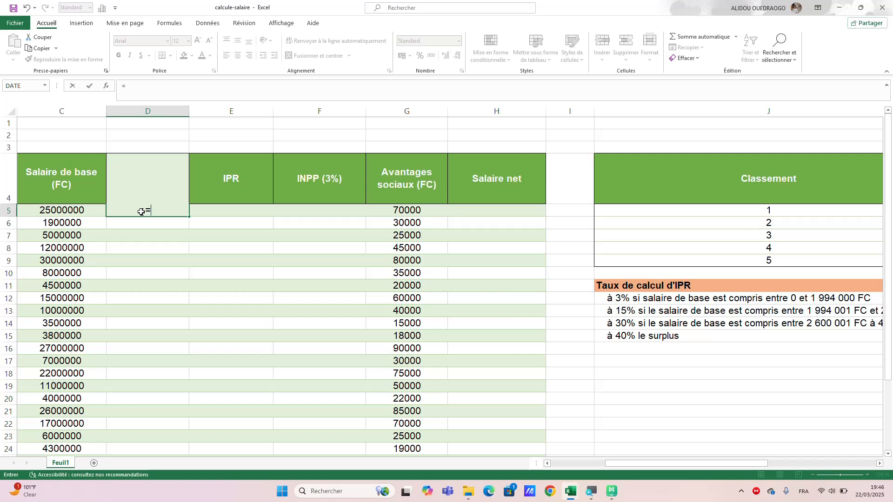
click(68, 212)
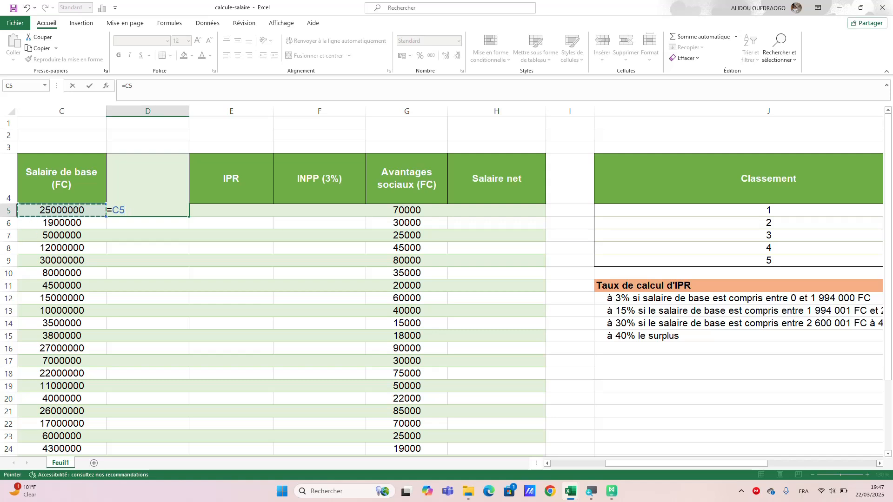
text(*5/100)
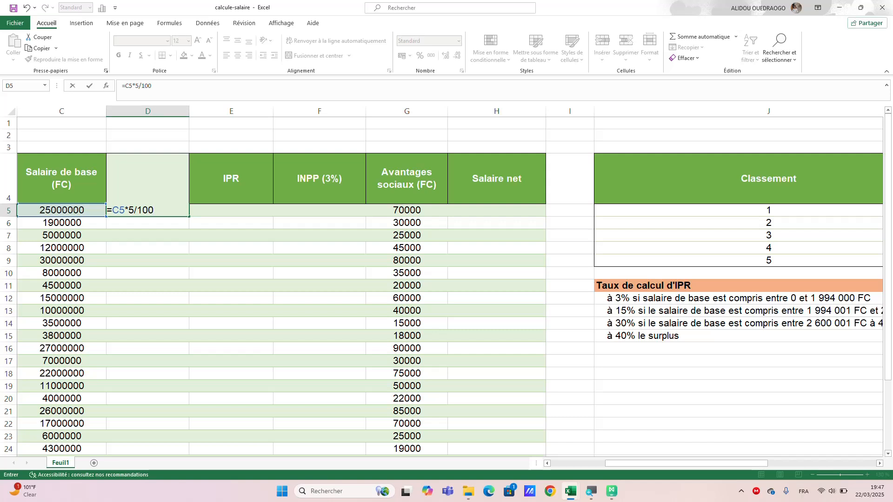
key(Return)
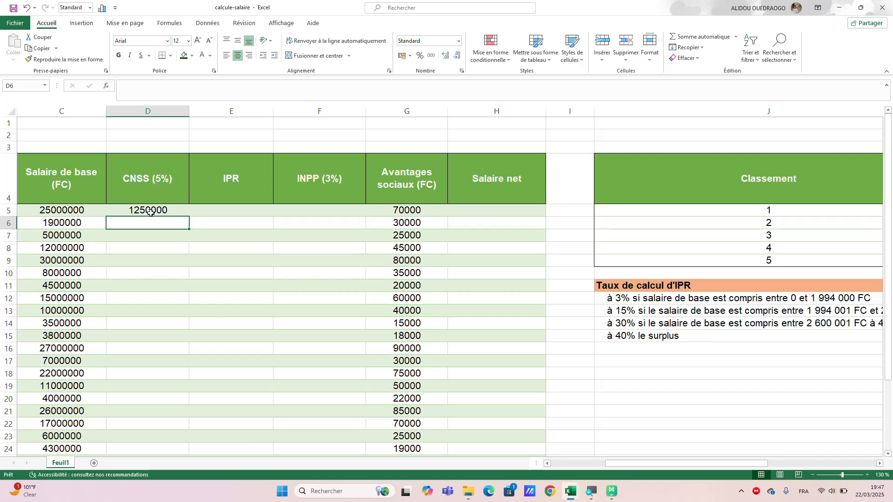
click(143, 211)
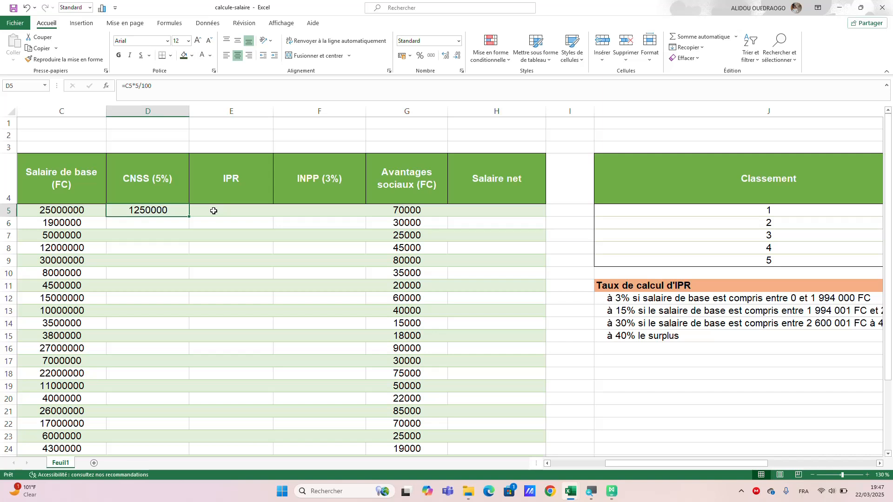
click(213, 211)
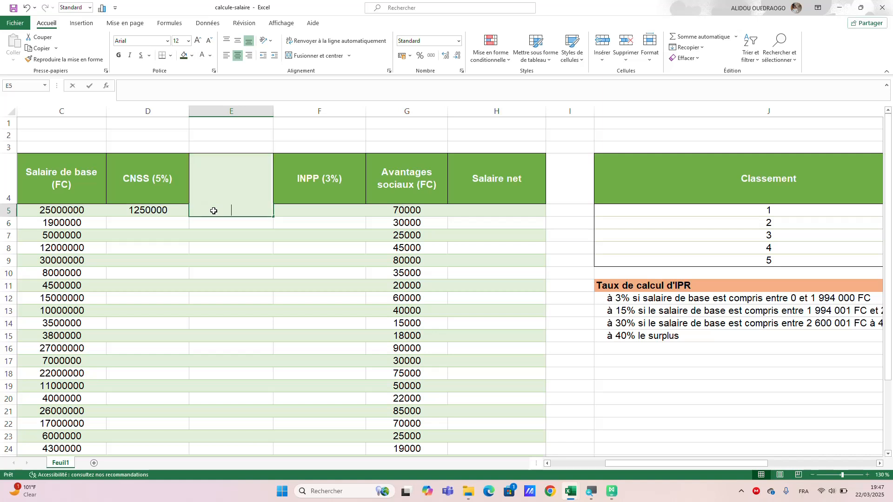
text(=)
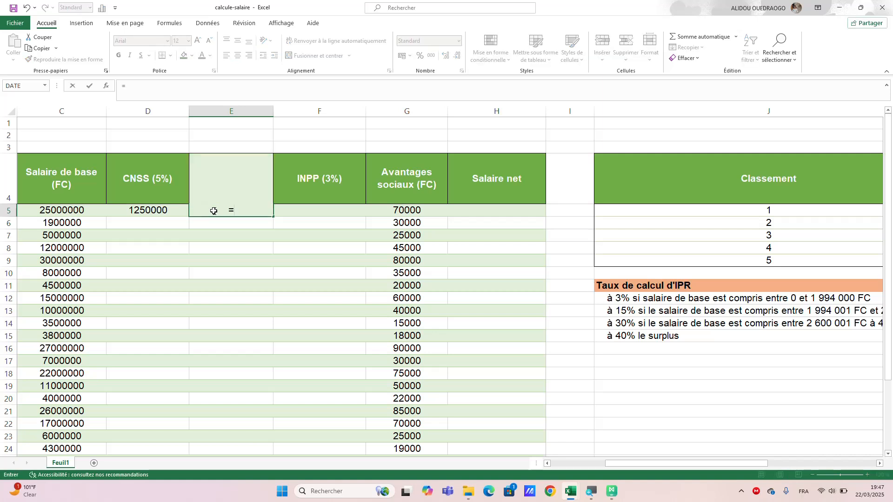
text(si)
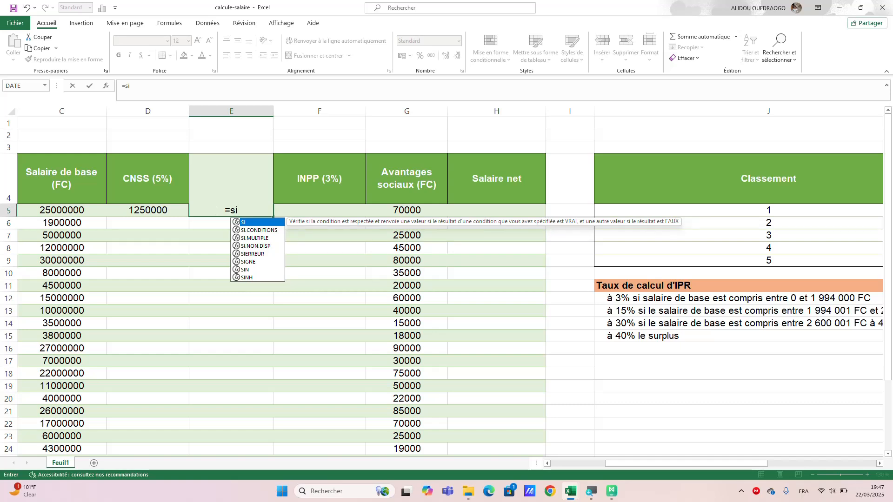
key(Escape)
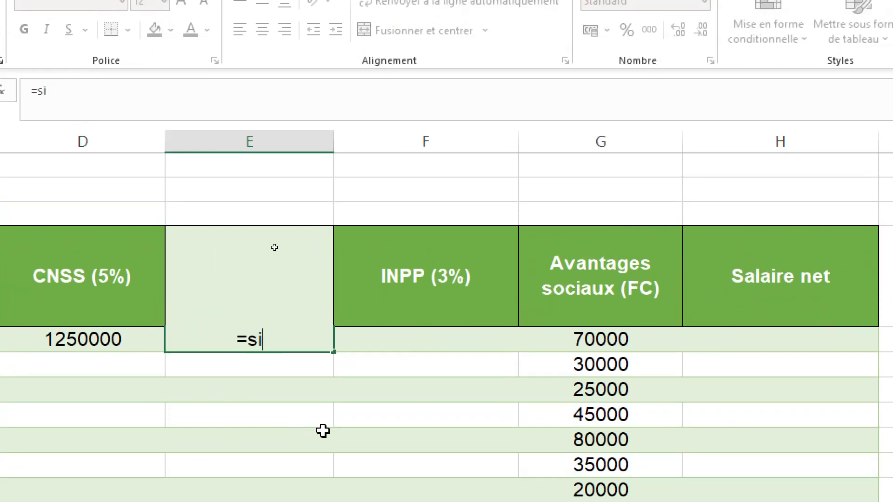
click(56, 90)
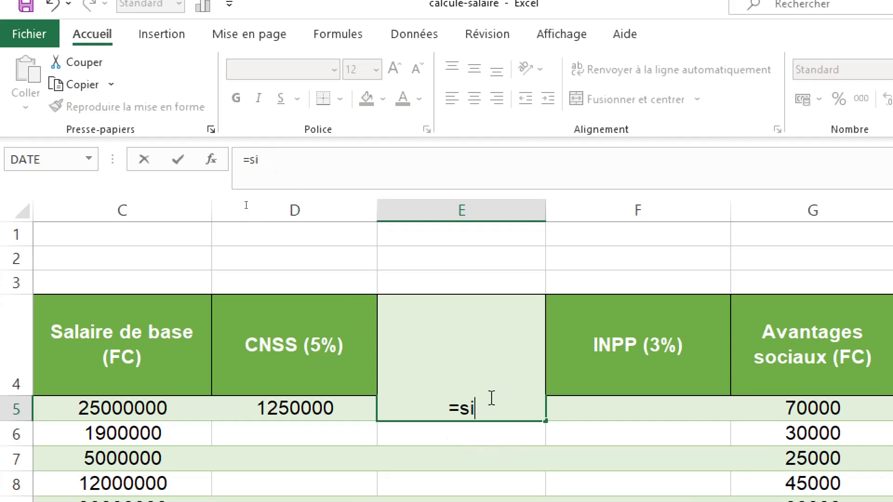
key(BackSpace)
key(BackSpace)
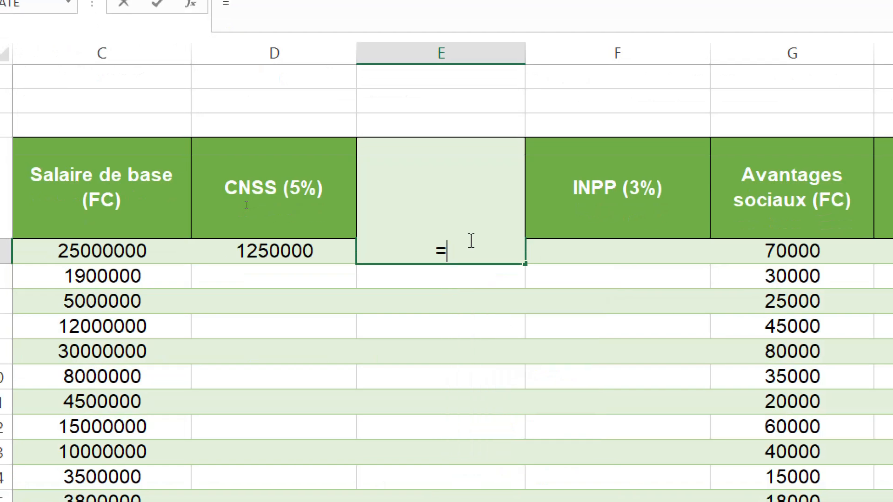
key(BackSpace)
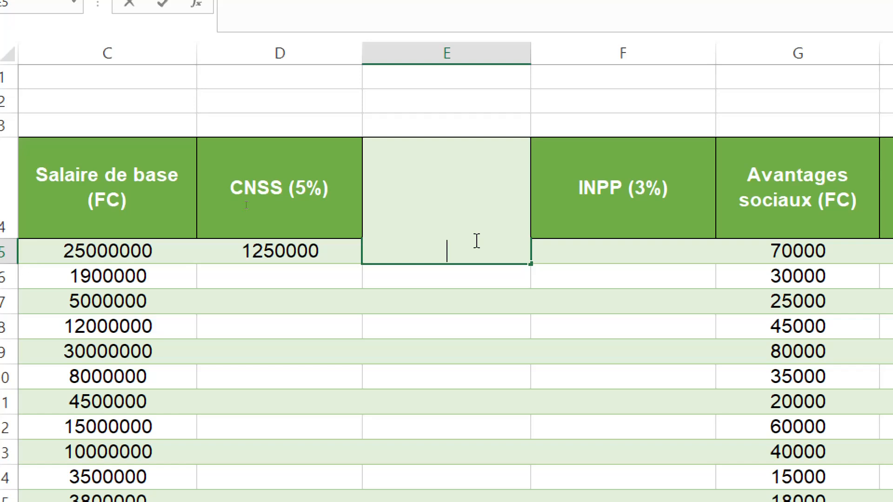
Start an SI formula in E5 for the first employee's IPR with the logical test C5>43200000.
text(=s)
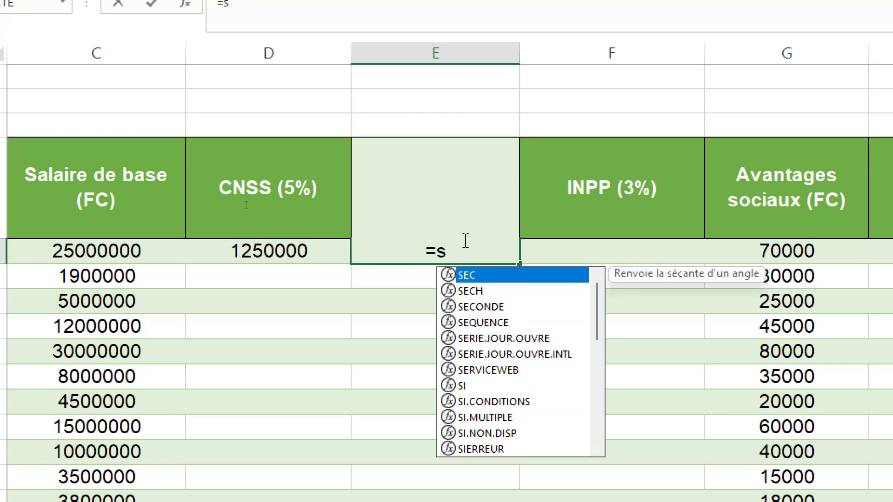
click(467, 389)
double_click(467, 390)
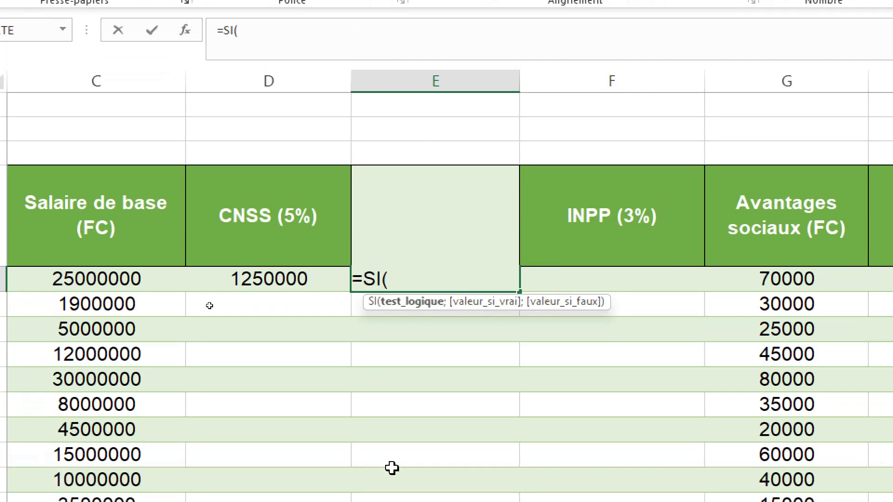
click(269, 37)
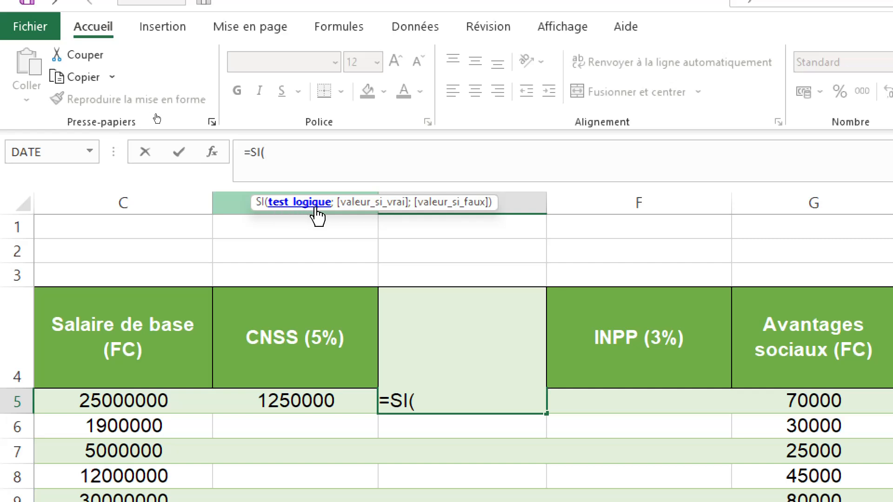
click(133, 402)
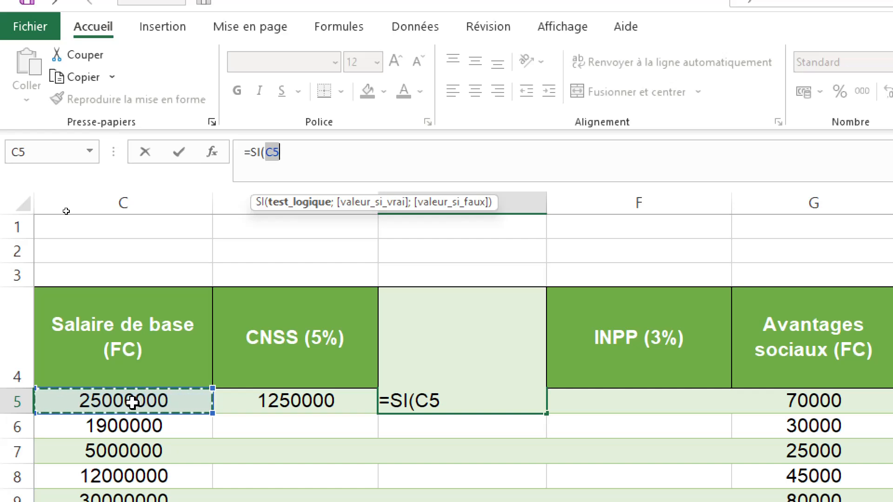
text(>)
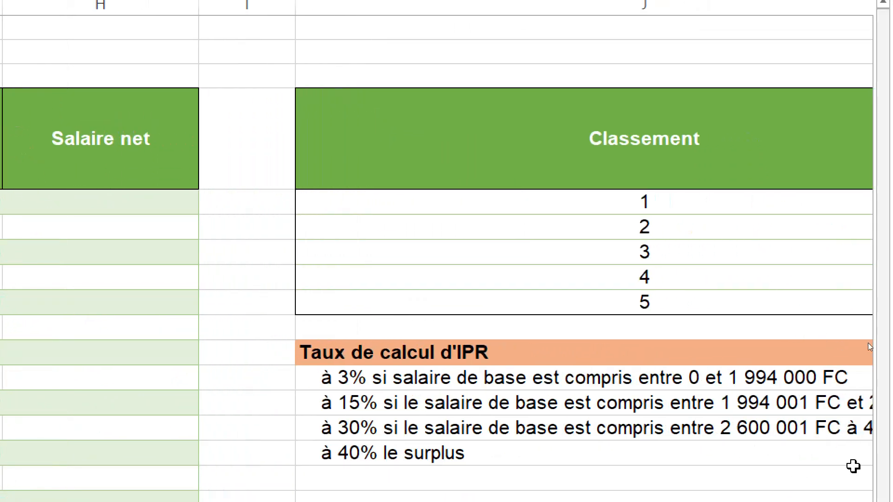
scroll(822, 428, right, 5)
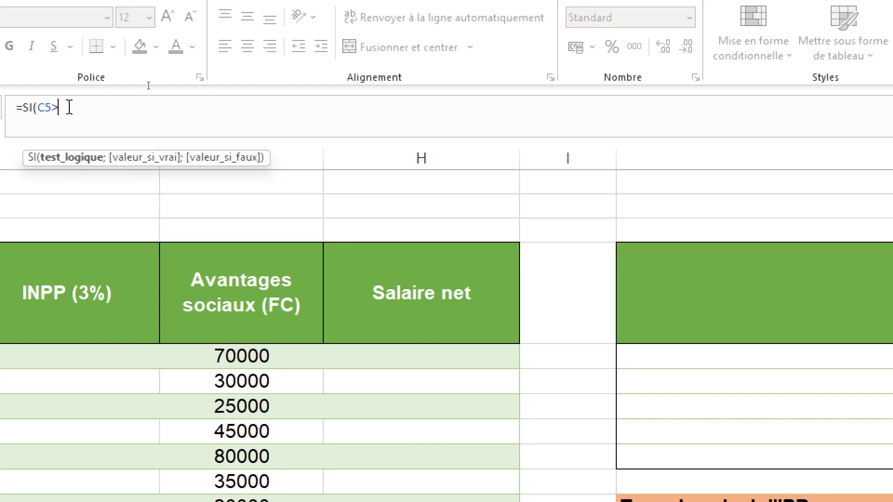
text(43)
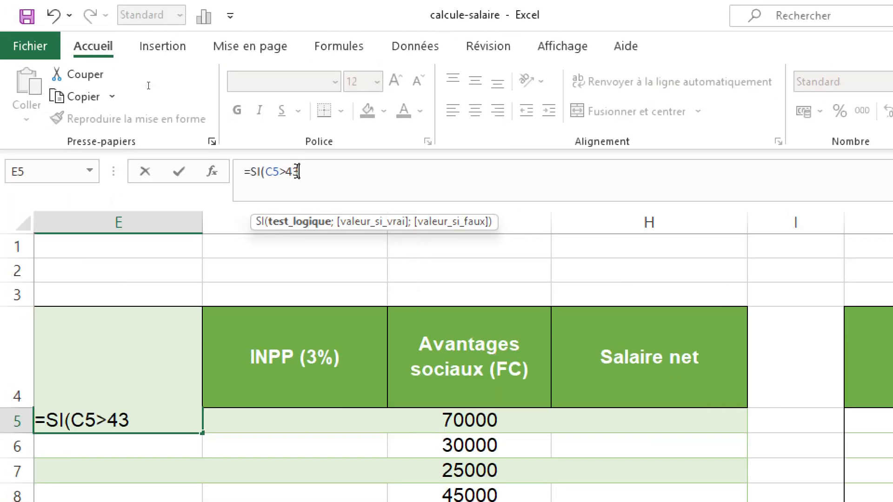
text(200000)
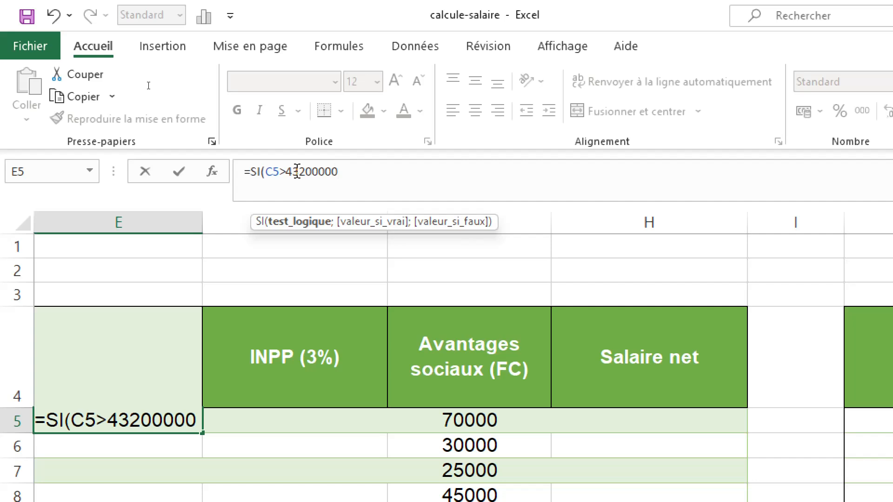
Set the value-if-true of the first SI in E5 to C5*40/100.
text(;)
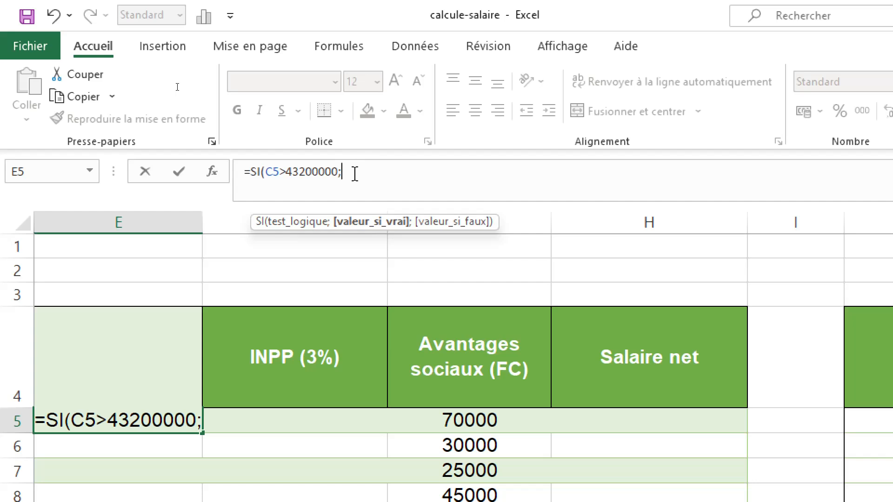
text(C5)
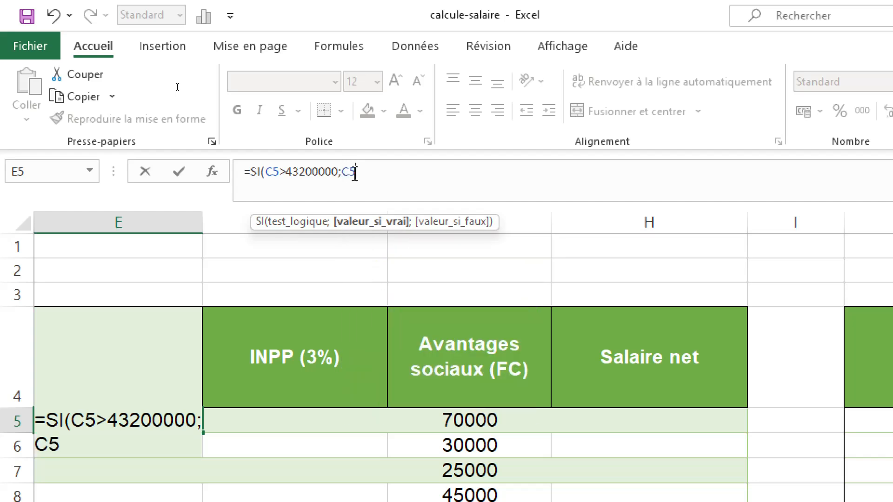
text(*40)
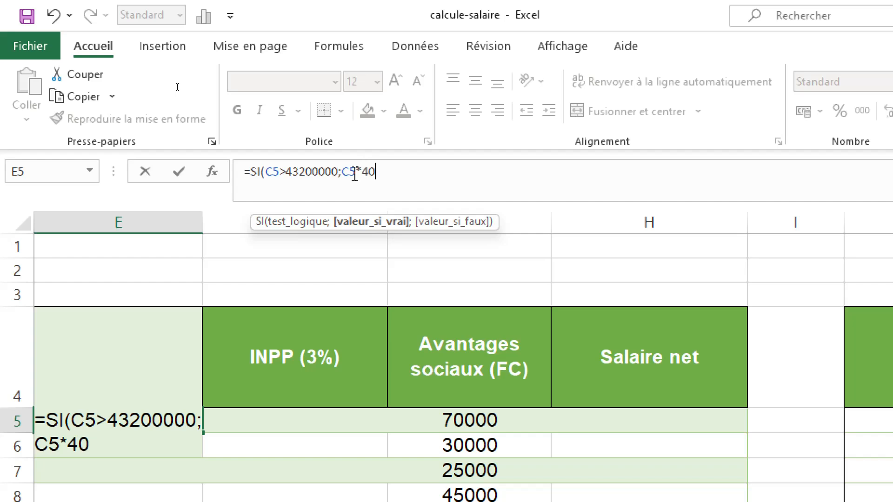
text(/100)
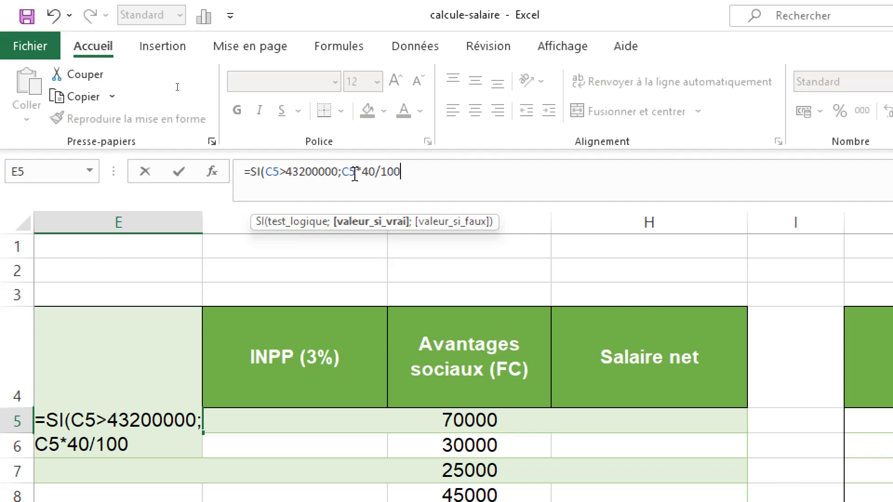
text(;)
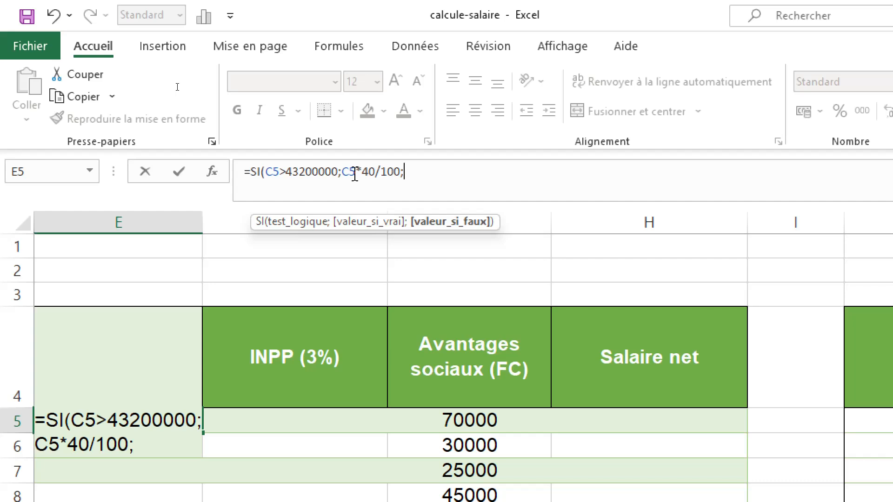
text(si)
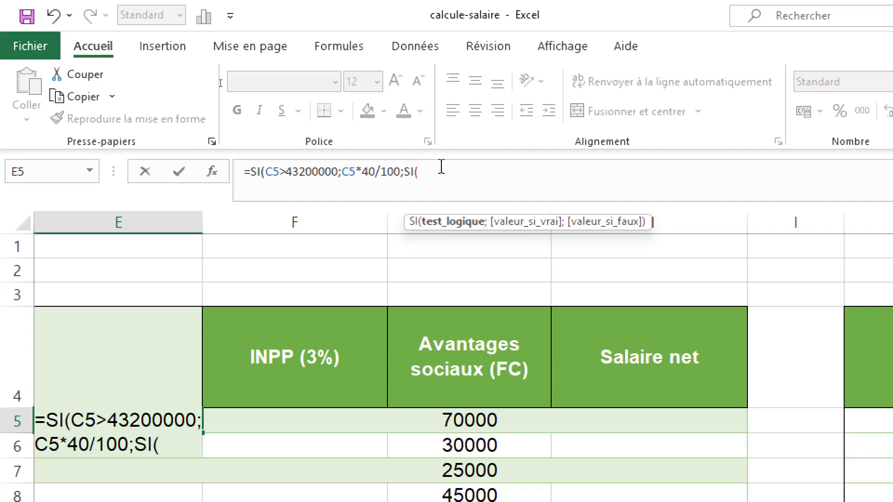
Nest a second SI as the value-if-false in the E5 formula, with the test C5>2600000.
text(C5)
text(>)
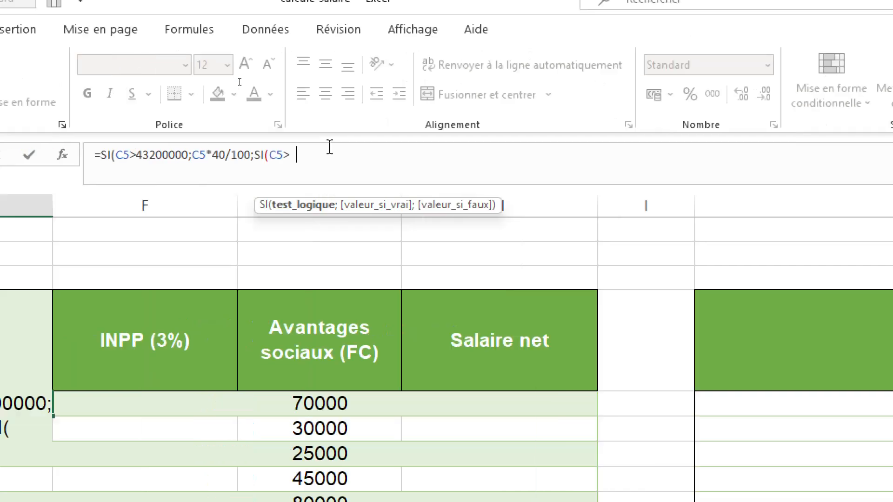
text(2600)
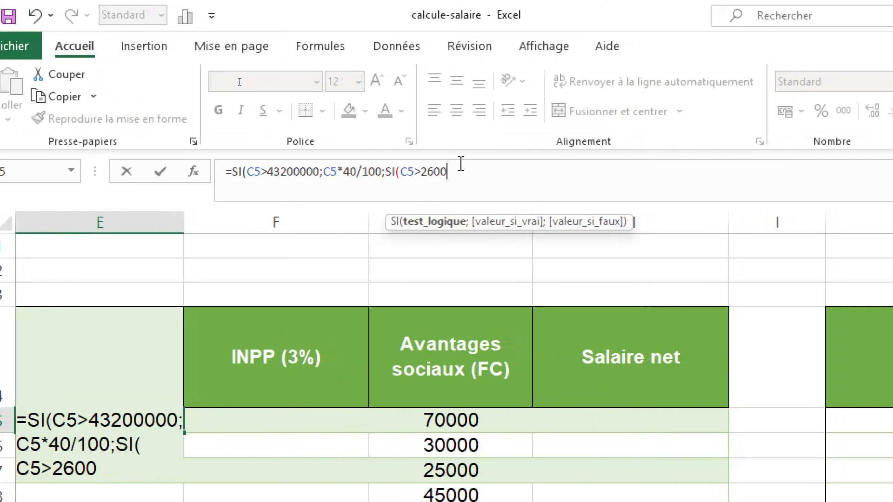
text(000)
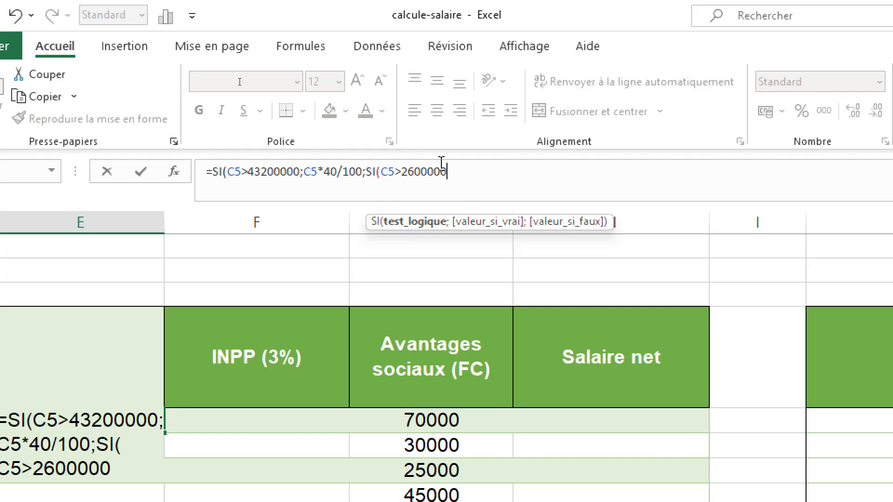
text(;)
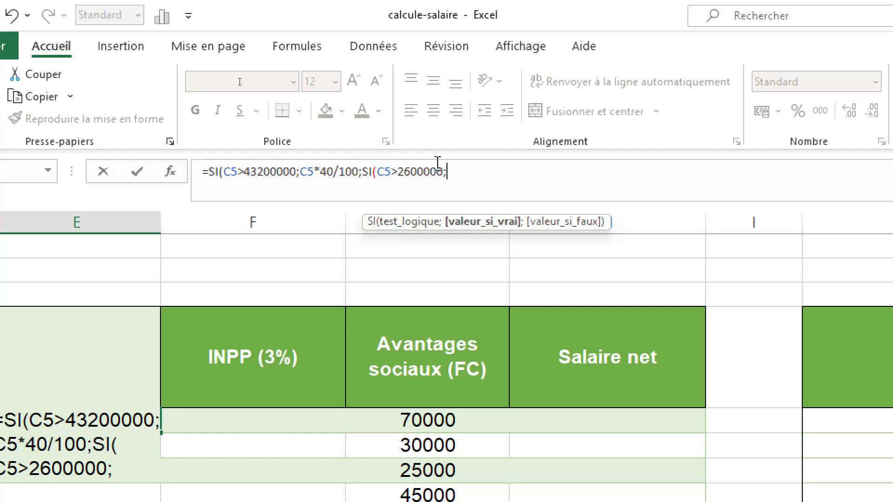
text(C5)
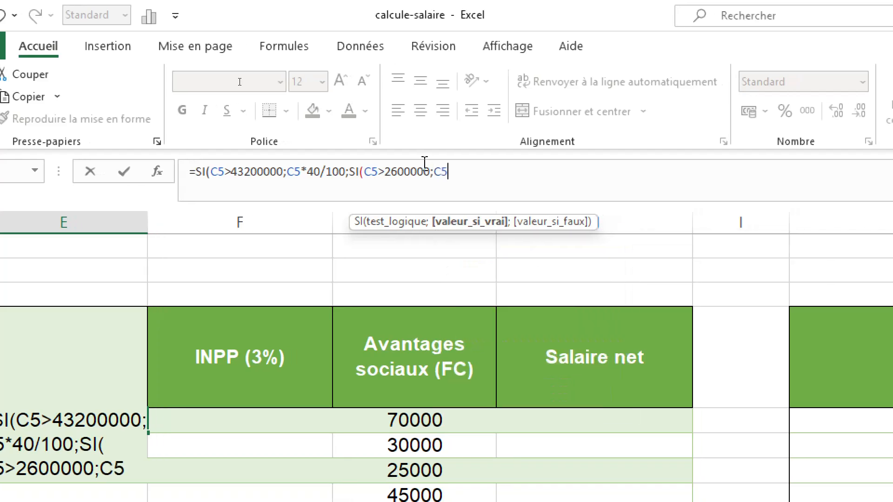
text(*)
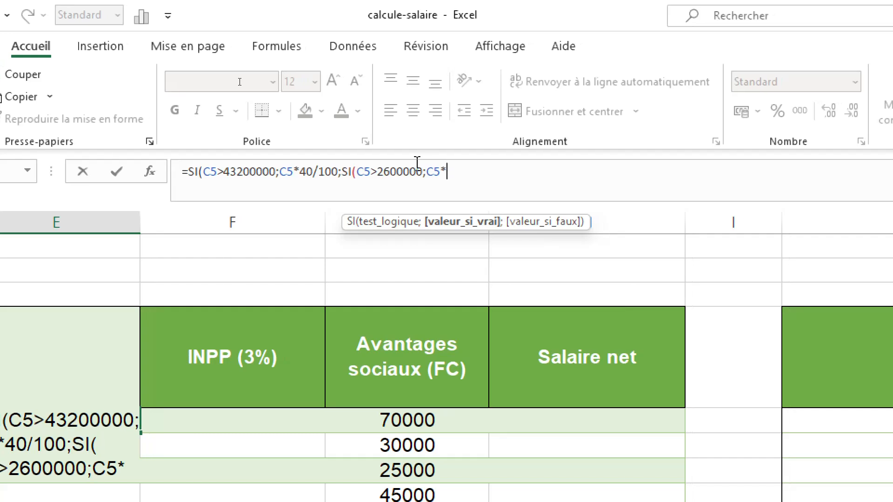
text(30)
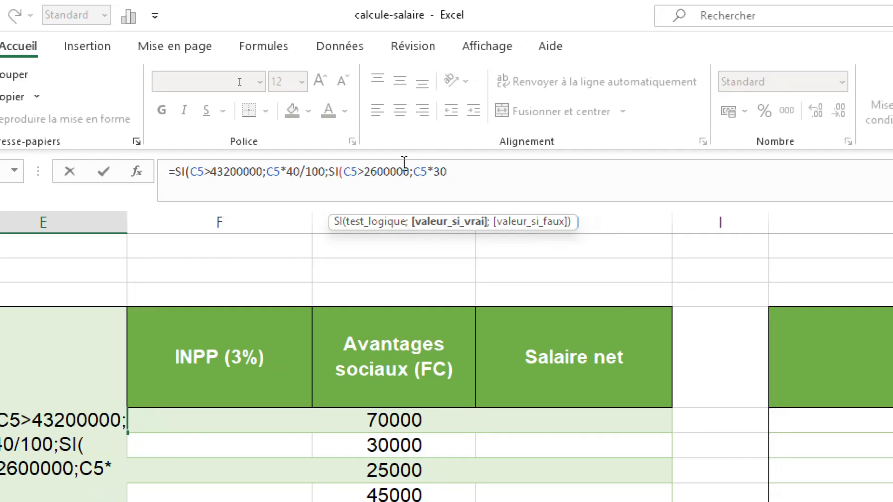
text(/)
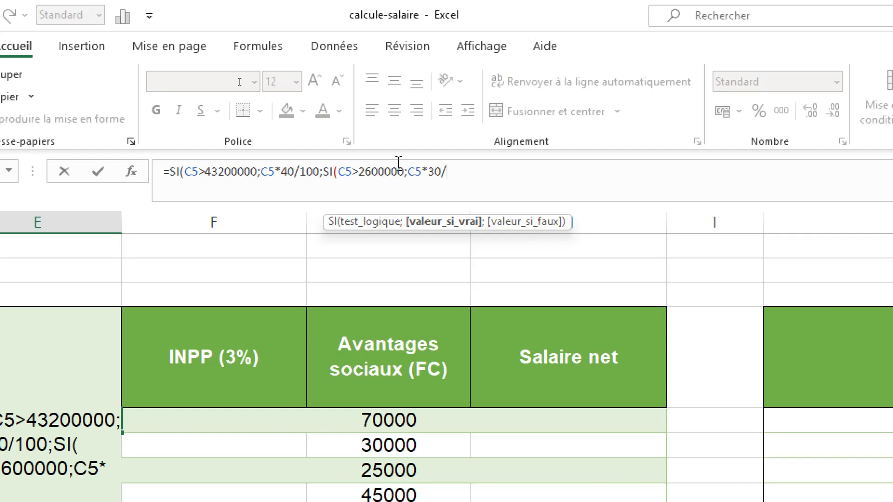
text(100)
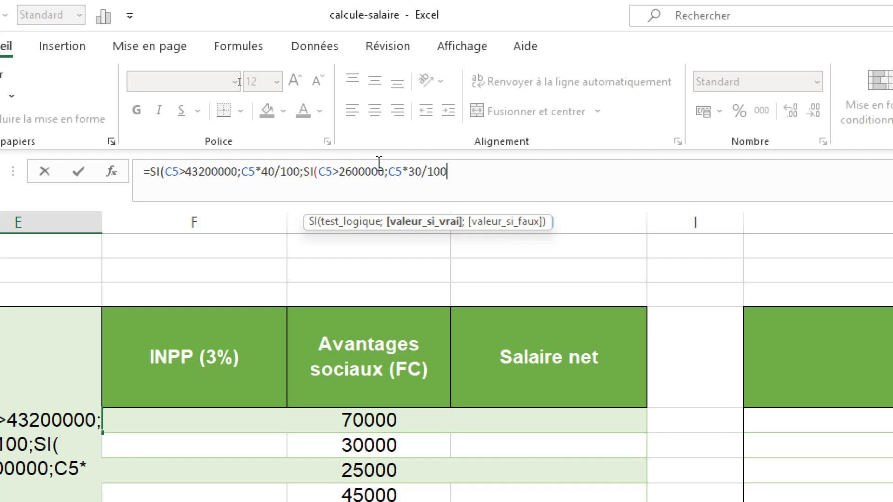
Nest a third SI as the second one's value-if-false in the E5 formula, with the test C5>1994000.
text(;)
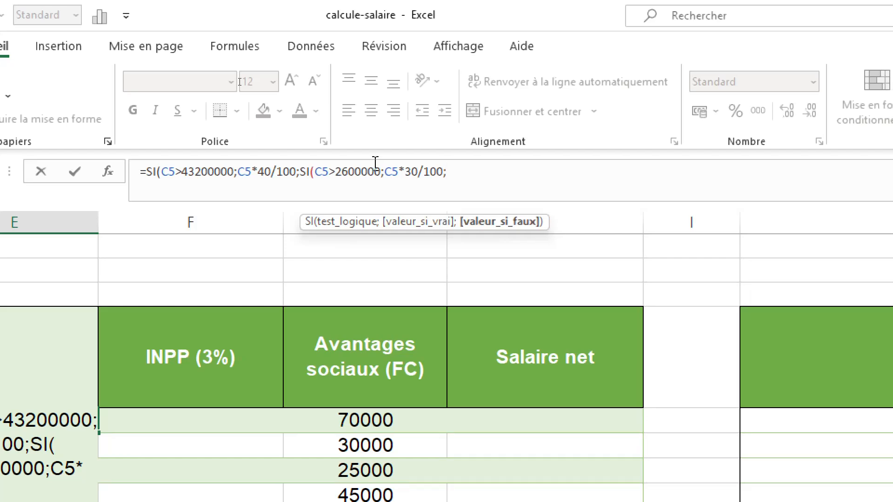
text(si)
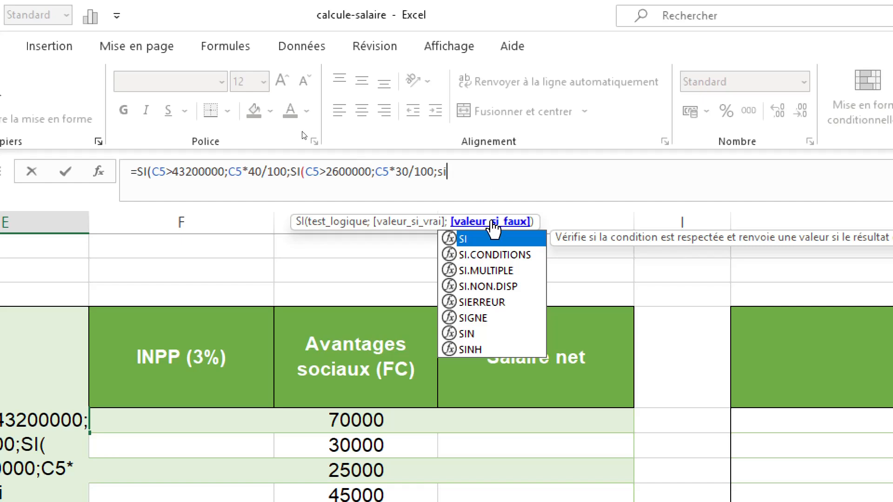
double_click(489, 237)
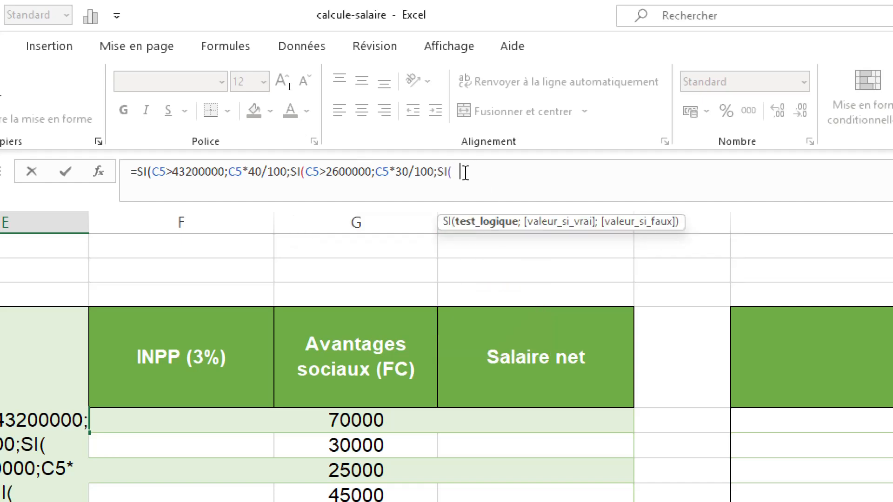
text(C5)
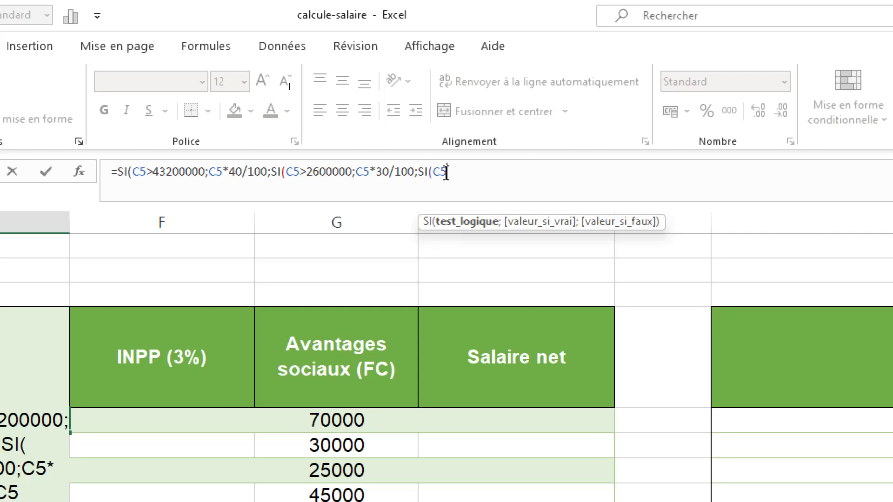
text(*)
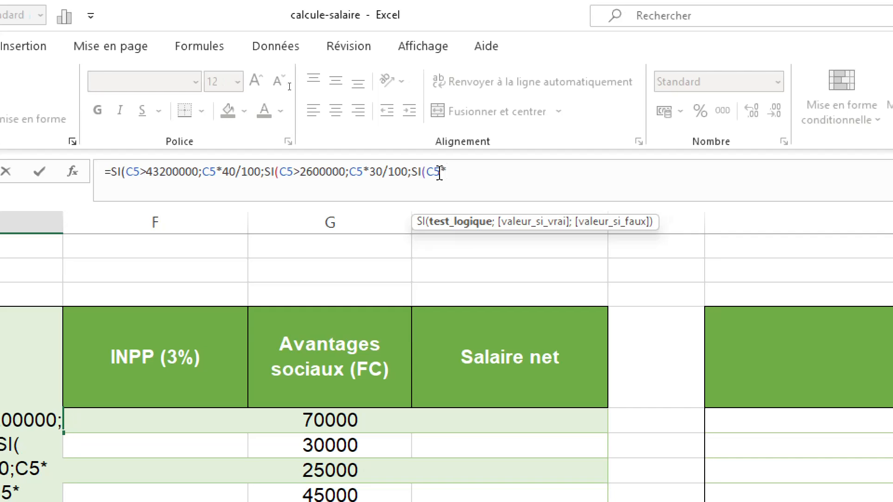
key(BackSpace)
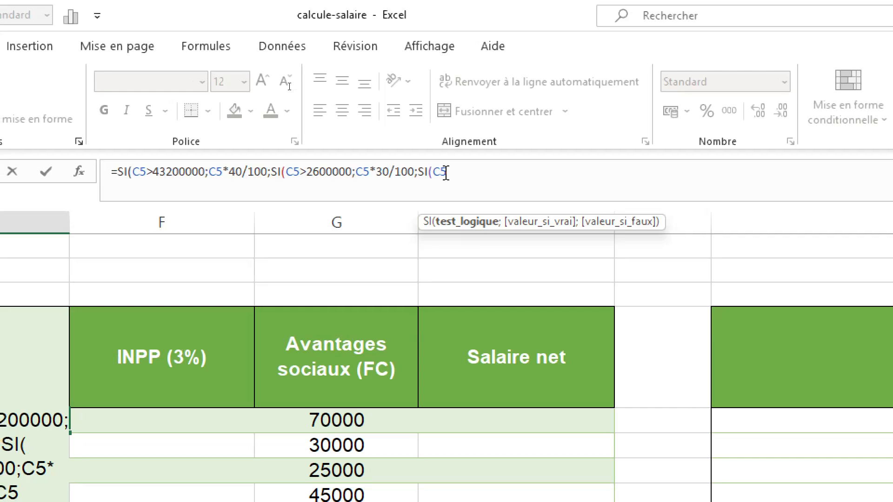
text(>)
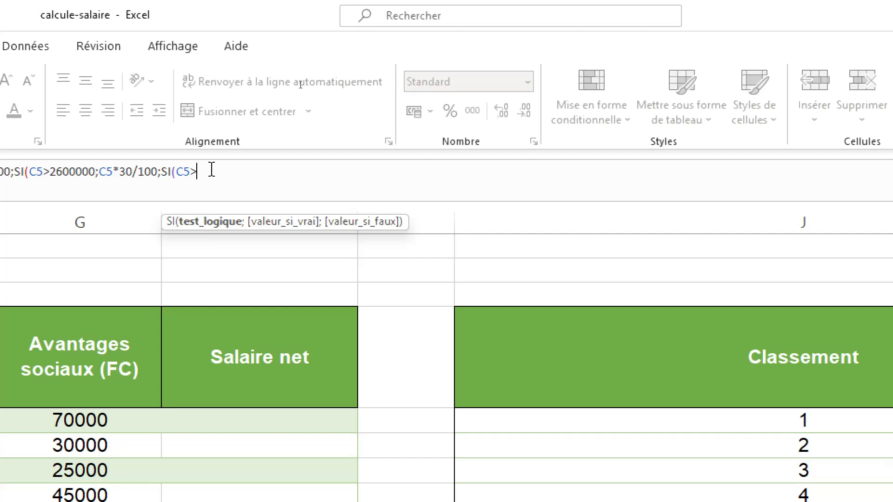
text(1944)
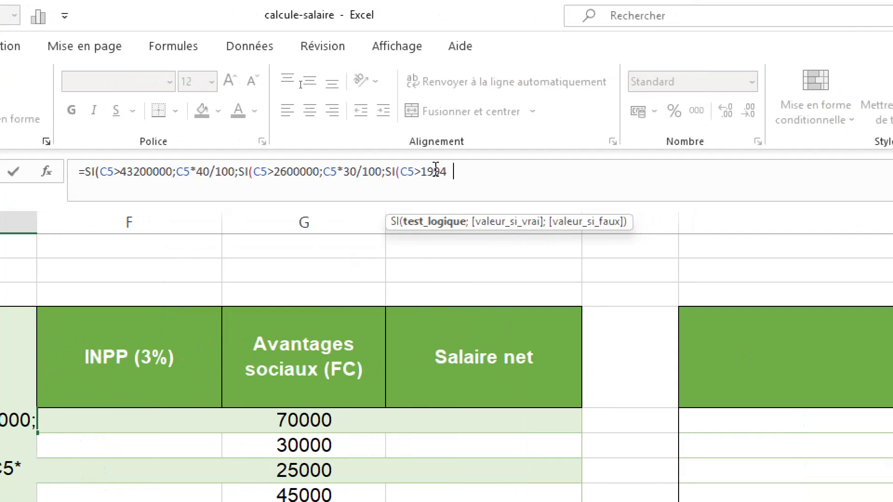
text(000)
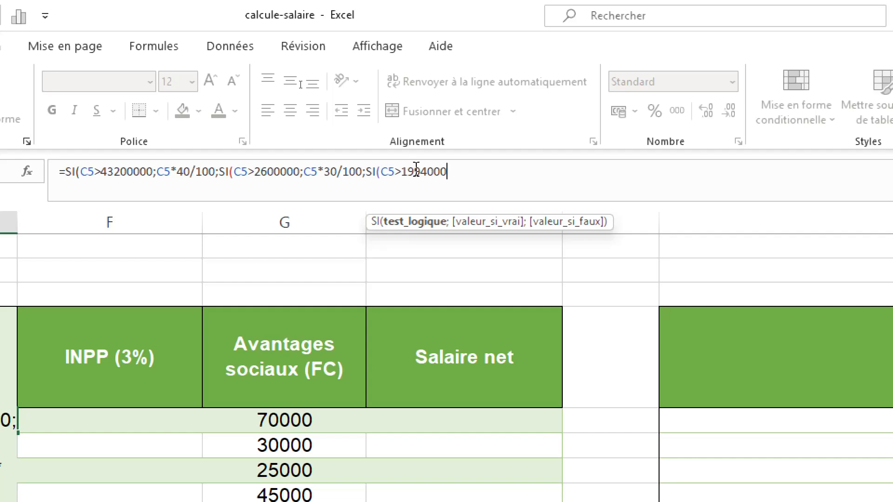
text(;)
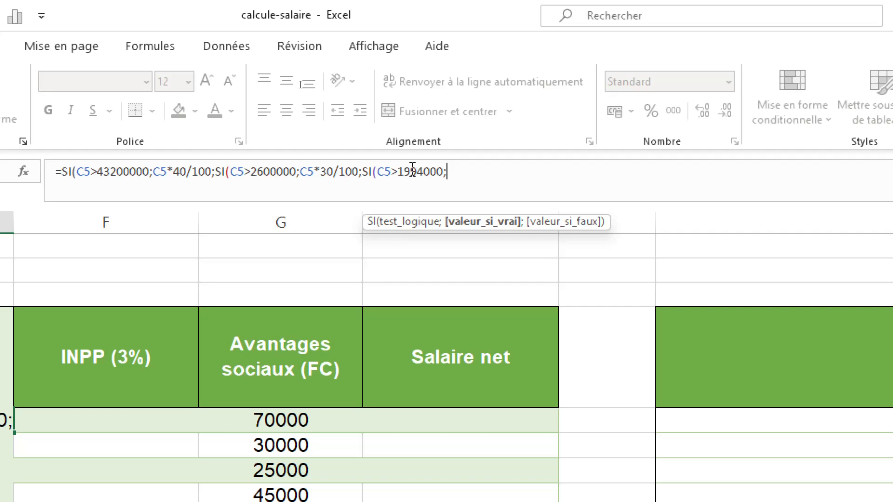
Set the value-if-true of the third, innermost SI in the E5 formula to C5*15/100.
text(C5*)
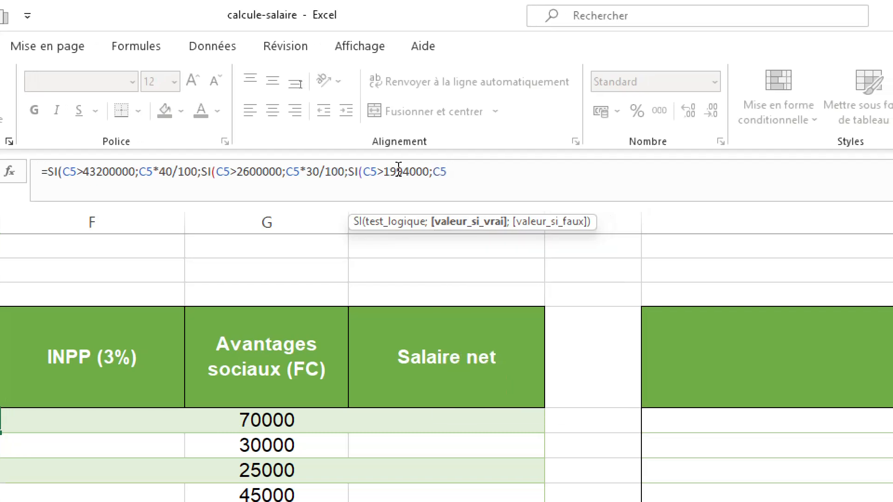
text(15/10)
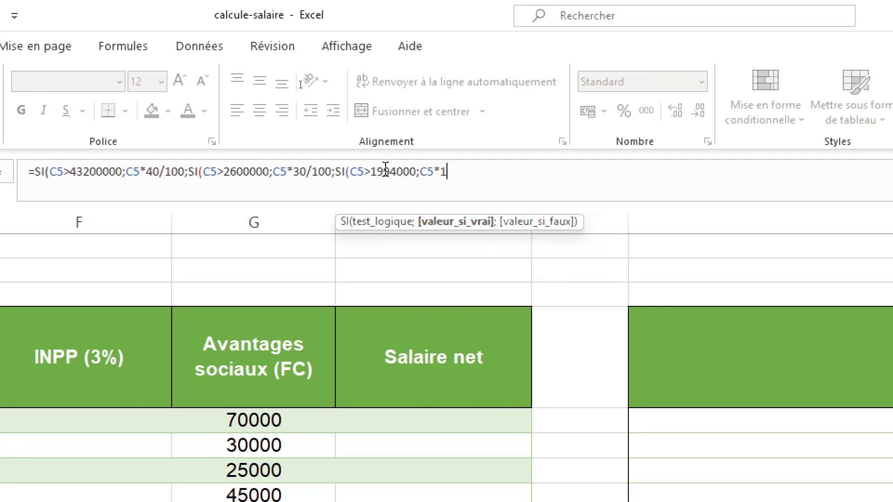
text(0)
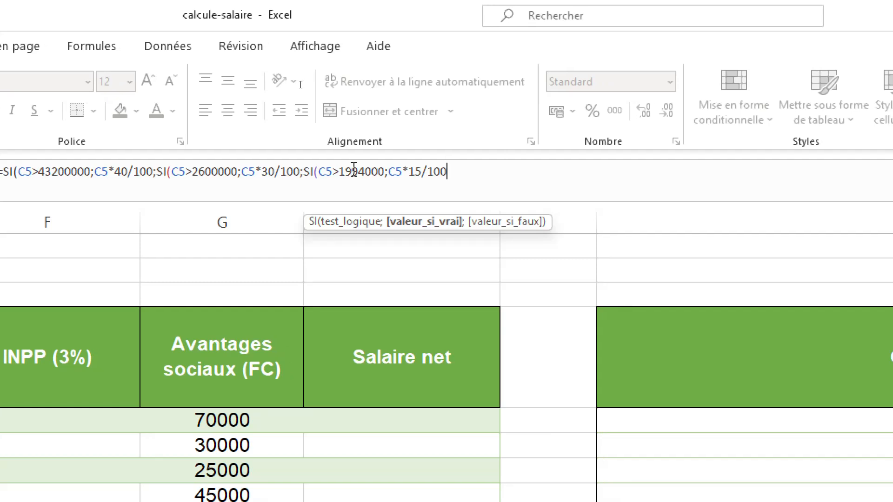
text(;)
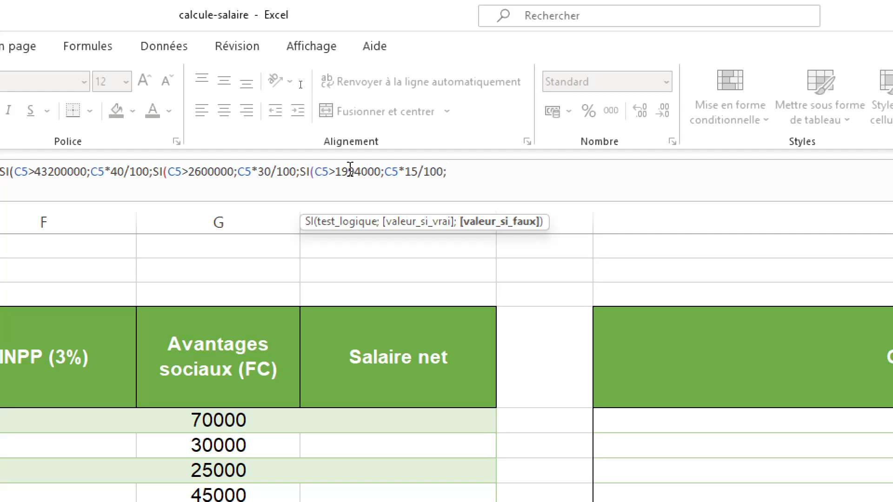
text(C5)
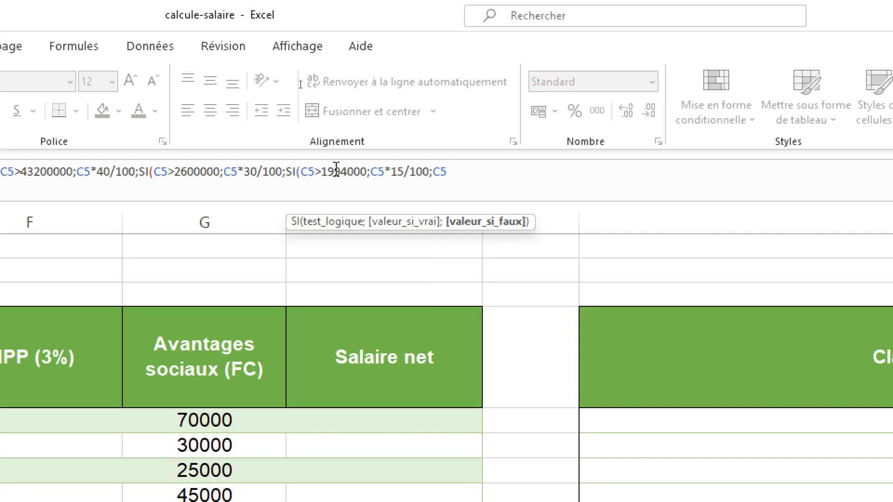
text(*)
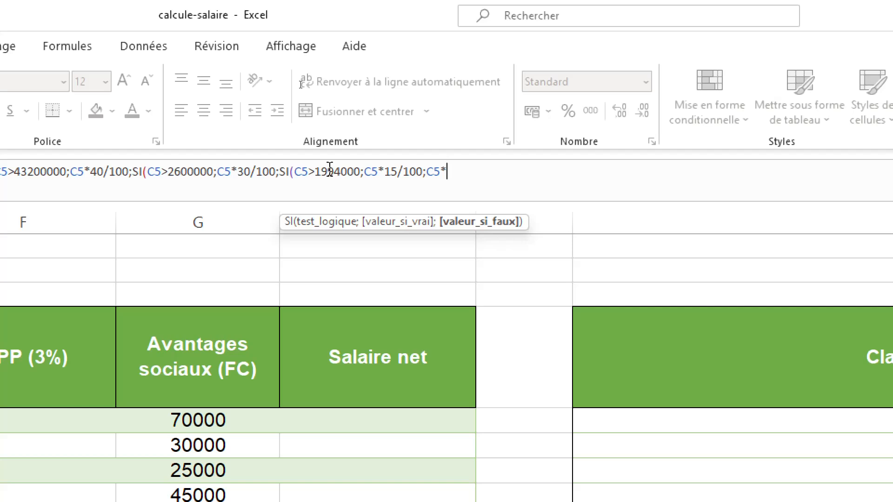
Set the value-if-false of the third SI in the E5 formula to C5*3/100.
text(3)
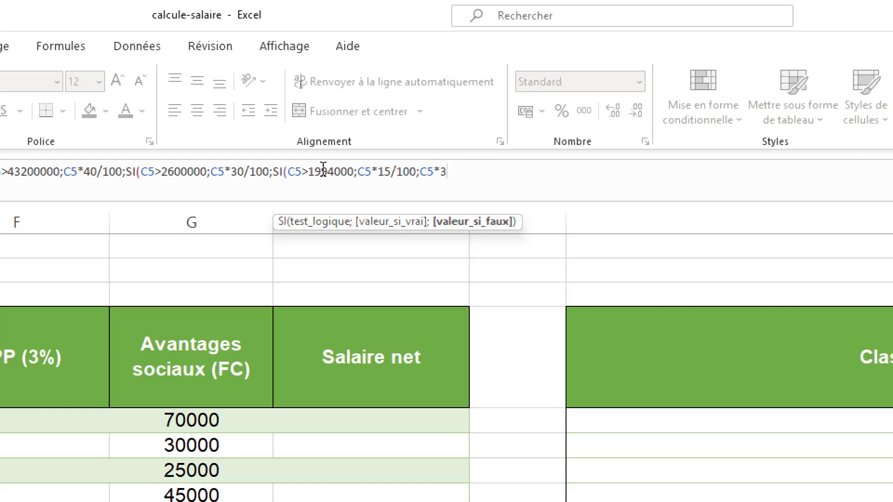
text(/100)
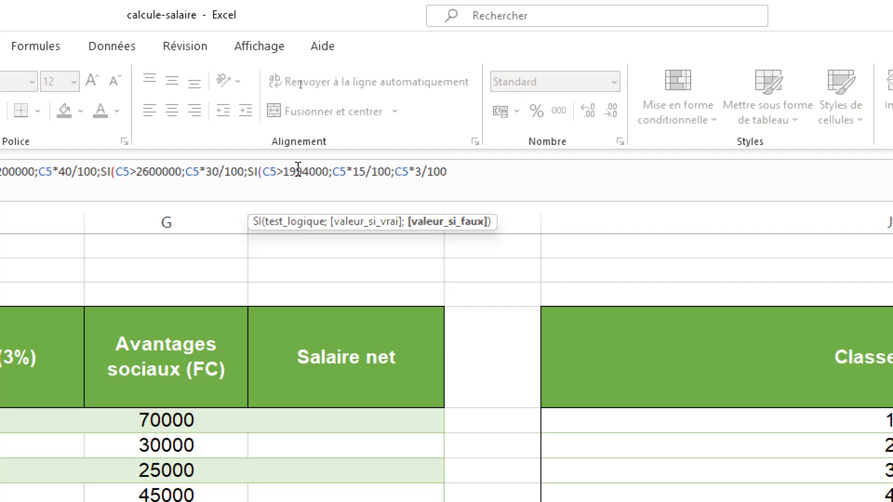
text())
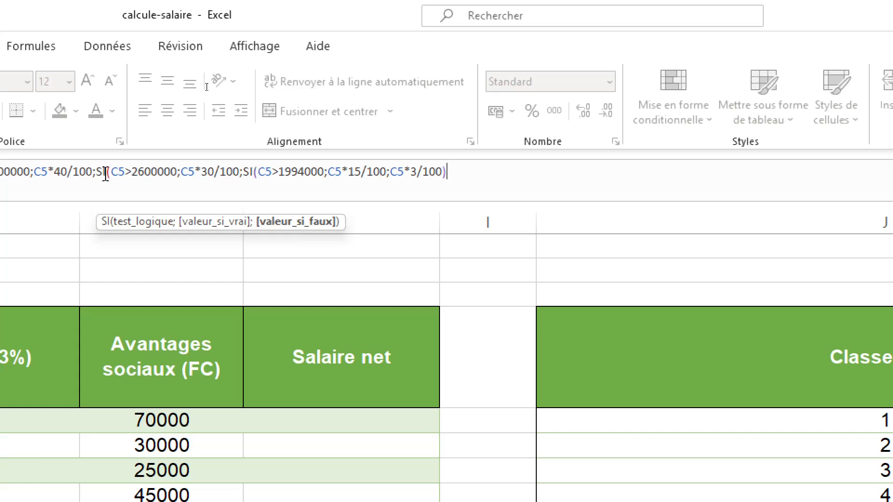
Close all three nested SI functions with parentheses and validate the IPR formula in E5.
text())
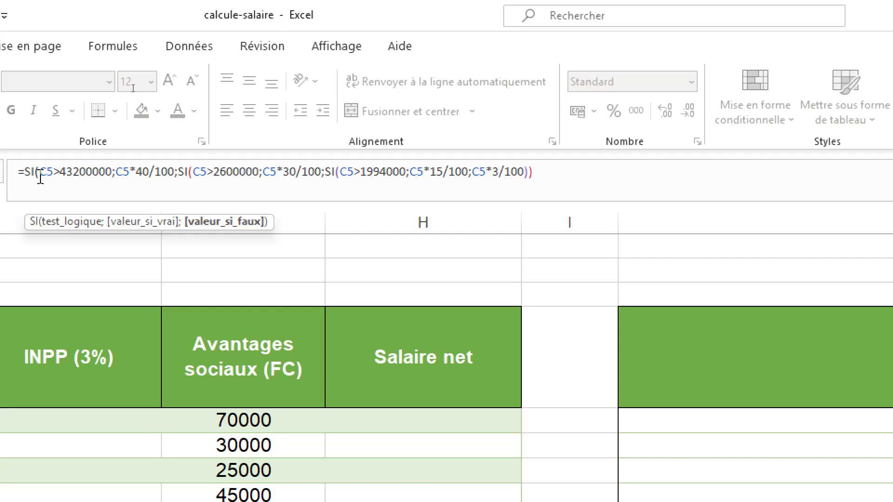
text())
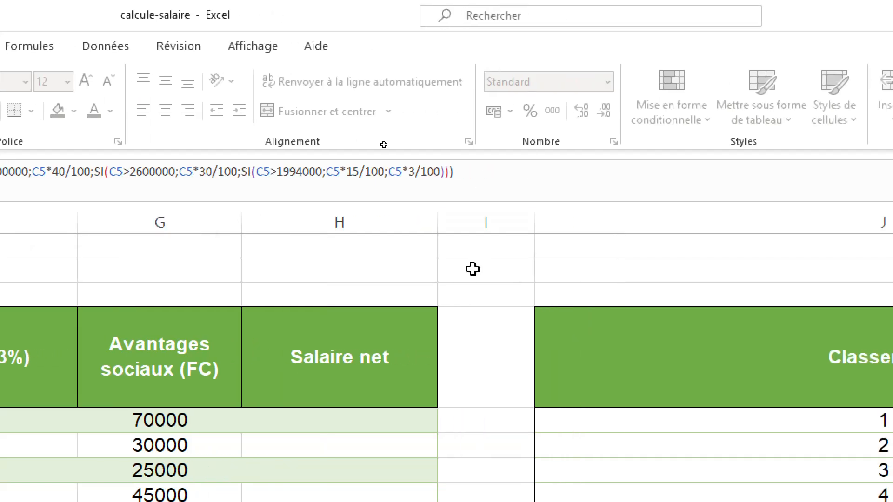
scroll(407, 355, down, 2)
scroll(406, 355, left, 3)
scroll(407, 355, up, 1)
scroll(407, 355, left, 2)
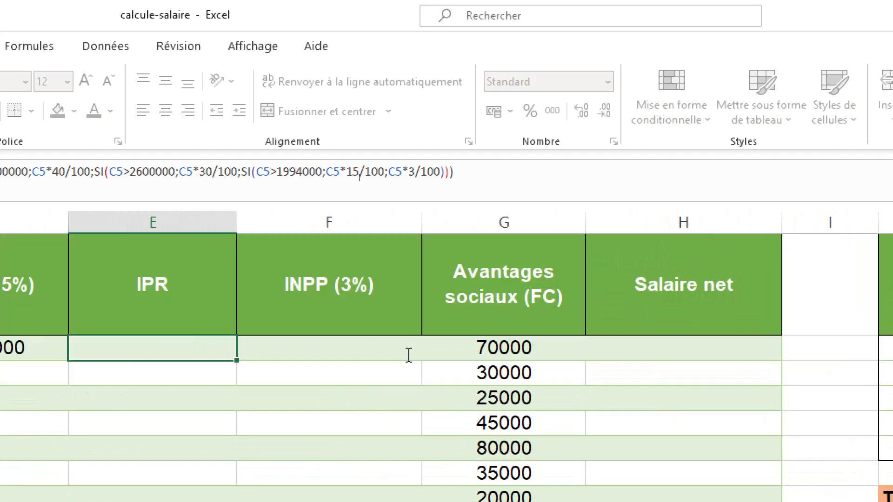
scroll(412, 358, up, 1)
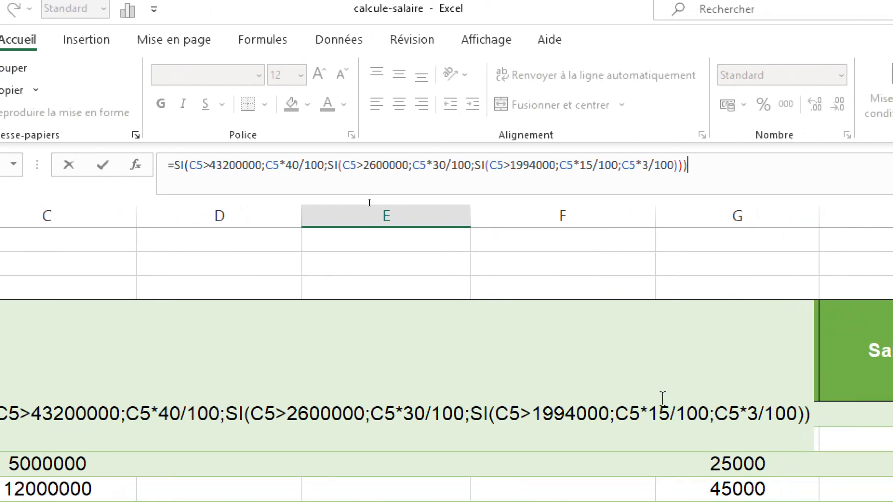
key(Return)
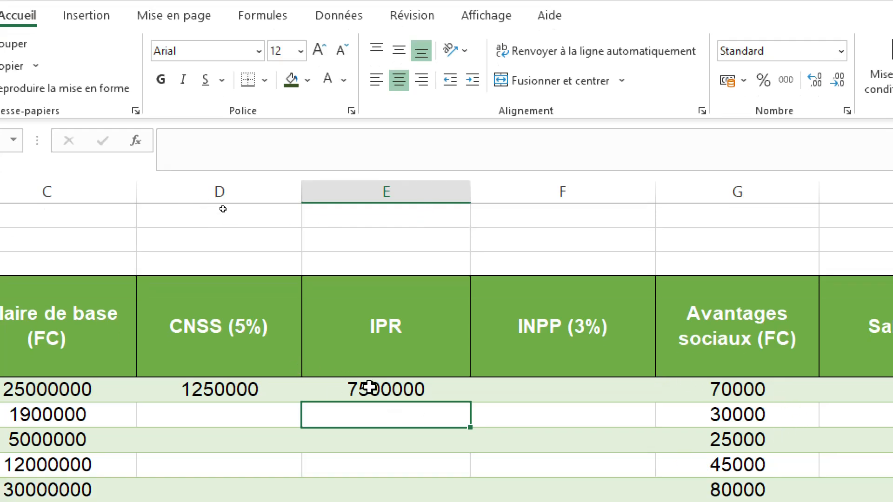
click(372, 414)
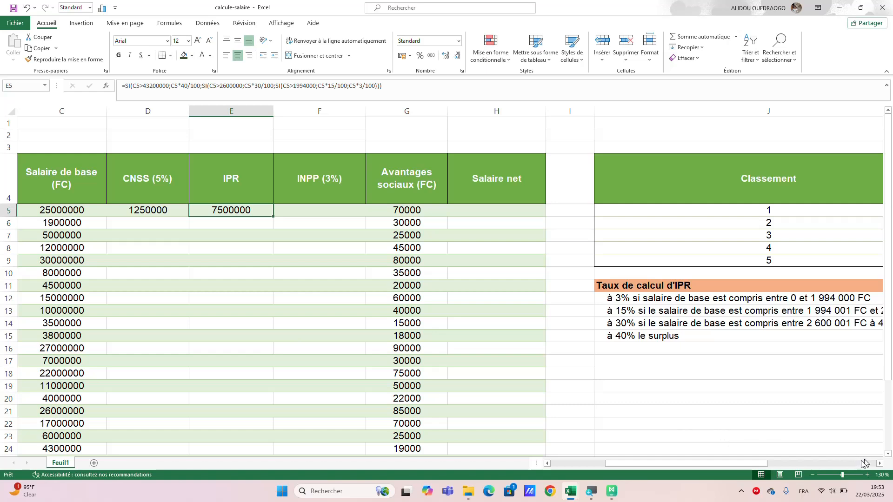
Calculate the first employee's INPP in F5 with the formula =C5*3/100.
click(866, 475)
click(866, 474)
click(866, 475)
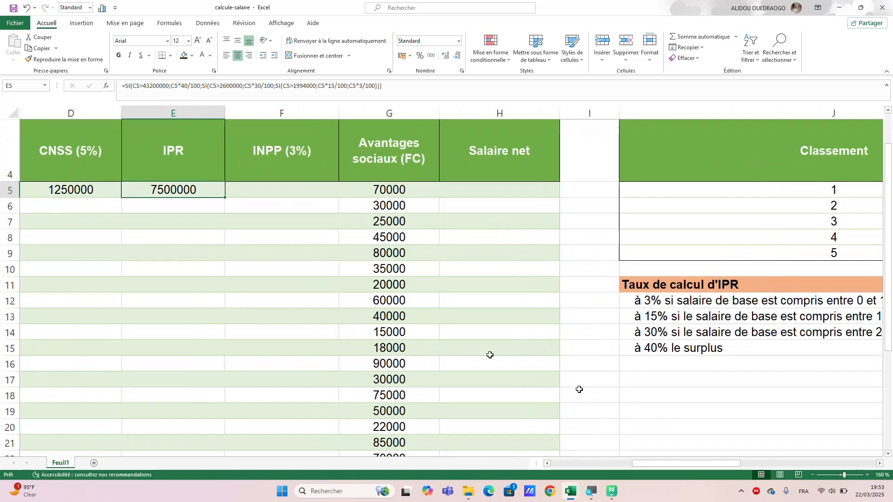
scroll(432, 329, up, 1)
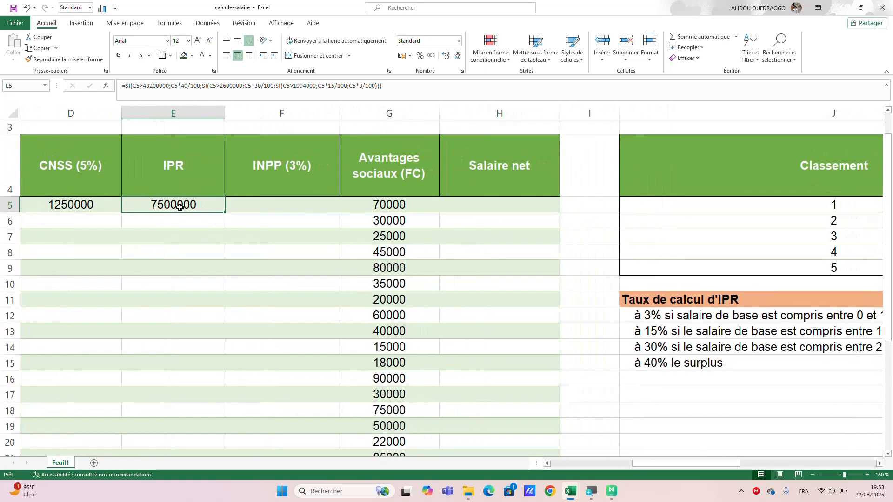
click(254, 205)
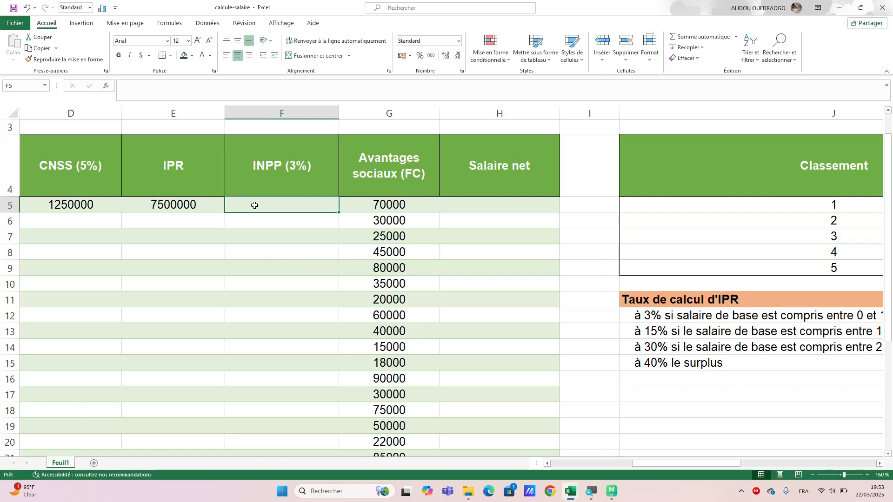
scroll(73, 236, left, 3)
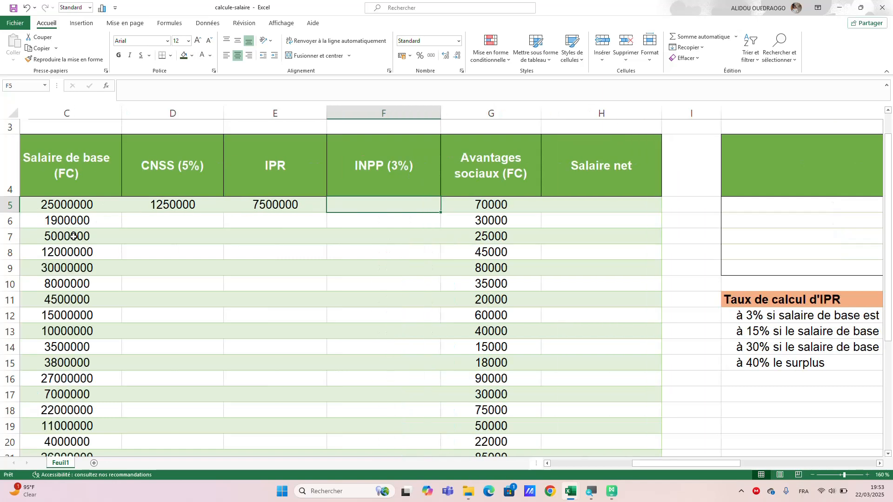
scroll(73, 236, left, 2)
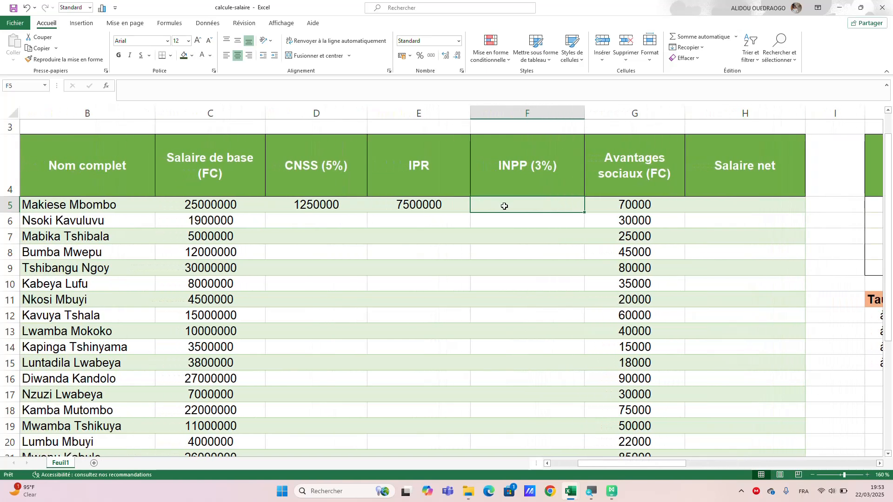
text(=)
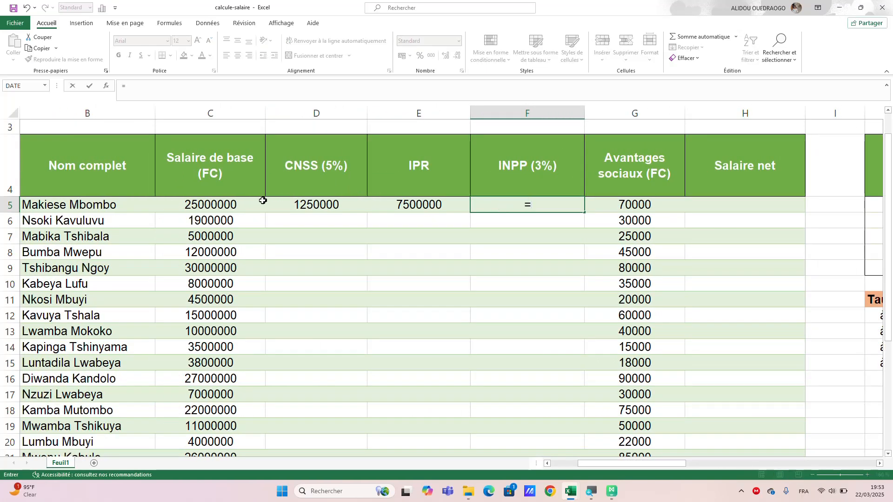
click(240, 209)
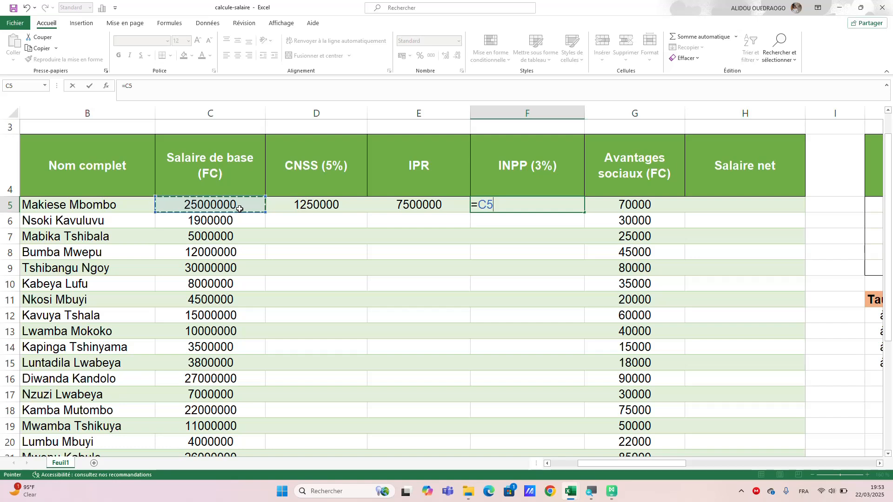
text(*3/)
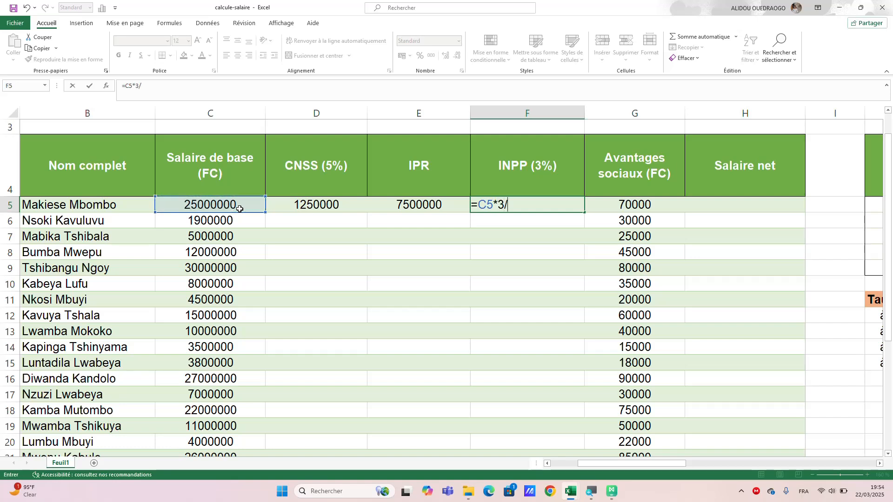
text(4)
text(00)
key(Return)
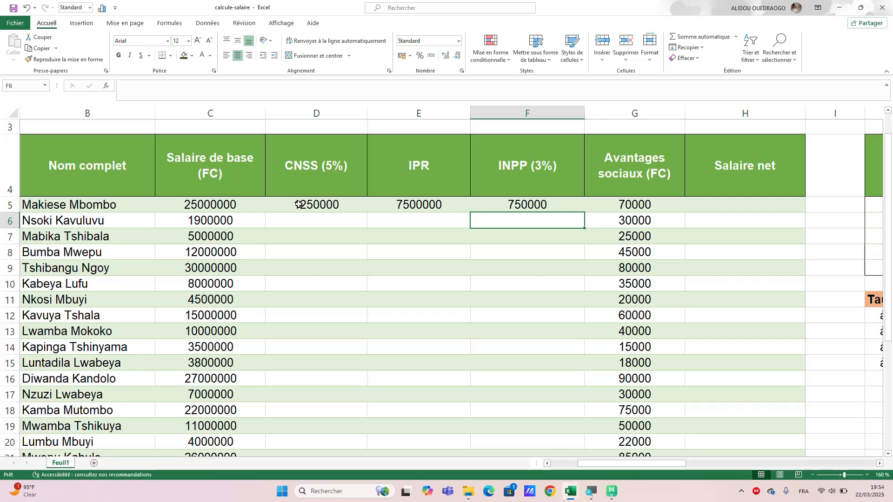
drag(288, 202, 416, 202)
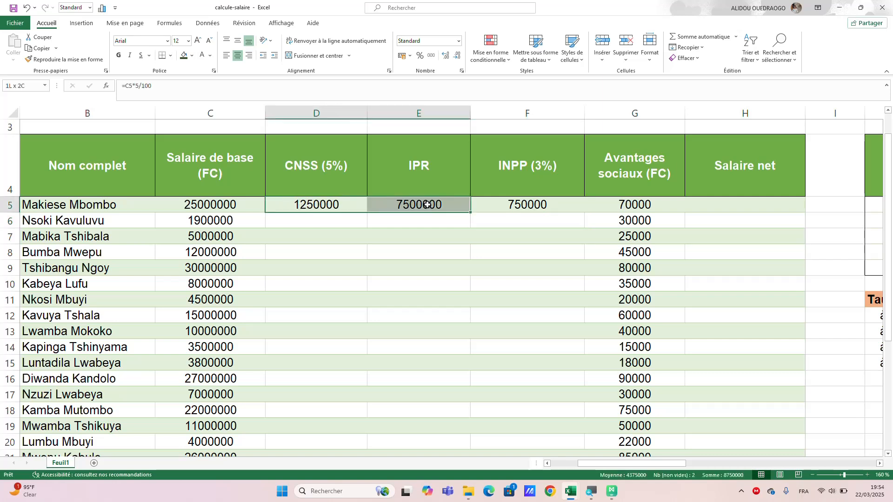
click(344, 217)
drag(324, 206, 409, 209)
drag(466, 207, 515, 209)
click(394, 230)
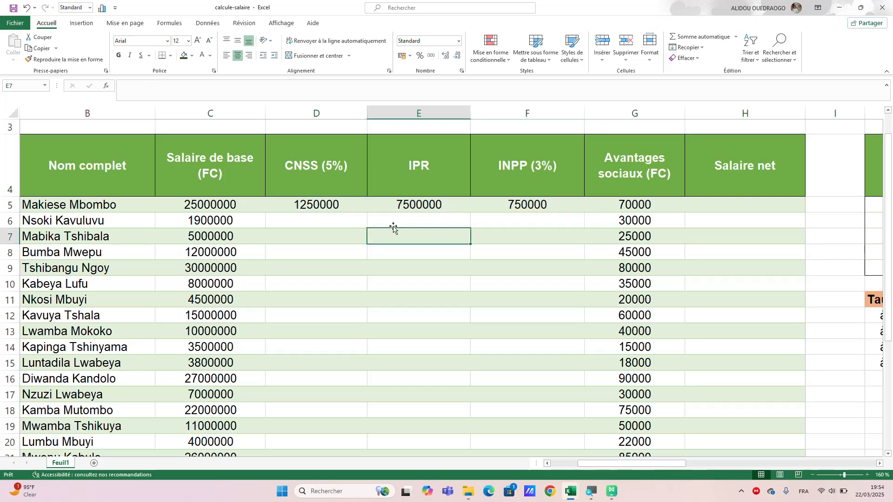
Copy the CNSS, IPR and INPP formulas from D5:F5 down to row 34 and check the filled rows.
click(316, 204)
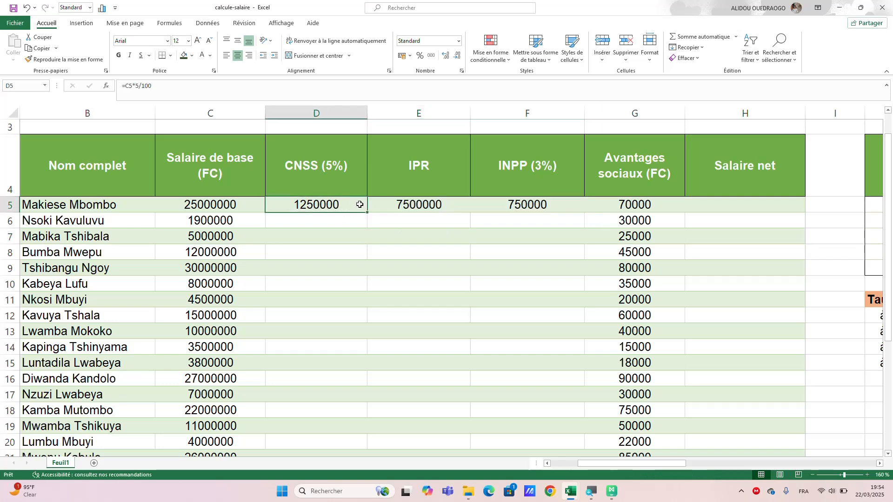
drag(360, 205, 483, 206)
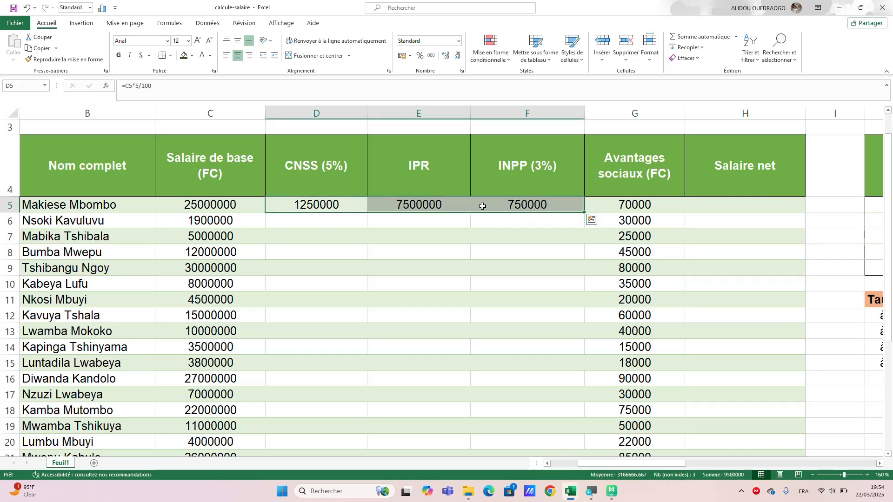
drag(582, 211, 553, 377)
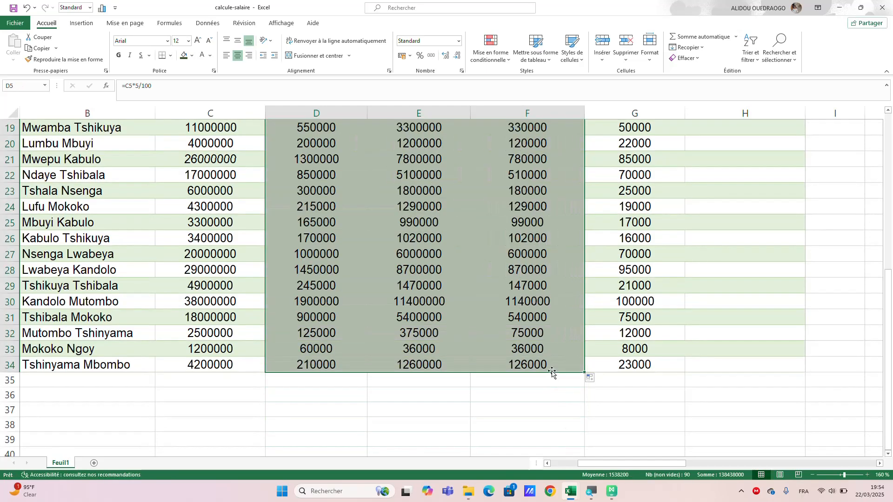
scroll(520, 288, up, 3)
scroll(519, 288, up, 3)
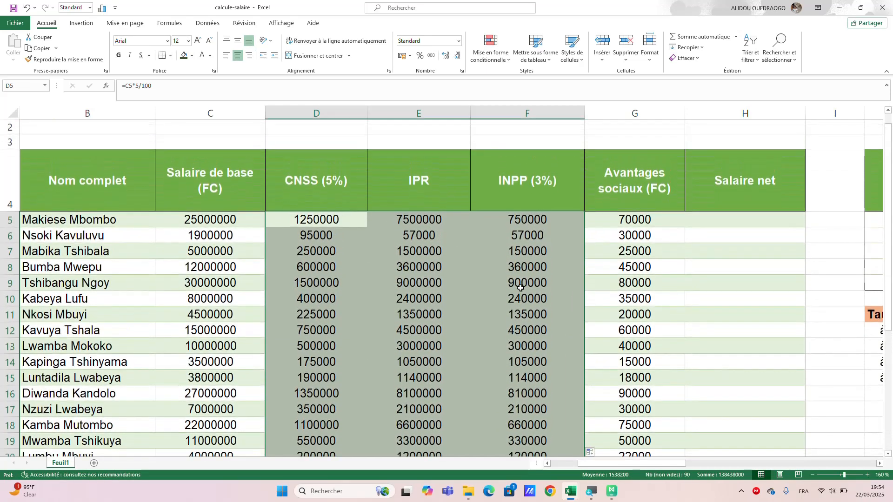
scroll(479, 328, down, 4)
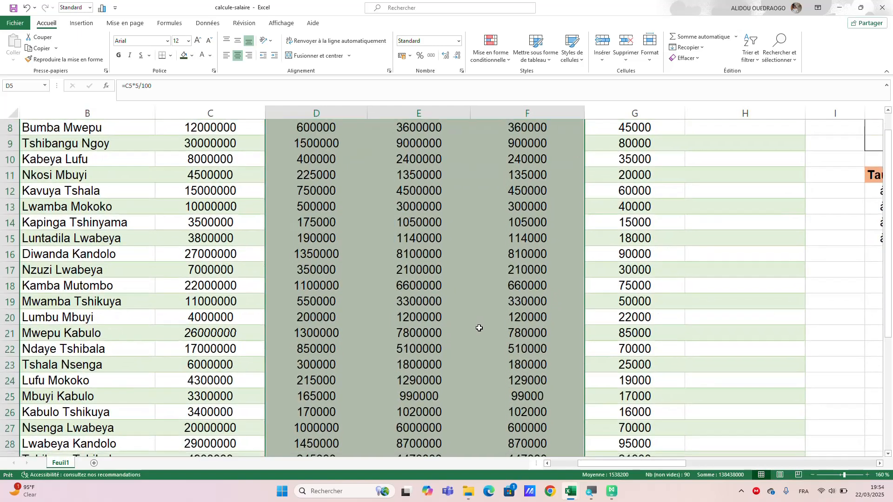
scroll(479, 329, down, 2)
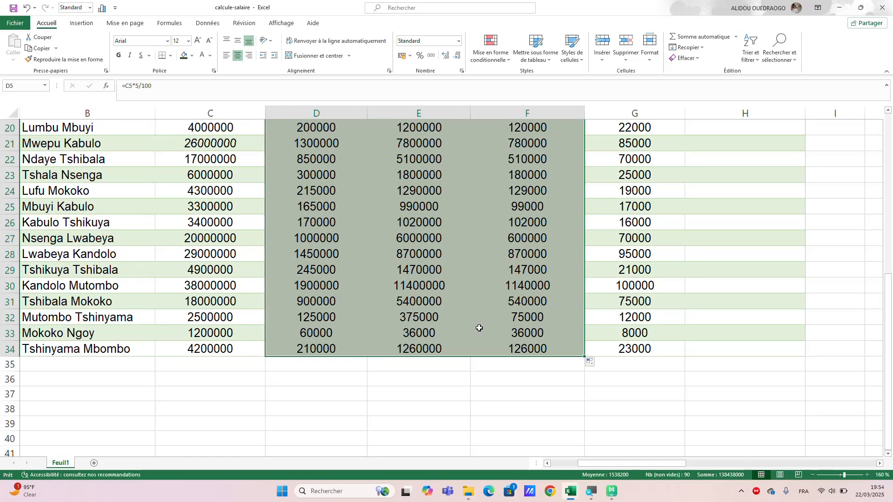
scroll(479, 328, up, 5)
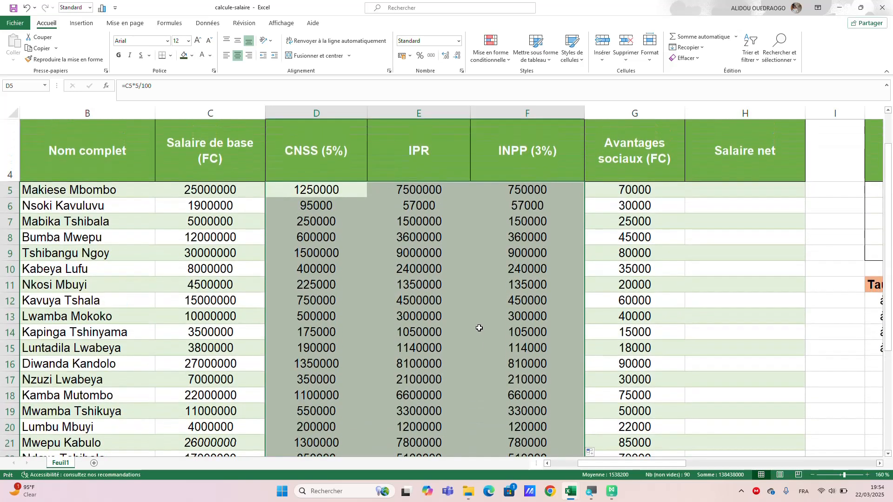
click(492, 173)
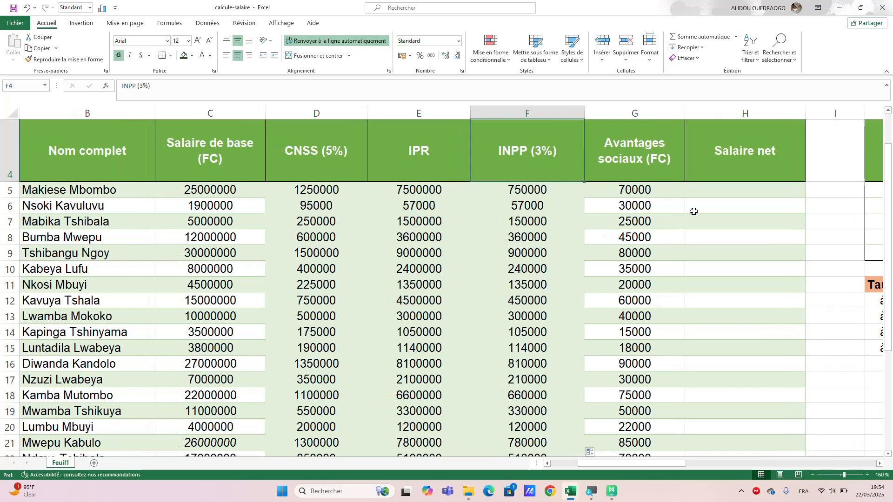
Calculate the first employee's net salary in H5 with the formula =C5+G5-D5-E5-F5.
click(710, 190)
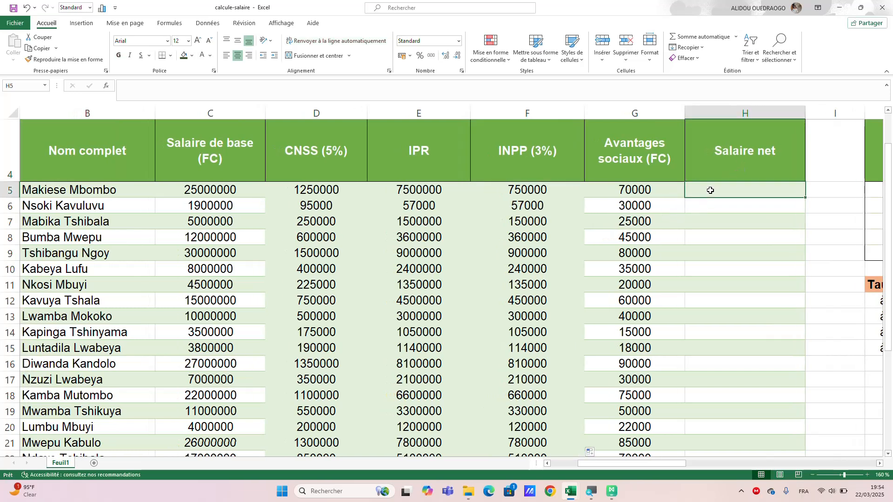
text(=)
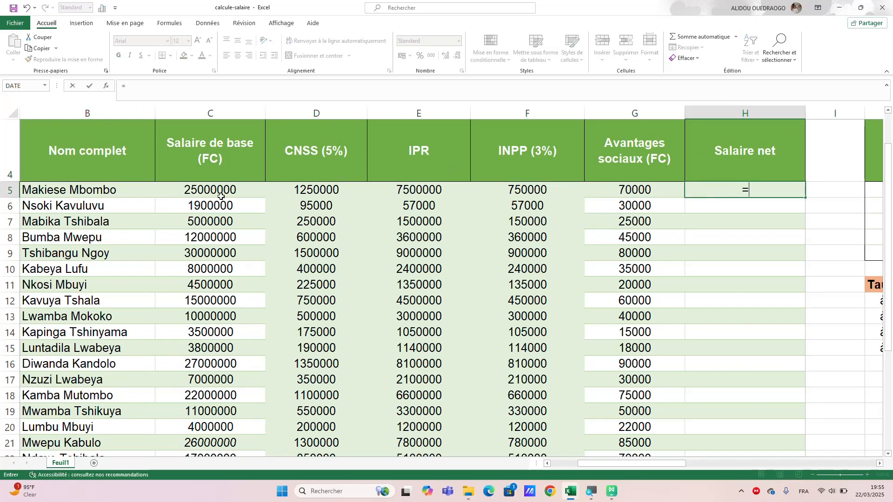
click(221, 197)
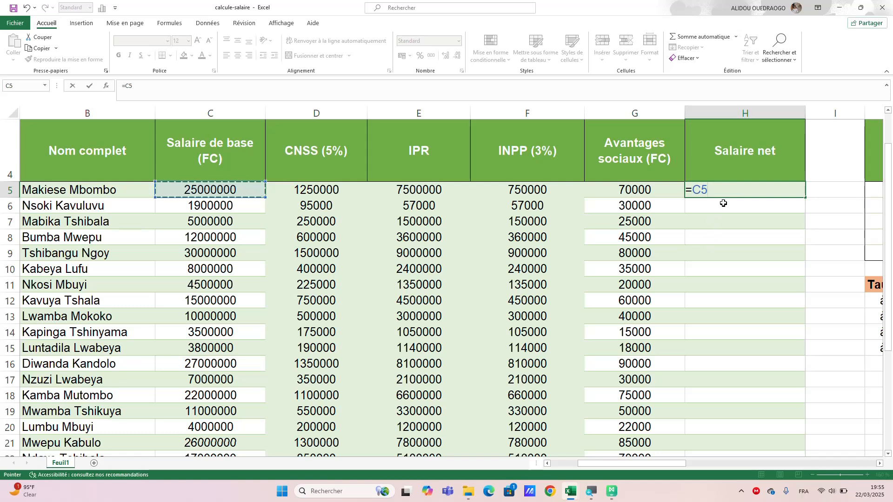
text(+)
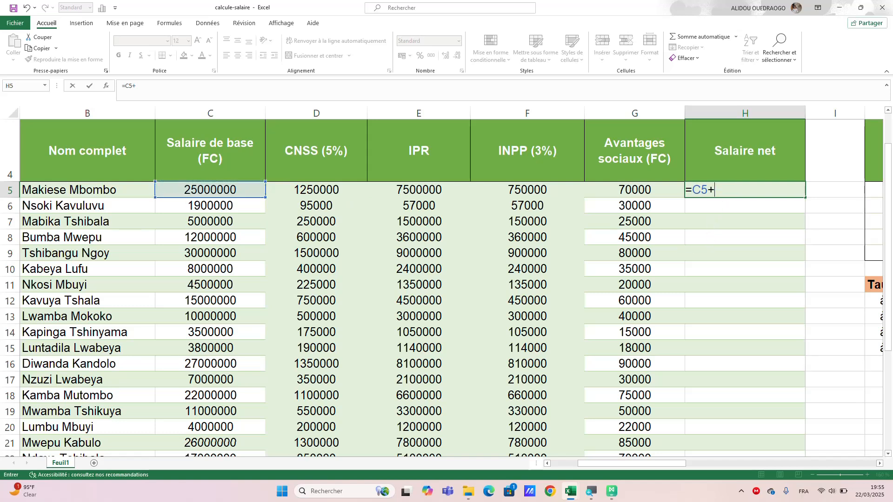
click(643, 191)
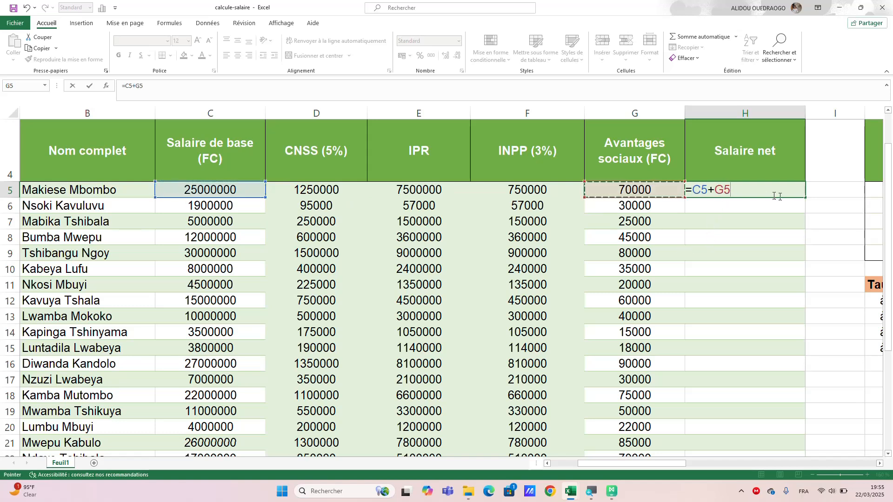
text(-)
click(329, 189)
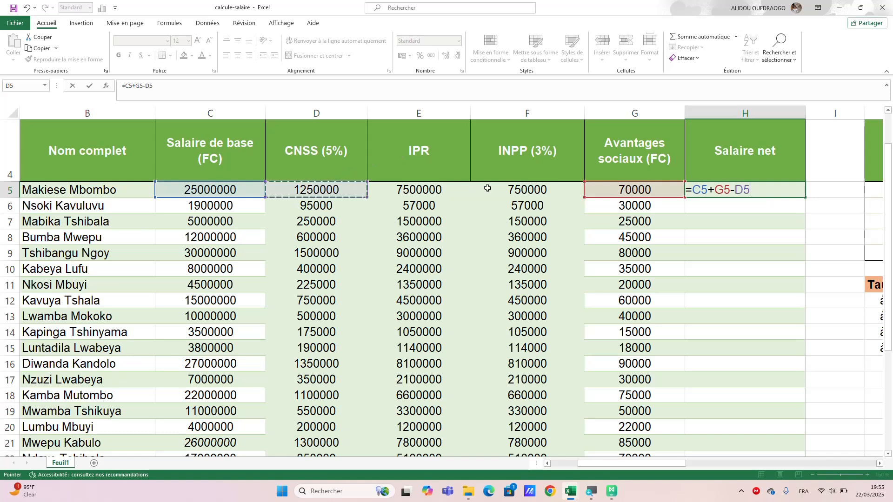
text(-)
click(428, 191)
text(-)
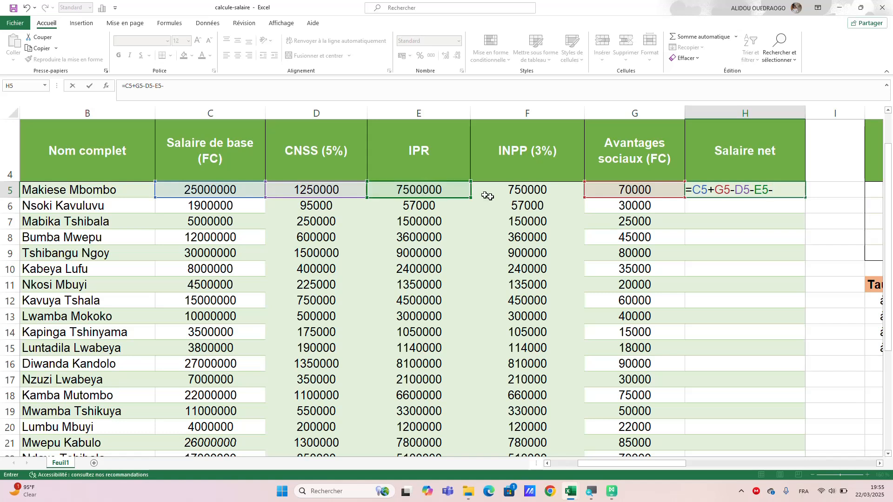
click(525, 190)
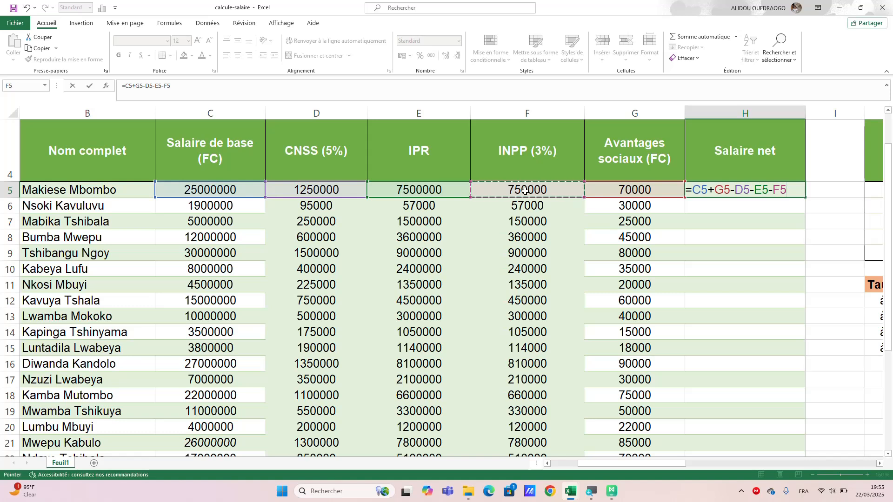
key(Return)
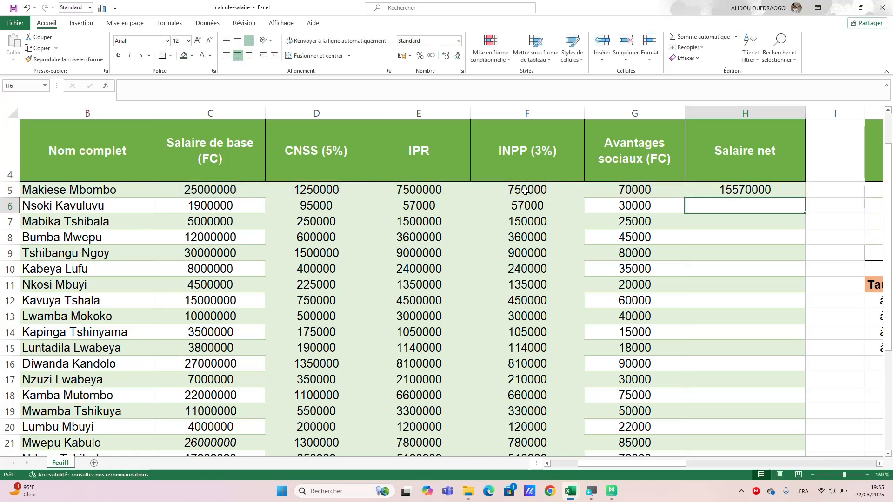
Copy the net salary formula from H5 down to row 34 and check the filled cells.
click(757, 187)
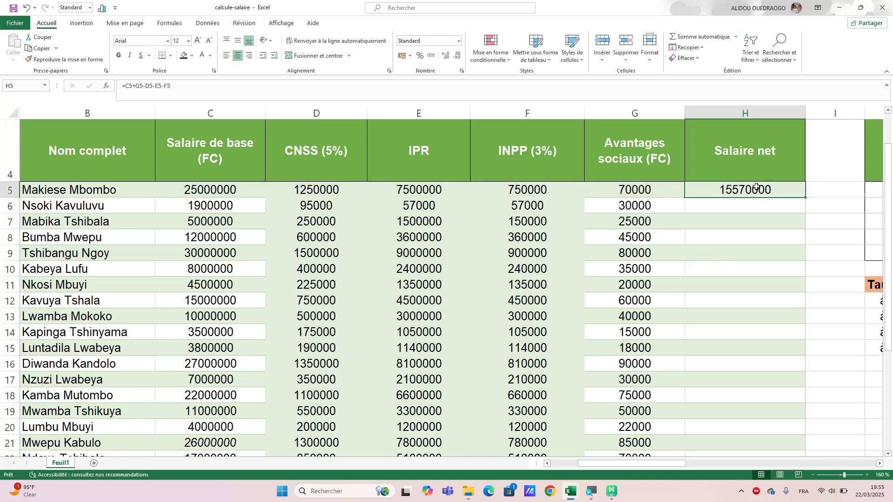
double_click(806, 198)
scroll(716, 343, down, 3)
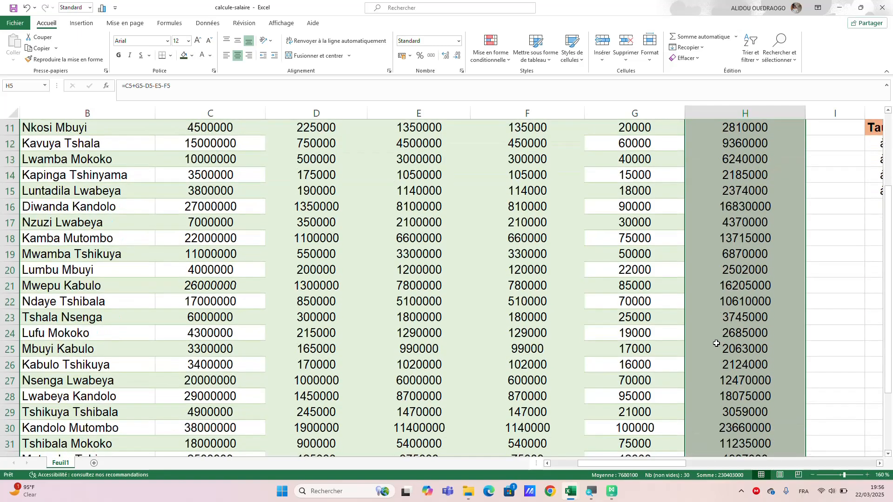
scroll(717, 344, down, 2)
scroll(716, 343, up, 4)
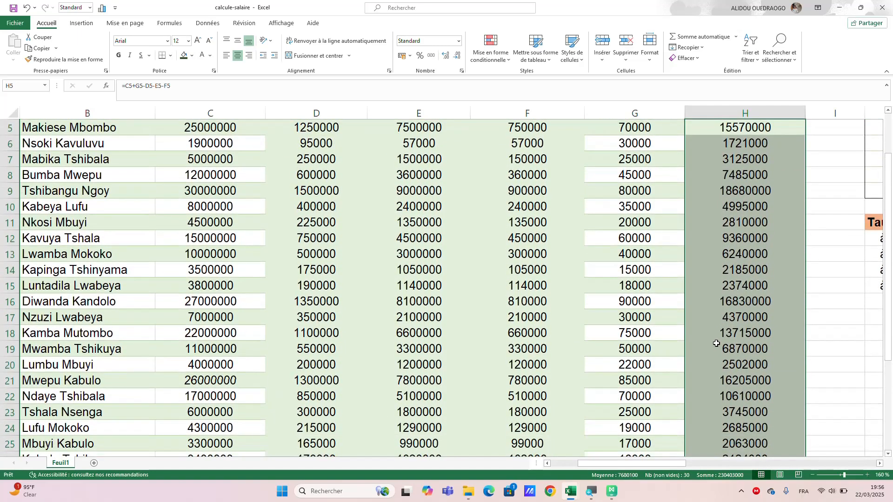
scroll(716, 343, up, 1)
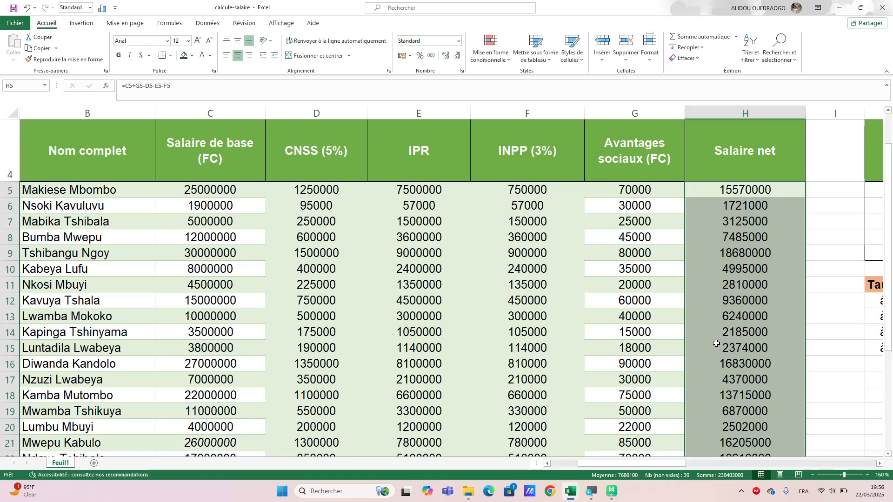
click(822, 316)
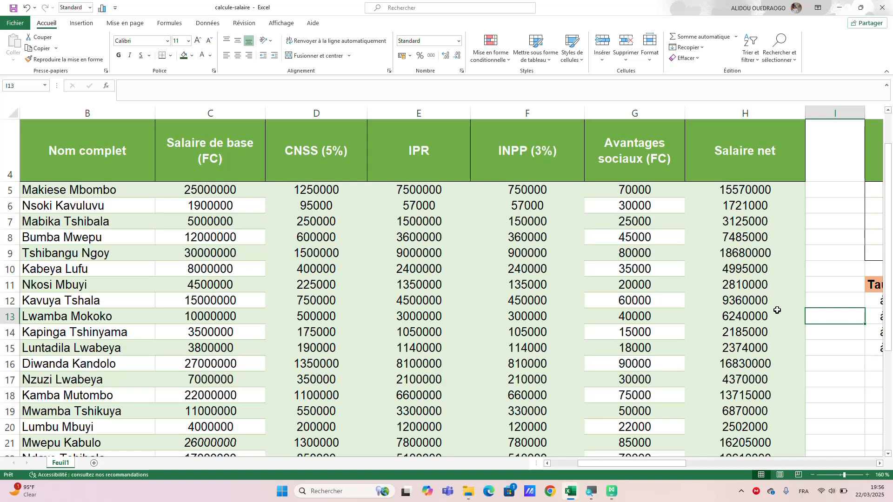
Review the Classement table with its Nom complet and Salaire Net columns, and the salary table's rows down to row 34.
scroll(777, 311, right, 2)
scroll(777, 310, left, 1)
scroll(777, 310, right, 6)
scroll(777, 310, right, 3)
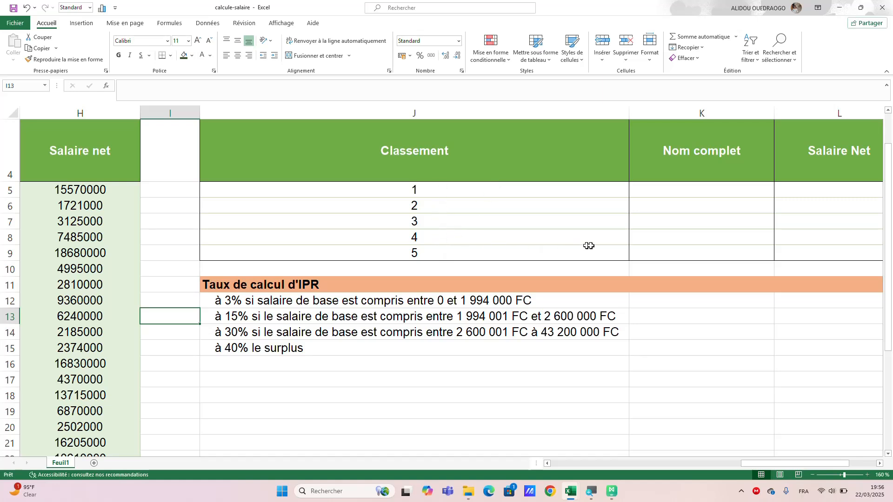
scroll(644, 206, right, 1)
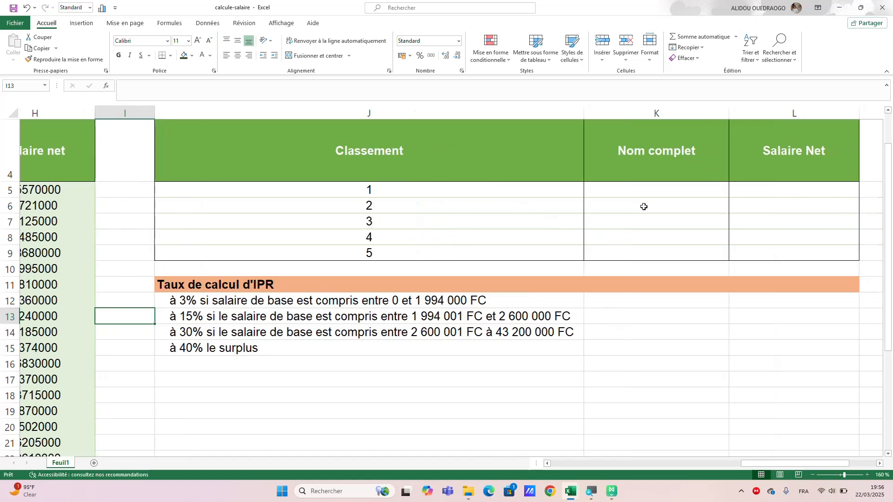
scroll(643, 204, left, 1)
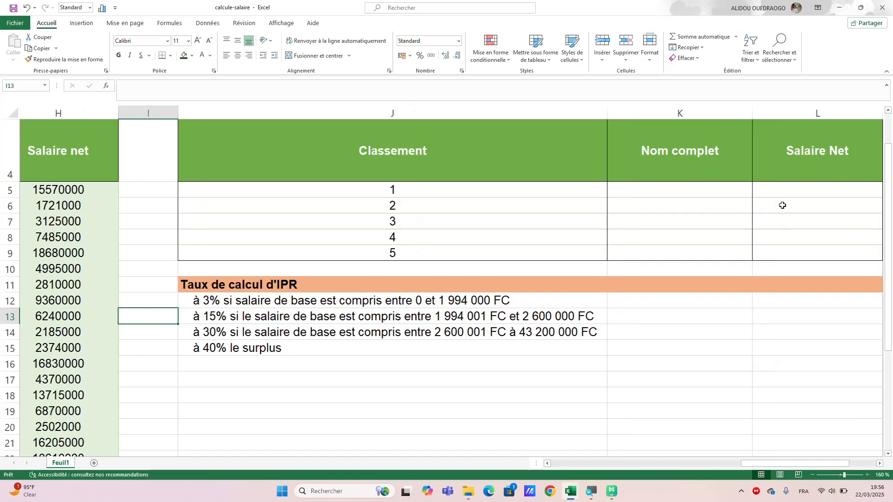
scroll(781, 201, left, 10)
scroll(781, 201, down, 5)
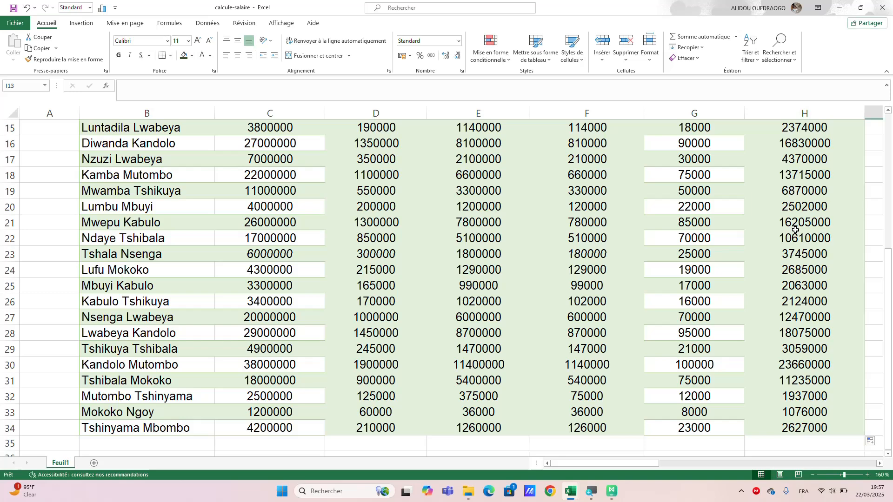
scroll(795, 230, up, 5)
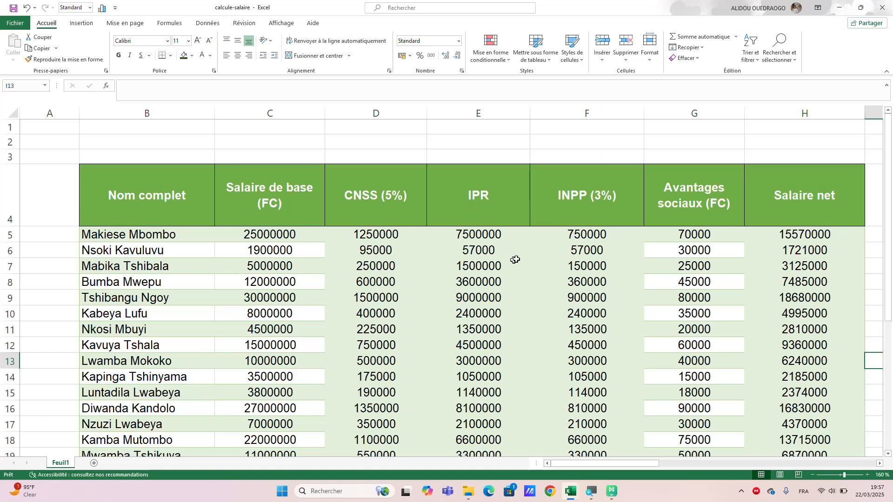
scroll(457, 267, down, 2)
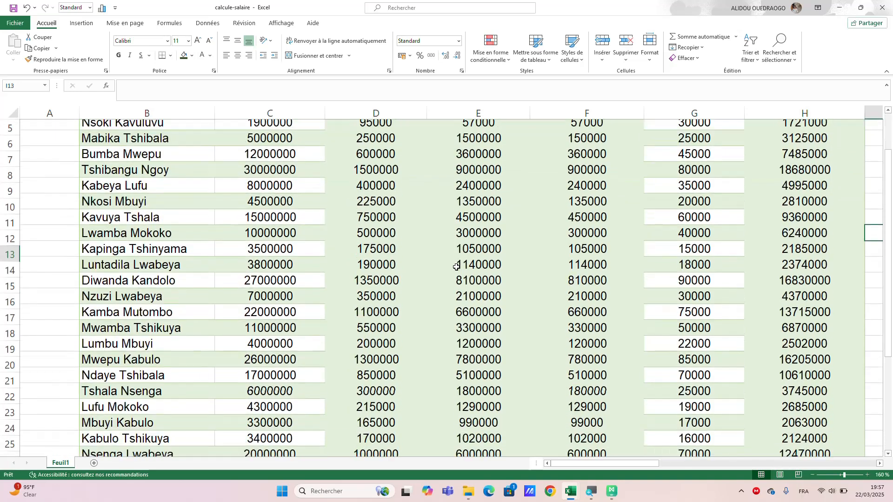
scroll(456, 267, up, 2)
scroll(456, 267, down, 1)
scroll(456, 267, up, 1)
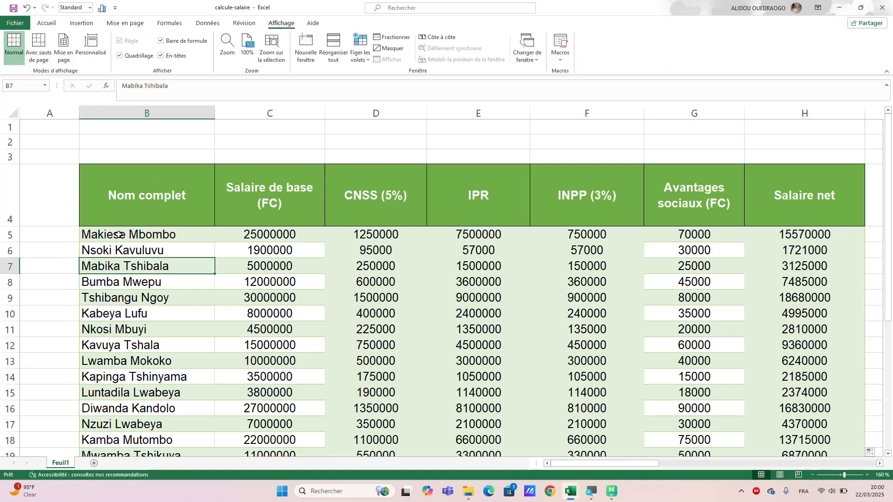
Freeze the panes at cell B5 so that rows 1 to 4 and column A stay visible.
click(119, 234)
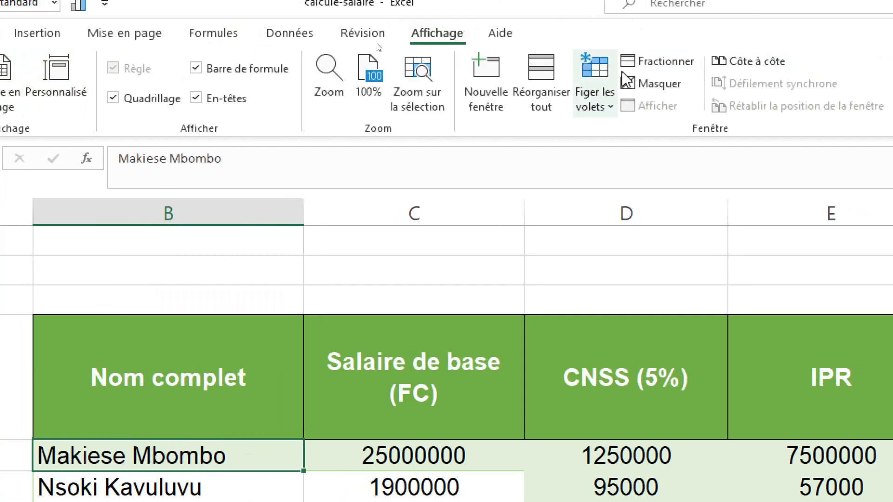
click(610, 108)
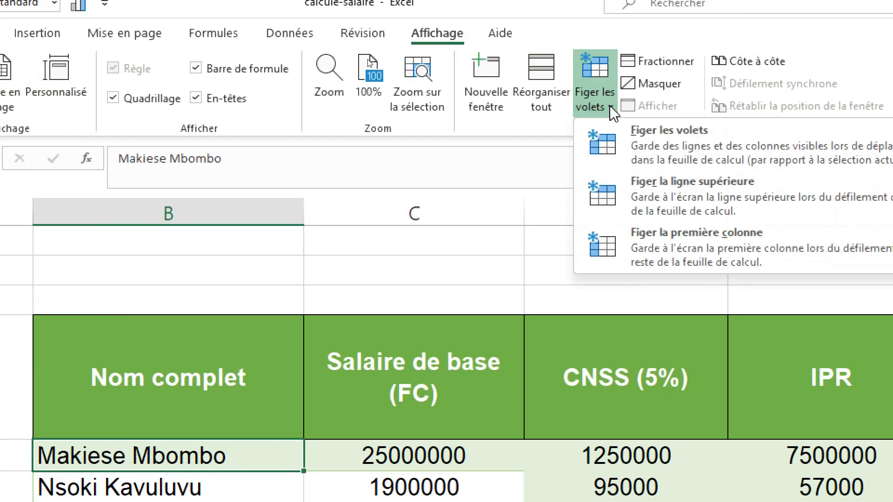
click(651, 154)
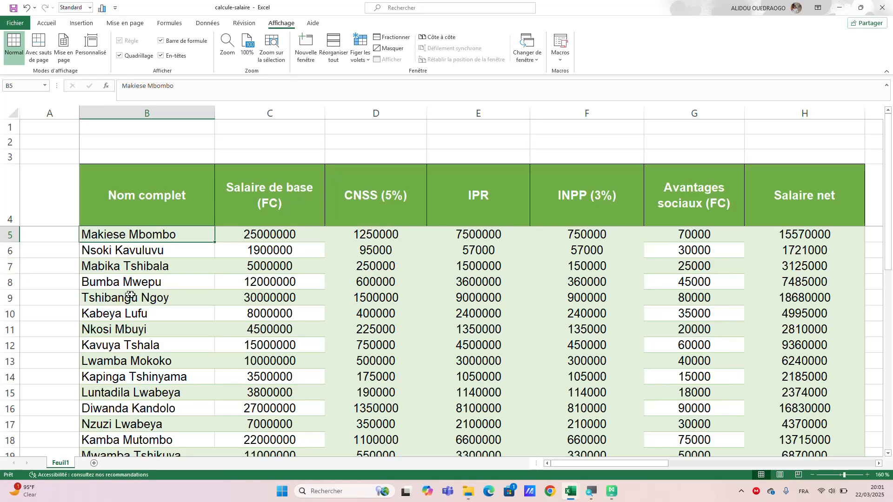
Check the frozen headers against the salary rows down to row 34 and across the columns to the Classement table.
scroll(135, 294, down, 1)
scroll(135, 294, down, 7)
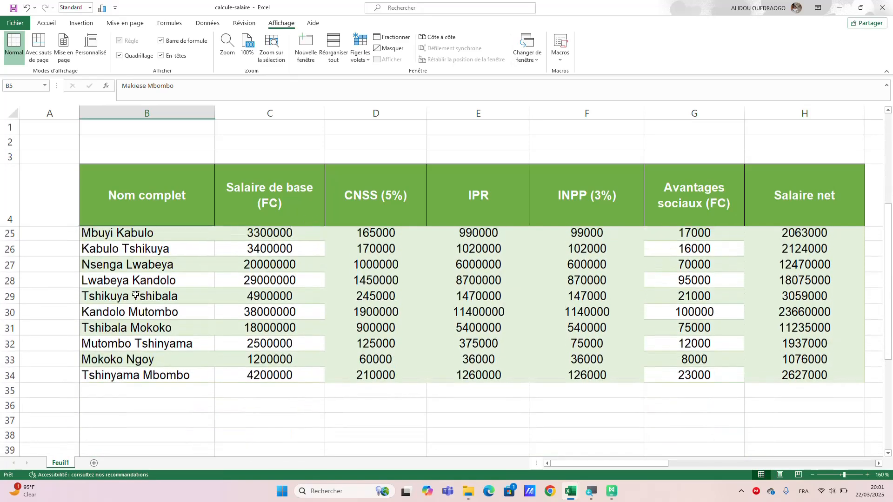
scroll(135, 294, up, 6)
scroll(135, 294, up, 1)
scroll(135, 294, down, 7)
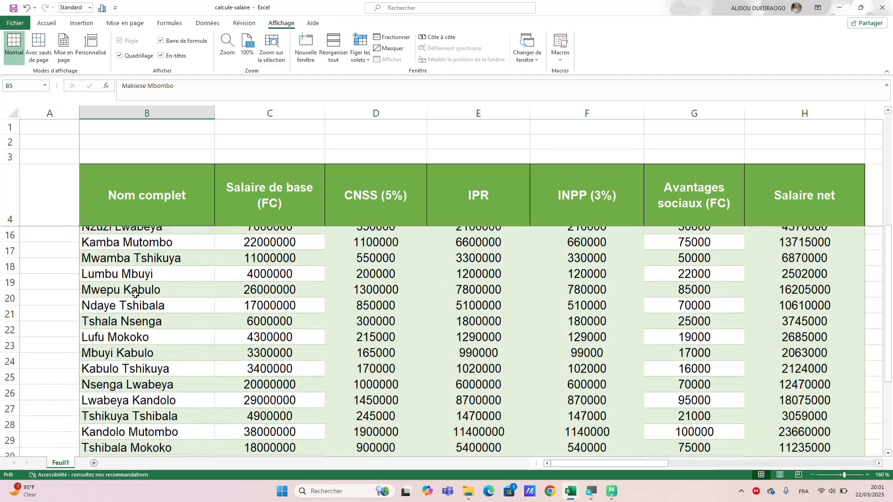
scroll(135, 295, down, 2)
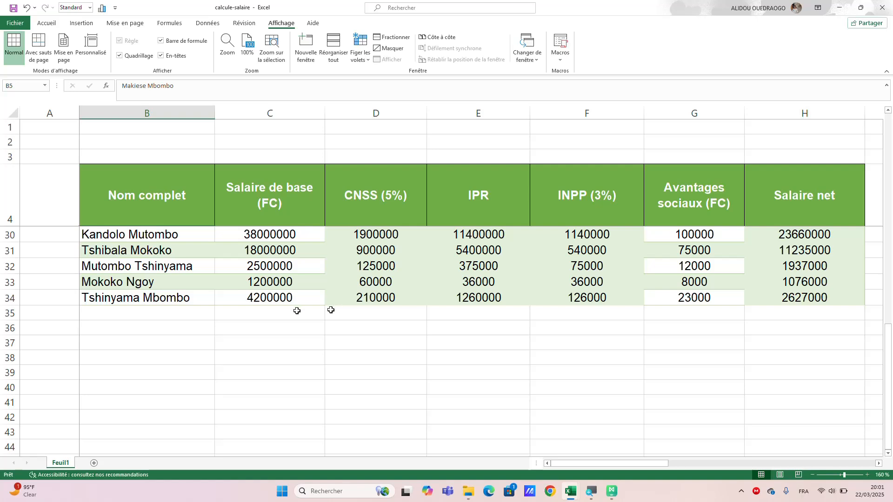
click(473, 298)
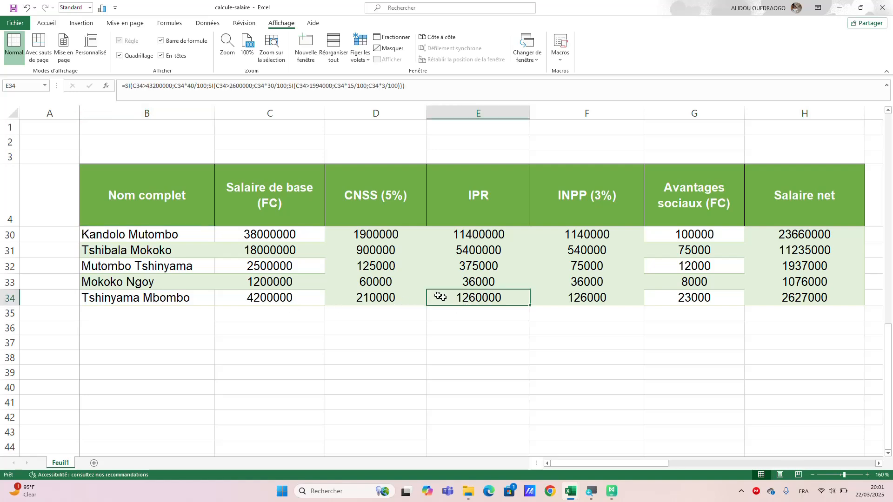
click(393, 301)
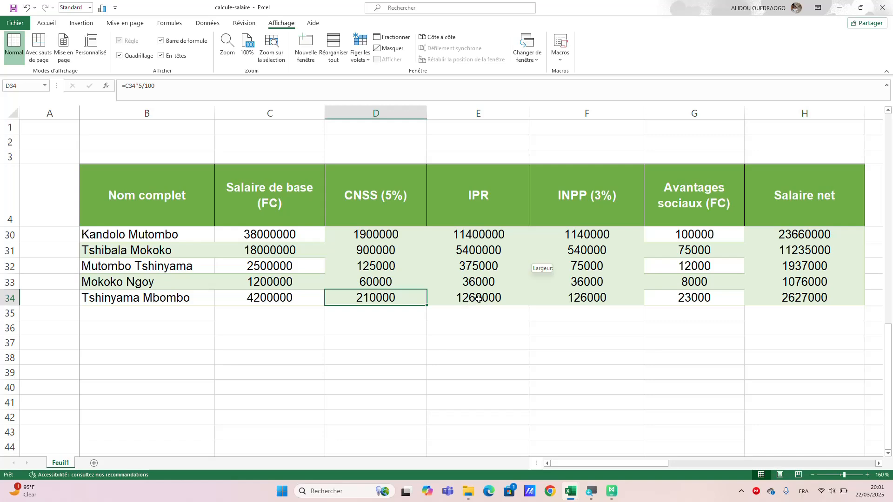
drag(479, 299, 522, 300)
scroll(522, 300, up, 9)
click(544, 346)
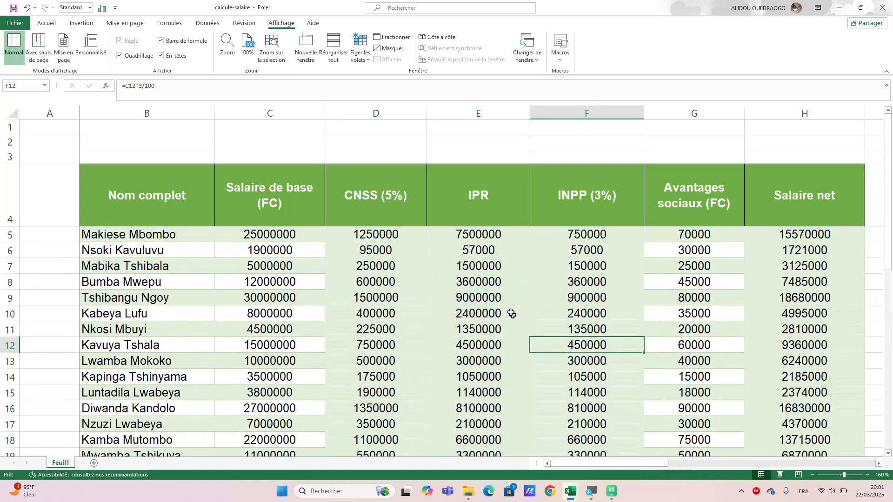
scroll(490, 317, down, 11)
scroll(490, 318, up, 4)
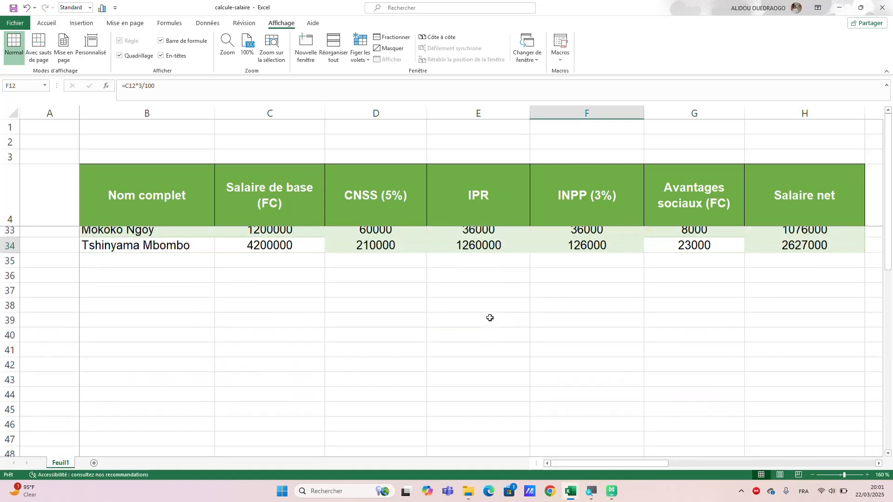
scroll(490, 318, up, 8)
scroll(490, 317, up, 5)
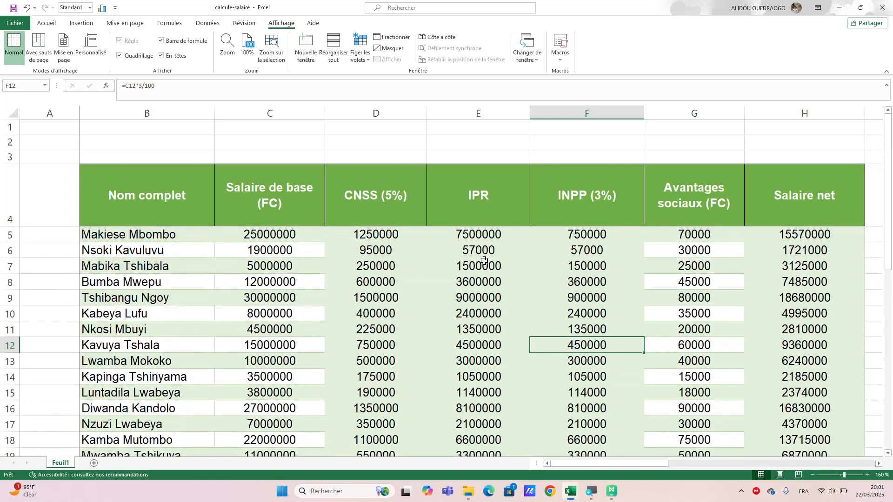
scroll(484, 263, right, 3)
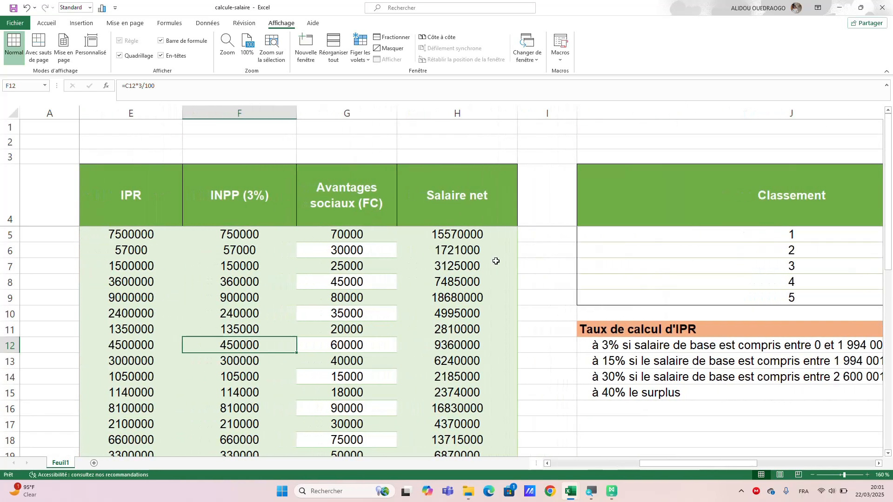
scroll(493, 262, right, 2)
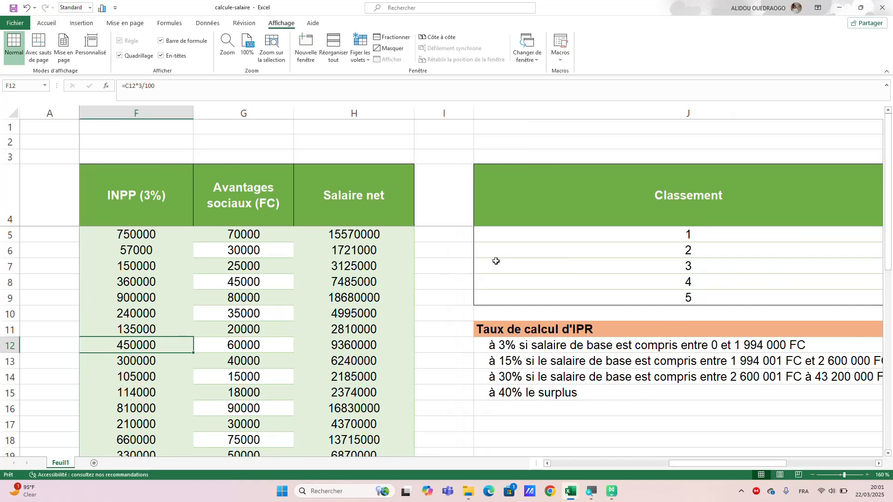
scroll(496, 261, right, 2)
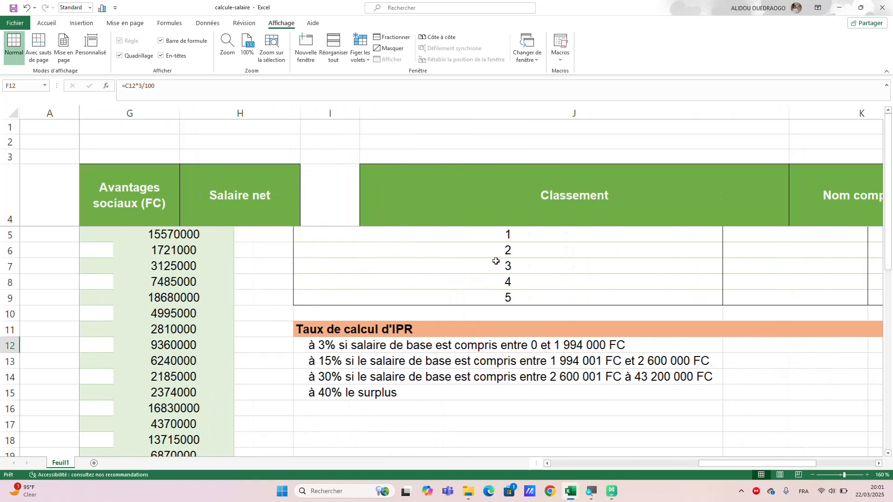
Start a GRANDE.VALEUR formula in L5, the first Salaire Net cell of the Classement table.
scroll(496, 261, right, 2)
scroll(496, 261, right, 2)
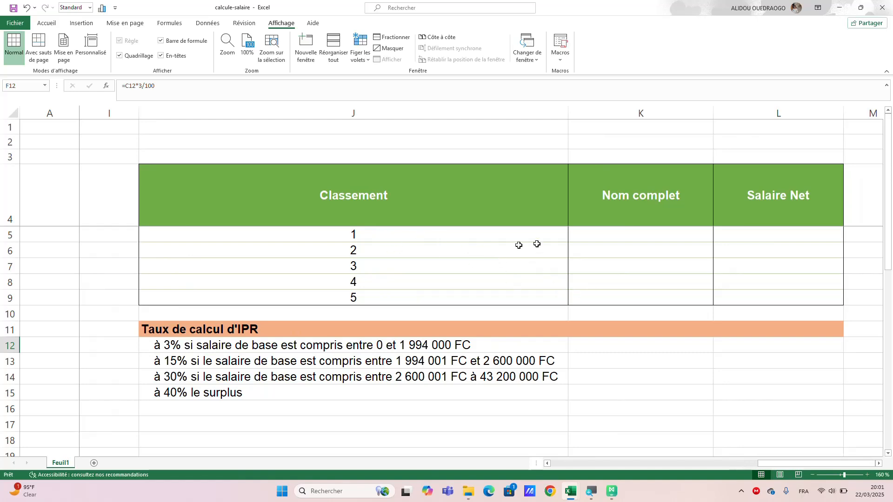
click(736, 235)
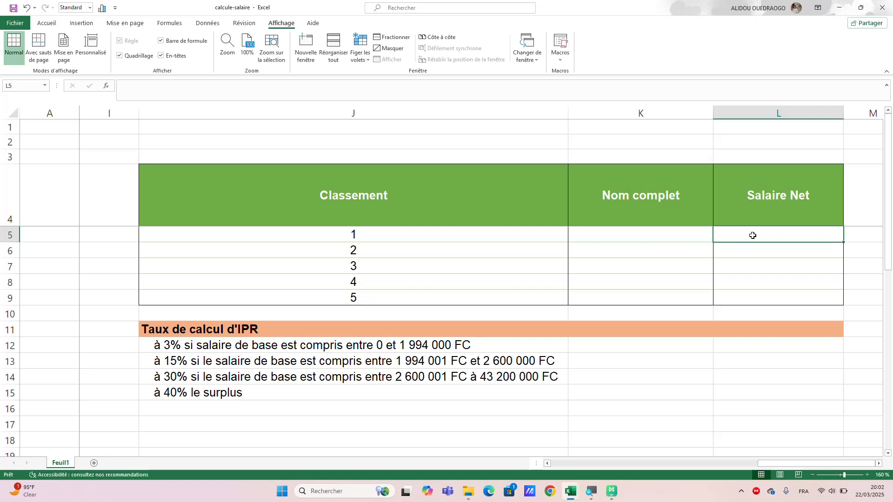
text(=)
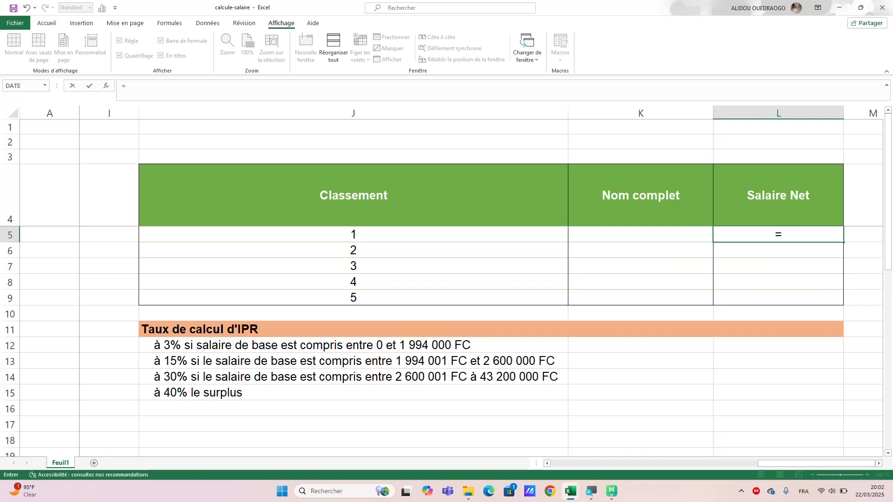
text(grand)
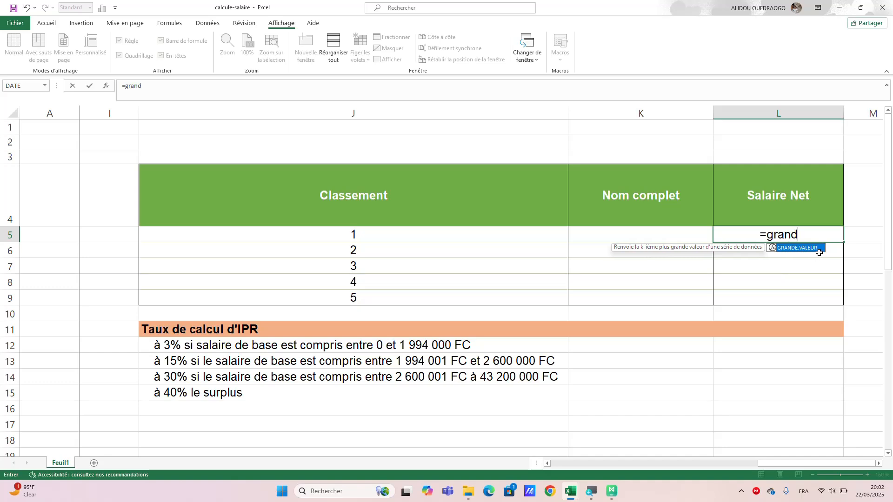
key(super+plus)
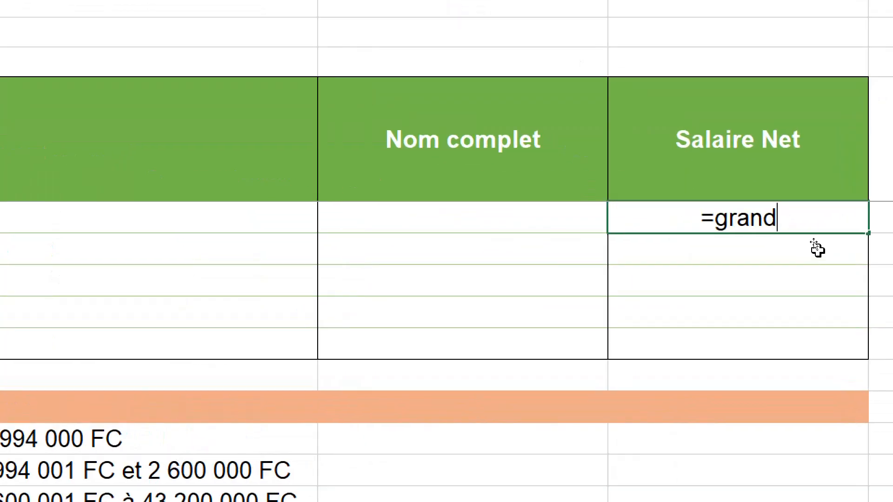
key(BackSpace)
key(BackSpace)
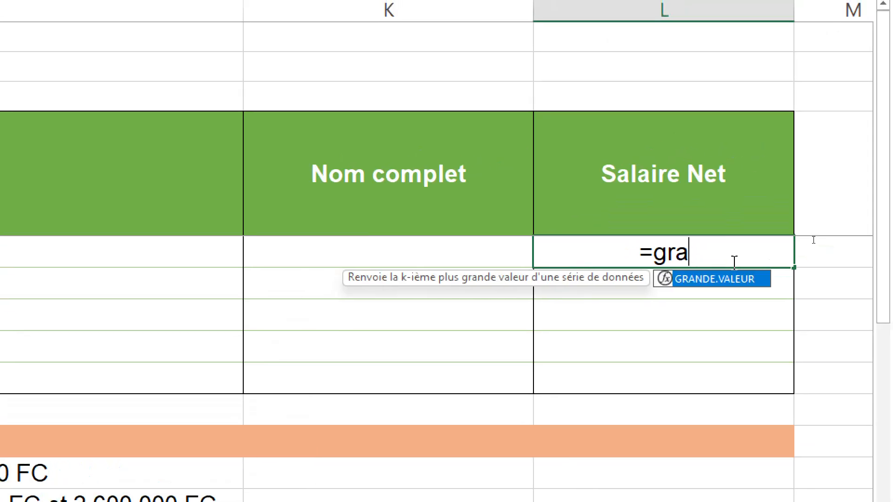
key(BackSpace)
key(BackSpace)
key(BackSpace)
key(BackSpace)
text(=gra)
double_click(723, 280)
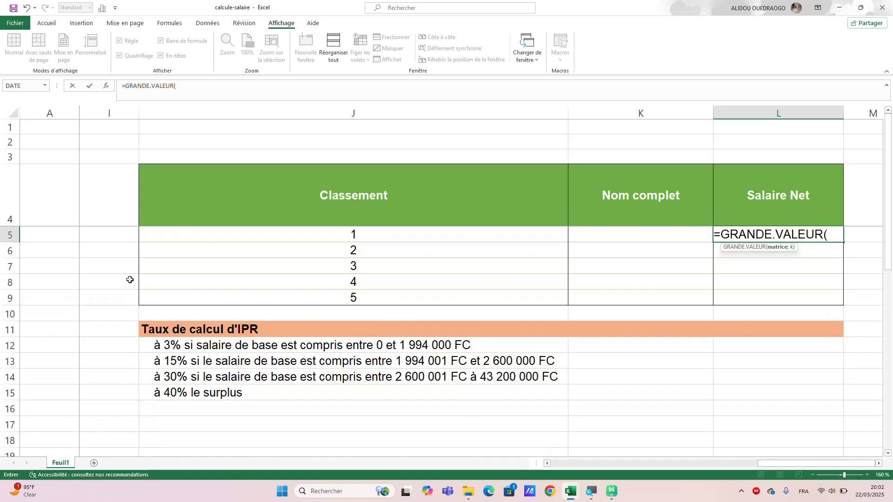
scroll(129, 279, left, 2)
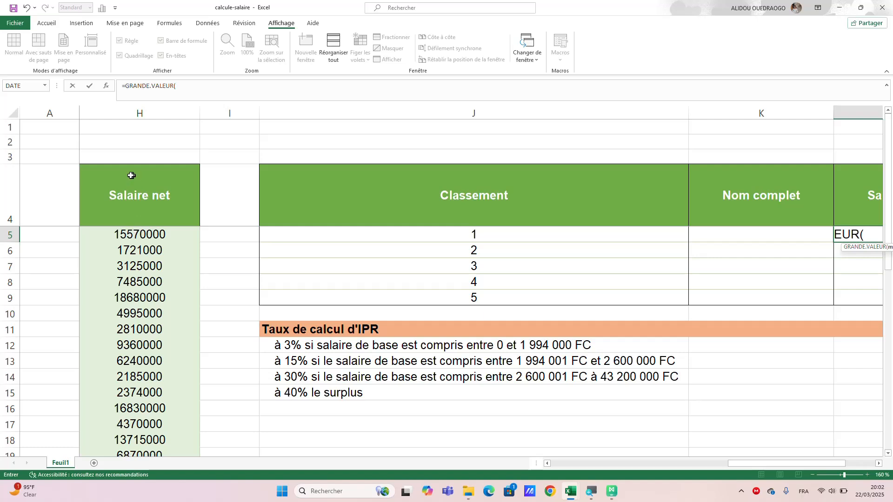
scroll(152, 219, left, 1)
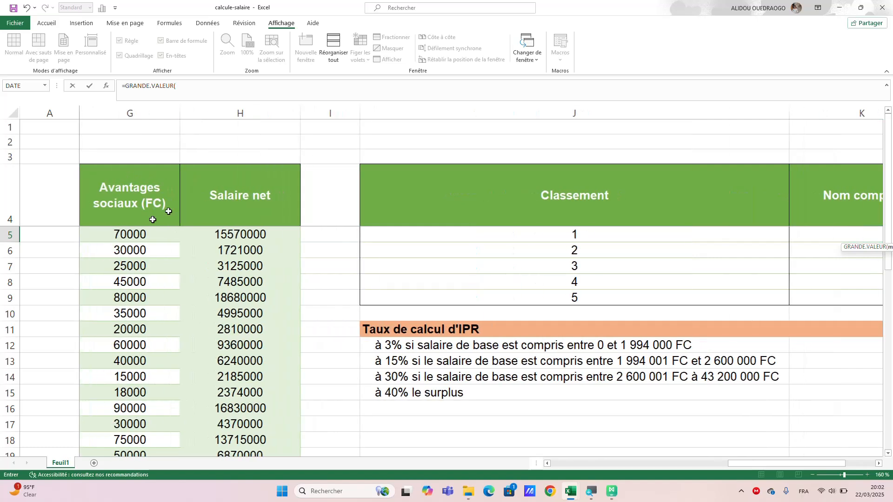
click(225, 169)
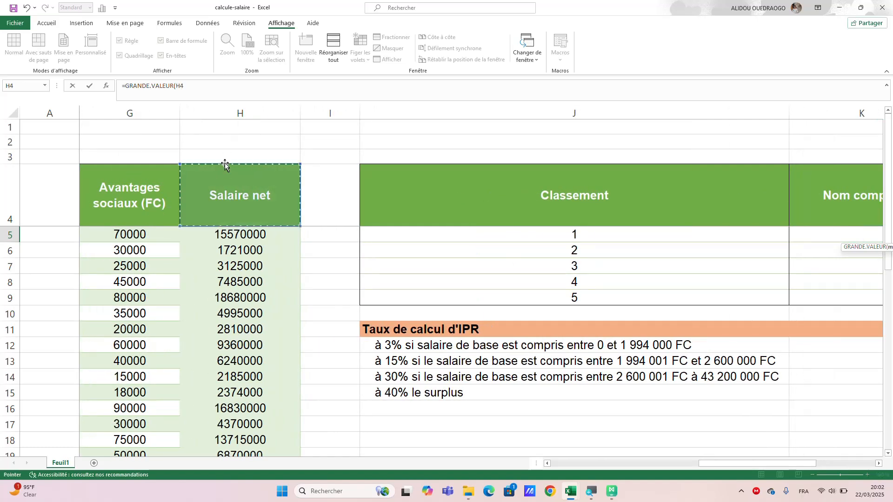
click(255, 143)
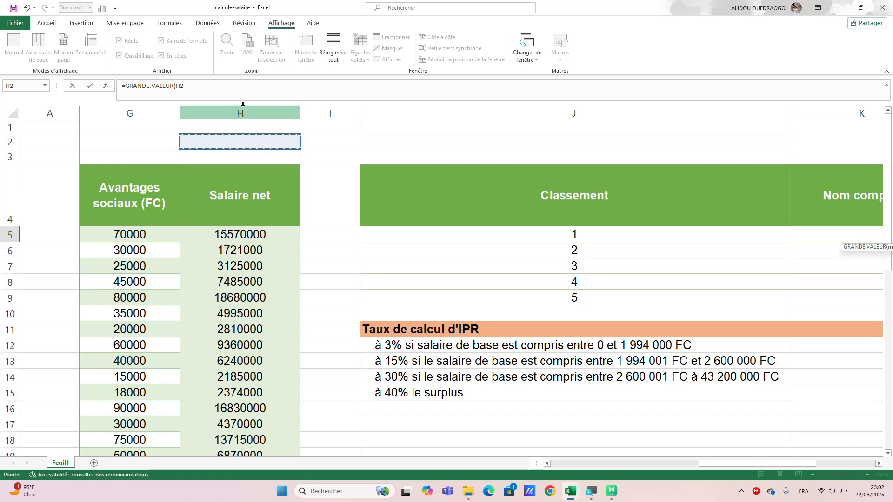
click(242, 107)
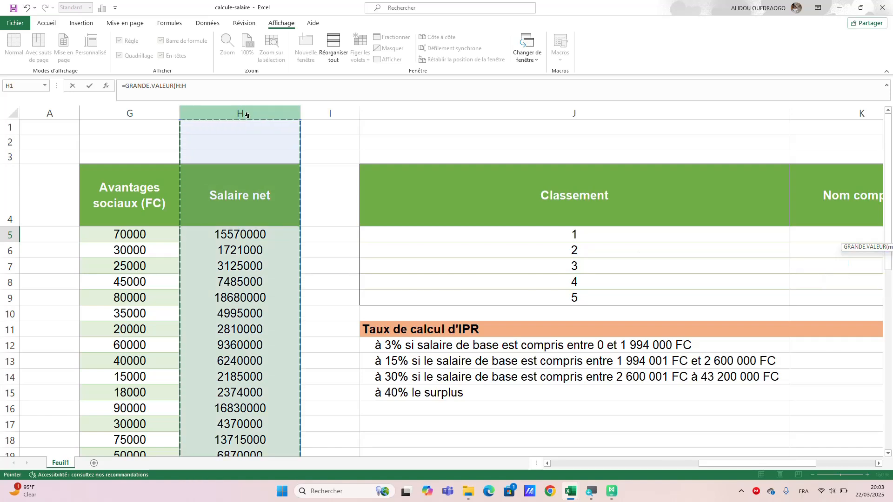
click(308, 190)
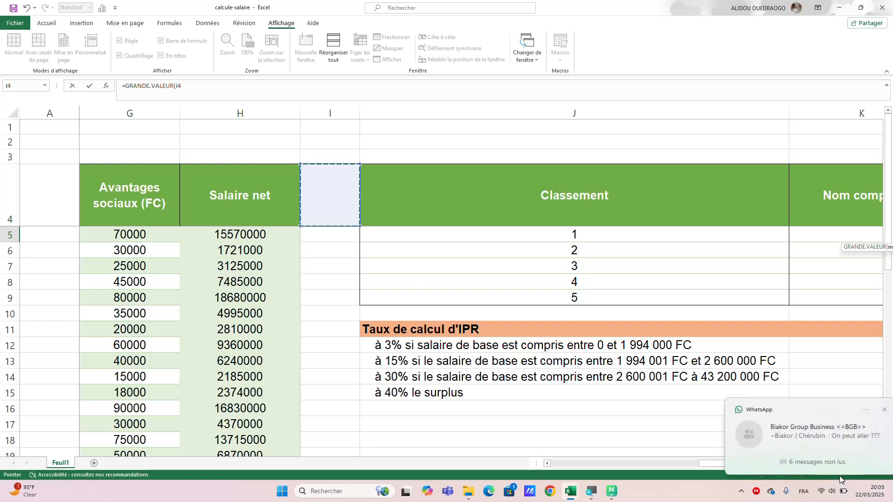
click(628, 404)
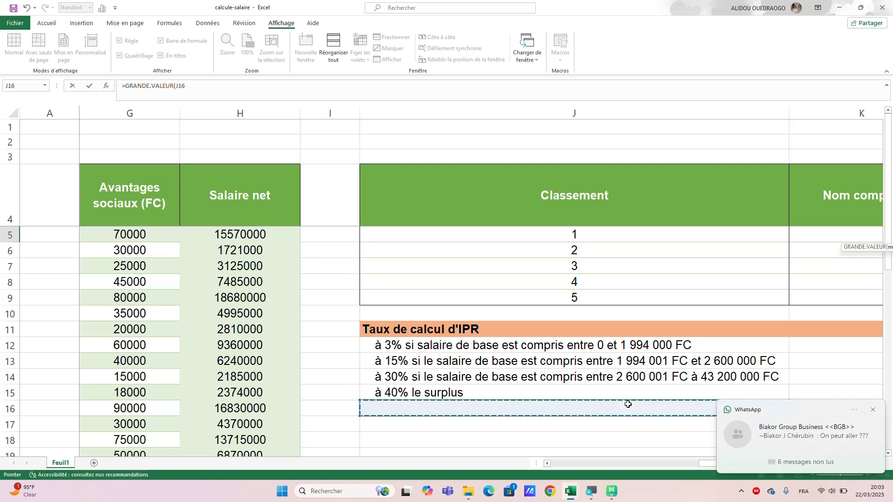
Use the net salaries in H5:H34 as the matrice argument of the GRANDE.VALEUR formula.
click(236, 232)
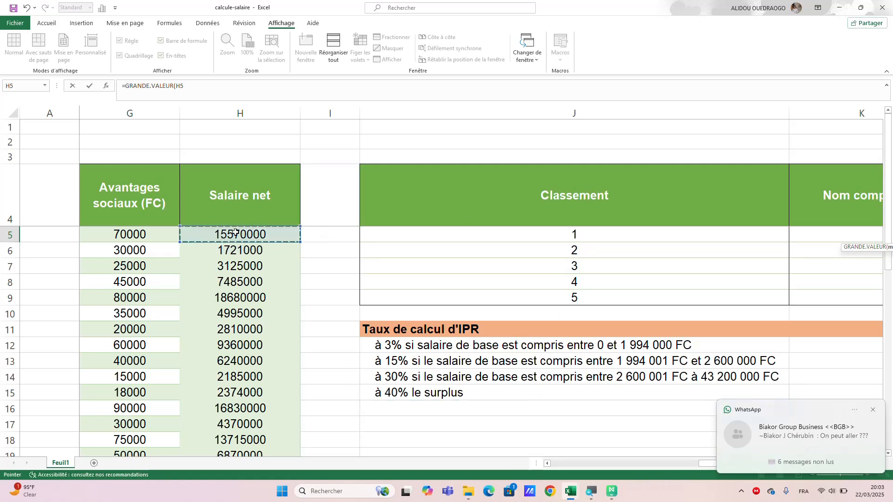
drag(236, 232, 229, 388)
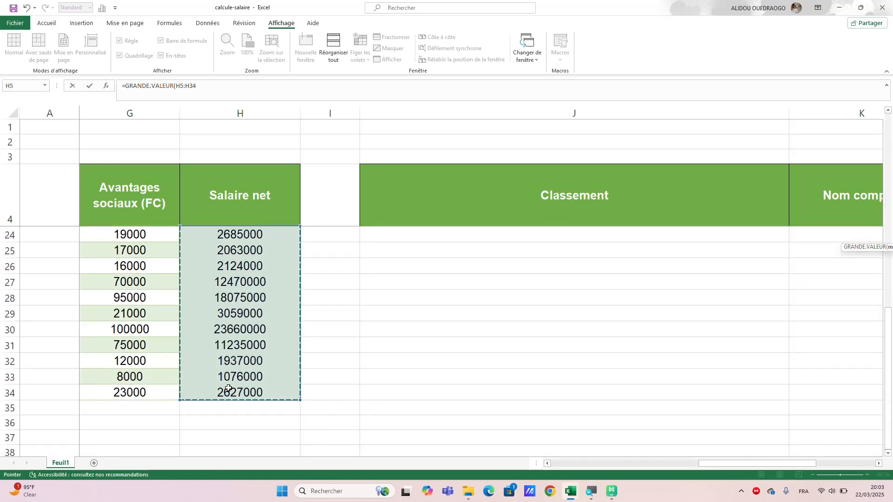
scroll(235, 374, up, 7)
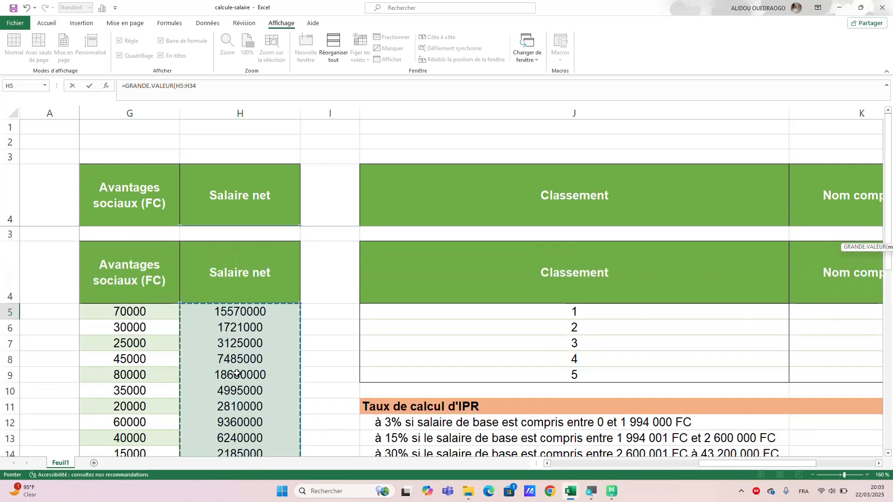
scroll(237, 374, down, 4)
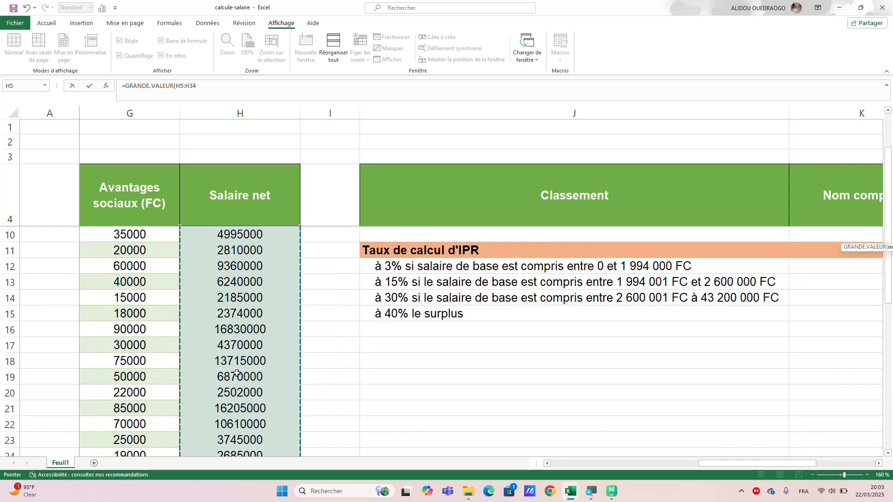
scroll(236, 373, down, 2)
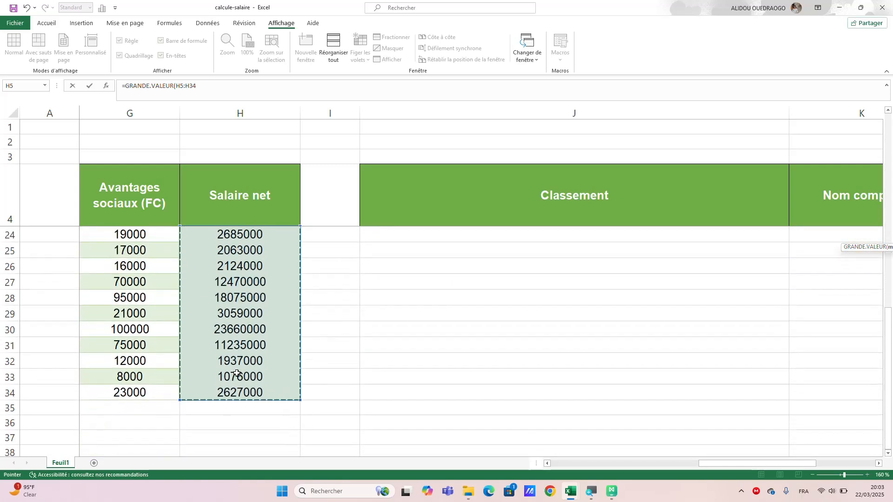
scroll(237, 373, up, 5)
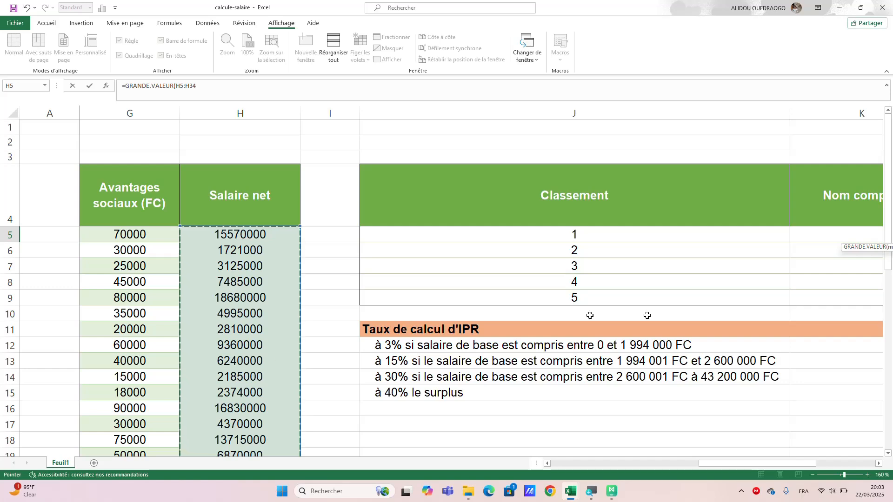
scroll(659, 313, right, 3)
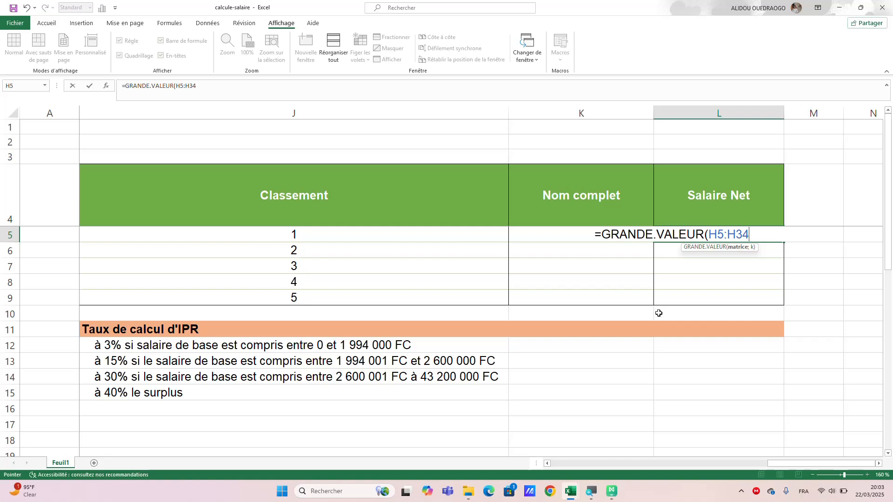
Complete the L5 formula with J5 as the rank k and make its range absolute as $H$5:$H$34.
text(;)
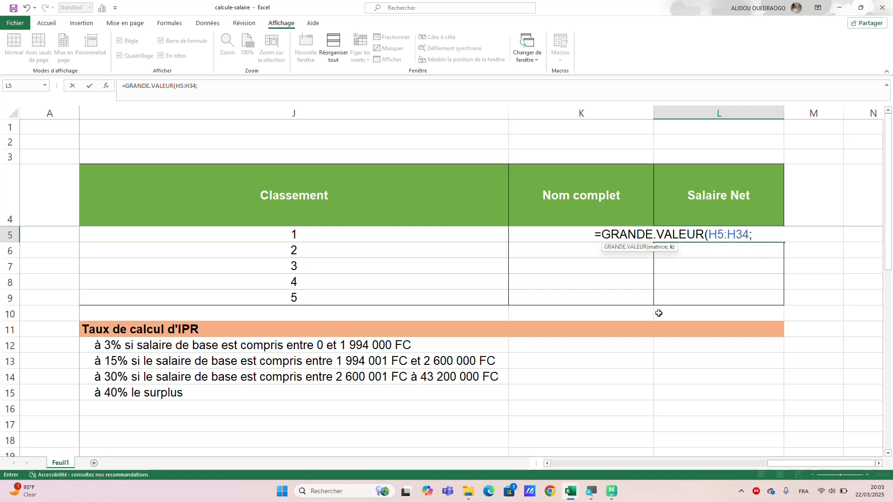
click(264, 236)
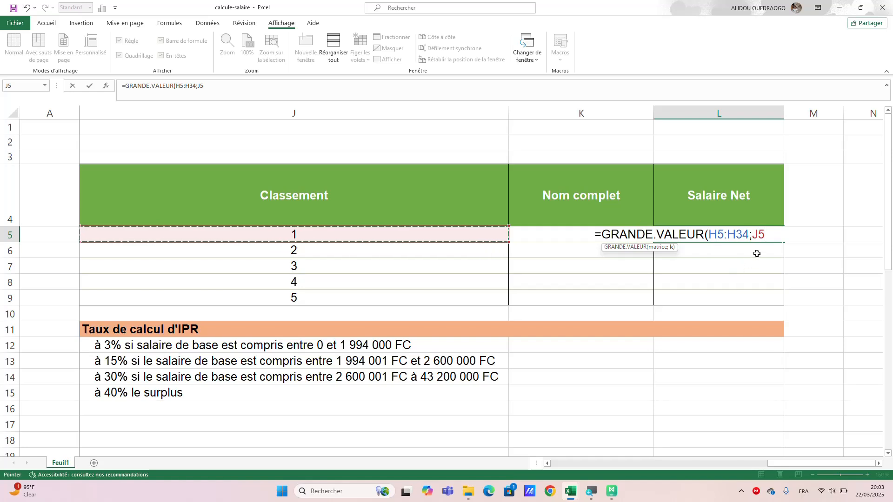
text())
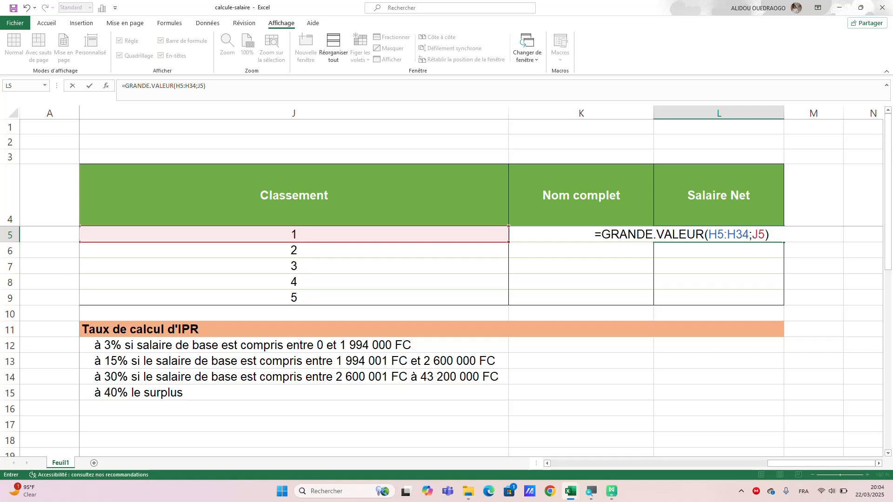
click(726, 234)
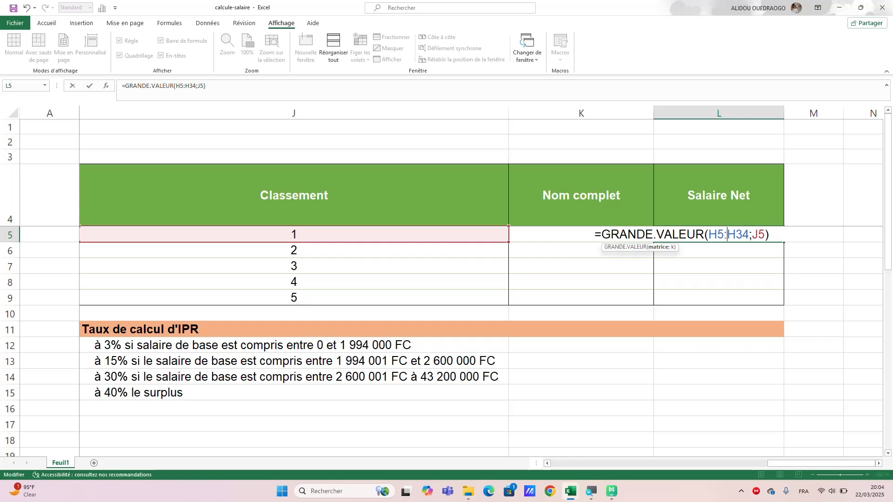
click(653, 249)
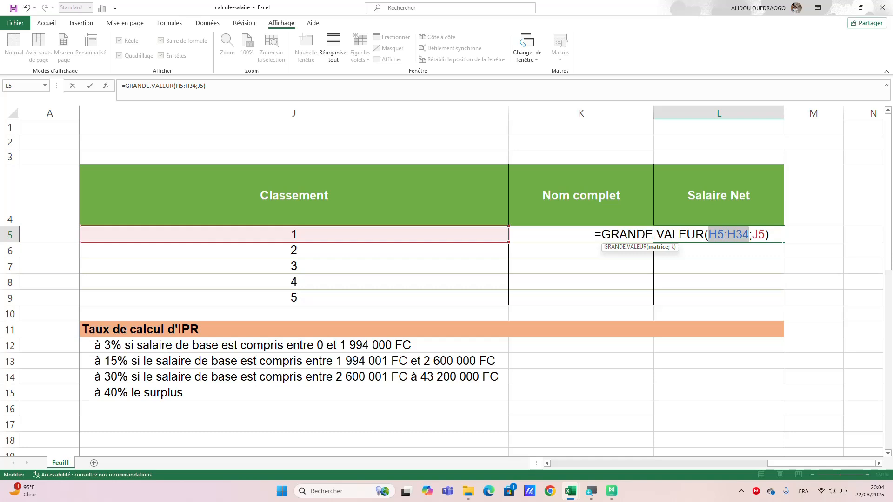
key(F4)
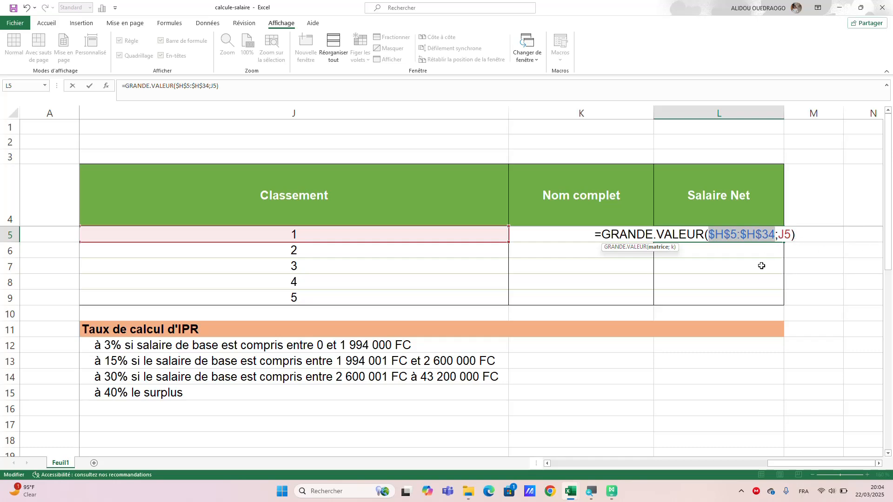
key(Return)
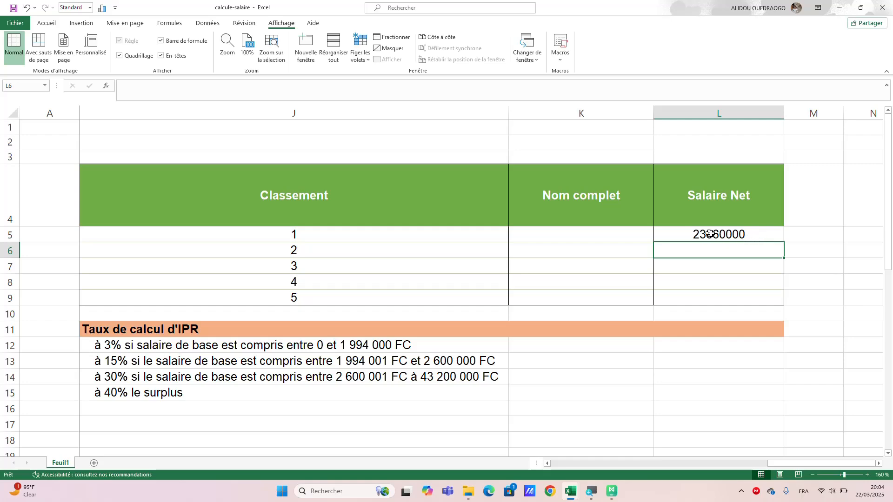
Copy the GRANDE.VALEUR formula from L5 down to L9 for all five ranks.
click(744, 234)
scroll(744, 234, left, 5)
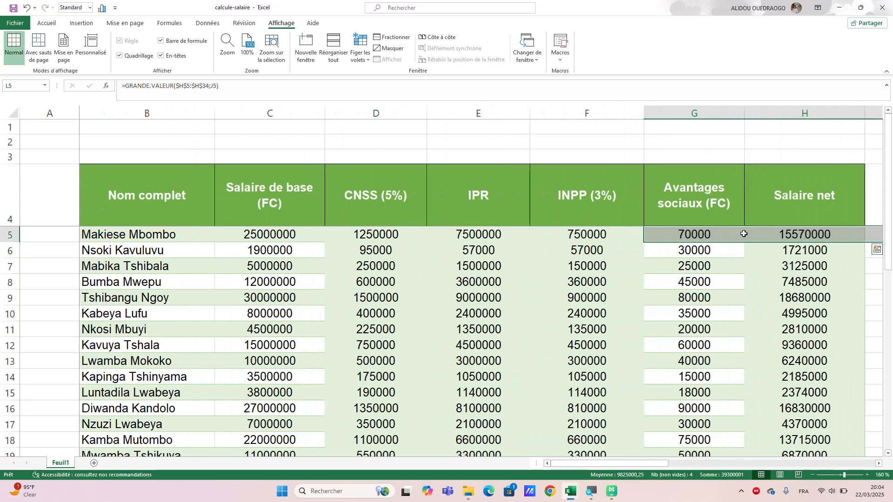
scroll(775, 275, right, 5)
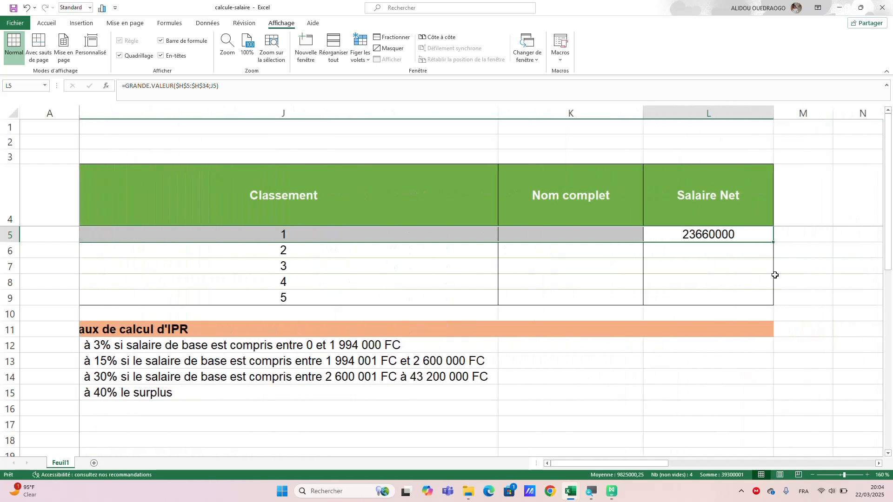
click(688, 249)
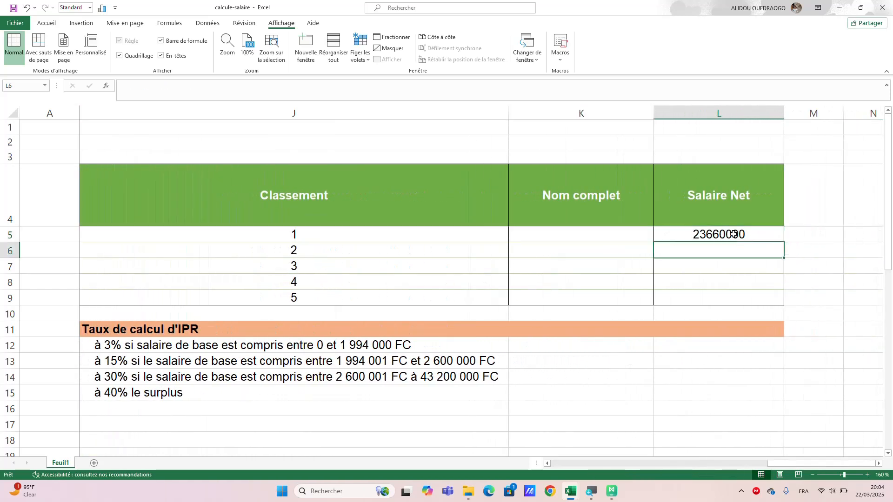
click(734, 234)
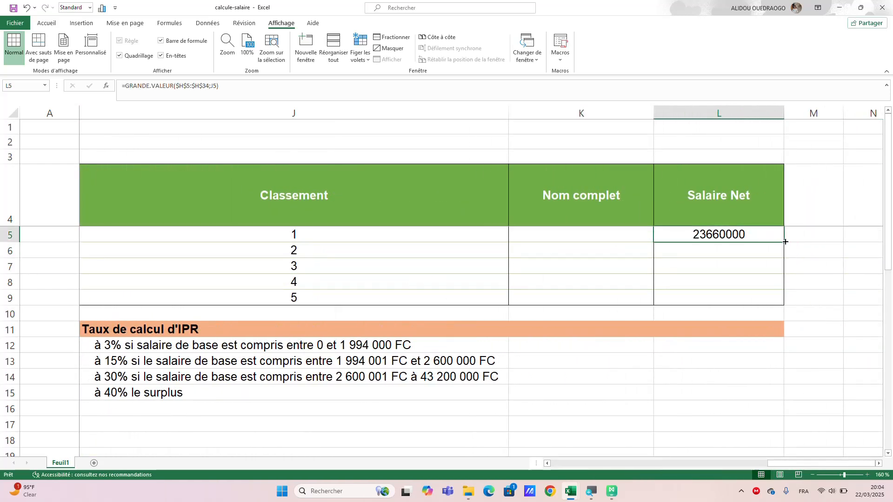
drag(785, 241, 784, 301)
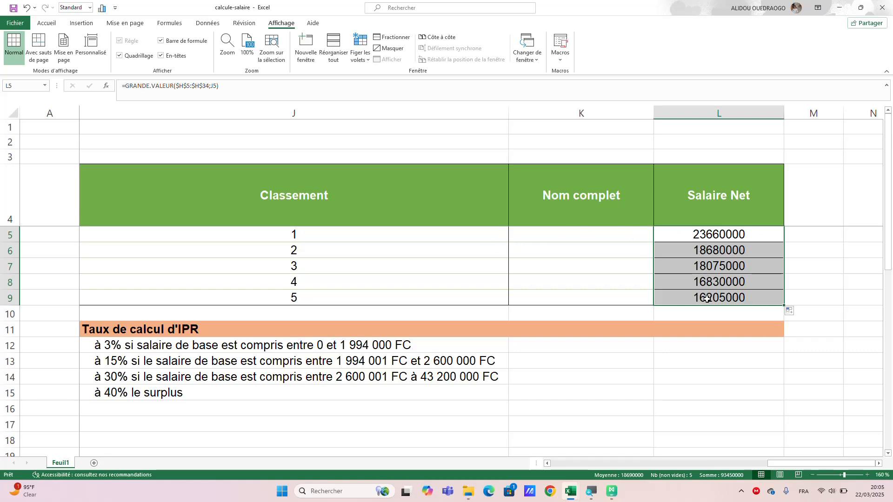
click(562, 235)
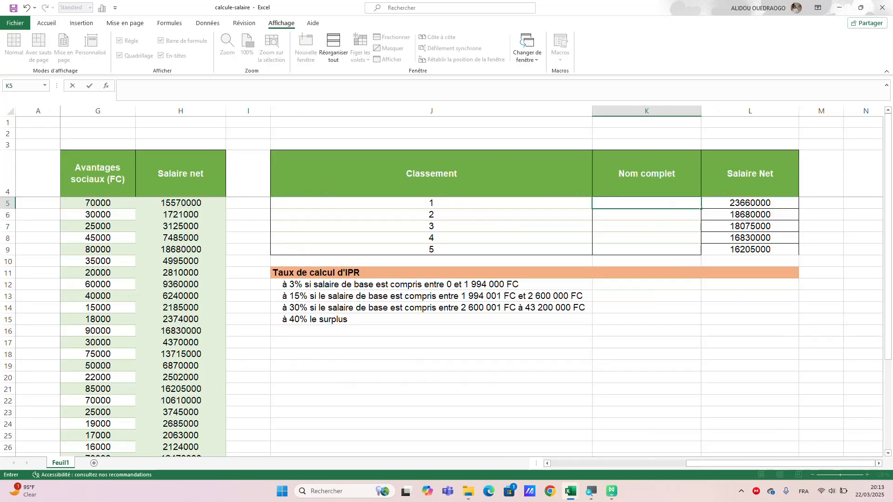
text(=recher)
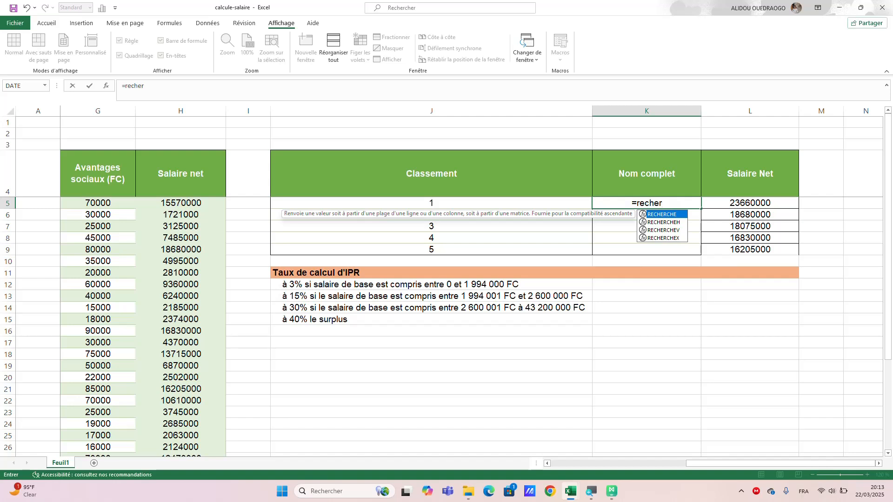
double_click(680, 238)
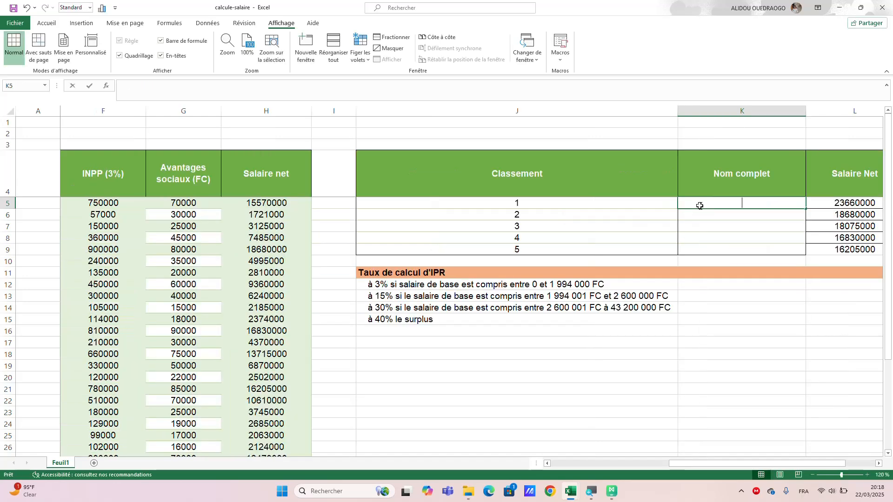
Start a RECHERCHEX formula in K5, the first Nom complet cell of the Classement table, with L5 as valeur_cherchée.
text(=re)
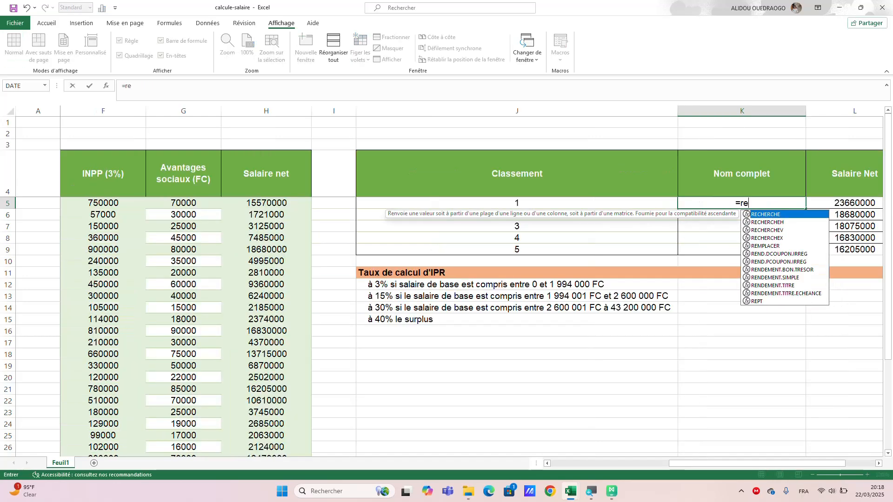
text(cher)
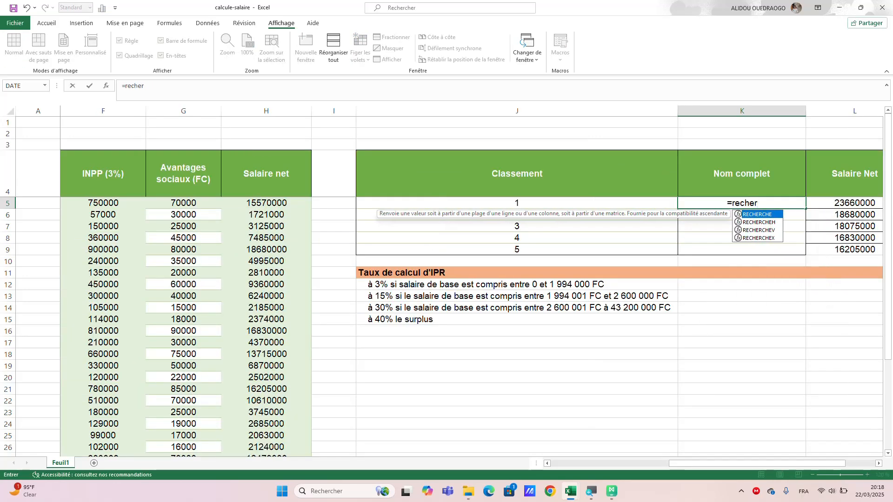
double_click(758, 238)
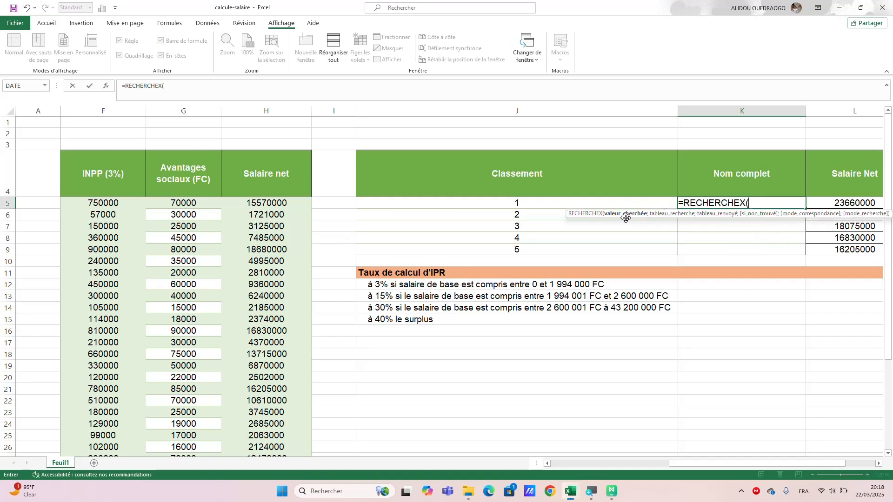
click(844, 203)
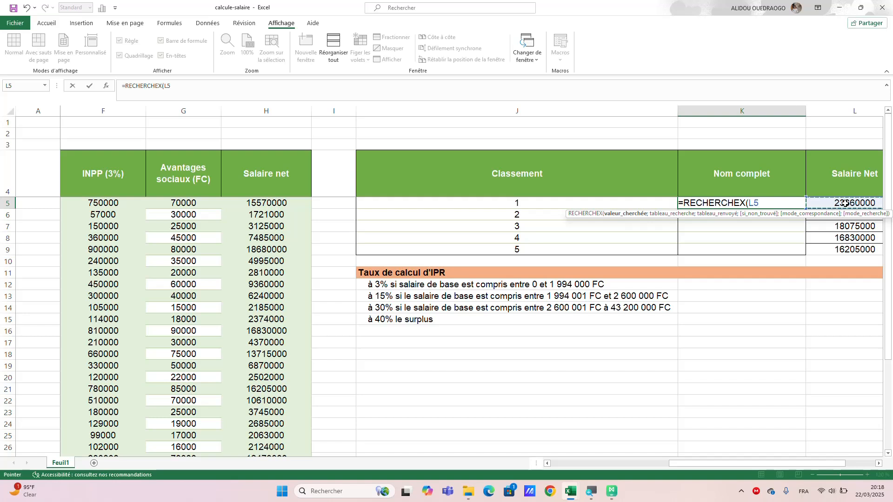
text(;)
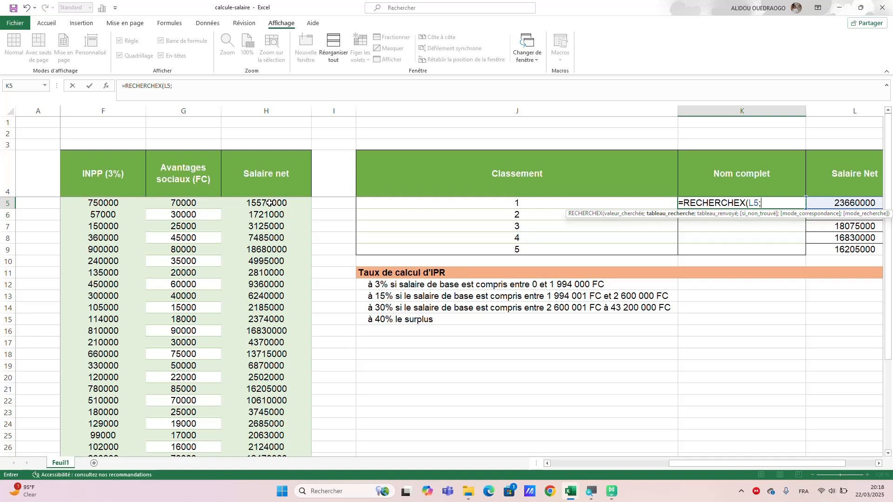
Use the net salaries in H5:H34 as the tableau_recherche argument of the RECHERCHEX formula.
drag(269, 203, 274, 395)
scroll(567, 374, up, 5)
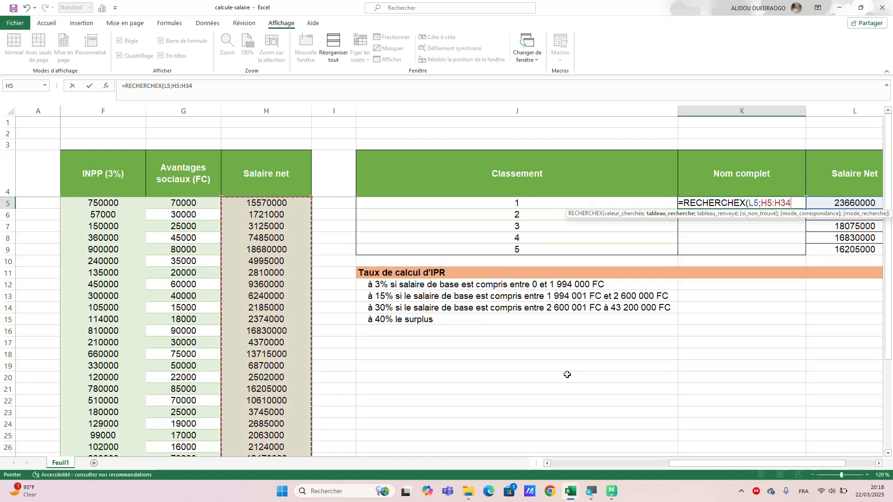
text(;)
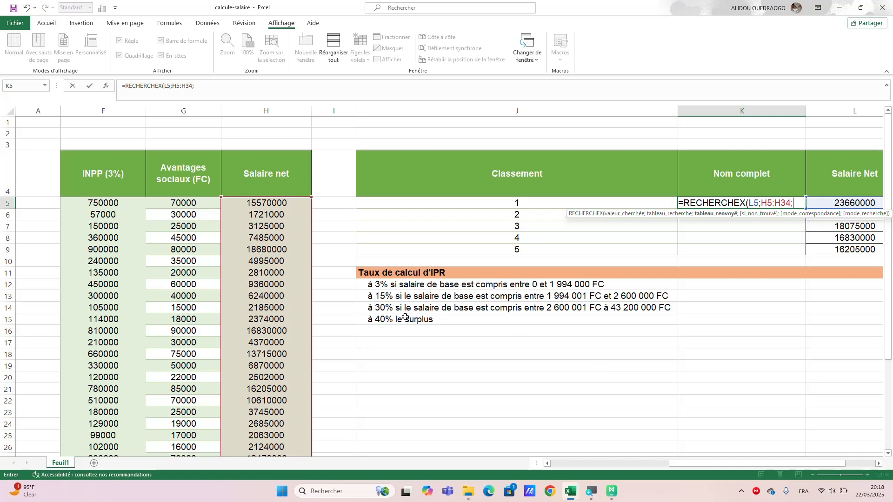
Use the employee names in B5:B34 as the tableau_renvoyé argument and complete the RECHERCHEX formula in K5.
scroll(176, 275, left, 6)
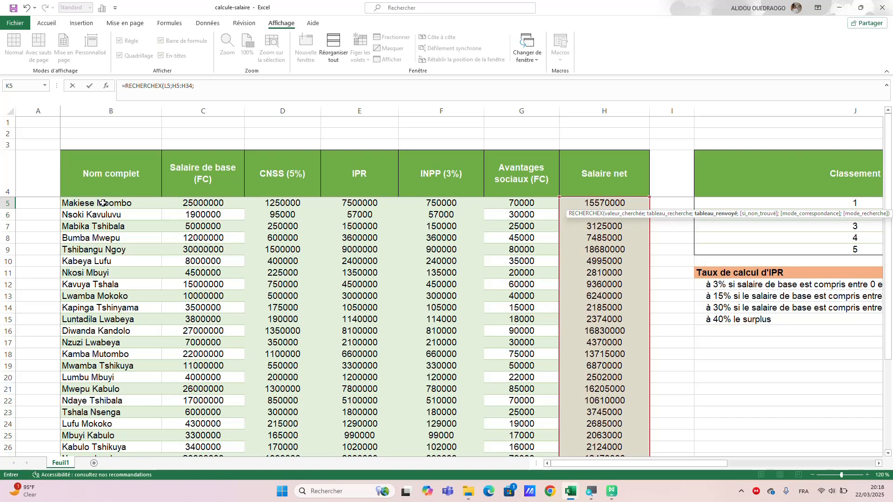
drag(103, 204, 100, 405)
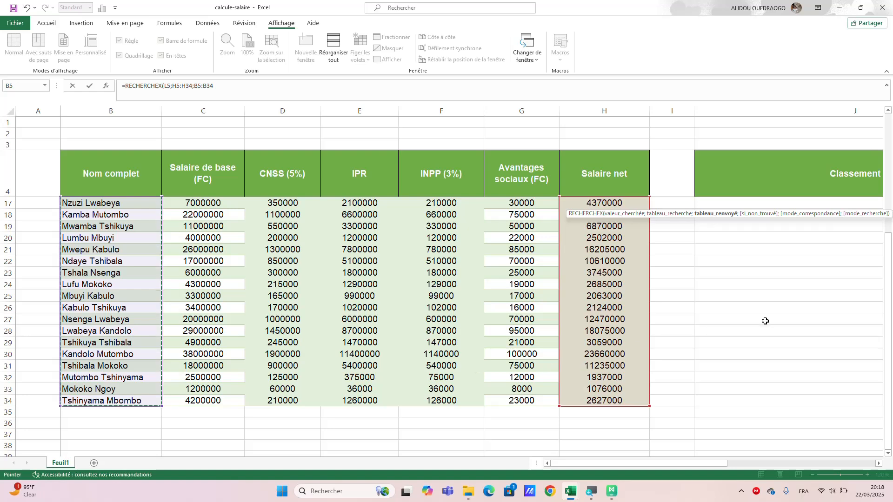
scroll(774, 294, right, 3)
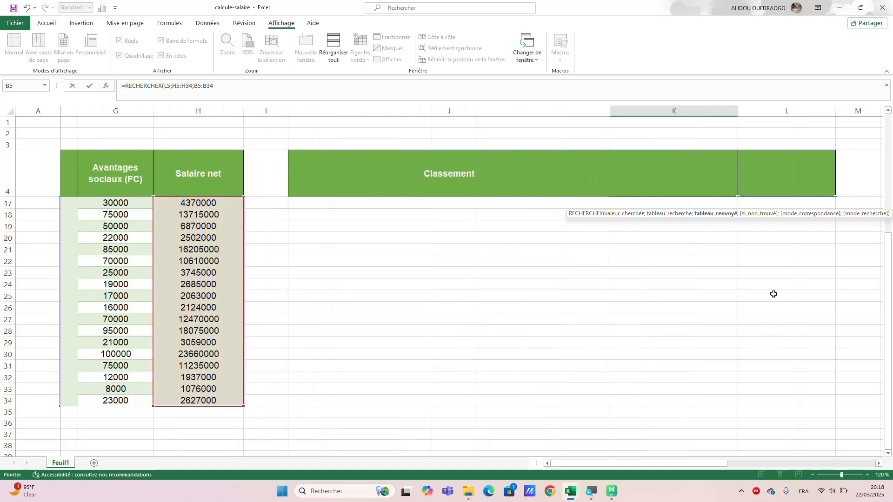
scroll(774, 294, right, 1)
scroll(774, 294, up, 4)
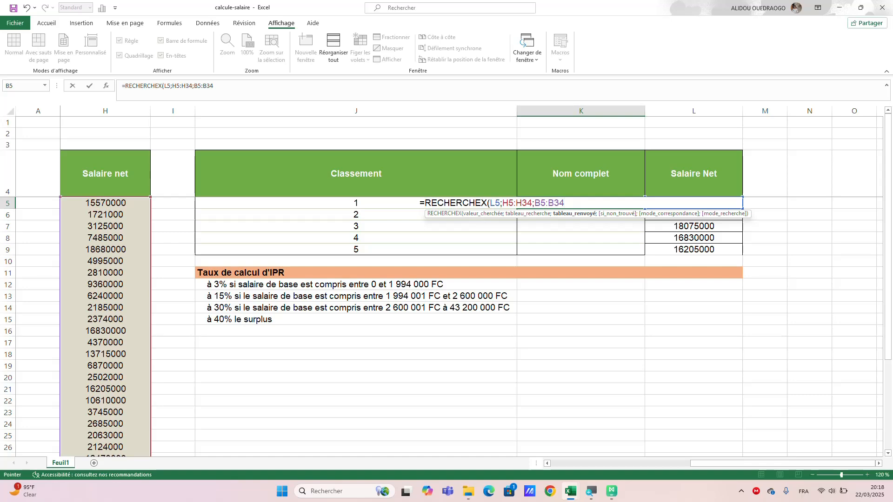
text())
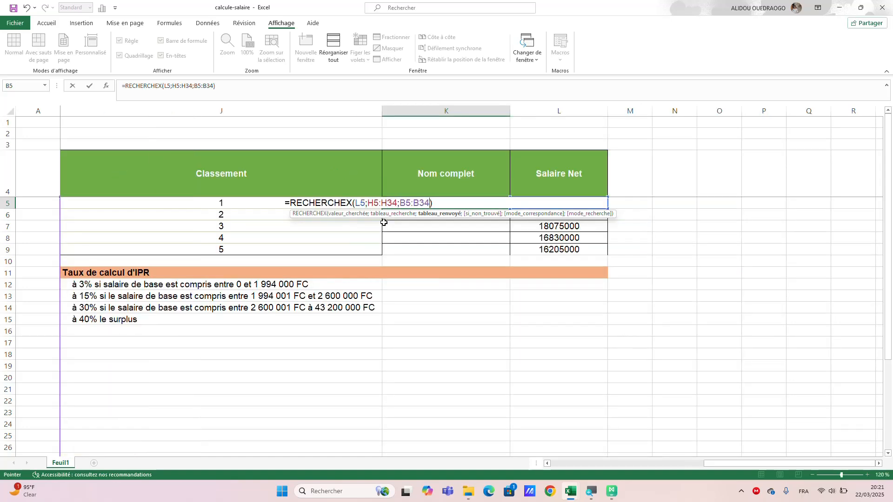
key(Return)
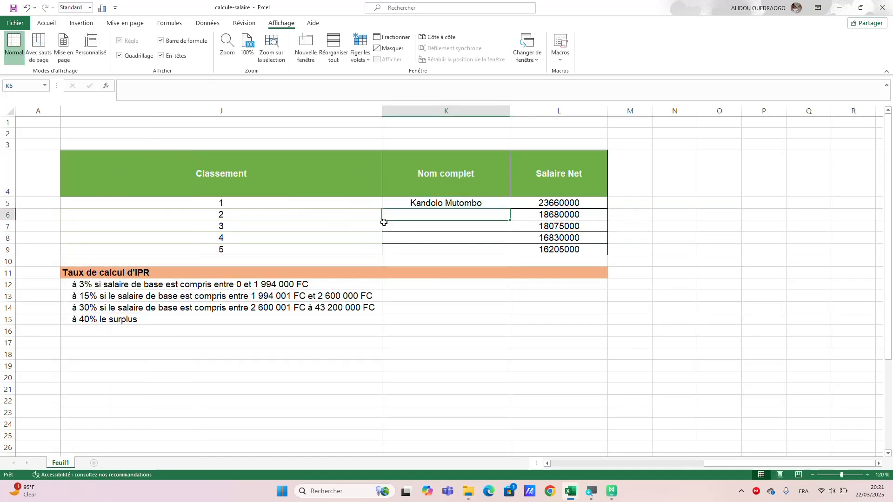
Copy the RECHERCHEX formula from K5 down to K9 for all five ranks.
click(440, 203)
scroll(441, 205, left, 5)
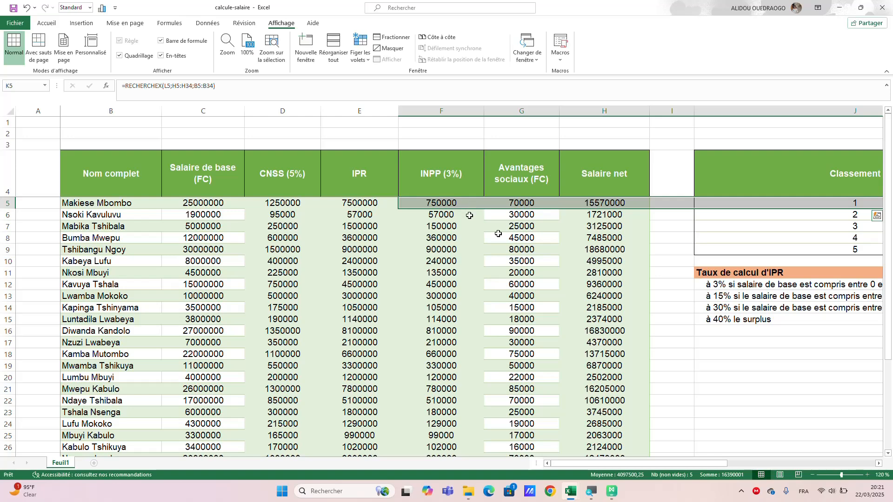
click(690, 294)
scroll(773, 221, right, 5)
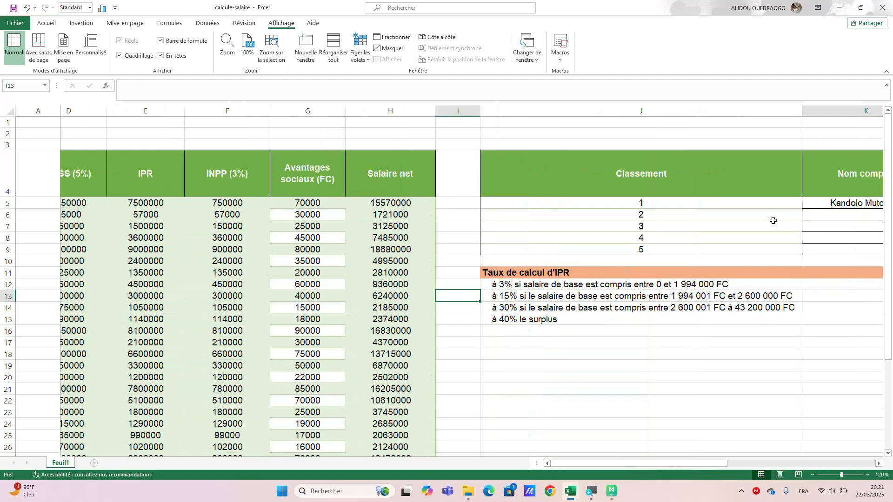
scroll(773, 221, right, 3)
click(753, 204)
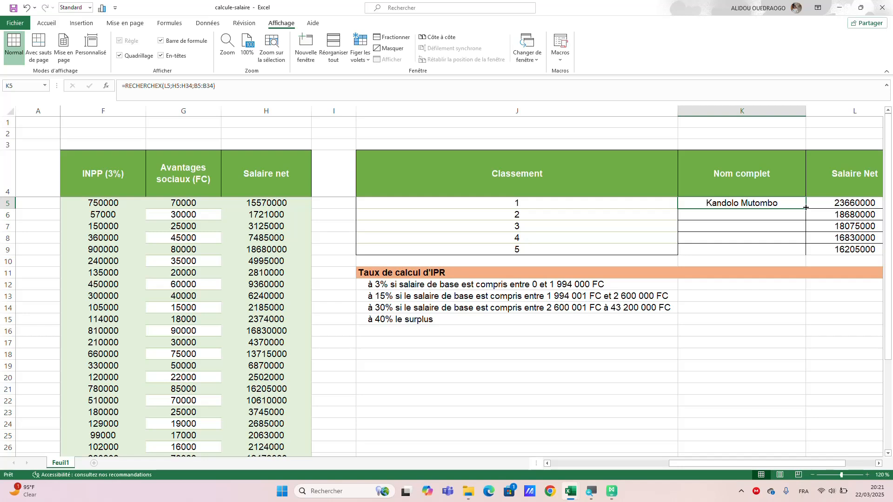
drag(806, 207, 807, 255)
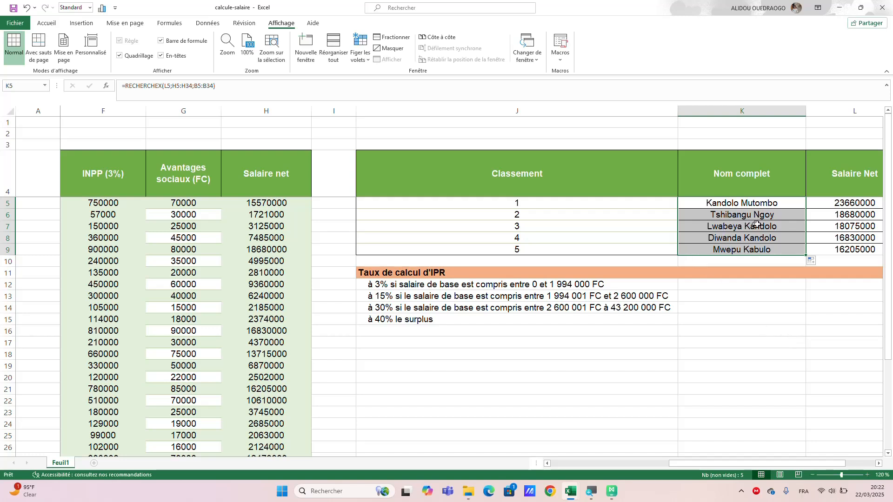
Review the names and net salaries in the Classement table alongside the employee salary table.
click(752, 203)
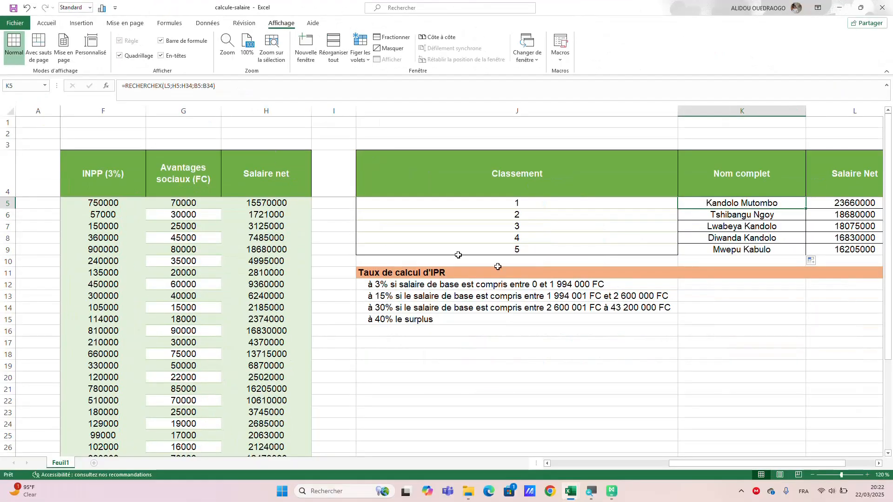
scroll(508, 284, right, 2)
scroll(508, 284, right, 2)
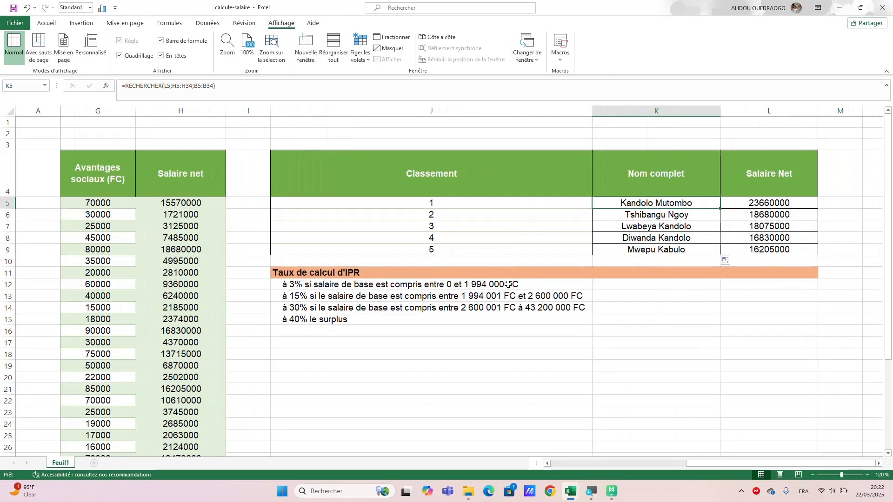
click(657, 336)
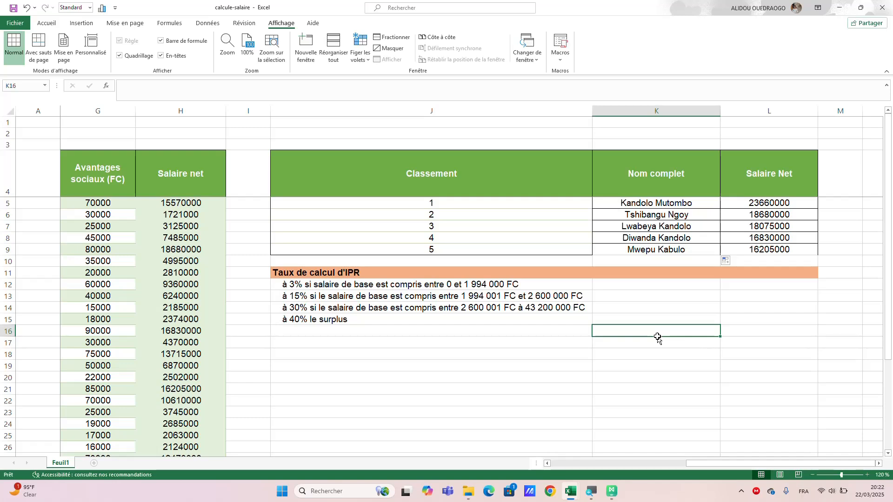
click(694, 306)
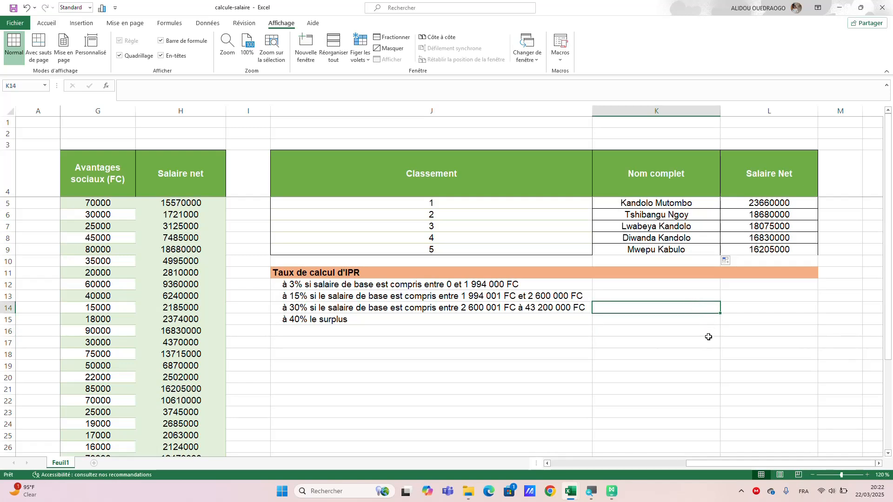
click(495, 333)
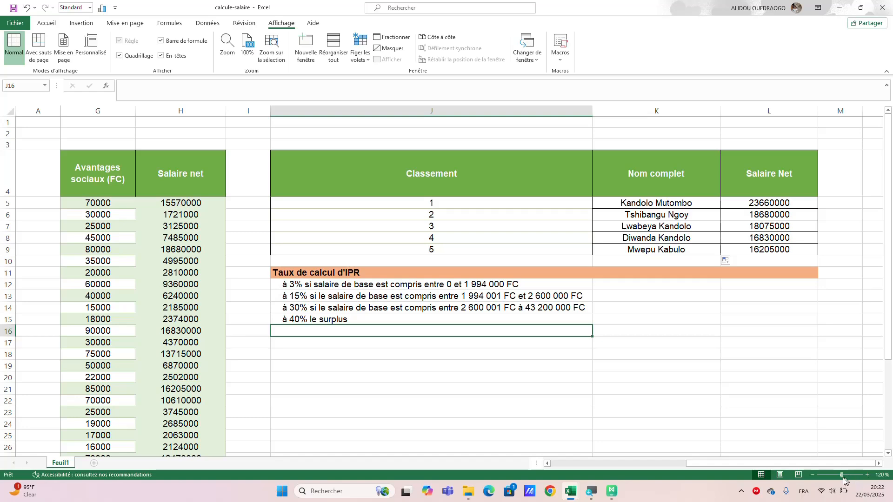
click(813, 475)
click(813, 475)
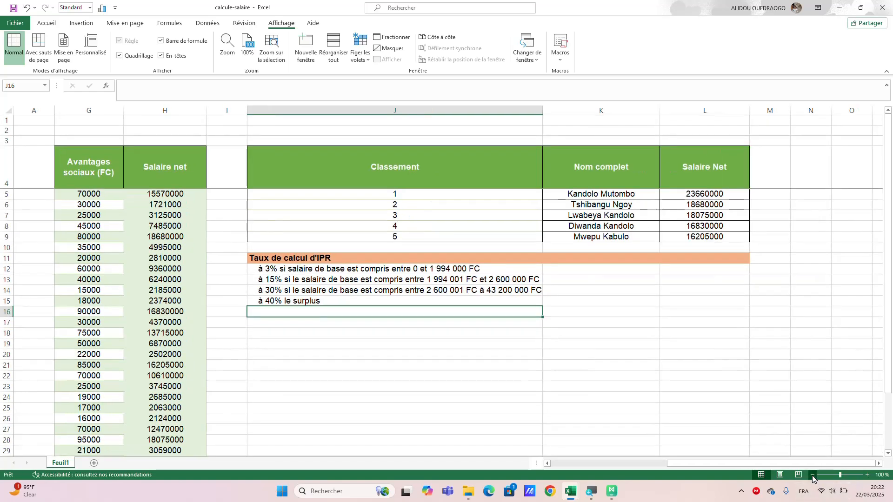
click(763, 185)
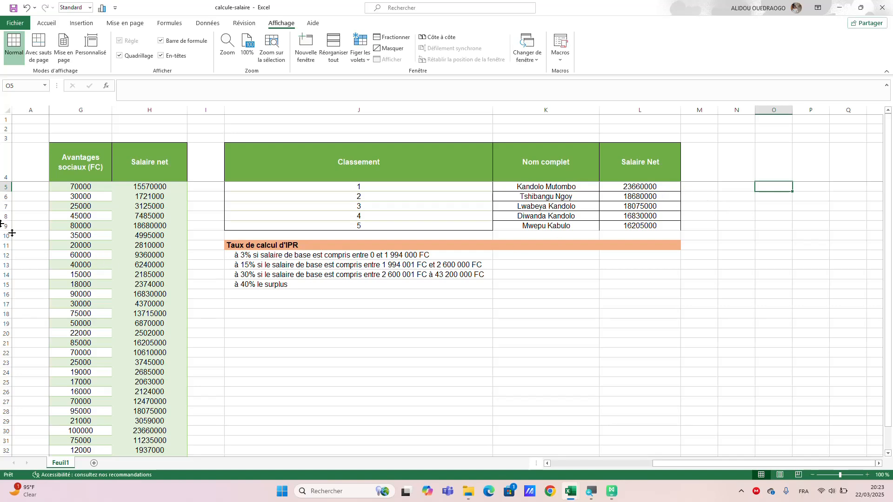
scroll(153, 259, left, 5)
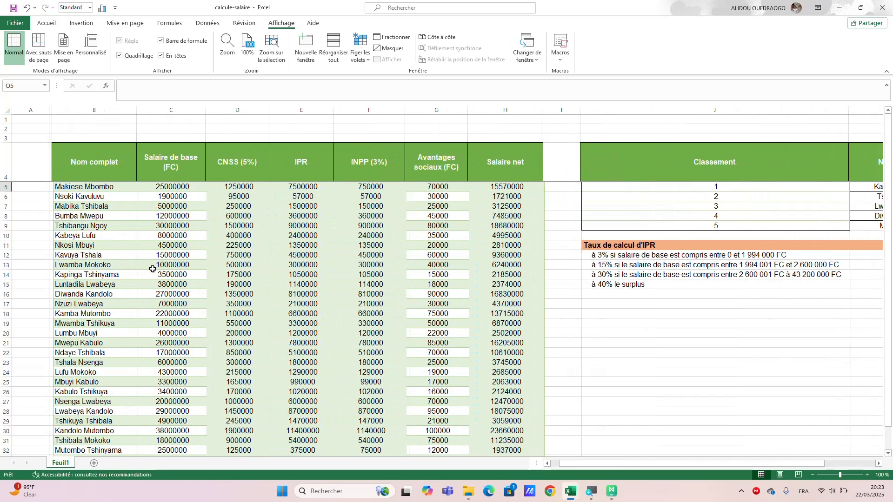
scroll(152, 268, left, 2)
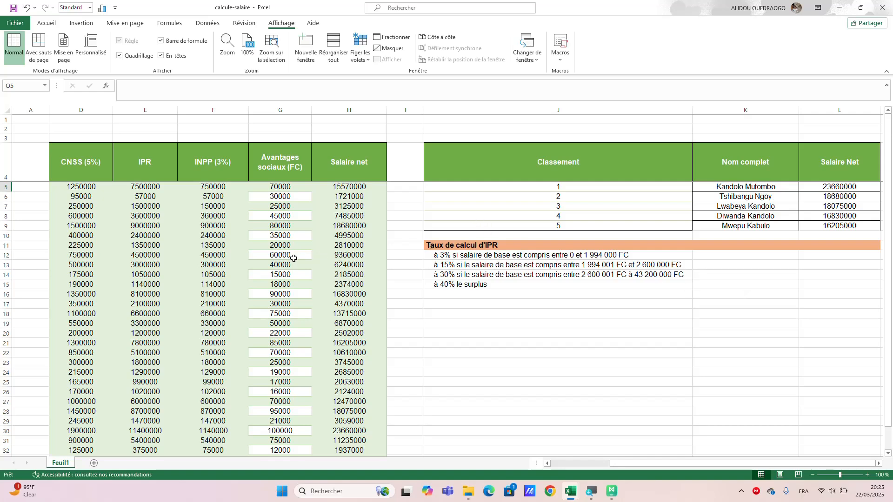
scroll(293, 258, left, 3)
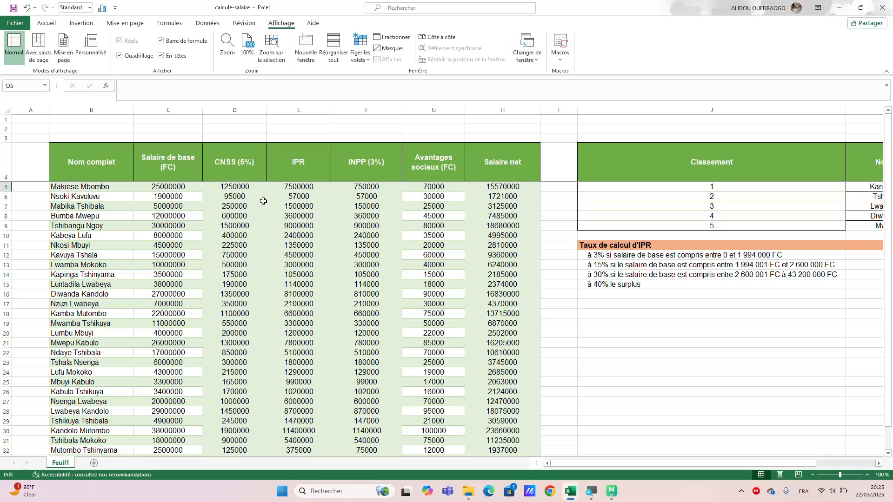
scroll(629, 371, right, 1)
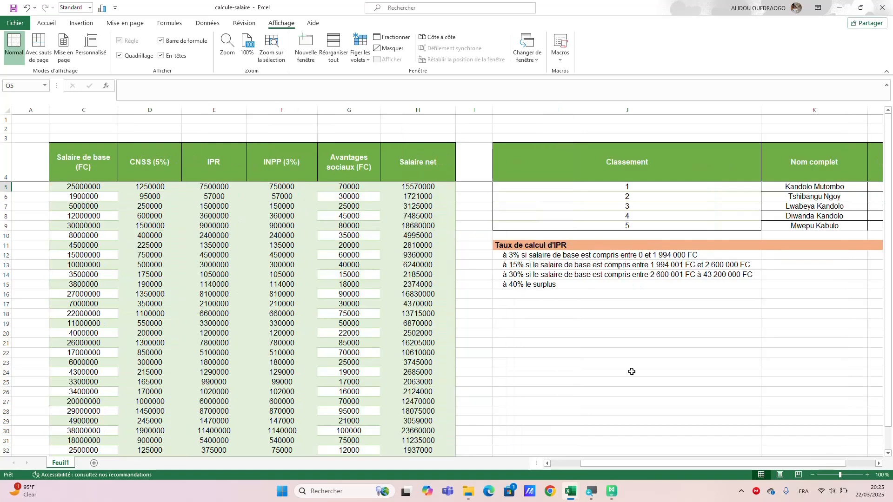
Add a new blank worksheet to the workbook.
key(shift+F11)
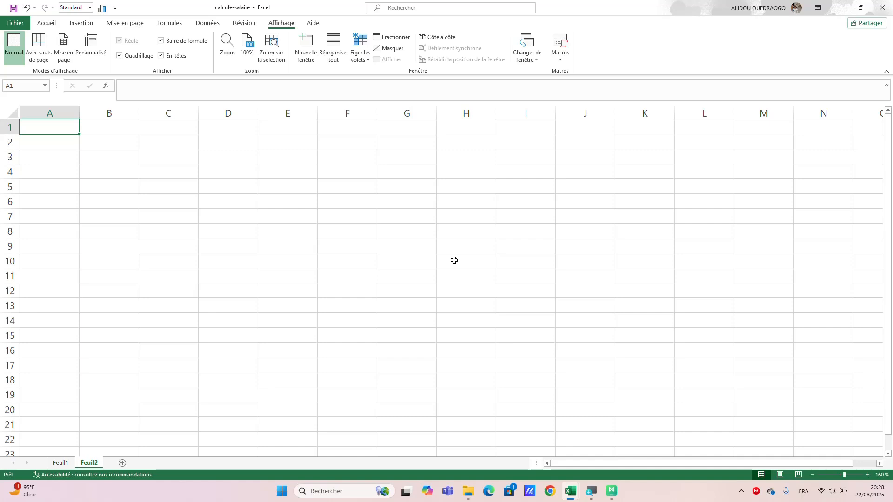
Enter the column headers Prénom in B3 and Nom in C3.
click(92, 160)
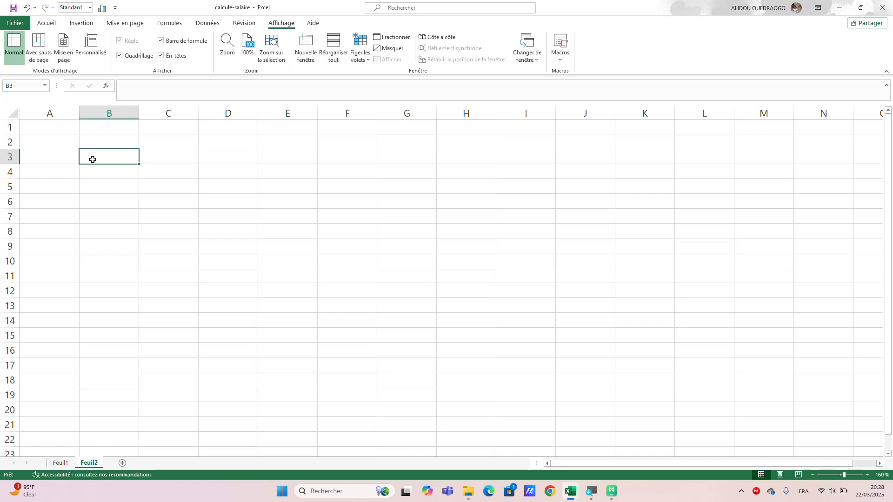
text(Pr)
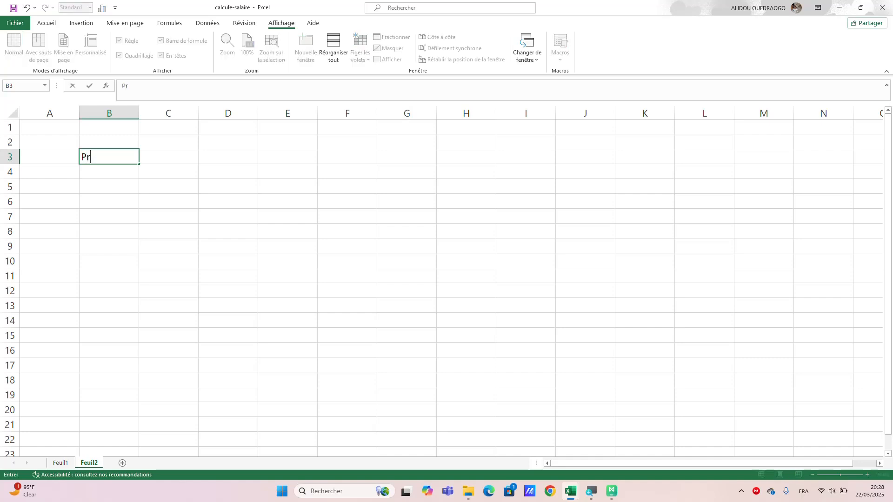
text(énom)
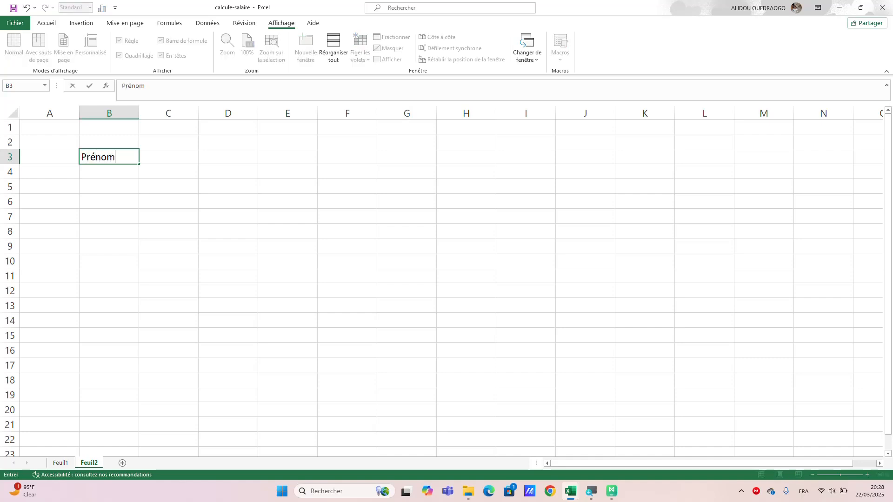
key(Tab)
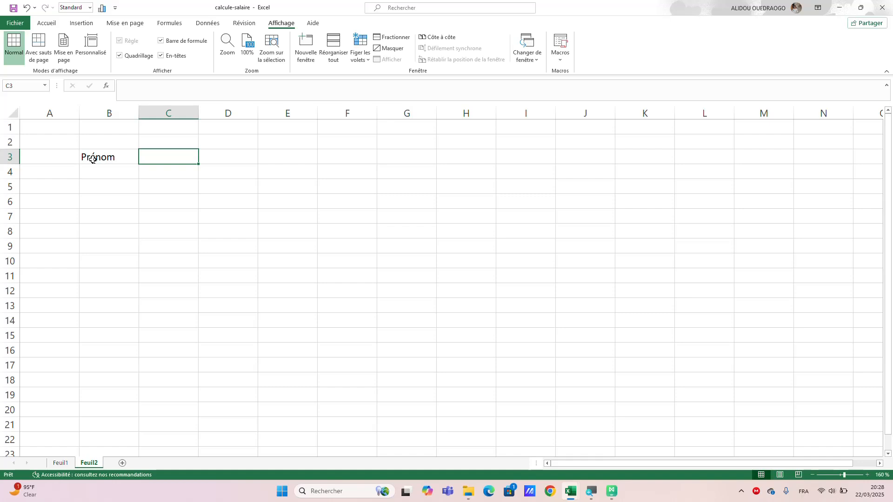
text(nom)
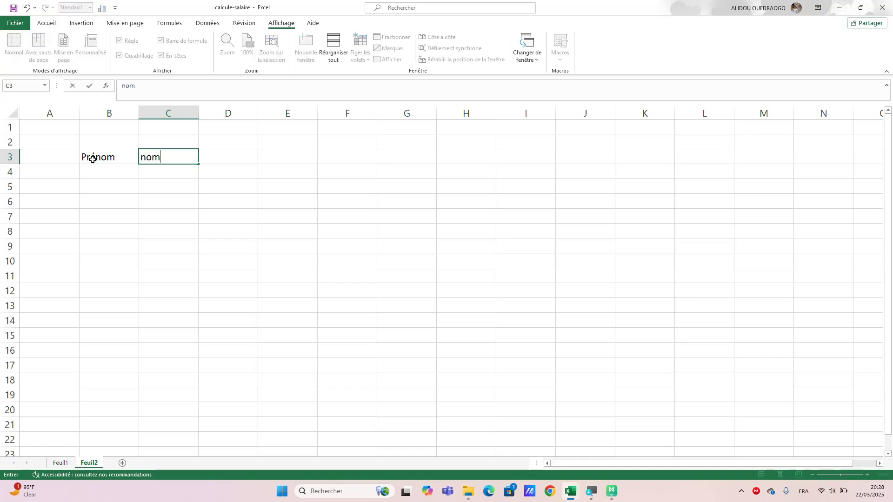
key(BackSpace)
key(BackSpace)
key(BackSpace)
text(Nom)
key(Tab)
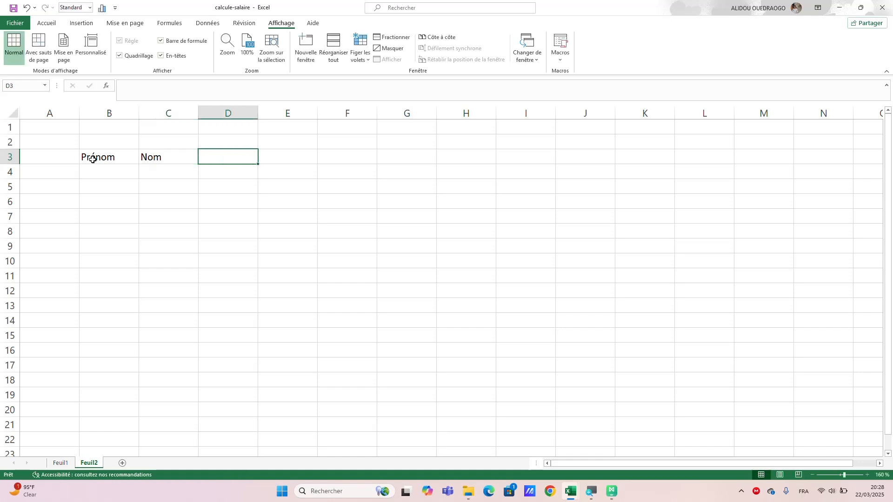
Add the headers Ville, Sexe and Age in cells D3 to F3.
text(Ville)
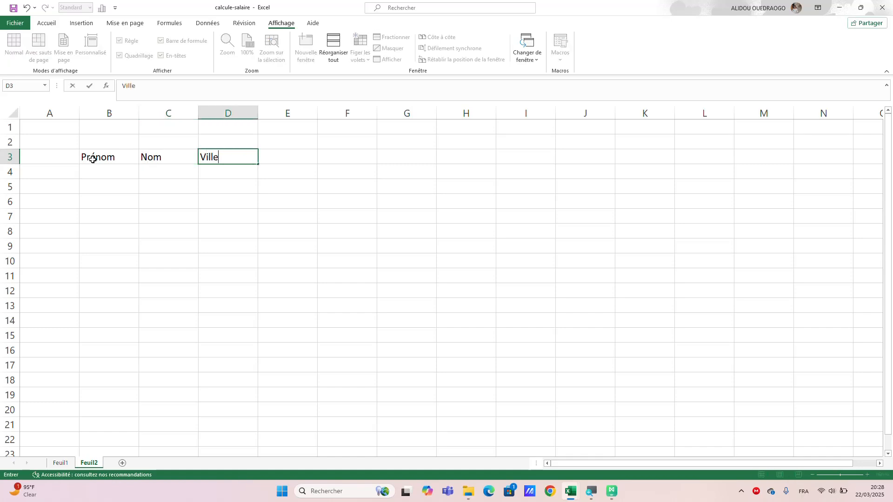
key(Tab)
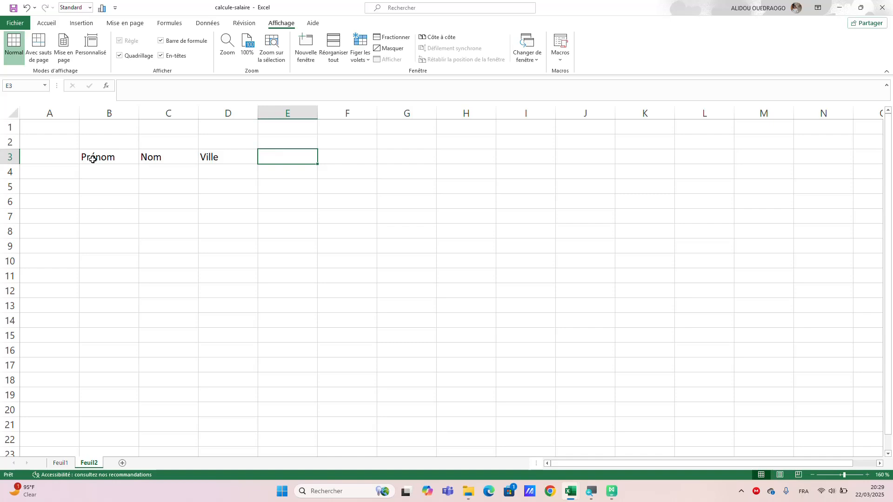
text(Sexe)
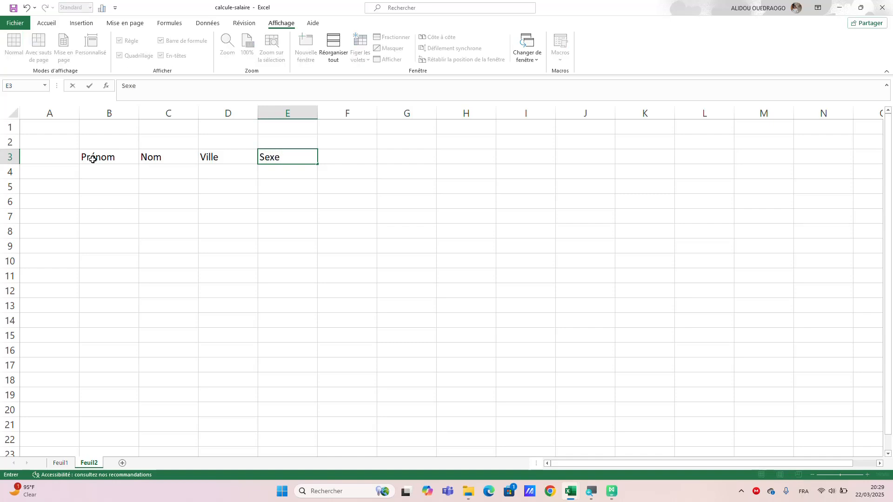
key(Tab)
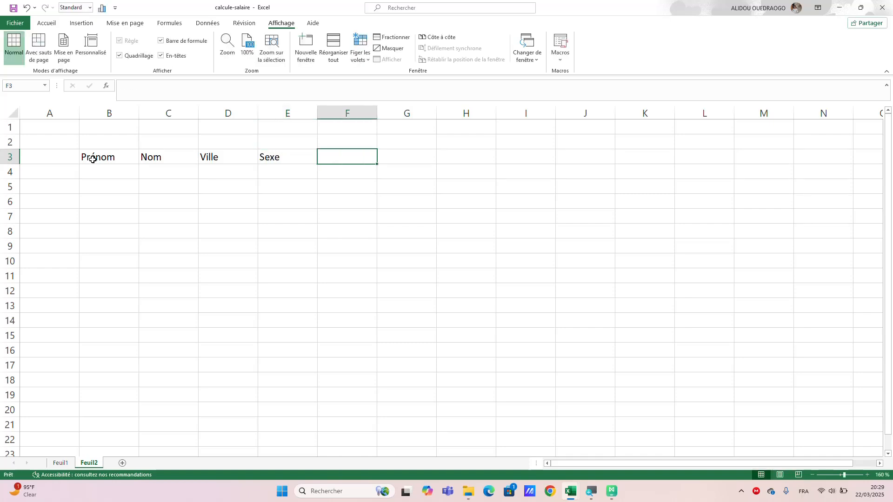
text(Age)
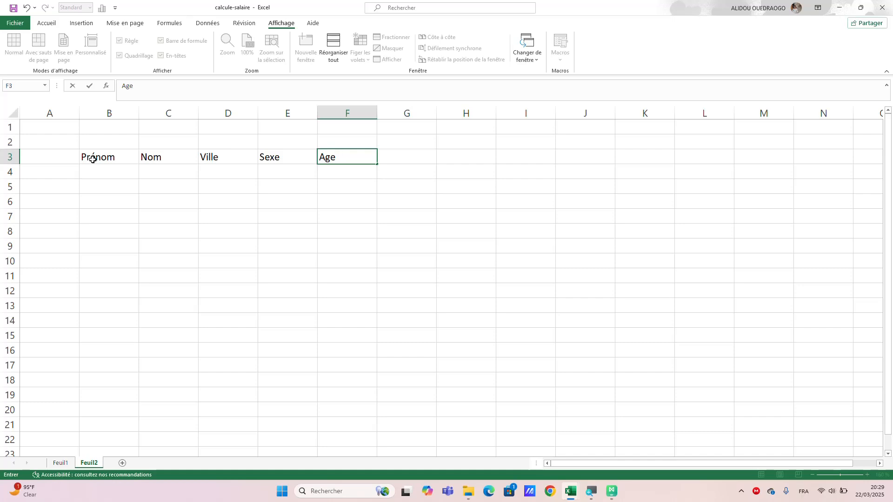
key(Tab)
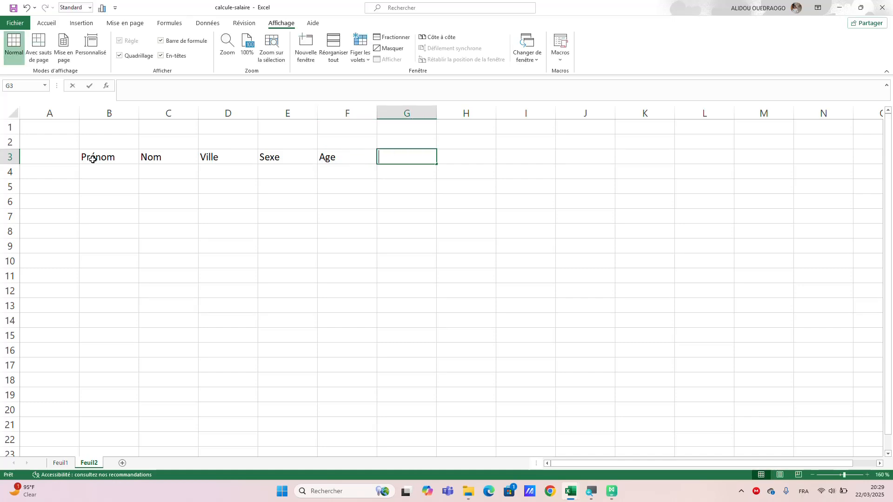
Enter the score column header P.0/50 in G3.
text(P.)
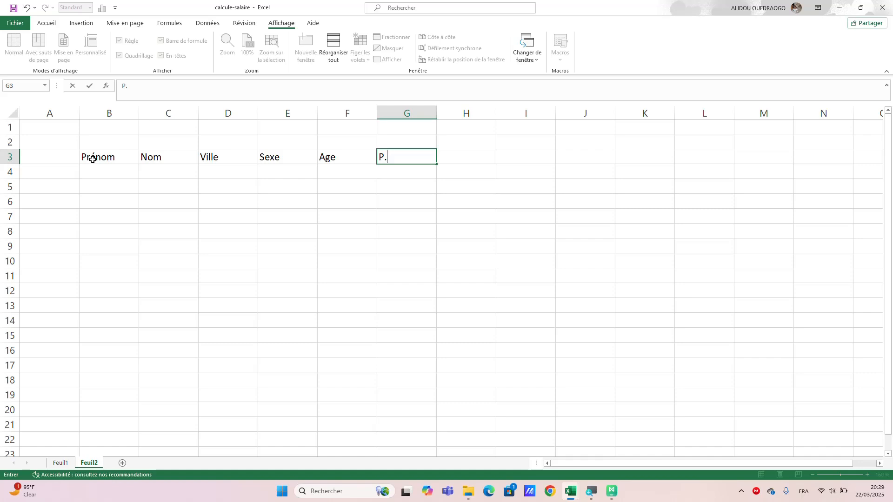
text(/)
text(0/)
key(BackSpace)
key(BackSpace)
key(BackSpace)
text(0/50)
key(Tab)
text(p)
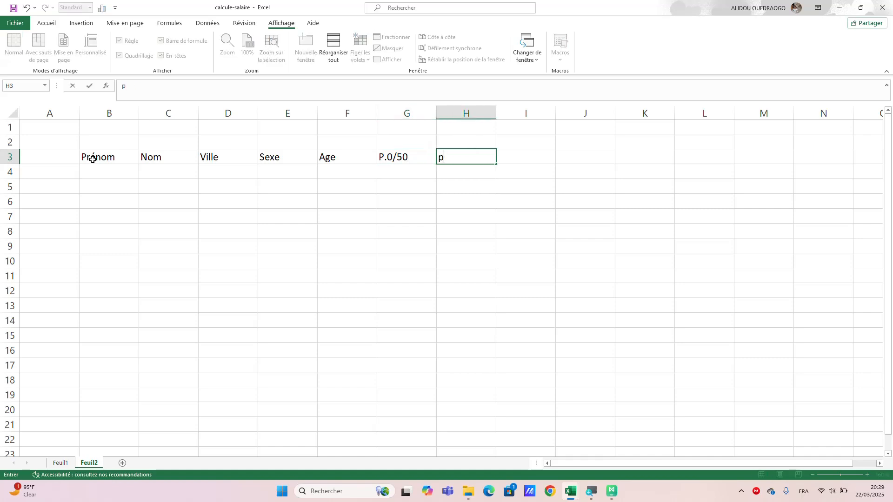
key(BackSpace)
text(L)
text(Place)
key(Tab)
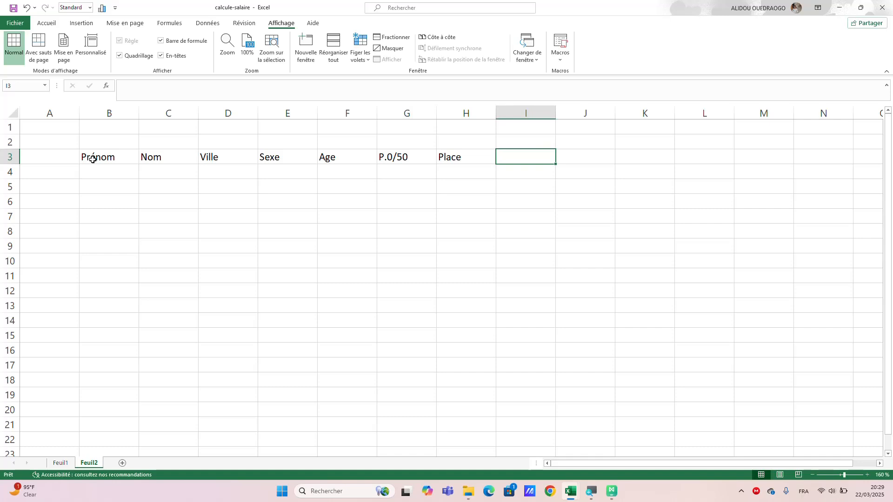
key(Left)
key(BackSpace)
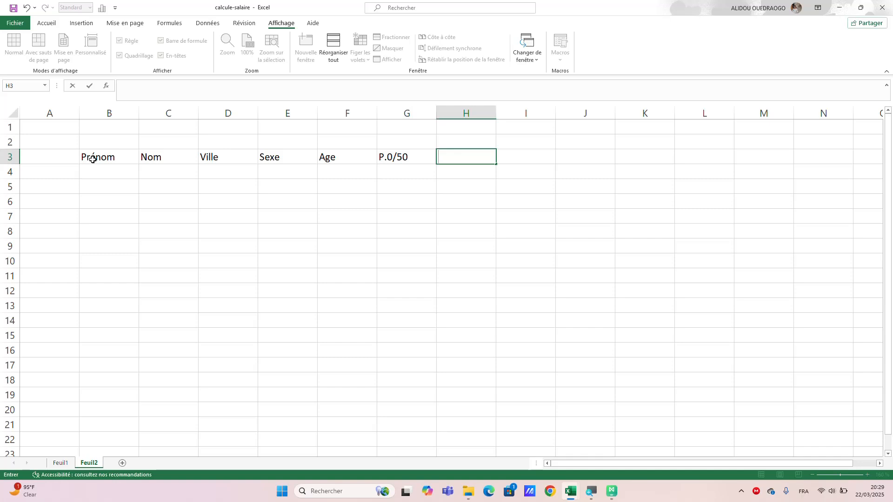
Complete the header row with % in H3, Place in I3 and Observation in J3.
text(%)
key(Tab)
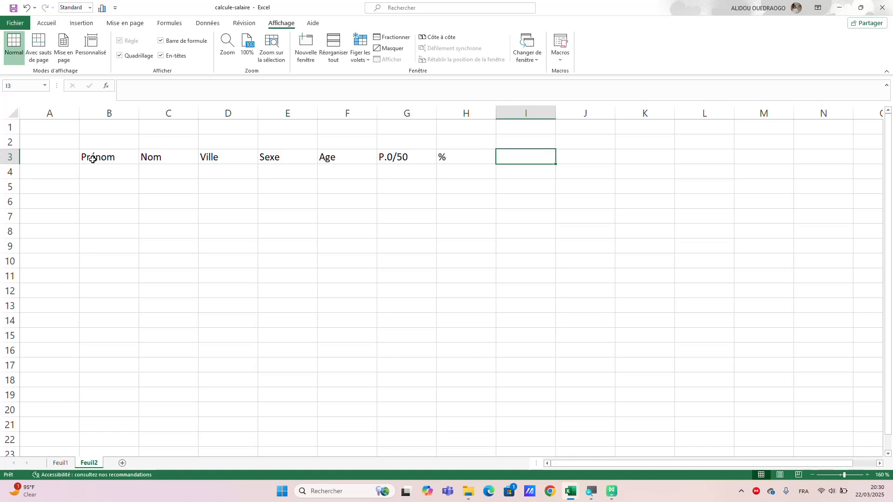
text(Place)
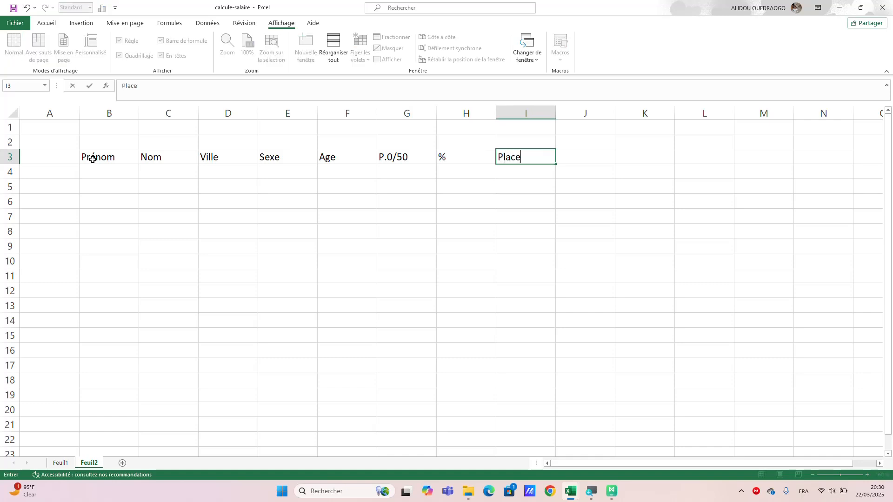
key(Tab)
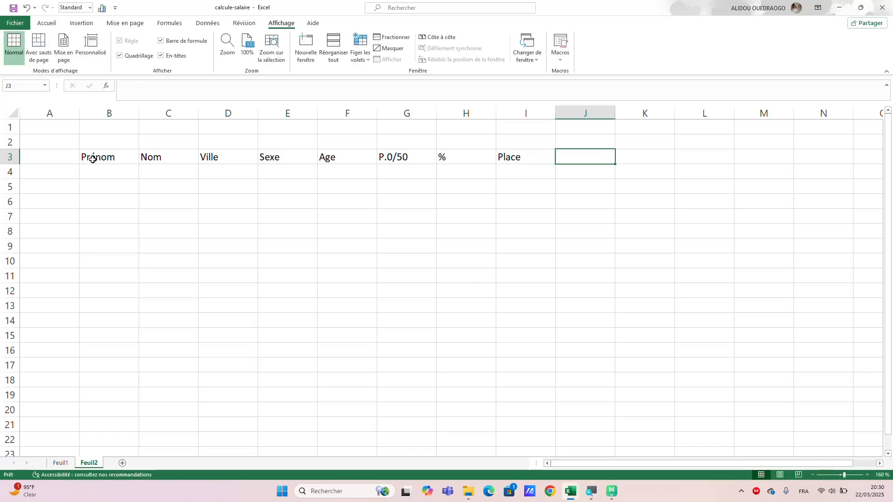
text(Ob)
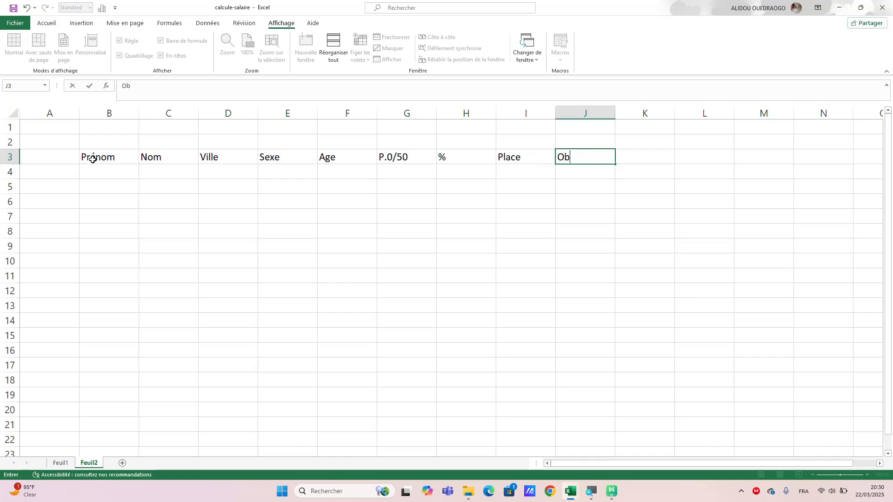
text(servation)
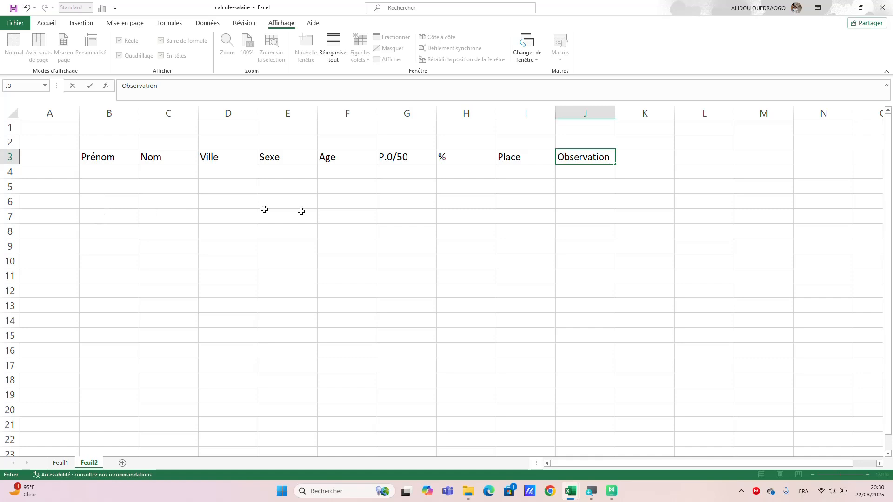
Enter Prénom1 in B4 and fill the series down to Prénom100 in B103.
click(130, 175)
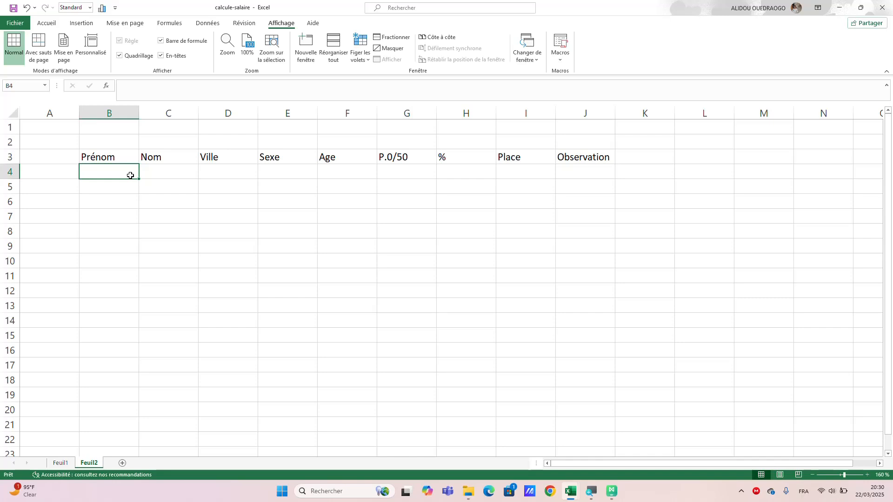
text(Pre)
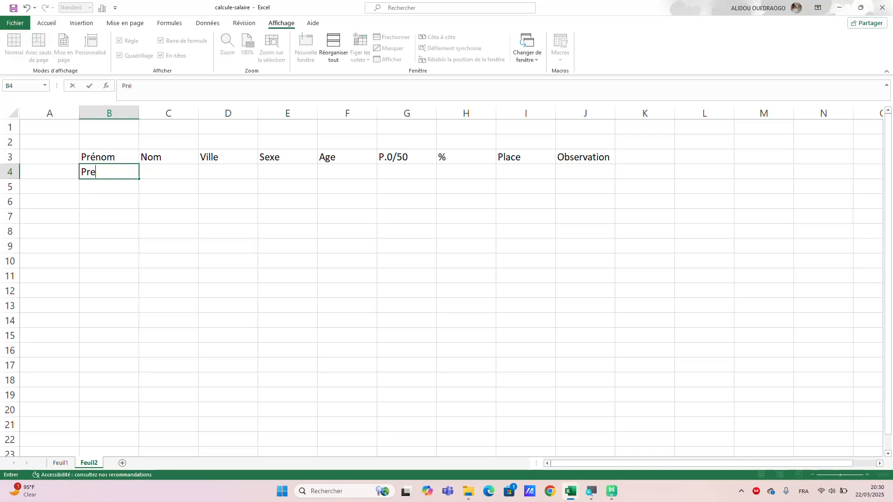
text(mier)
key(BackSpace)
key(BackSpace)
key(BackSpace)
key(BackSpace)
text(énom)
drag(139, 179, 133, 296)
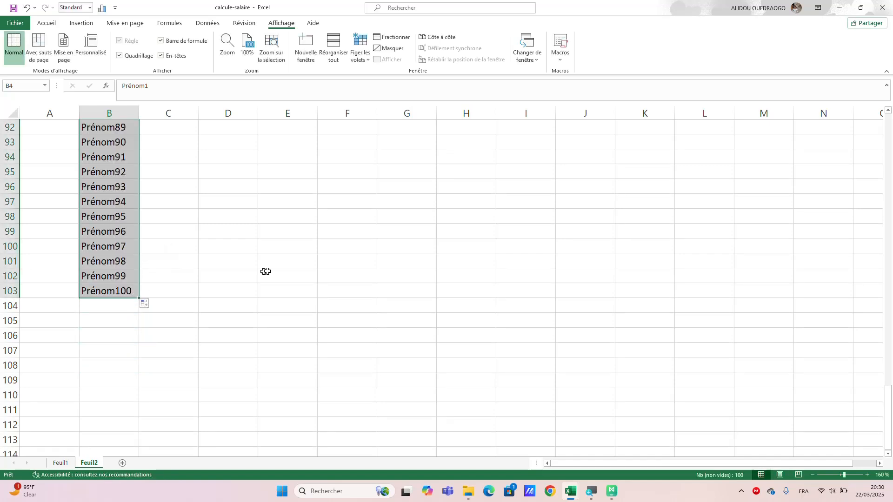
Enter Nom1 in C4 and fill the series down to row 103 alongside the first names.
scroll(257, 289, up, 20)
scroll(257, 290, up, 10)
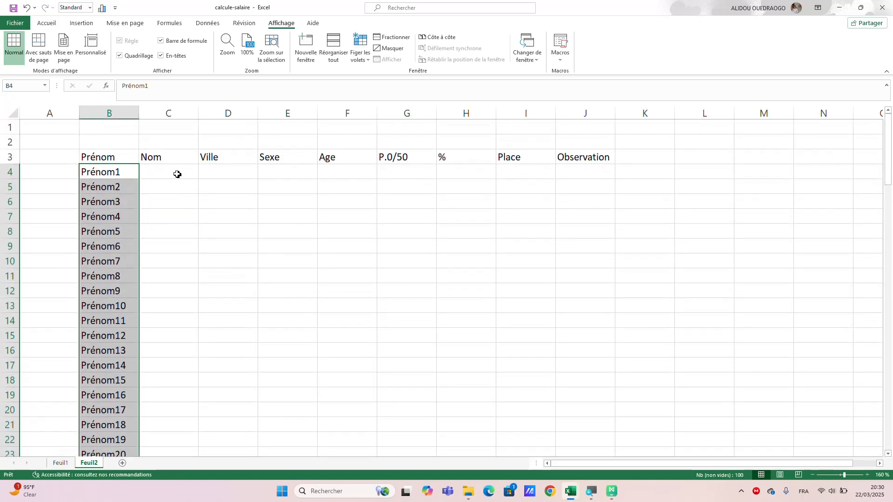
click(175, 172)
text(Nom)
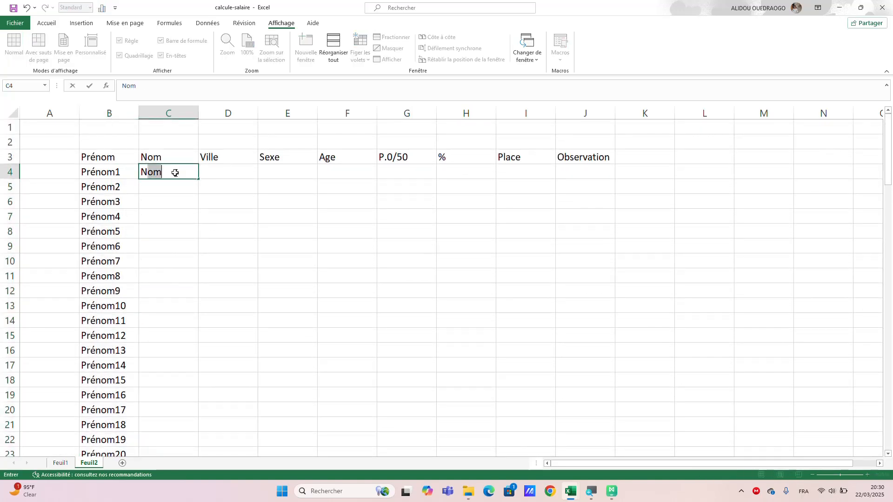
text(1)
click(202, 179)
click(194, 177)
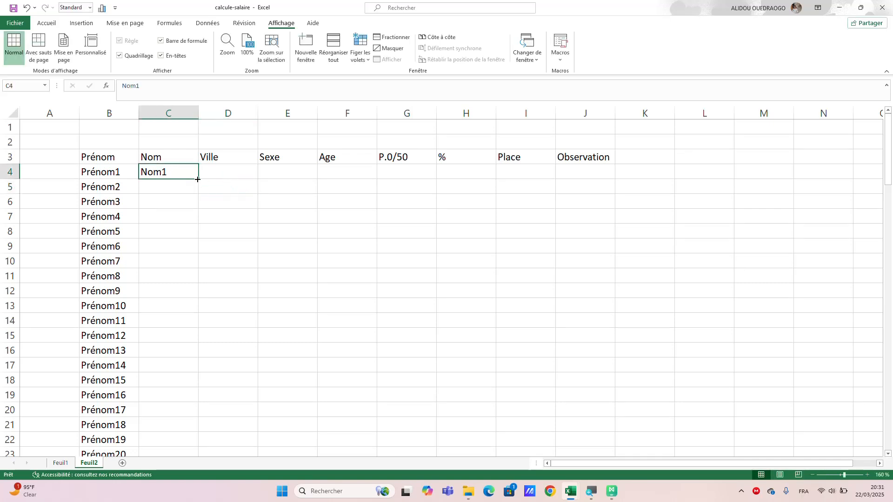
drag(198, 180, 171, 414)
Enter the cities Ouga, Bobo and Bamako in D4 to D6 of the Ville column.
scroll(252, 277, up, 15)
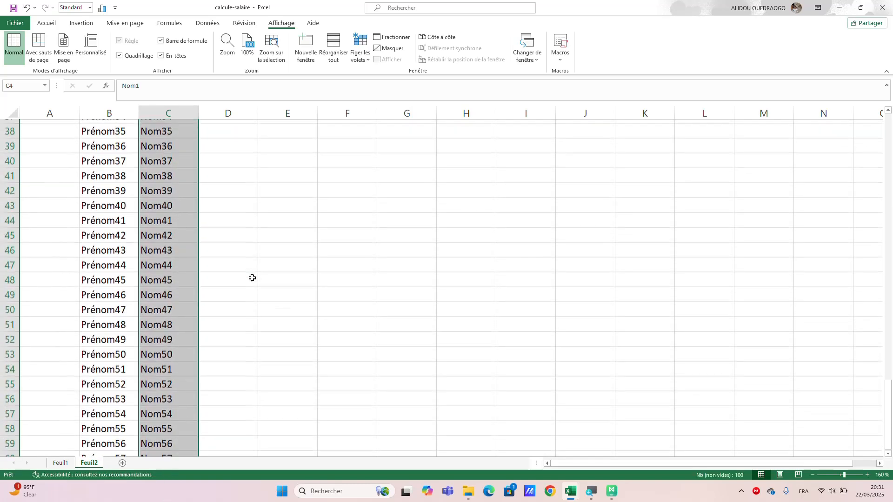
scroll(252, 277, up, 12)
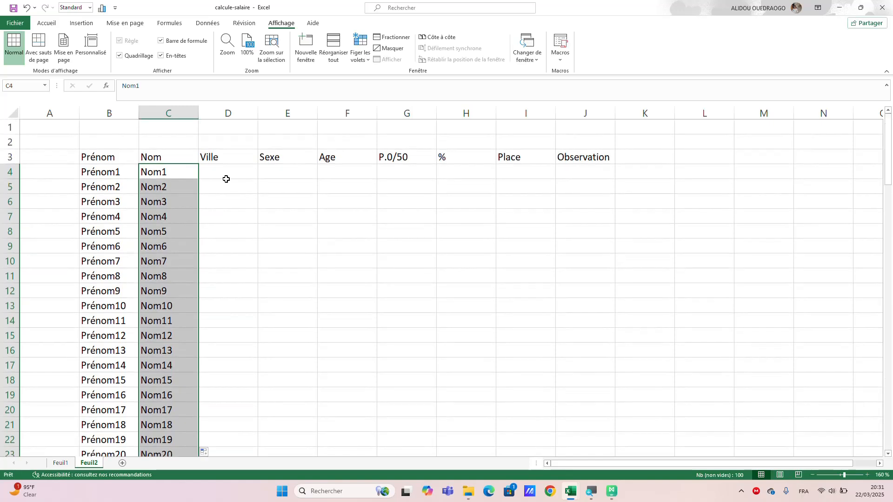
click(226, 172)
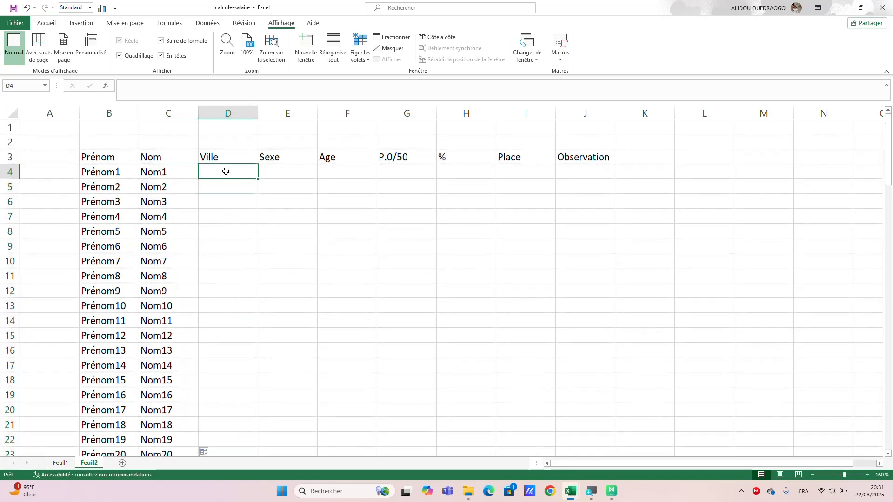
text(Ou)
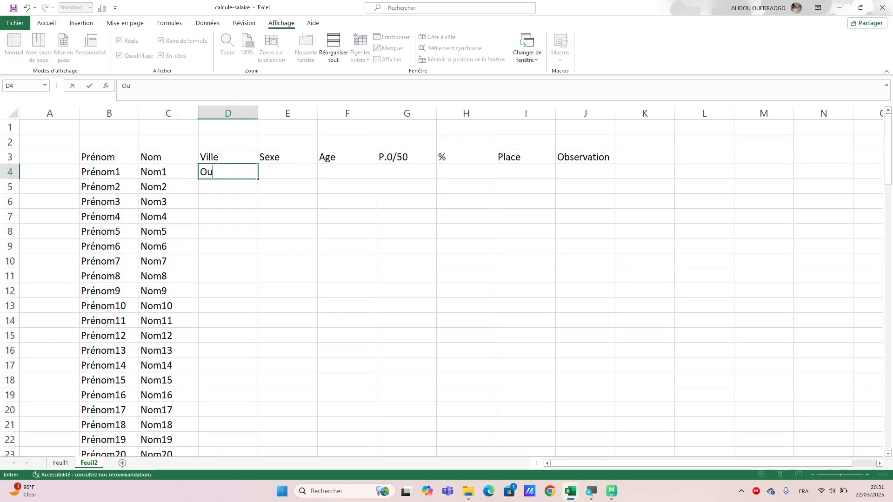
text(ga)
key(Return)
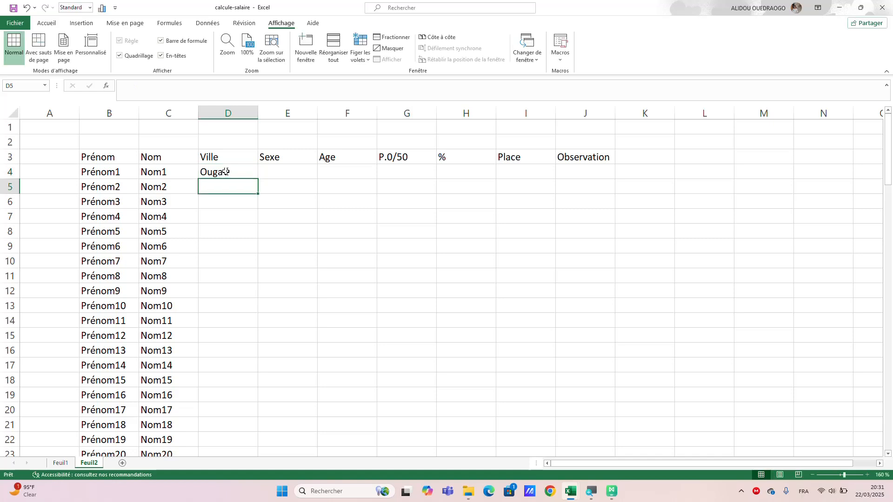
text(Bobo)
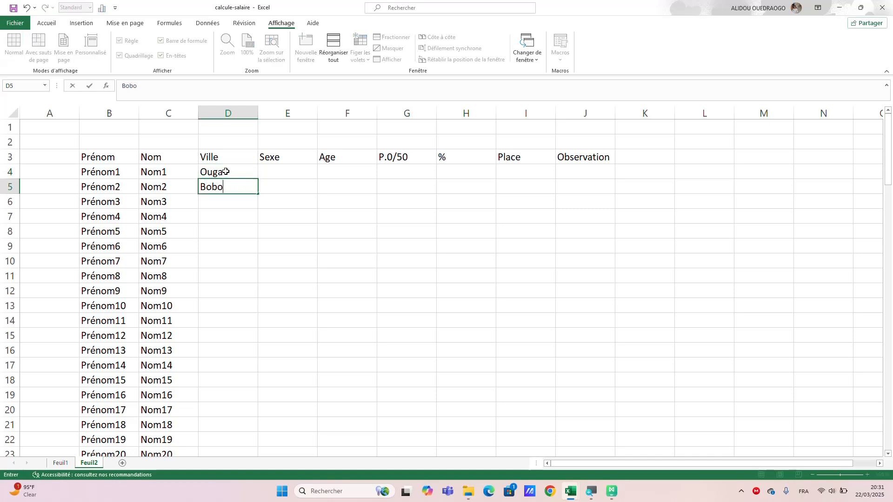
key(Return)
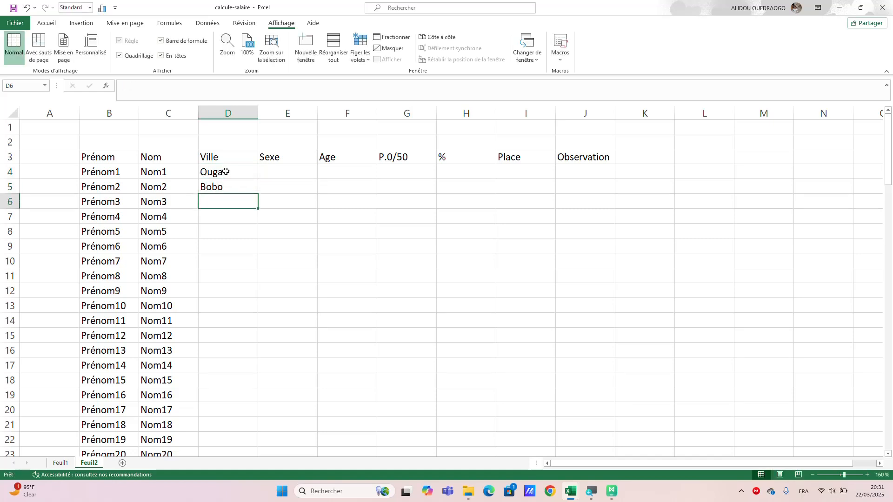
text(Bam)
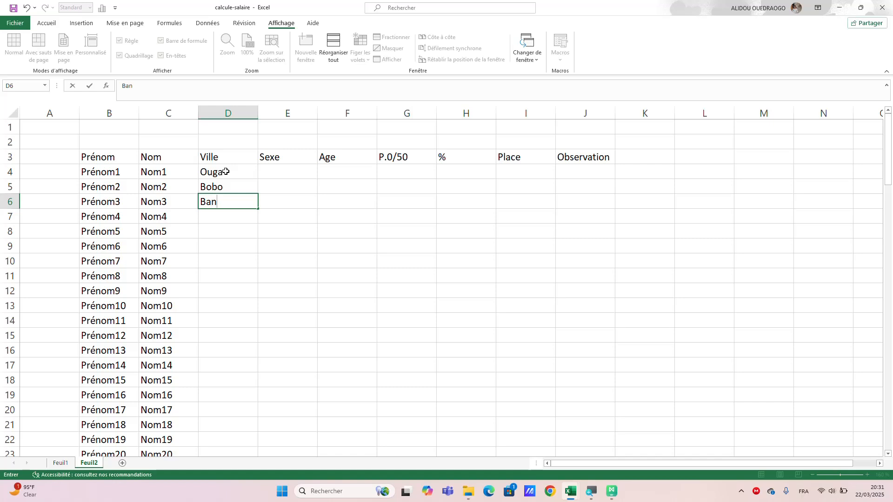
text(ako)
key(Return)
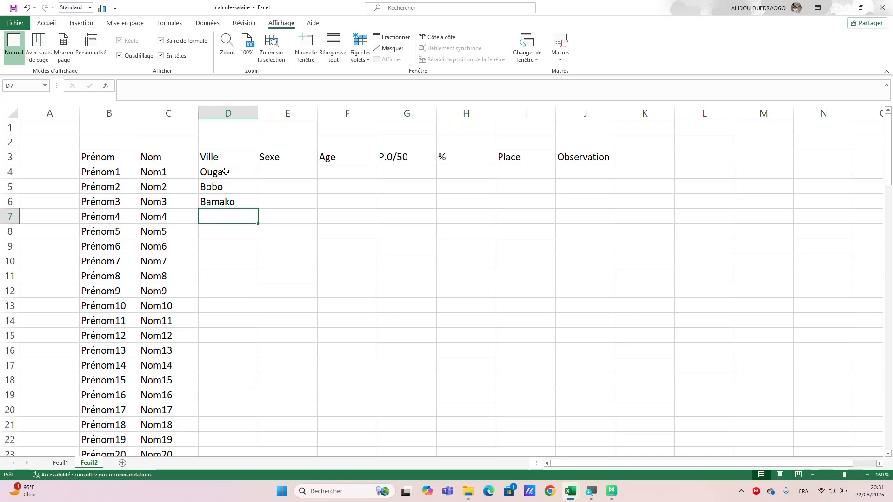
Continue the Ville column with the cities Kidal, Gao, Fada and Dori in D7 to D10.
text(Kidal)
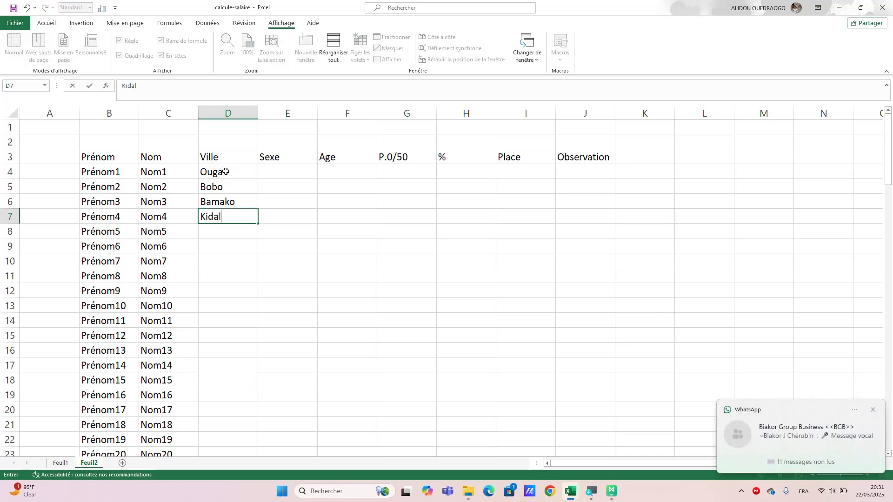
key(Return)
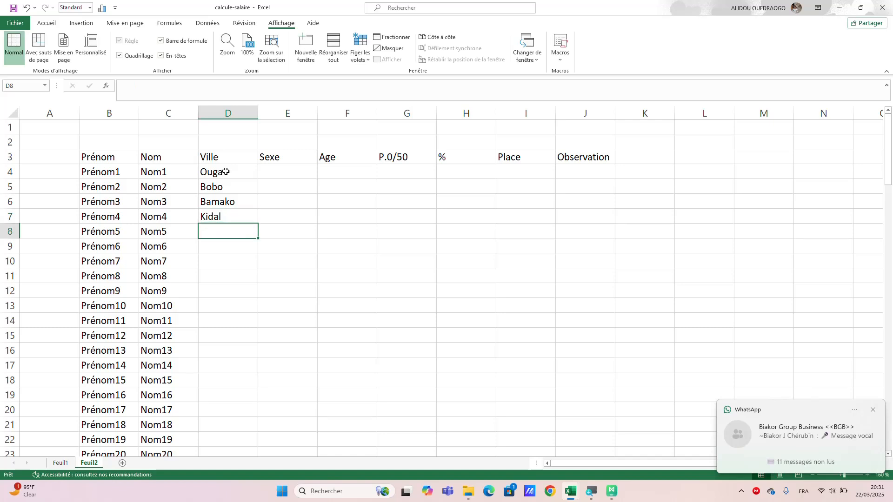
text(Gao)
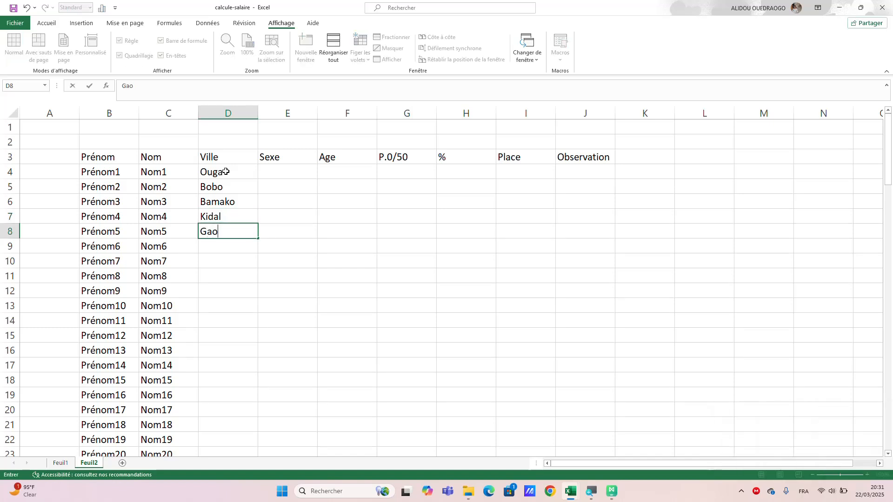
key(Return)
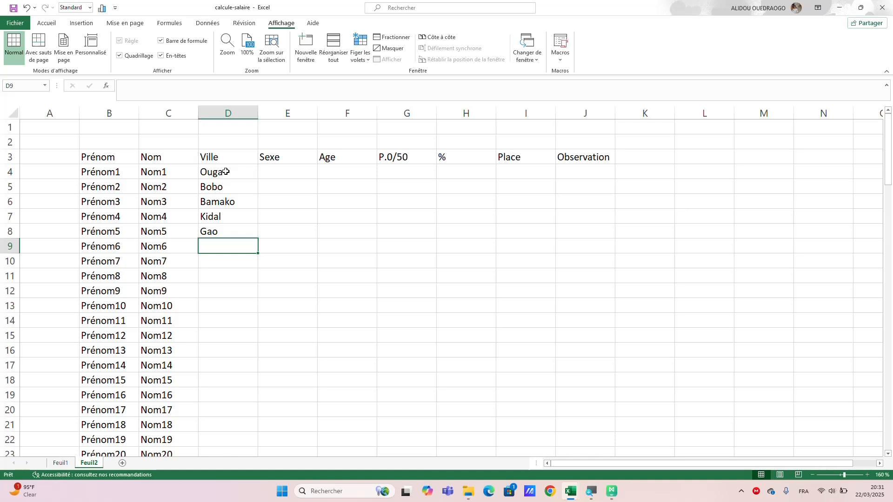
key(BackSpace)
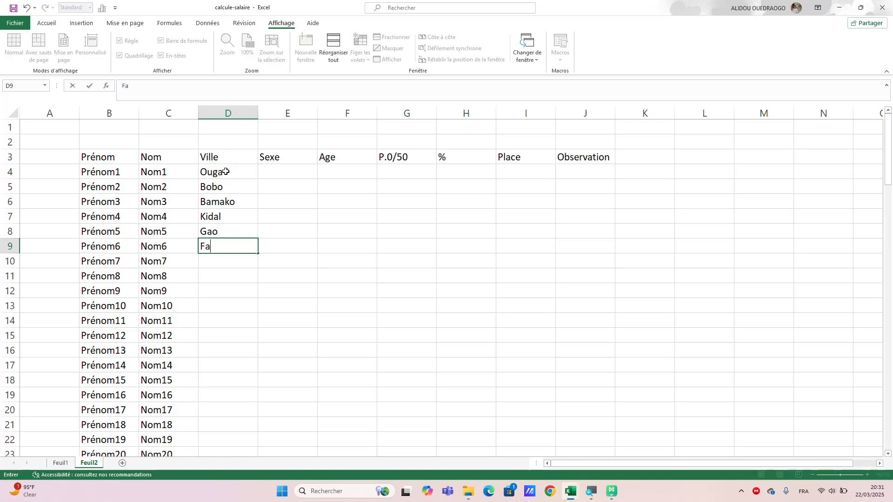
text(Fada)
key(Return)
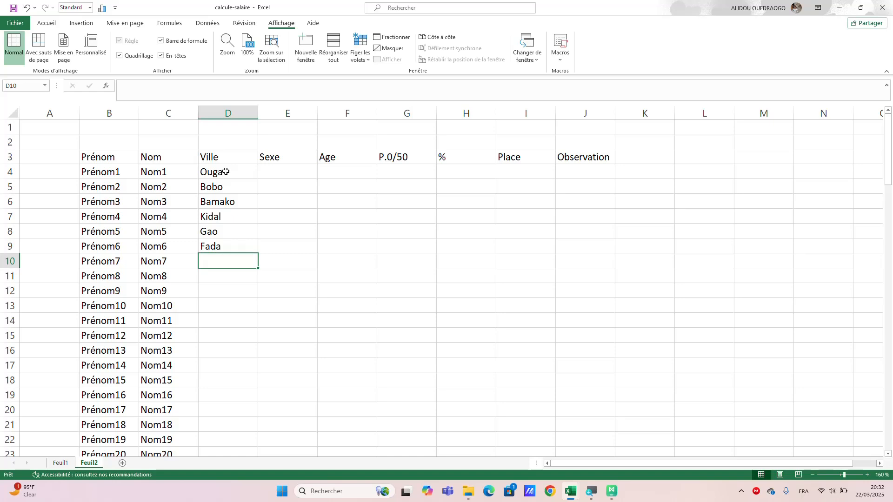
text(Dori)
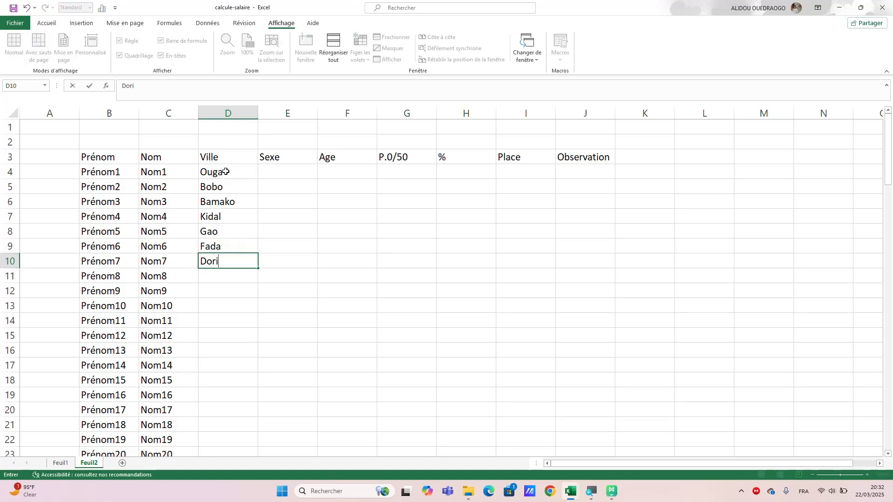
key(Return)
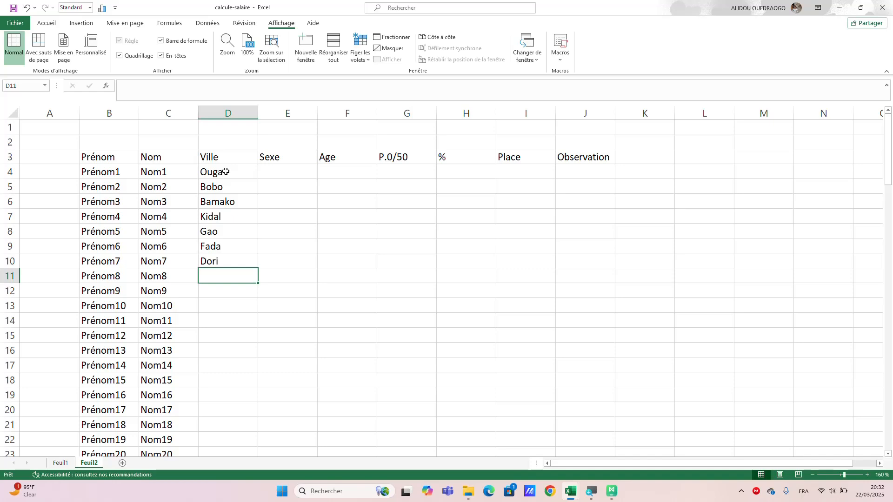
Repeat the seven-city list from D4:D10 down the Ville column to D19.
click(225, 172)
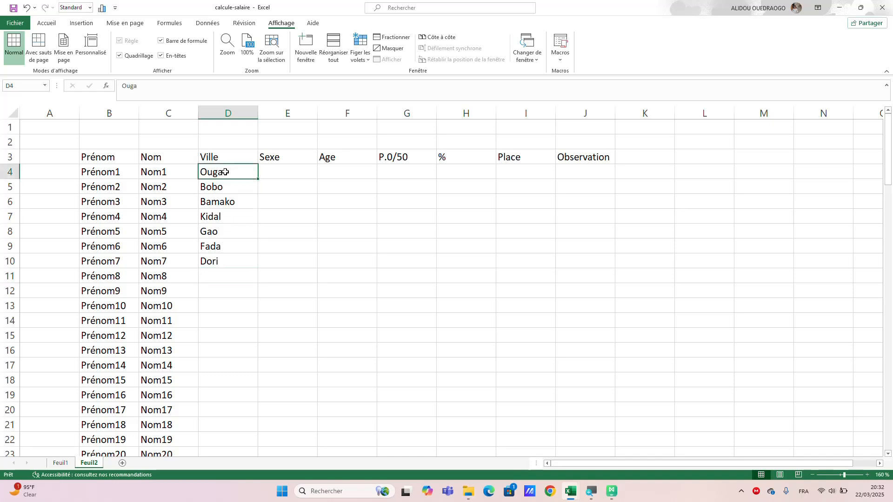
drag(225, 172, 258, 402)
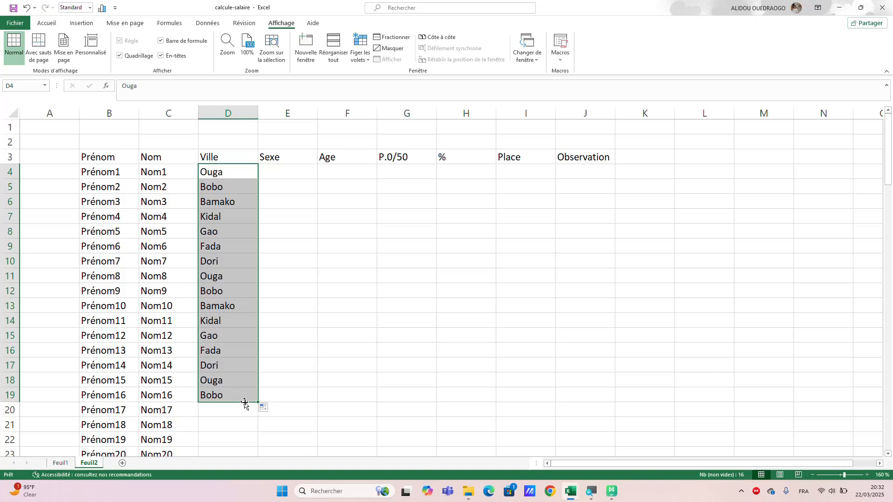
click(215, 324)
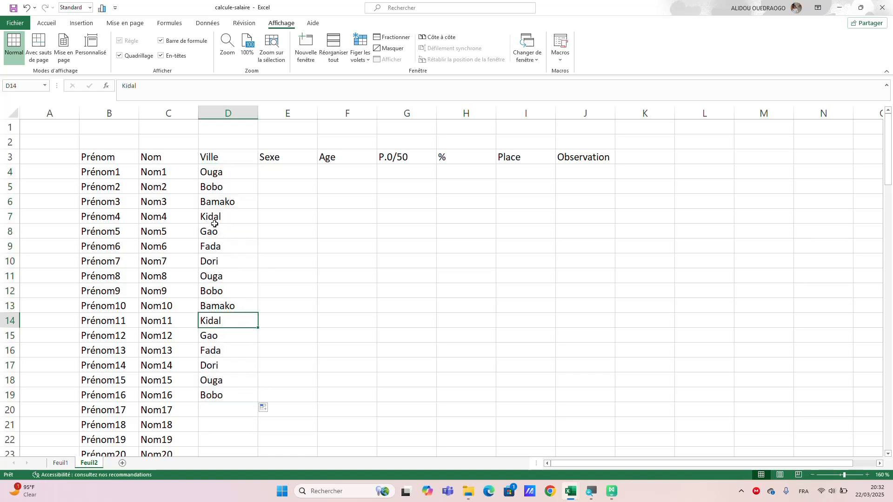
Copy the cities in D7:D13 to D20:D26 and fill that block down to D32.
drag(215, 221, 218, 300)
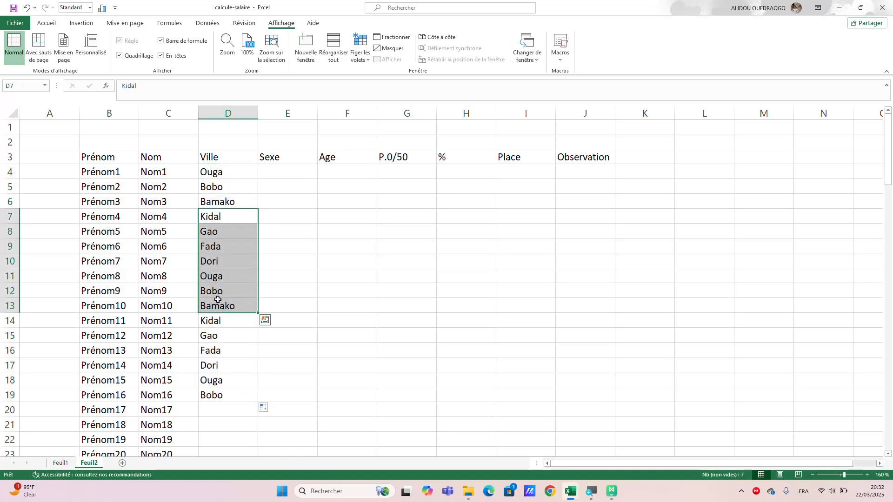
key(ctrl+c)
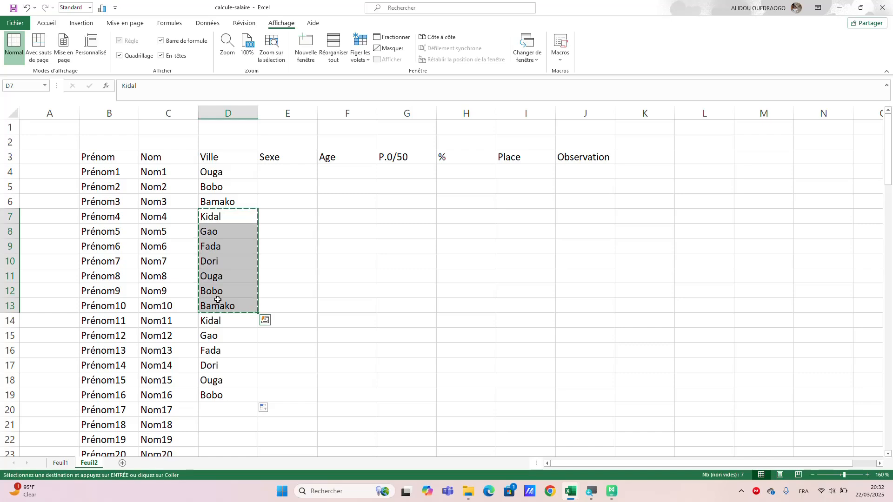
drag(217, 411, 214, 338)
key(ctrl+v)
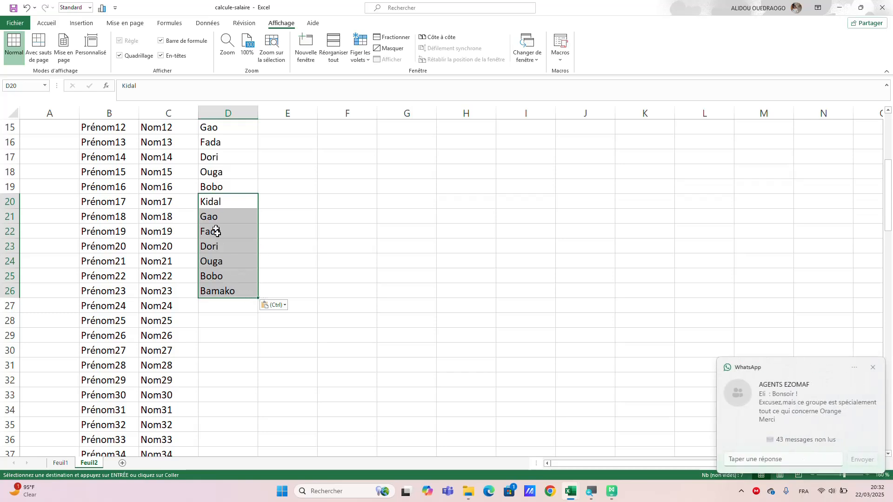
drag(256, 298, 242, 384)
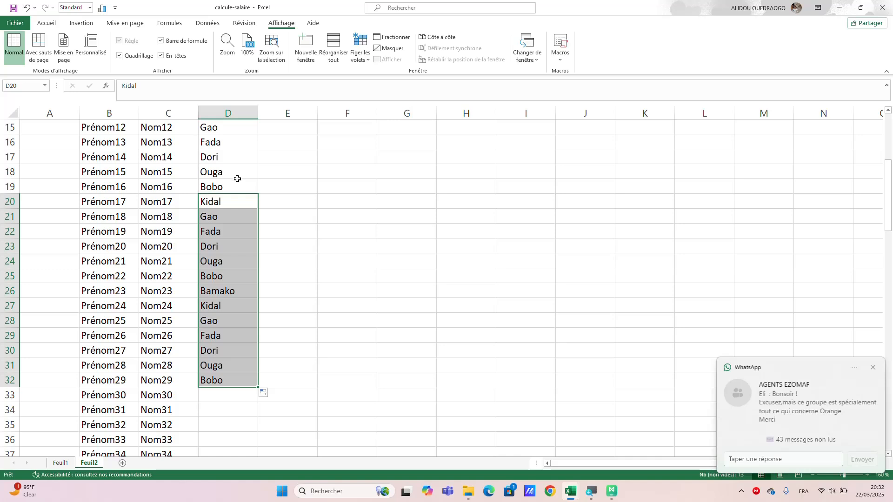
Copy the cities in D13:D20 and paste them into D33:D40.
scroll(272, 206, up, 2)
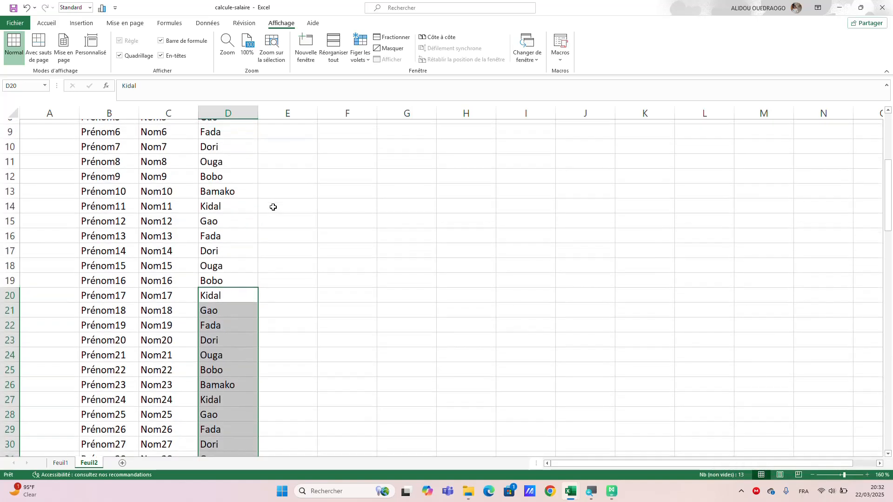
drag(210, 192, 230, 286)
key(ctrl+c)
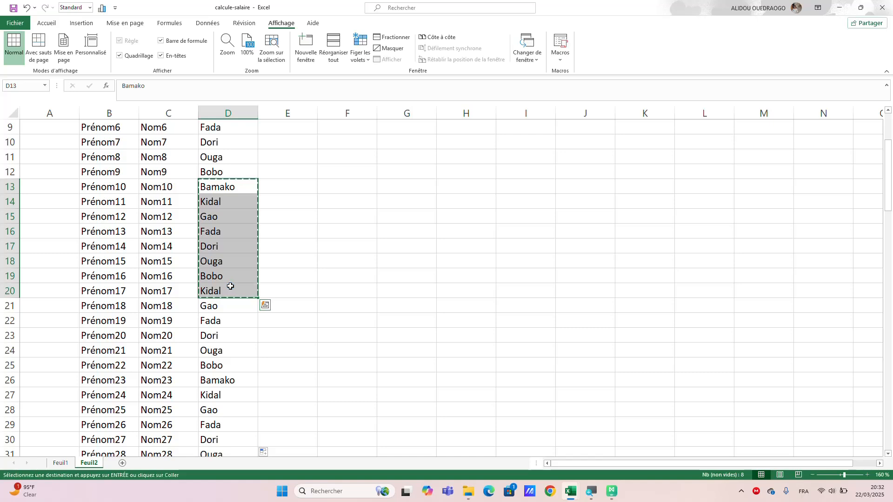
scroll(241, 335, down, 4)
drag(233, 321, 234, 399)
key(ctrl+v)
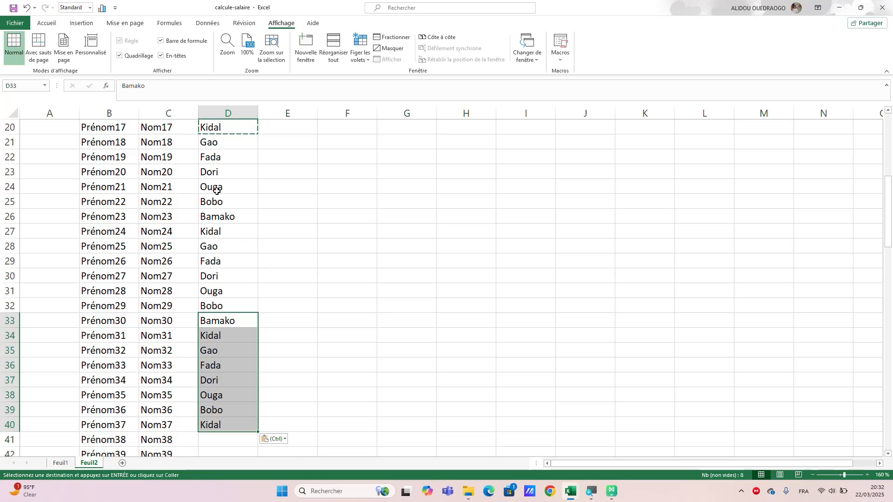
drag(219, 187, 221, 292)
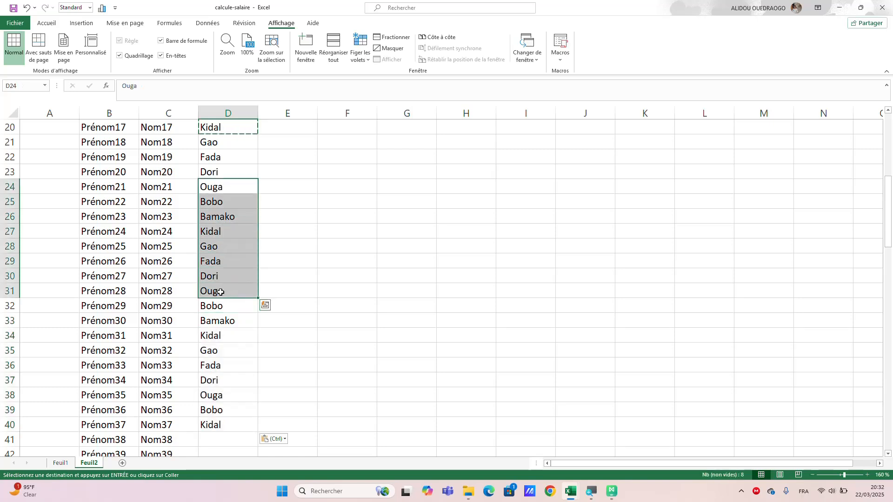
scroll(223, 297, down, 4)
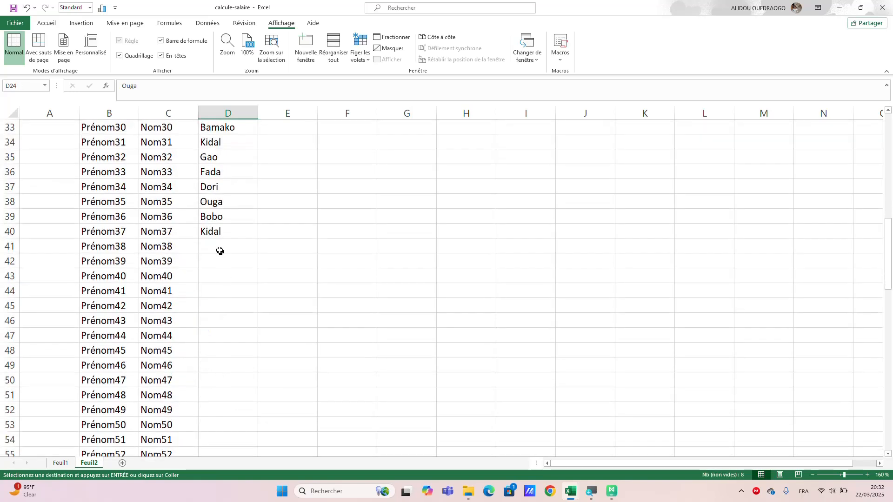
drag(220, 251, 223, 353)
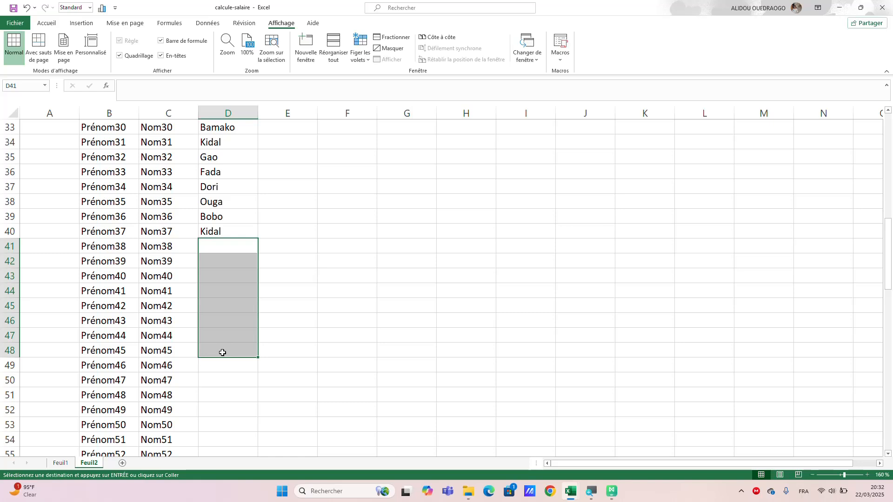
key(ctrl+c)
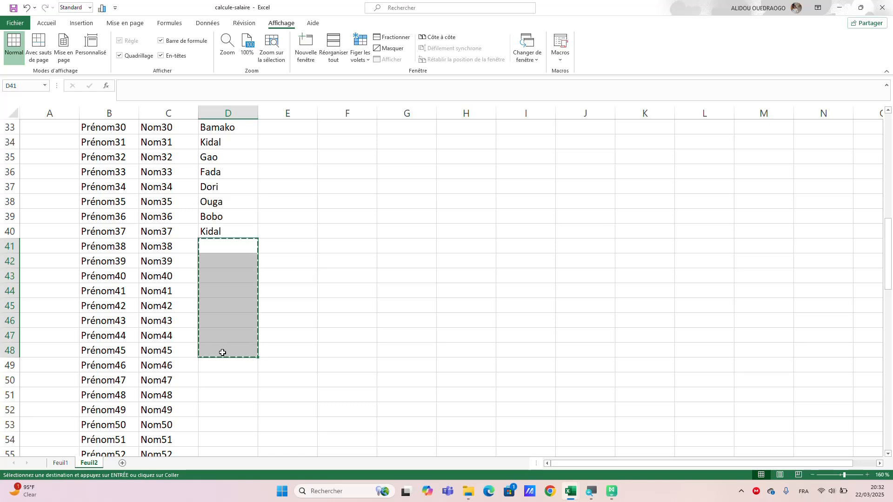
key(ctrl+z)
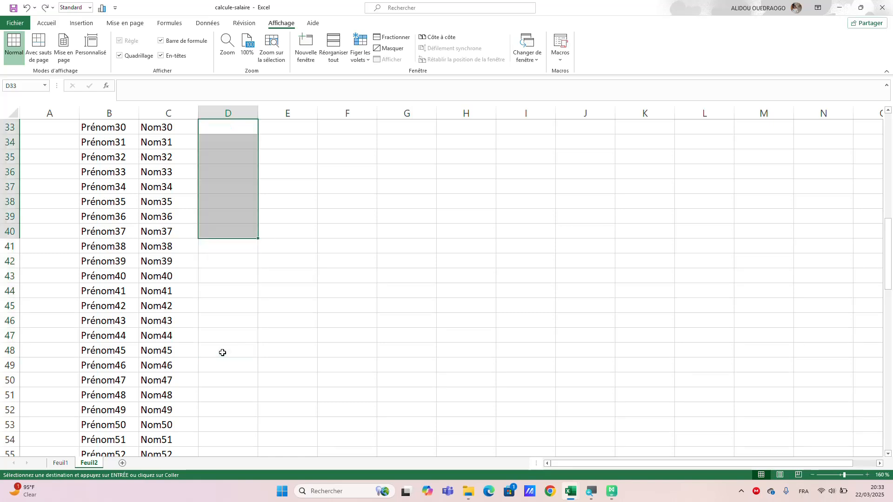
key(ctrl+v)
Clear the copy selection and fill the cities from D20:D40 down the Ville column to D103.
scroll(220, 247, up, 3)
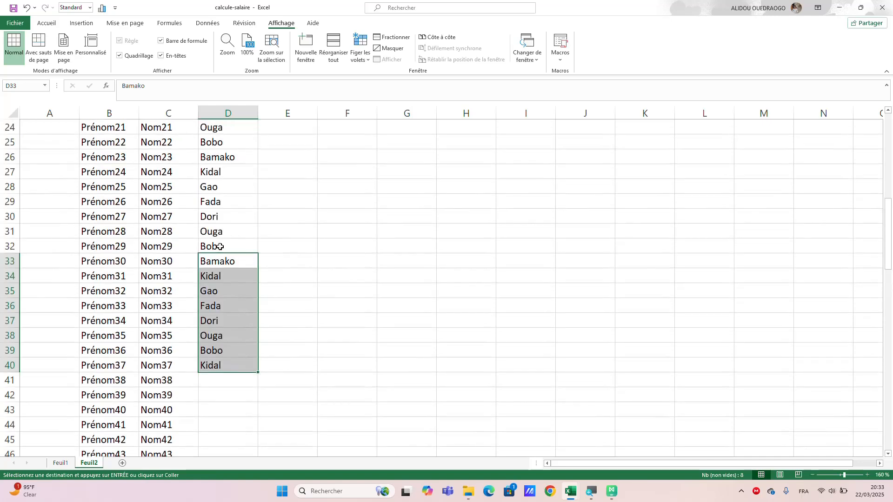
scroll(220, 247, up, 4)
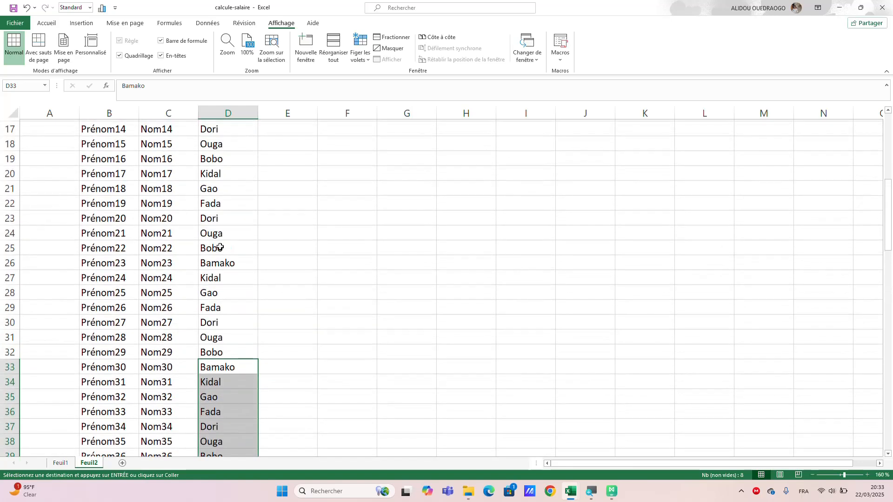
scroll(220, 246, up, 1)
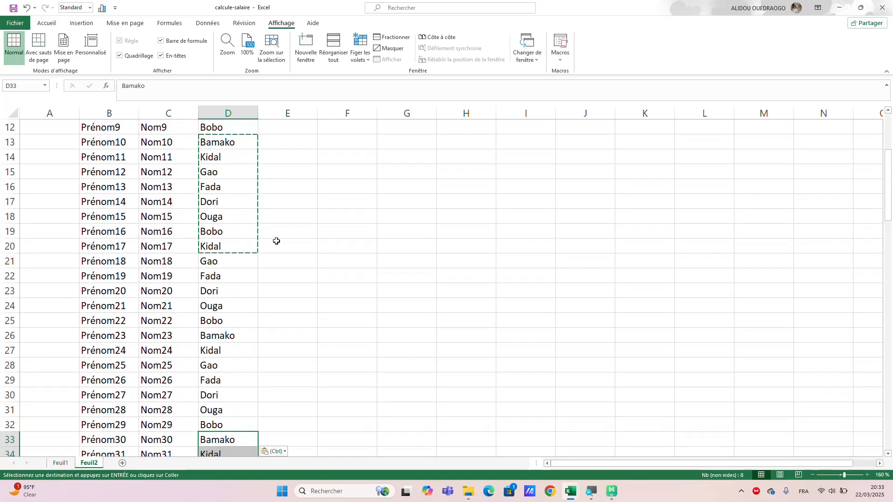
key(Escape)
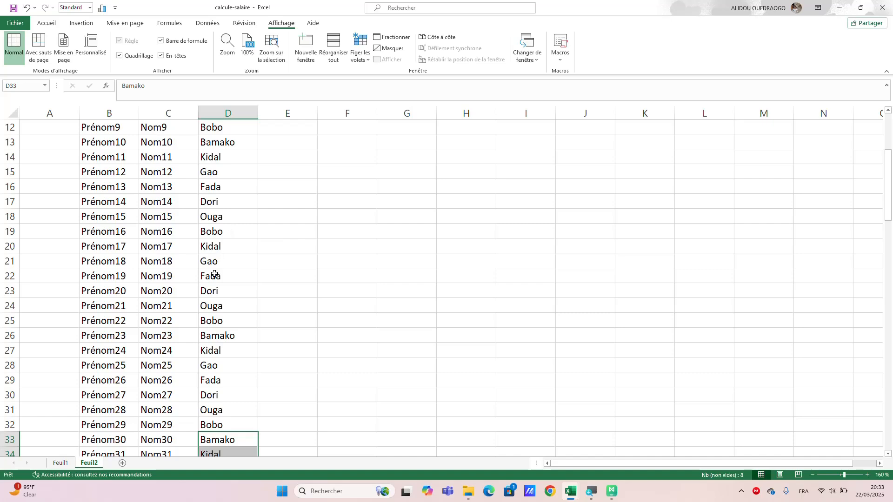
click(218, 246)
drag(219, 248, 231, 428)
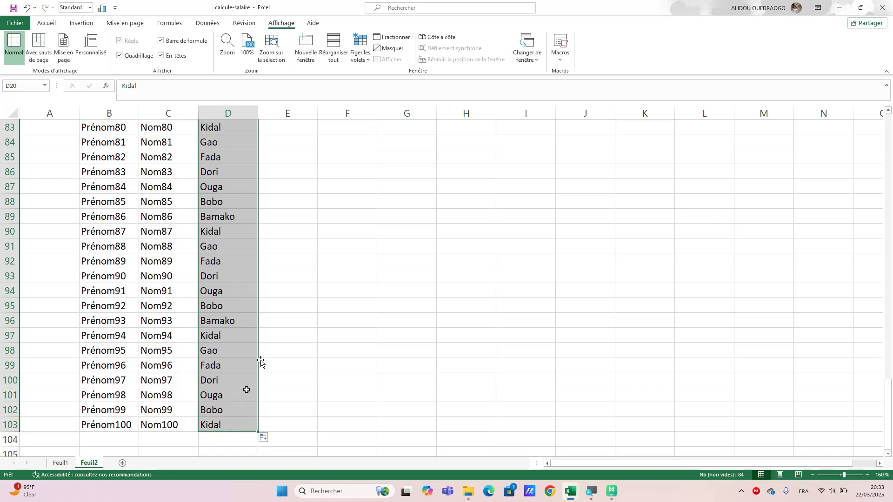
click(326, 332)
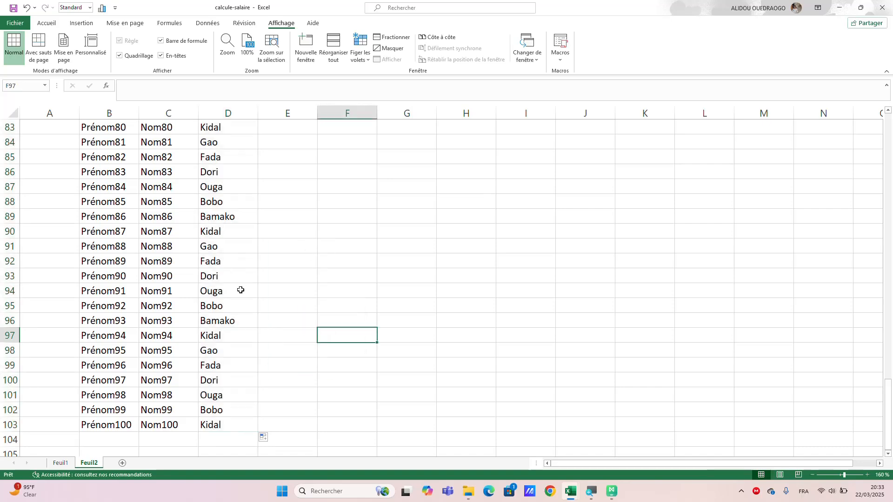
Start the Sexe column with F in E4, F in E5 and M in E6.
scroll(241, 289, up, 20)
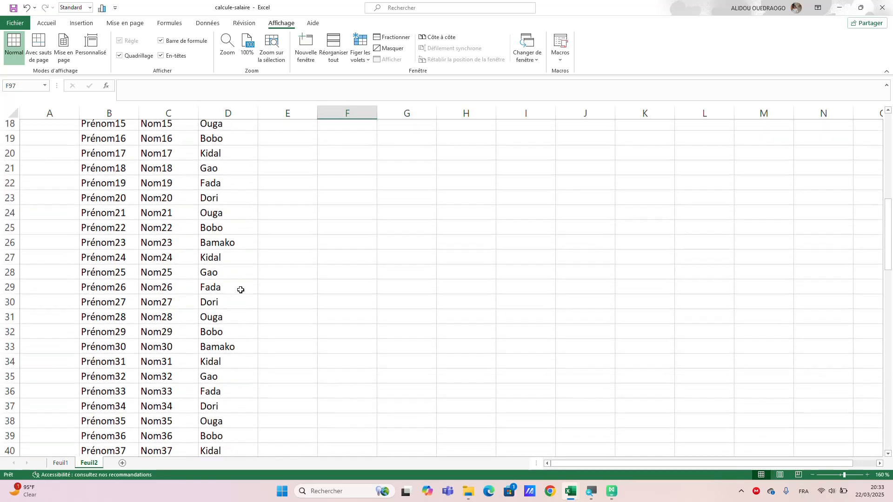
scroll(240, 290, up, 6)
click(278, 175)
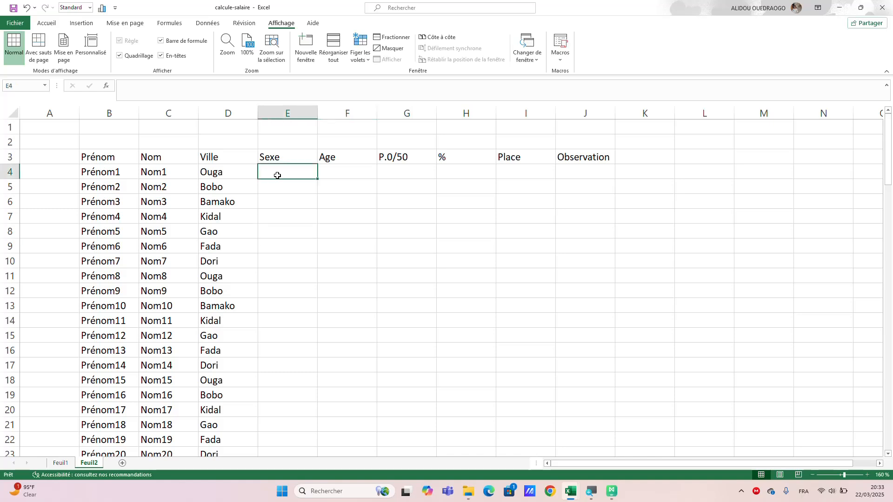
text(F)
key(Return)
text(F)
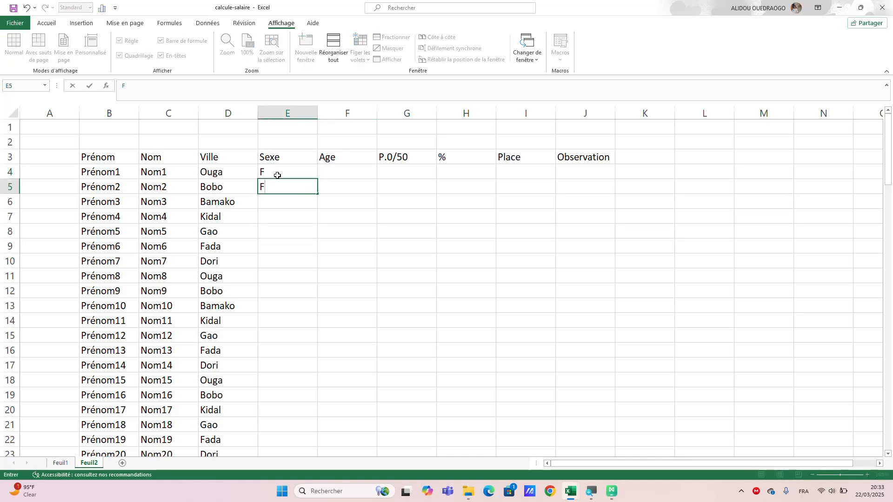
key(Return)
text(M)
key(Return)
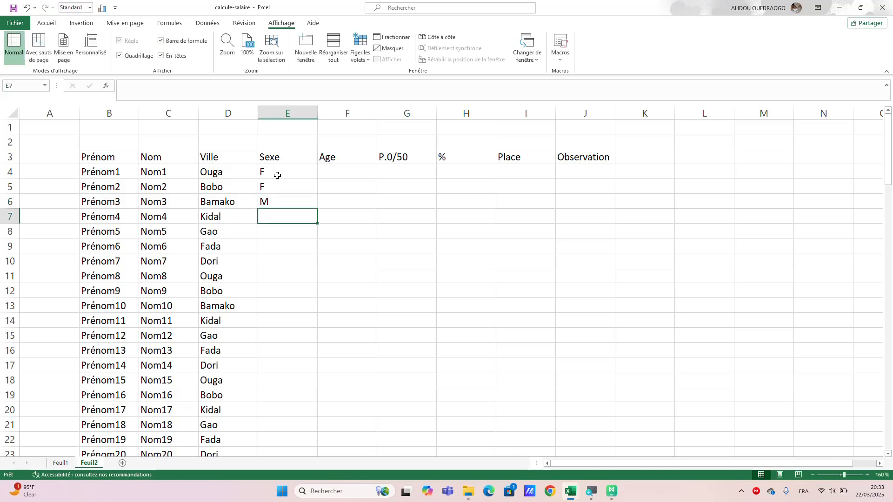
Continue the Sexe column with F, M, M, M, M and F in E7:E12.
text(F)
key(Return)
text(M)
key(Return)
text(M)
key(Return)
text(M)
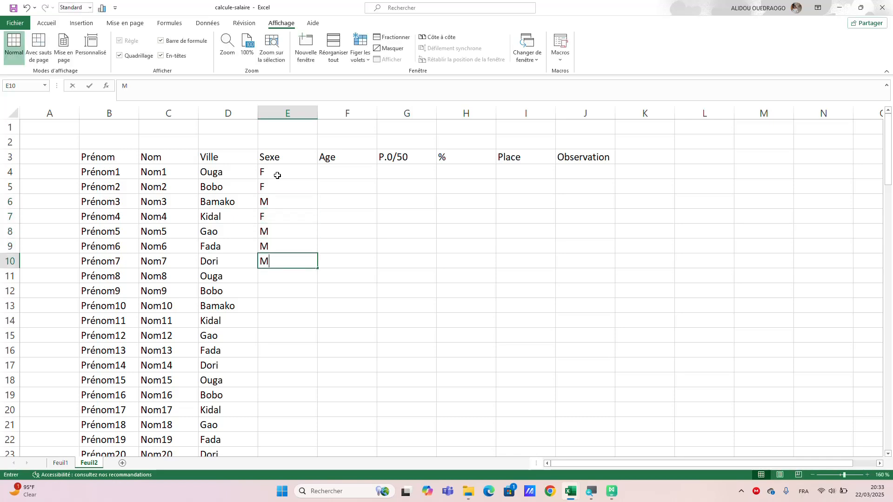
key(Return)
text(MF)
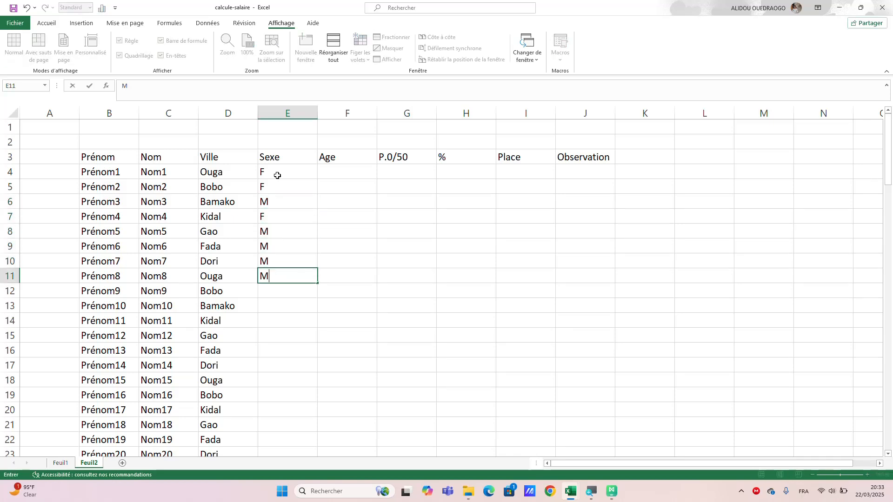
key(Return)
text(F)
key(Return)
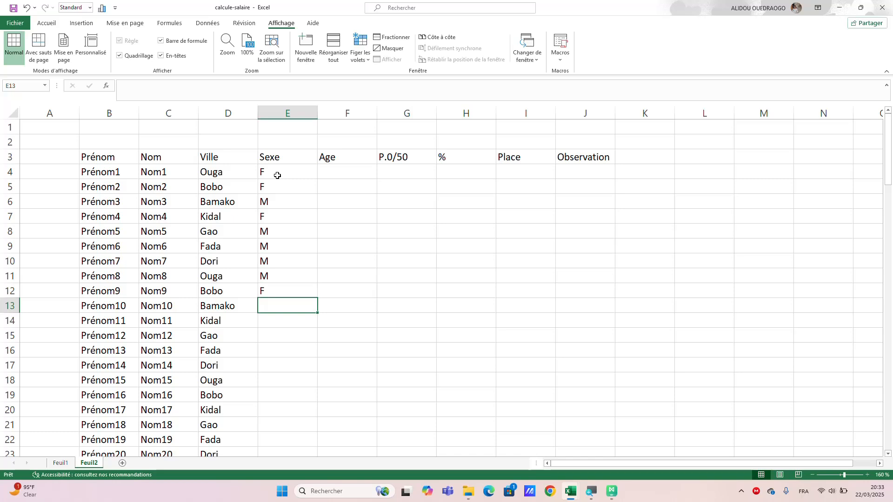
Enter F, F, M, F and M in the Sexe cells E13:E17.
text(F)
key(Return)
text(F)
key(Return)
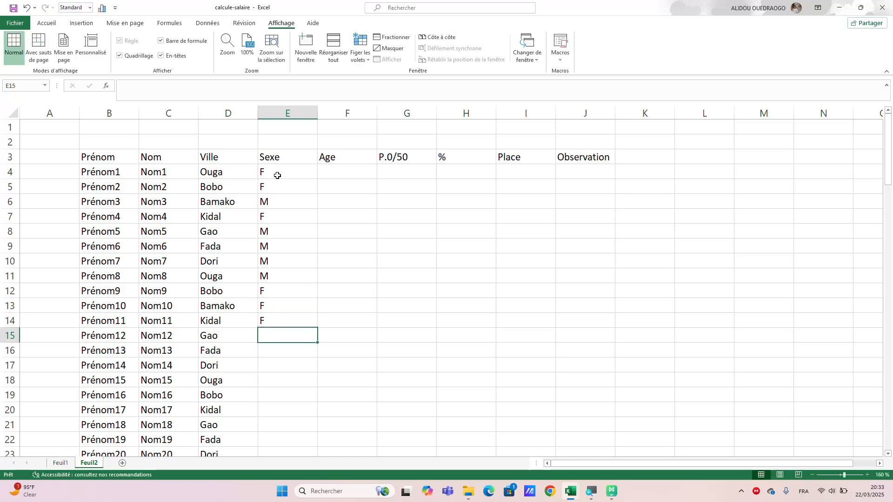
text(M)
key(Return)
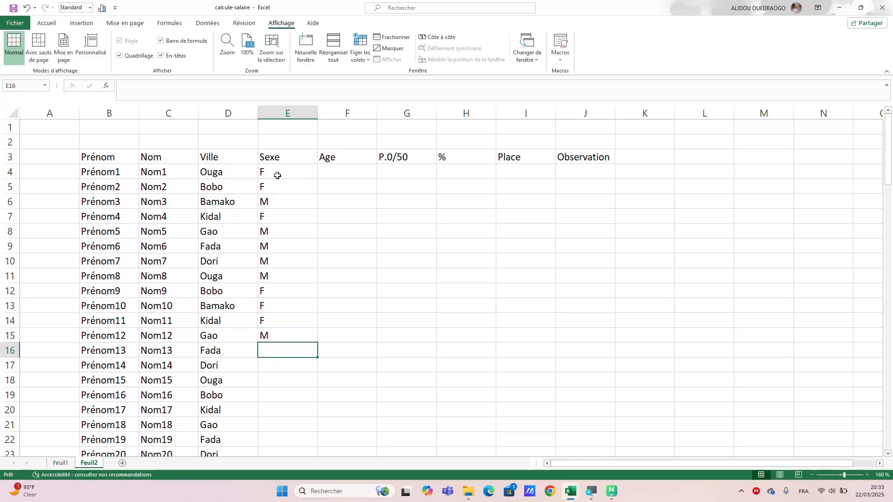
text(F)
key(Return)
text(M)
key(Return)
Enter F in E18 and E19, removing the extra M from E18.
text(F)
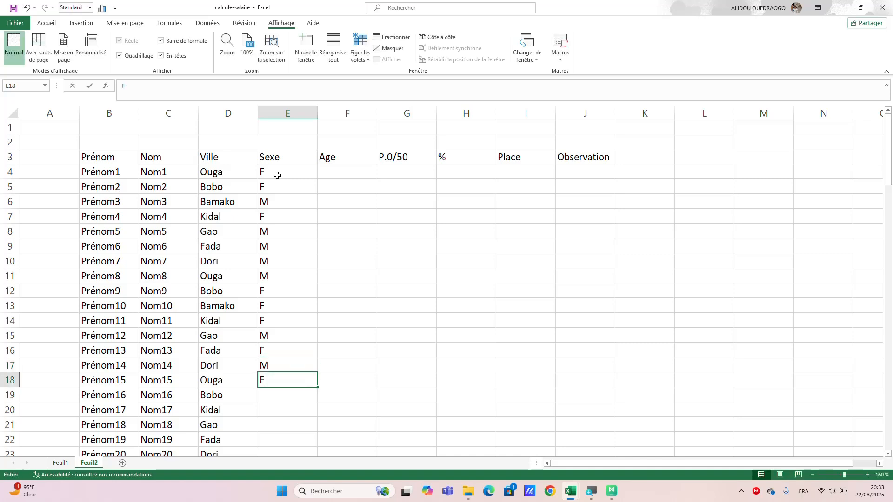
text(M)
key(Return)
text(F)
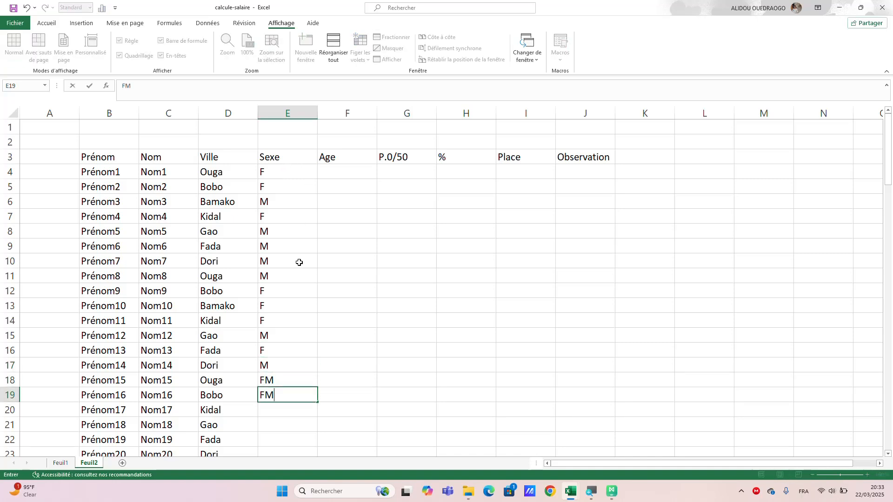
double_click(291, 378)
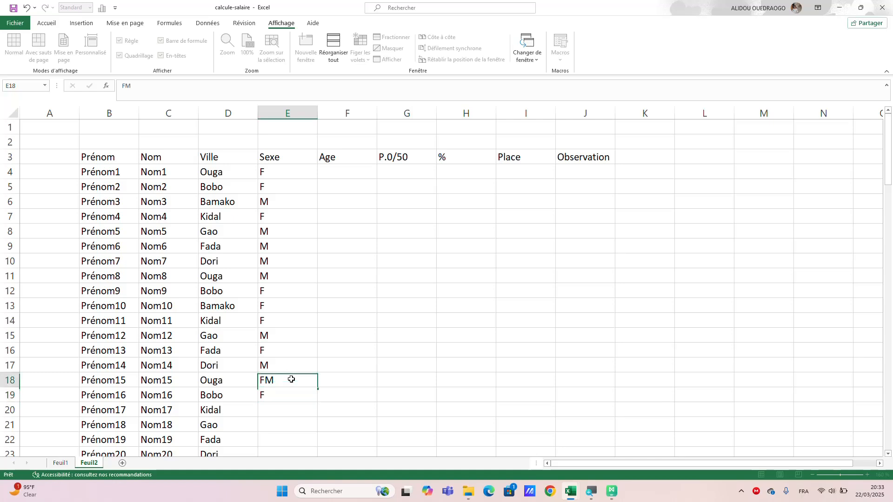
key(BackSpace)
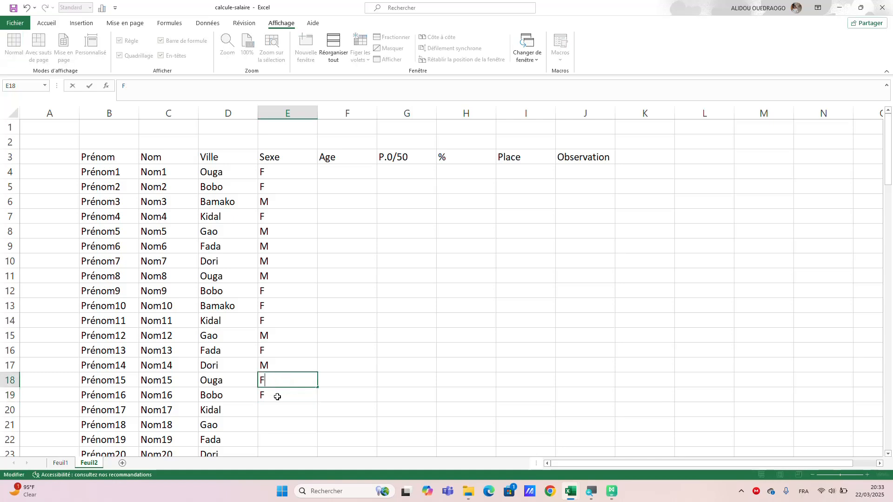
drag(277, 397, 280, 411)
click(280, 410)
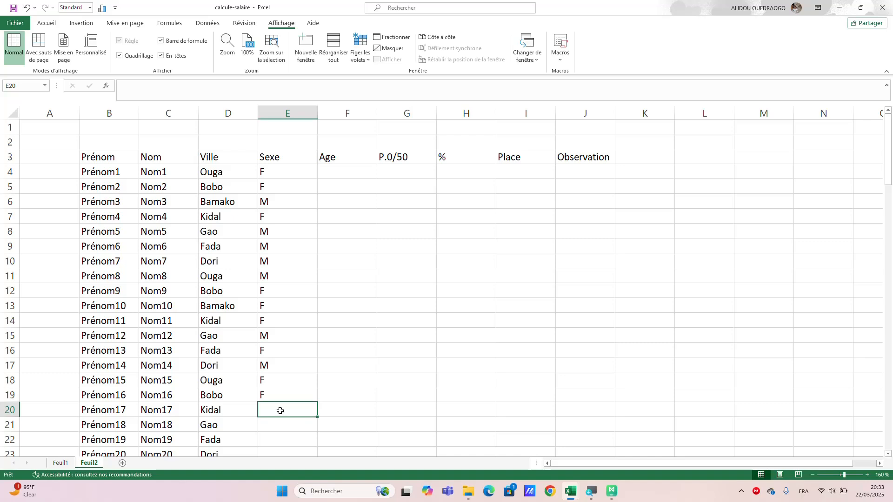
Enter F, F, M and M in the Sexe cells E20:E23.
text(F)
key(Return)
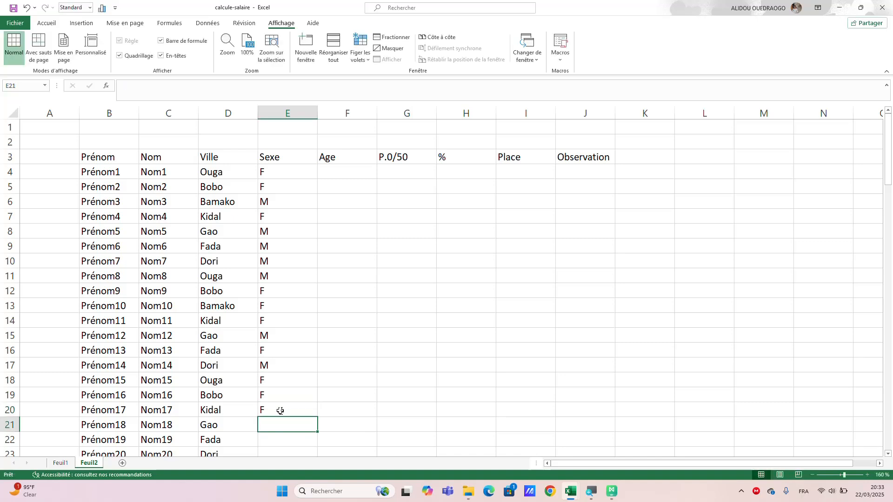
text(F)
key(Return)
text(M)
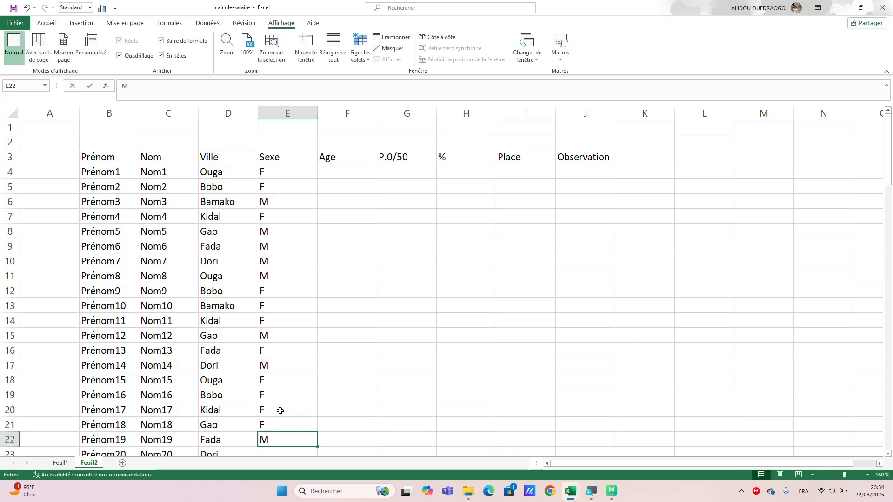
key(Return)
text(M)
key(Return)
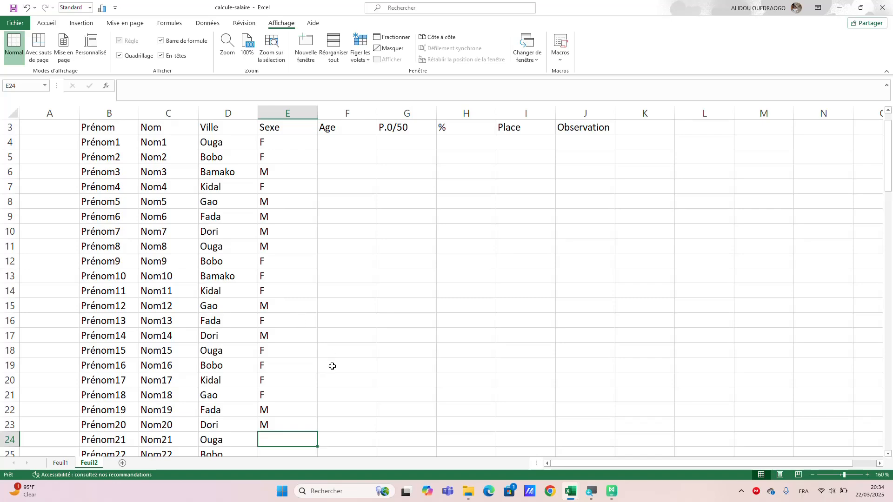
Copy the Sexe values in E7:E23 and paste them into E24:E40.
scroll(333, 365, up, 1)
drag(272, 221, 279, 411)
key(ctrl+c)
key(ctrl+v)
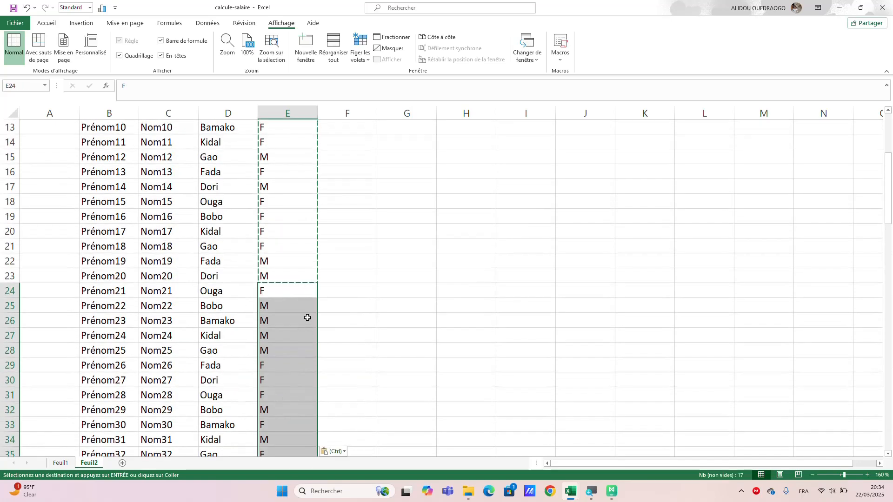
Replace the entry in E24 with ².
text(²)
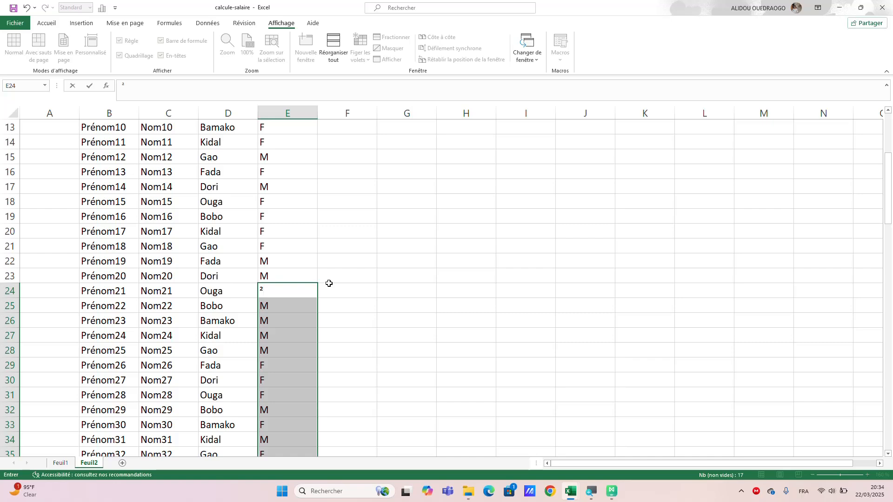
scroll(302, 273, up, 4)
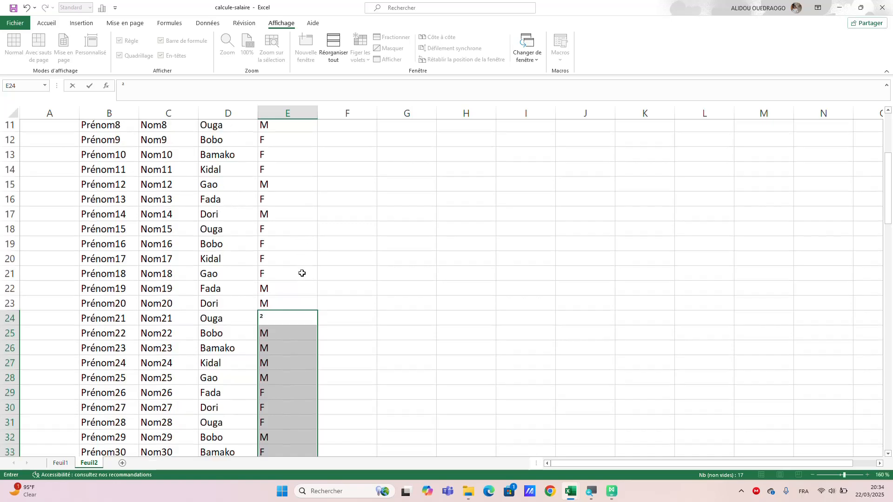
scroll(301, 273, down, 6)
scroll(302, 273, down, 5)
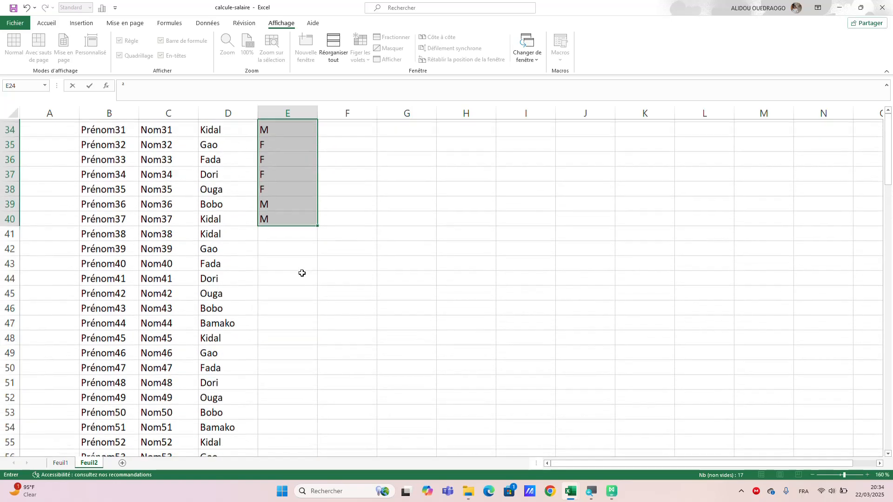
scroll(302, 273, up, 4)
click(403, 284)
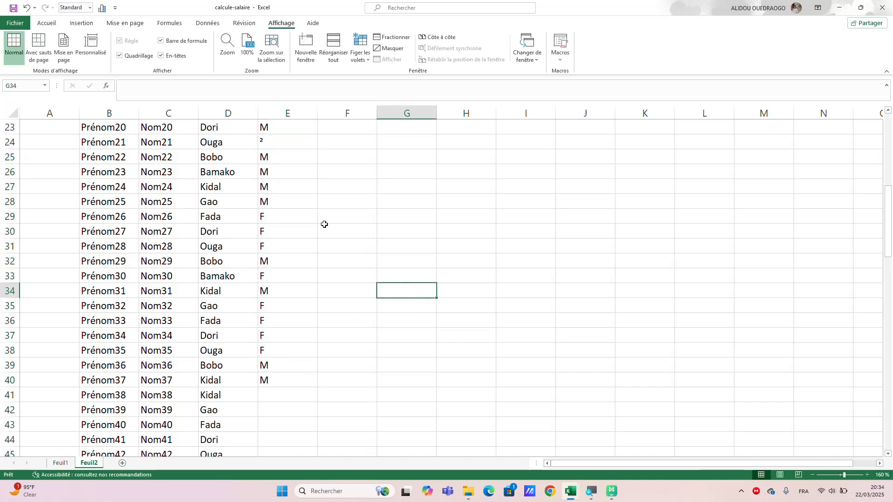
Copy the Sexe values in E4:E13 and paste them into E41:E50.
scroll(324, 224, up, 6)
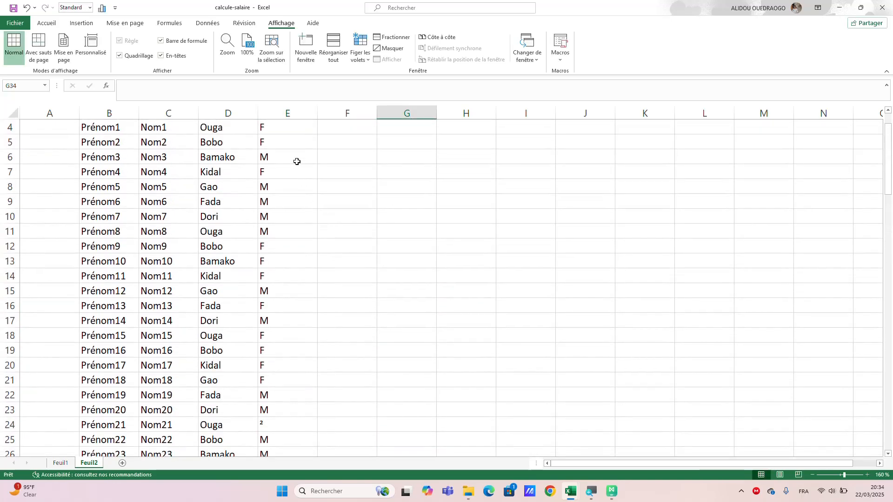
scroll(297, 161, up, 1)
drag(279, 174, 286, 306)
key(ctrl+c)
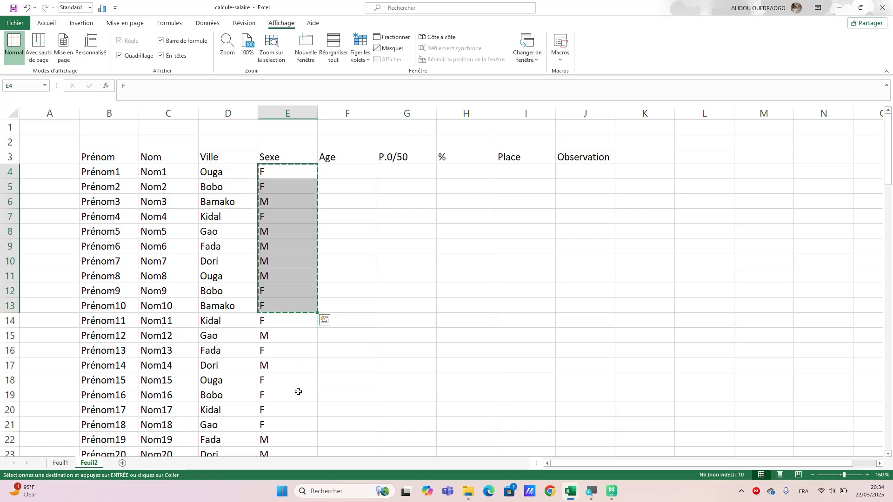
scroll(298, 392, down, 8)
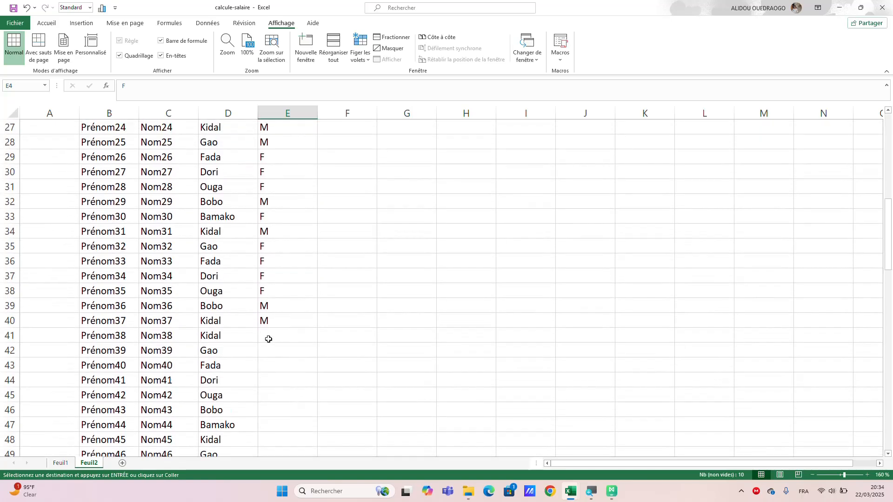
drag(269, 340, 291, 437)
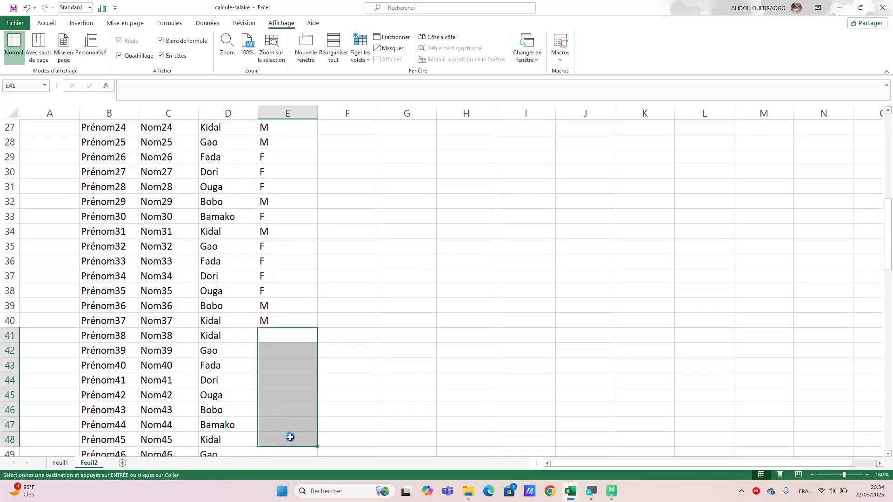
key(ctrl+v)
click(345, 271)
Copy the Sexe values in E32:E41, paste them into E51:E60 and clear the copy selection.
click(270, 203)
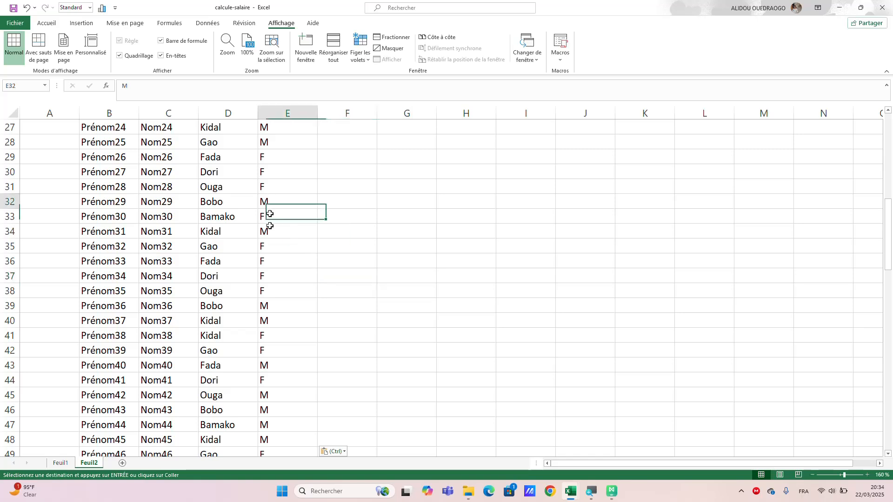
drag(270, 213, 275, 332)
key(ctrl+c)
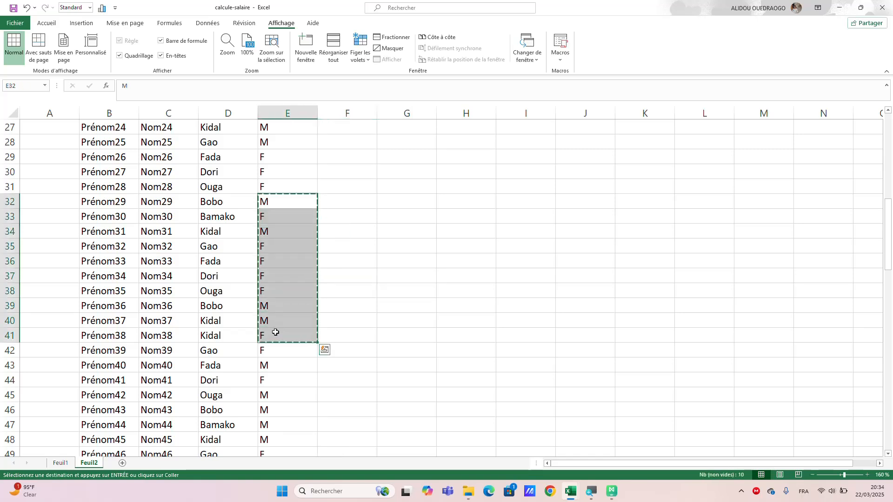
scroll(288, 371, down, 3)
click(287, 371)
drag(288, 371, 286, 268)
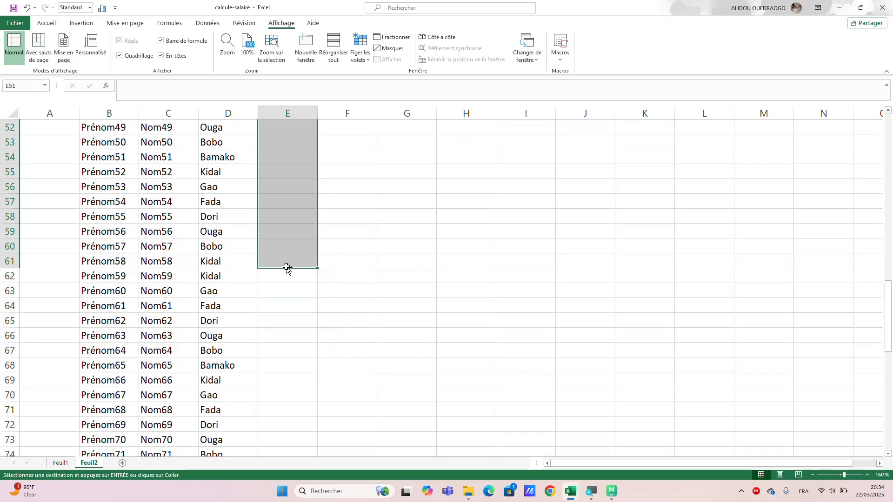
key(ctrl+v)
scroll(286, 267, up, 4)
click(405, 277)
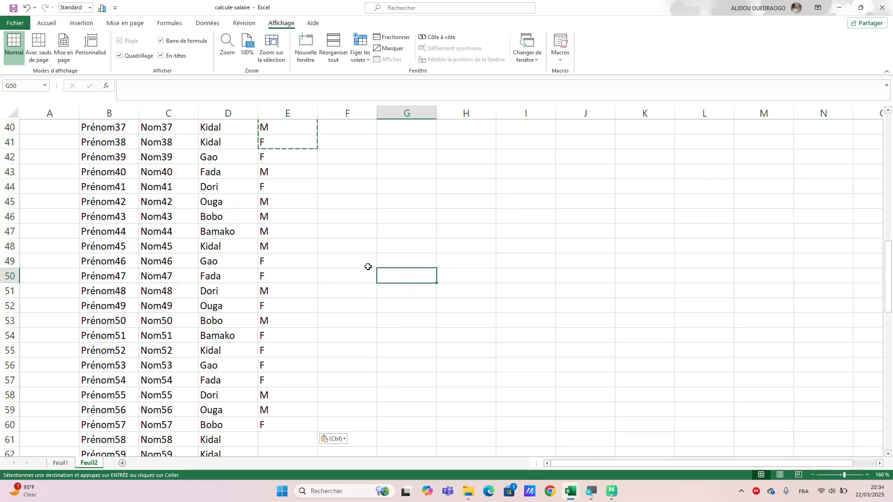
key(Escape)
Copy the Sexe values in E46:E60, paste them into E61:E75 and clear the copy selection.
scroll(307, 278, down, 5)
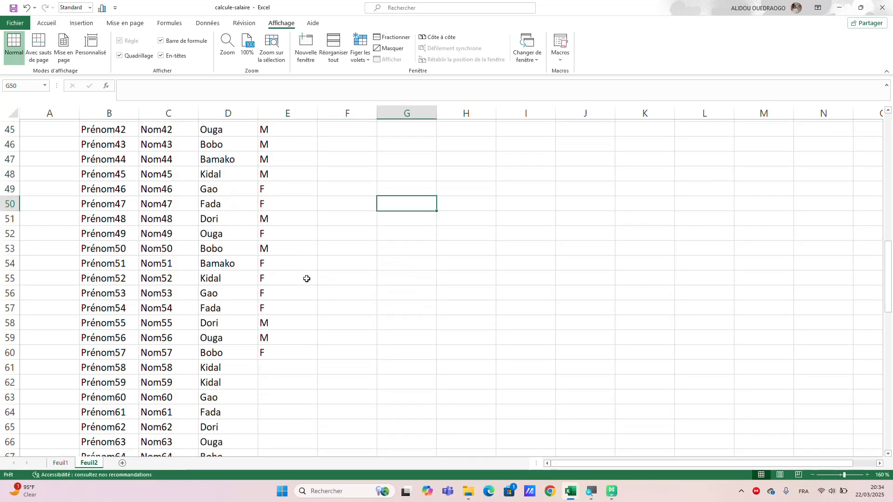
scroll(307, 278, up, 1)
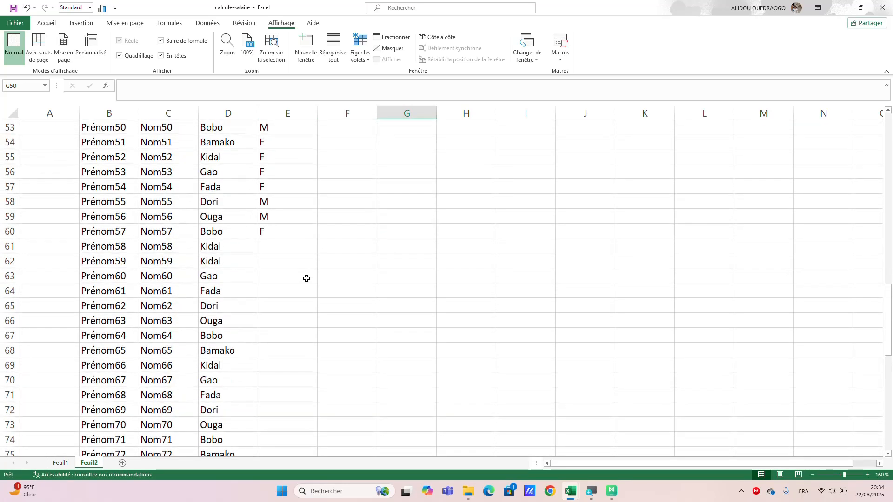
scroll(295, 134, up, 3)
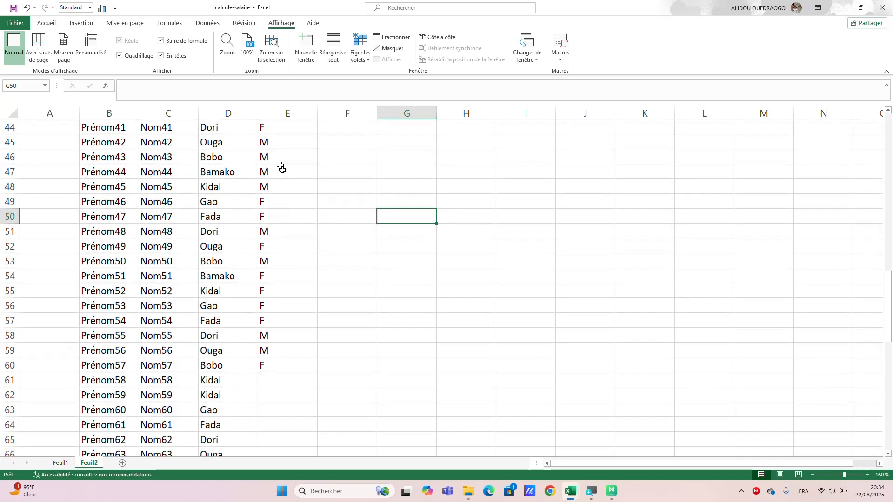
drag(293, 156, 261, 366)
key(ctrl+c)
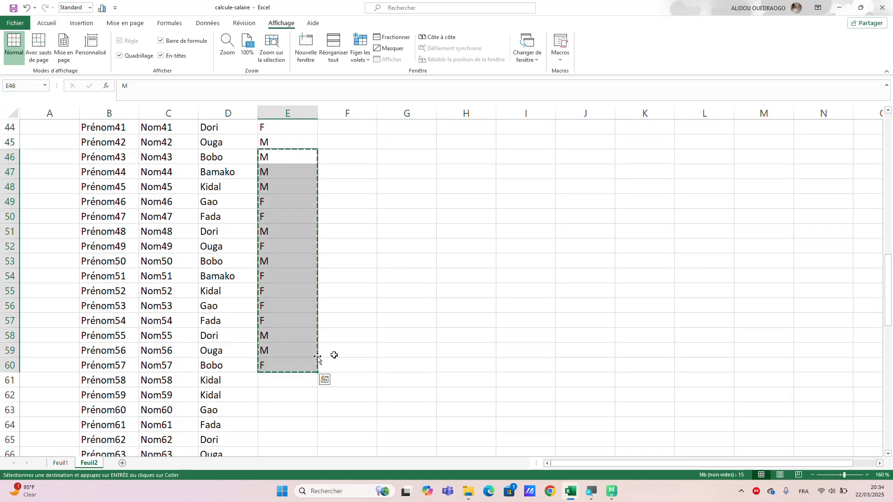
click(284, 387)
drag(285, 382, 296, 448)
key(ctrl+v)
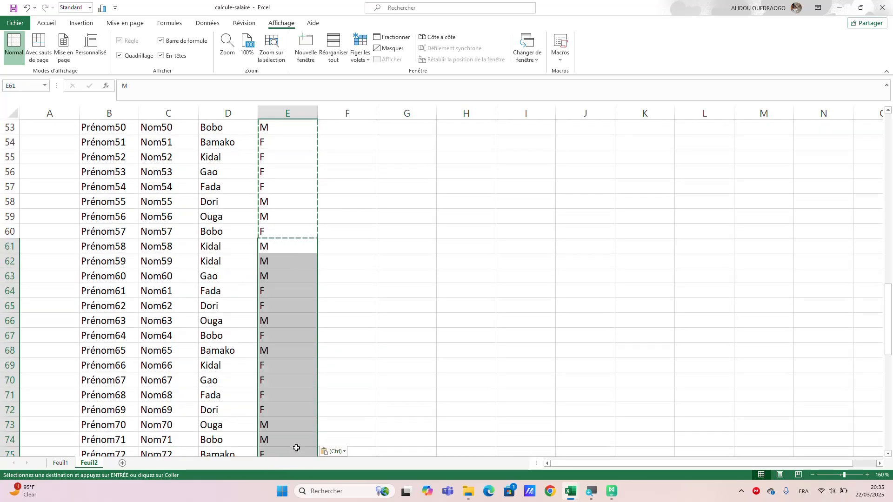
key(Escape)
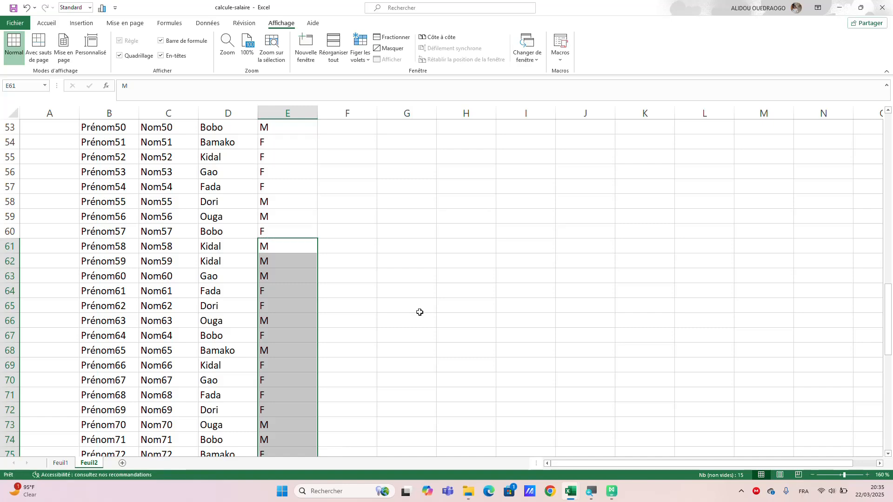
click(393, 320)
scroll(353, 297, down, 3)
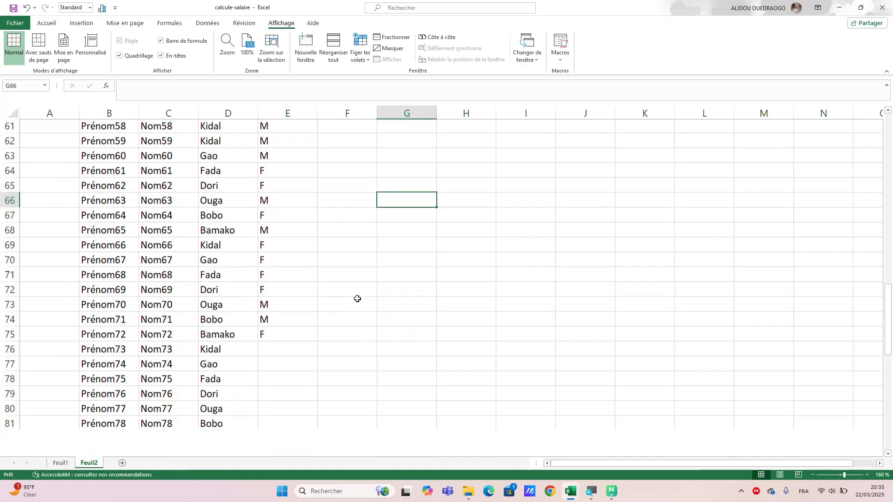
scroll(357, 298, down, 9)
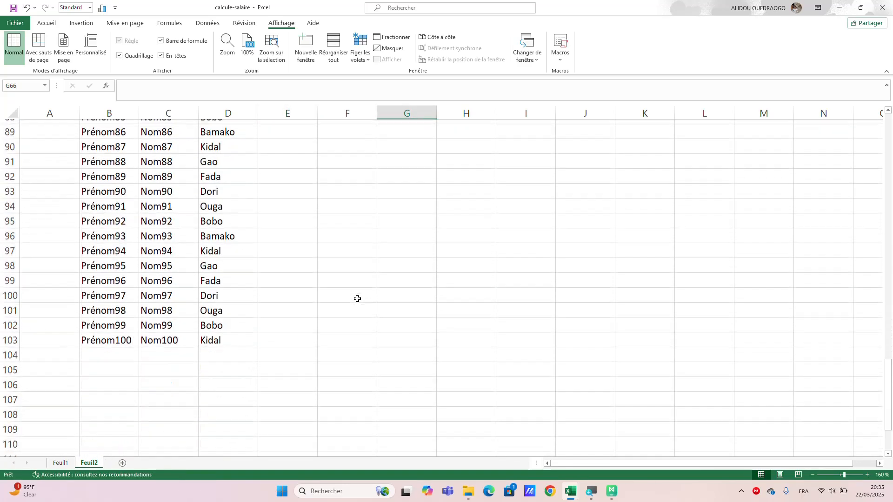
scroll(357, 298, up, 20)
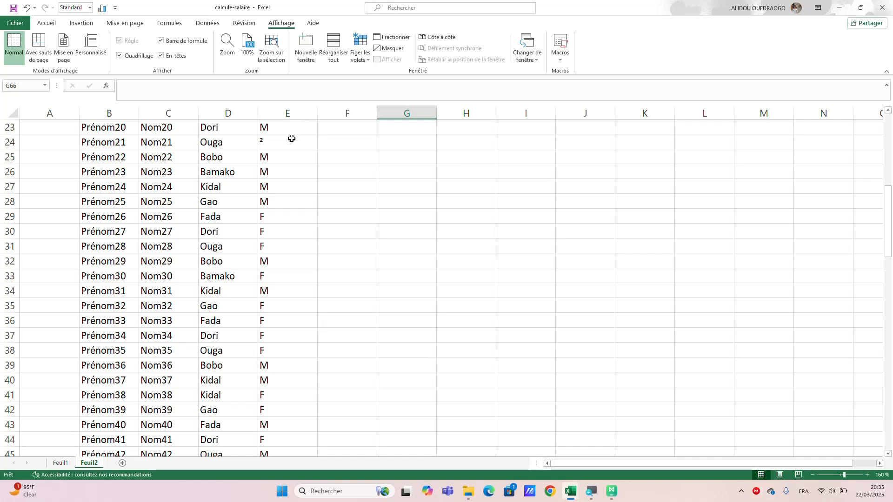
Replace the entry in E24 with F and fill the Sexe values from the E25:E75 block down to E103.
click(291, 138)
text(²)
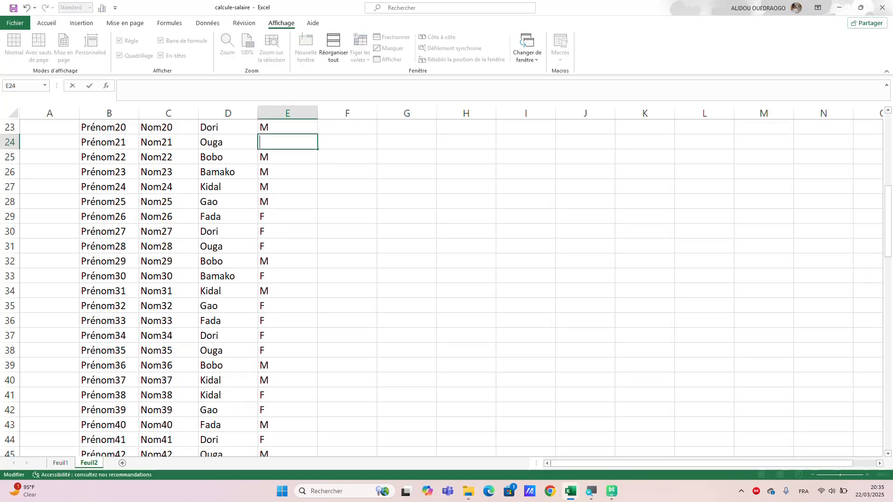
click(293, 158)
mouse_move(295, 155)
mouse_down()
mouse_move(288, 500)
mouse_move(245, 80)
mouse_move(265, 171)
mouse_move(268, 281)
mouse_move(319, 342)
mouse_move(299, 425)
mouse_move(309, 469)
mouse_up()
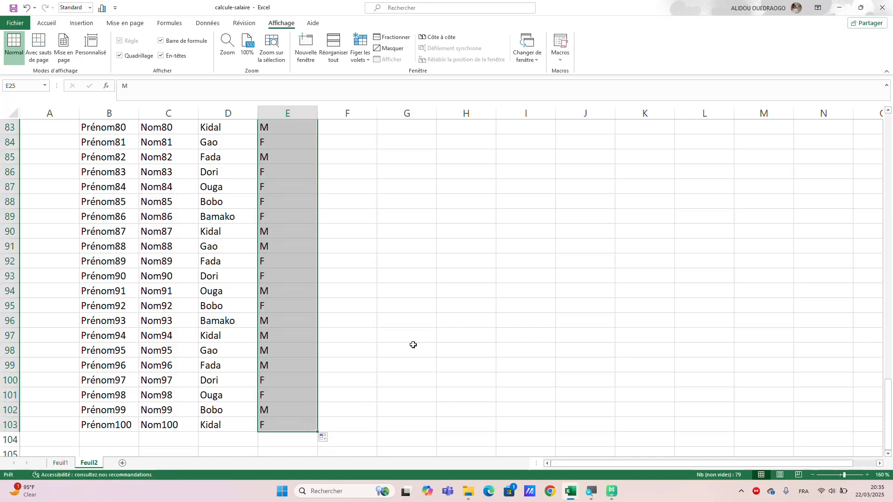
scroll(413, 344, up, 4)
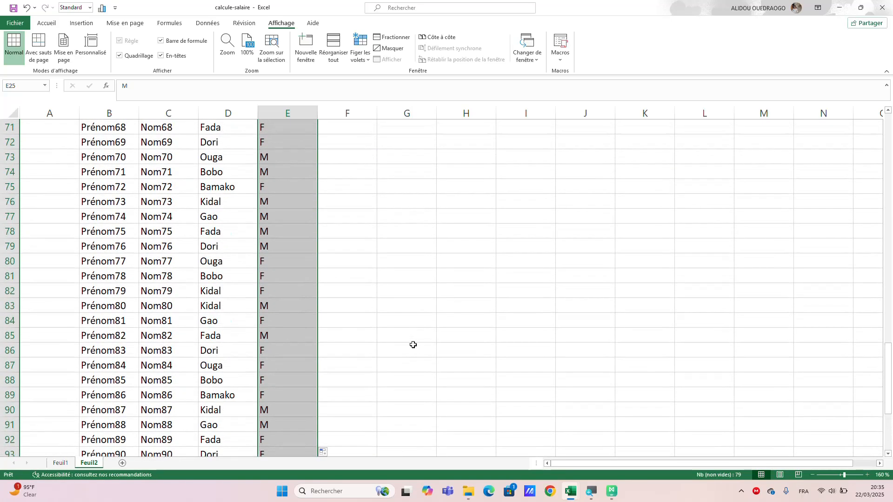
scroll(413, 345, up, 20)
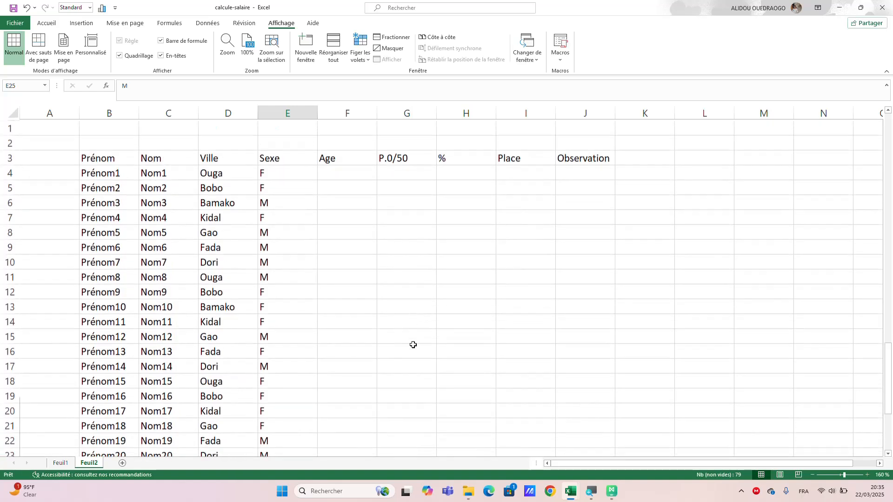
Enter the random number formula =ALEA.ENTRE.BORNES(5;50) in F4 under Age.
click(335, 176)
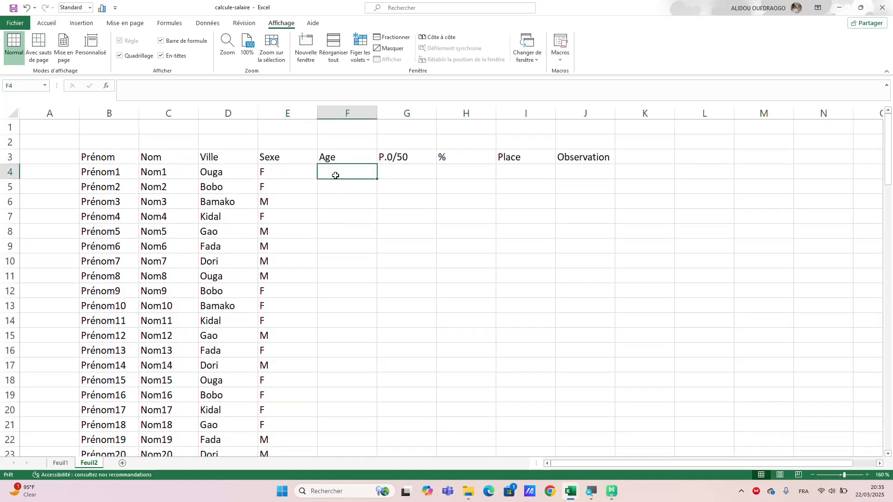
text(=)
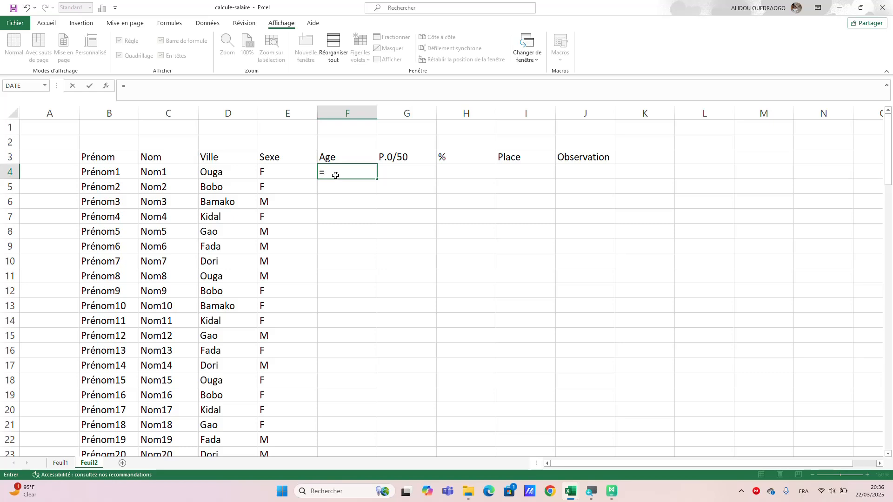
text(al)
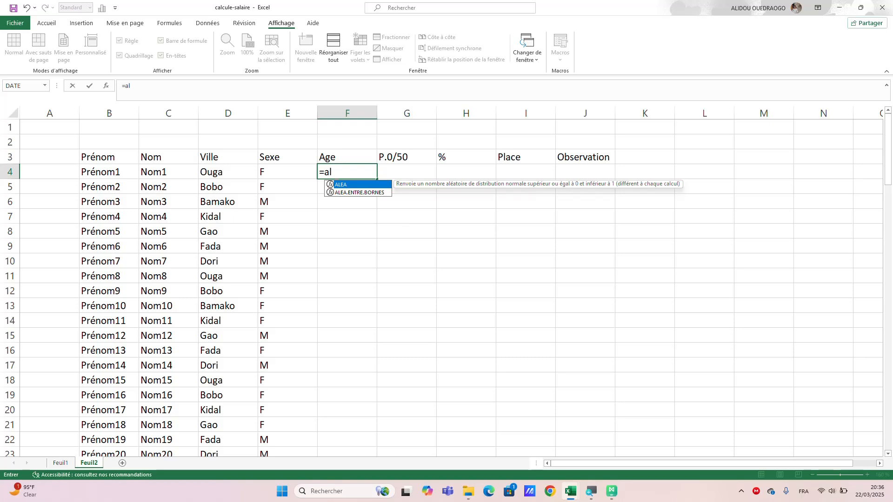
text(ie)
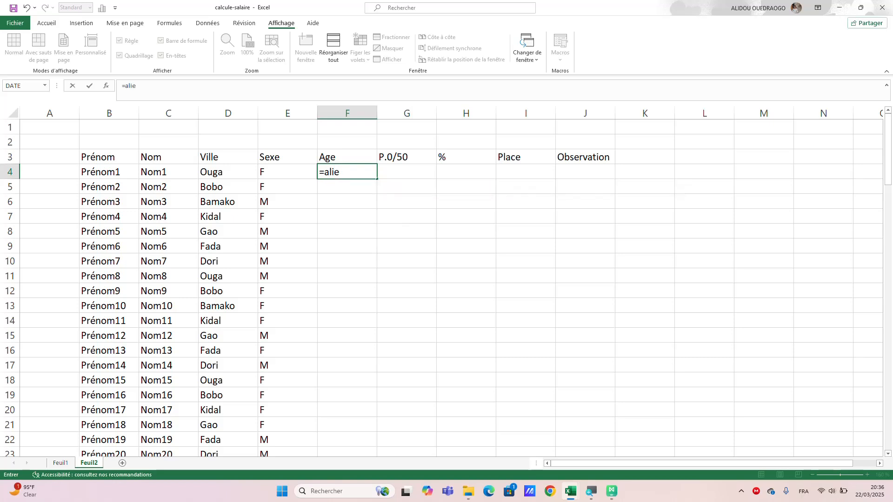
key(BackSpace)
key(BackSpace)
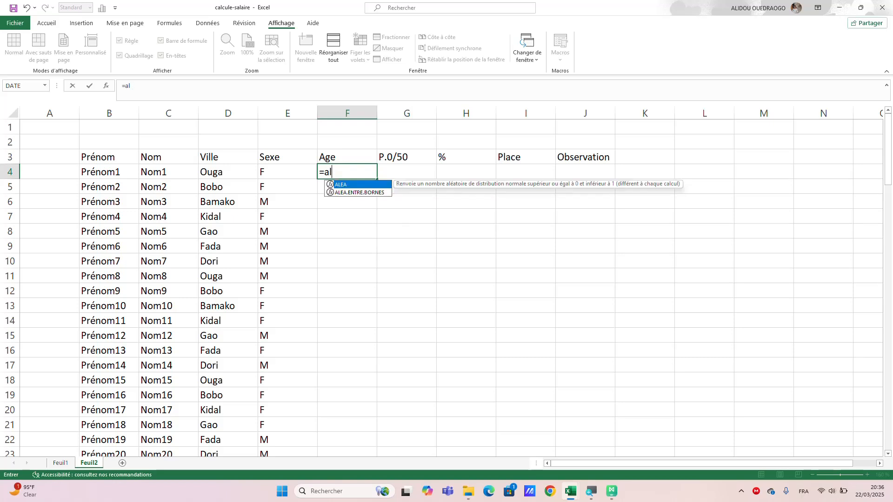
text(ea)
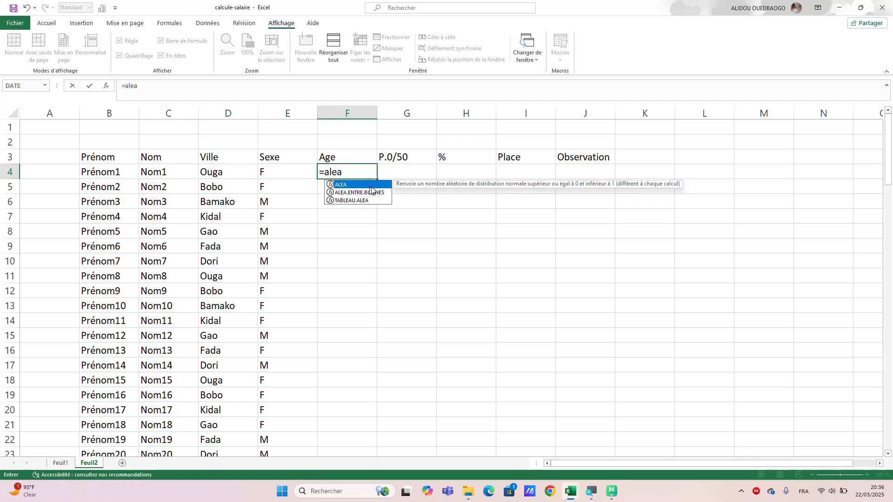
double_click(375, 193)
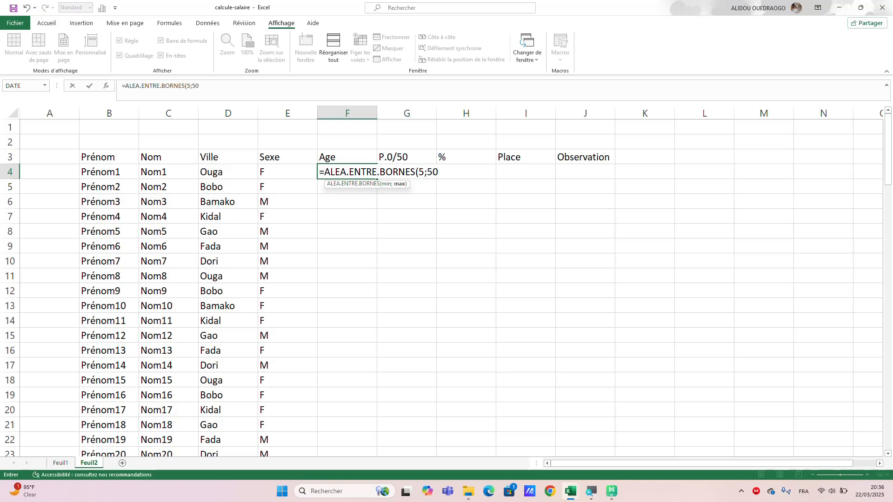
text())
key(Return)
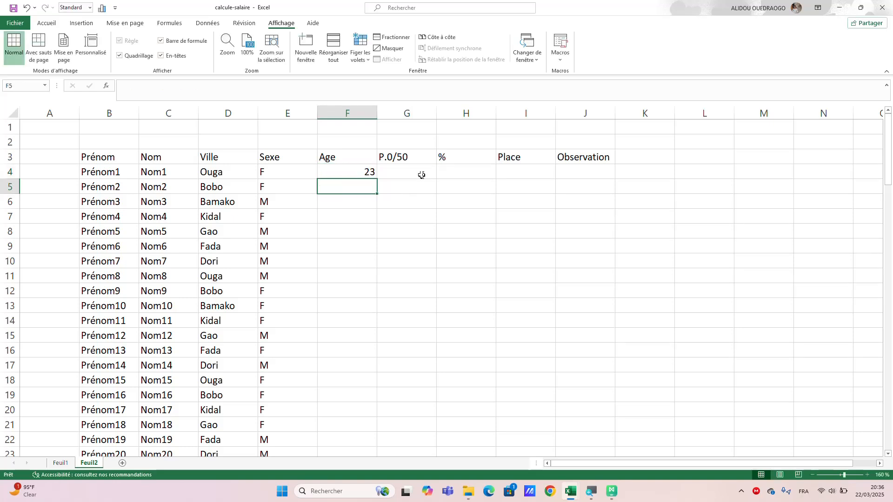
Fill the random number formula in F4 down the Age column to F103.
click(361, 173)
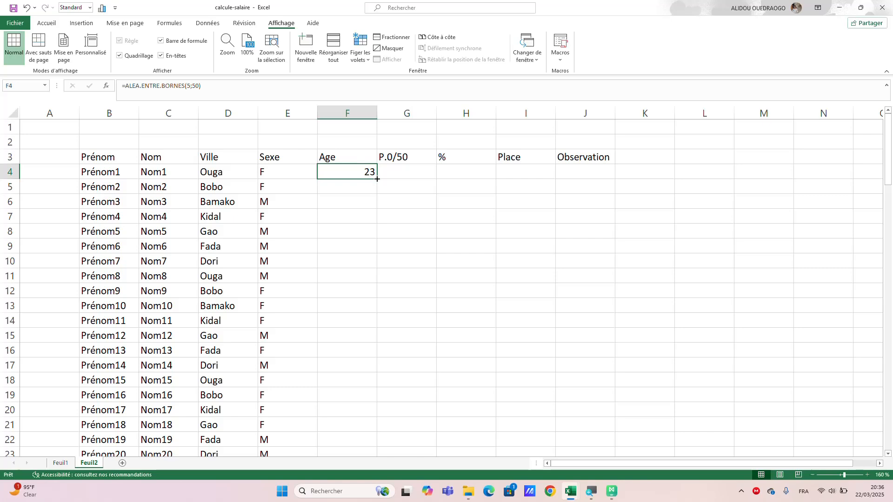
mouse_move(376, 179)
mouse_down()
mouse_move(372, 501)
mouse_move(344, 267)
mouse_up()
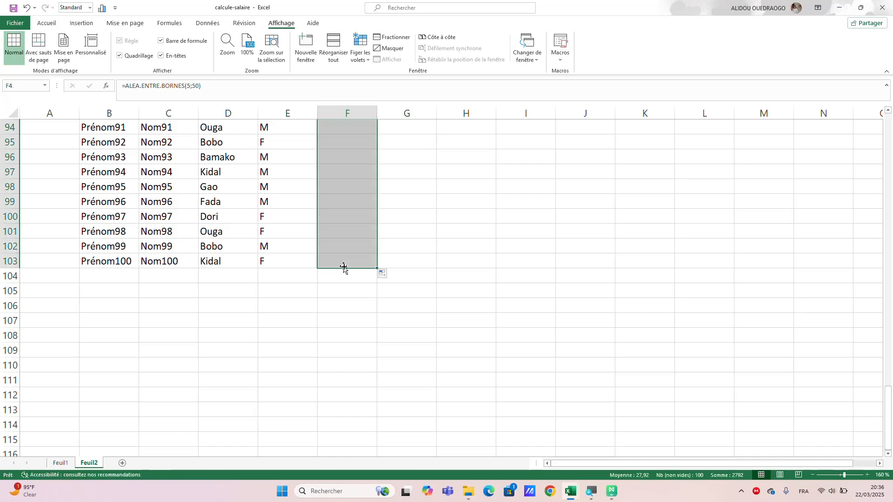
scroll(391, 212, up, 10)
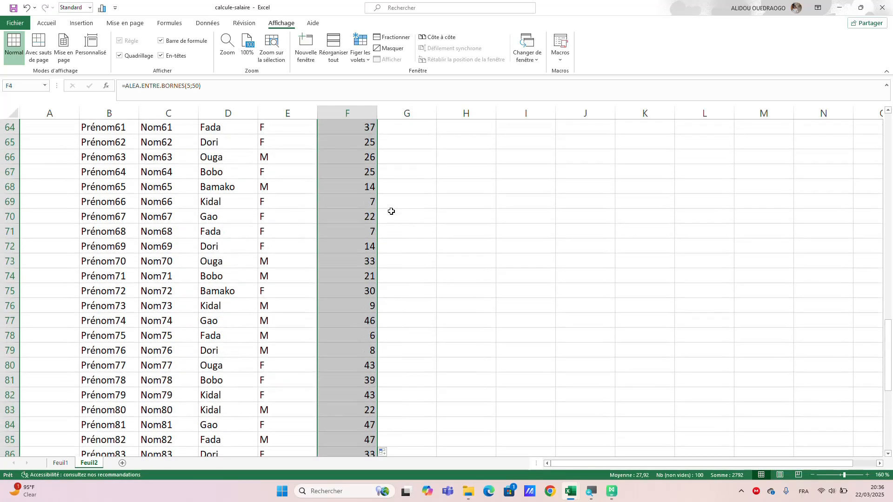
scroll(391, 212, up, 1)
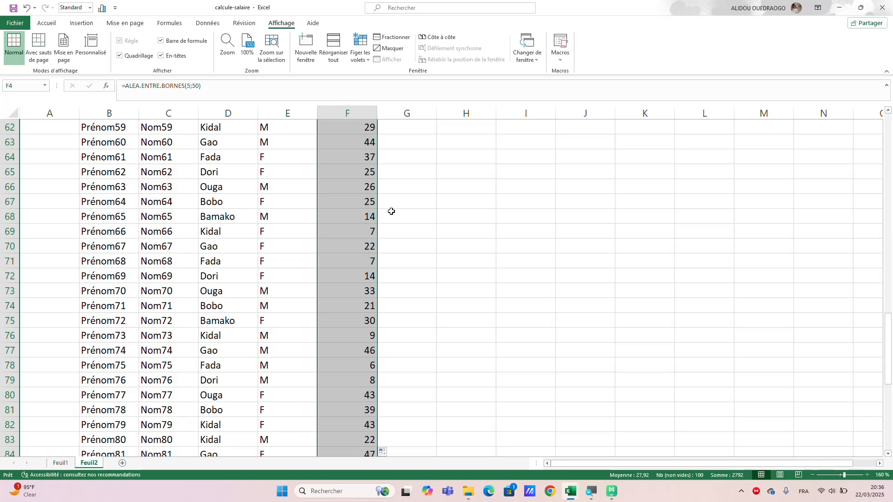
Copy F4:F103 and paste it back in place as values only, and clear the copy selection.
key(ctrl+c)
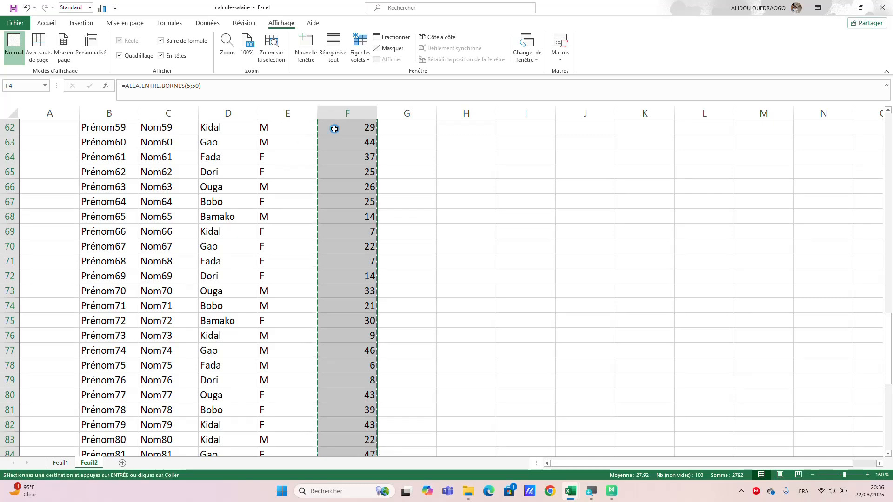
scroll(334, 129, up, 20)
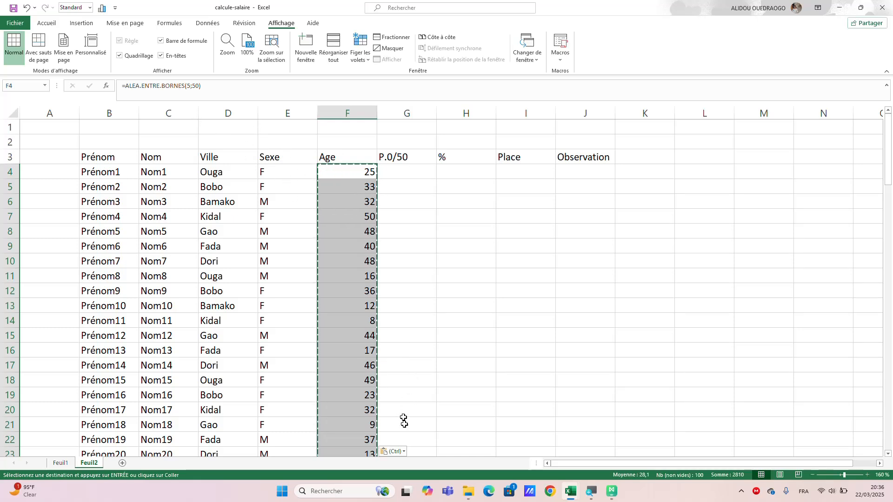
click(403, 451)
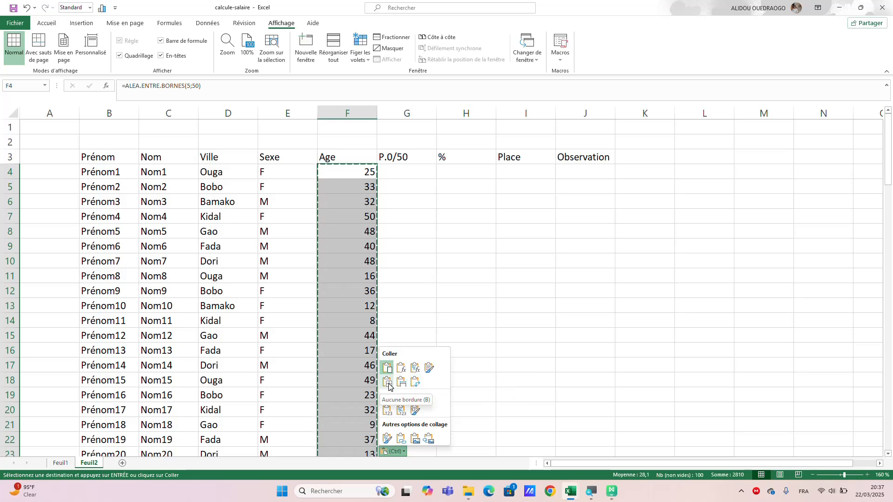
click(390, 415)
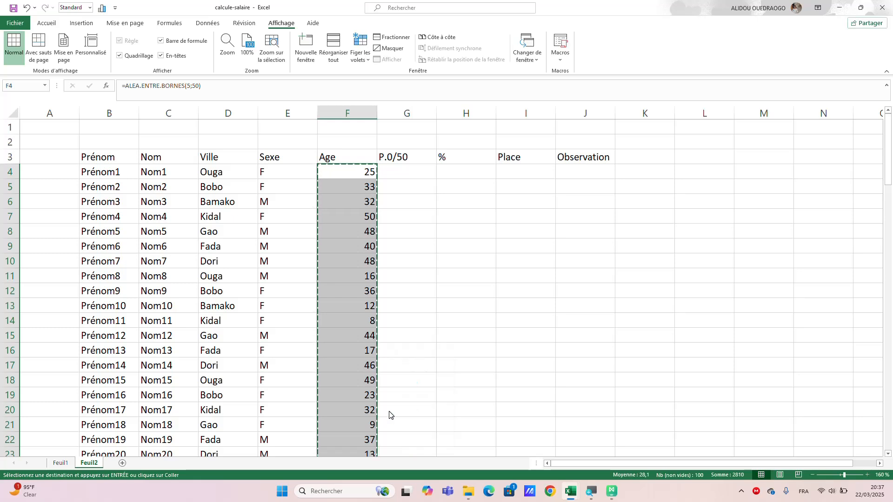
click(414, 316)
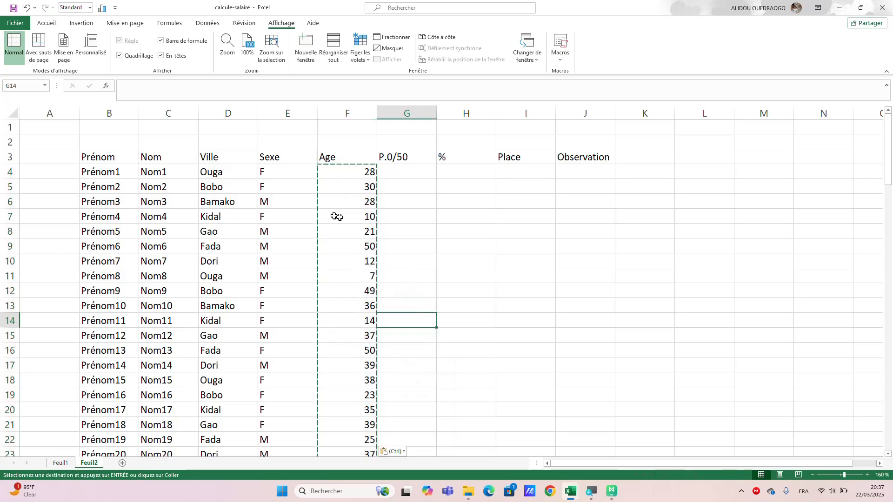
key(Escape)
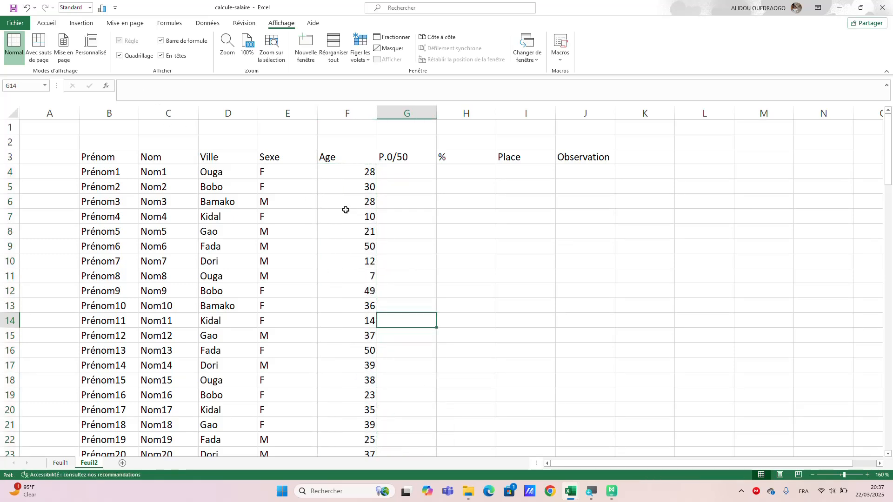
click(336, 194)
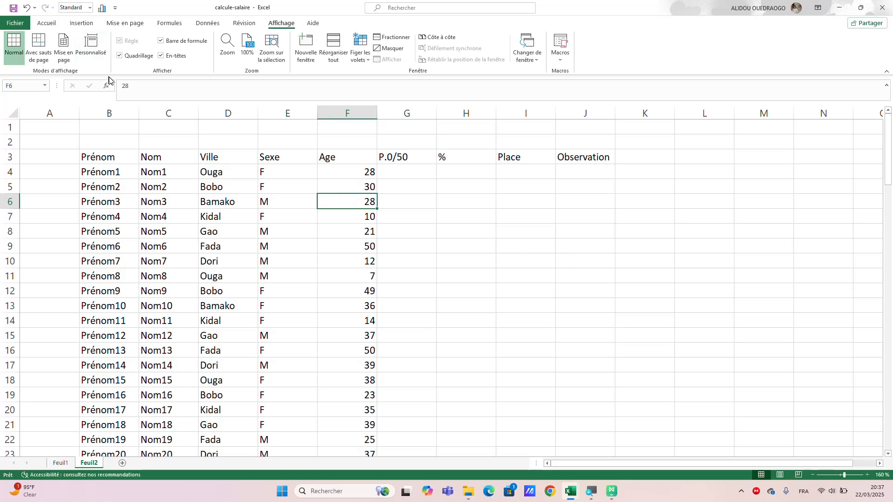
Move the numbers in F4:F103 to G4:G103 under P.0/50, leaving the Age column empty.
click(407, 174)
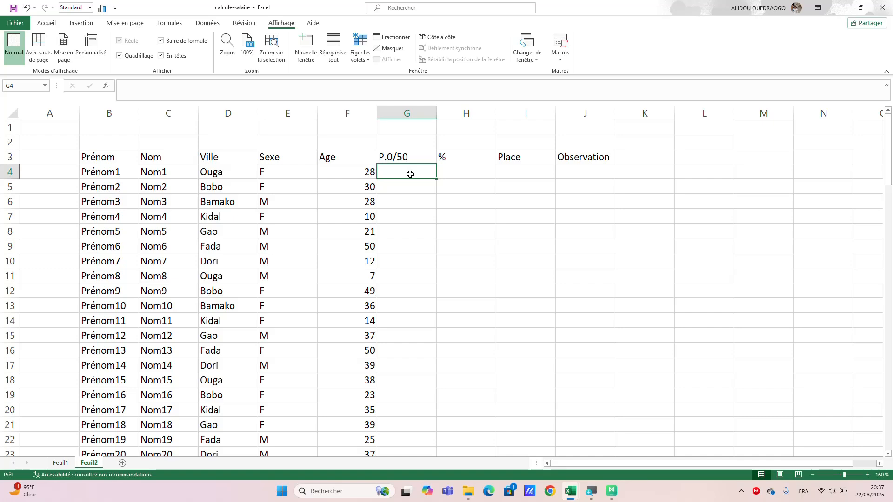
scroll(356, 267, down, 7)
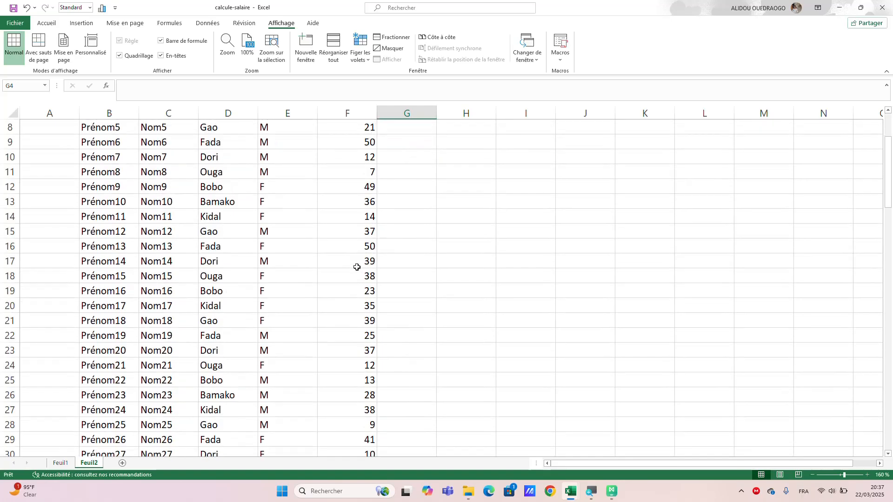
scroll(357, 267, down, 4)
scroll(357, 267, up, 7)
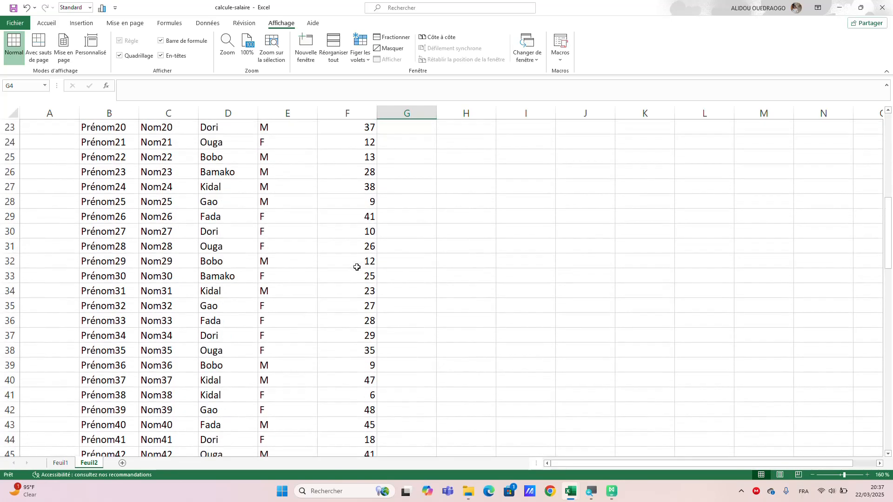
scroll(357, 267, up, 5)
drag(349, 173, 364, 421)
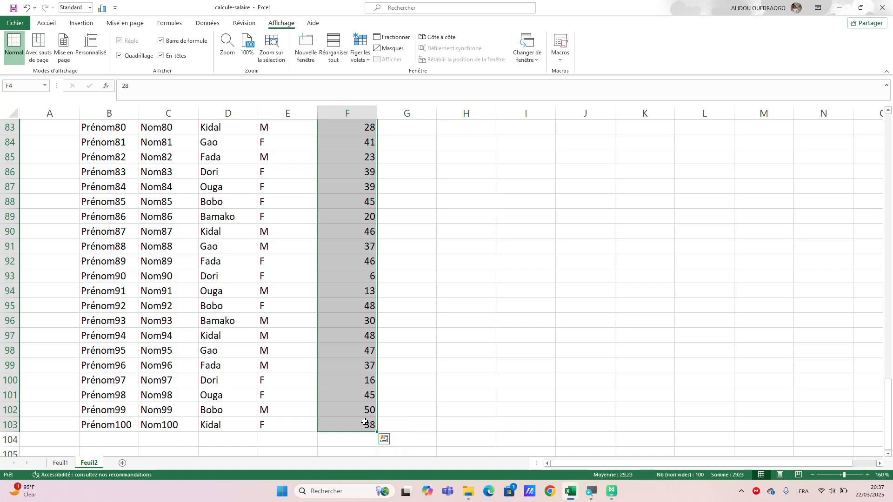
key(ctrl+c)
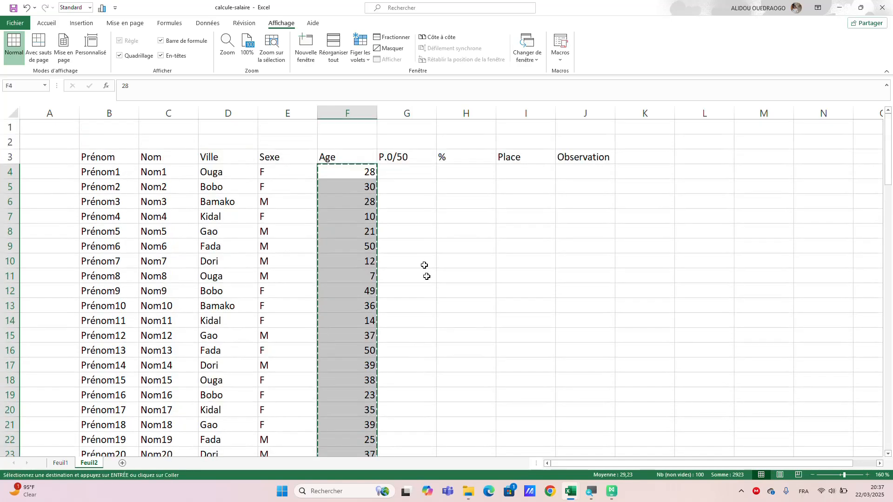
click(406, 175)
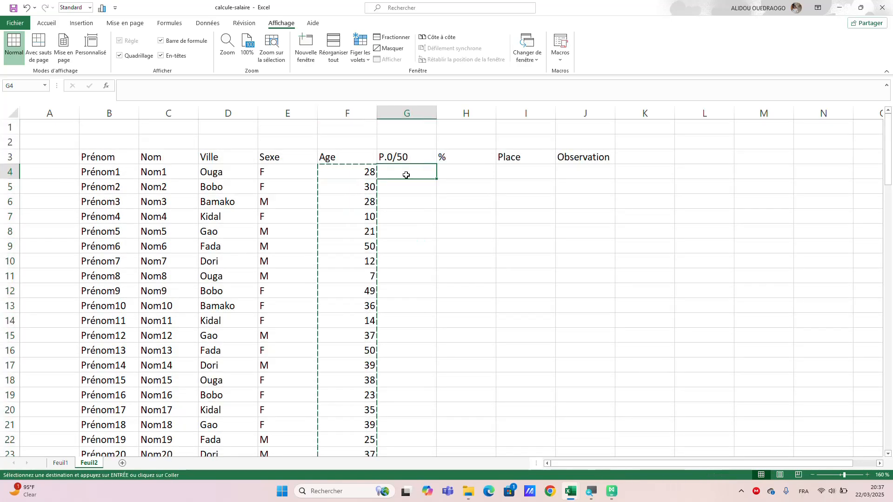
drag(406, 175, 403, 408)
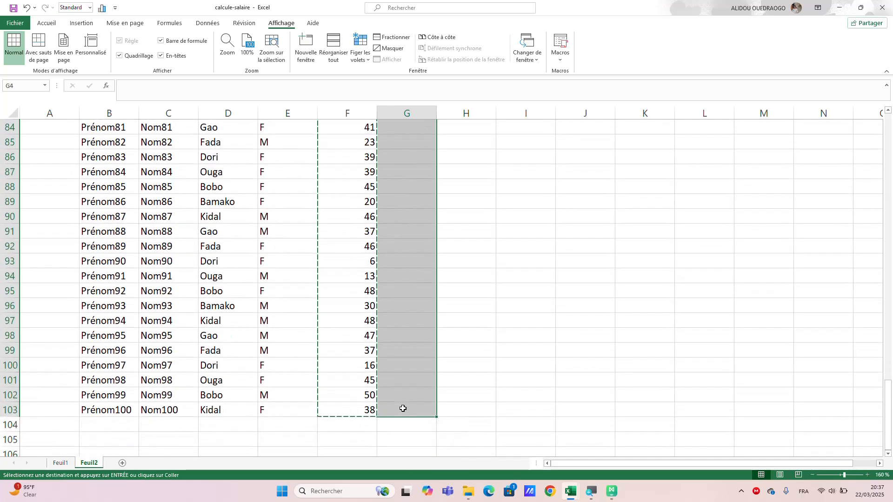
key(ctrl+v)
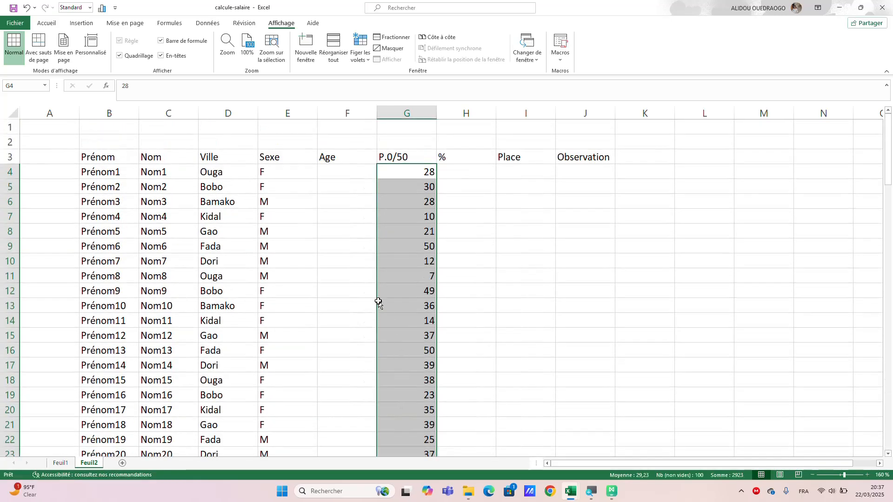
Enter the random number formula =ALEA.ENTRE.BORNES(18;45) in F4 under Age.
click(333, 175)
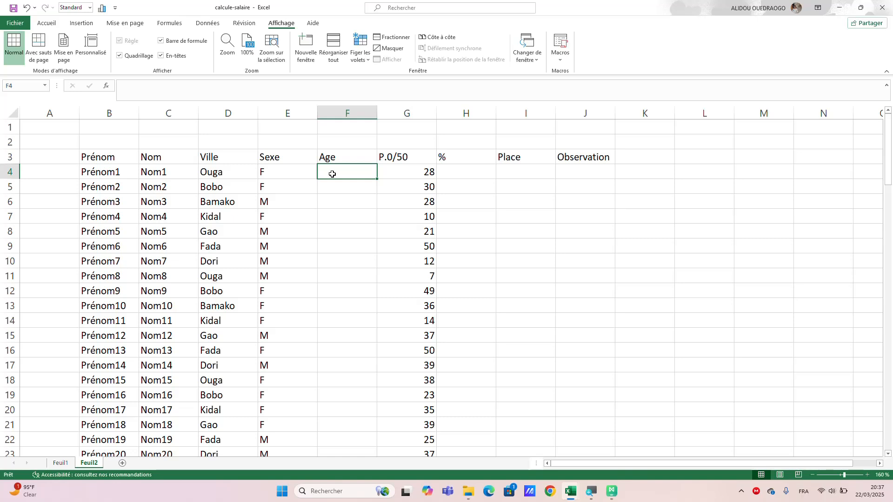
text(=a)
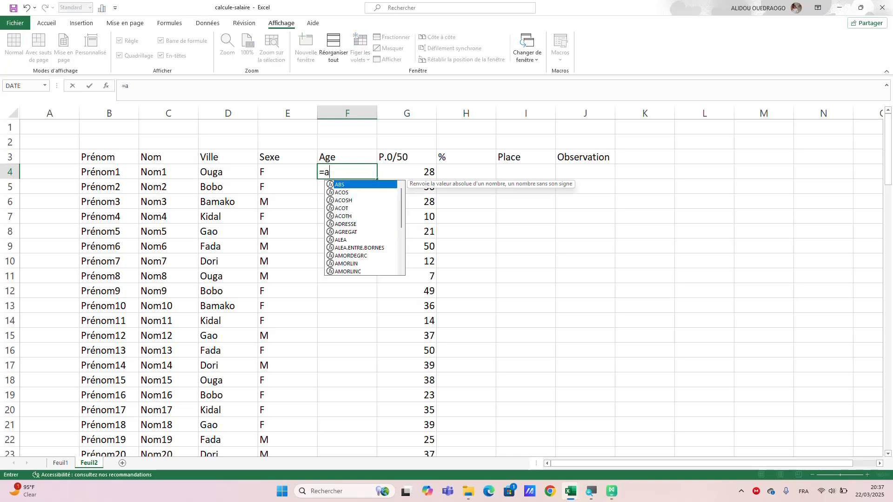
text(lea)
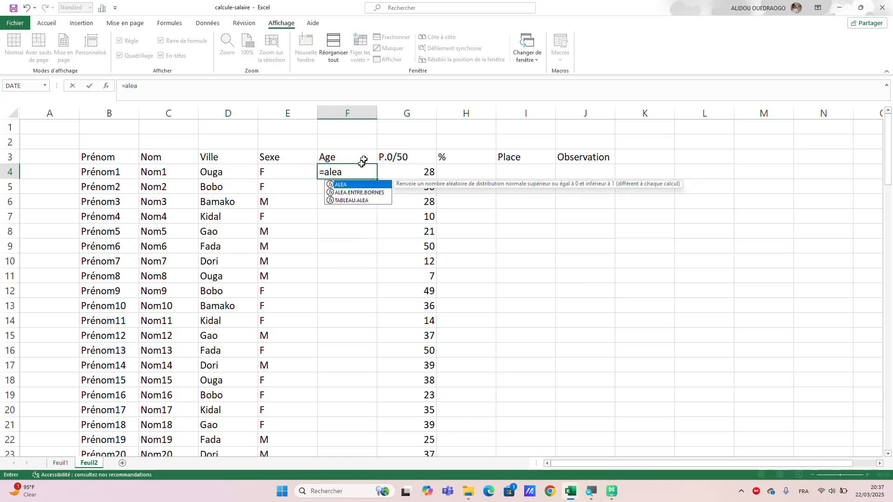
double_click(363, 193)
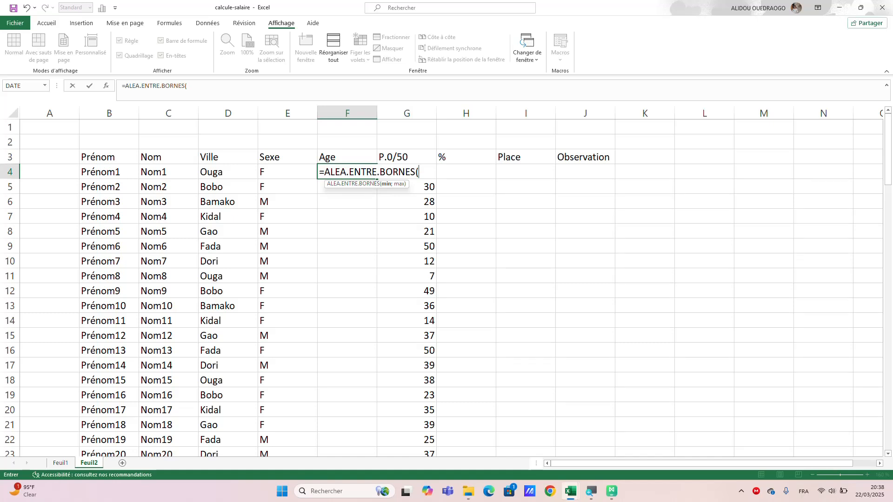
text(18;)
text(45))
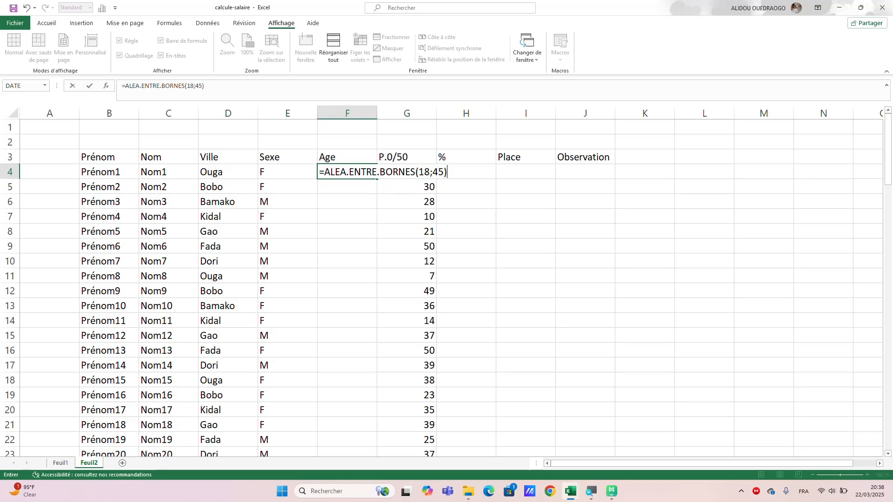
key(Return)
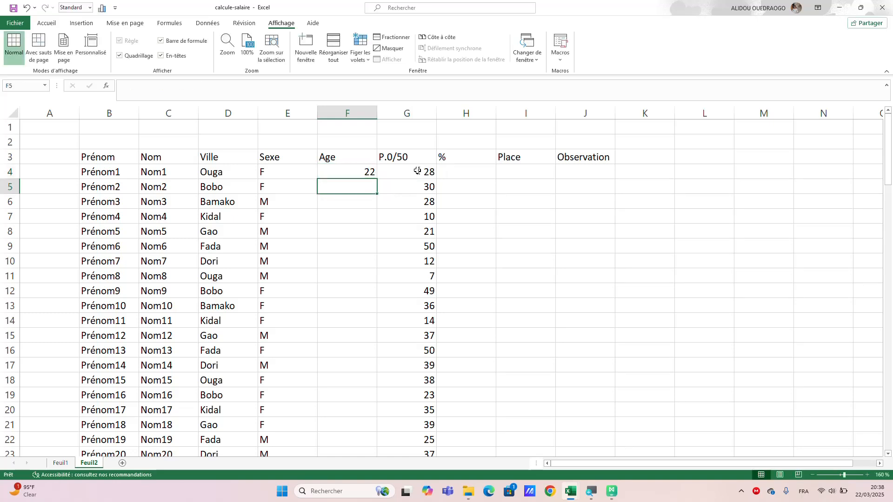
Fill the Age formula from F4 down to F103, and paste the range back in place as values only.
click(364, 172)
drag(377, 179, 367, 371)
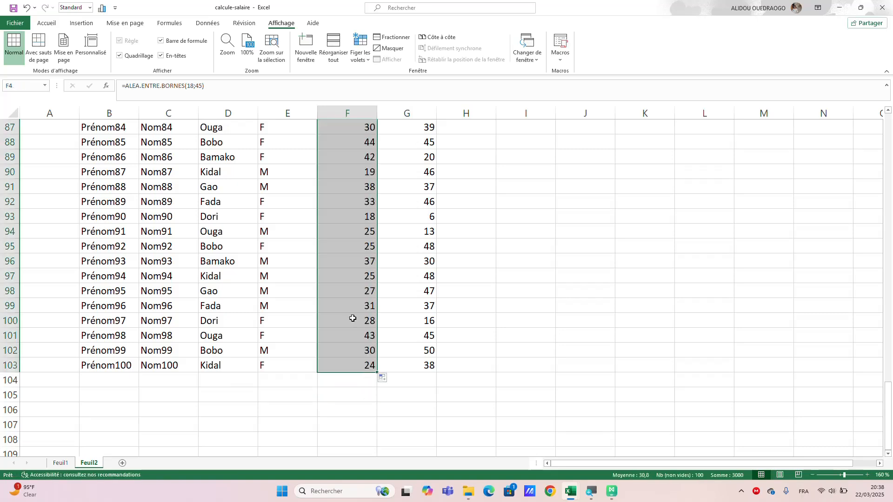
key(ctrl+c)
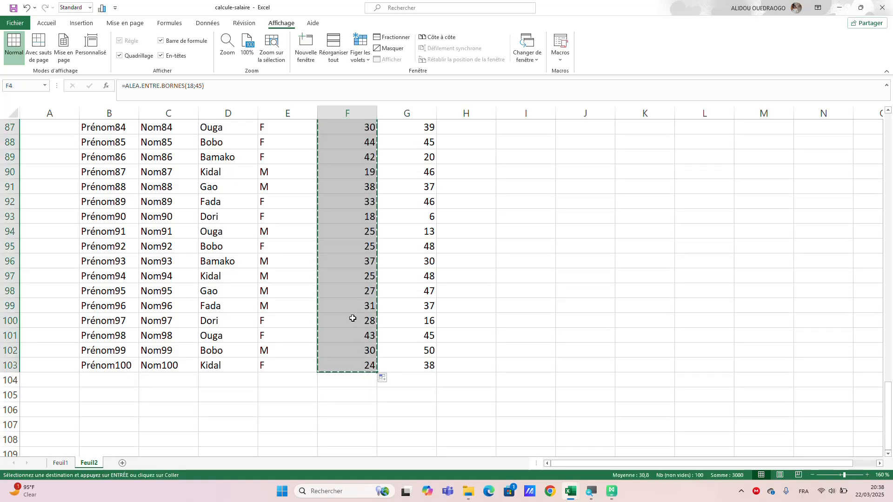
key(ctrl+v)
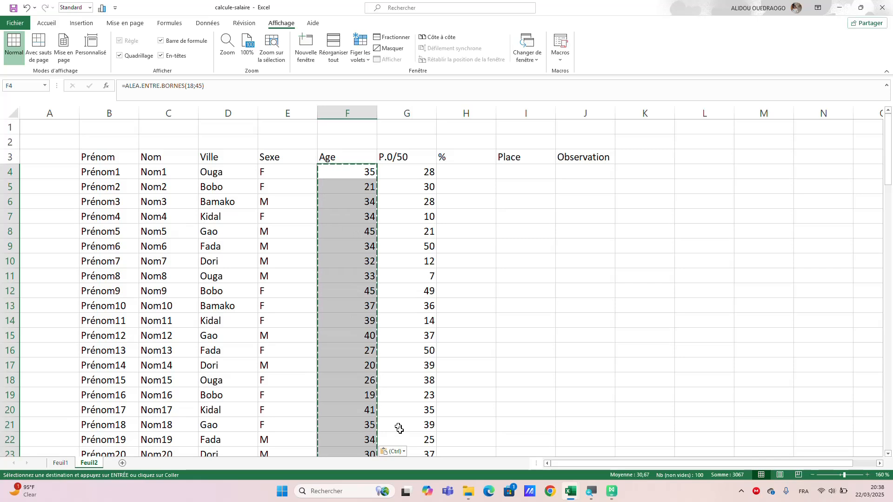
click(405, 454)
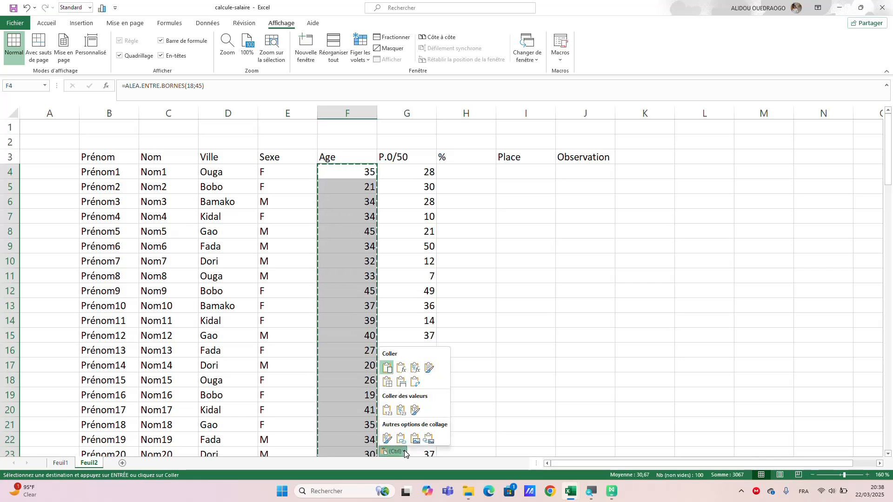
click(385, 412)
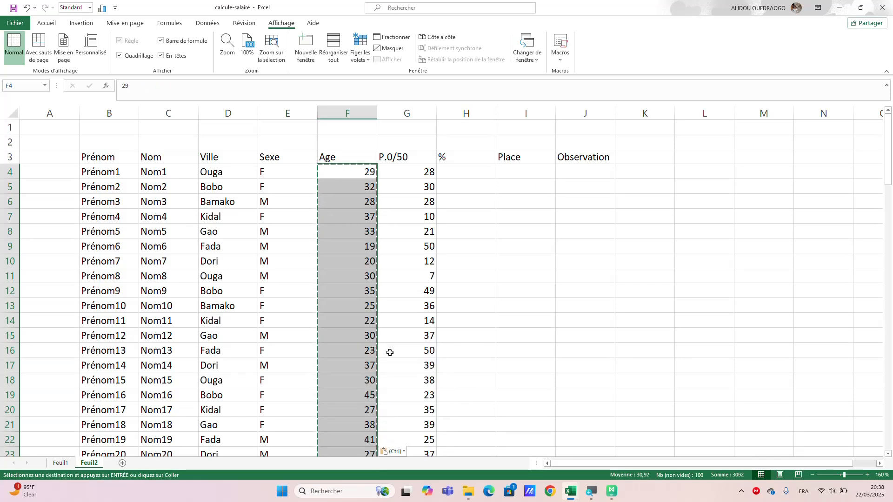
click(548, 319)
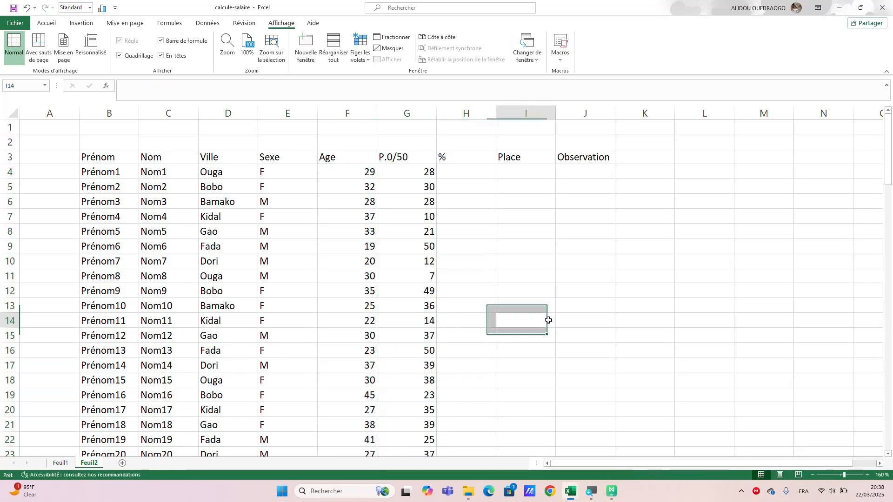
Apply all borders to the whole table, B3:J103.
click(460, 176)
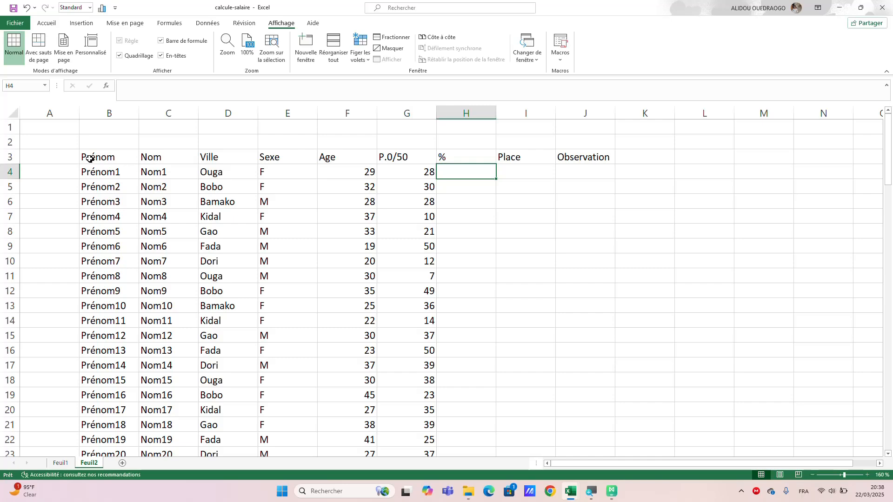
drag(93, 158, 570, 305)
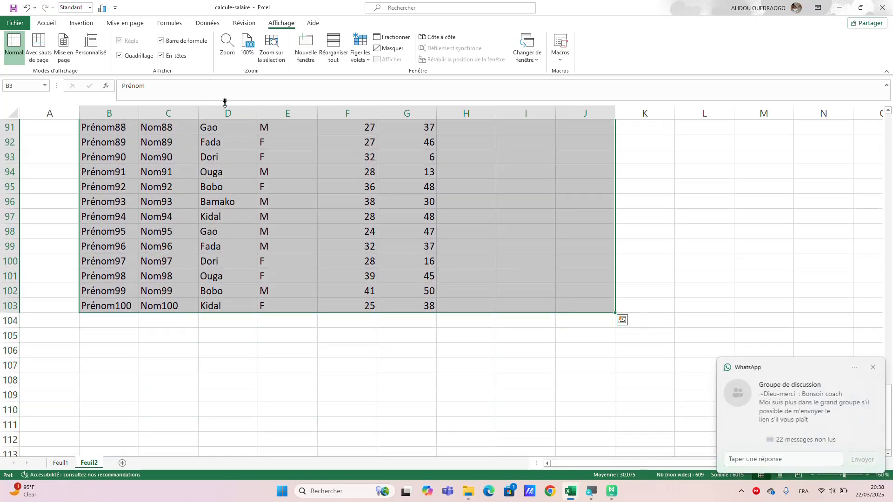
click(43, 25)
click(171, 56)
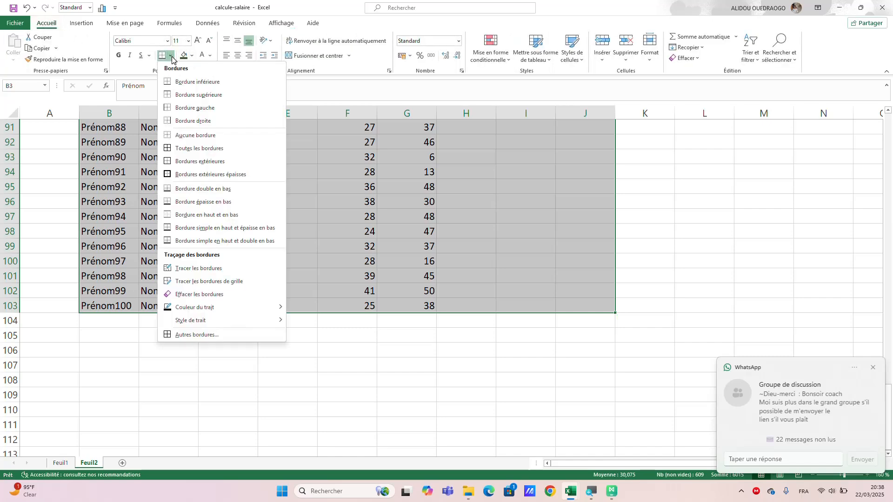
click(200, 148)
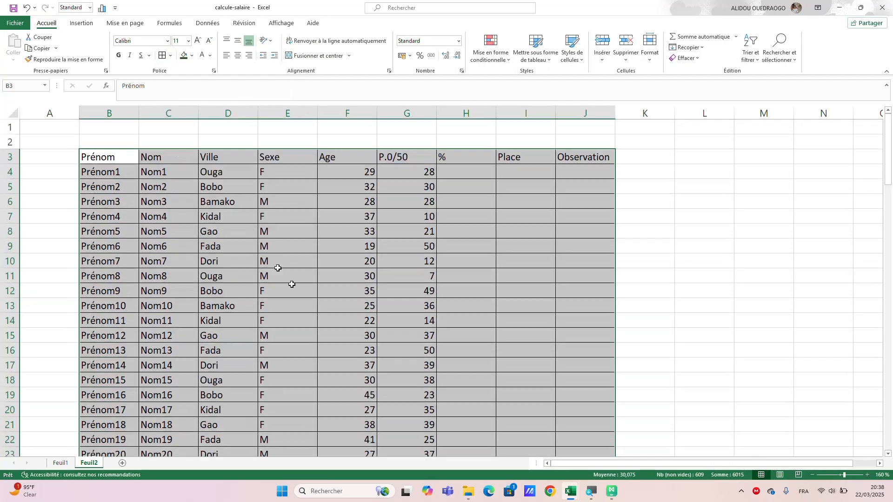
click(653, 320)
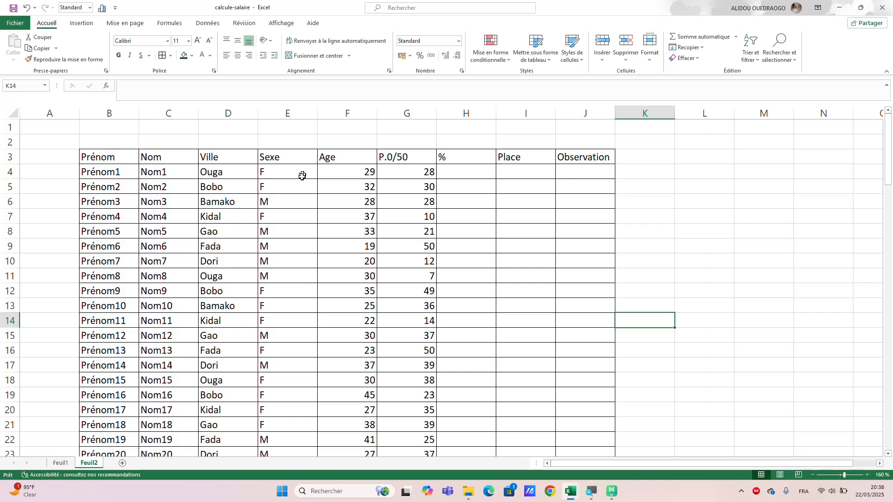
Center the contents of the whole table, B3:J103, horizontally.
drag(342, 158, 448, 309)
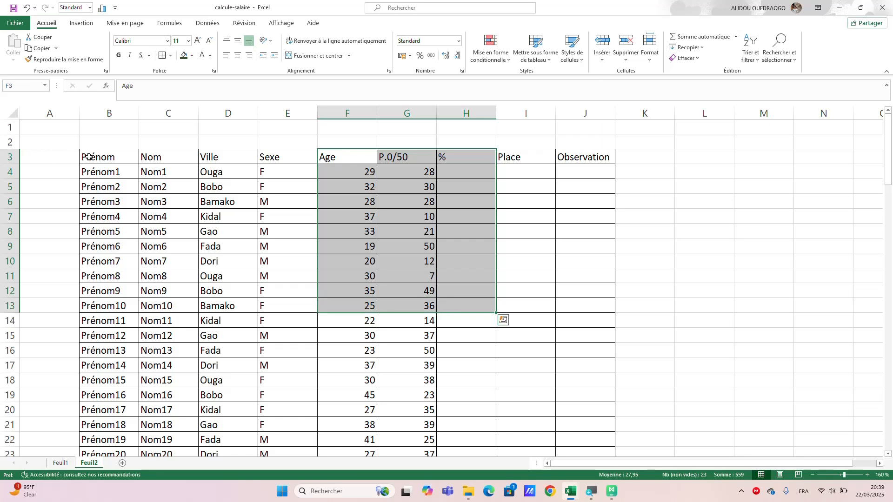
drag(89, 156, 587, 392)
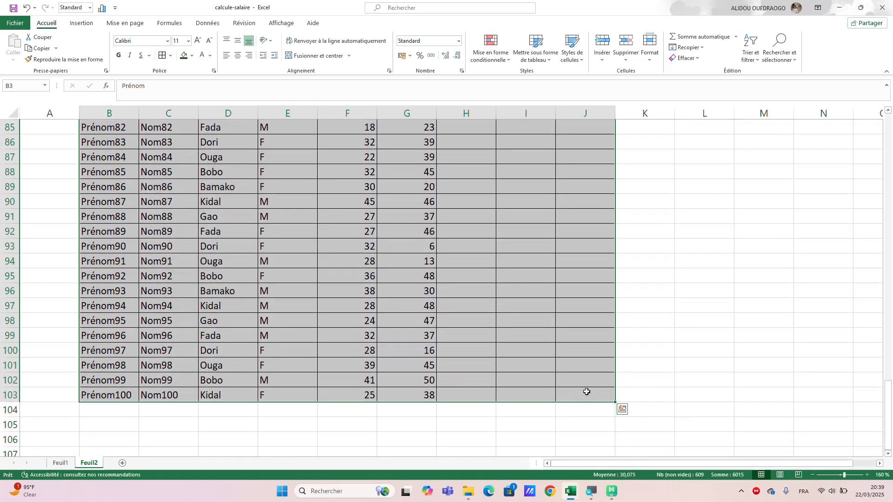
click(237, 56)
scroll(540, 274, up, 20)
click(726, 288)
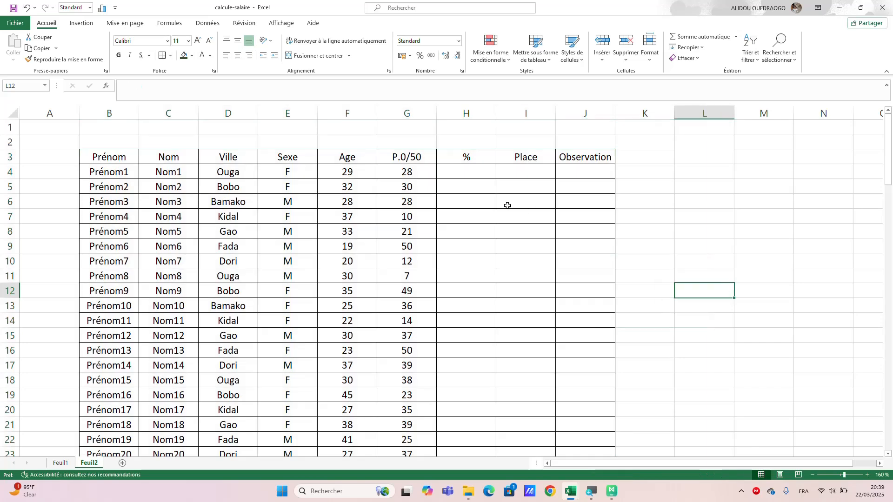
Enter the percentage formula =G4*100/50 in H4 under %.
click(478, 172)
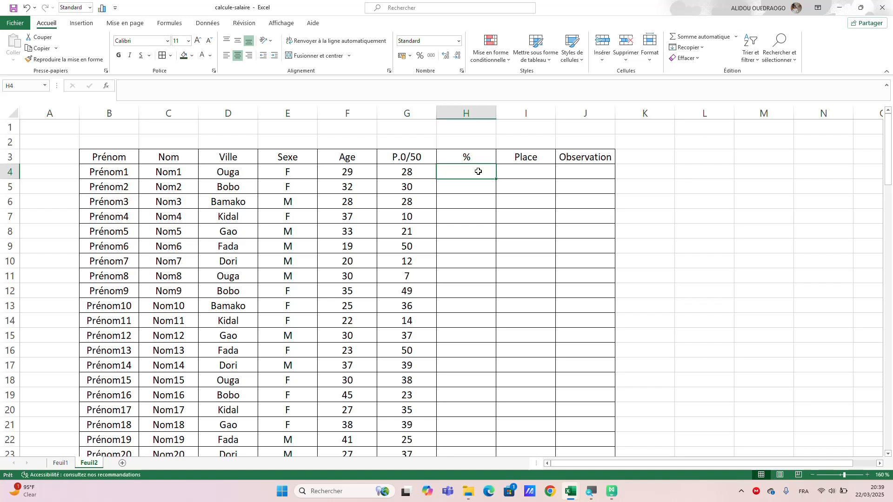
text(=)
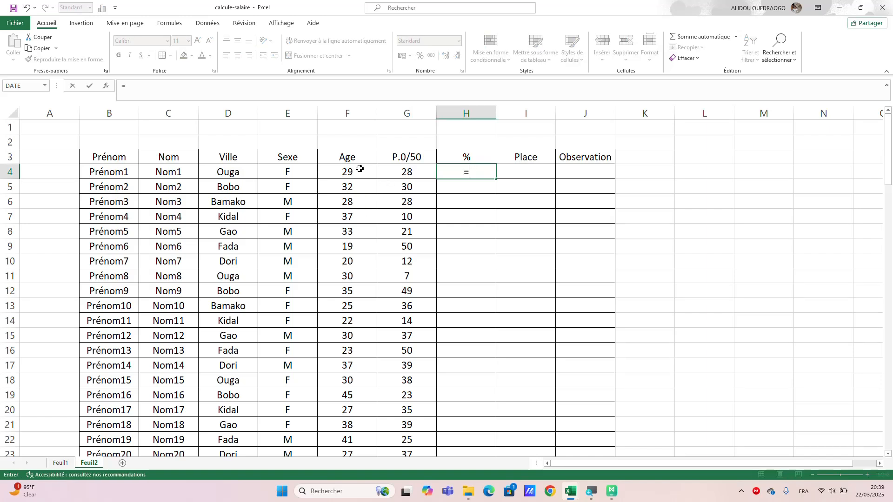
click(404, 174)
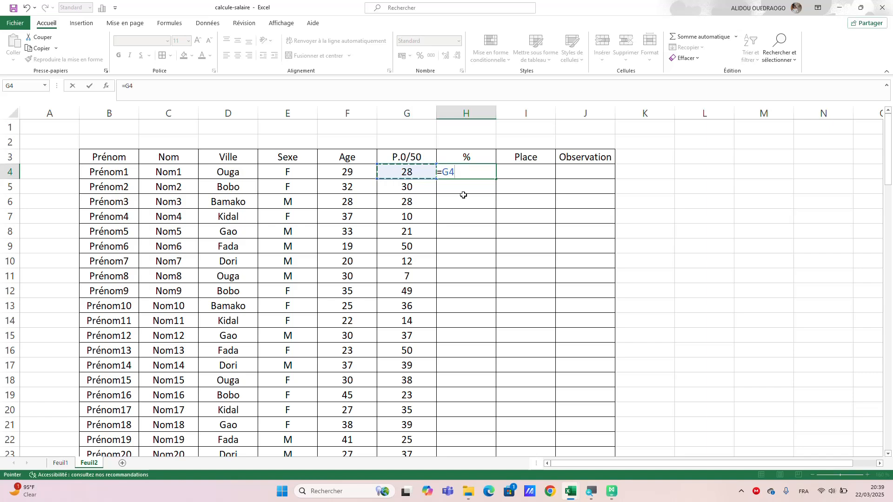
text(*)
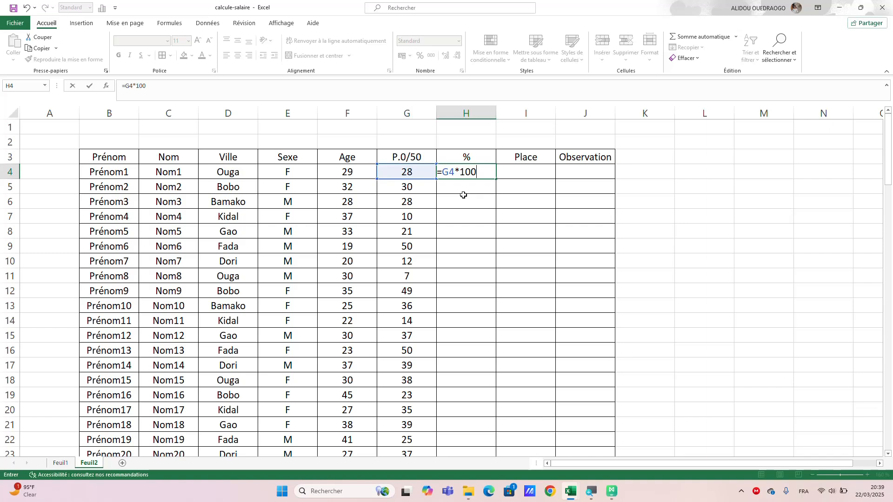
text(/50)
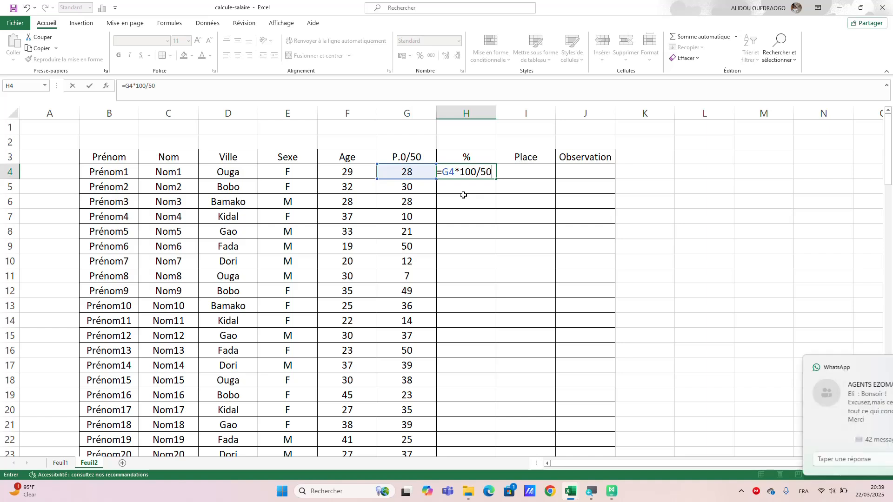
key(Return)
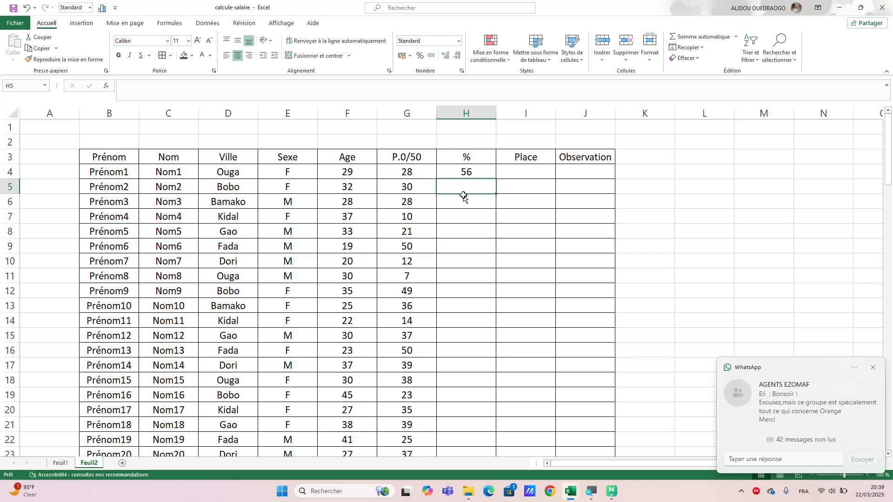
Fill the percentage formula in H4 down the % column to H103.
click(476, 173)
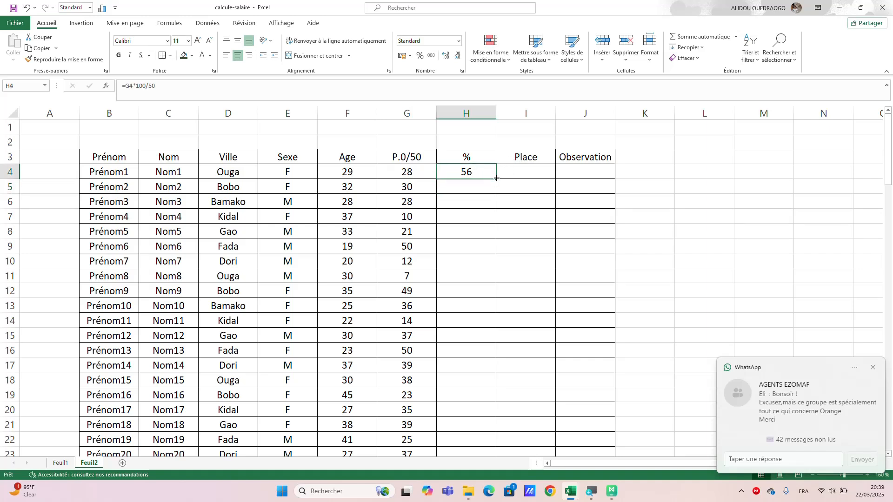
mouse_move(497, 178)
mouse_down()
mouse_move(478, 385)
mouse_move(507, 166)
mouse_up()
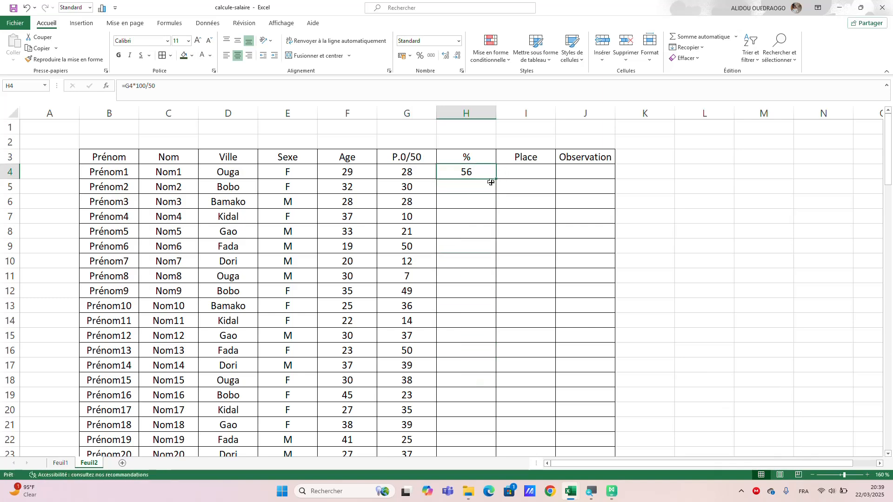
double_click(496, 179)
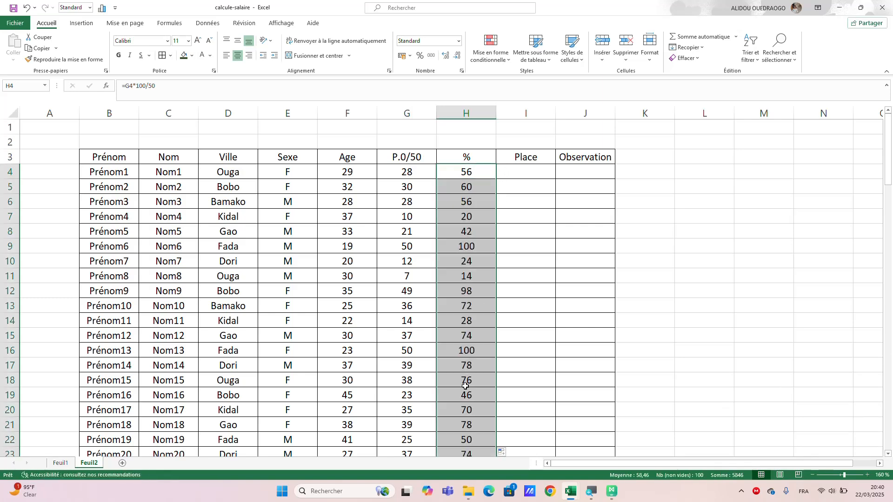
Examine the filled % column down to the last row of the table.
scroll(465, 386, down, 5)
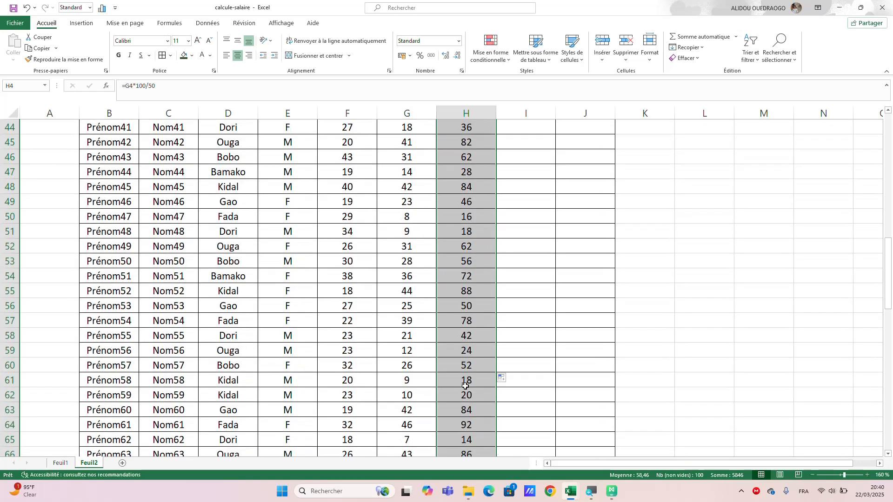
scroll(465, 386, down, 2)
scroll(465, 386, down, 5)
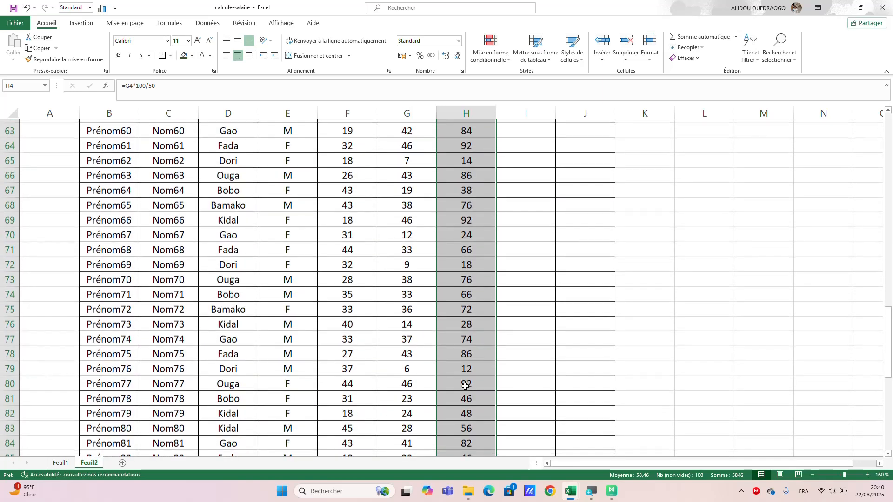
scroll(466, 395, down, 1)
scroll(467, 407, down, 17)
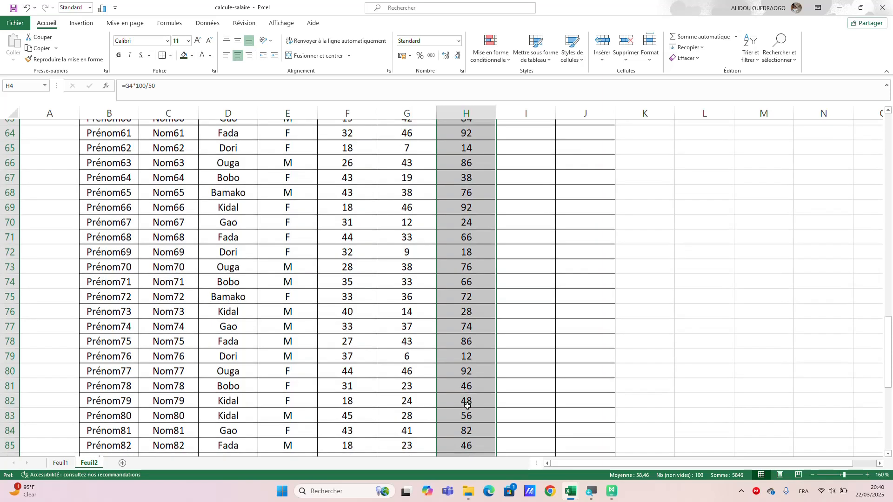
scroll(468, 406, down, 5)
scroll(468, 406, up, 9)
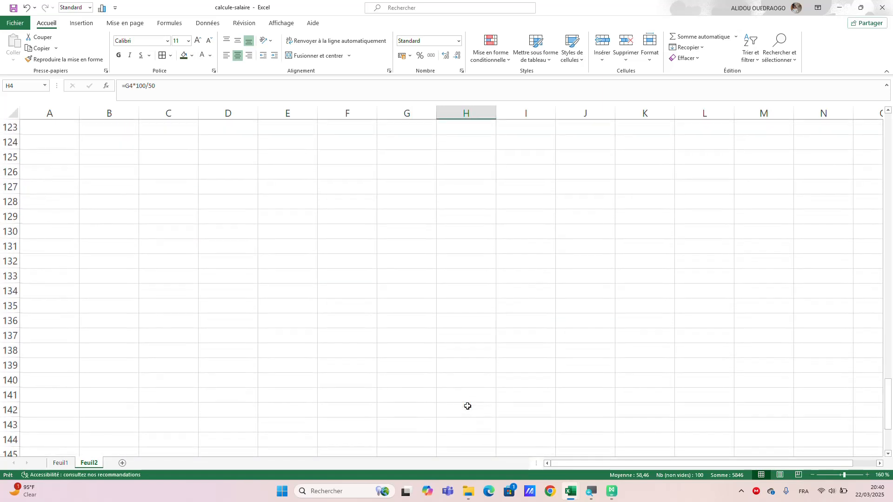
scroll(467, 406, up, 2)
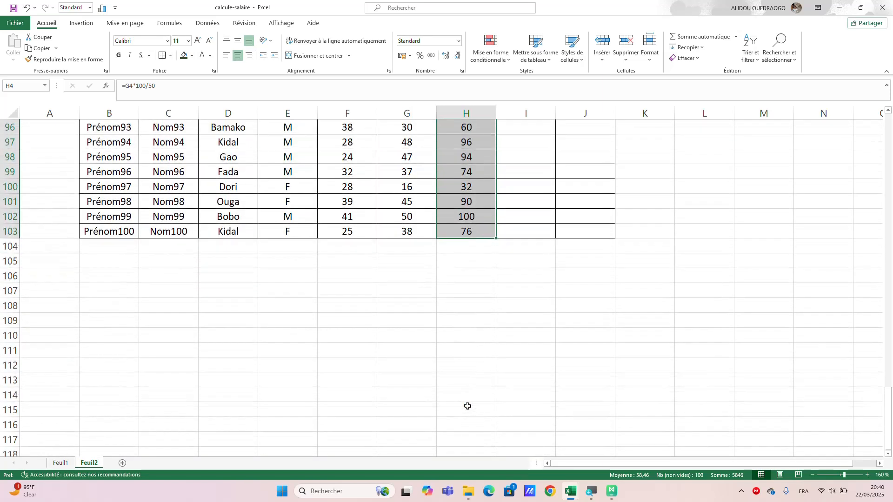
scroll(467, 406, up, 20)
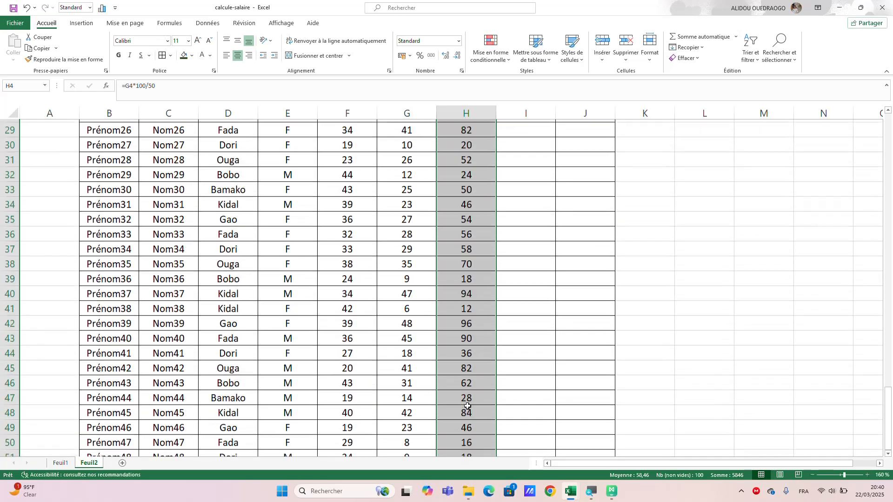
Start a RANG formula in I4 under Place, with H4 as the number to rank.
click(516, 170)
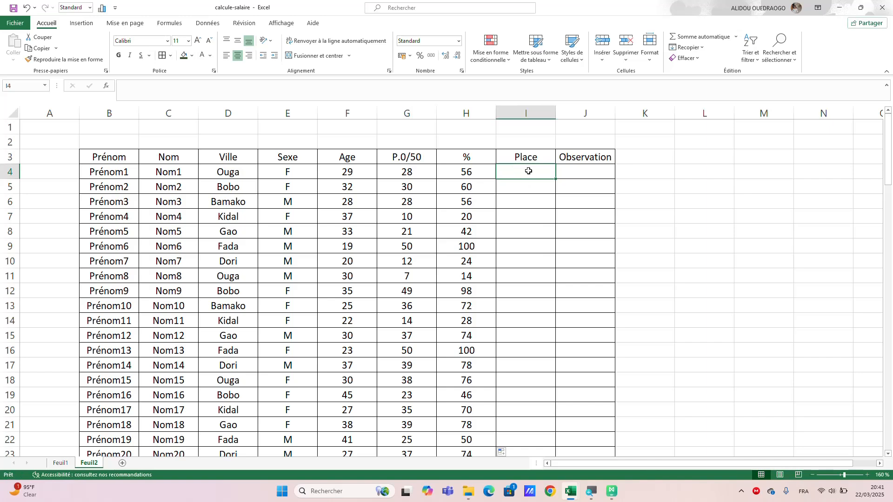
text(=)
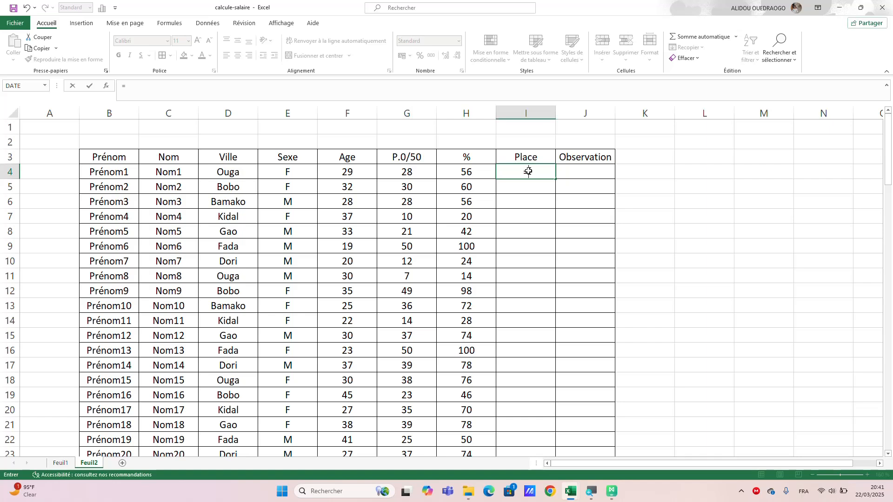
text(rag)
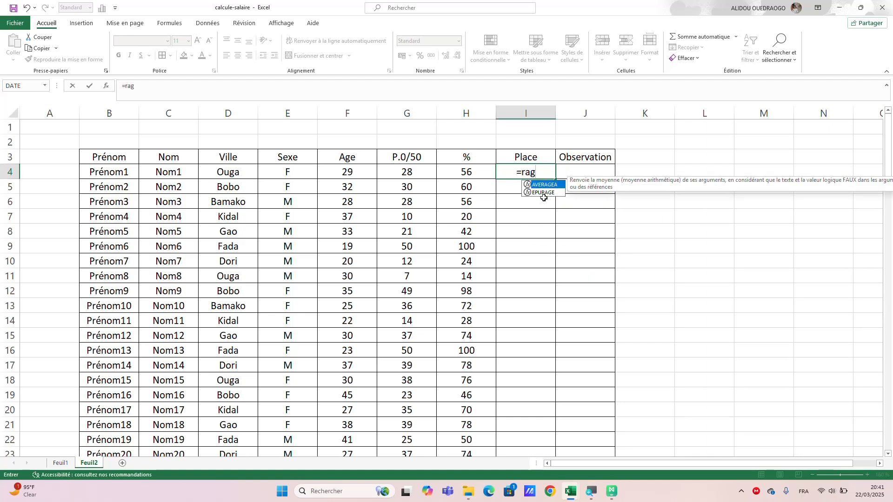
key(BackSpace)
key(BackSpace)
text(n)
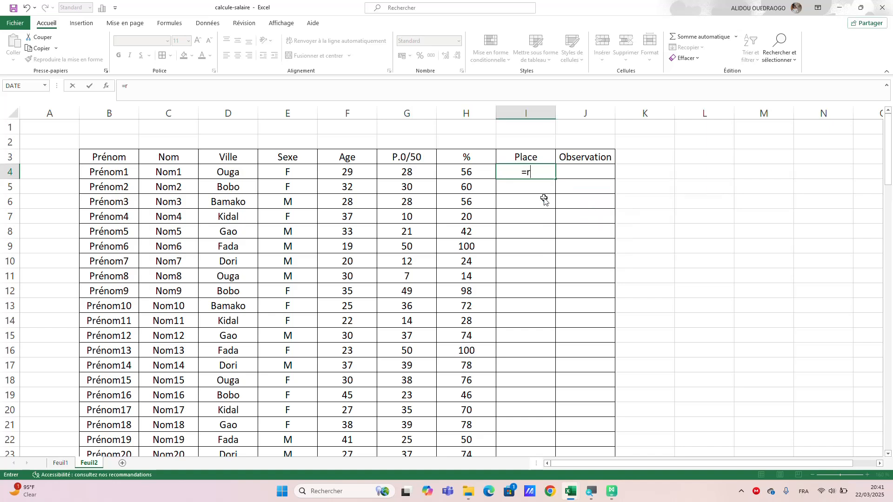
key(BackSpace)
text(an)
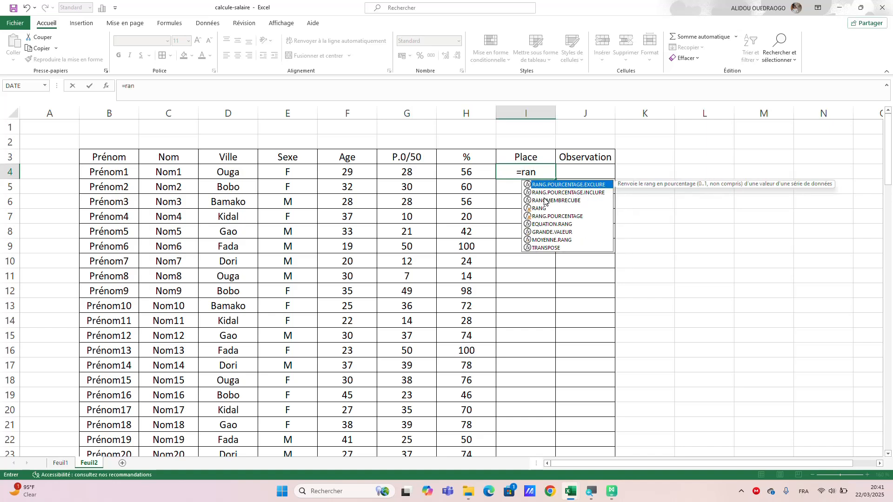
text(g)
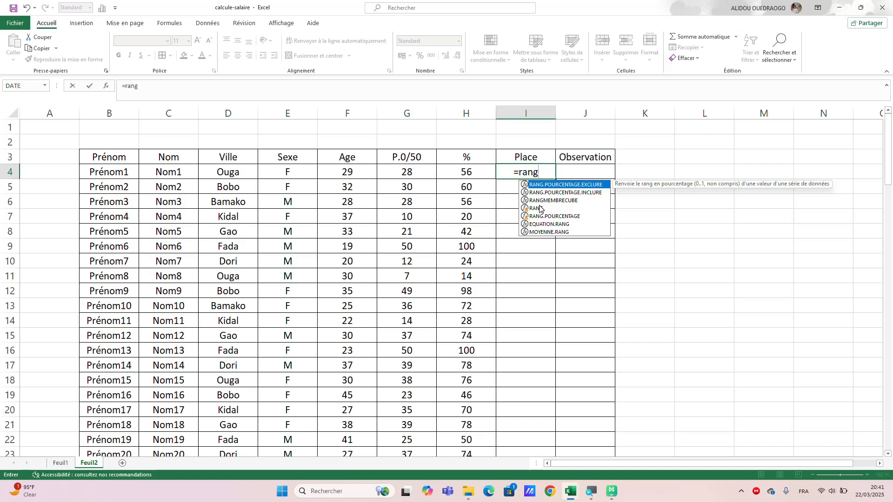
double_click(539, 208)
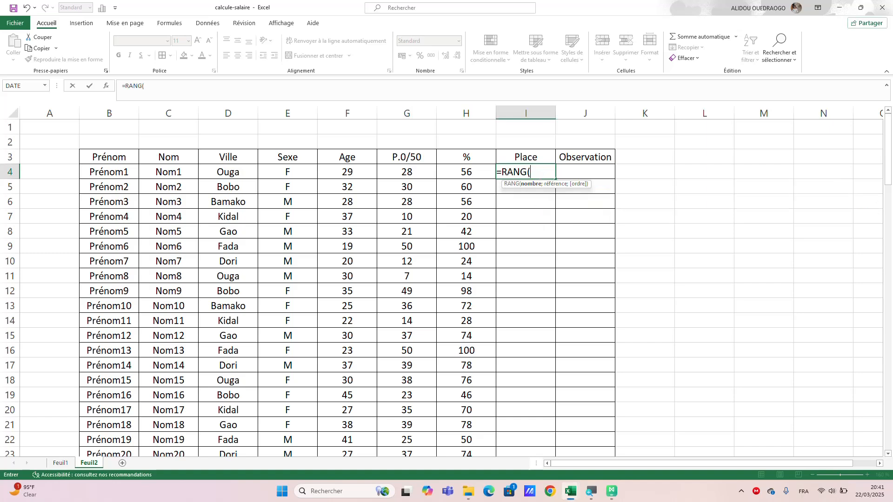
click(478, 171)
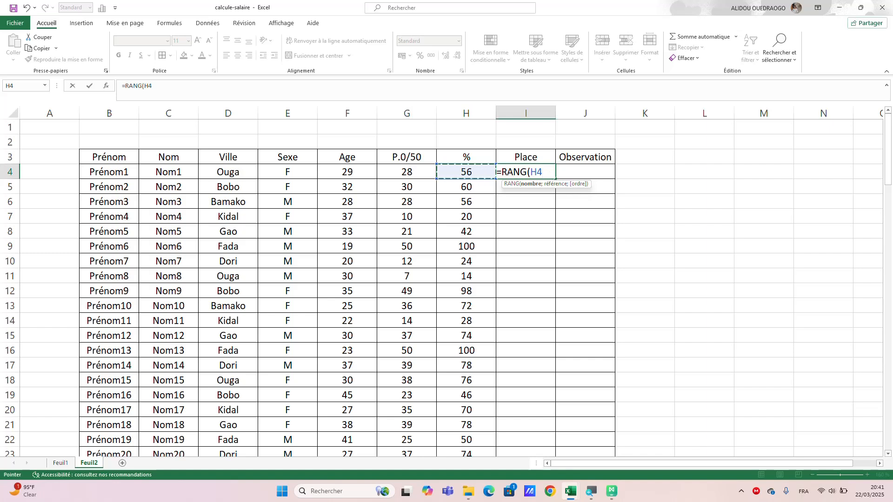
text(;)
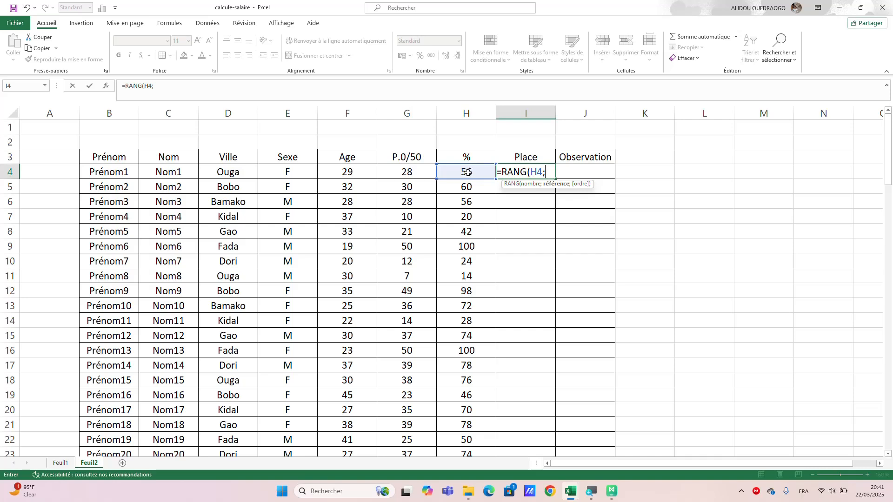
Add H4:H103 as the reference range and 0 (descending) as the order in I4's RANG formula.
drag(470, 195, 463, 408)
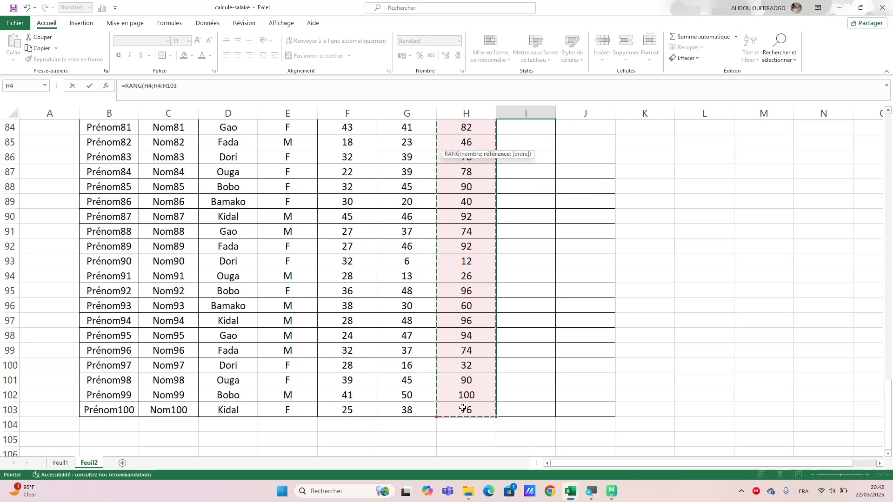
scroll(490, 269, up, 9)
scroll(491, 270, up, 19)
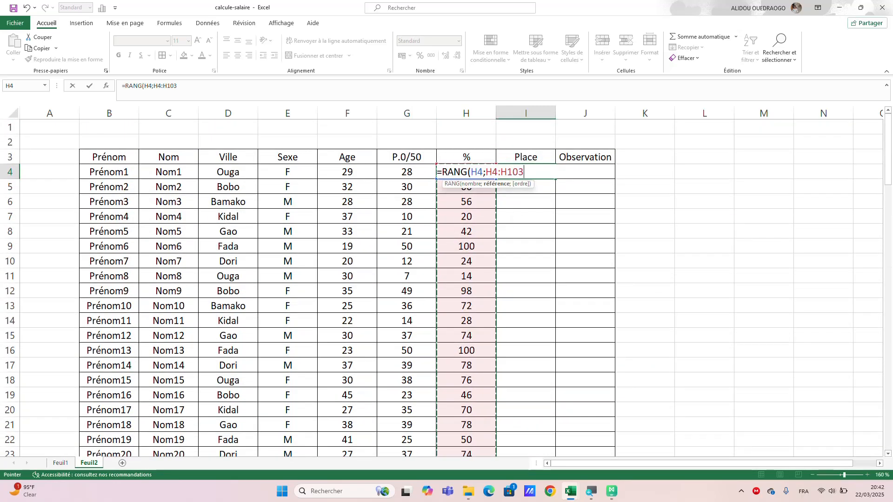
text(;)
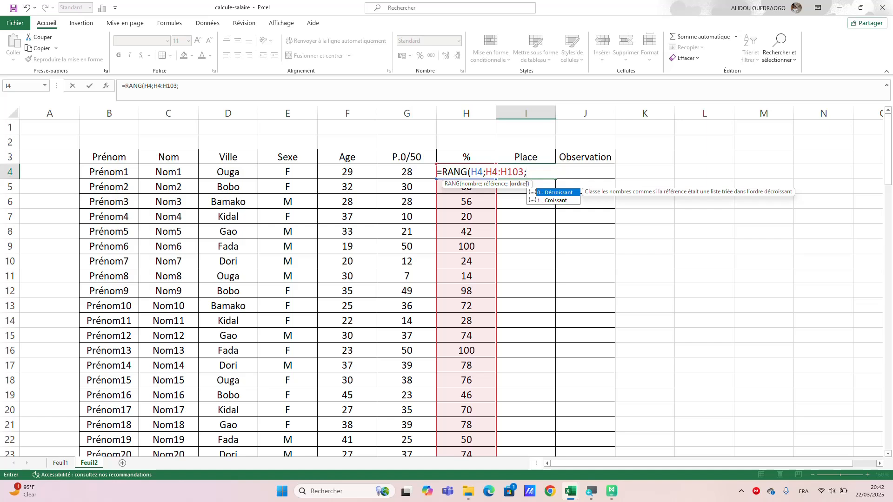
text(0))
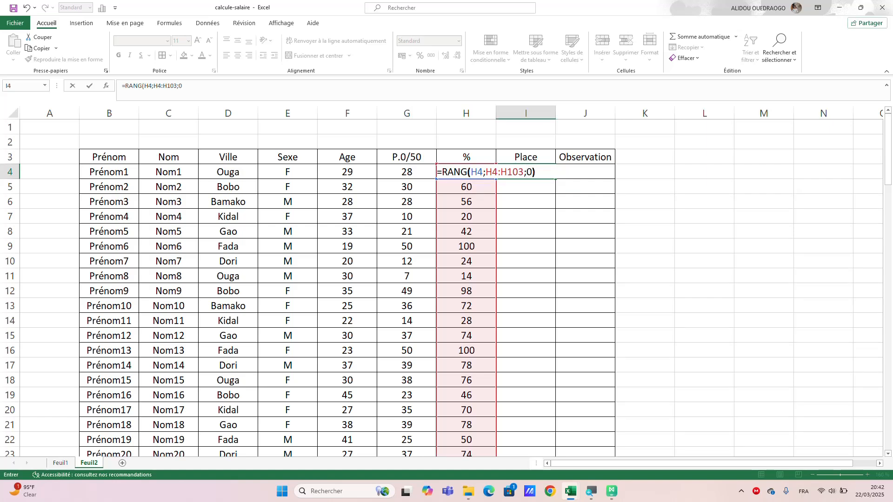
Make the reference range absolute as $H$4:$H$103 and enter the RANG formula in I4.
click(506, 172)
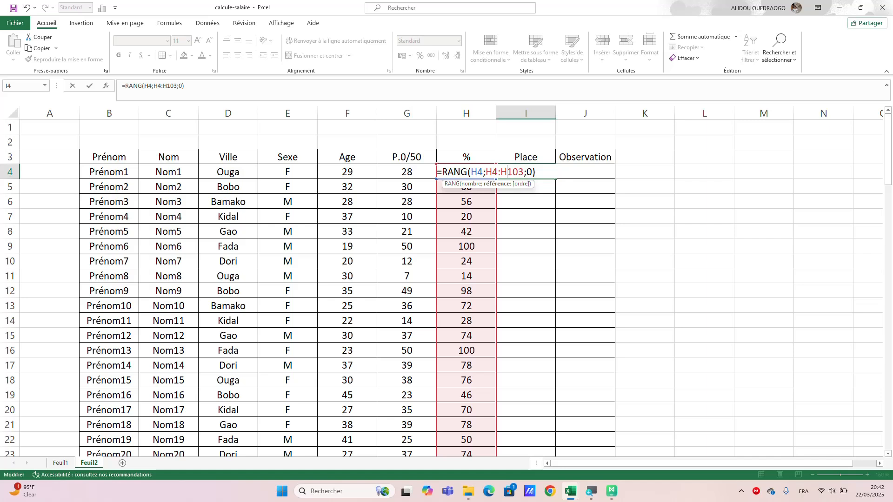
click(497, 184)
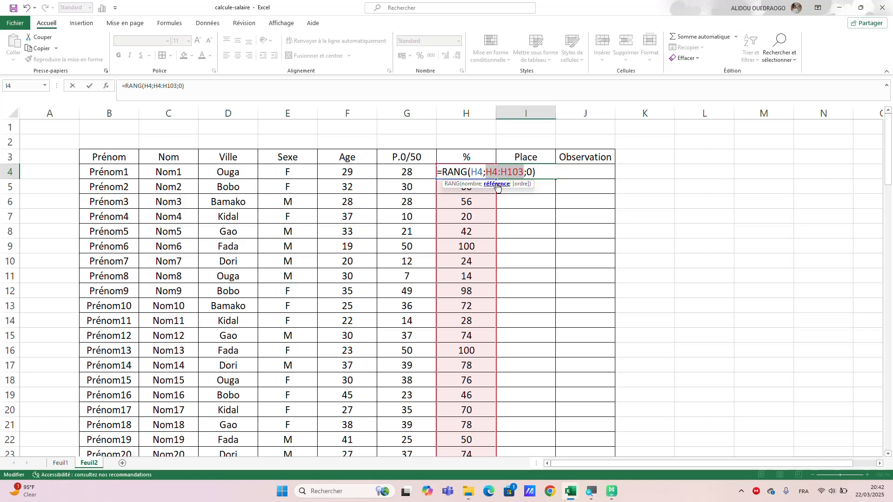
key(F4)
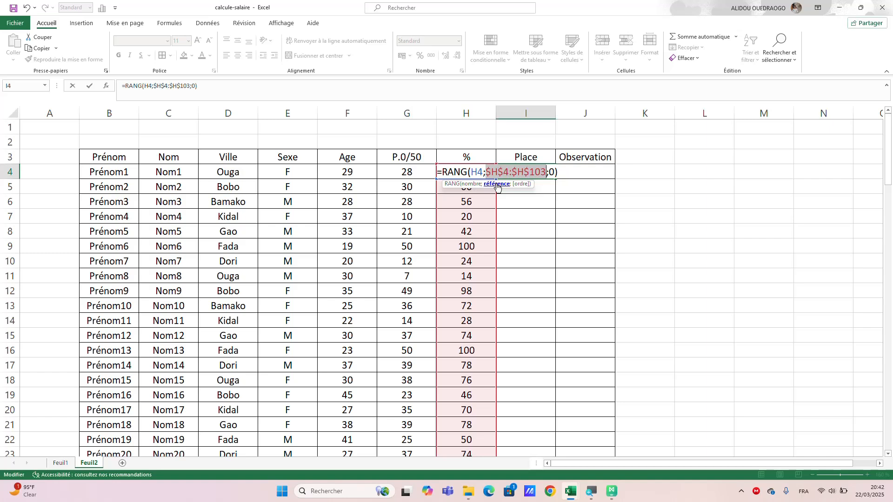
key(Return)
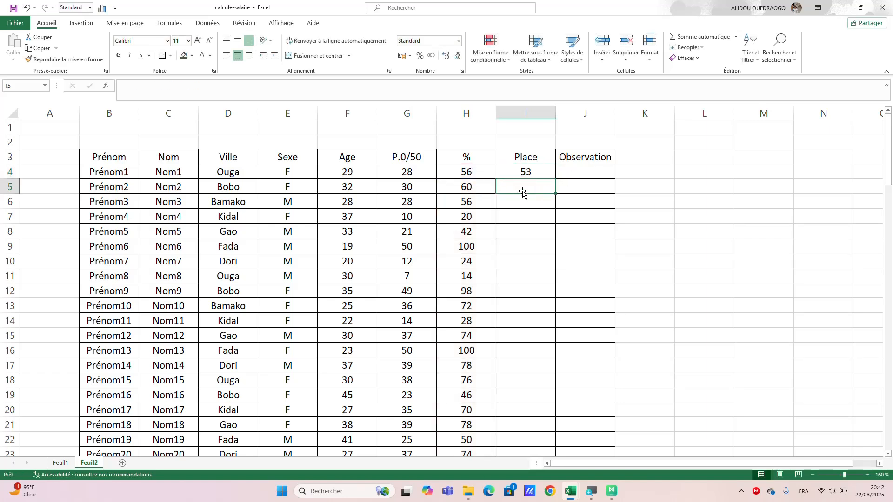
Fill the RANG formula in I4 down the Place column to I103.
click(530, 169)
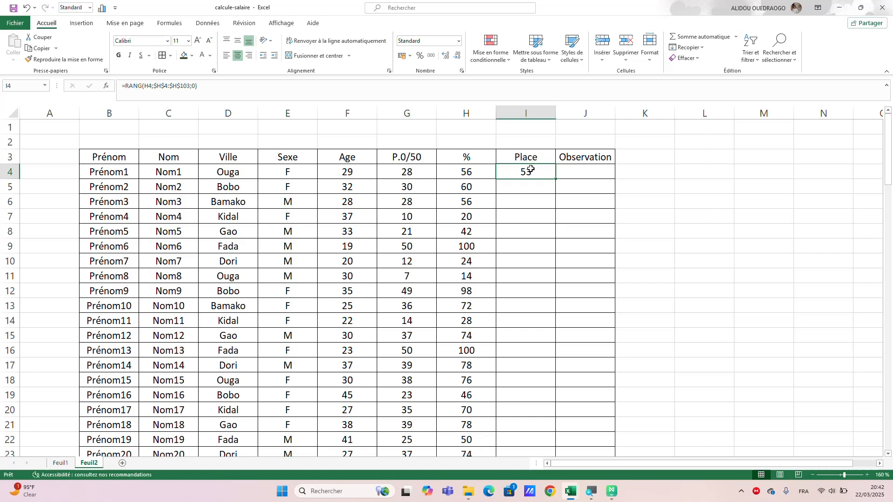
double_click(556, 179)
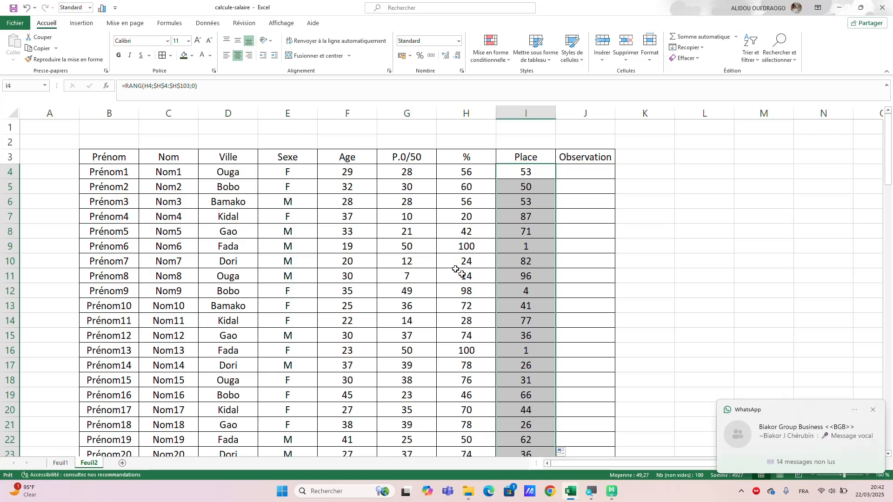
scroll(542, 278, down, 3)
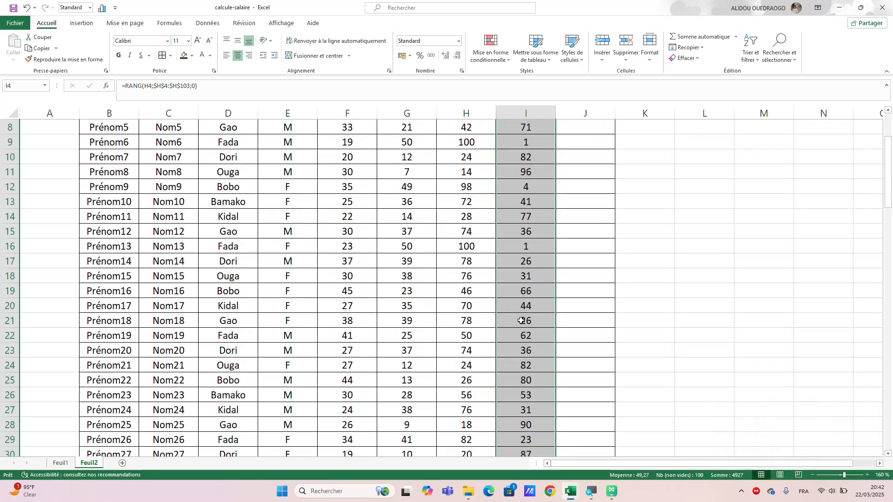
scroll(521, 321, down, 3)
scroll(520, 321, down, 9)
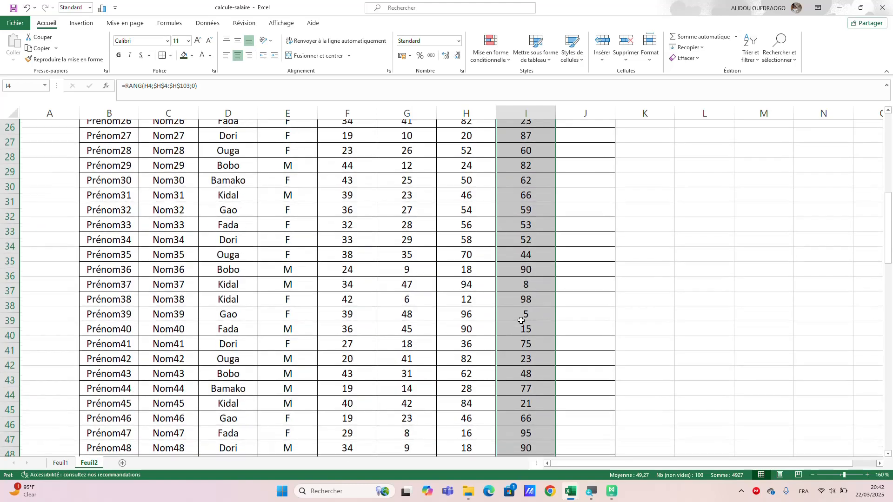
scroll(521, 321, down, 6)
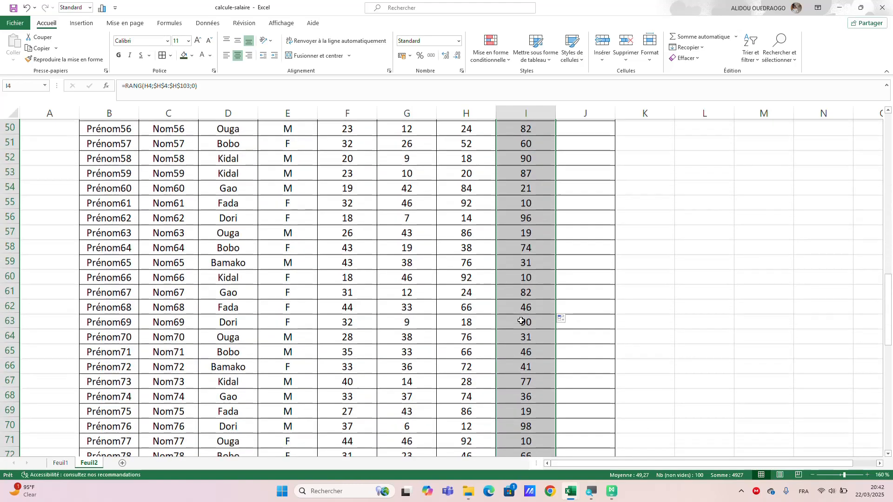
scroll(521, 321, up, 20)
scroll(521, 321, up, 1)
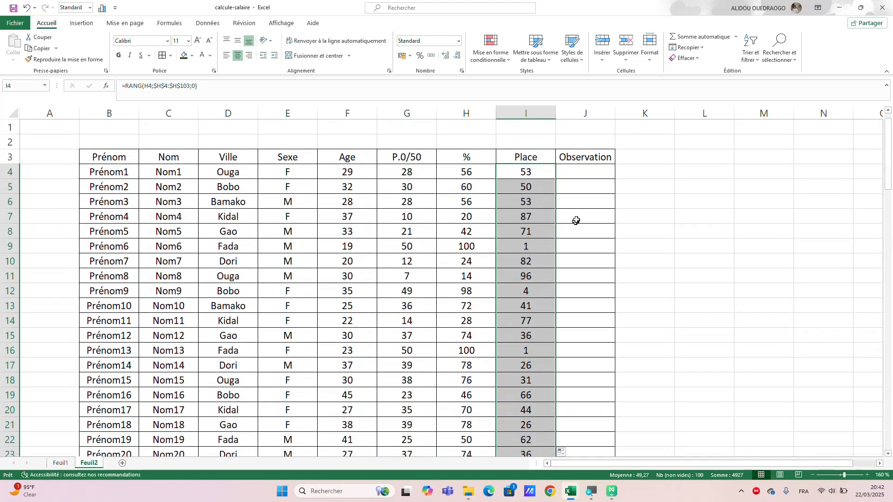
Start a SI formula in J4 under Observation with the logical test H4>50.
click(576, 173)
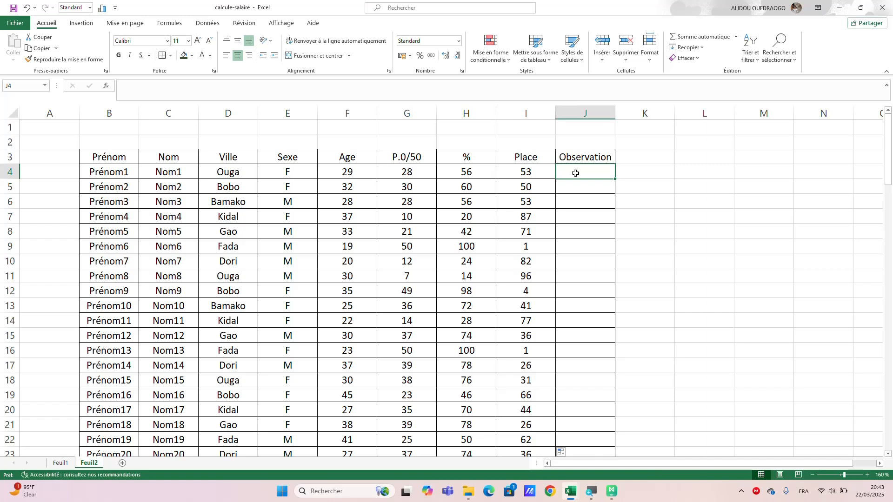
text(=si)
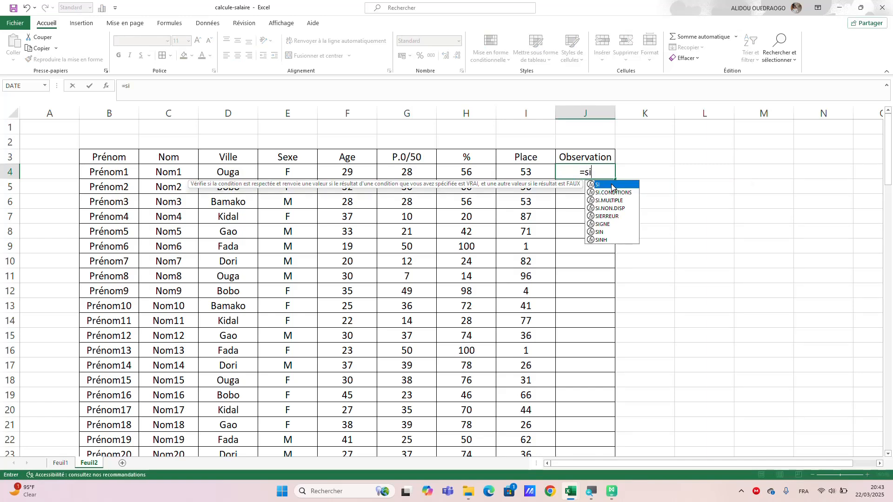
double_click(605, 185)
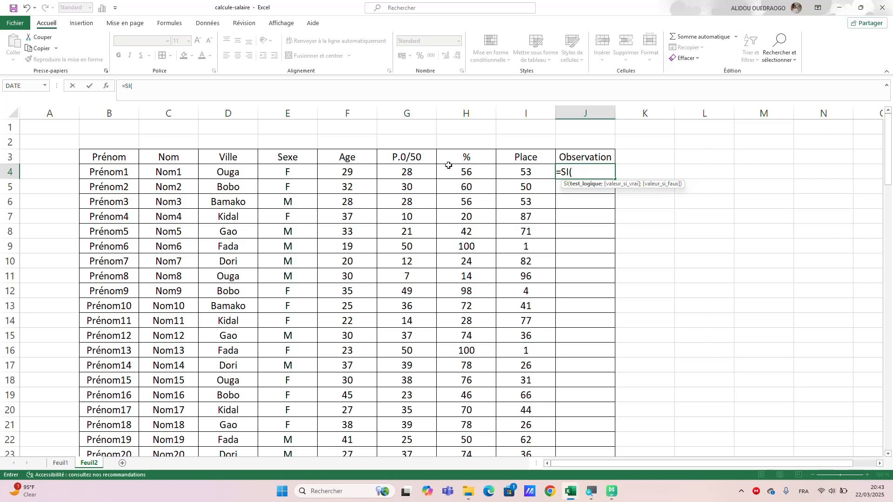
click(464, 173)
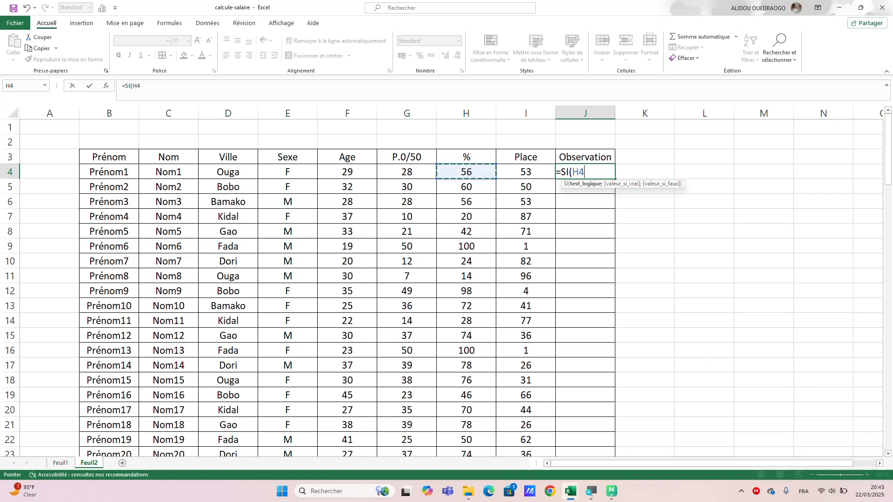
text(>)
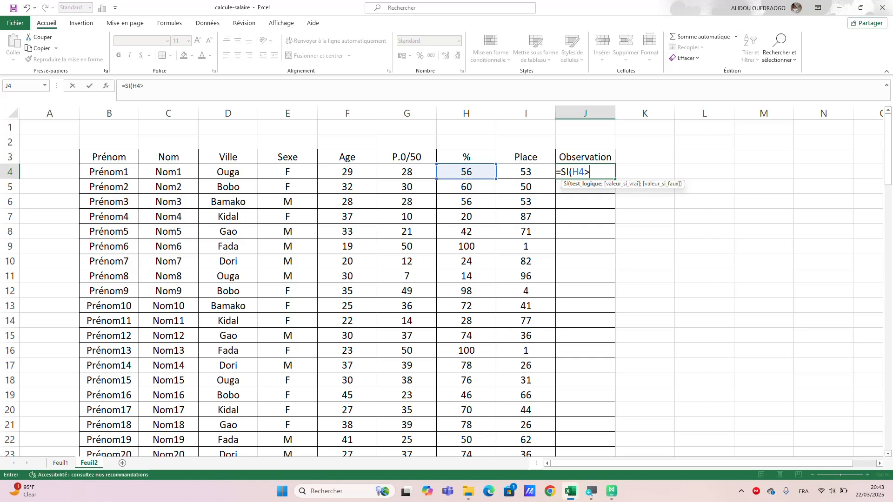
text(50;)
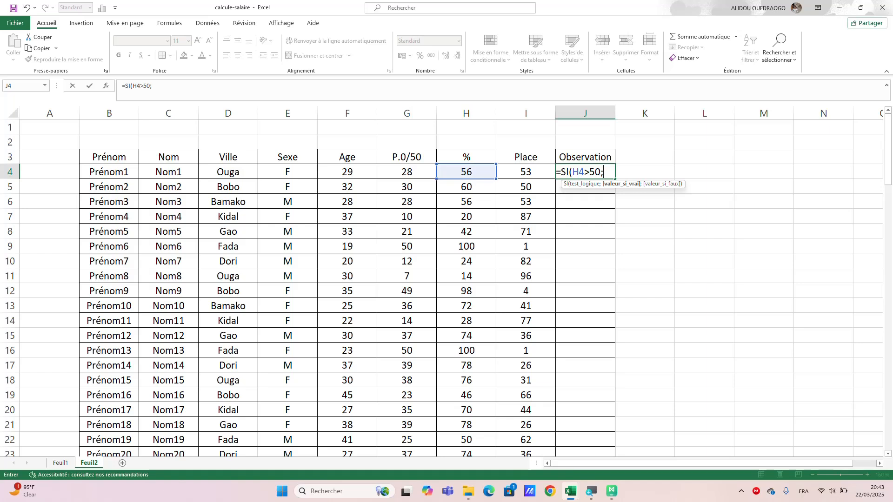
text("Reu)
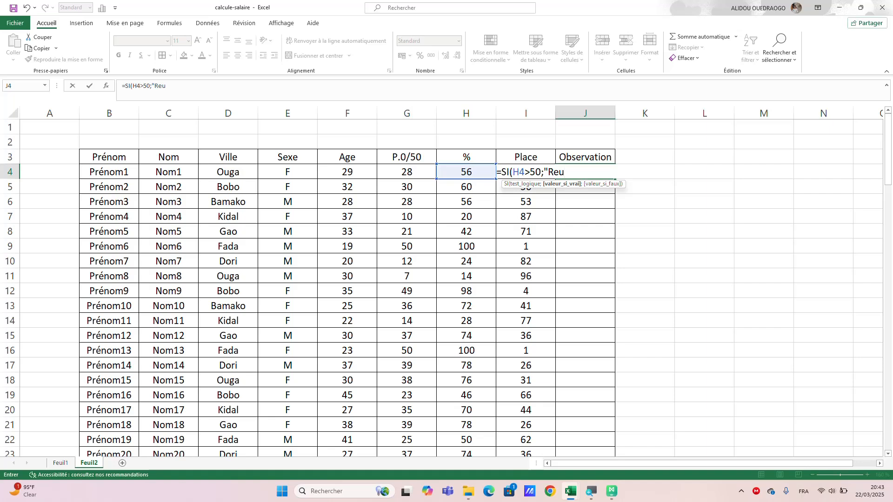
Set "Réussi" as the value if true in J4's SI formula.
key(BackSpace)
key(BackSpace)
text(éussi";)
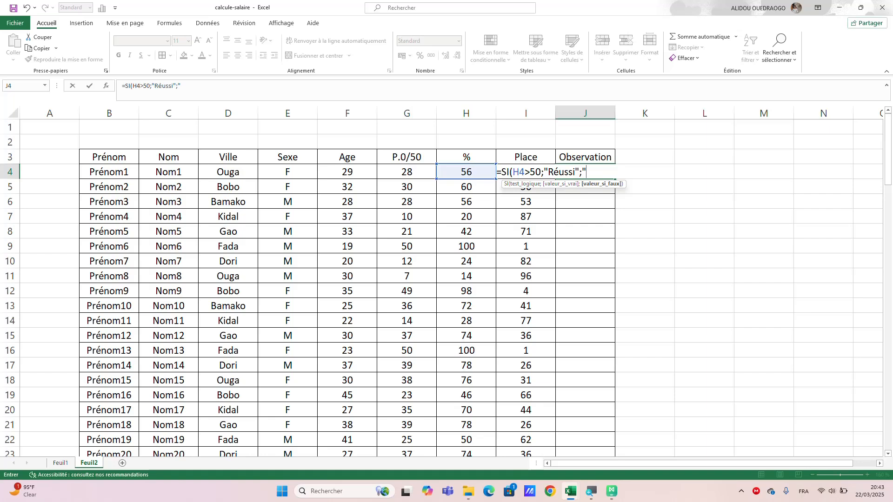
text(Echou)
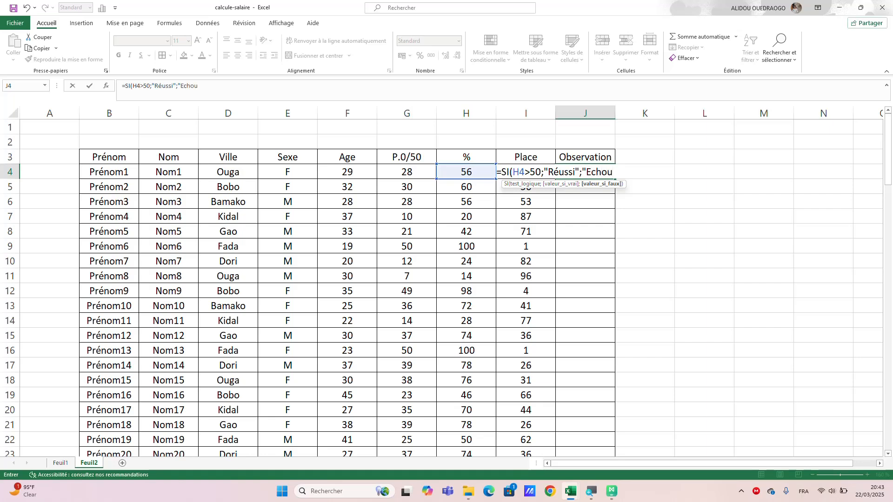
text(é)
text())
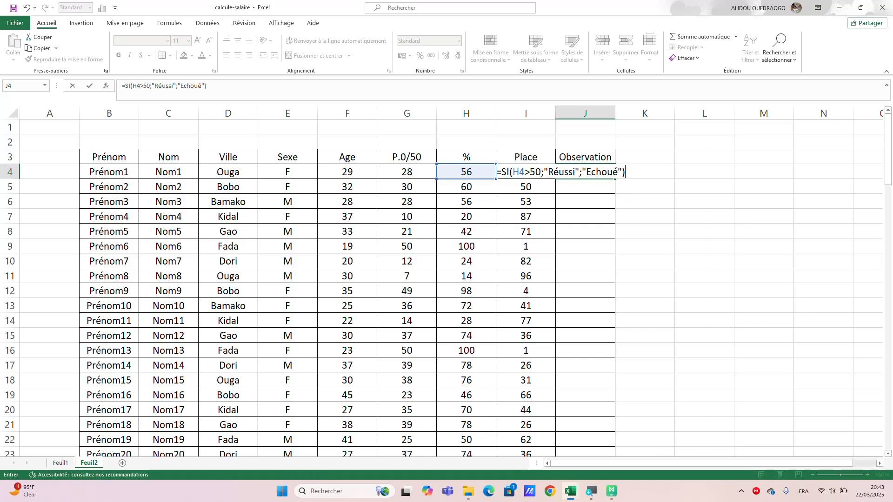
Set "Echoué" as the value if false and enter the SI formula in J4.
key(Return)
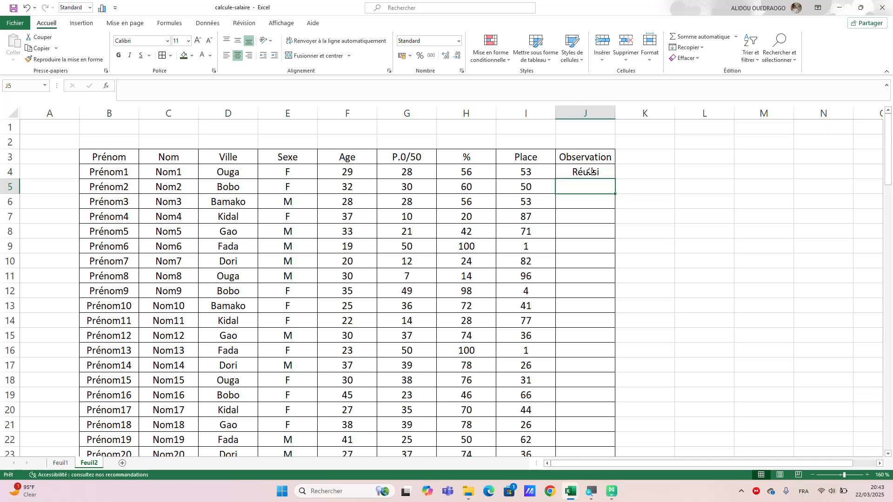
Fill the SI formula in J4 down the Observation column to J103.
click(613, 175)
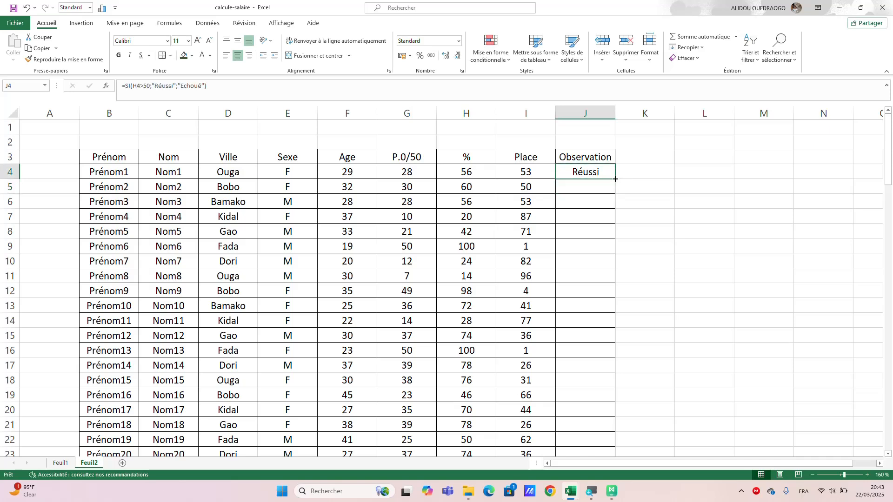
double_click(615, 179)
scroll(625, 318, down, 2)
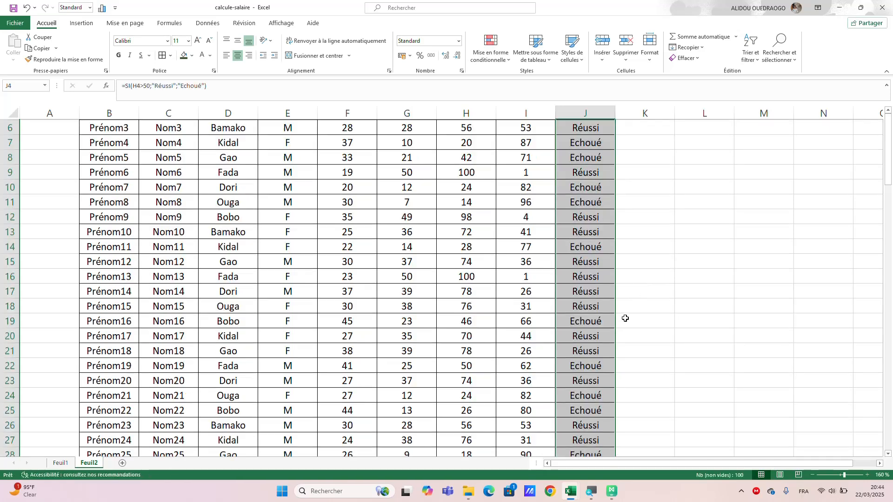
scroll(625, 318, down, 11)
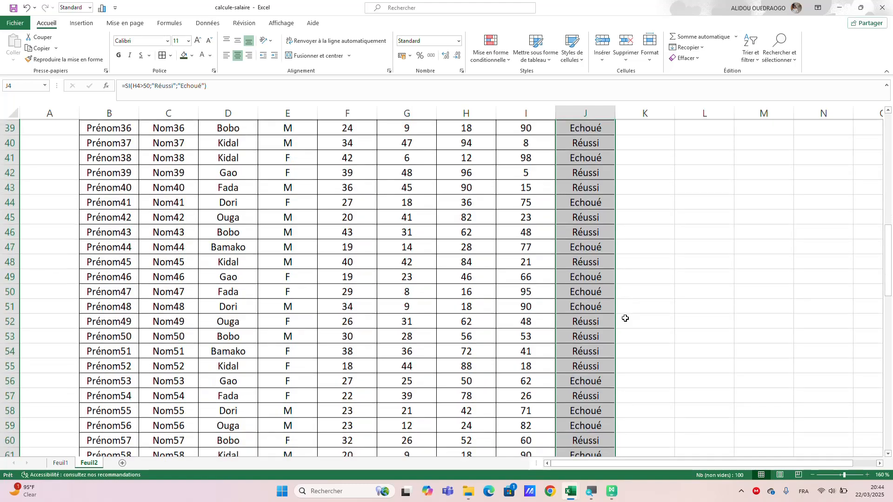
scroll(625, 318, down, 20)
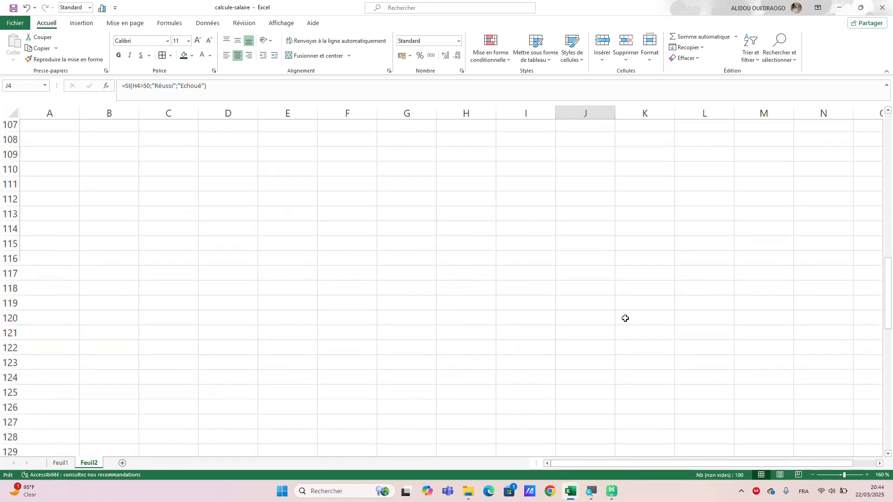
scroll(625, 319, up, 20)
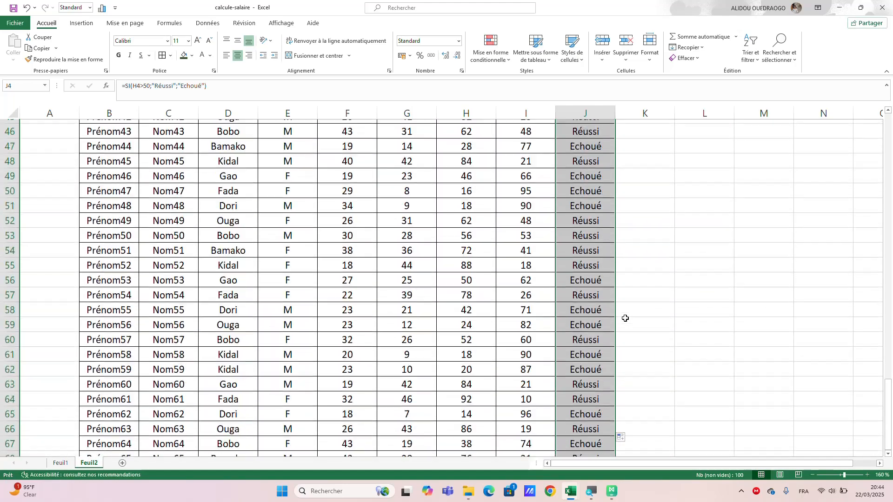
scroll(626, 318, up, 15)
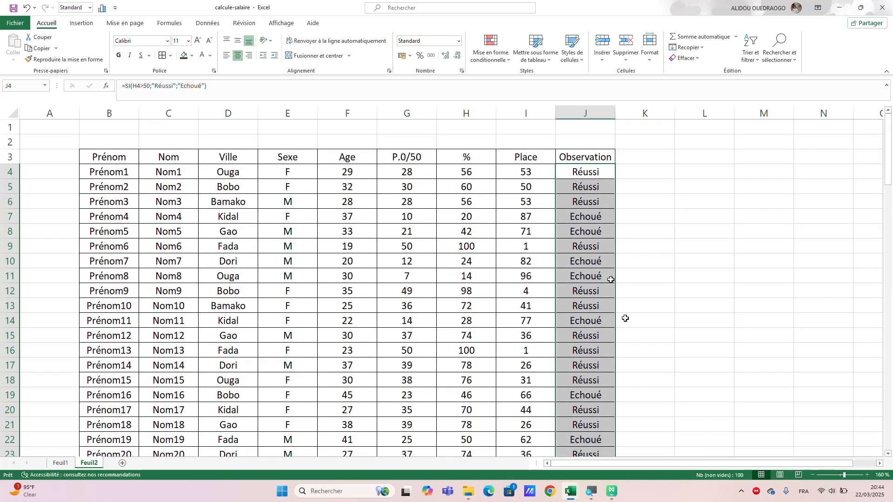
Make the header row B3:J3 bold and give it a dark blue fill.
click(587, 158)
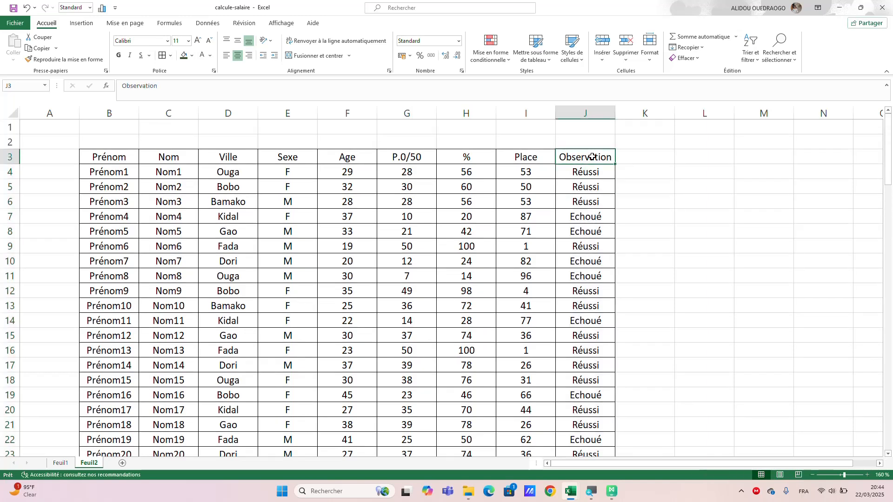
drag(592, 157, 101, 156)
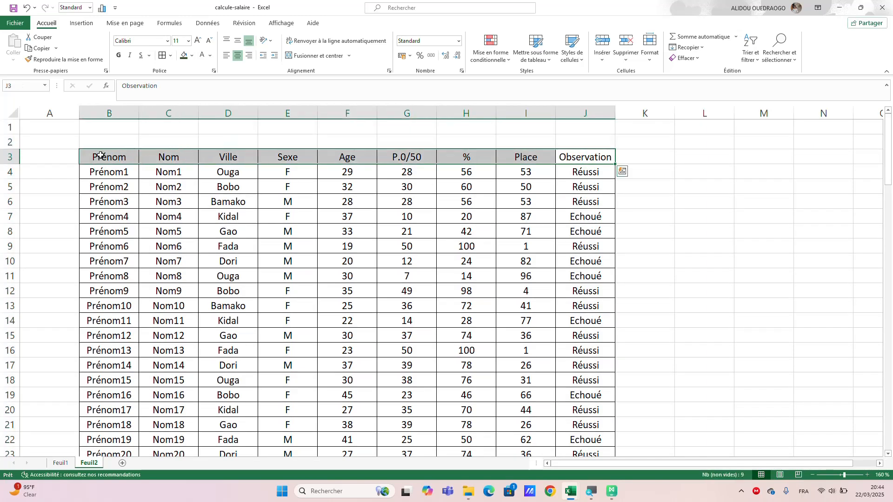
click(119, 55)
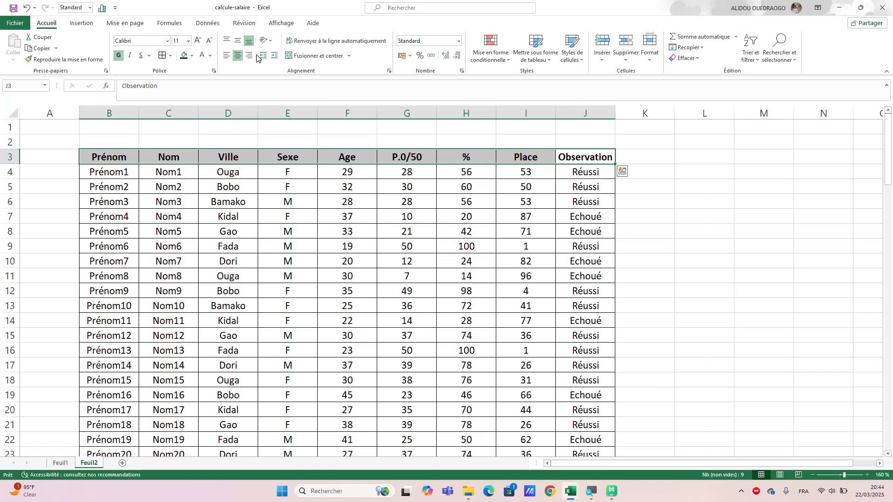
click(193, 57)
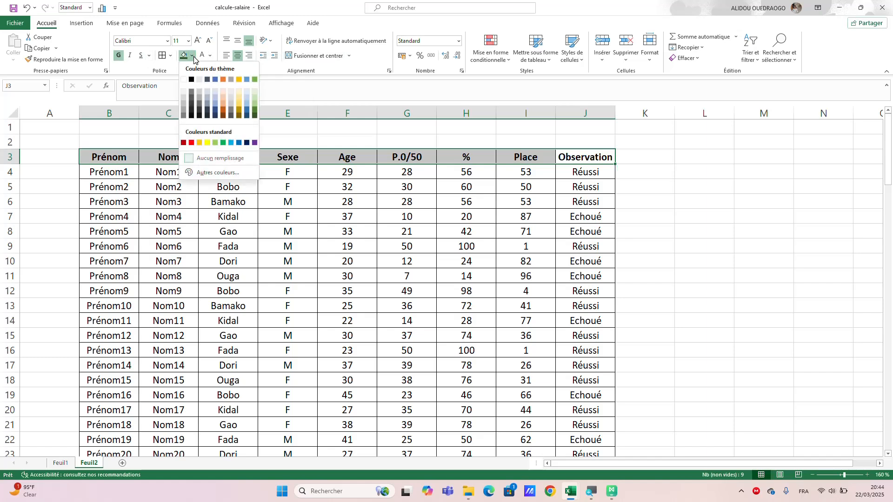
click(215, 111)
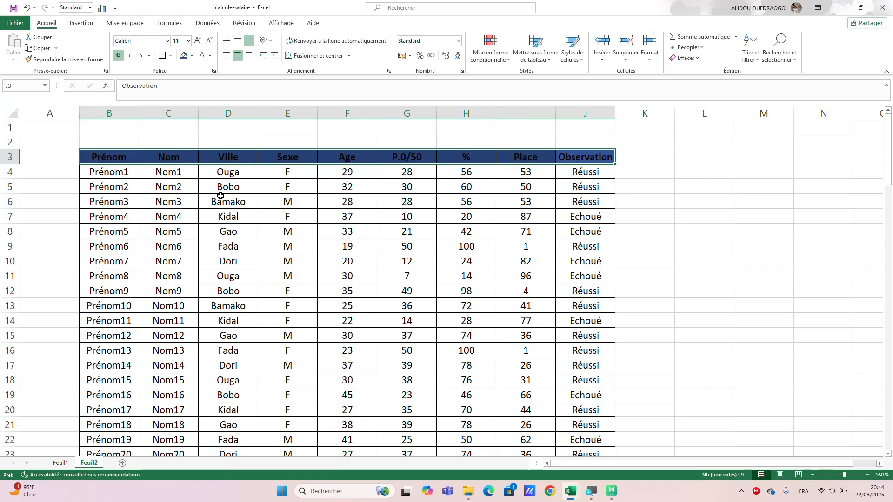
Freeze the panes at cell B4 so the header row stays in place, and check it through the list.
click(92, 173)
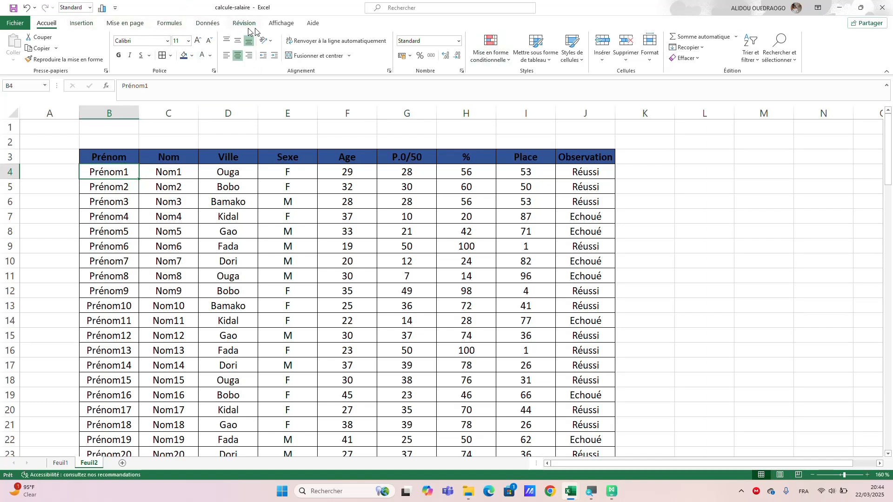
click(281, 23)
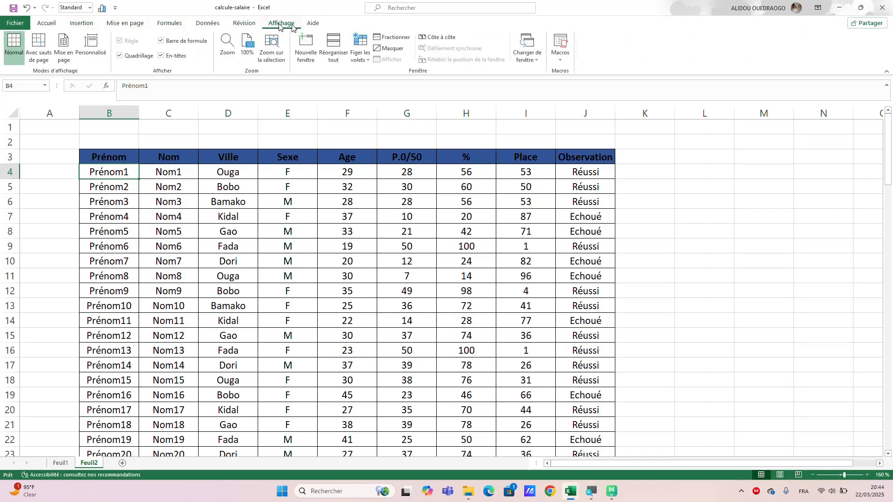
click(368, 63)
click(384, 81)
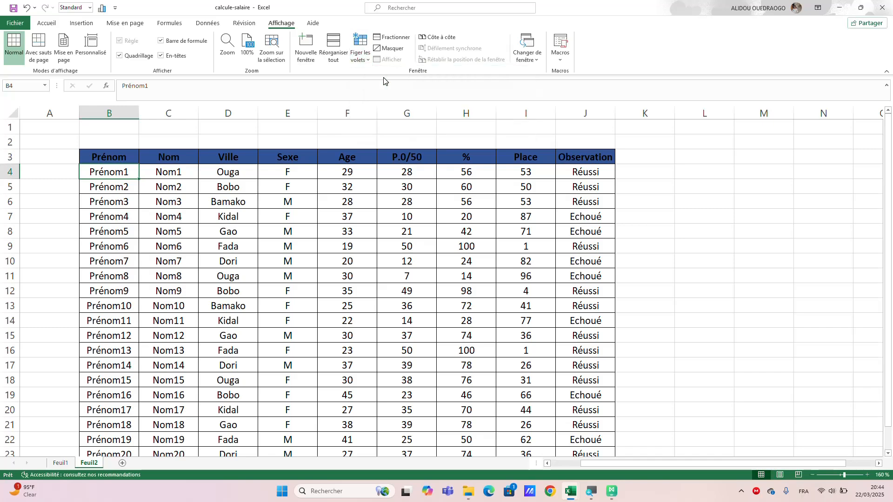
scroll(295, 284, down, 2)
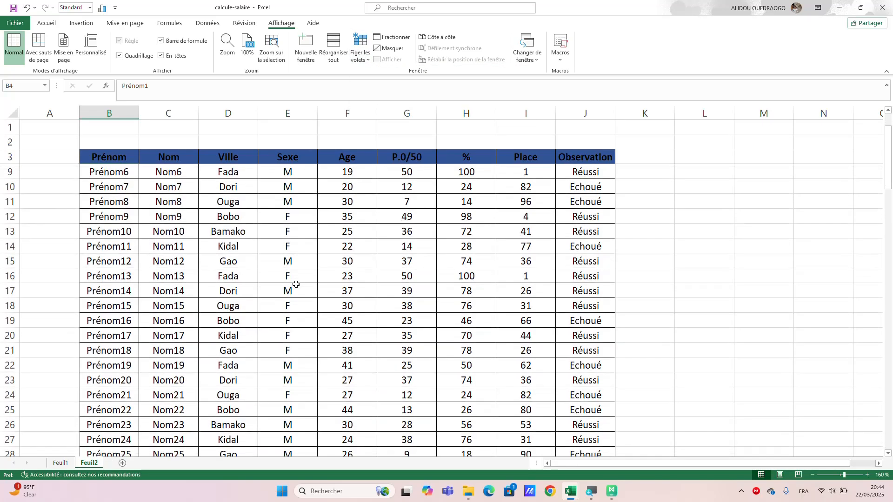
scroll(296, 284, down, 13)
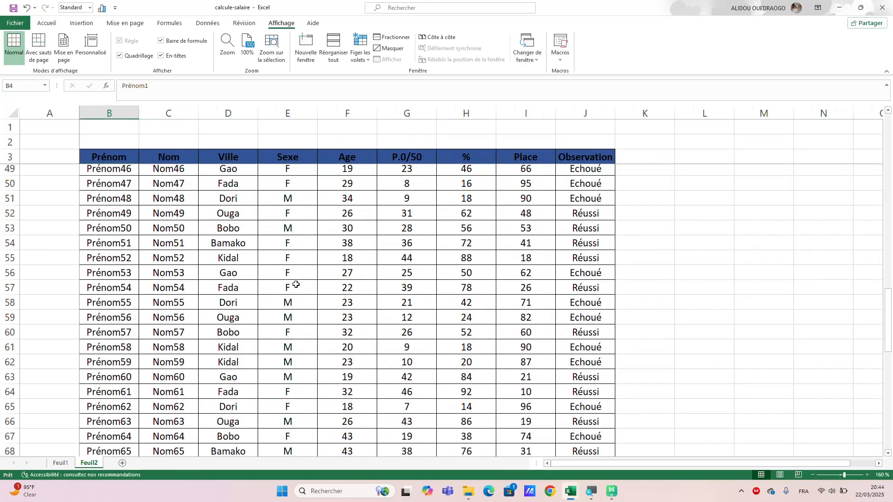
scroll(295, 284, down, 2)
scroll(353, 289, up, 7)
scroll(353, 289, down, 9)
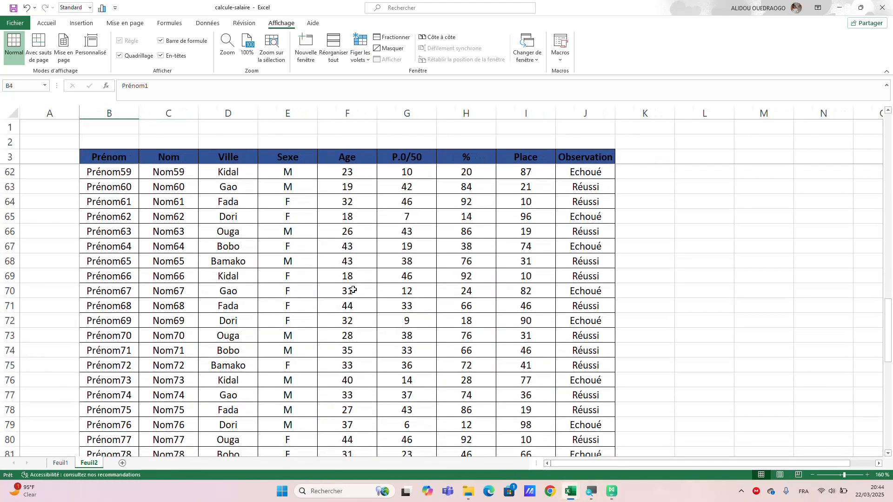
scroll(353, 289, up, 8)
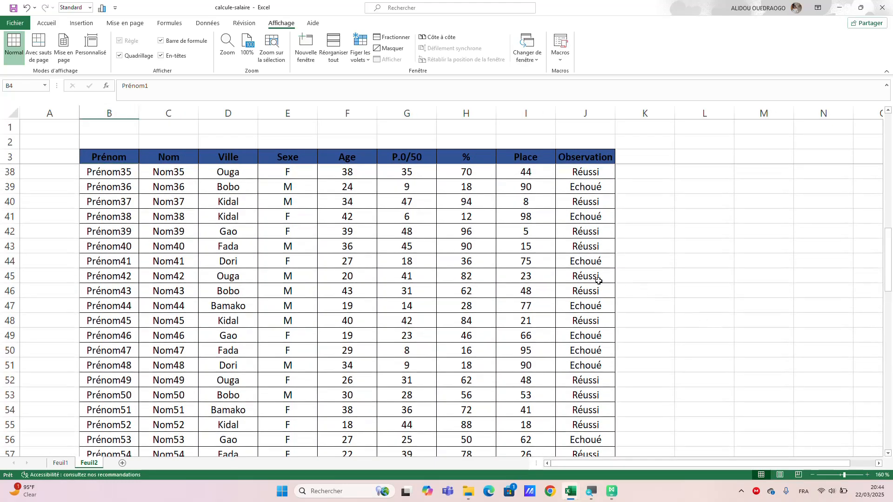
scroll(492, 273, up, 12)
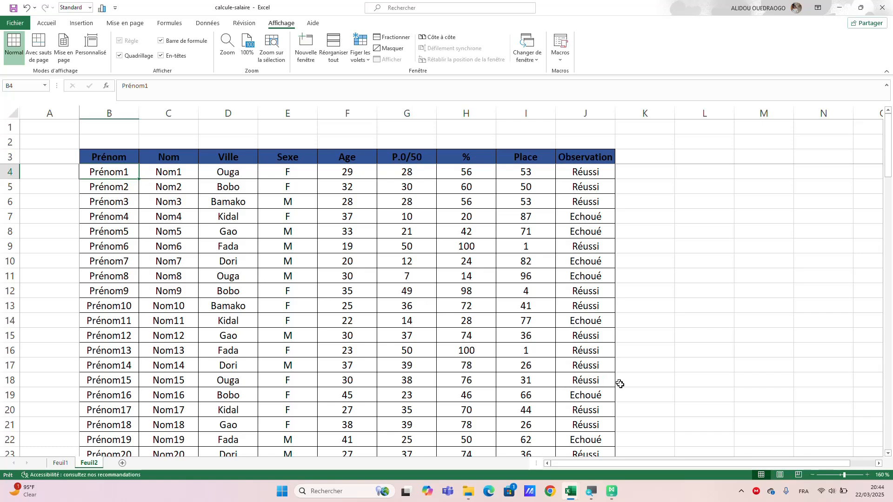
Enter the title "Quelques Statistiques" in B106 below the table.
scroll(618, 383, down, 14)
scroll(621, 386, down, 13)
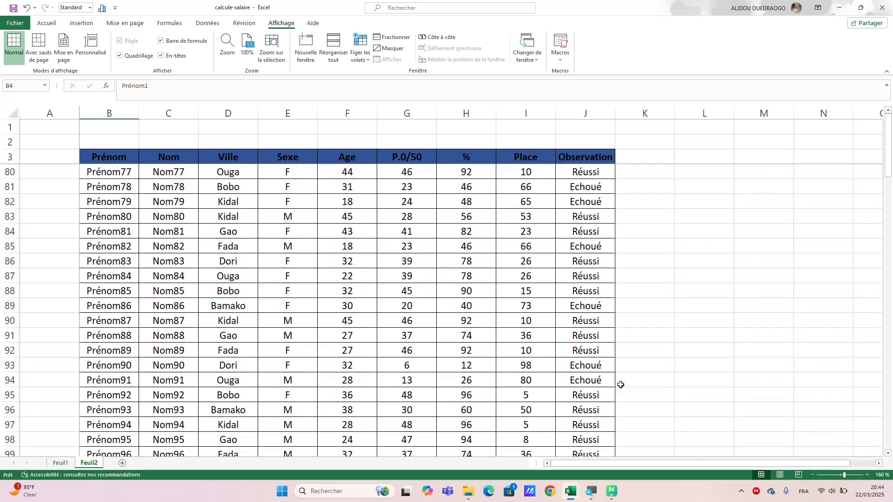
scroll(613, 384, down, 6)
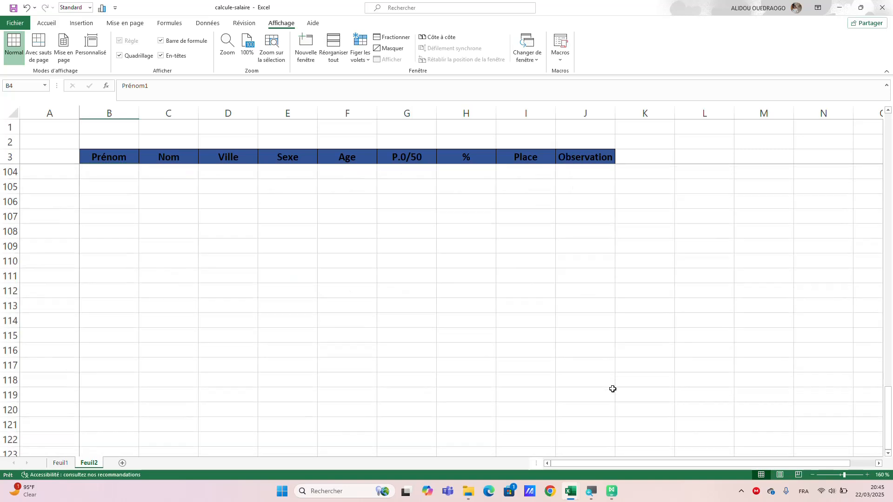
click(91, 233)
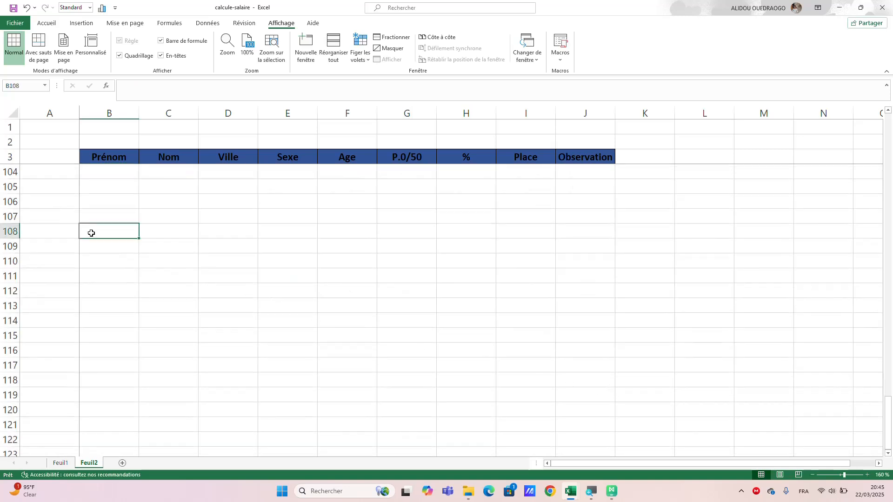
click(94, 200)
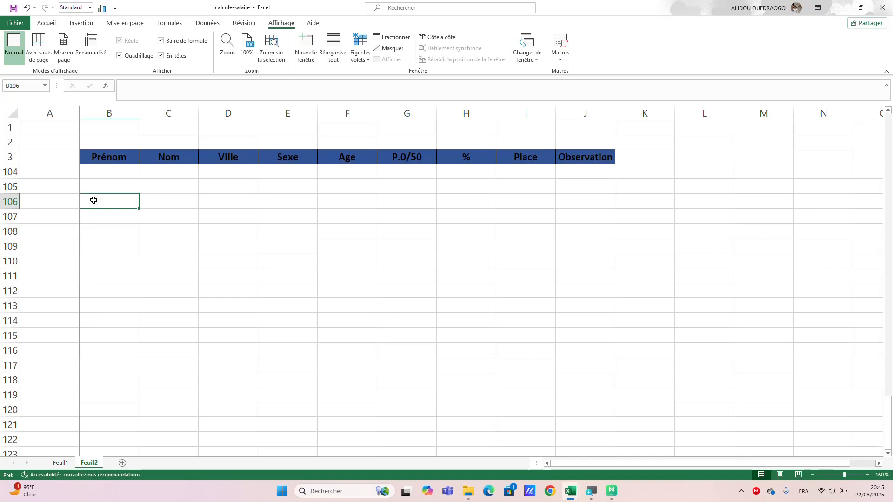
text(Que)
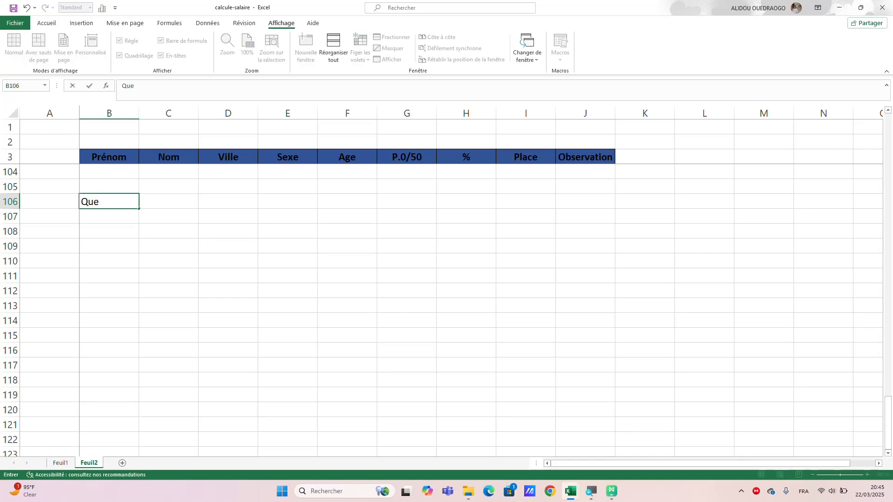
text(lques Statis )
text(ique)
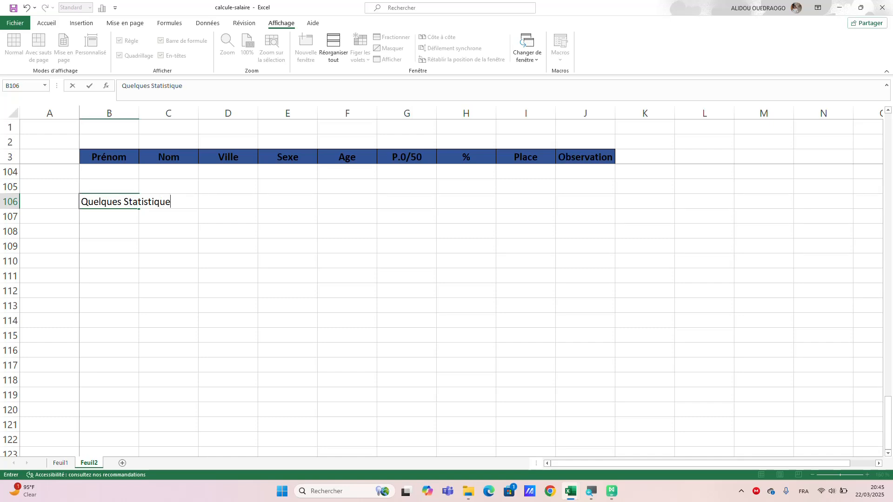
text(s)
click(209, 204)
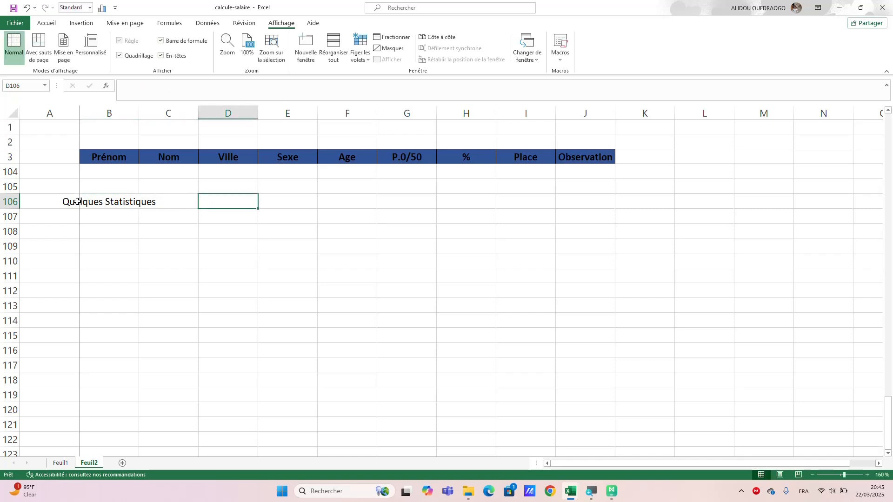
drag(90, 203, 96, 204)
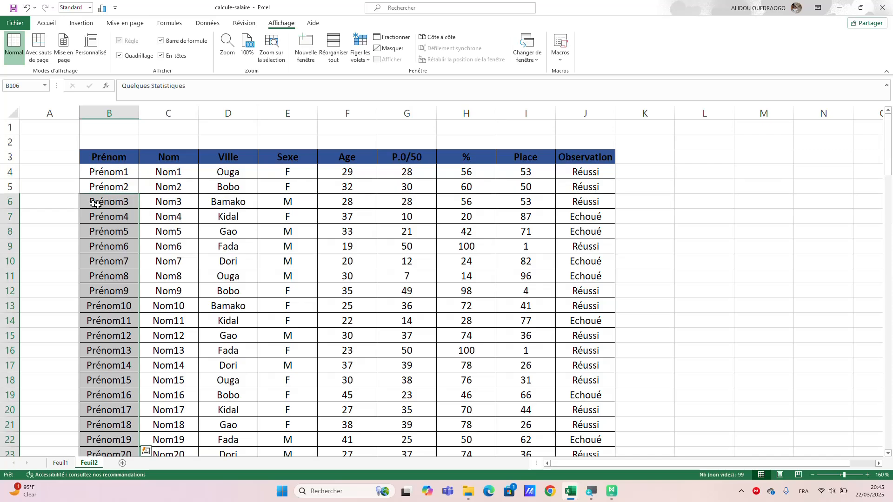
scroll(216, 277, down, 7)
scroll(216, 277, down, 20)
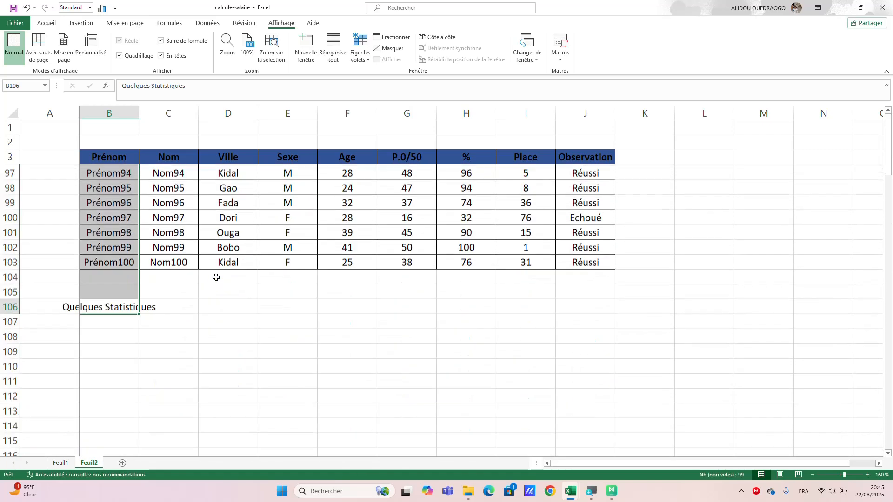
scroll(215, 277, up, 4)
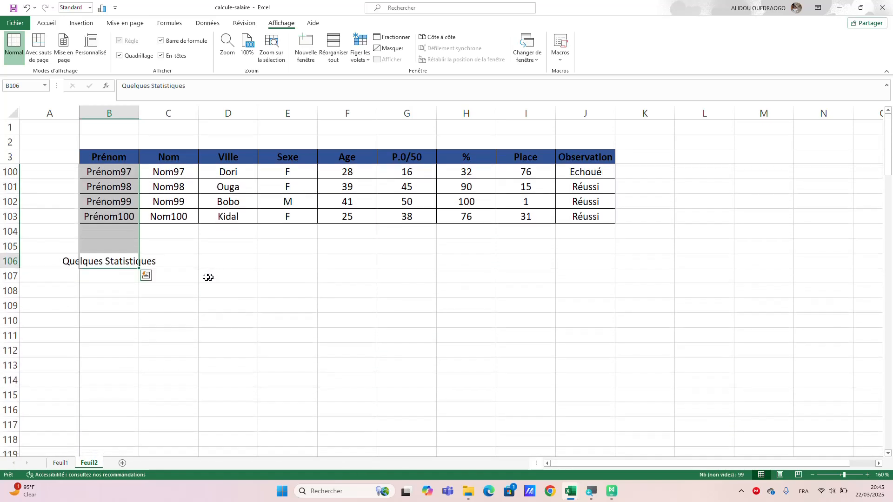
click(204, 276)
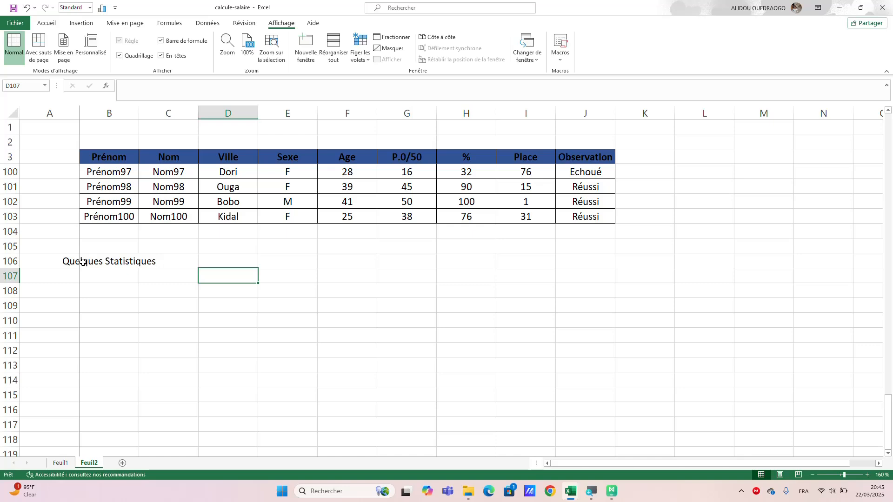
Enter the label "Nmbre d'apprenants" in B107 under the statistics title and select that cell.
click(103, 277)
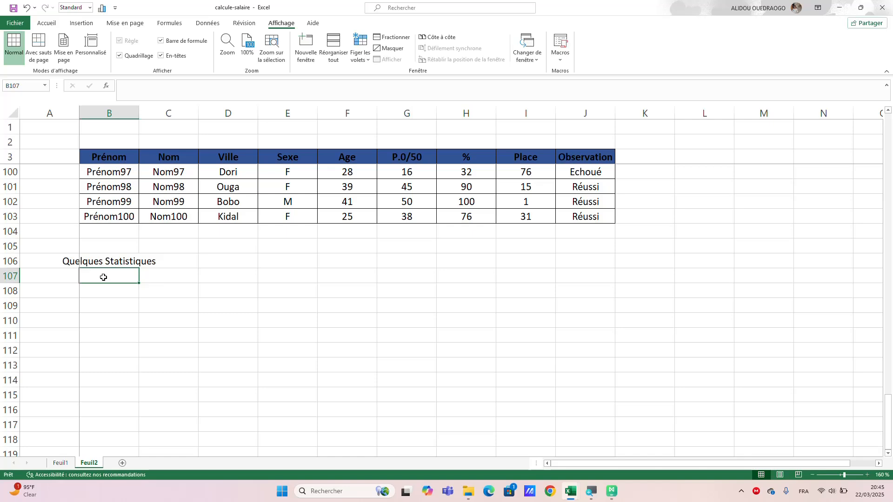
text(Nm)
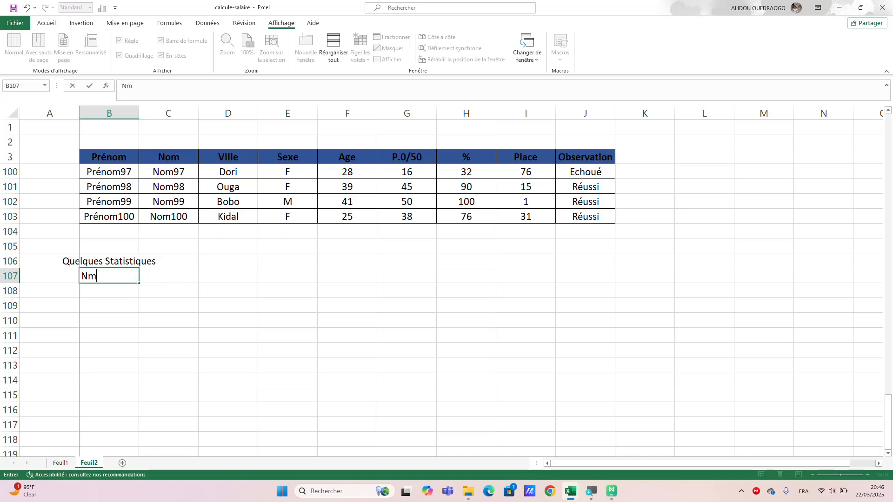
text(bre d'apprena)
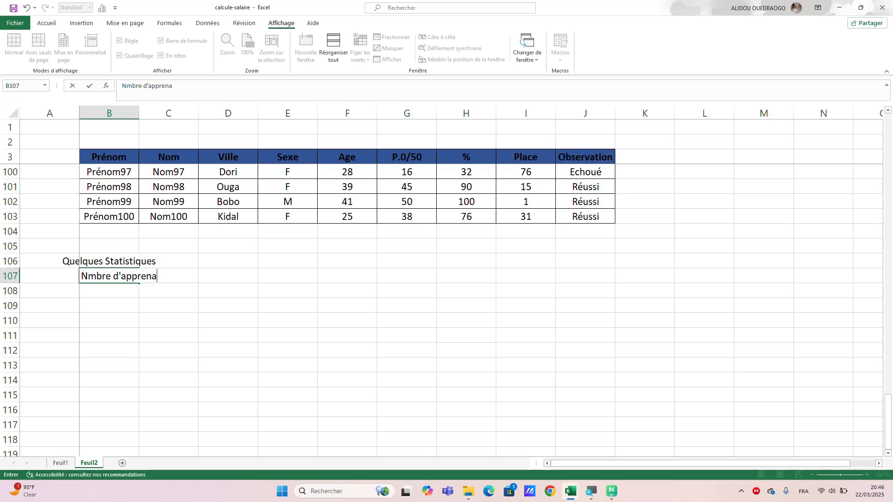
text(nts)
key(Return)
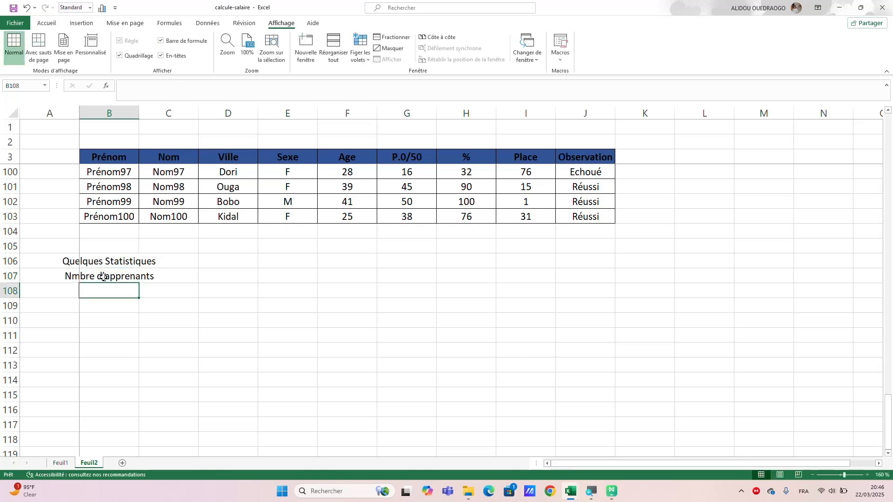
double_click(76, 277)
click(106, 278)
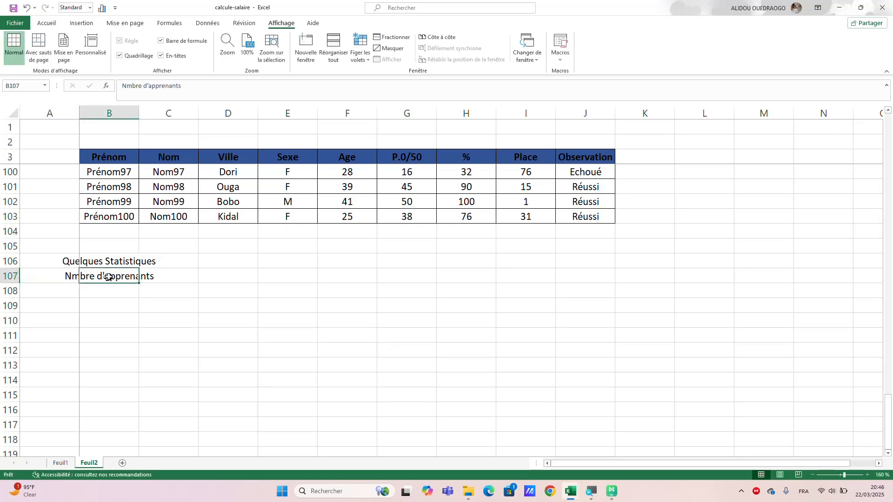
Correct the label in B107 to "Nombre d'apprenants".
double_click(114, 278)
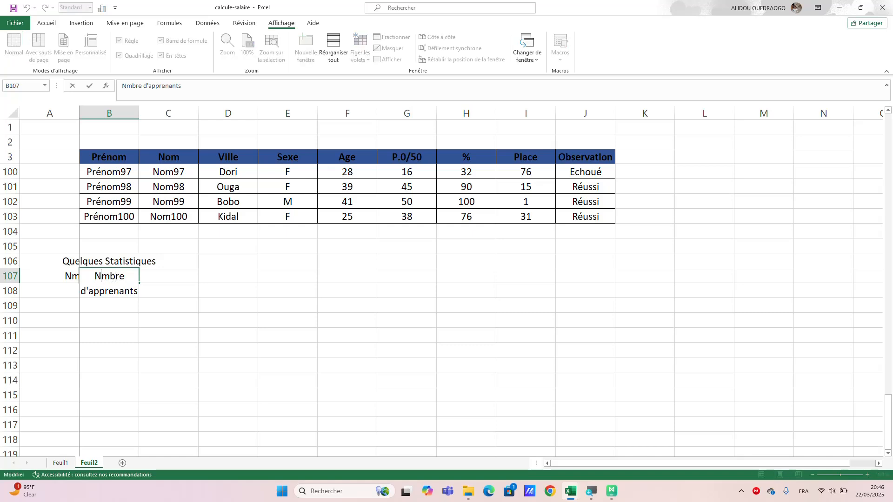
text(o)
click(170, 284)
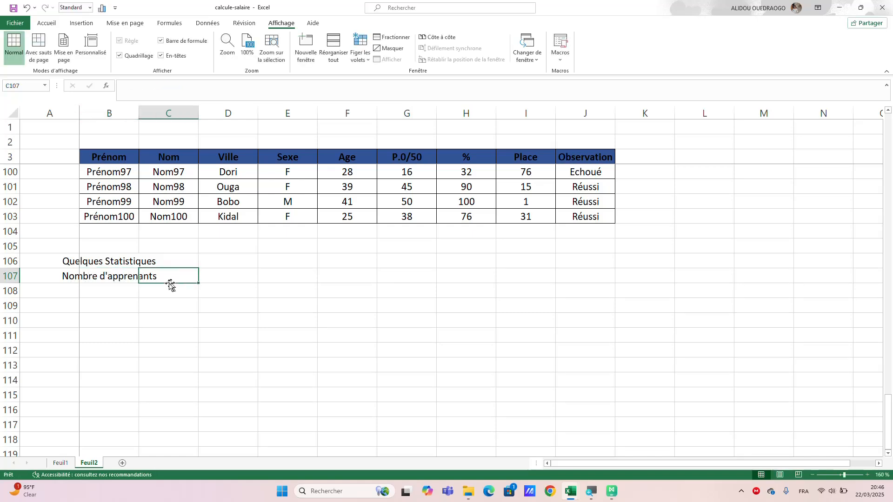
Enter the label "Nombre d'apprenants" in B108, directly below the first statistics label.
click(106, 288)
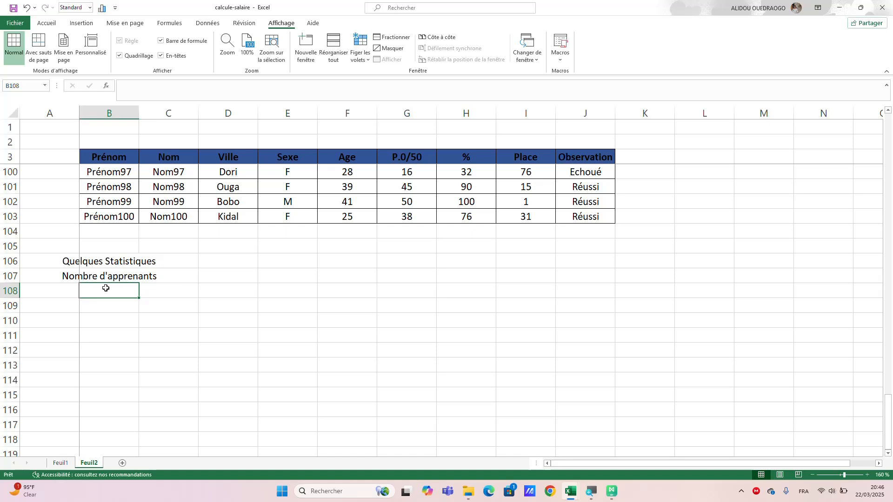
text(Nomb)
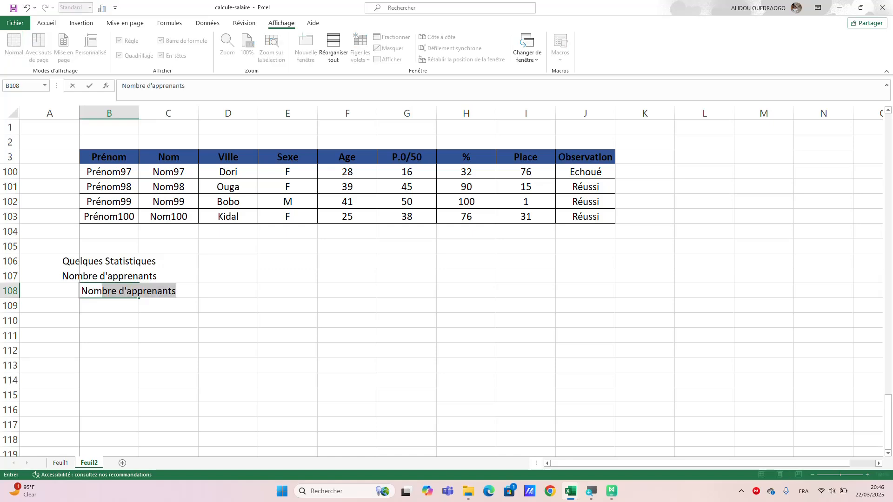
text(re)
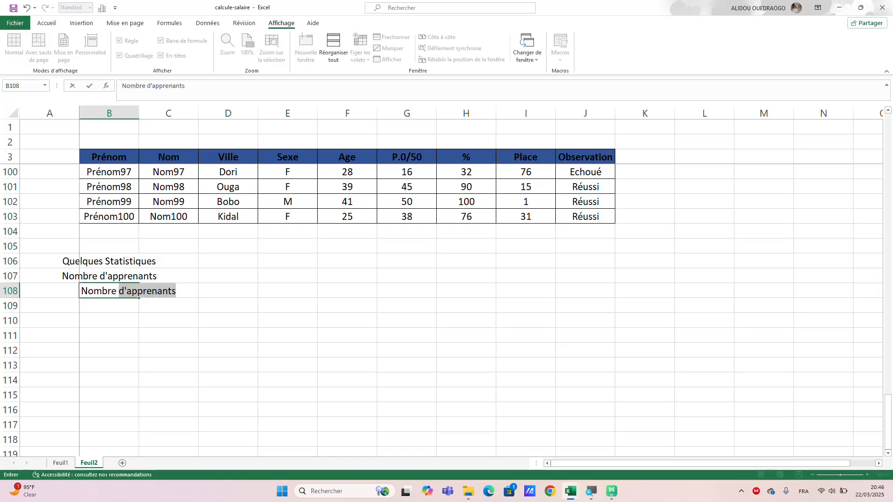
key(Return)
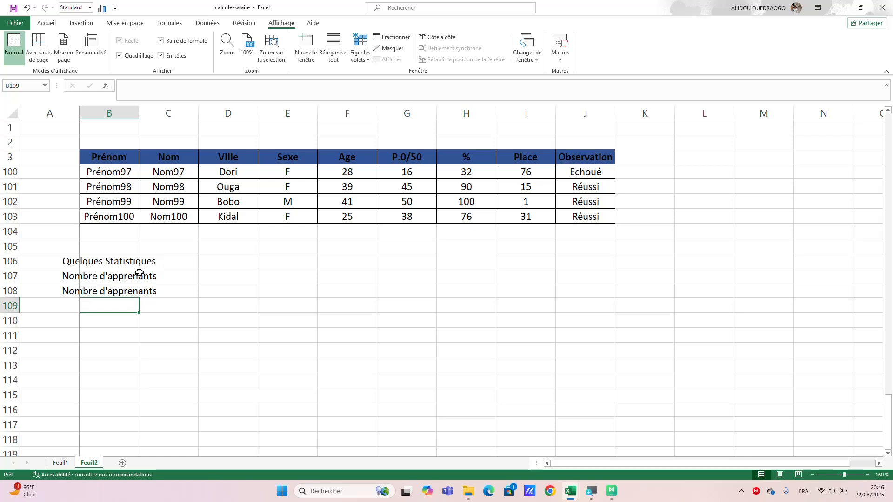
Extend the label in B108 to read "Nombre d'apprenants habitant à Bamako".
click(146, 289)
double_click(166, 292)
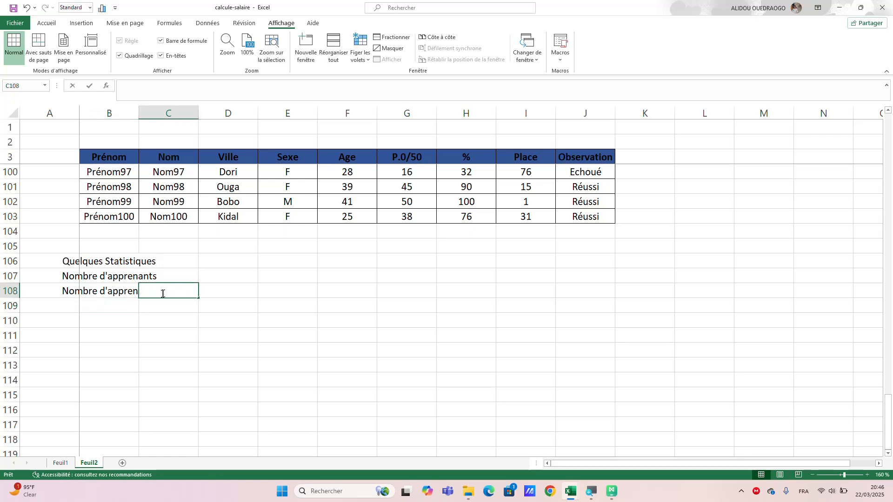
double_click(115, 291)
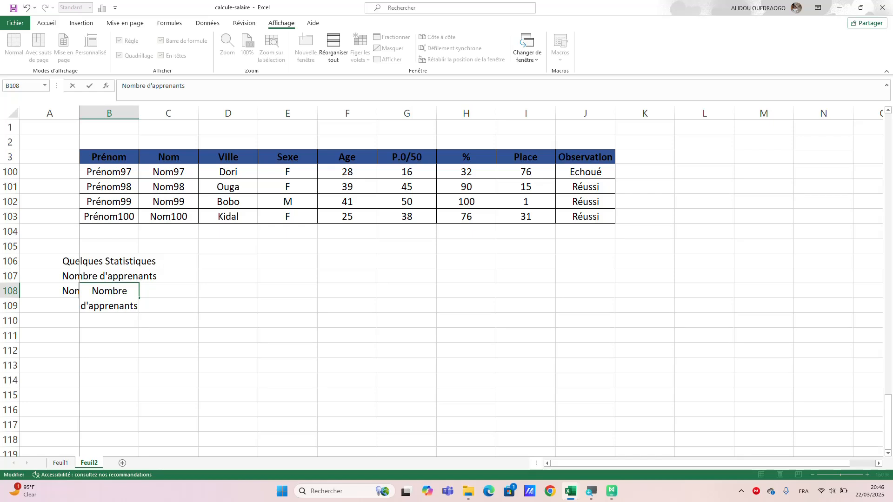
text(habitants)
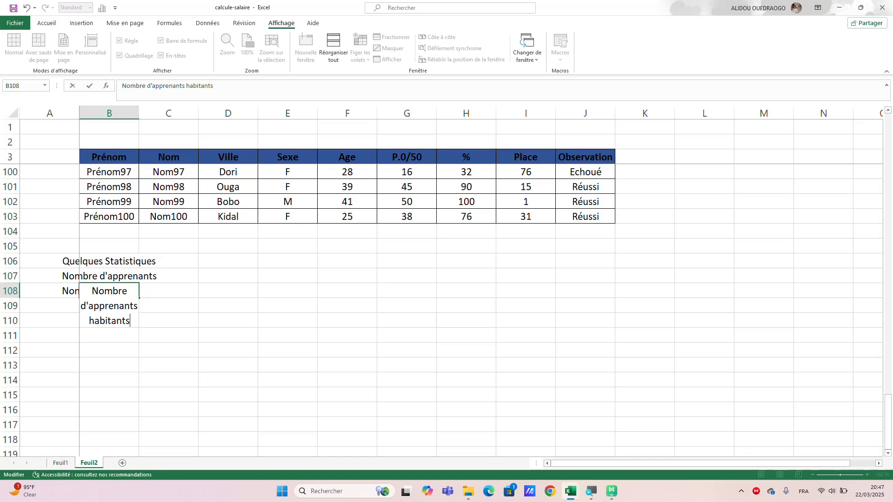
key(BackSpace)
text(à Bama)
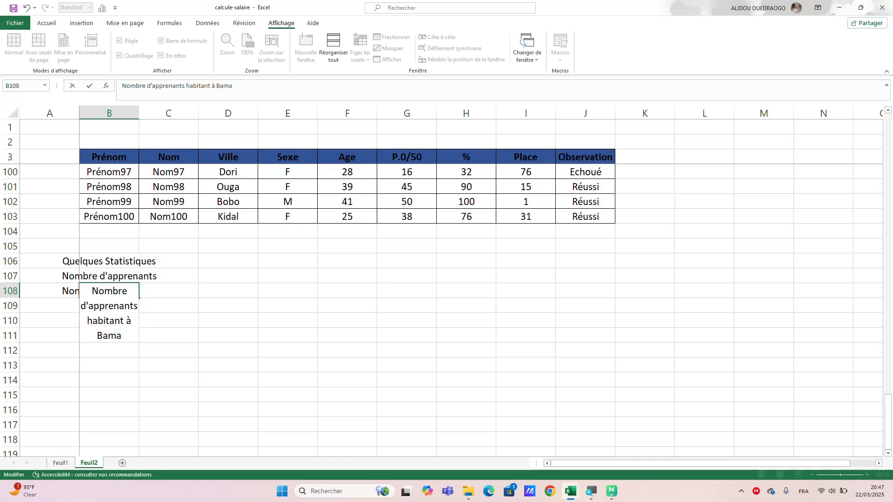
text(ko)
key(Return)
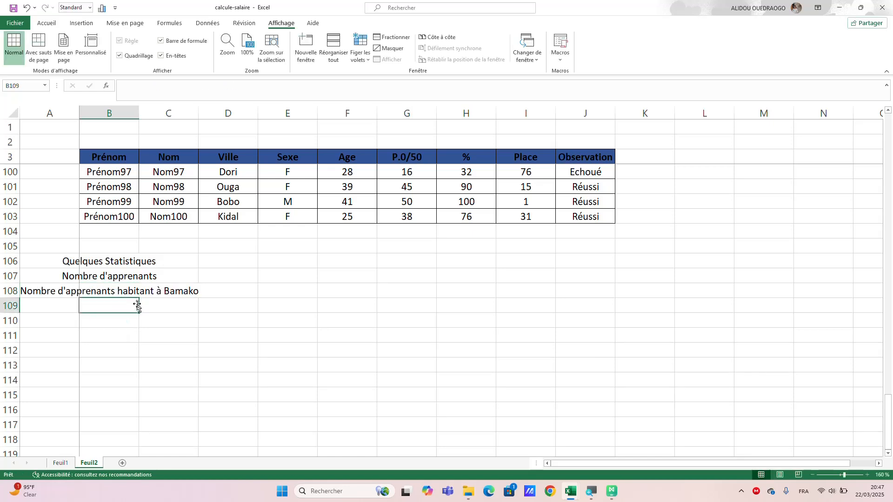
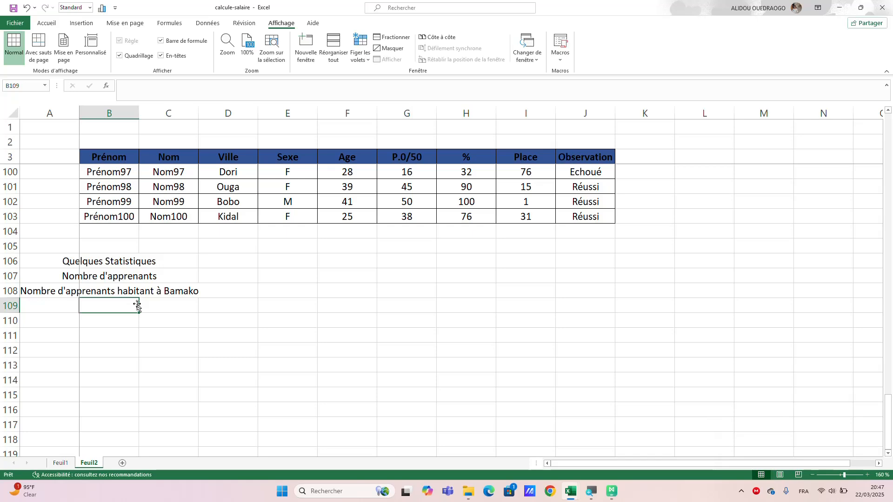
Enter the label "Nombre d'apprenants filles" in B109, below the Bamako learner label.
text(Nombr)
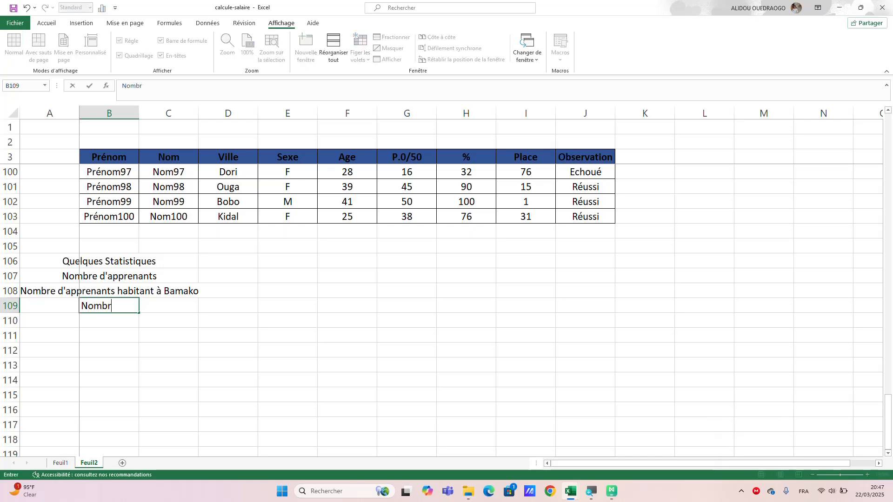
text(e d'appr)
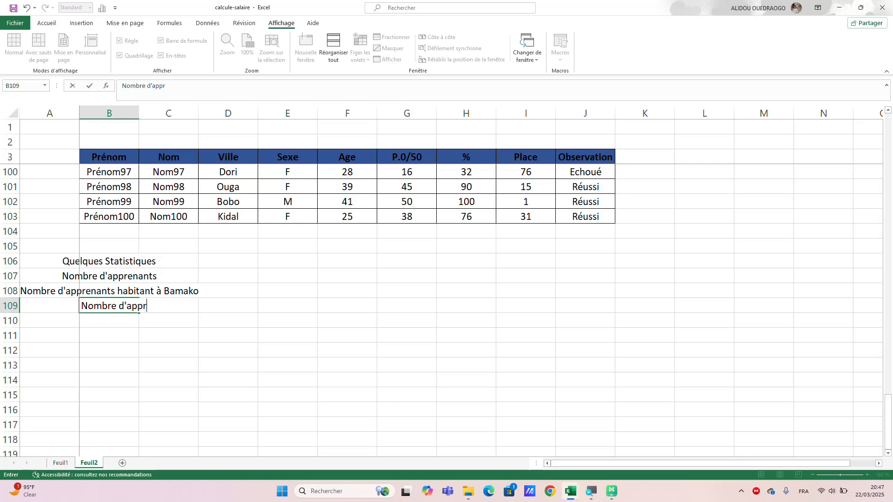
text(enants)
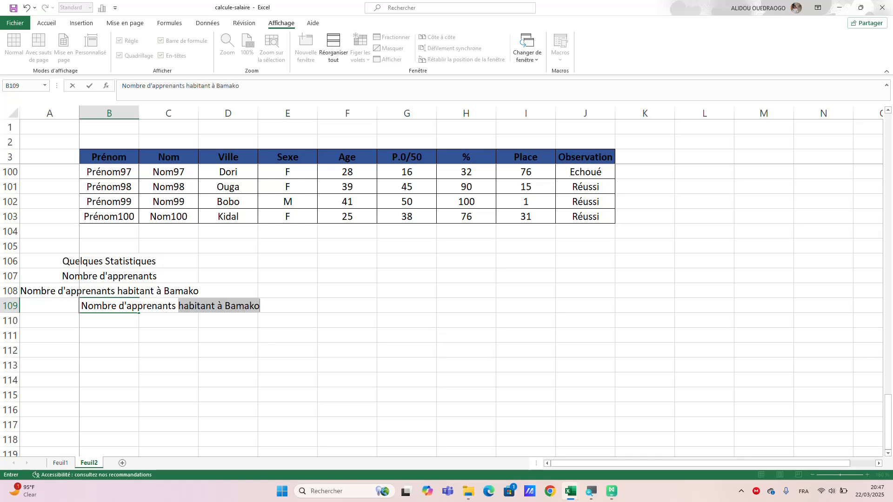
text(filles)
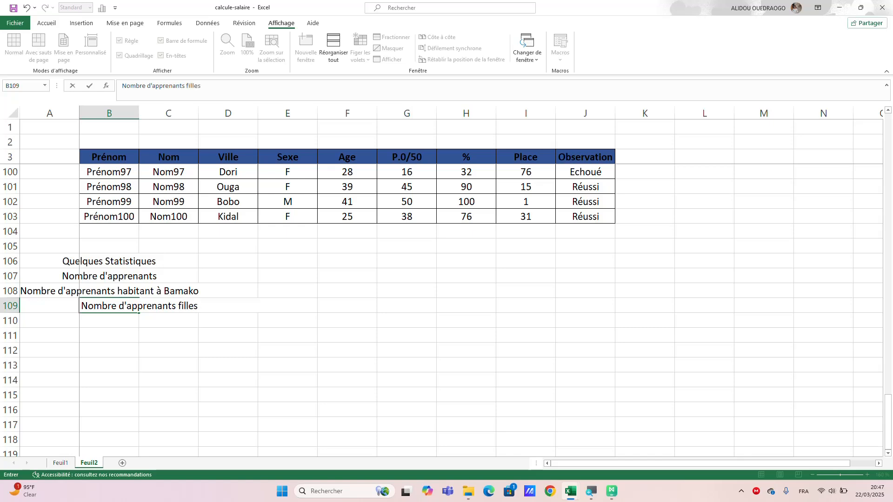
key(Return)
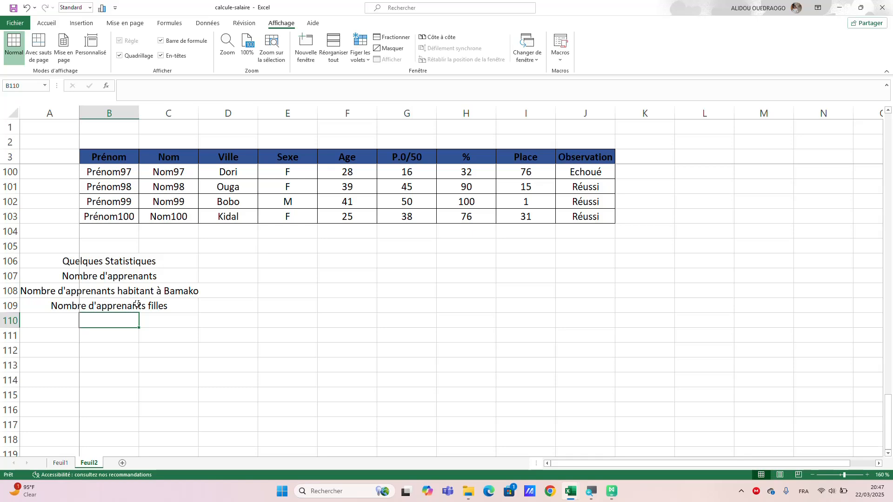
Enter the label "Total des points obtenus par tous les apprenants" in B110.
text(T)
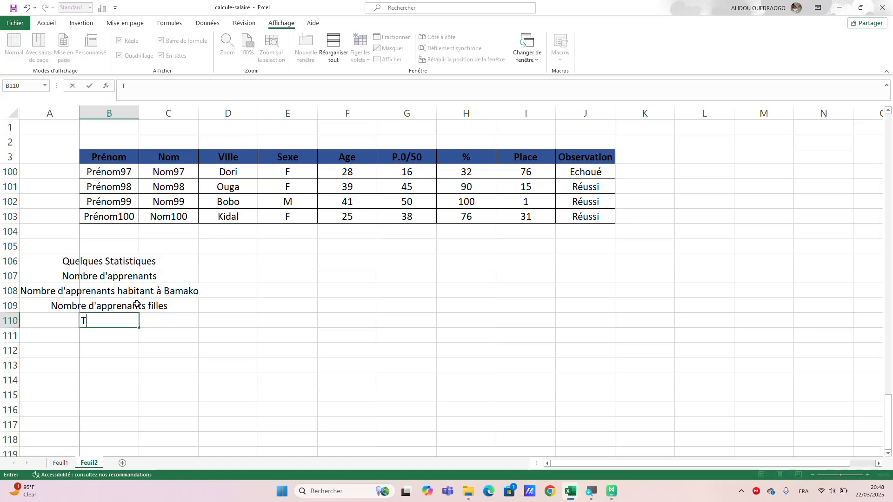
text(otal des poin)
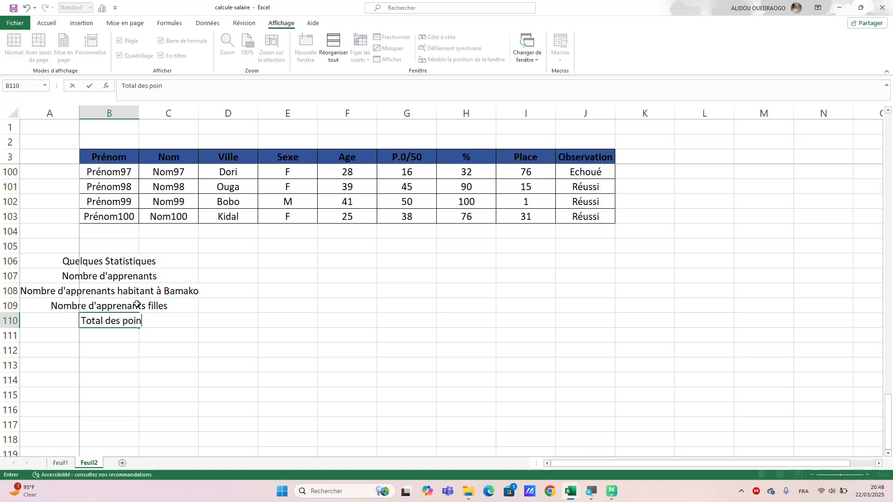
text(ts o)
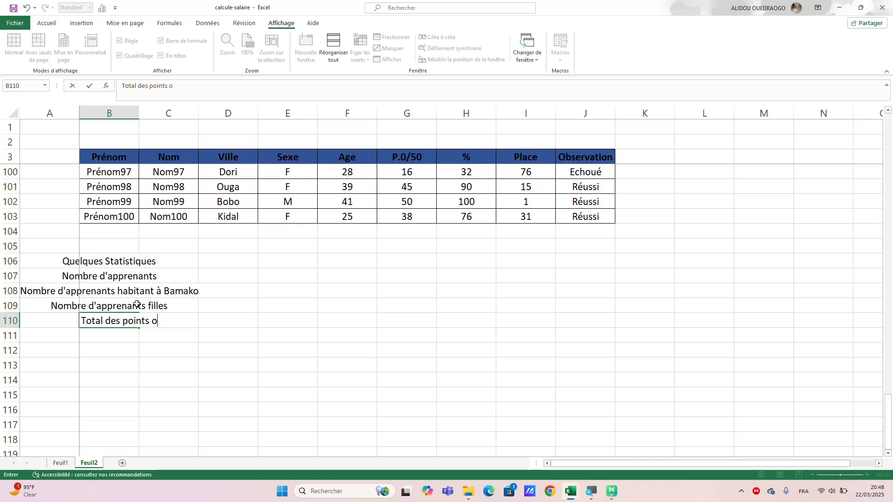
text(btenus par to)
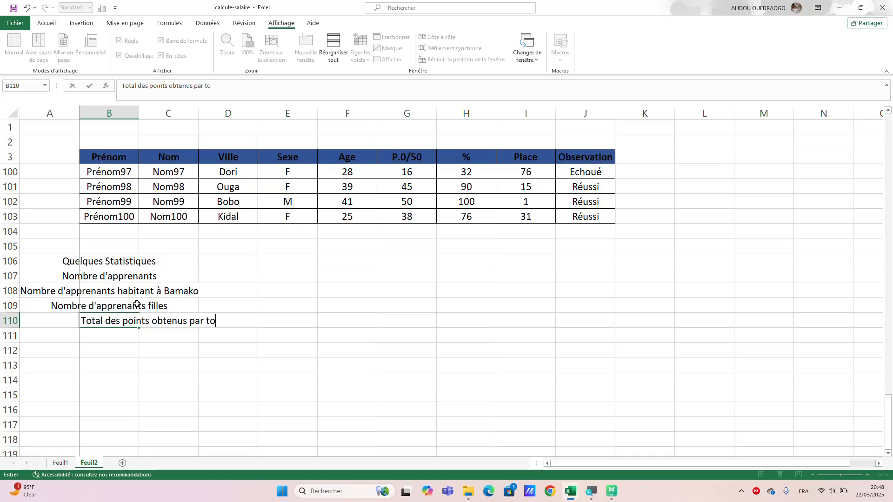
text(us les appren)
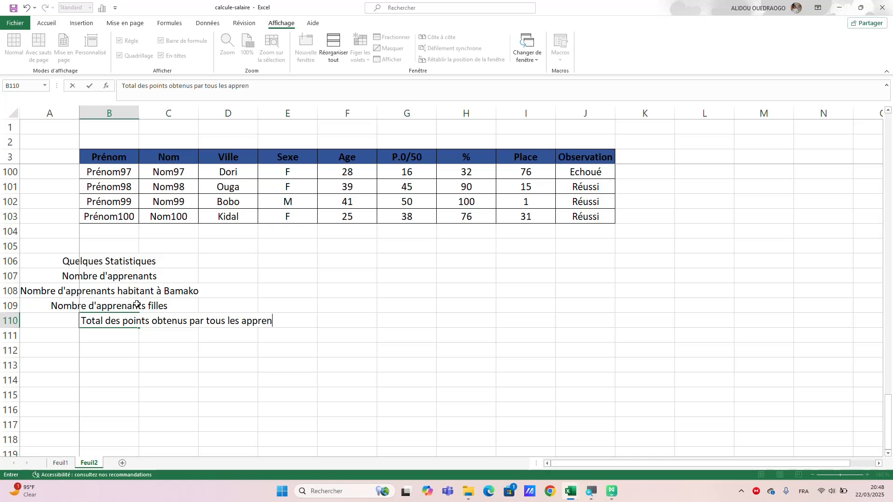
text(ants)
key(Return)
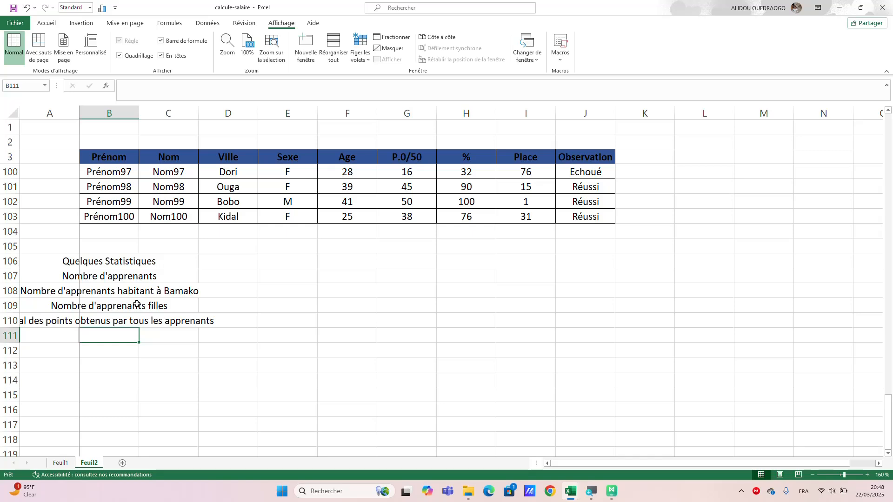
Enter the label "Moyenne de point obtenus par tous les apprenants" in B111.
text(Moyenne)
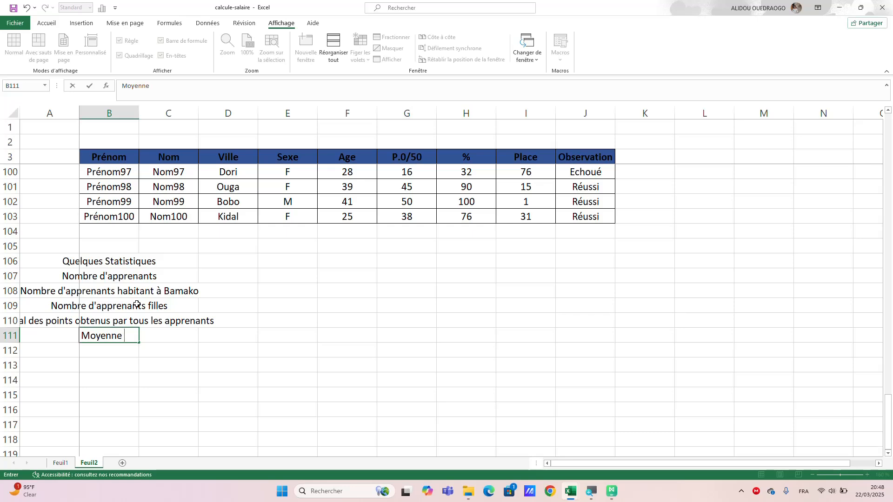
text( de point obte)
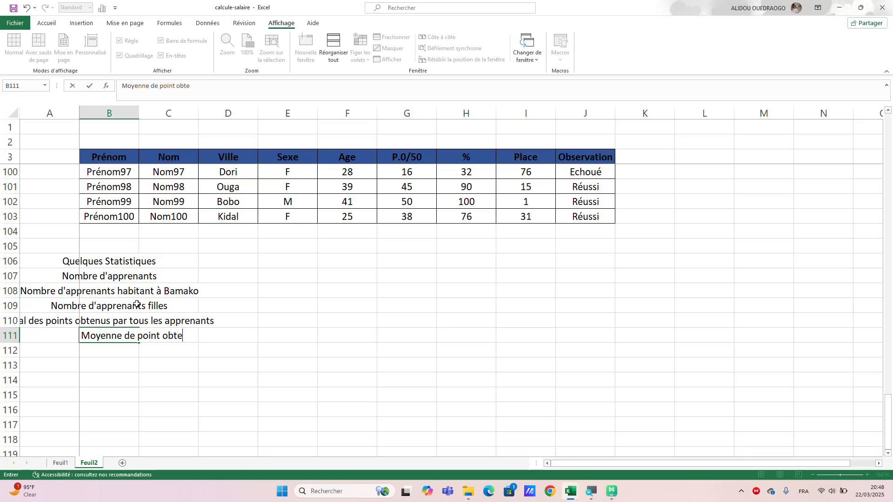
text(nus par tous )
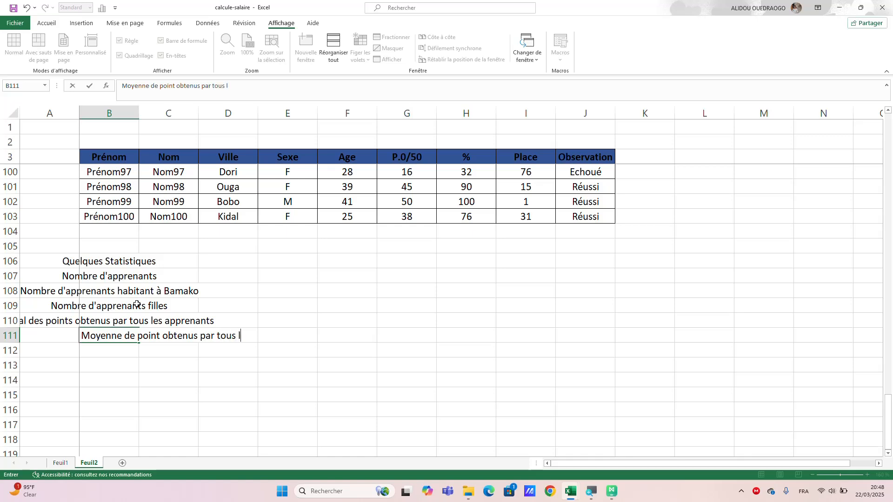
text(les apprenants)
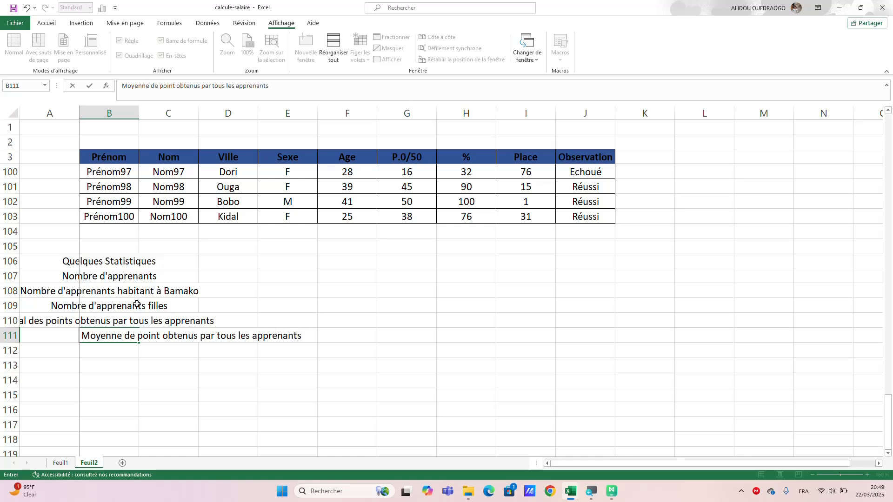
key(Return)
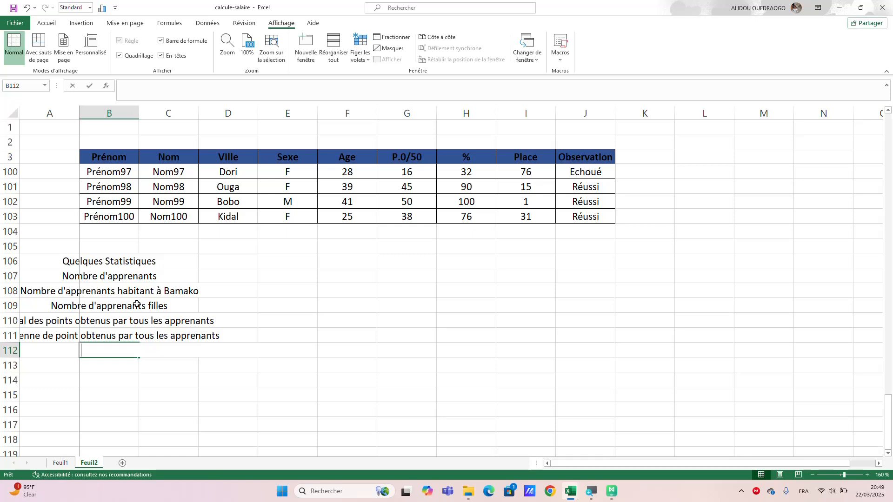
Fill B112 with the suggested label "Total des points obtenus par tous les apprenants".
text(Total)
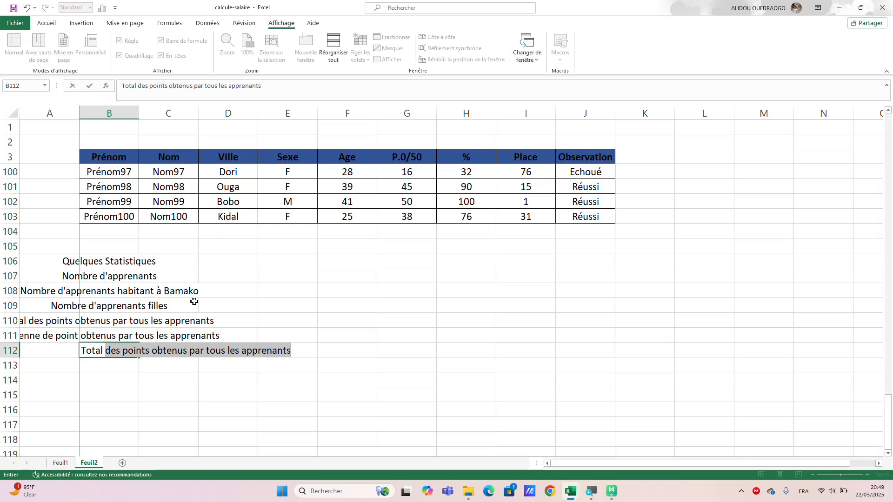
key(ctrl+Return)
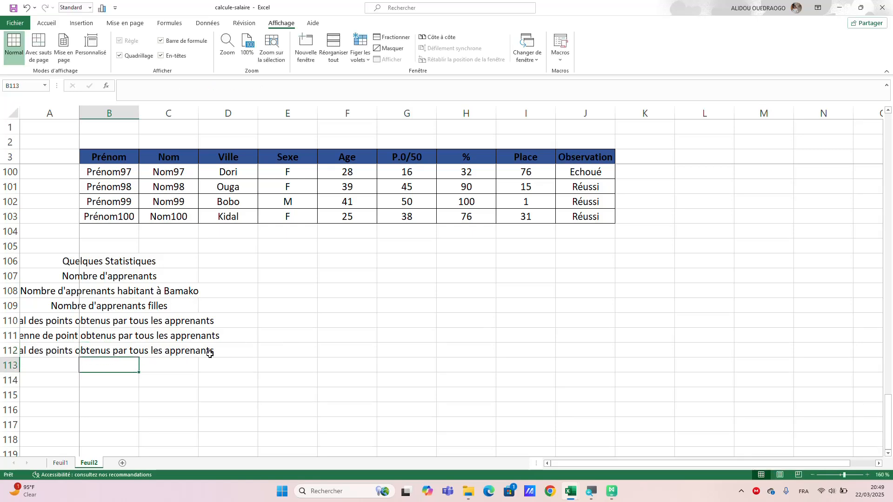
click(209, 351)
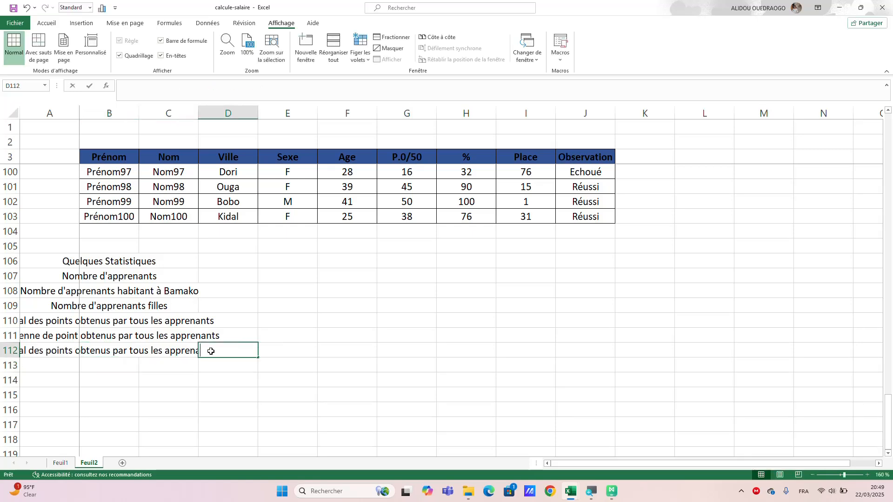
Edit the label in B112 to read "Total des points obtenus les apprenants hommes", removing "par tous".
double_click(92, 350)
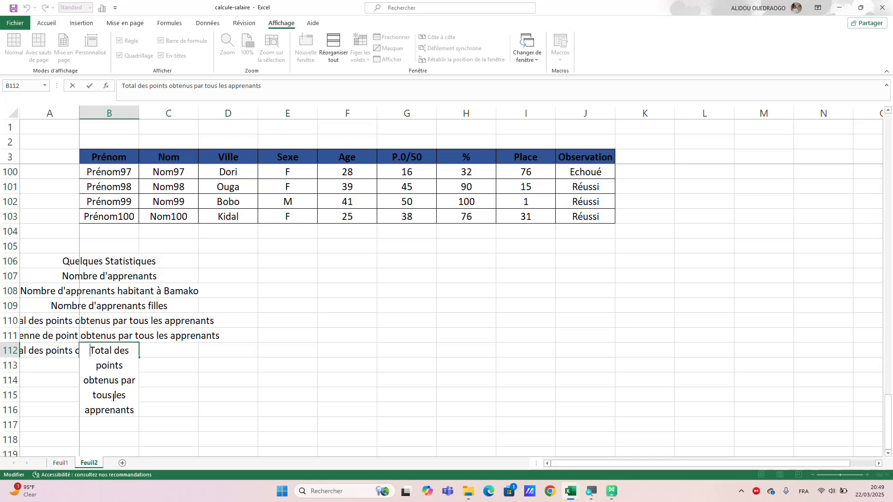
click(112, 395)
key(BackSpace)
key(BackSpace)
key(BackSpace)
key(BackSpace)
key(BackSpace)
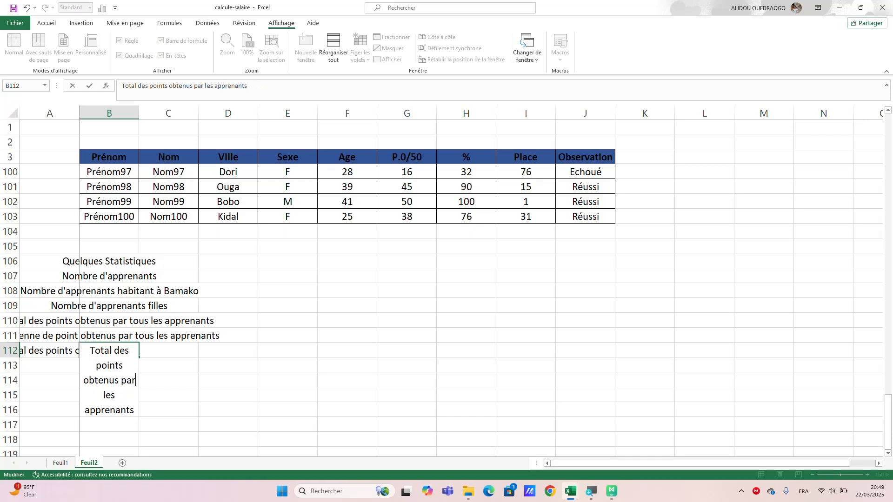
key(BackSpace)
key(BackSpace)
key(BackSpace)
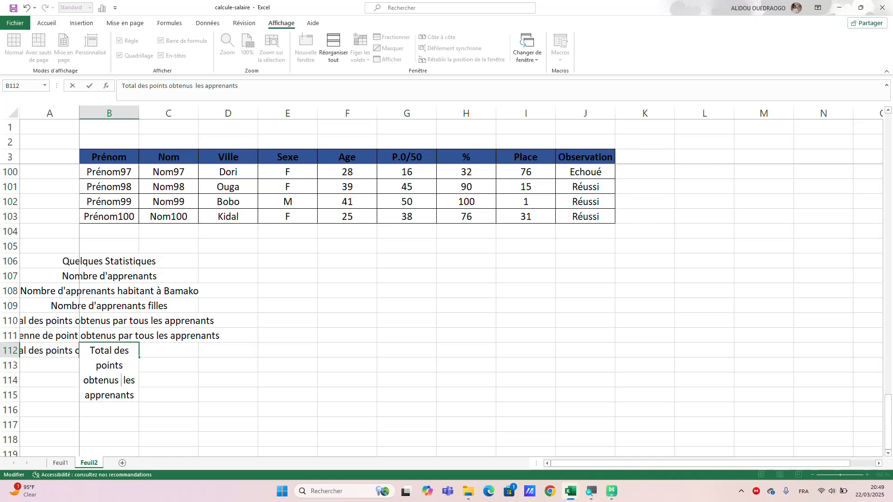
click(135, 398)
text(hommes)
click(186, 381)
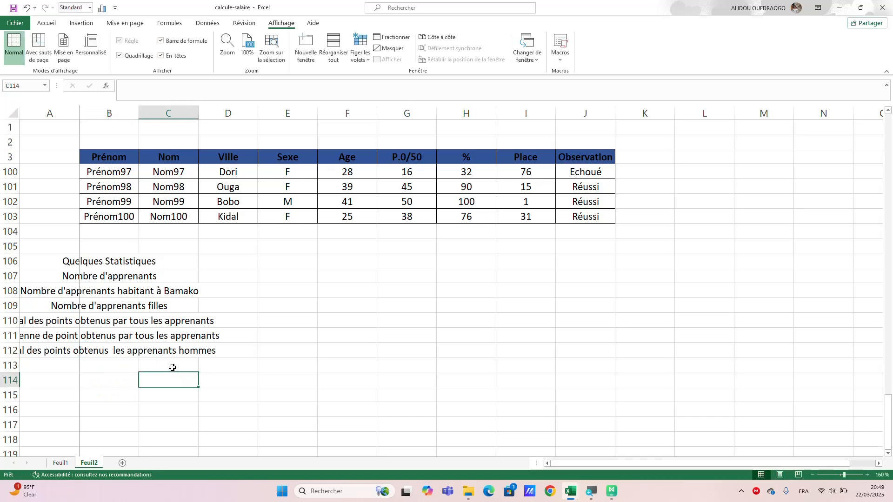
Enter the label "Total des points obtenus par tous les apprenants" in B113, below the men's total label.
click(129, 365)
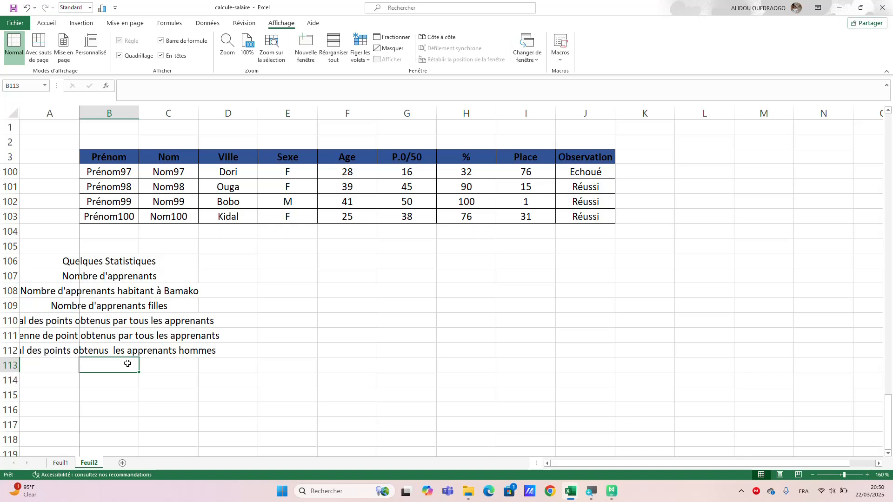
text(Tota)
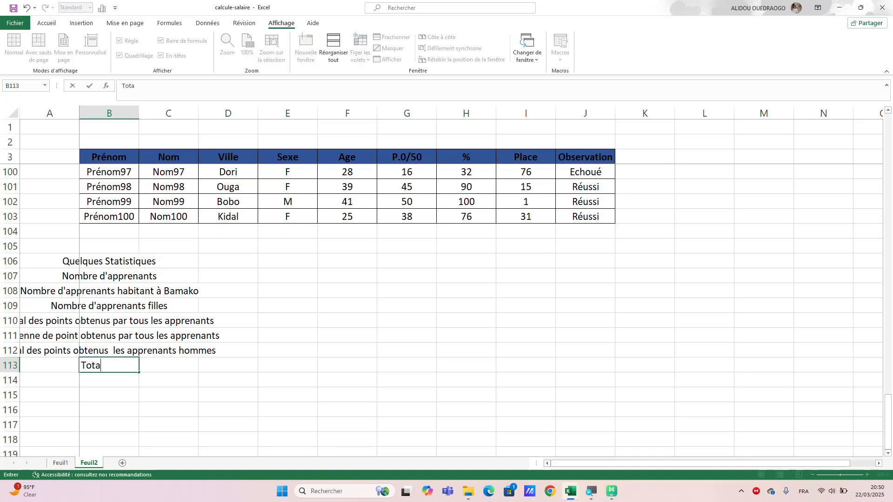
text(l des )
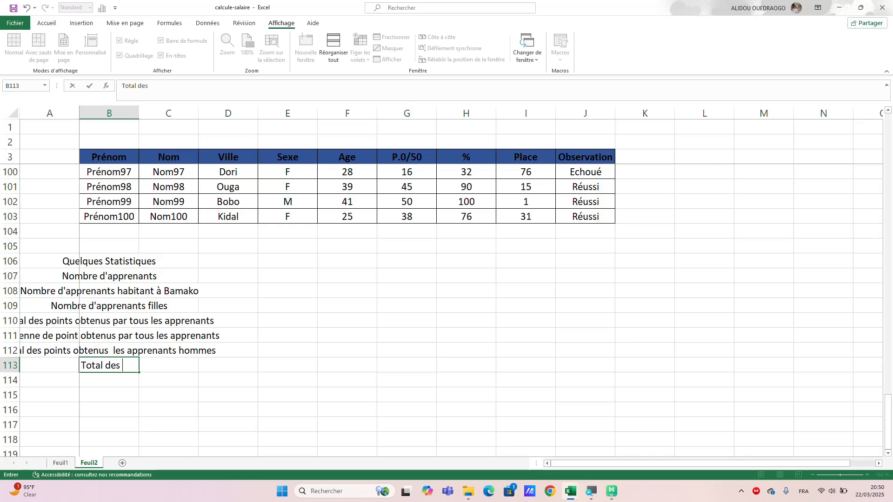
text(points obte)
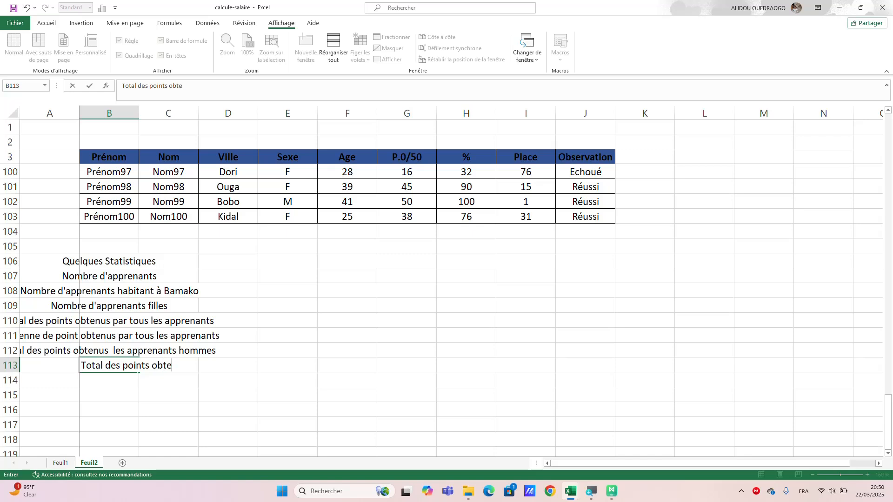
text(nus p)
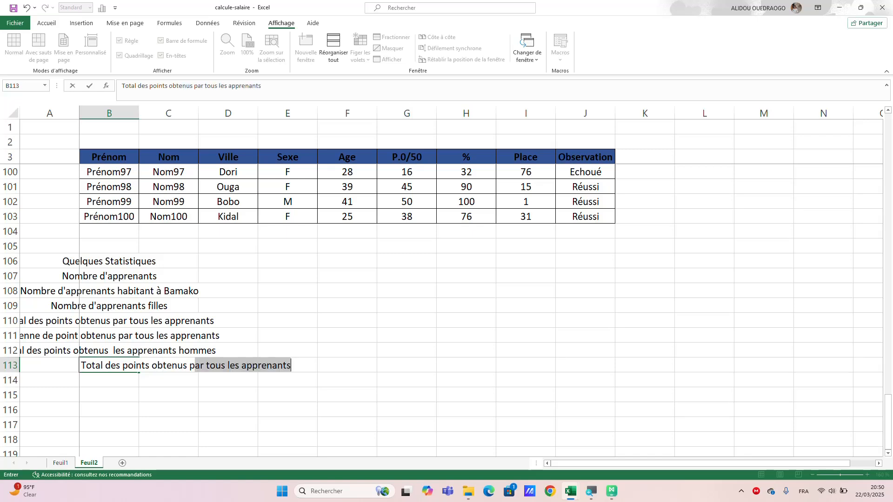
key(Return)
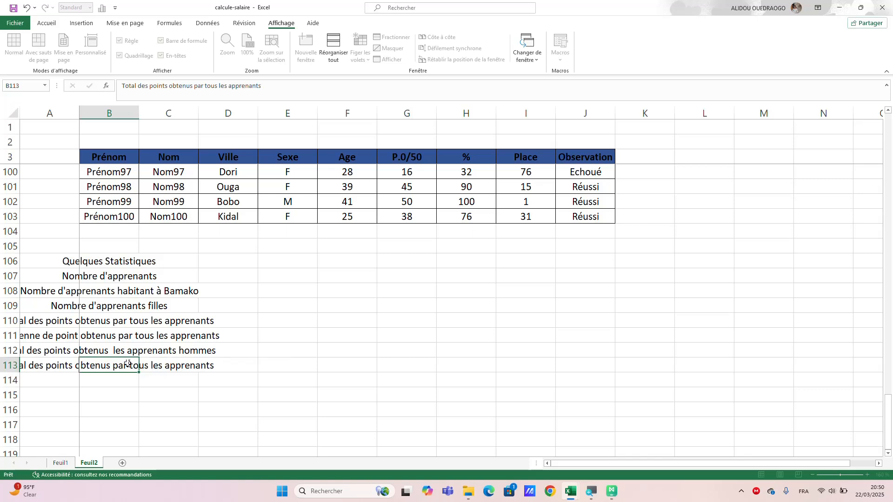
Edit the label in B113 to read "Total des points obtenus les apprenants femmes", removing "par tous".
click(118, 366)
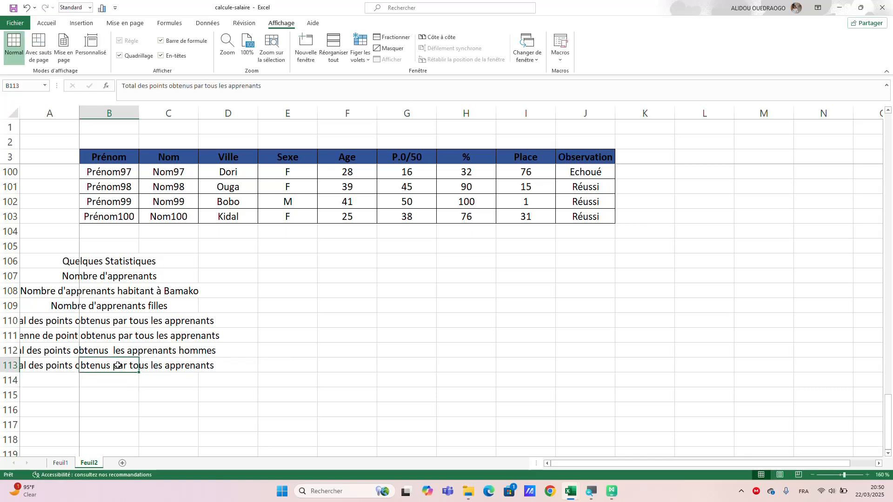
double_click(118, 365)
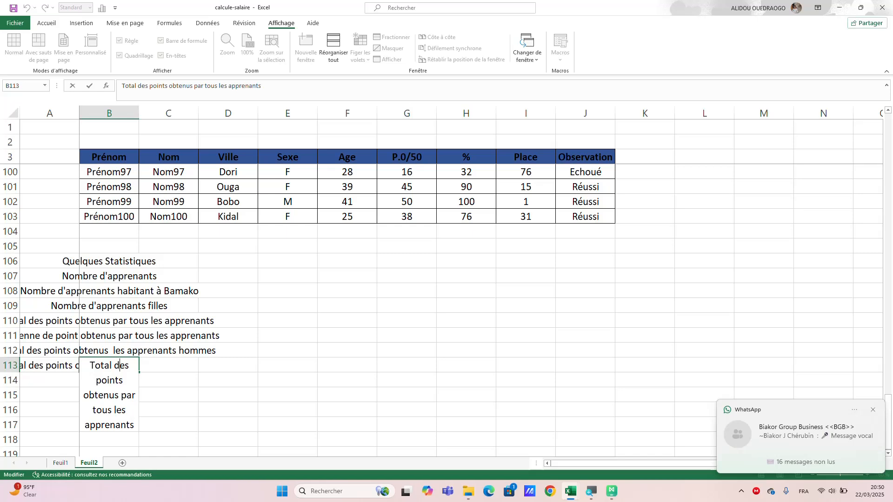
key(BackSpace)
key(BackSpace)
key(BackSpace)
key(BackSpace)
key(BackSpace)
key(BackSpace)
key(BackSpace)
key(BackSpace)
key(BackSpace)
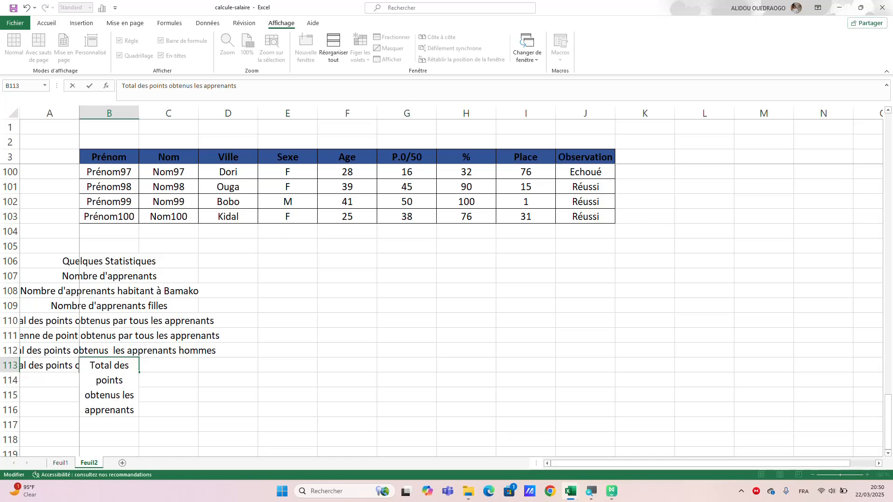
text(femmes)
click(180, 421)
Fill B114 with the suggested label "Moyenne de point obtenus par tous les apprenants".
click(125, 384)
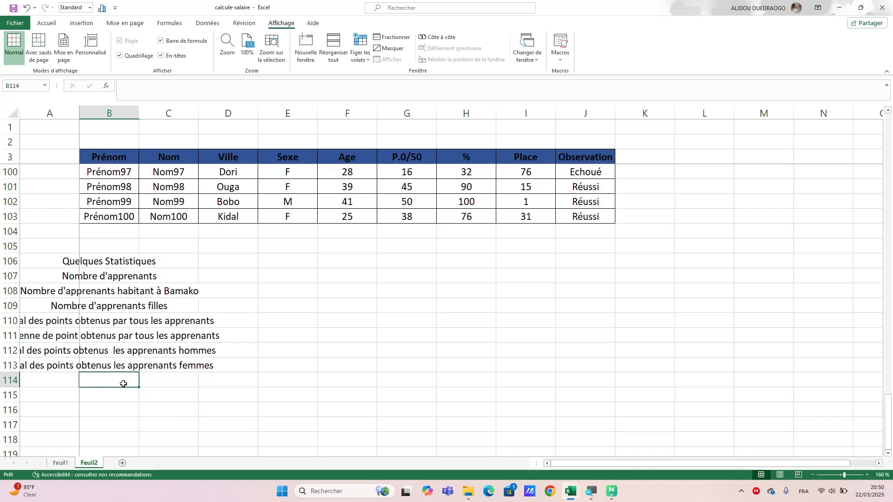
text(Mo)
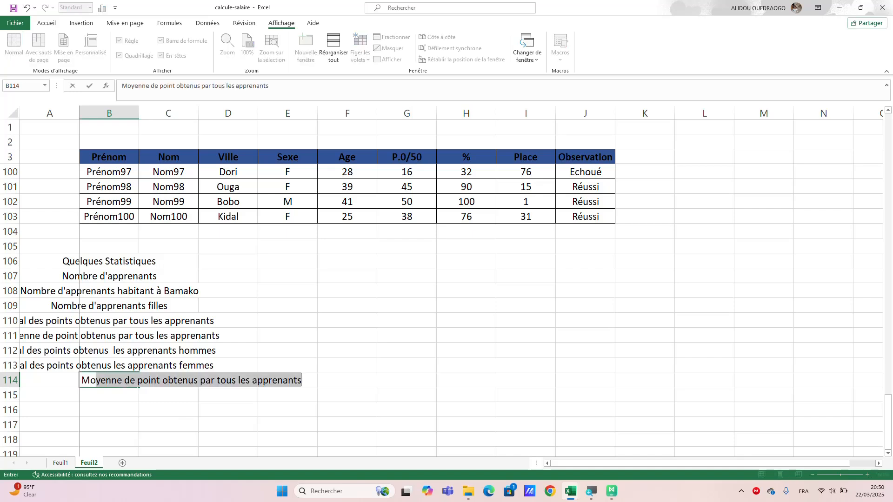
text(yenne)
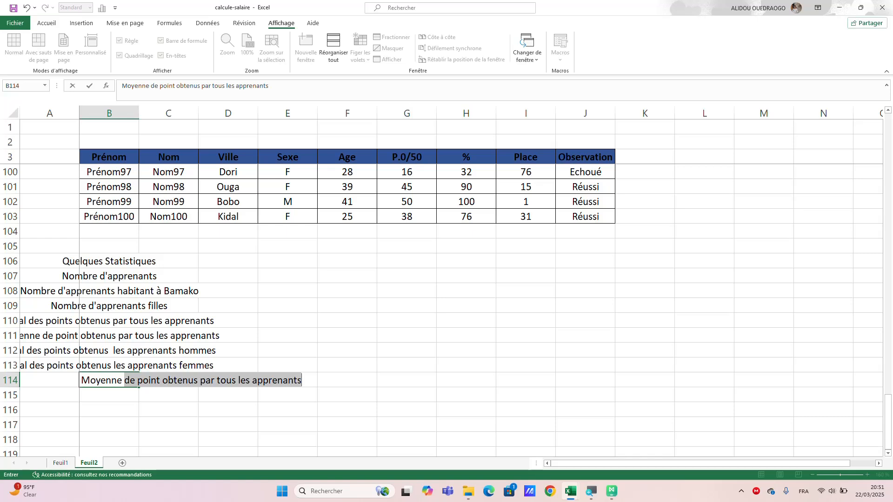
key(Return)
Edit the label in B114 to read "Moyenne de point obtenus les apprenants vivant à Ouaga", removing "par tous".
click(114, 379)
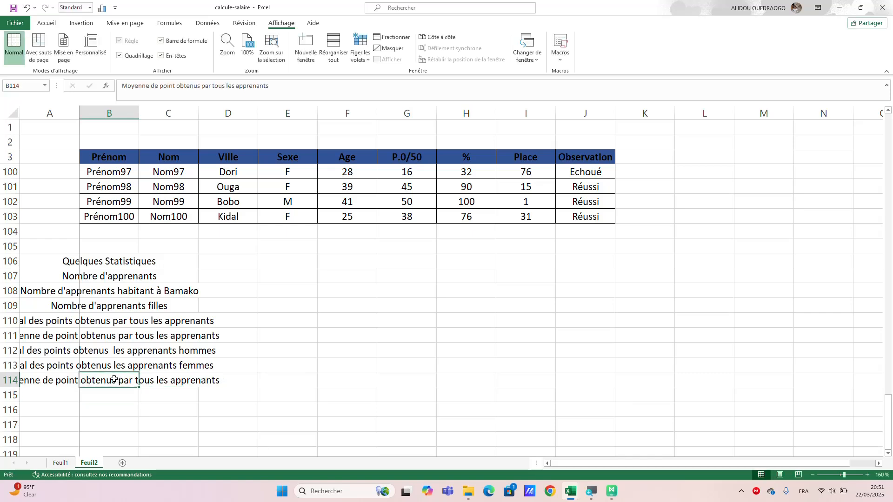
double_click(114, 379)
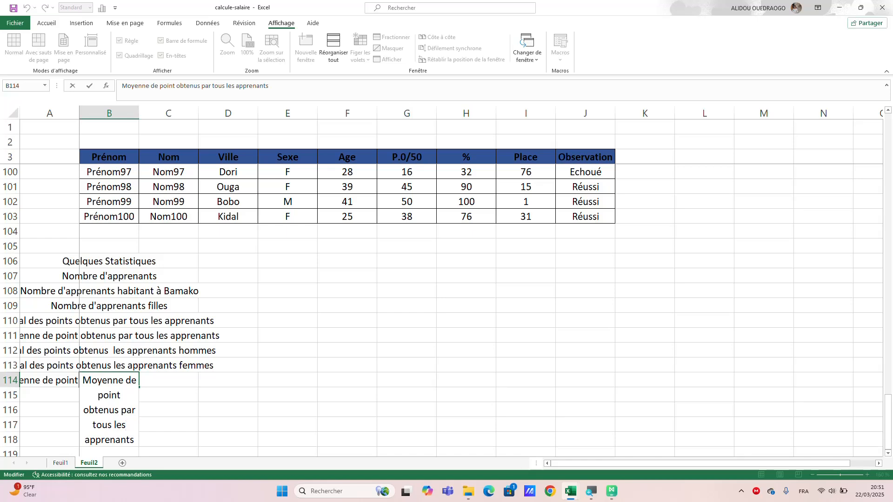
key(BackSpace)
key(BackSpace)
key(BackSpace)
key(BackSpace)
key(BackSpace)
key(BackSpace)
key(BackSpace)
key(BackSpace)
key(BackSpace)
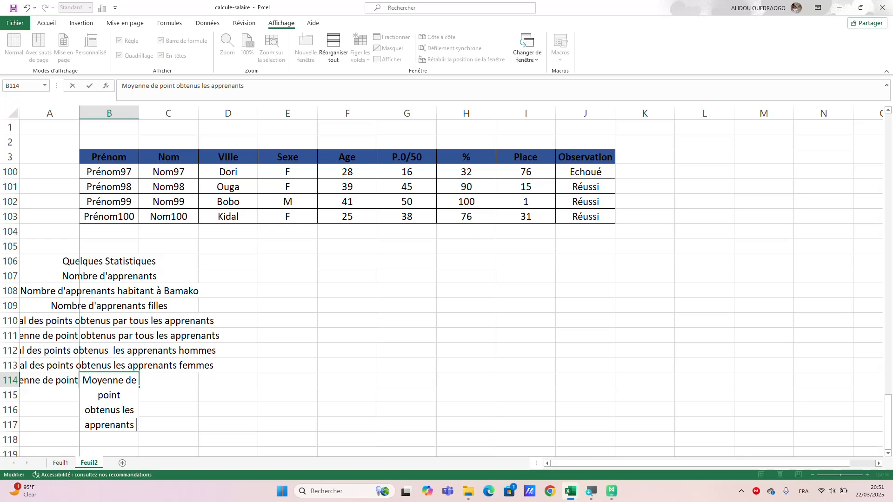
text(vivants)
key(BackSpace)
text(à o)
key(BackSpace)
text(Ouaga)
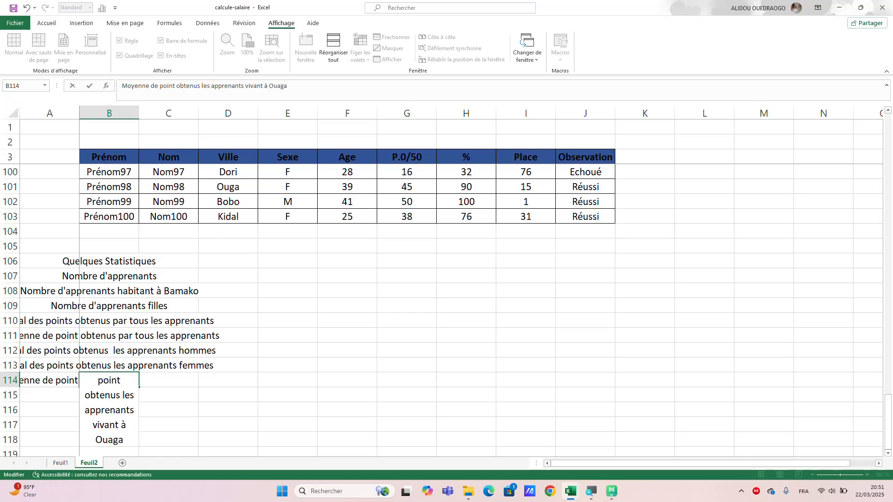
key(Return)
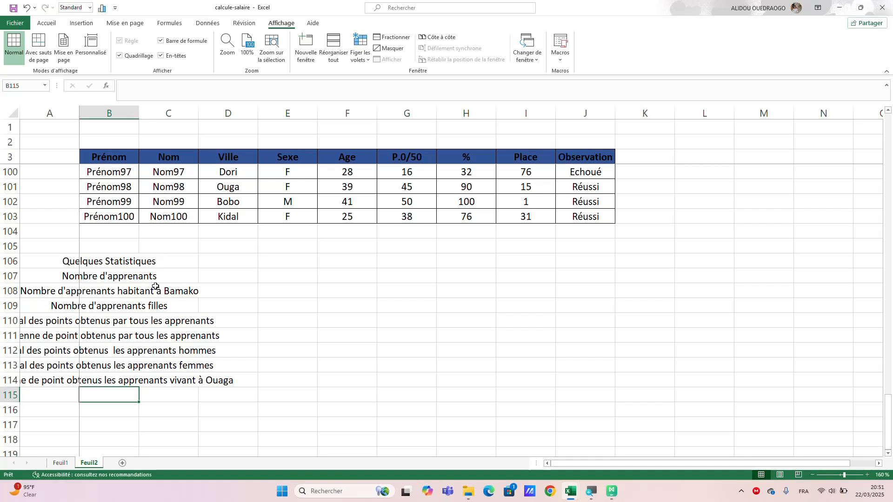
click(59, 262)
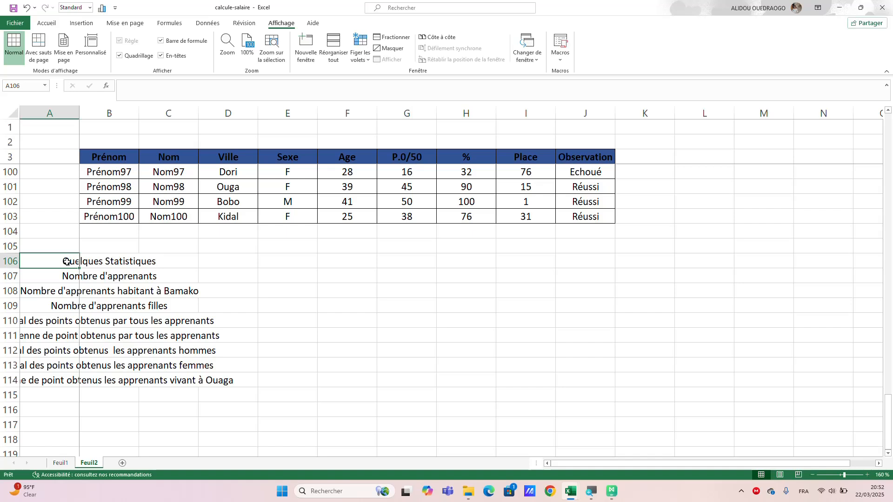
drag(74, 262, 326, 263)
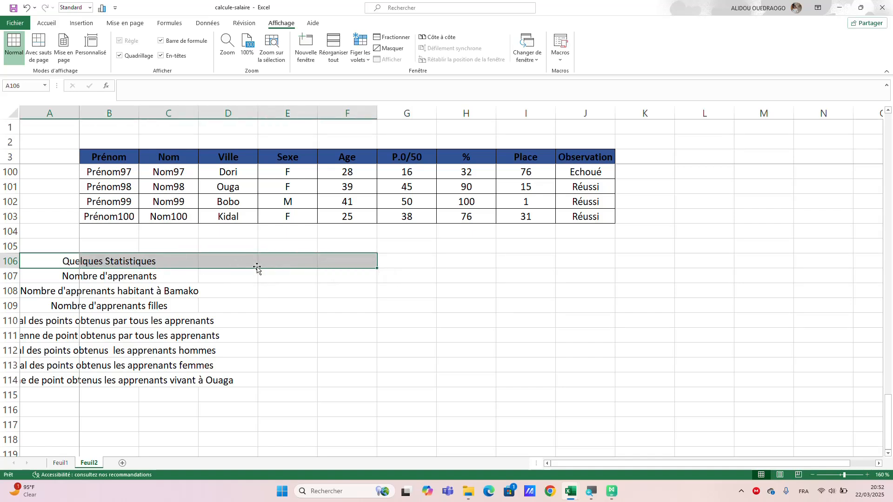
click(278, 286)
Merge B106:H106 into one cell for the "Quelques Statistiques" heading and left-align its text.
drag(111, 262, 455, 268)
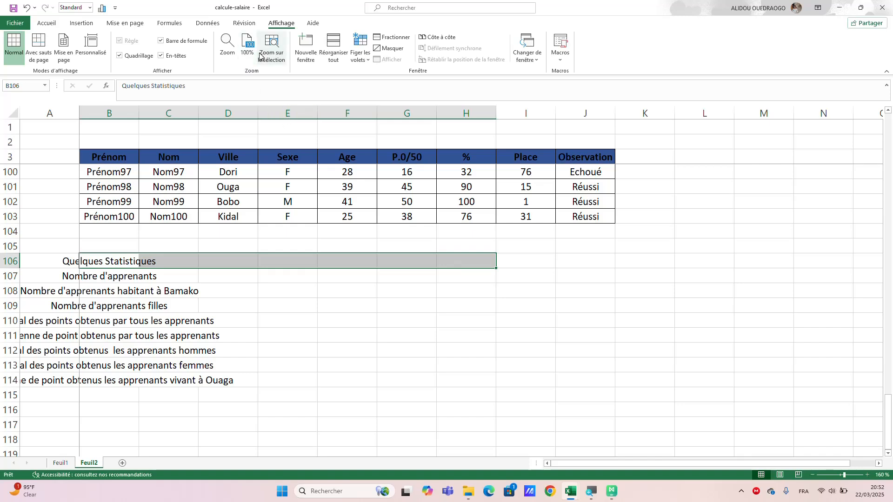
click(49, 24)
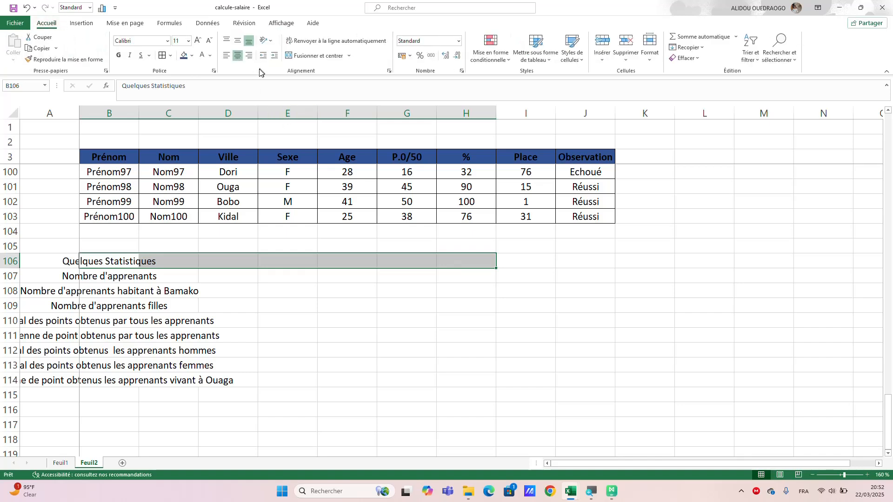
click(308, 56)
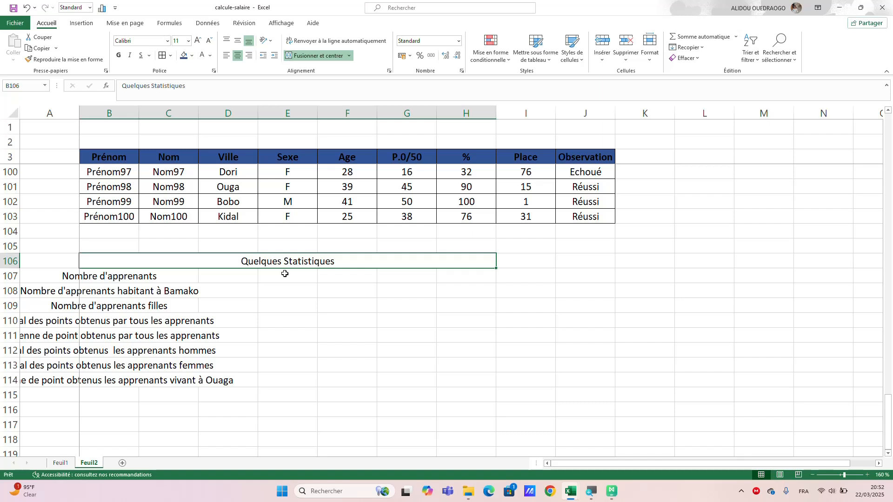
click(227, 56)
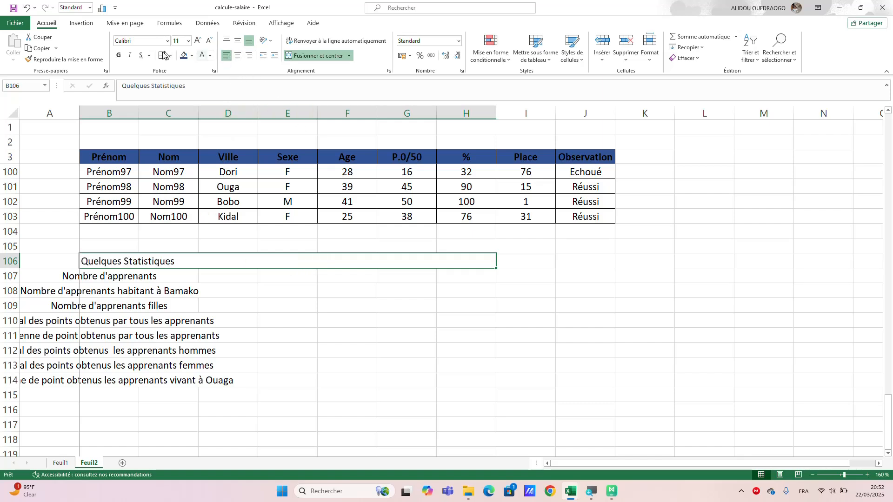
Format the merged "Quelques Statistiques" heading with bold white text on a dark grey fill.
click(118, 56)
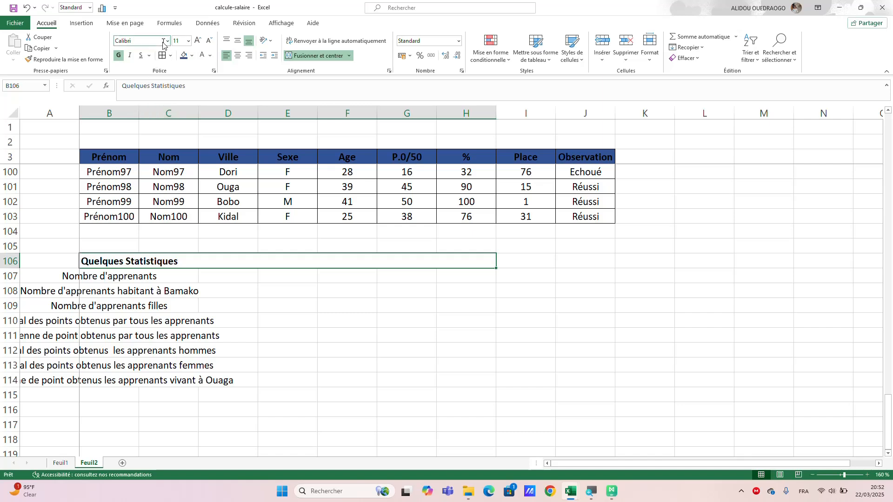
click(192, 56)
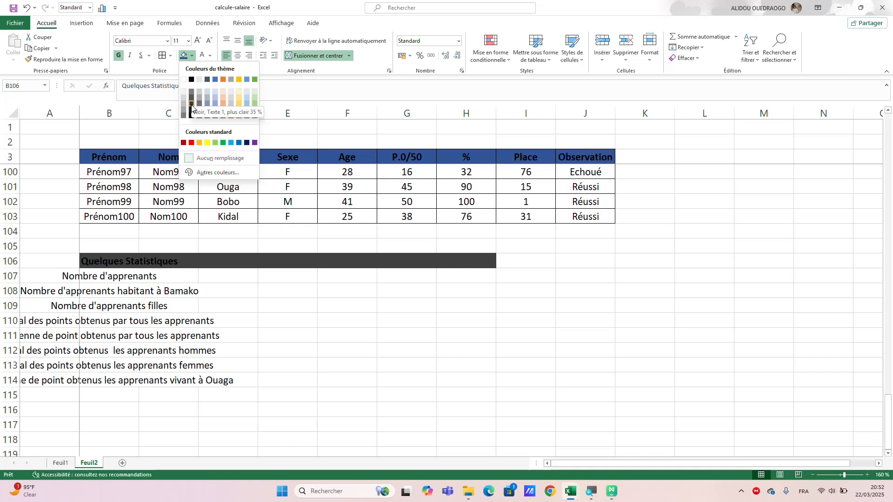
click(191, 107)
click(211, 56)
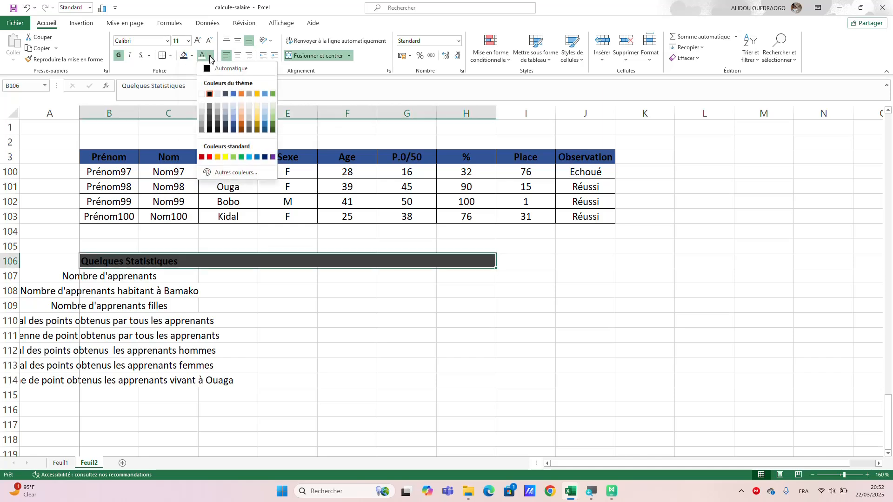
click(200, 93)
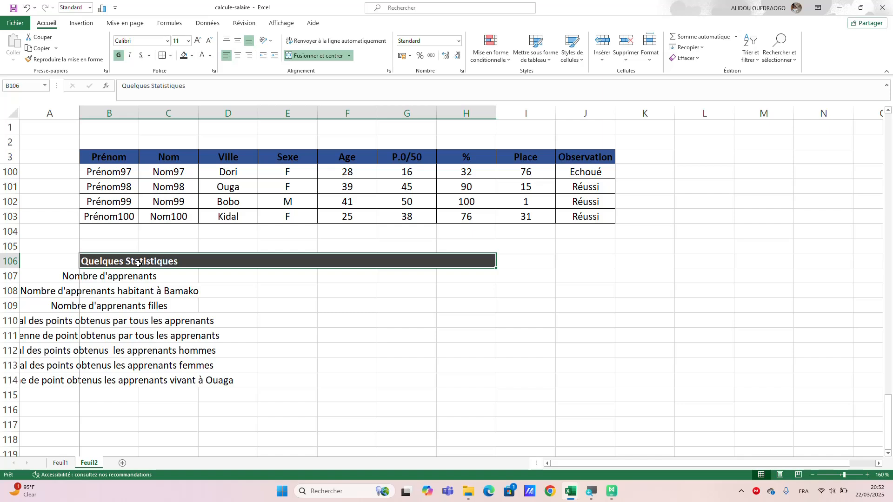
drag(138, 264, 157, 264)
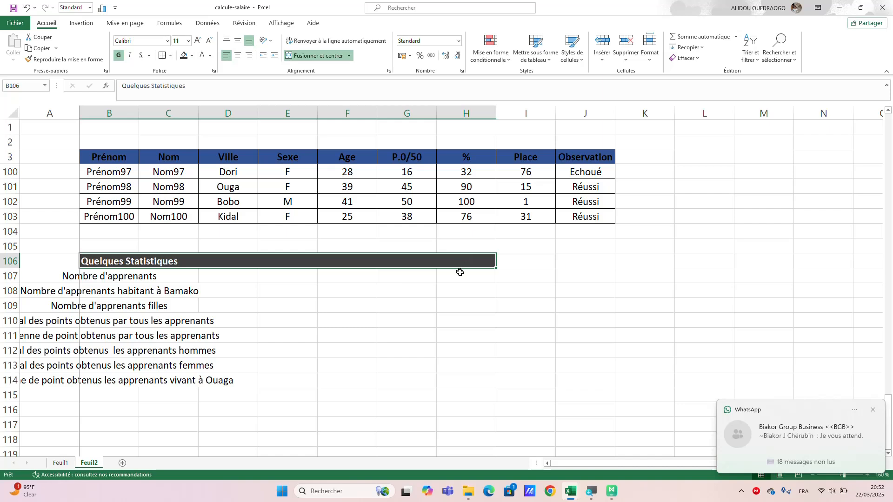
mouse_move(459, 265)
mouse_down()
mouse_move(460, 291)
mouse_move(458, 265)
mouse_up()
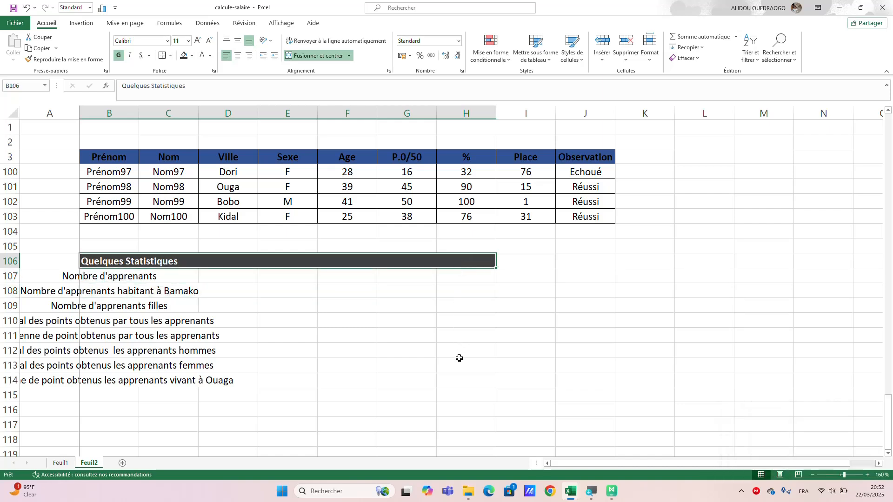
Apply all borders to the result cells H107:H114 beside the statistics labels.
drag(457, 379, 454, 279)
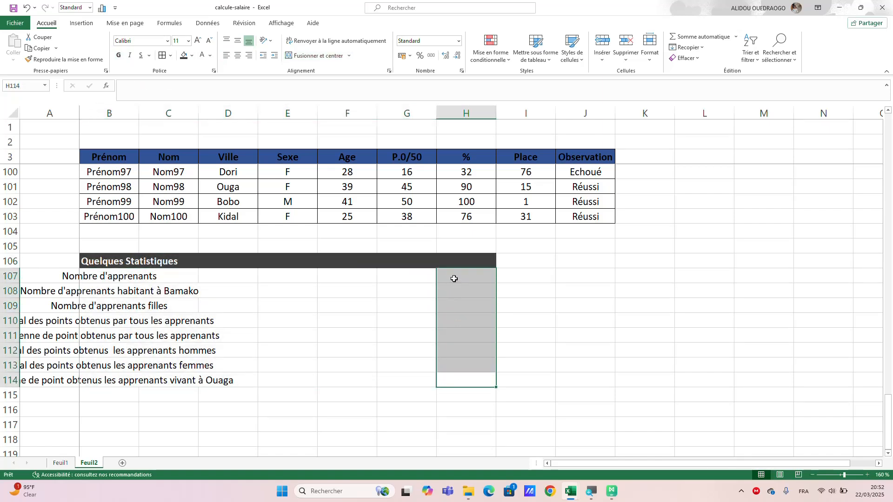
click(163, 57)
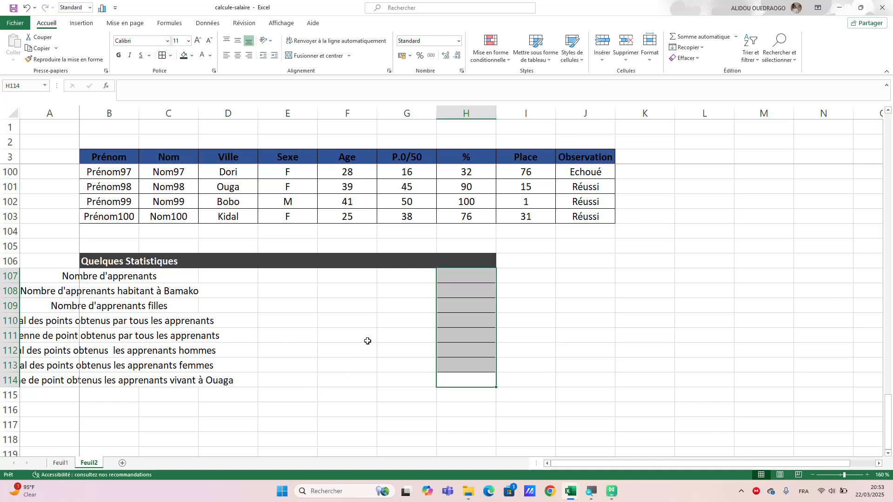
click(374, 356)
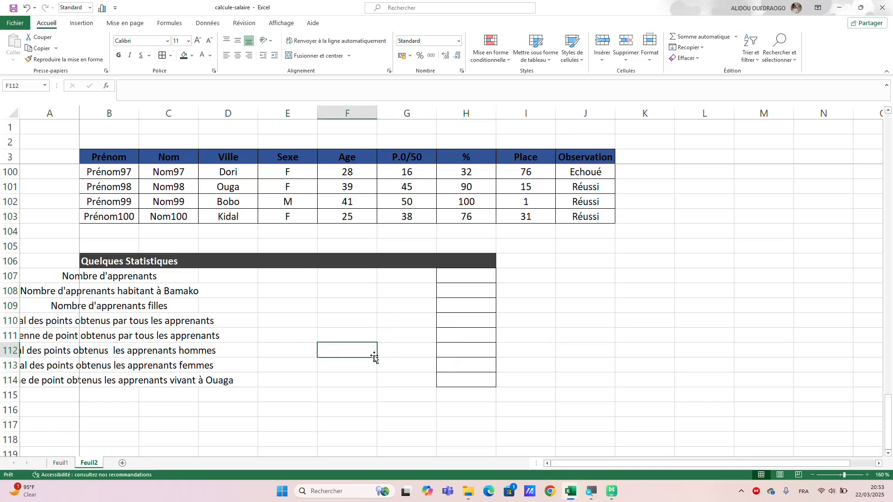
Merge B107:G107 for the "Nombre d'apprenants" label and left-align its text.
click(106, 277)
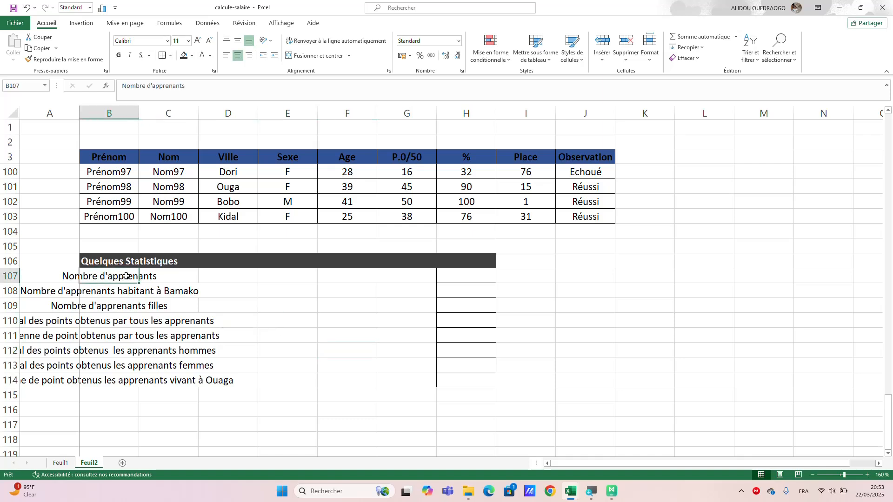
drag(126, 276, 395, 279)
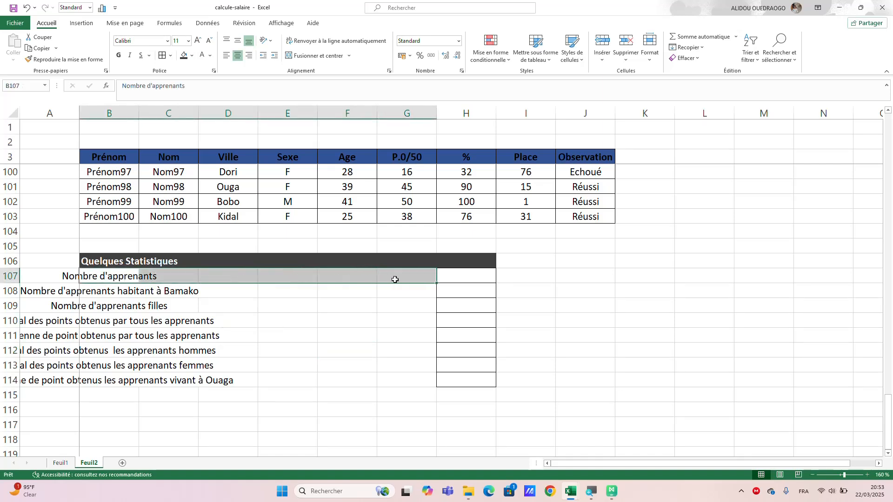
click(321, 56)
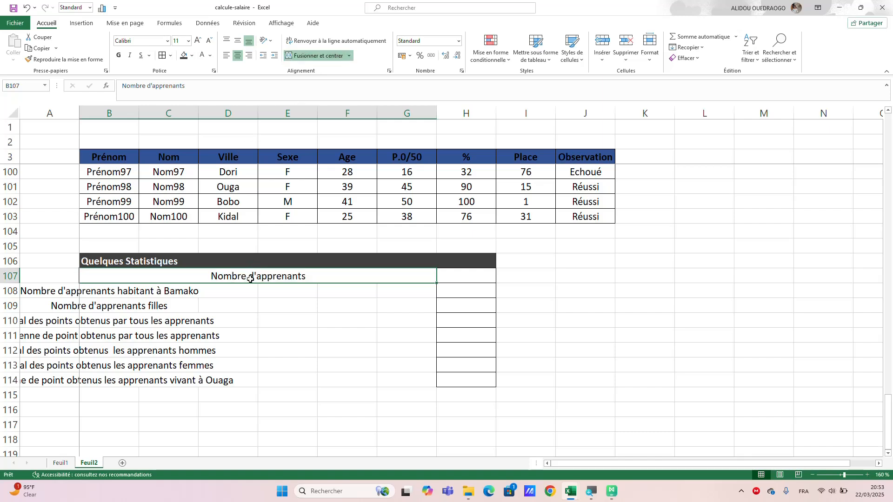
click(225, 58)
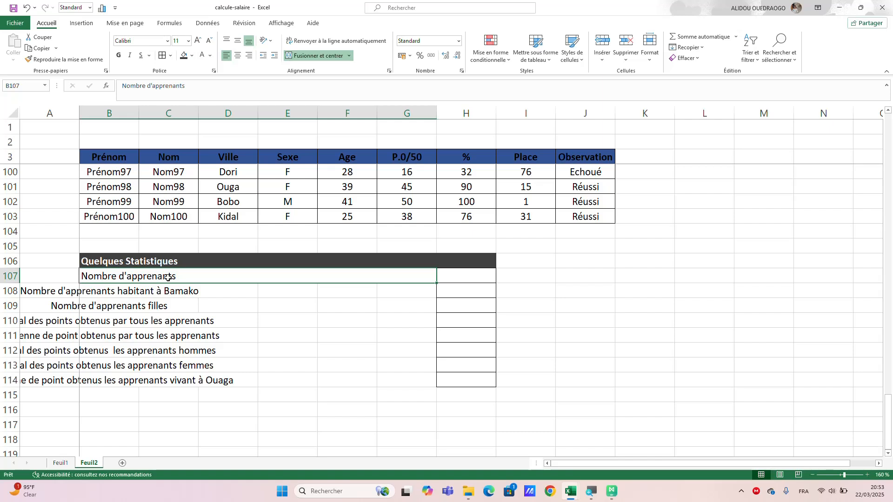
Copy the formatting of the merged "Nombre d'apprenants" label to B108:G114 and apply all borders to B107:G114.
click(58, 59)
mouse_move(120, 289)
mouse_down()
mouse_move(239, 349)
mouse_move(392, 378)
mouse_up()
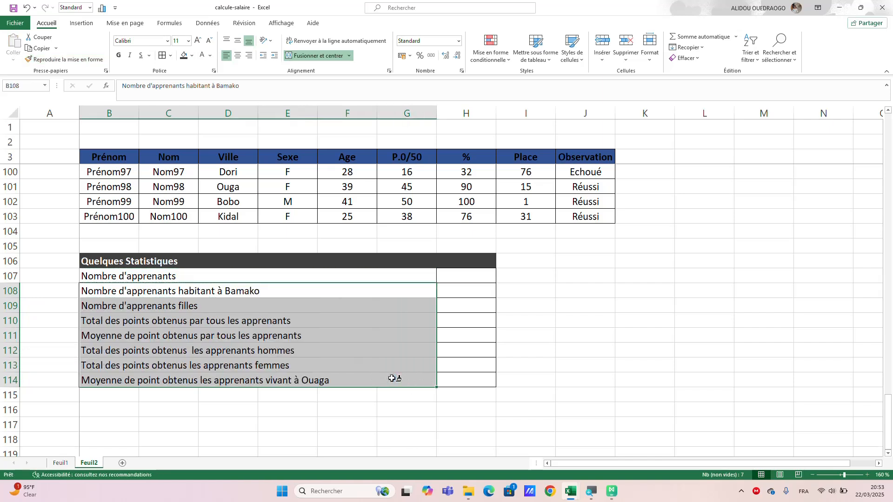
click(553, 384)
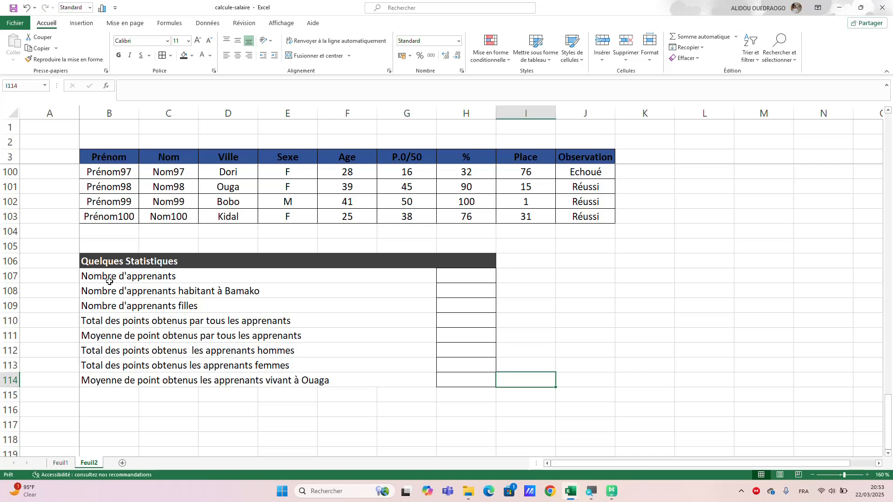
drag(106, 276, 182, 382)
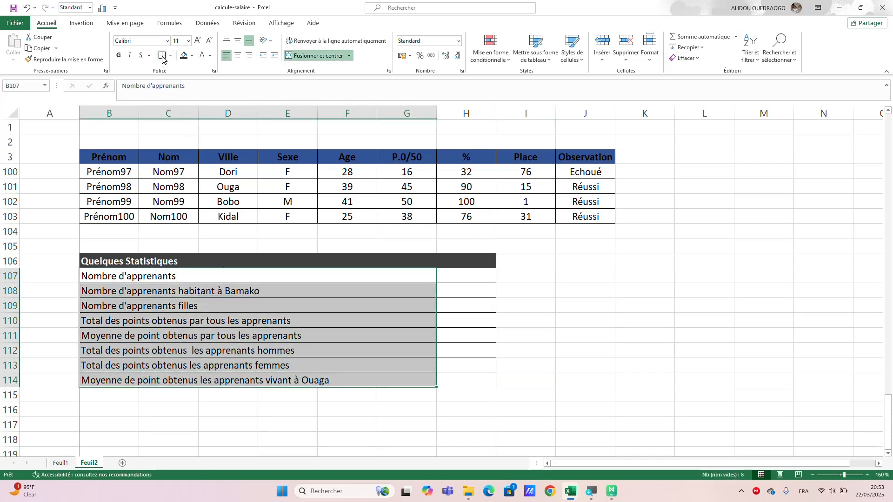
click(548, 320)
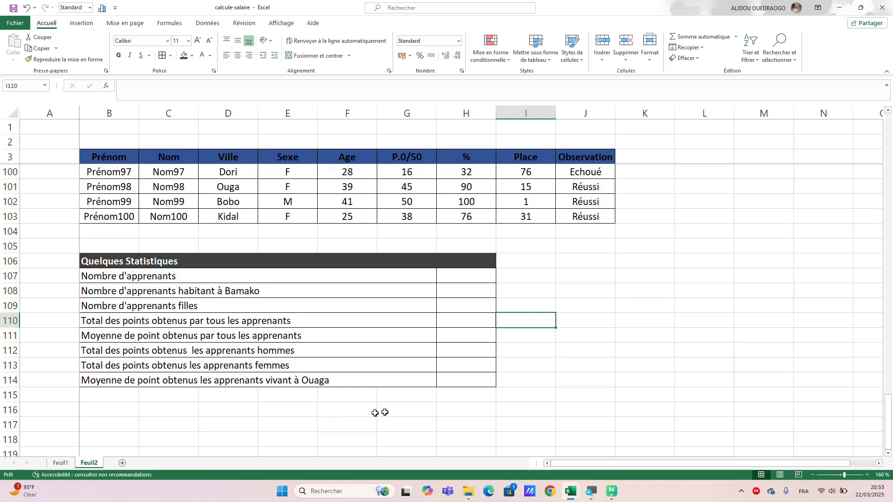
scroll(389, 412, down, 1)
scroll(391, 410, down, 1)
scroll(391, 411, up, 2)
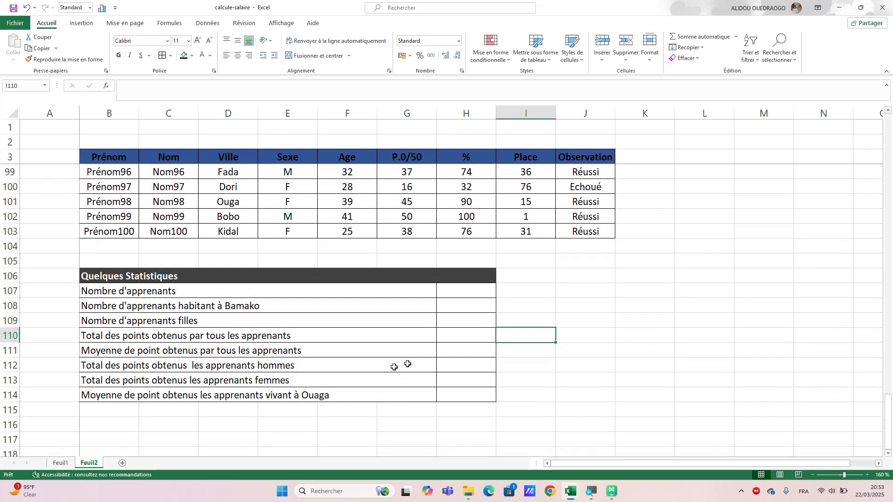
click(534, 306)
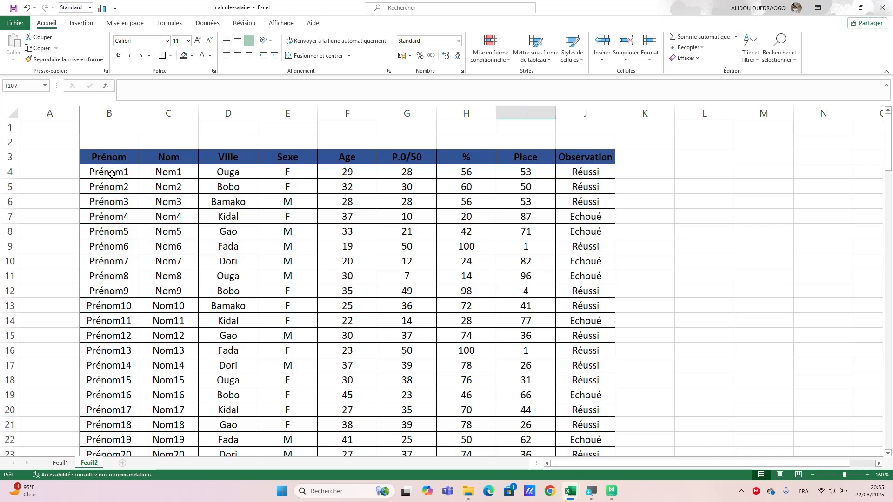
Assign the range name "prenom" to the first-name cells B4:B103.
click(112, 172)
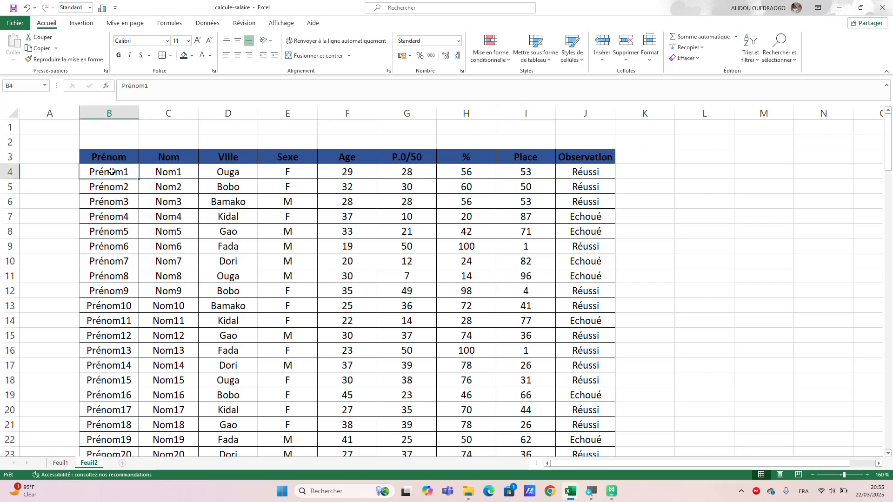
drag(112, 172, 102, 428)
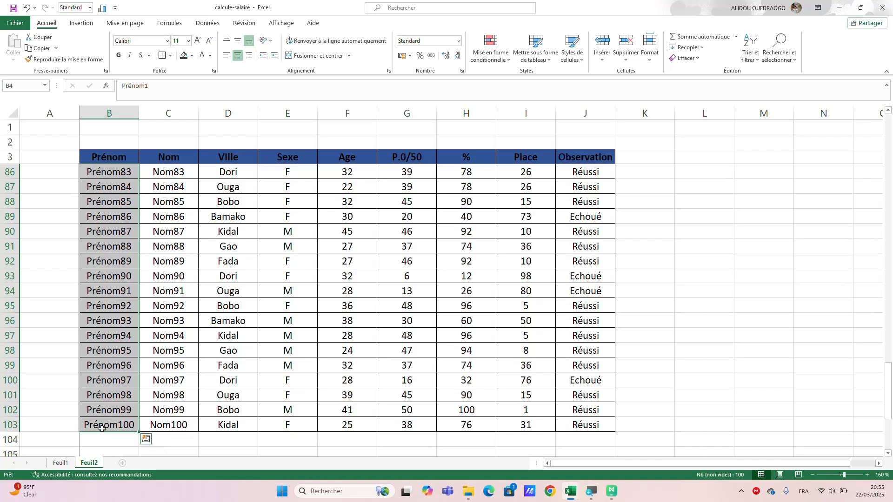
click(15, 86)
key(Return)
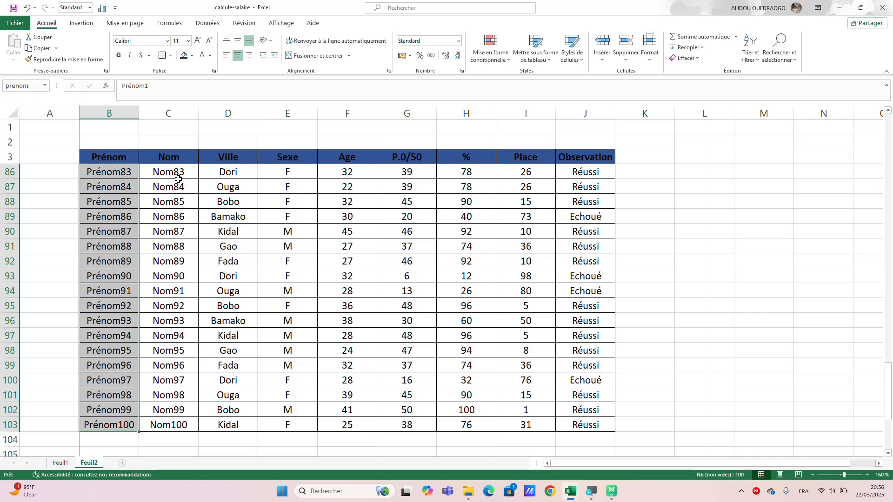
Define a named range for the Nom column's cells C4:C103.
drag(165, 173, 172, 332)
click(180, 427)
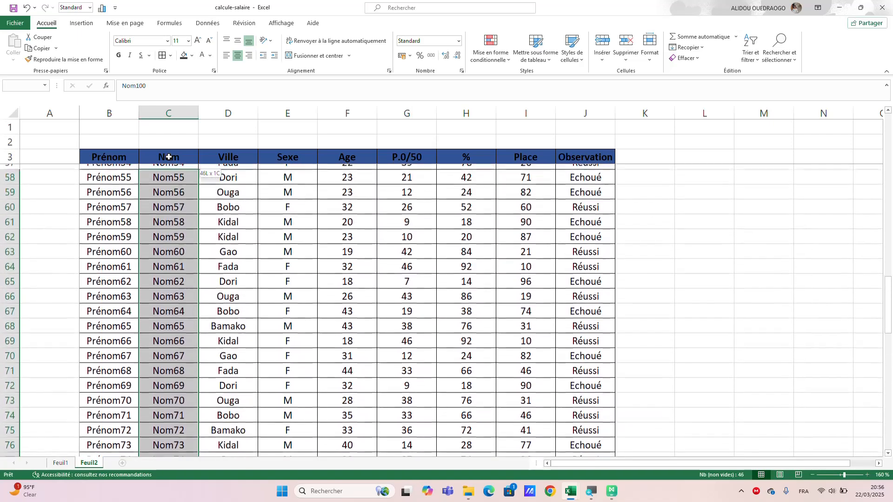
drag(168, 158, 150, 174)
click(19, 86)
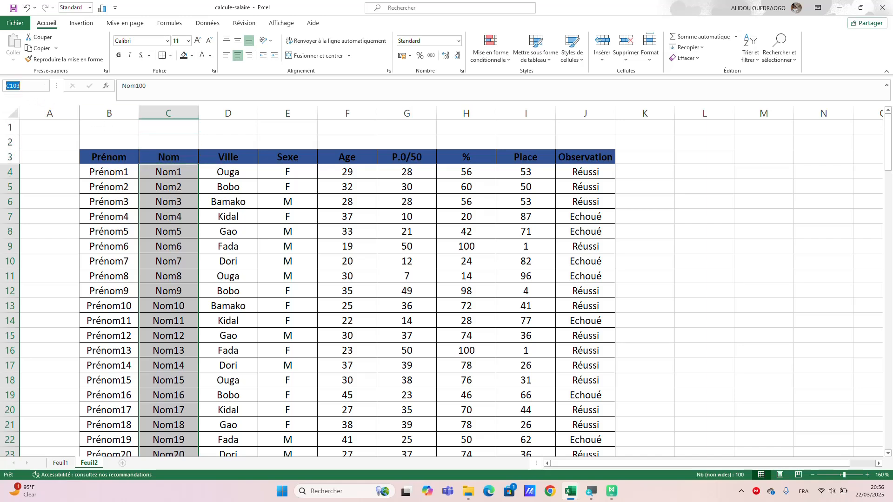
text(nom)
Assign the range name "ville" to the city cells D4:D103.
click(223, 176)
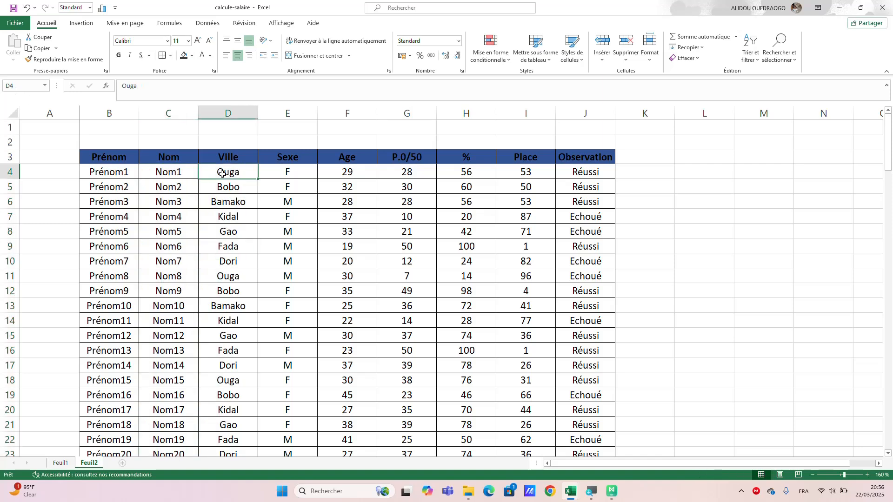
drag(222, 173, 228, 399)
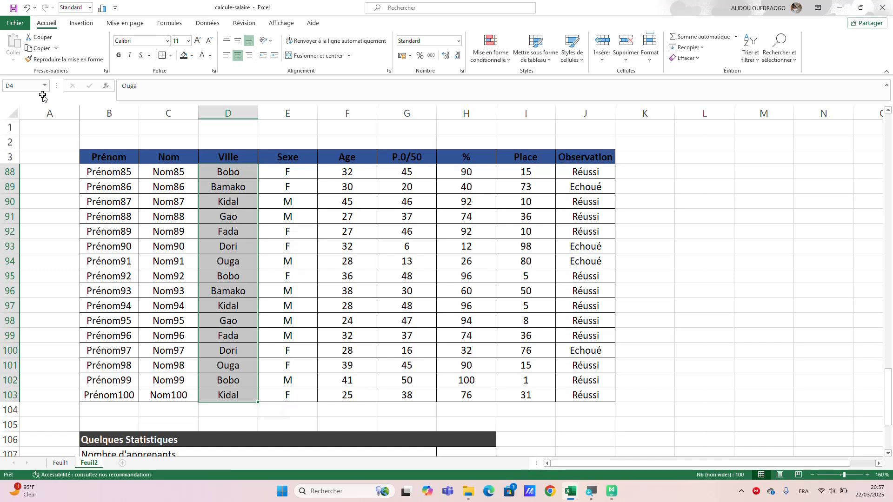
click(5, 87)
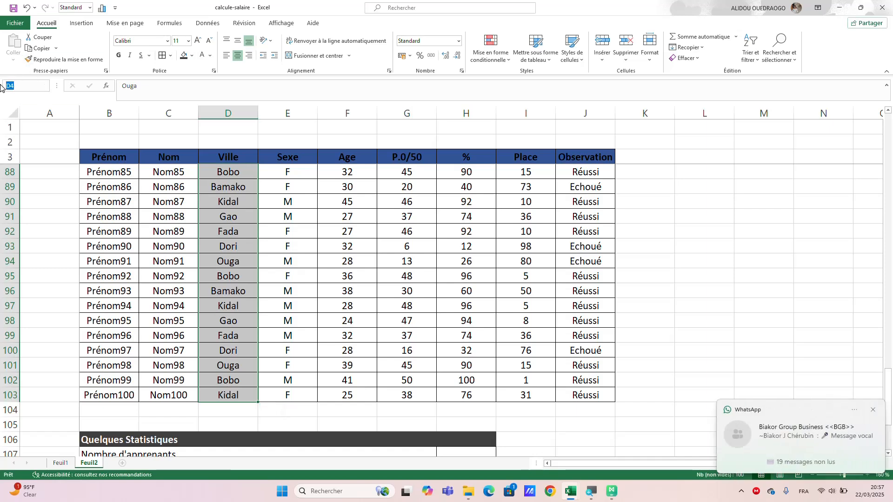
text(V)
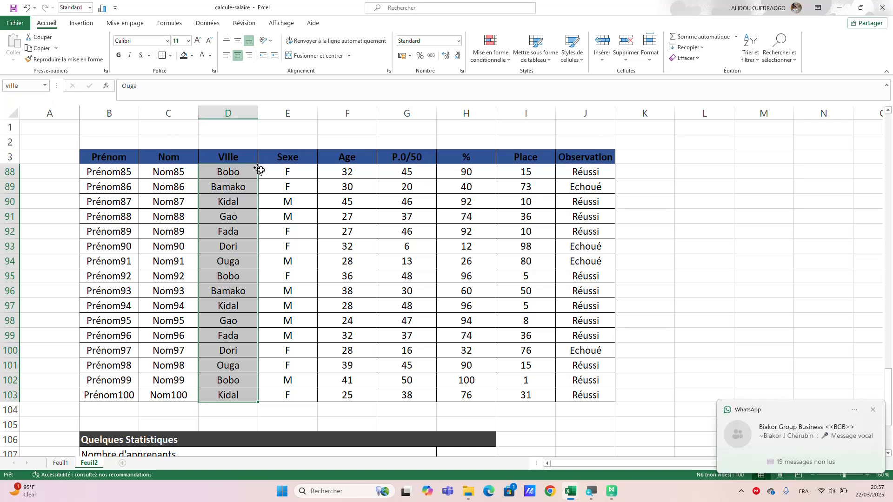
Assign the range name "sexe" to the Sexe column's cells E4:E103.
drag(288, 395, 290, 172)
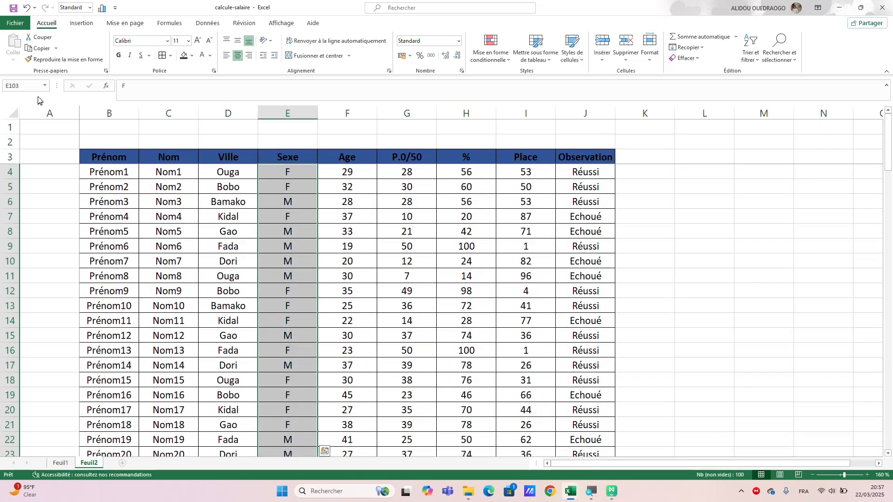
click(14, 86)
text(s)
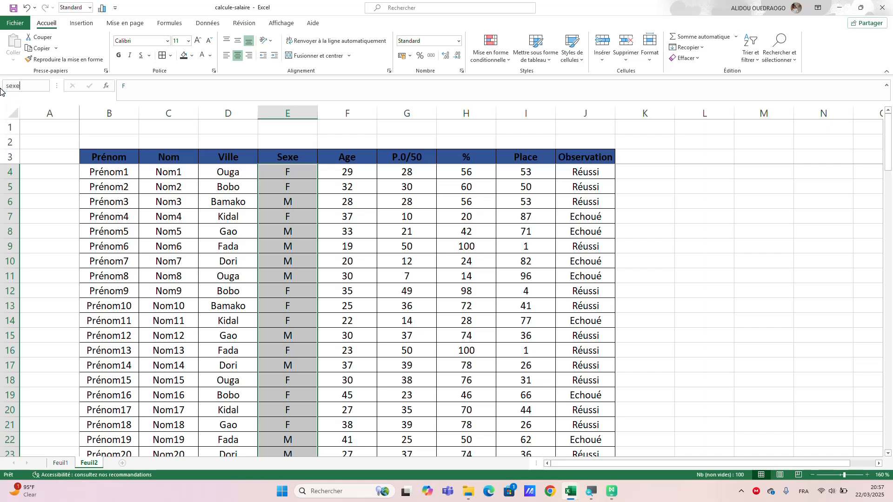
text(exe)
key(Return)
Assign the range name "age" to the Age column's cells F4:F103.
click(345, 172)
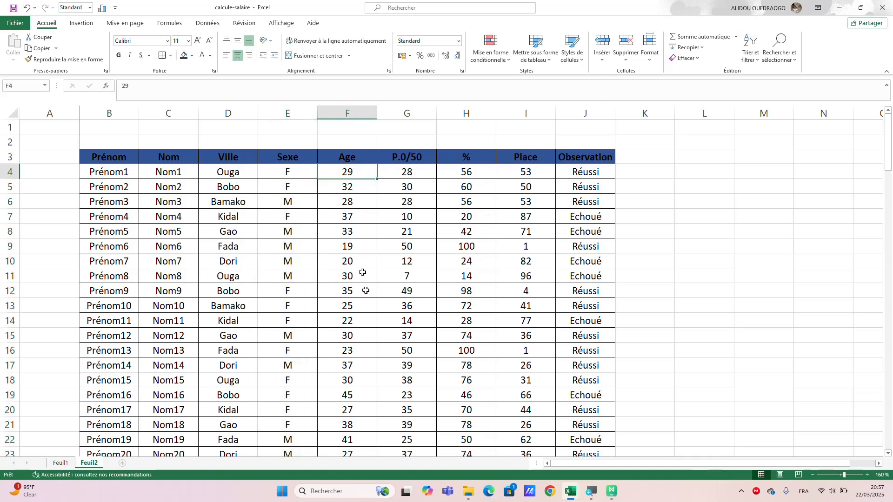
drag(366, 291, 350, 414)
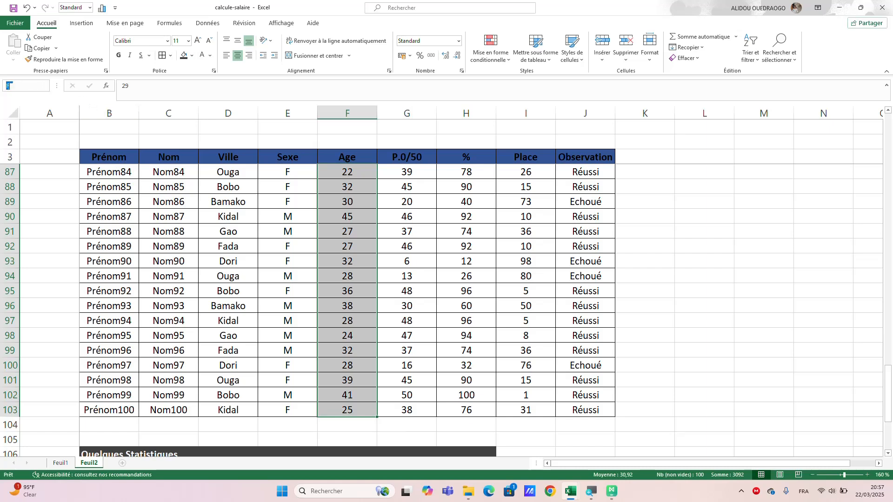
text(age)
Define a named range for the P.0/50 scores in G4:G103.
drag(409, 414, 392, 172)
click(20, 85)
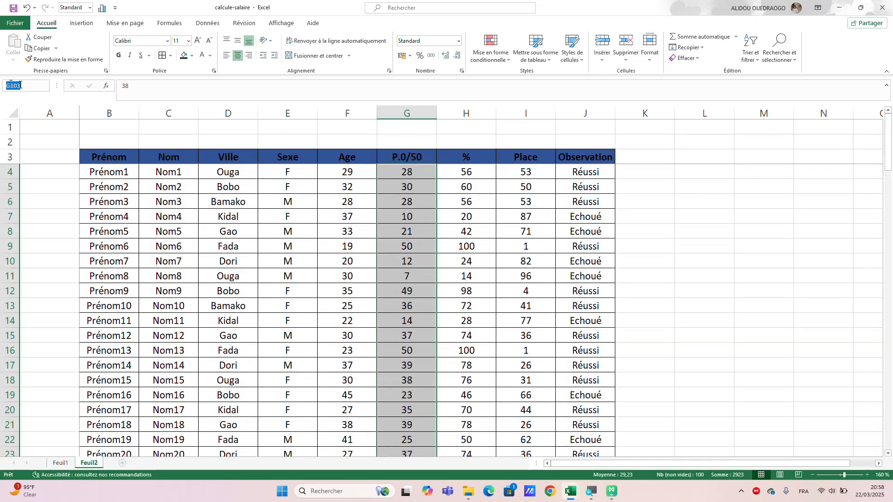
text(point)
key(Return)
Define a named range for the percentage values in H4:H103.
drag(468, 172, 475, 424)
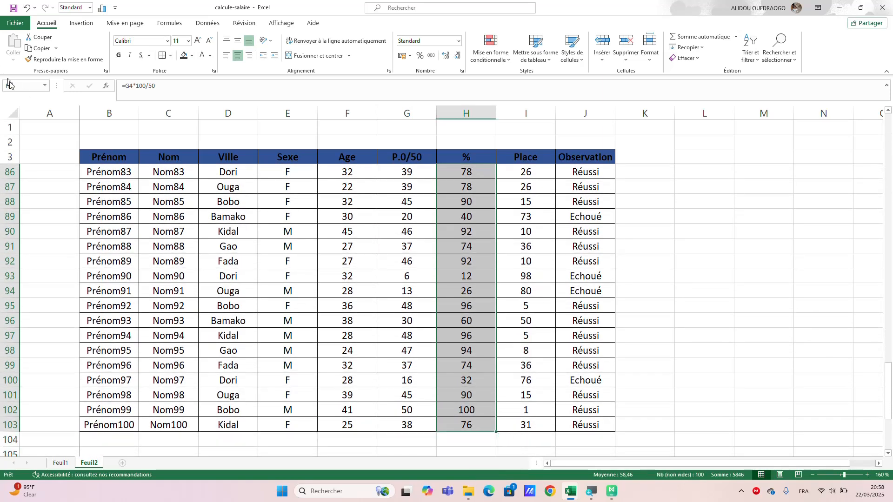
key(BackSpace)
text(purcentage)
key(Return)
drag(523, 172, 534, 426)
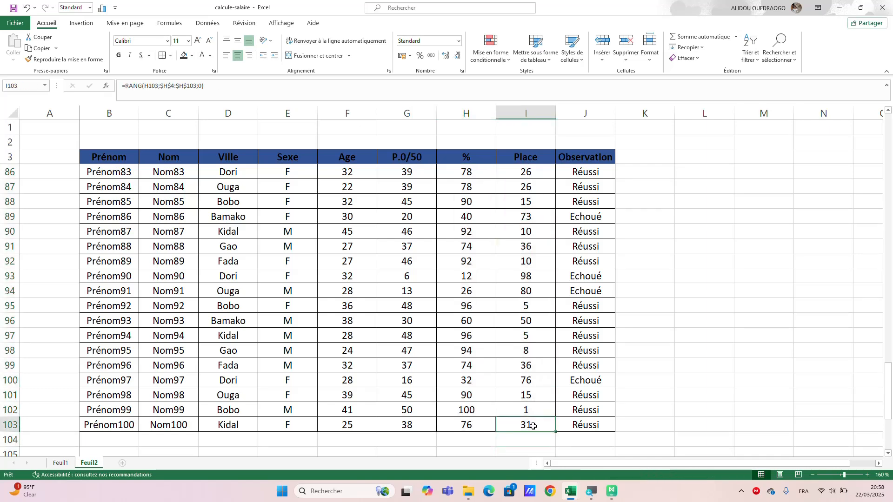
double_click(534, 425)
click(677, 397)
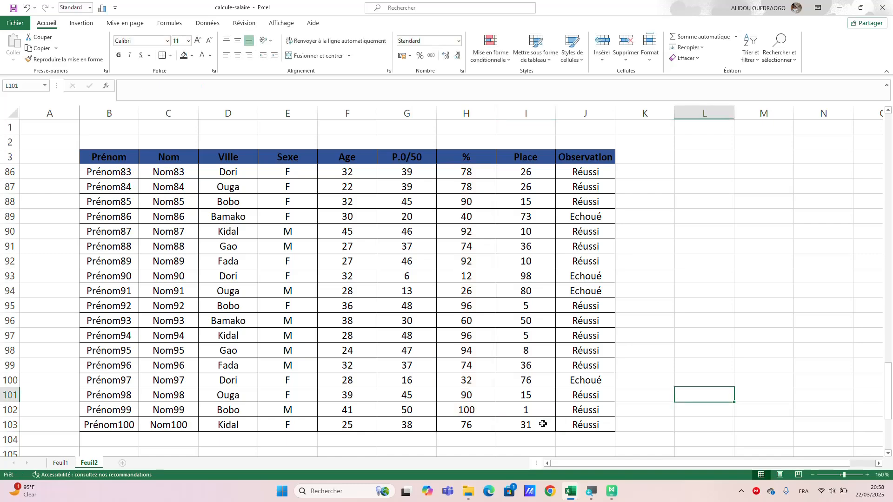
Define named ranges for the Place values in I4:I103 and the Observation values in J4:J103.
drag(536, 425, 523, 173)
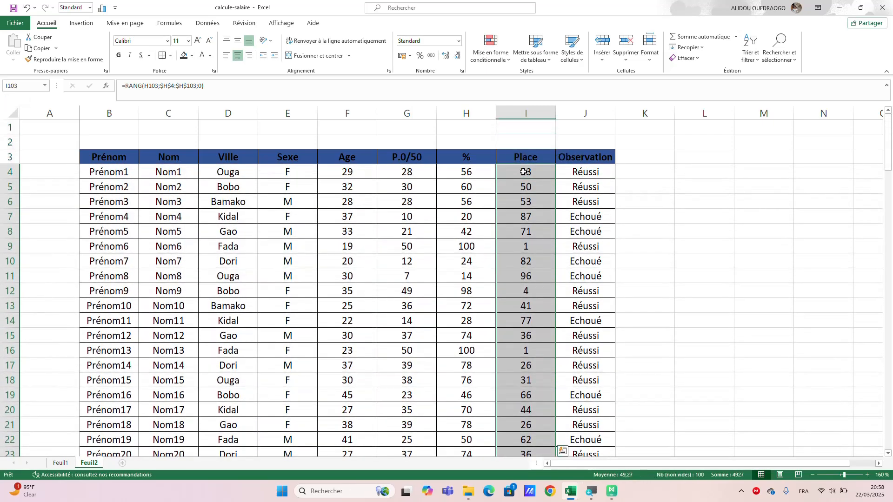
click(19, 86)
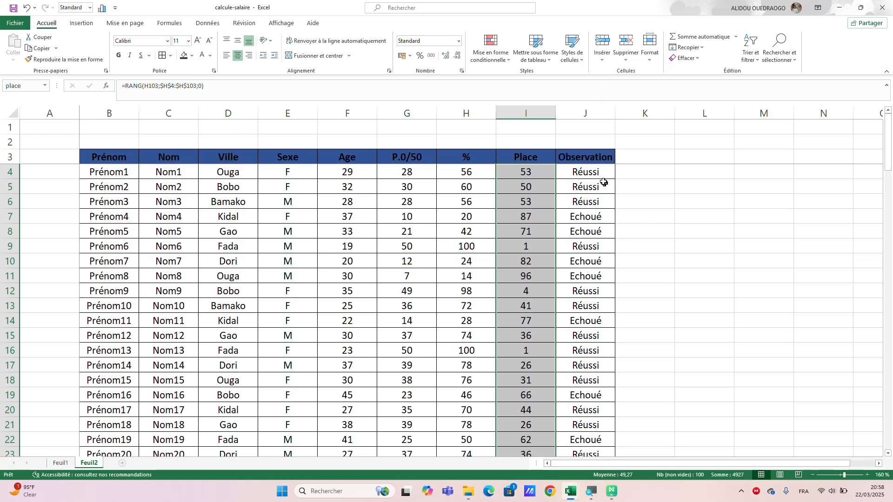
drag(594, 173, 581, 423)
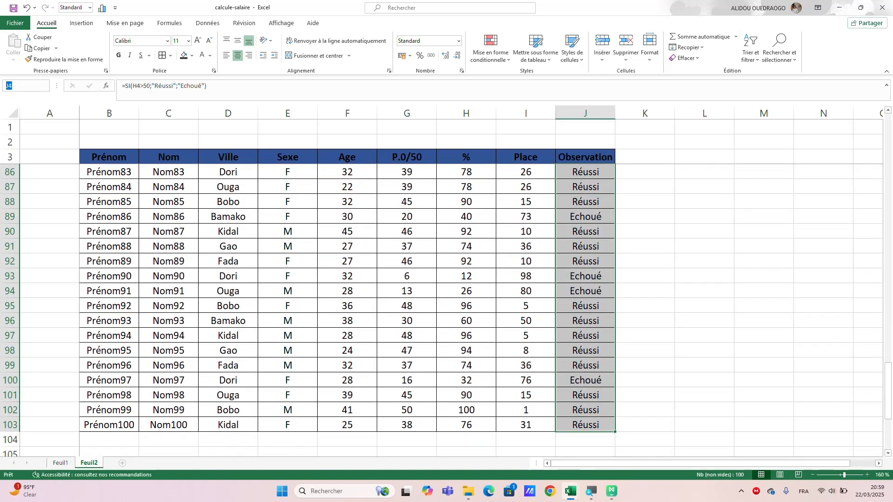
text(obsevation)
click(684, 218)
Count all learners in H107, beside "Nombre d'apprenants", with the formula =NBVAL(prenom).
scroll(504, 302, down, 3)
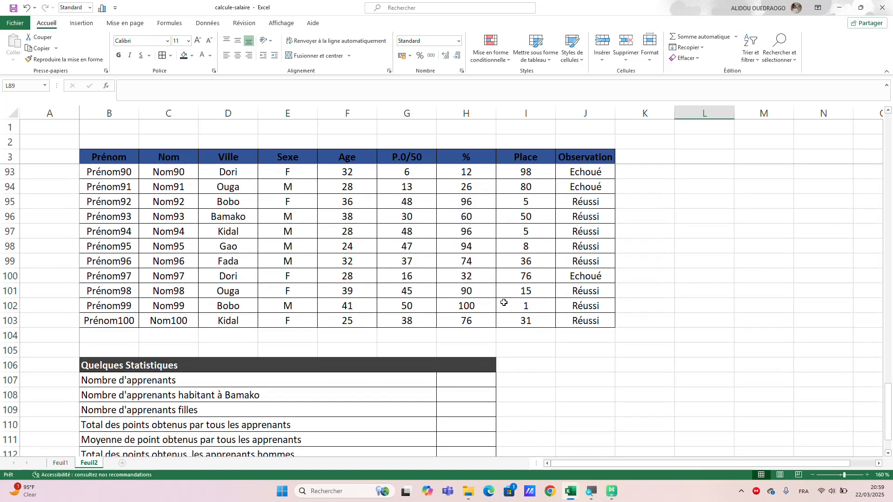
scroll(504, 302, down, 1)
click(458, 355)
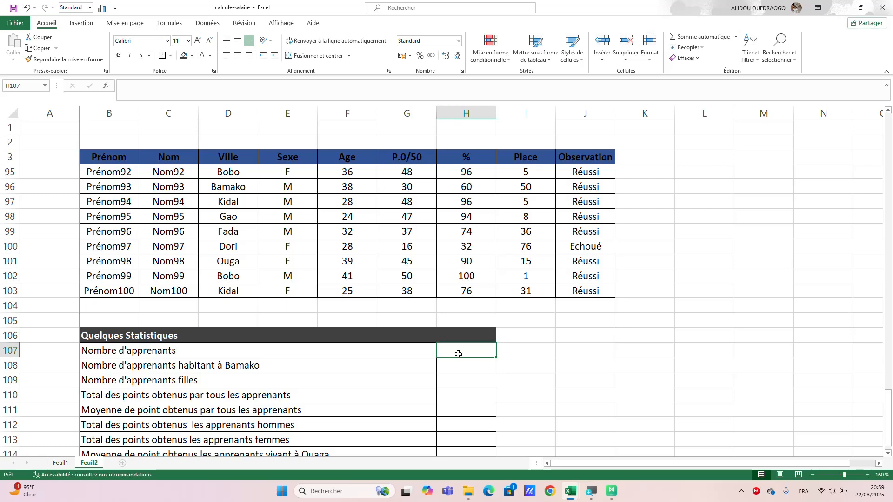
text(=)
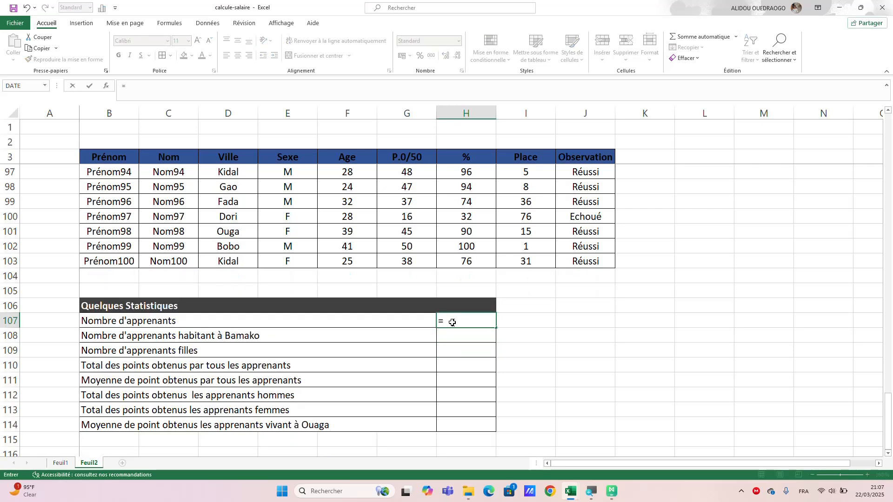
text(nbv)
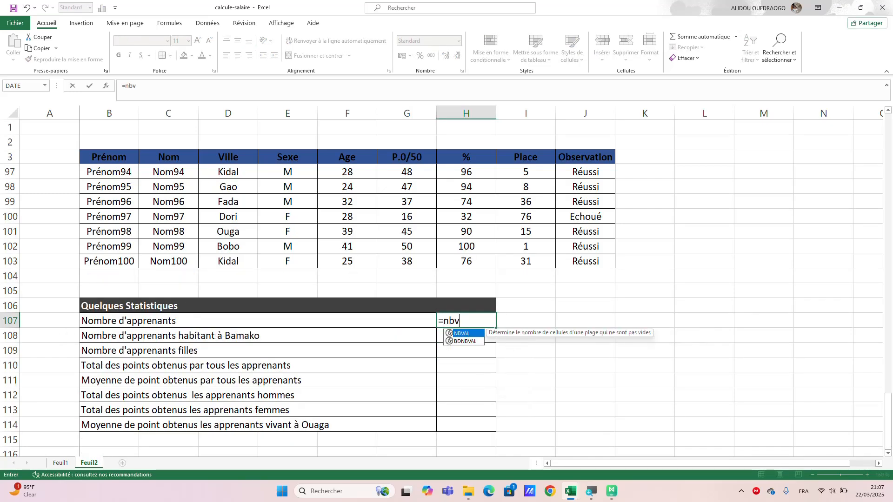
text(a)
double_click(461, 334)
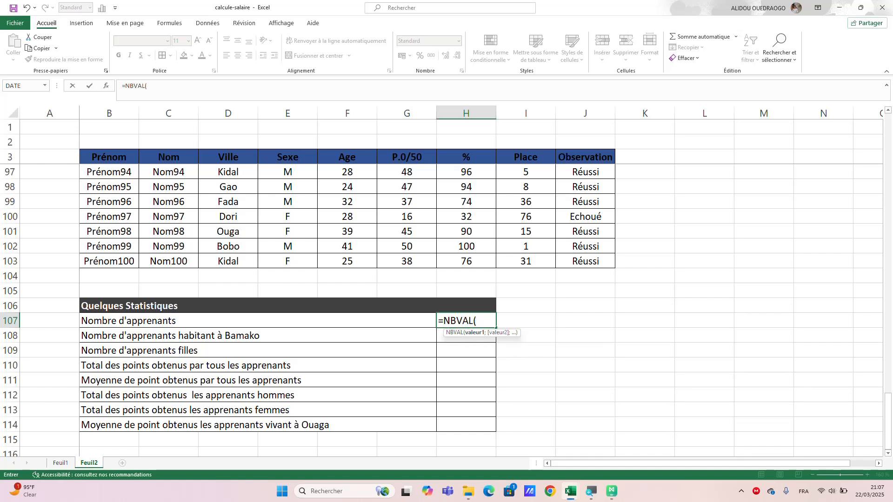
text(pre)
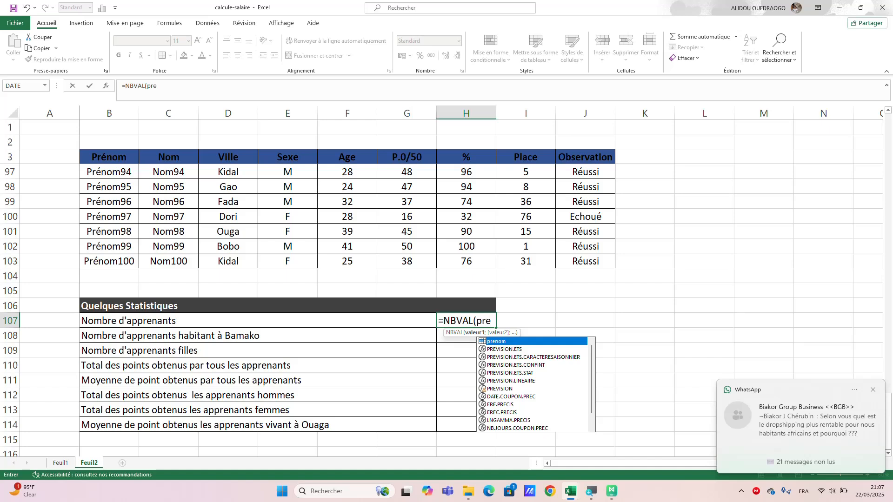
text(nom)
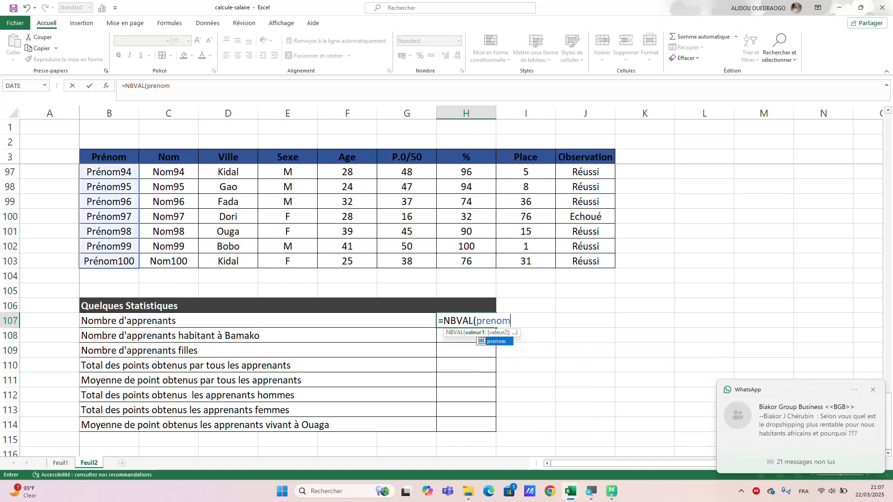
double_click(497, 342)
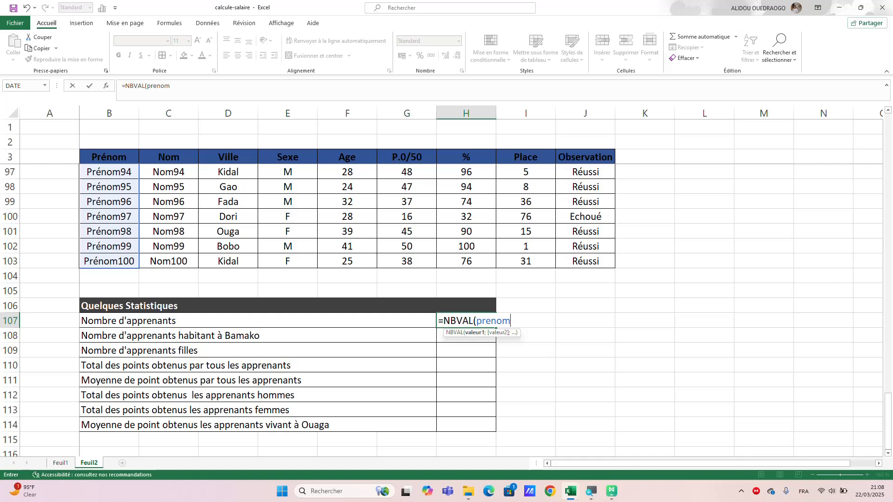
text())
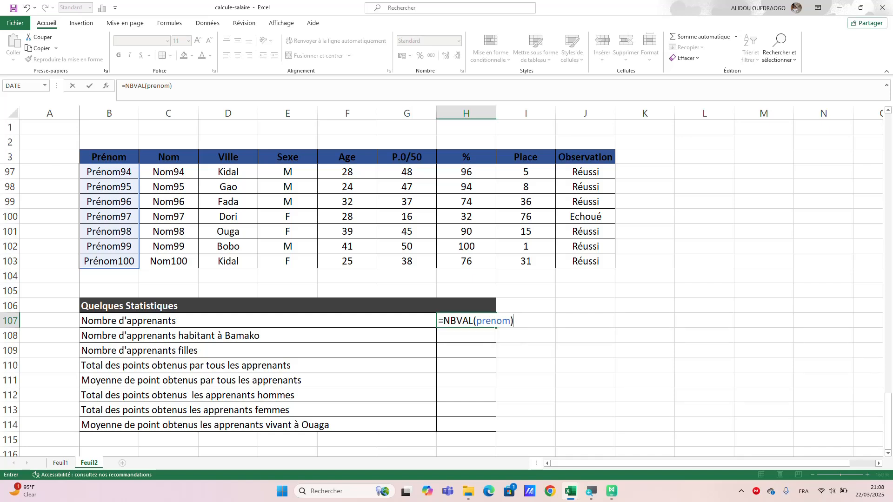
key(Return)
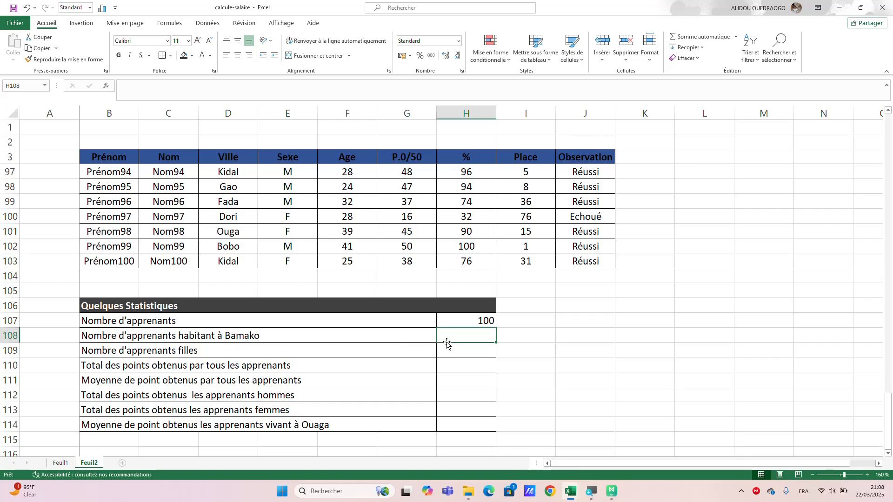
Count the learners living in Bamako in H108 with the formula =NB.SI(ville;"Bamako").
text(=)
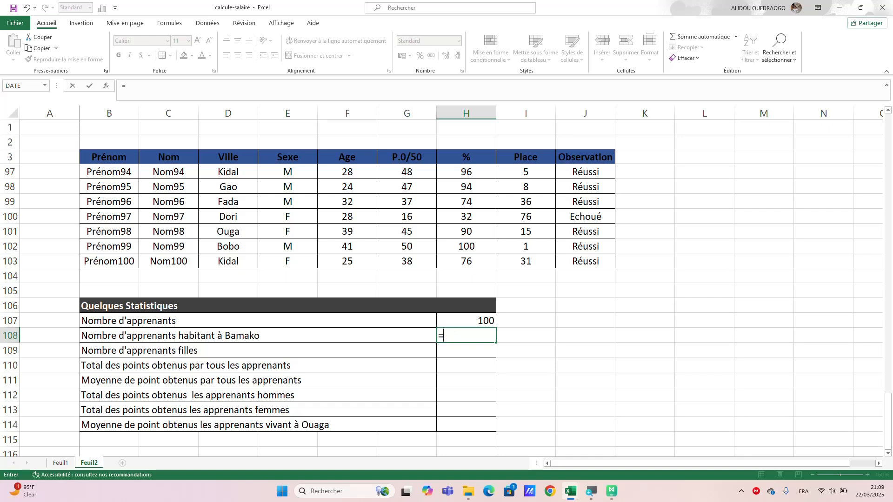
text(nvb)
key(BackSpace)
key(BackSpace)
text(b)
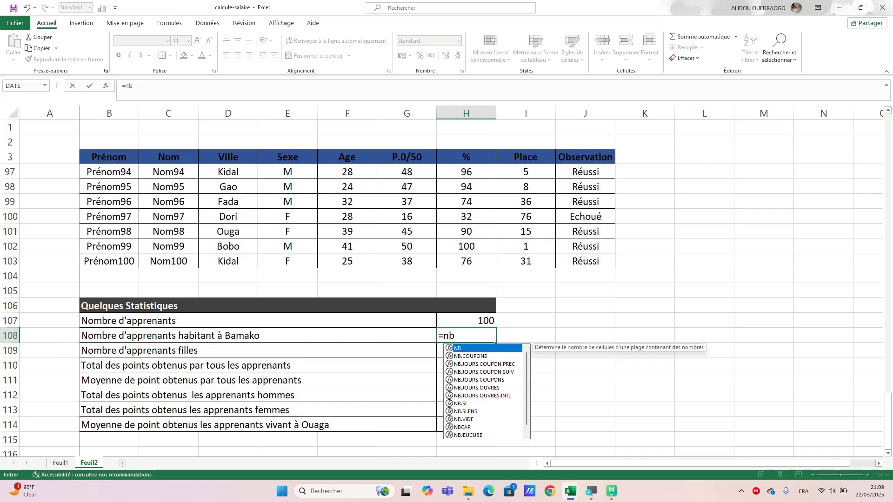
double_click(471, 404)
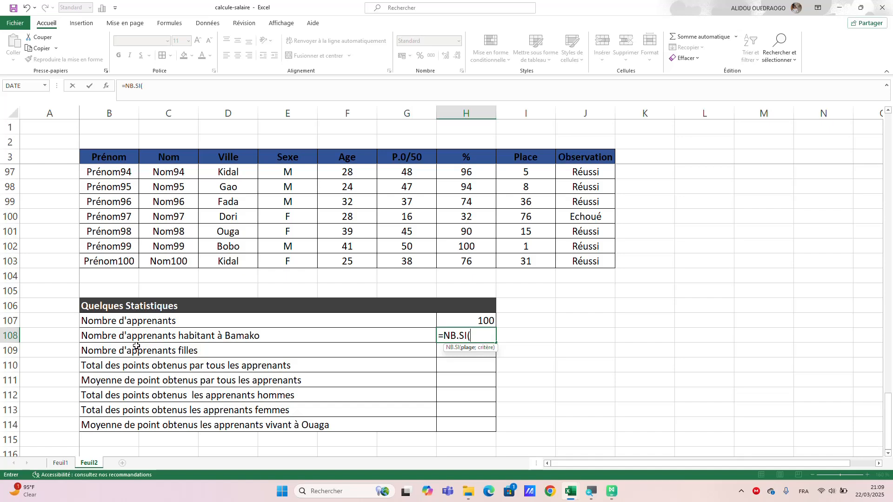
click(463, 340)
text(v)
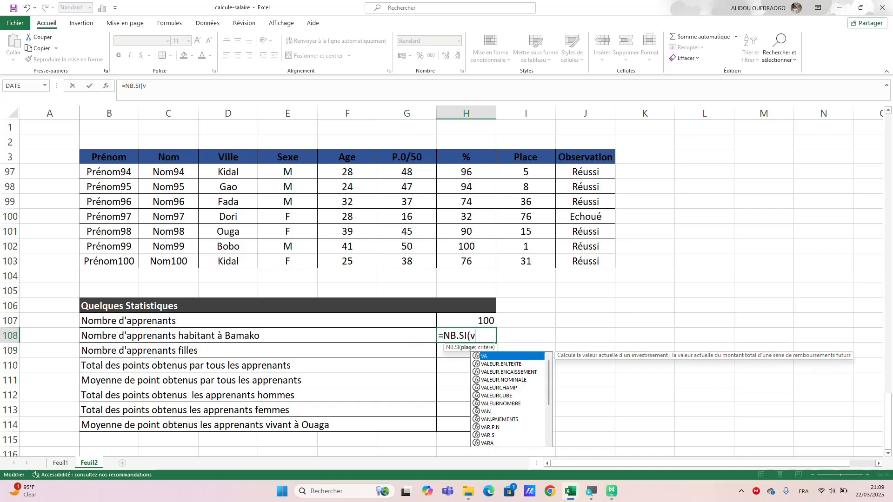
text(ille)
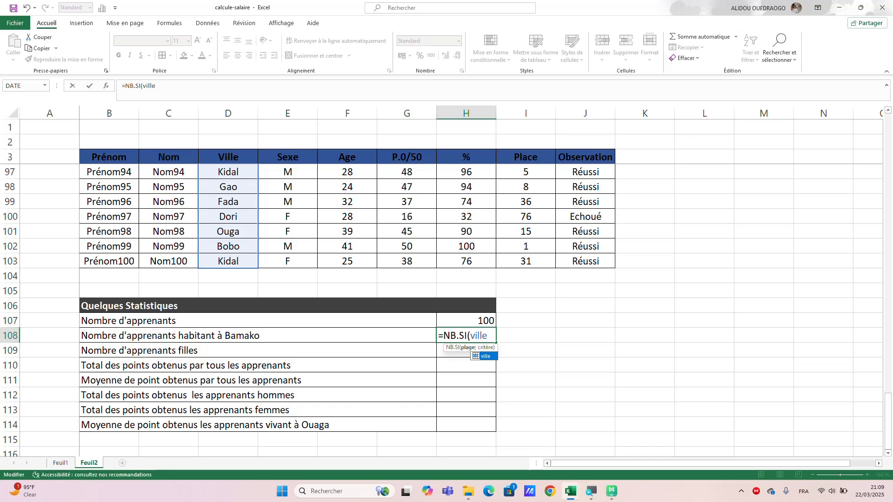
text(;)
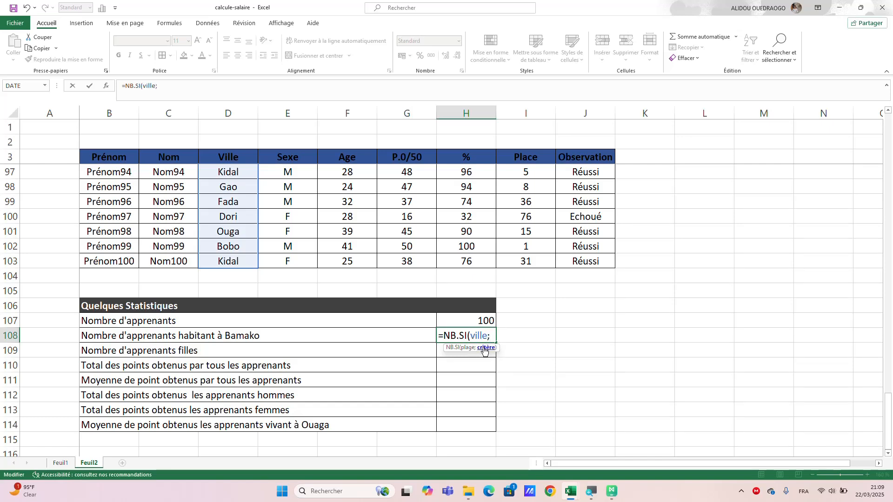
text(")
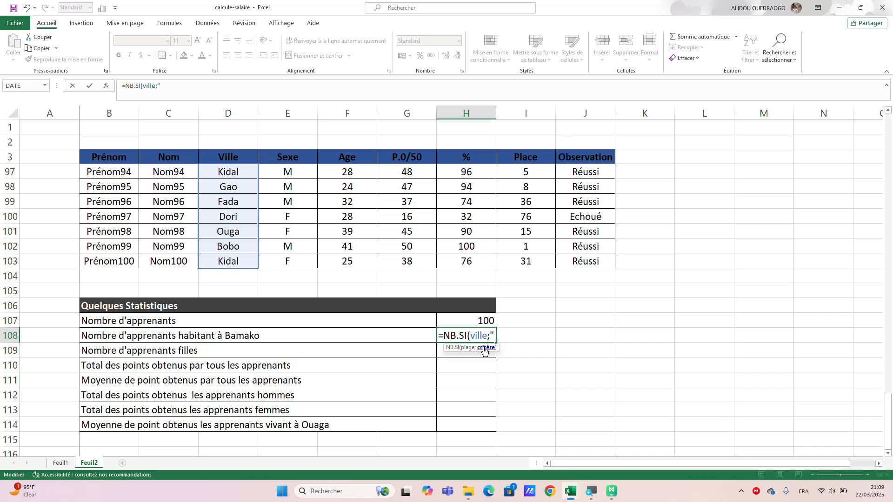
text(Bamaj)
key(BackSpace)
text(ko"))
key(Return)
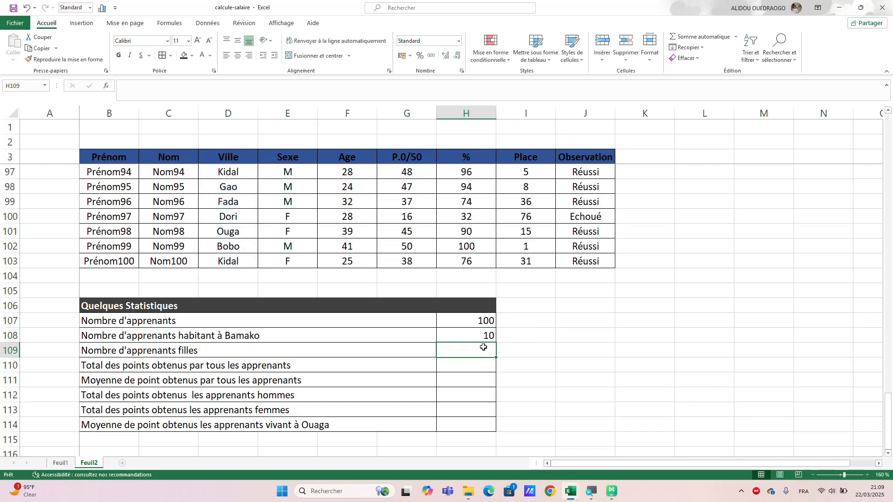
Count the female learners in H109, beside "Nombre d'apprenants filles", with the formula =NB.SI(sexe;"F").
text(=)
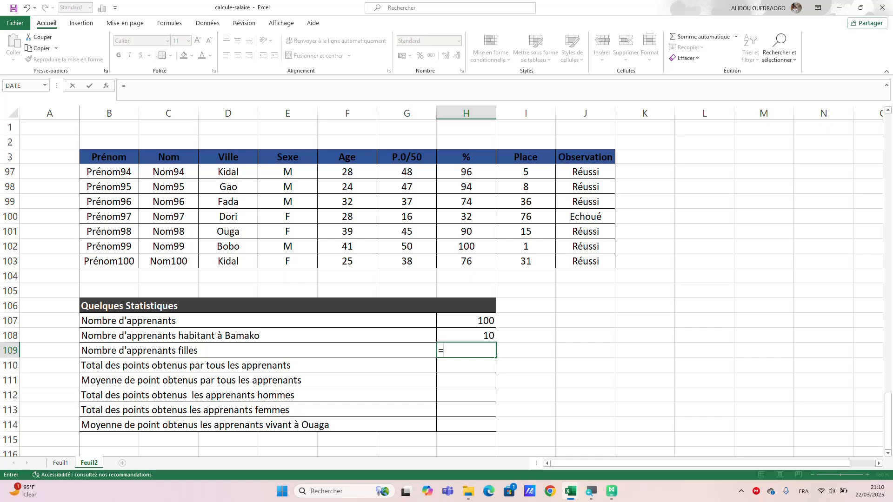
text(nb)
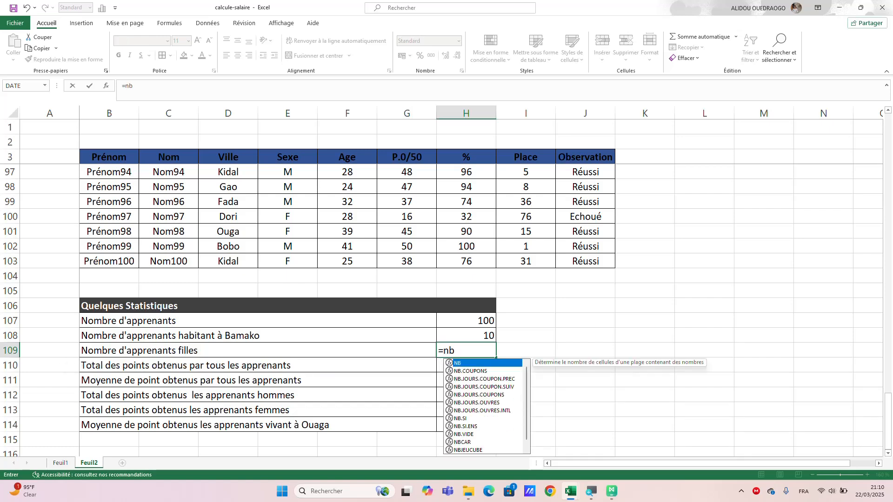
double_click(463, 418)
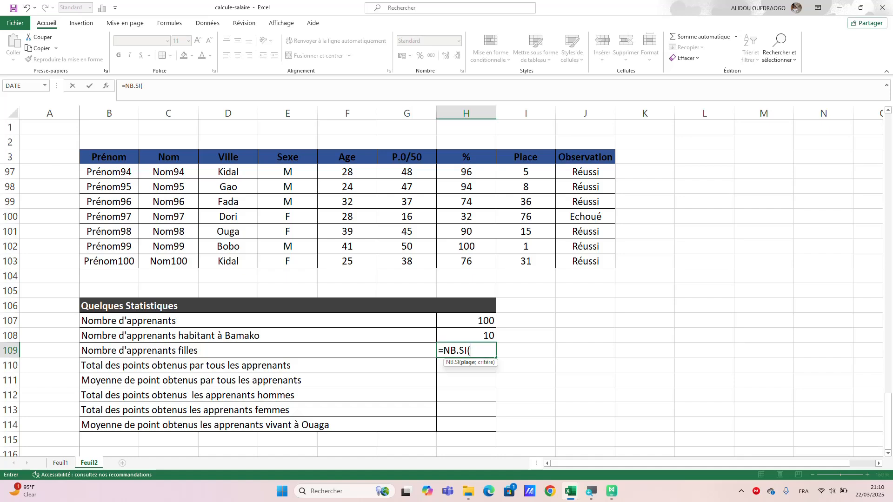
text(s)
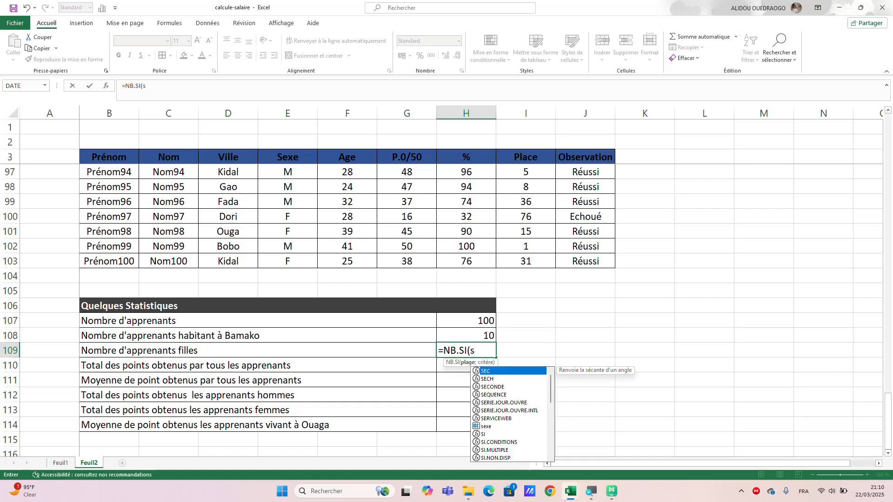
text(ex)
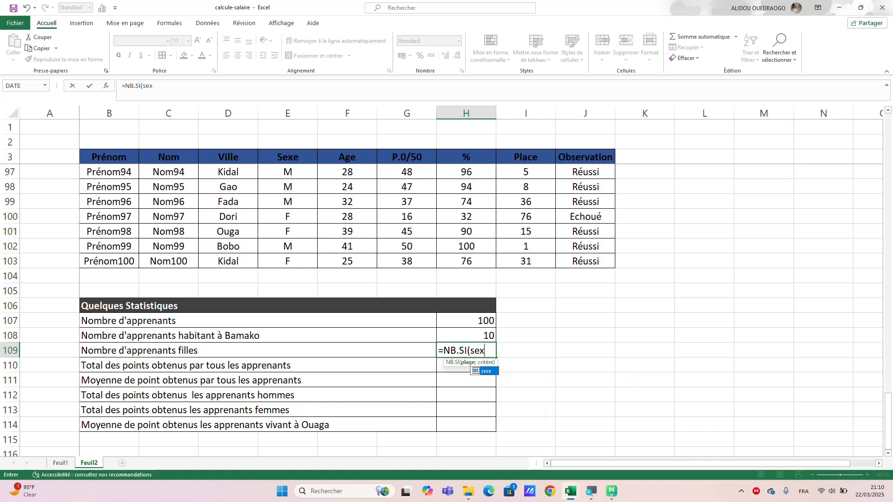
text(e)
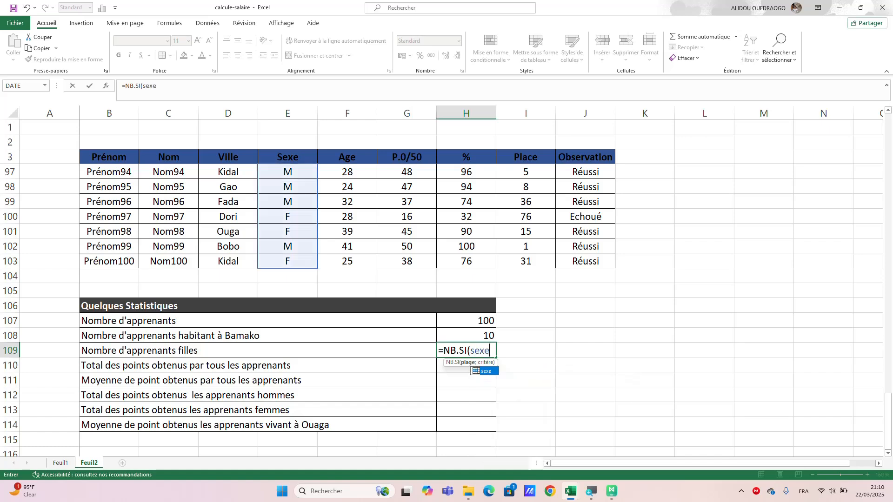
text(;)
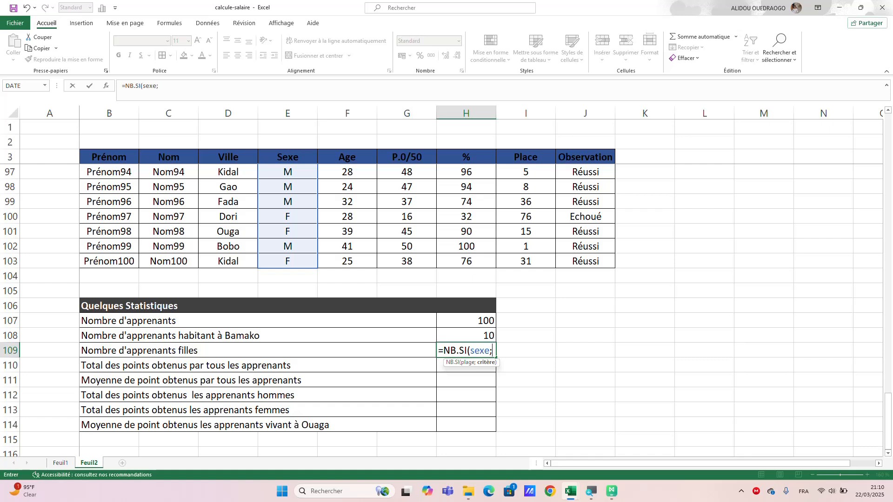
text("F"))
key(Return)
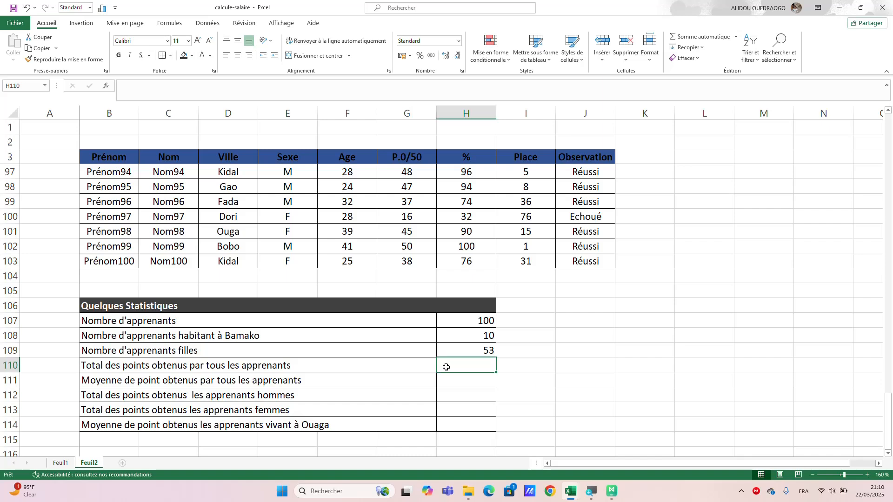
Total the points of all learners in H110 with the formula =SOMME(point).
text(=)
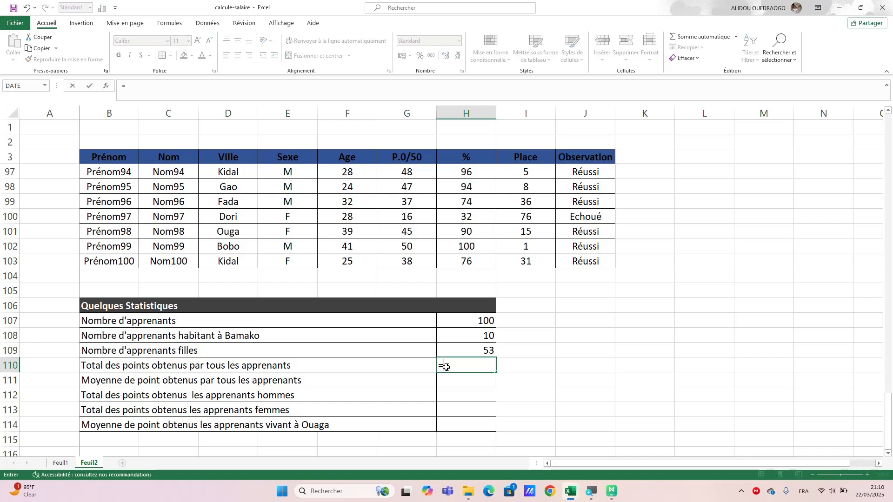
text(som)
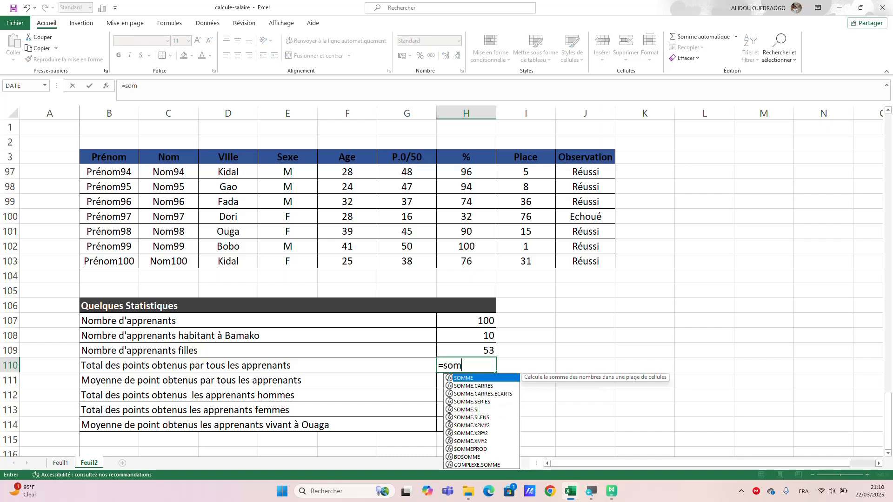
double_click(487, 378)
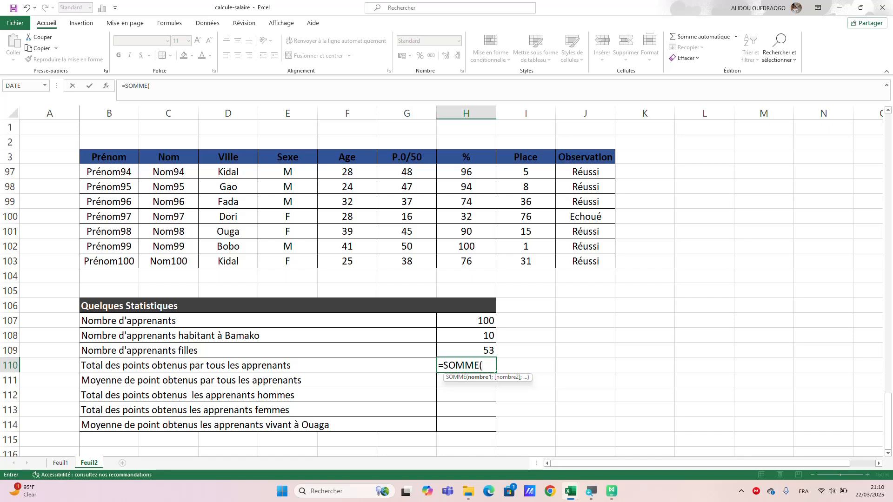
text(point)
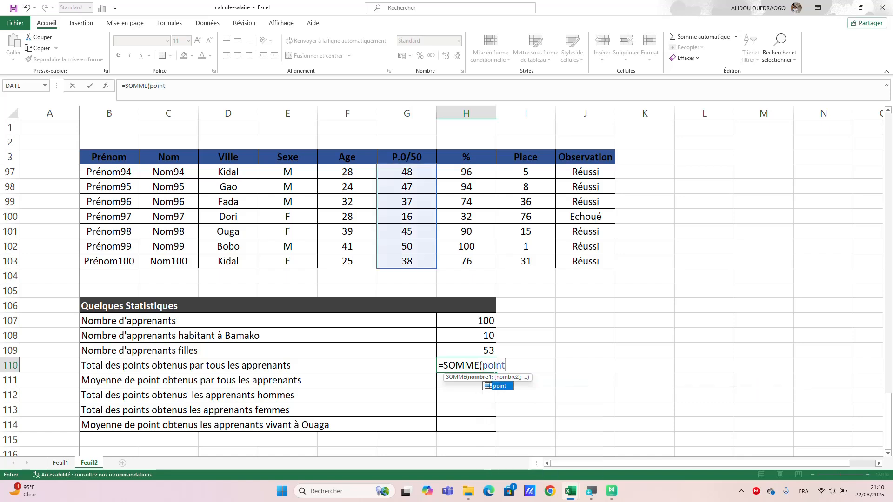
text())
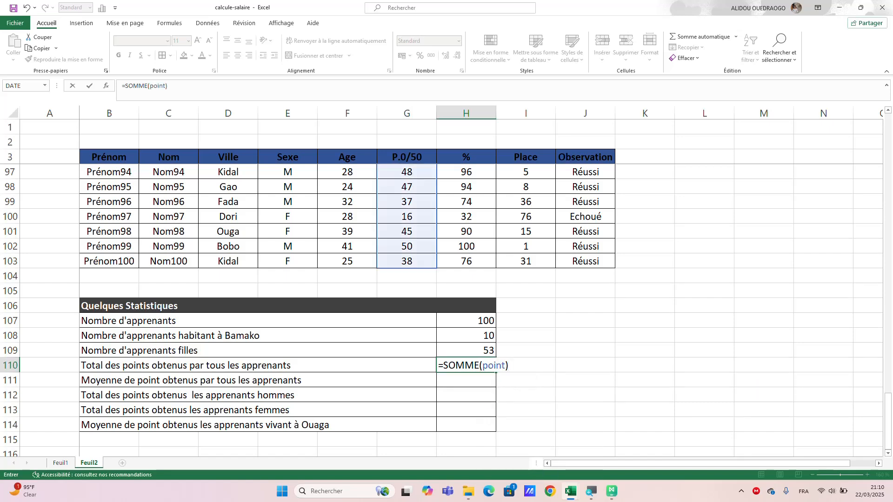
key(Return)
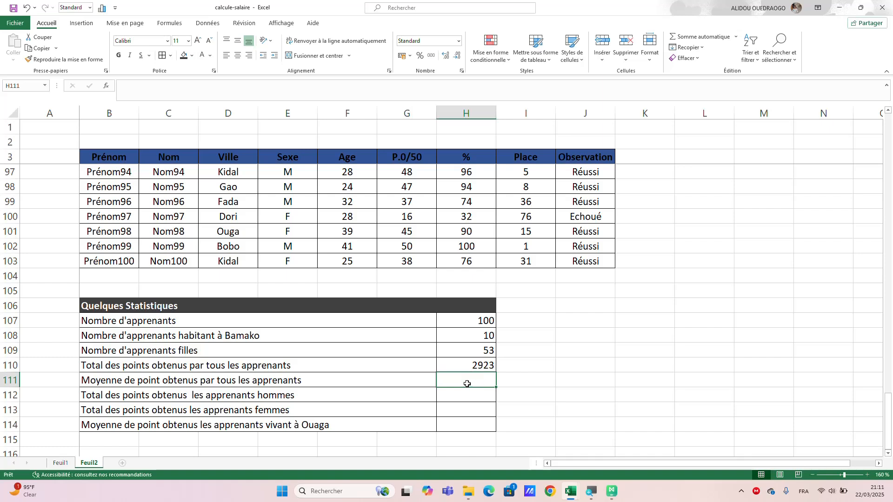
Average the points of all learners in H111 with the formula =MOYENNE(point).
text(=)
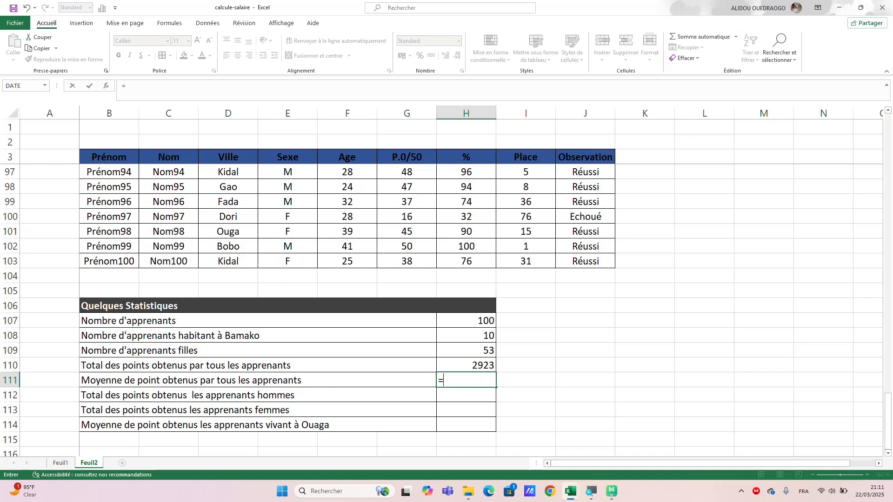
text(moyenn)
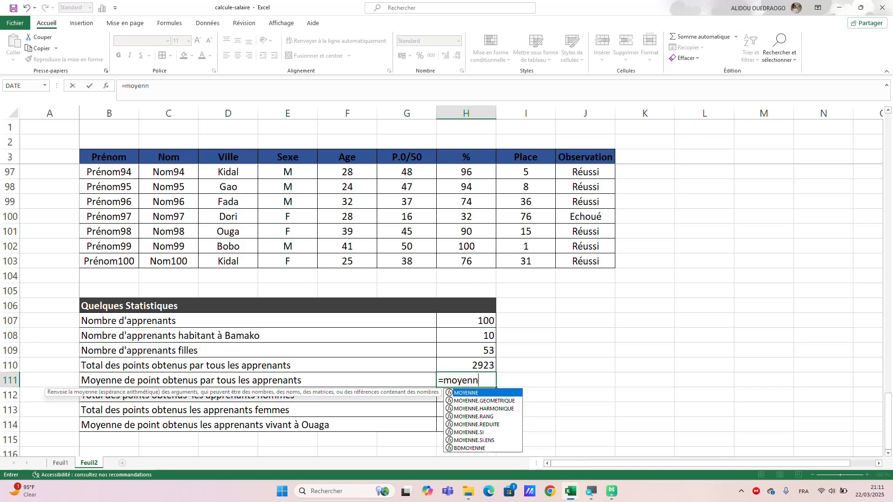
key(Tab)
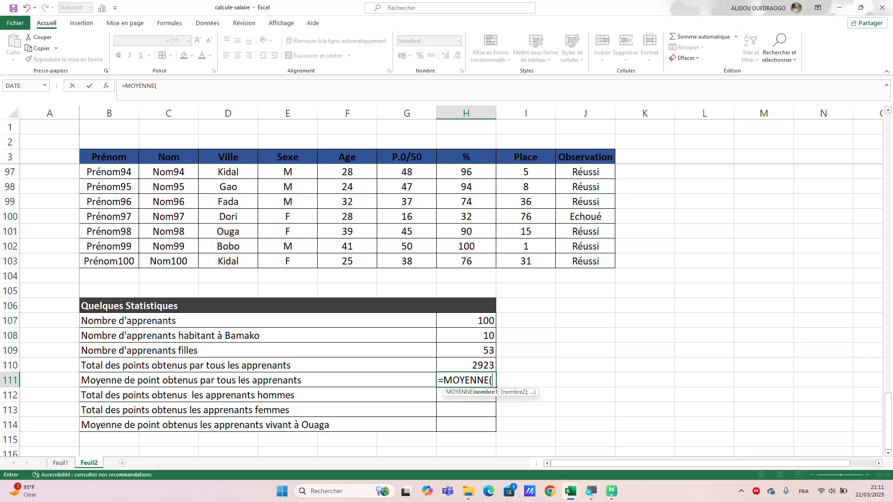
text(point)
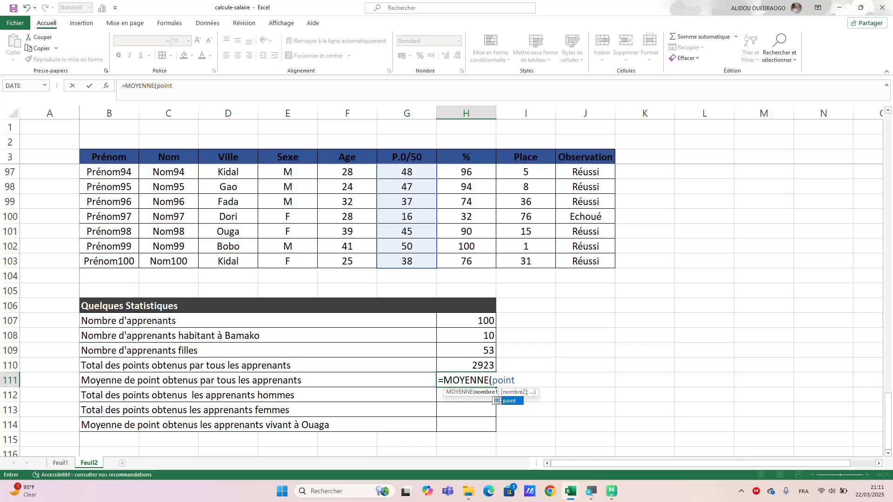
text())
key(Return)
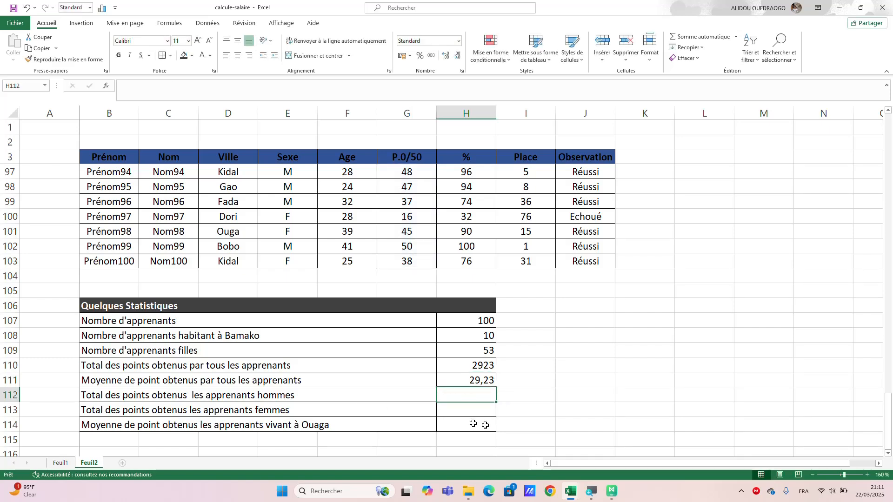
Start a SOMME.SI formula in H112, beside "Total des points obtenus les apprenants hommes".
text(=)
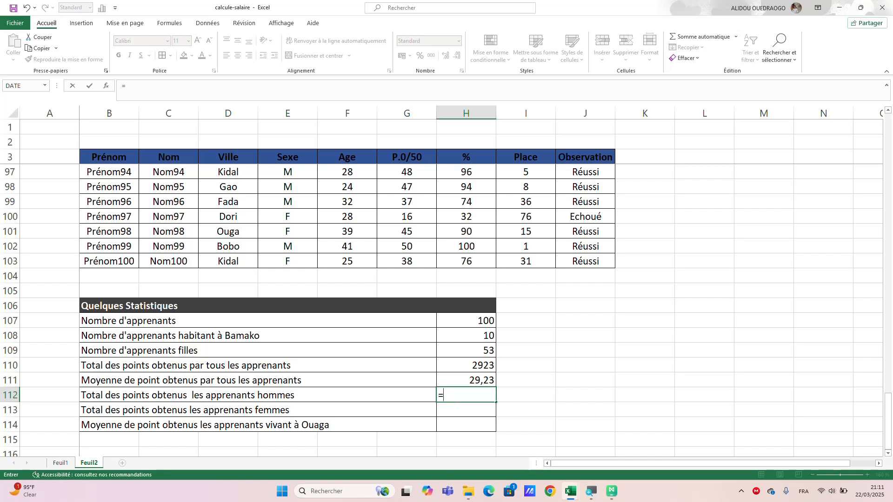
text(som)
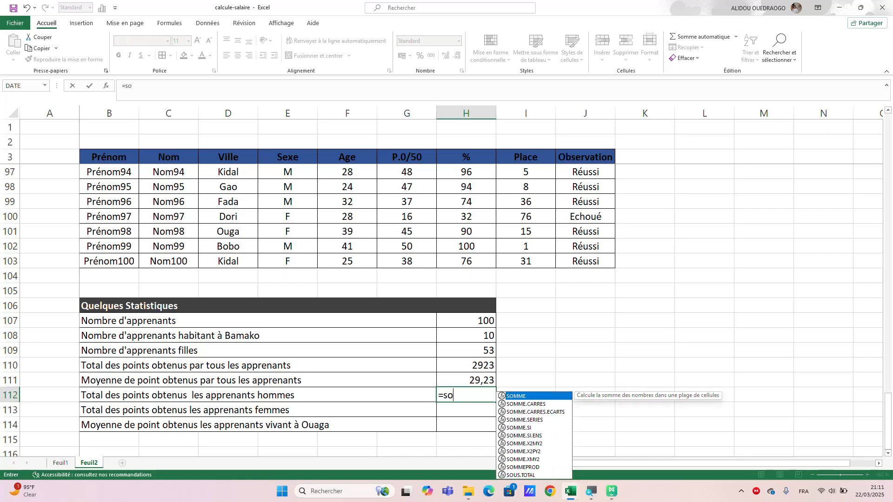
click(528, 420)
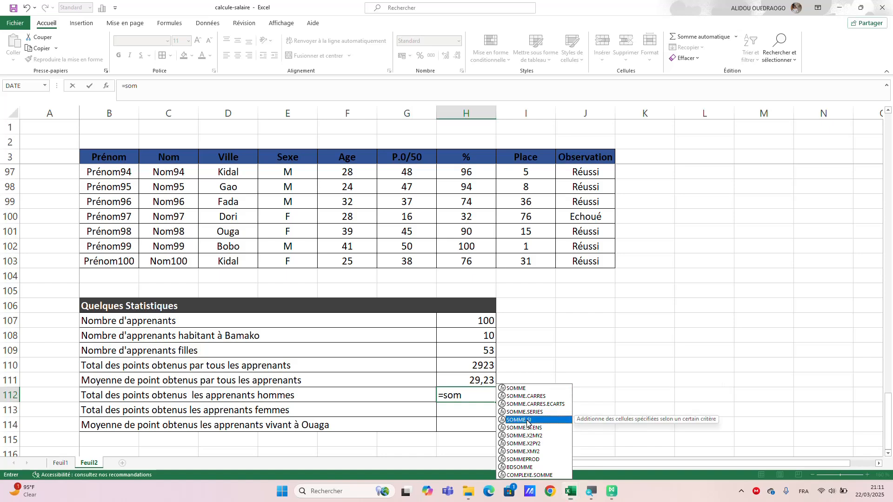
key(Tab)
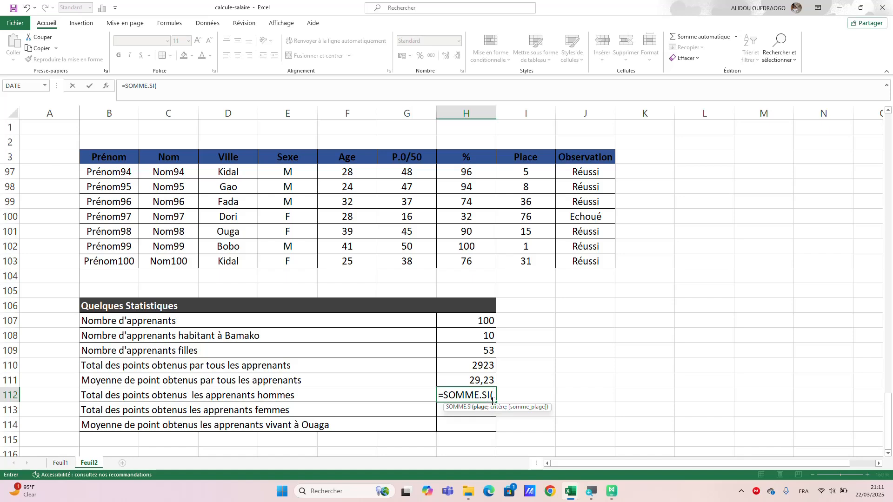
text(poin)
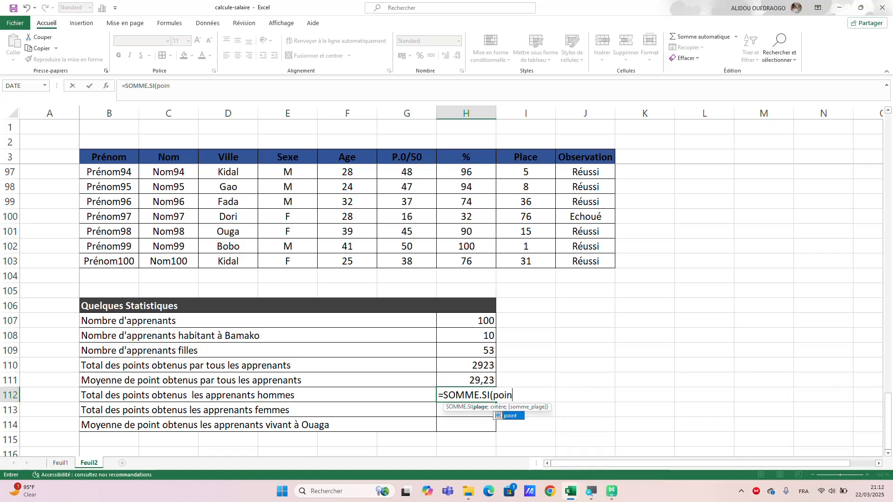
text(t)
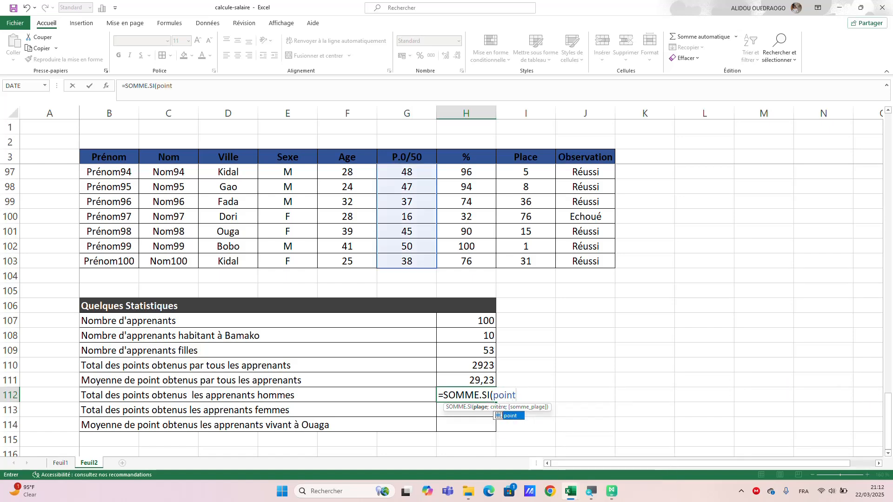
text(;)
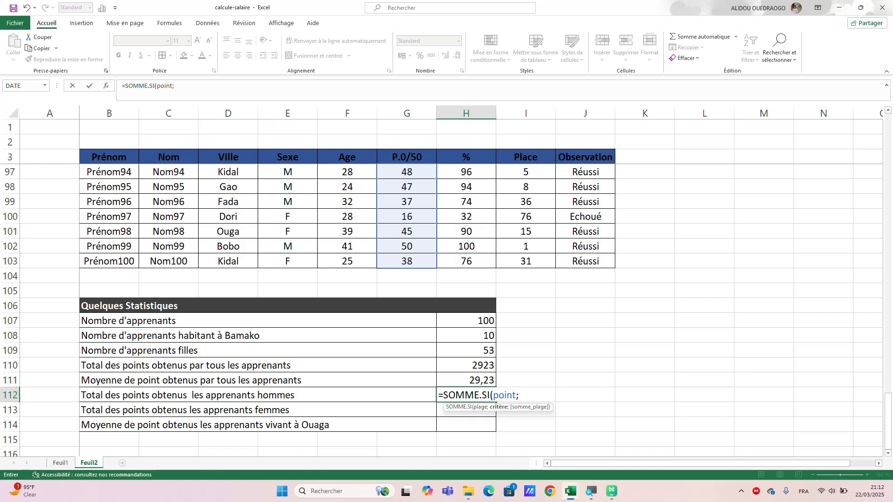
key(BackSpace)
key(BackSpace)
key(BackSpace)
key(BackSpace)
key(BackSpace)
key(BackSpace)
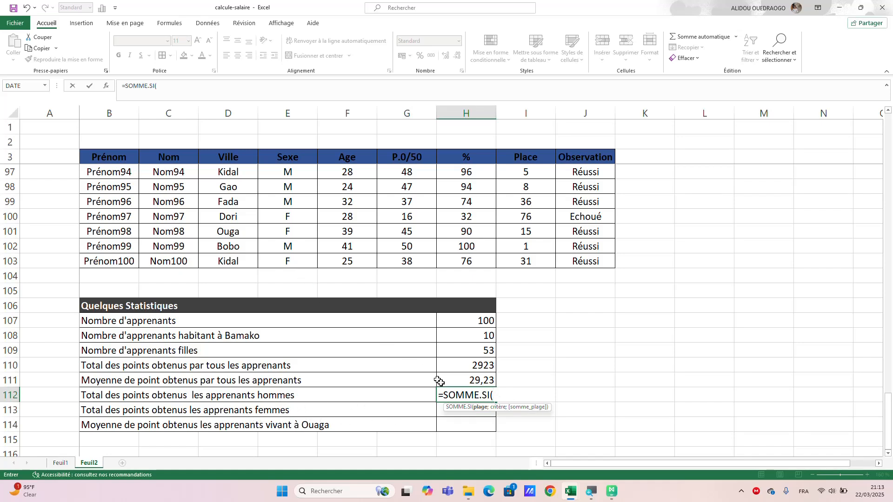
Complete the formula in H112 as =SOMME.SI(sexe;"M";point) to total the points of the male learners.
scroll(300, 268, down, 1)
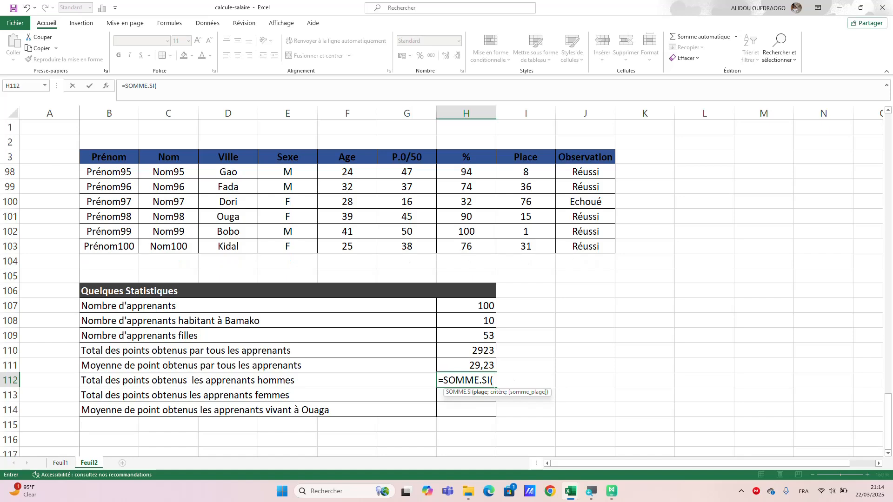
text(esxe)
key(BackSpace)
key(BackSpace)
key(BackSpace)
key(BackSpace)
text(s)
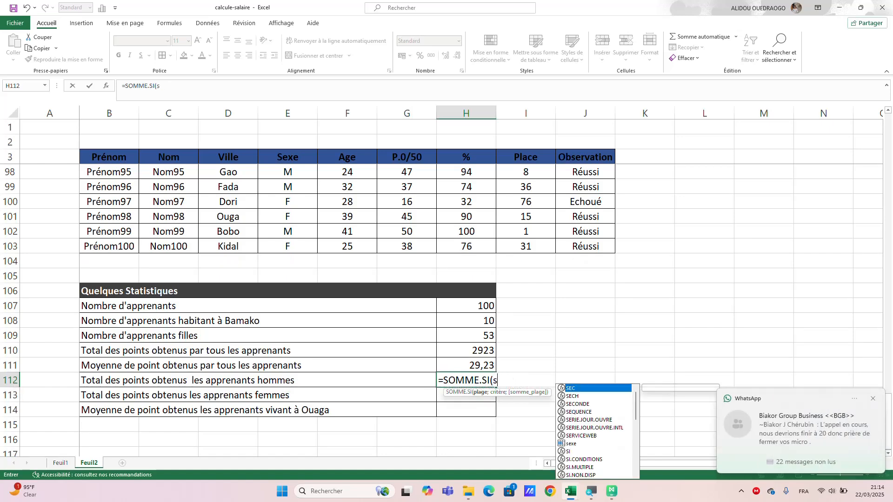
text(exe)
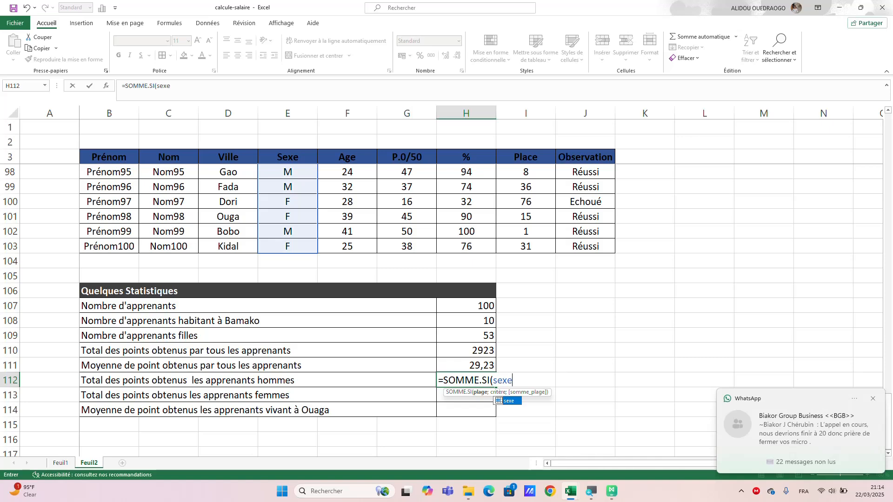
text(;)
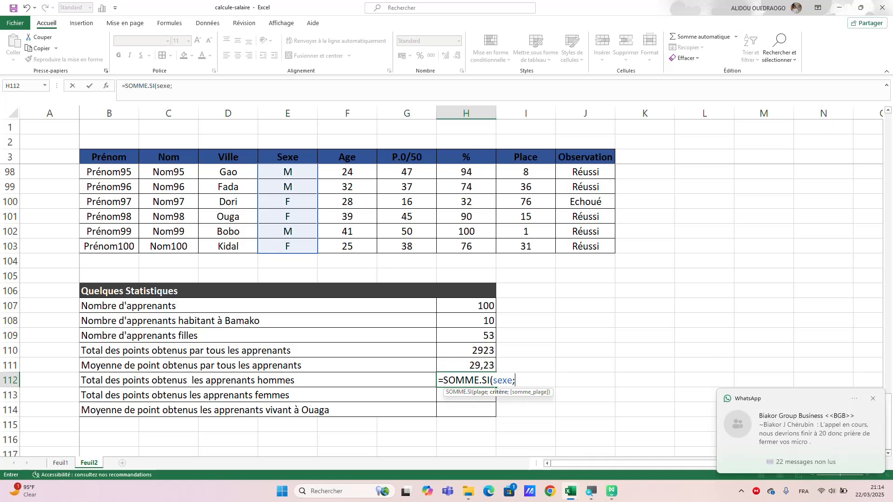
text(")
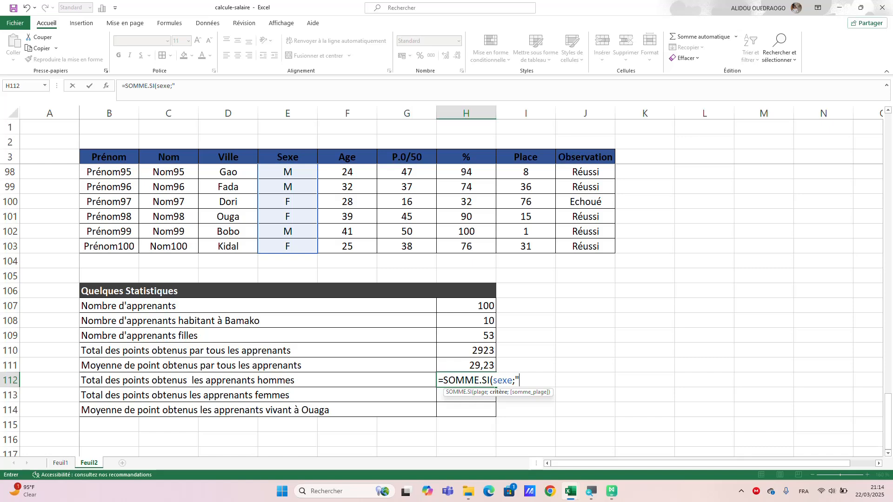
text(M)
key(BackSpace)
text(";point)
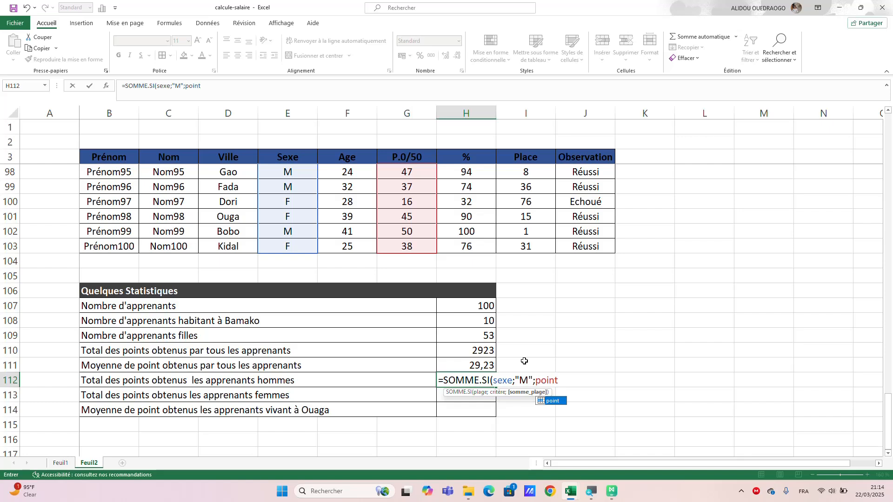
text())
key(Return)
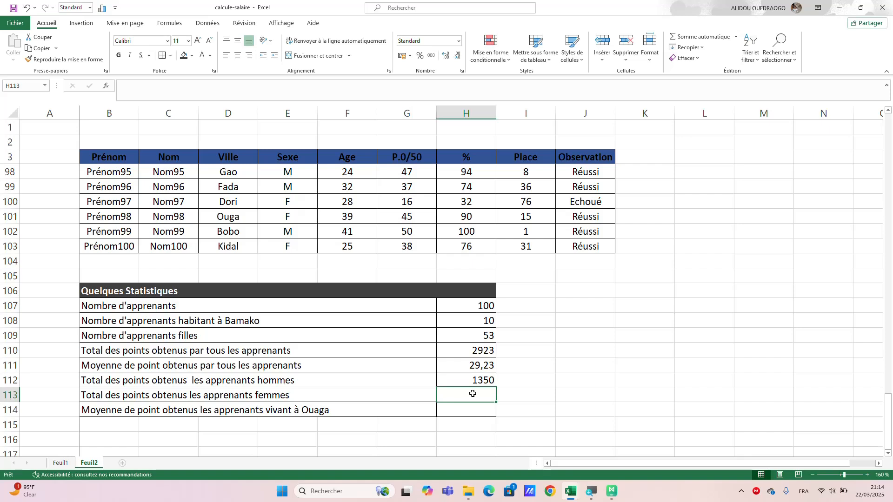
Total the points of the female learners in H113 with the formula =SOMME.SI(sexe;"F";point).
text(=)
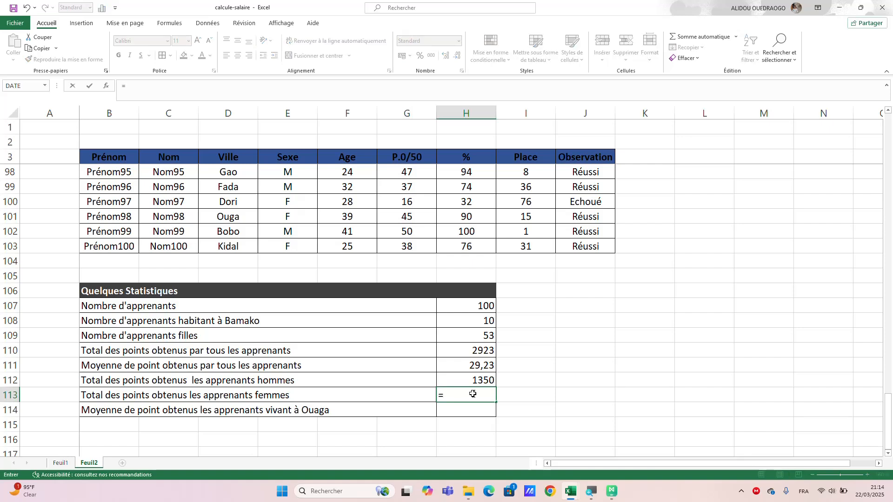
text(som)
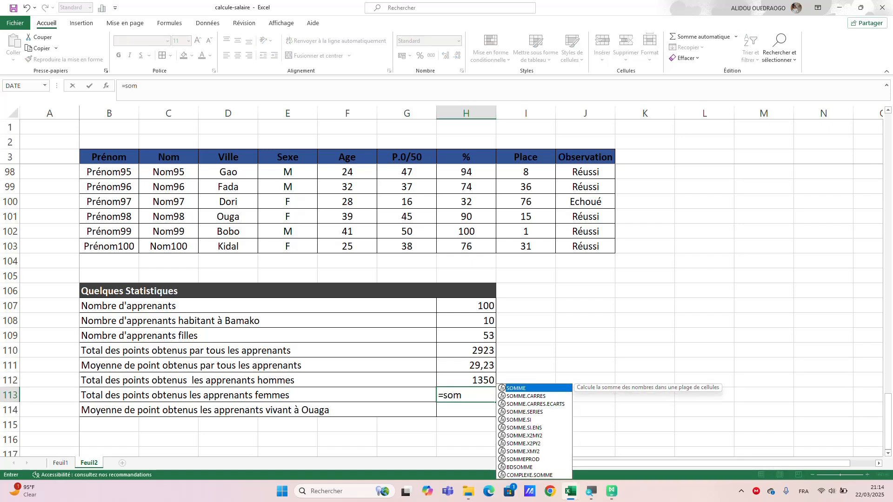
double_click(517, 420)
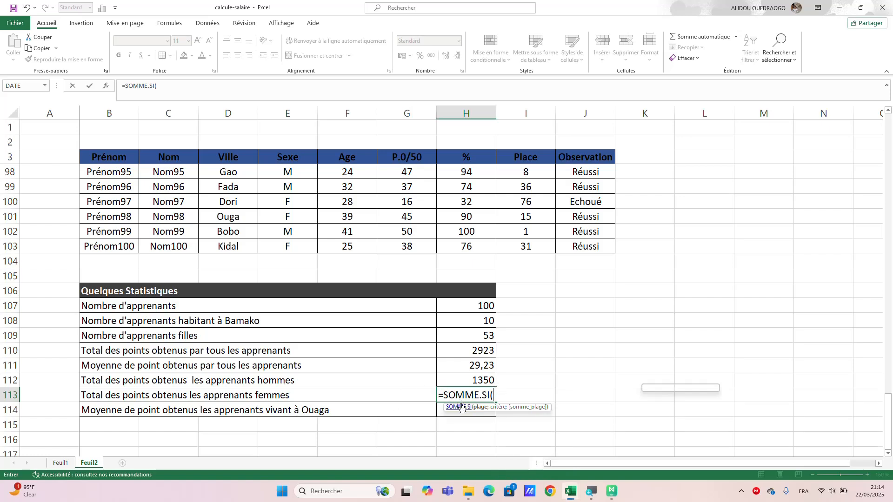
text(sexe)
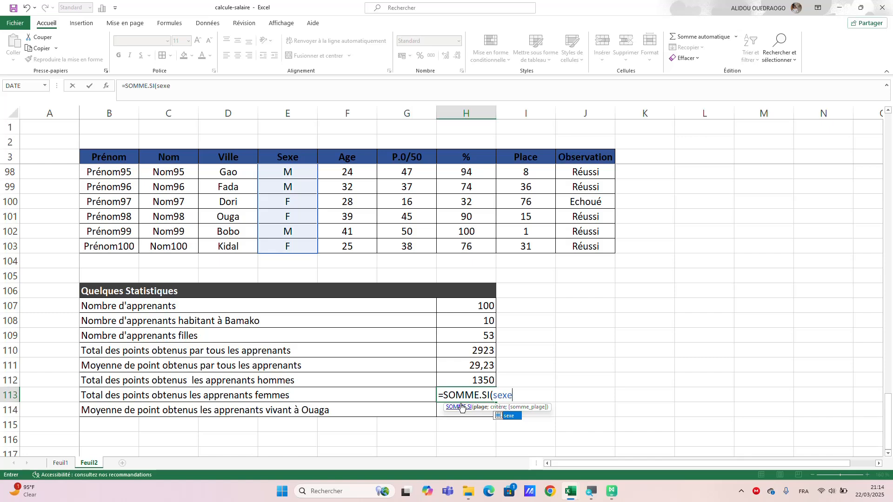
text(;)
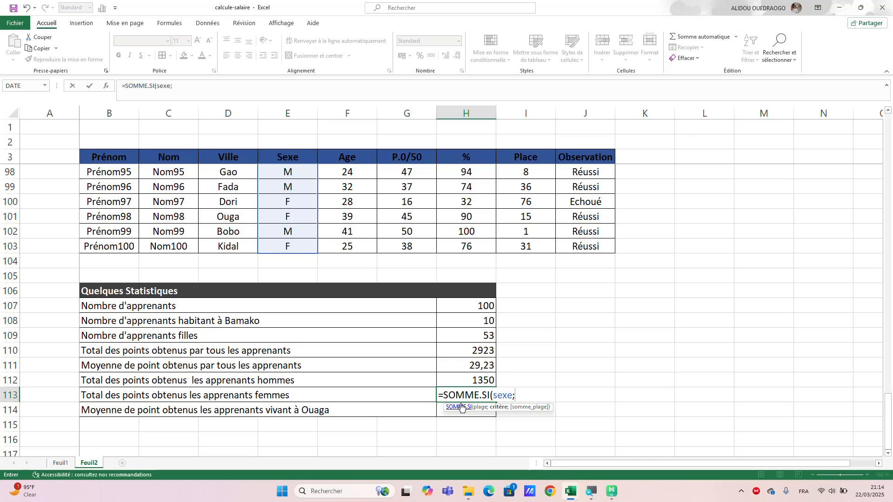
text("F";)
text(point)
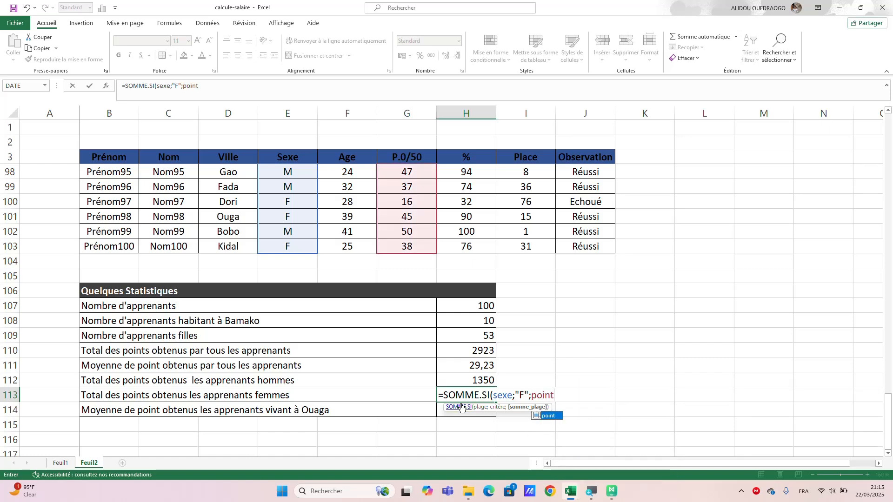
text())
key(Return)
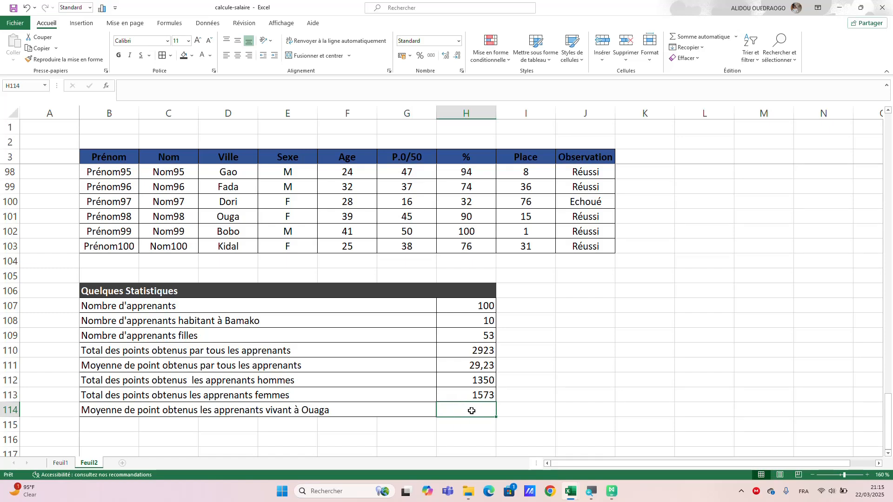
Average the points of the learners living in Ouaga in H114 with the formula =MOYENNE.SI(ville;"Ouga";point).
text(=)
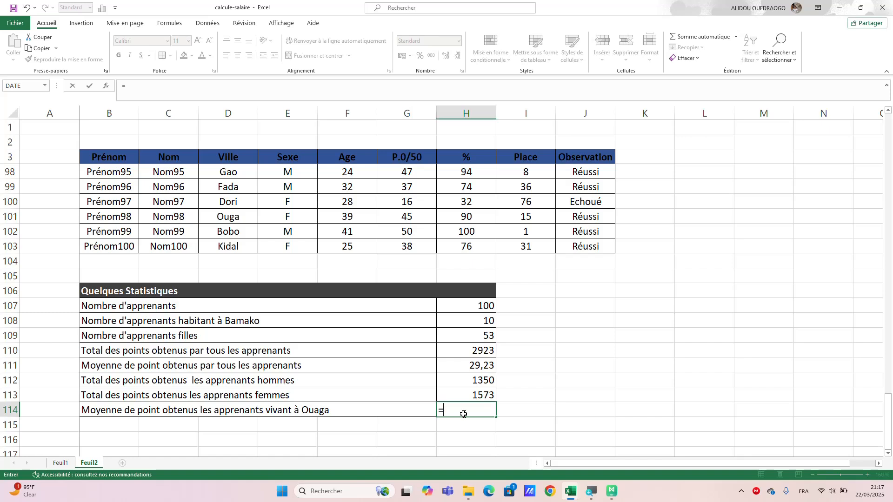
text(moyenn)
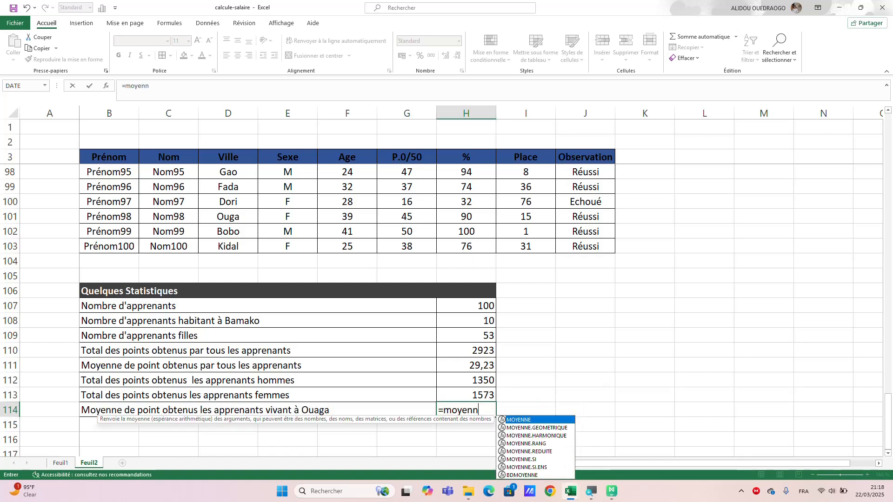
text(e,)
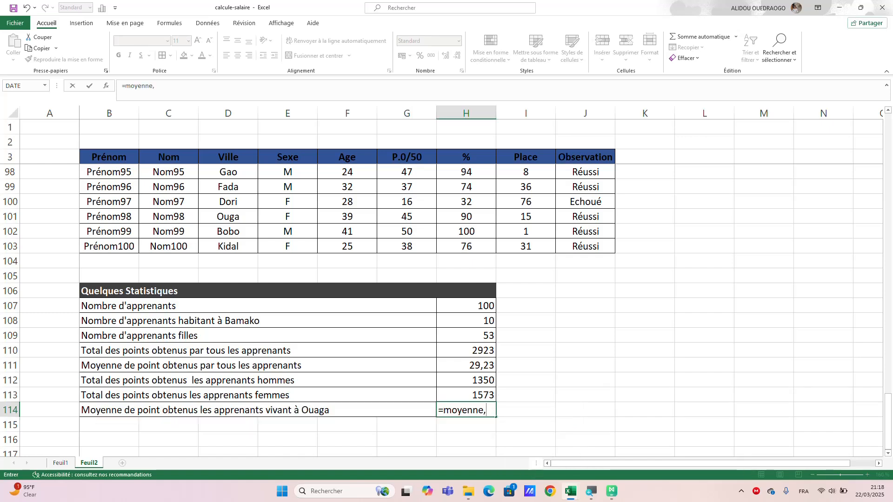
key(BackSpace)
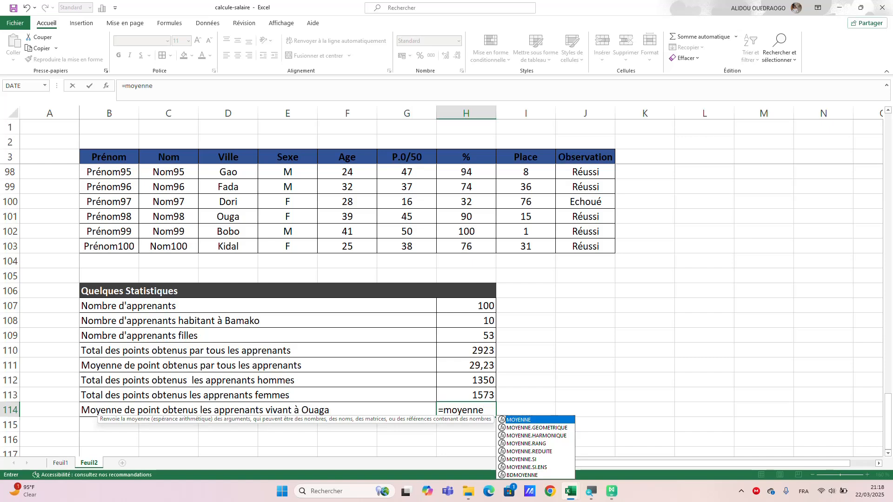
text(.)
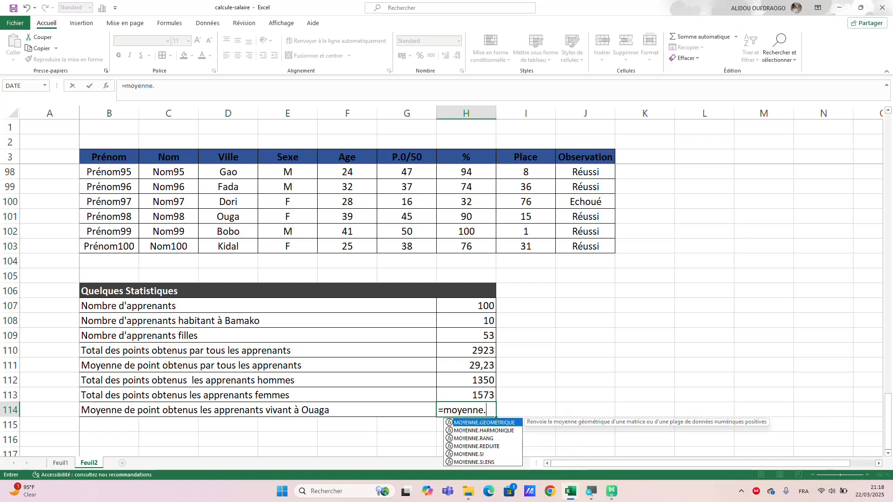
double_click(481, 455)
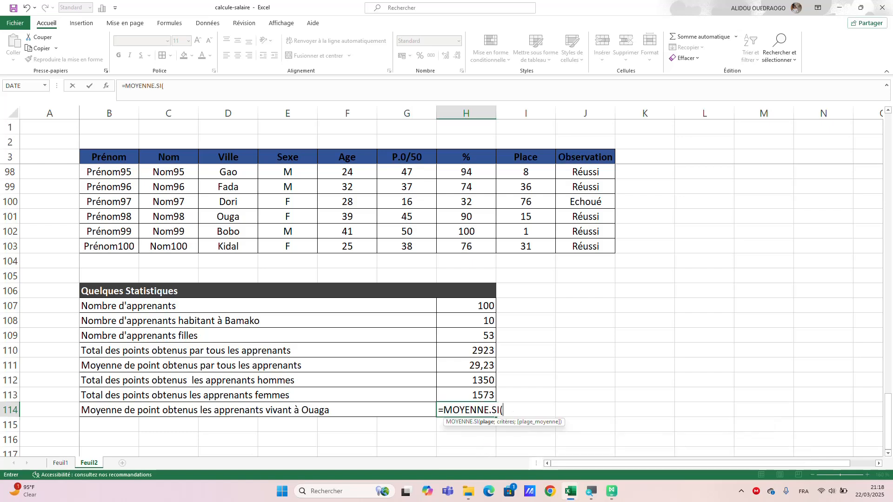
text(vill)
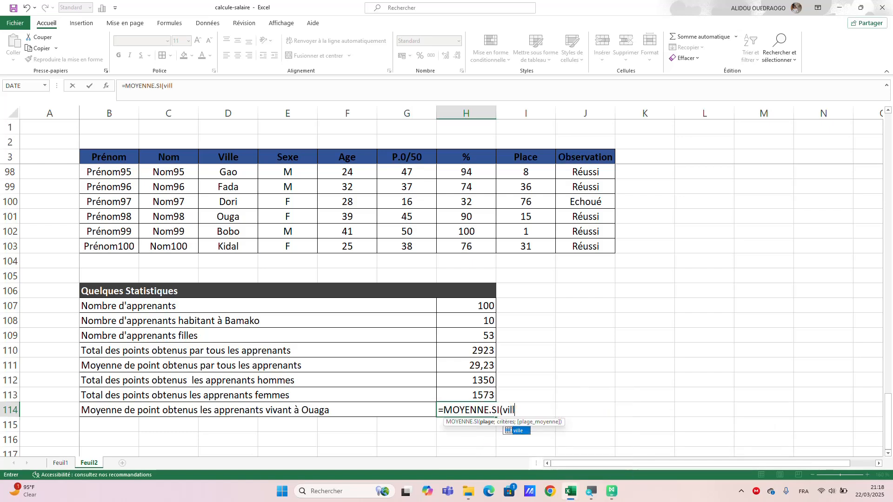
text(e;)
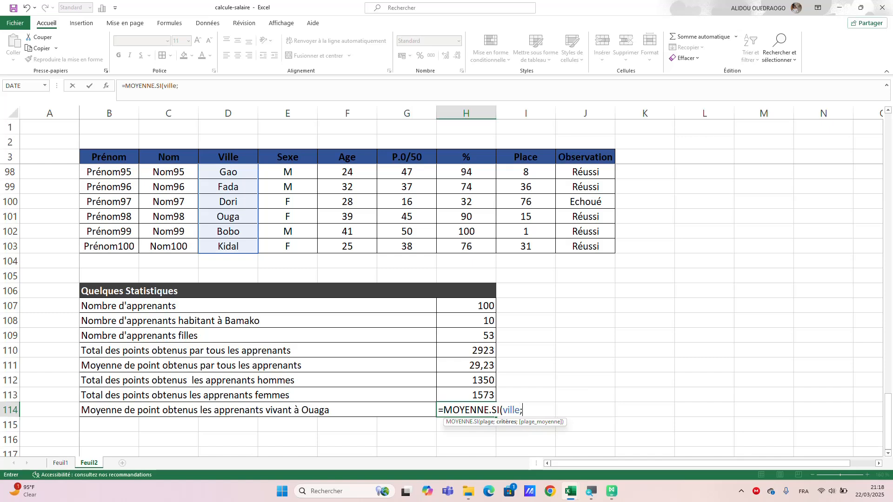
text(")
text(Ouga)
text(";)
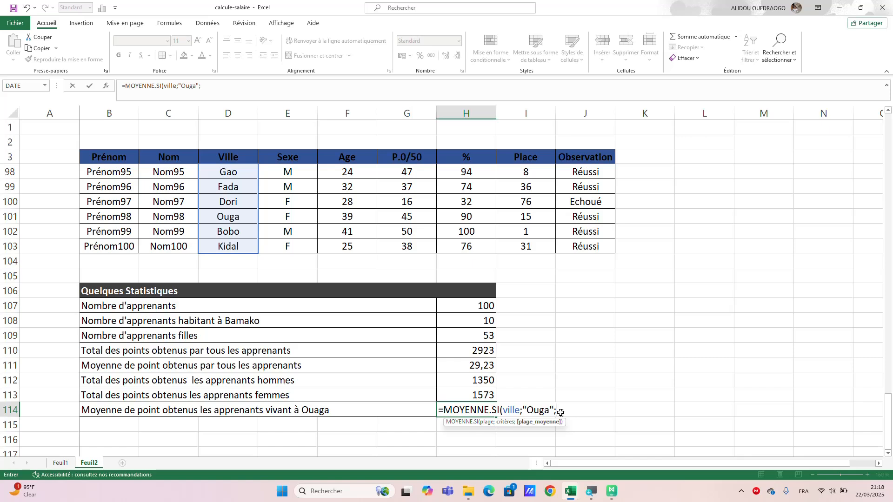
text(poi)
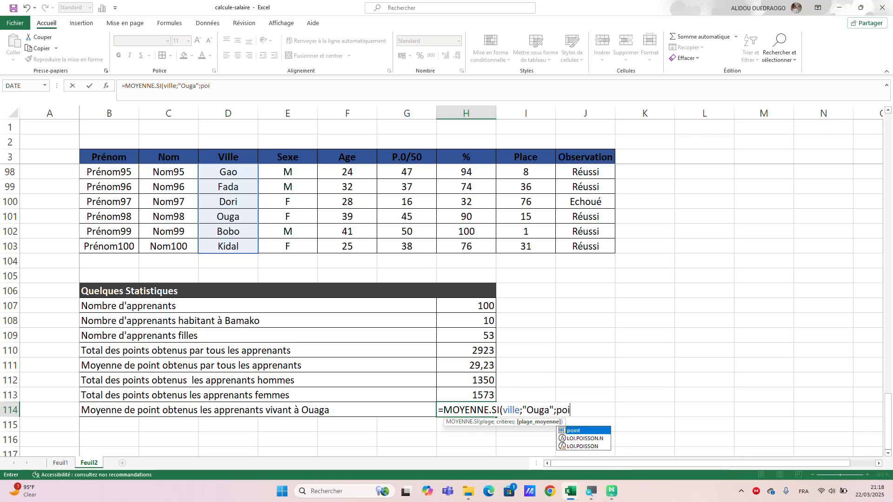
text(nt)
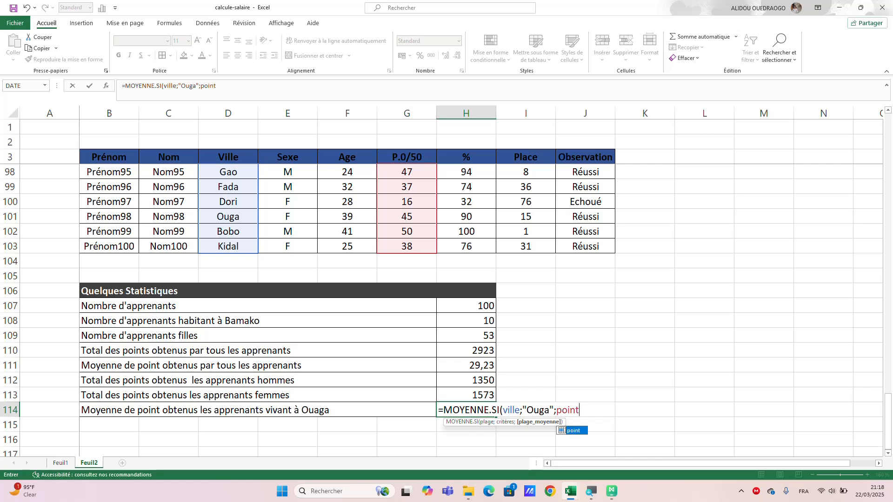
text())
key(Return)
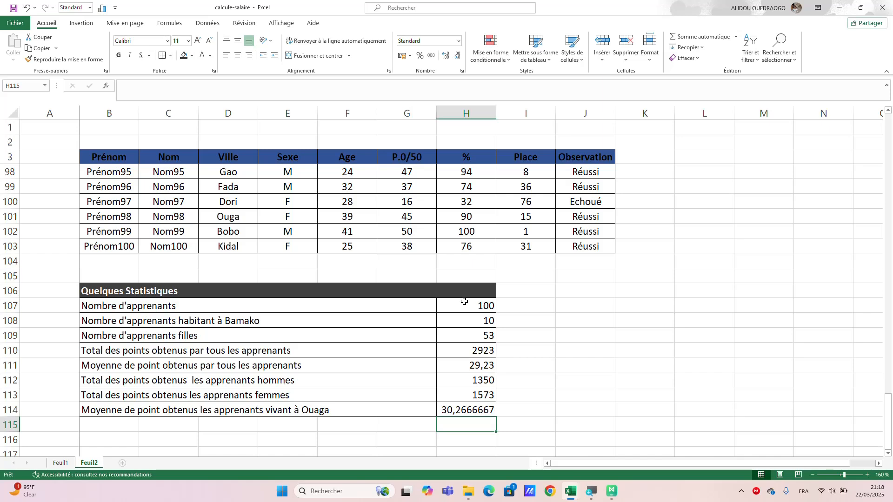
Center the statistics results in H107:H114 horizontally.
drag(464, 301, 474, 411)
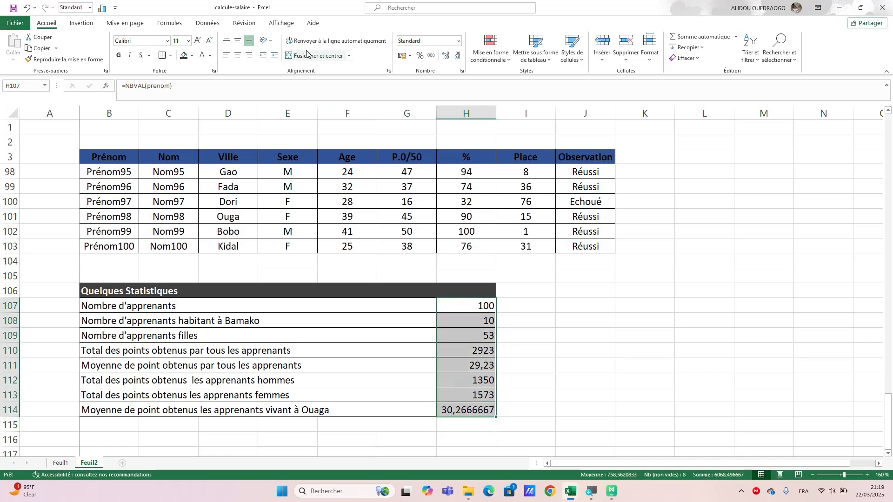
click(237, 55)
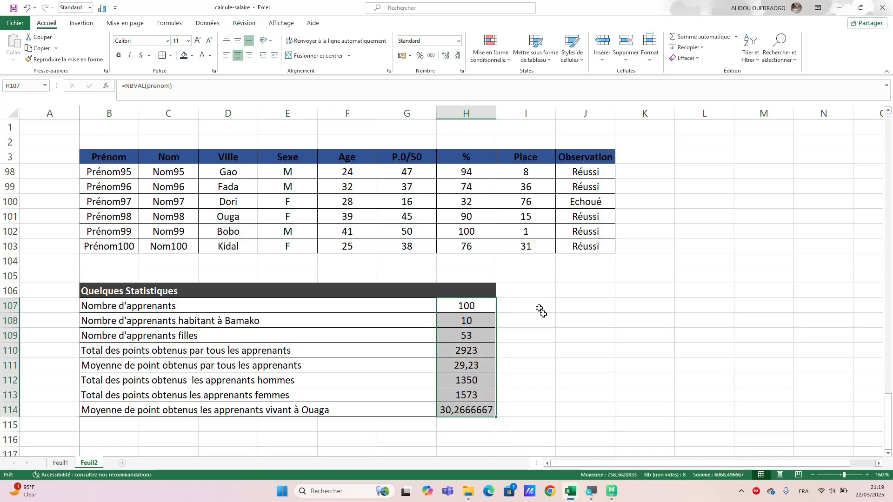
click(528, 342)
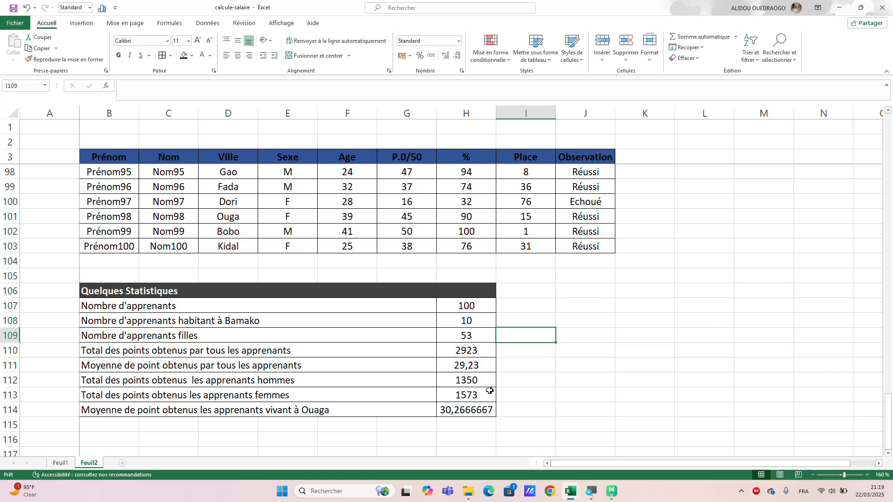
Show the Ouaga average in H114 with two decimal places and narrow column H to fit the results.
click(485, 414)
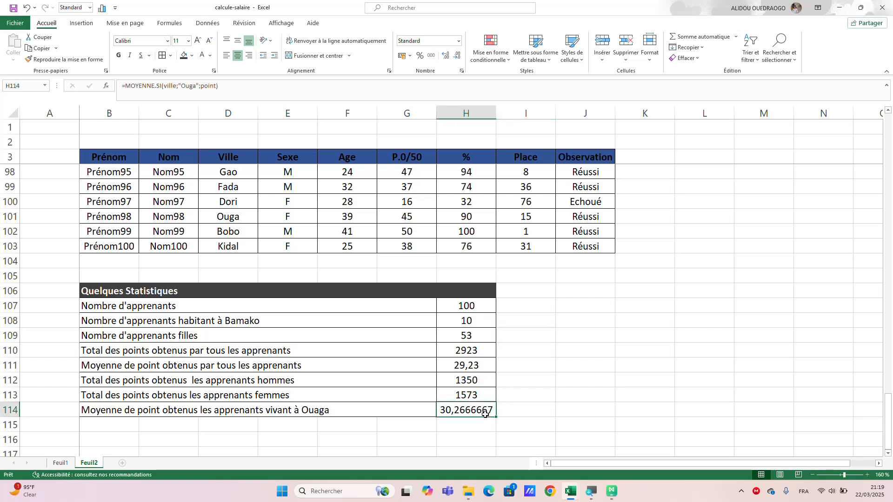
click(444, 57)
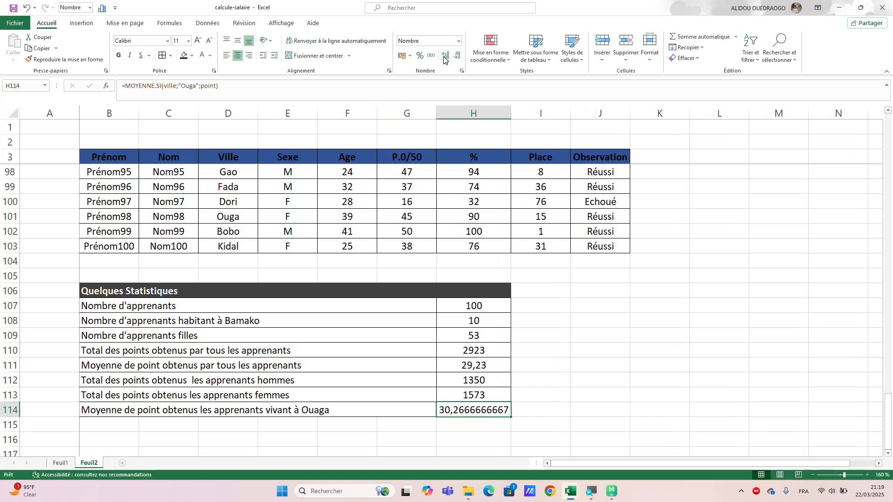
click(456, 56)
click(456, 56)
click(457, 56)
click(456, 56)
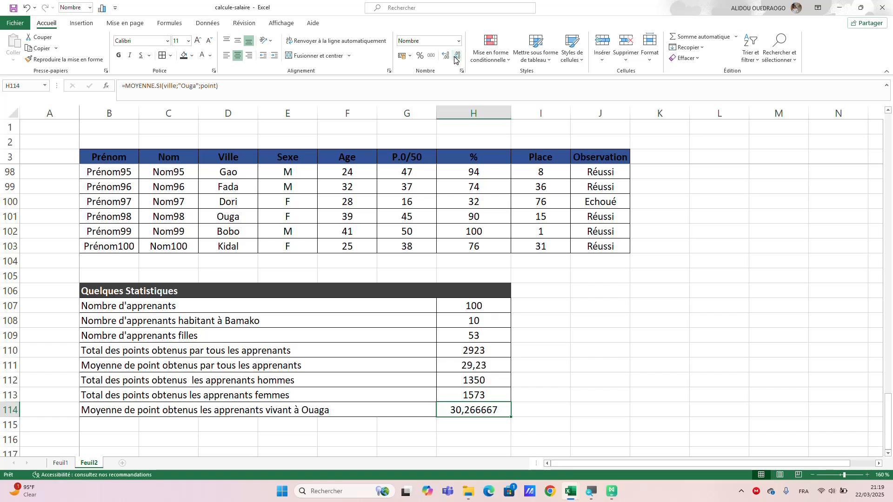
click(456, 56)
click(456, 57)
click(456, 56)
click(456, 56)
drag(512, 113, 497, 114)
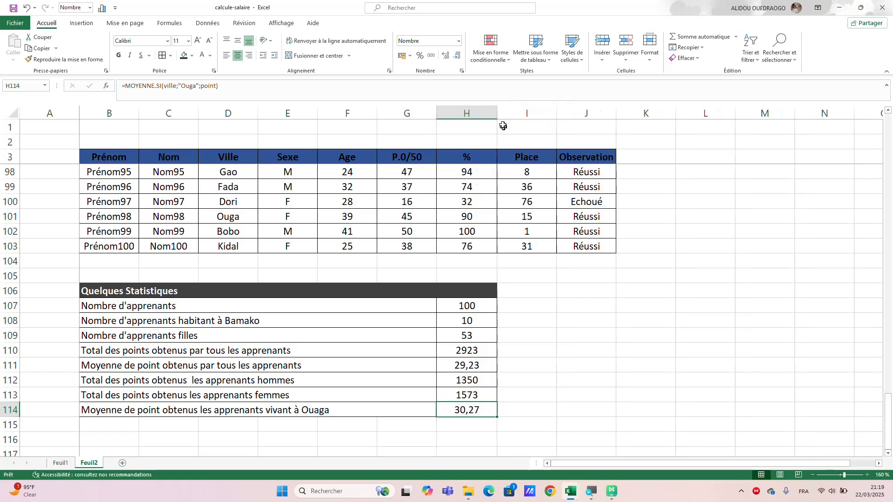
click(574, 360)
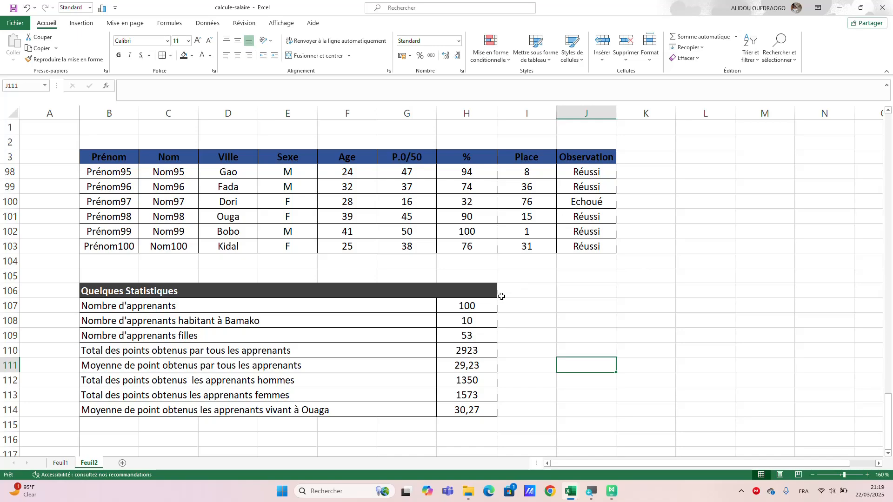
scroll(501, 296, up, 8)
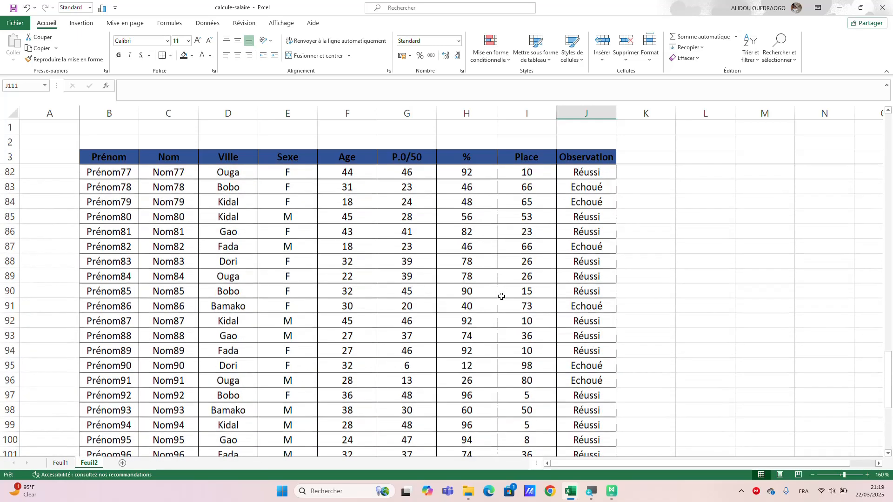
Copy the table headers B3:J3, paste them transposed from L3, and place the vertical list in L5:L13.
scroll(502, 296, up, 6)
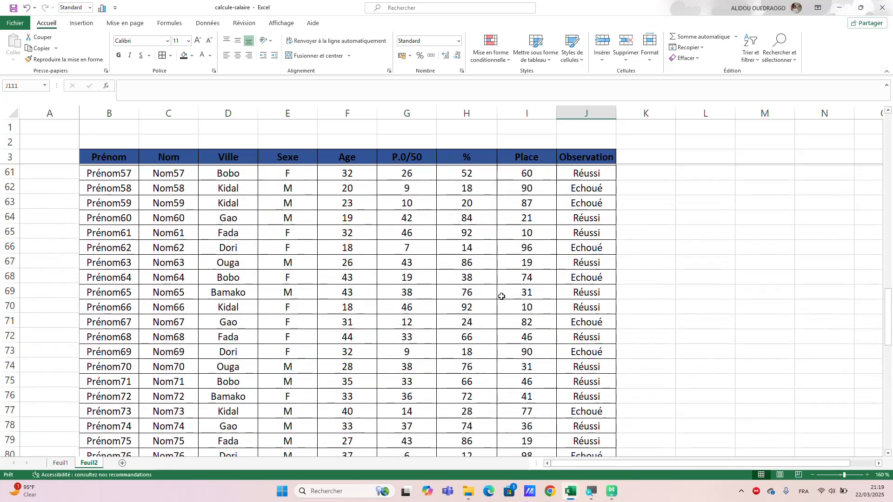
scroll(501, 296, up, 10)
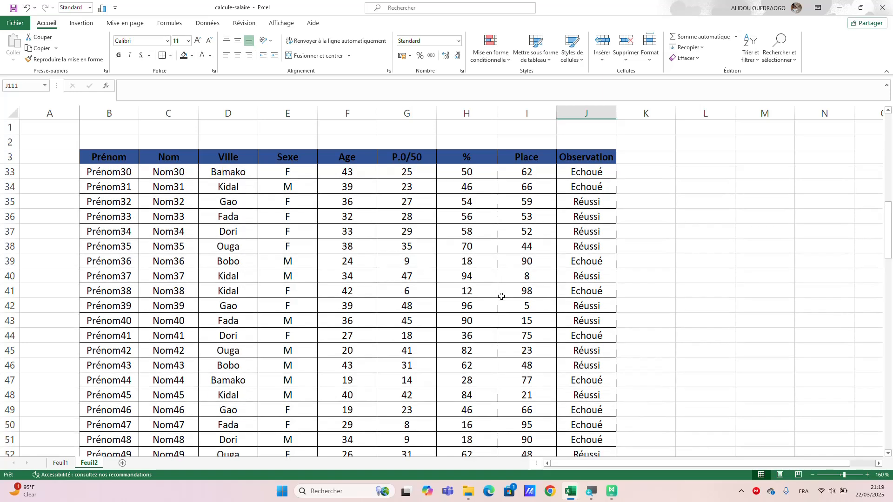
scroll(502, 297, up, 3)
scroll(501, 296, up, 2)
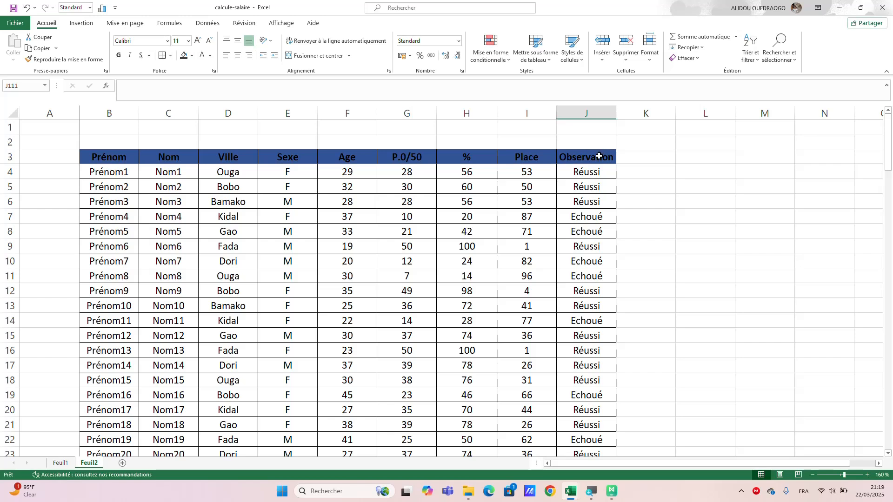
drag(599, 157, 103, 162)
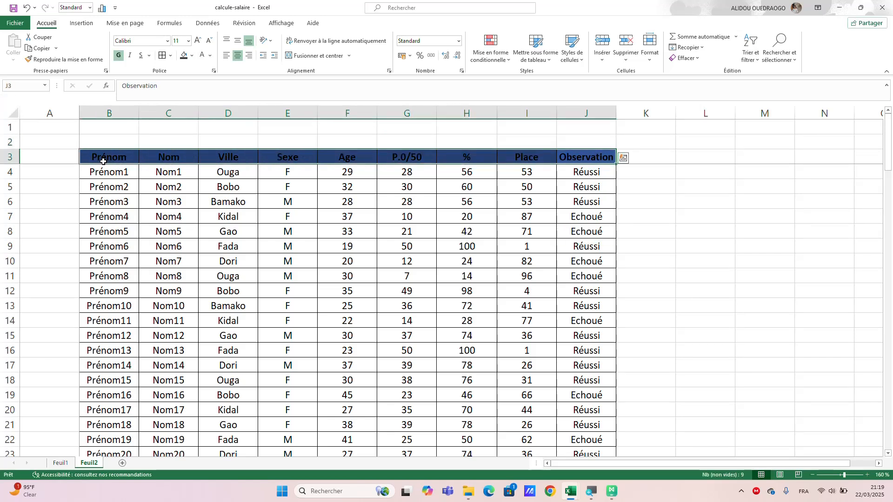
key(ctrl+c)
click(688, 160)
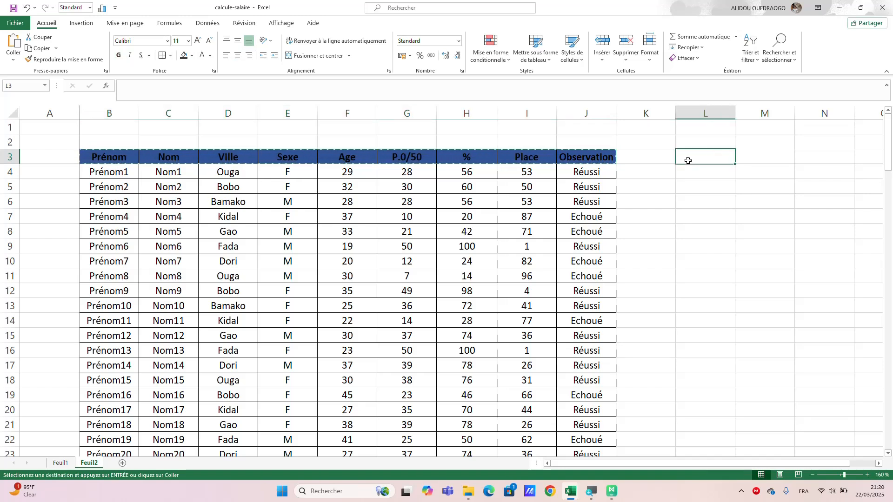
key(ctrl+v)
key(ctrl)
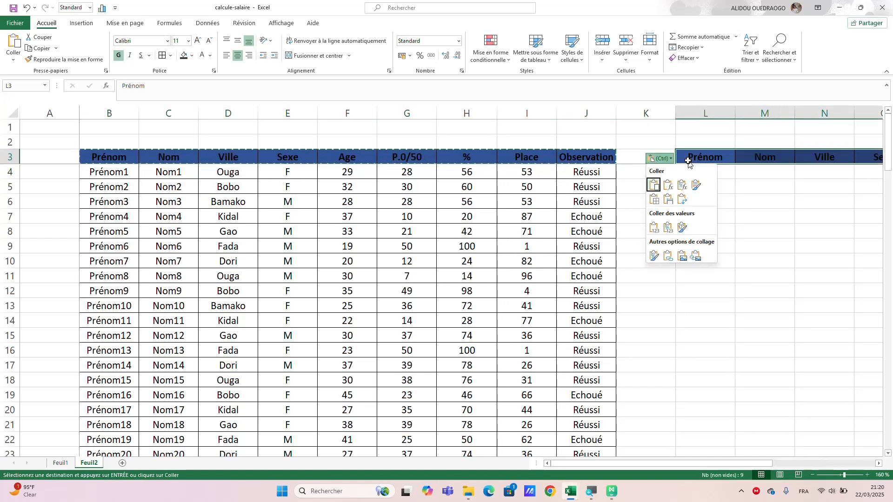
click(682, 201)
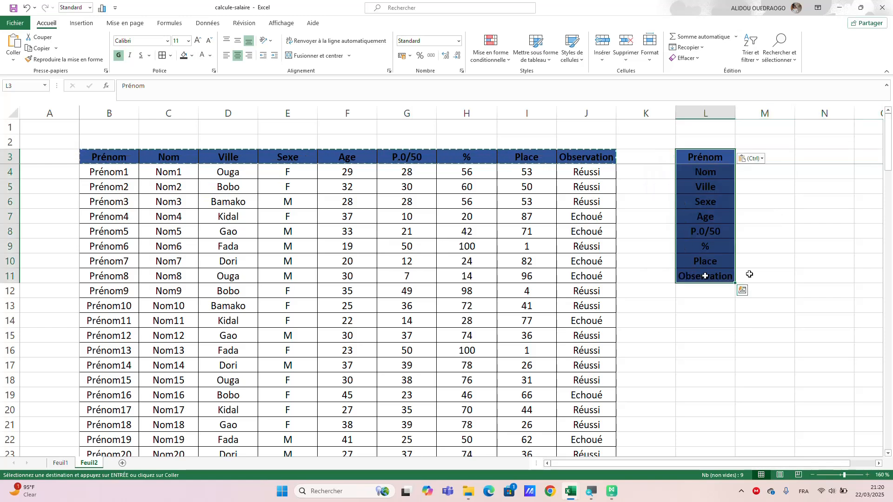
click(790, 242)
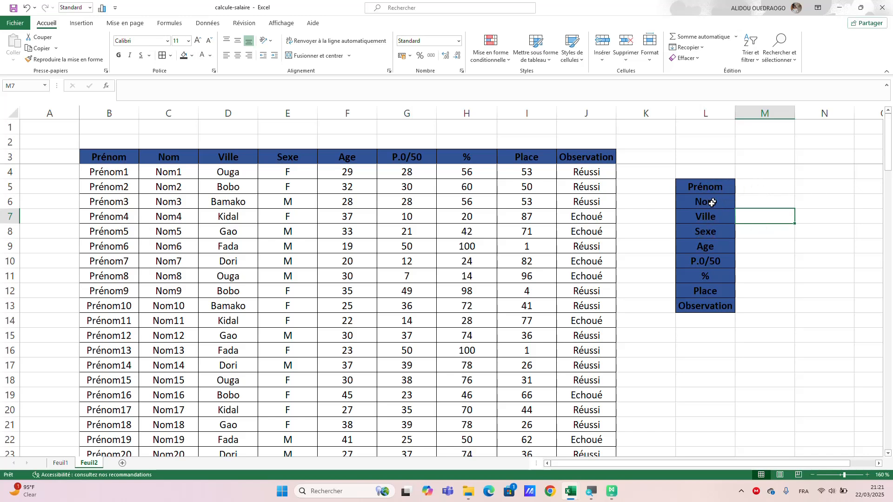
click(747, 184)
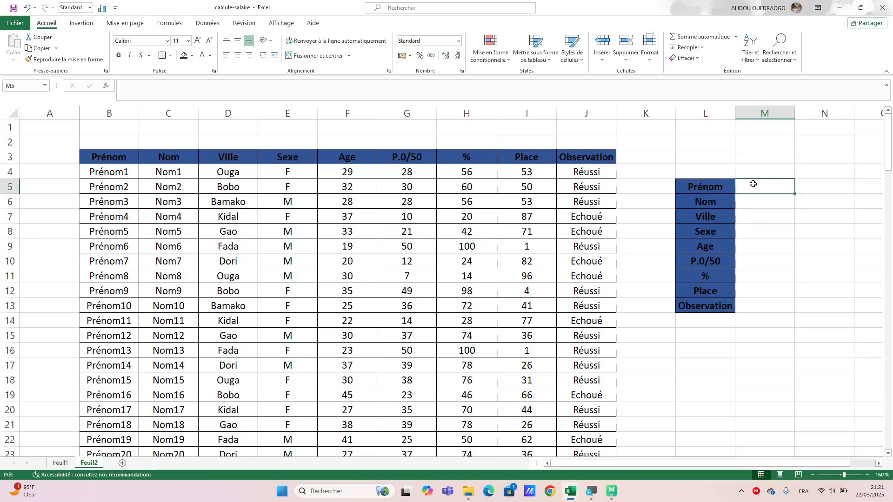
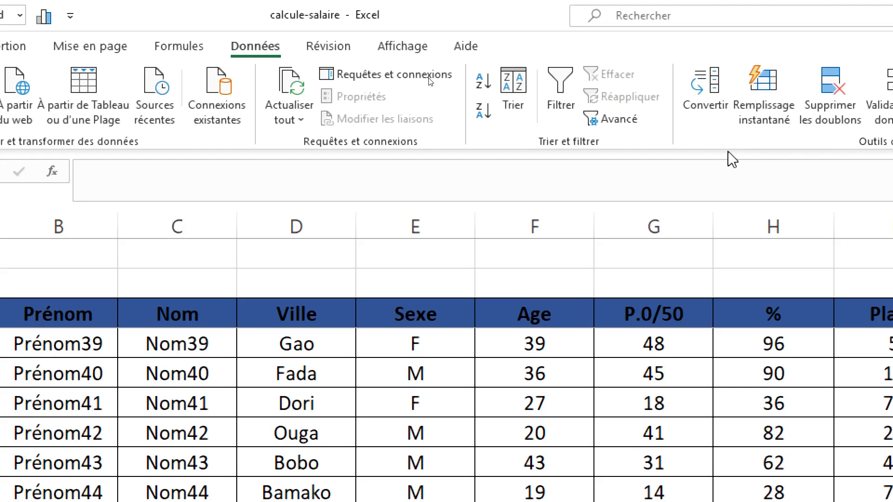
Apply a list data validation with the source =prenom to the cell beside the Prénom label.
click(827, 114)
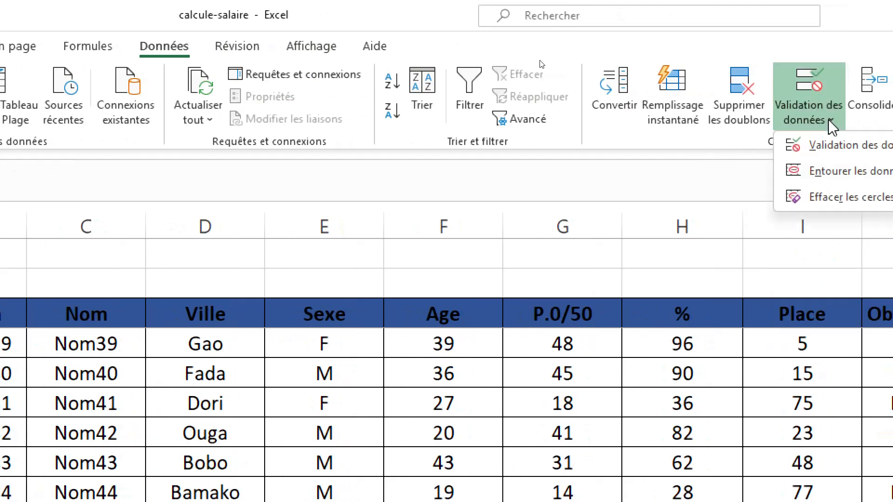
click(832, 148)
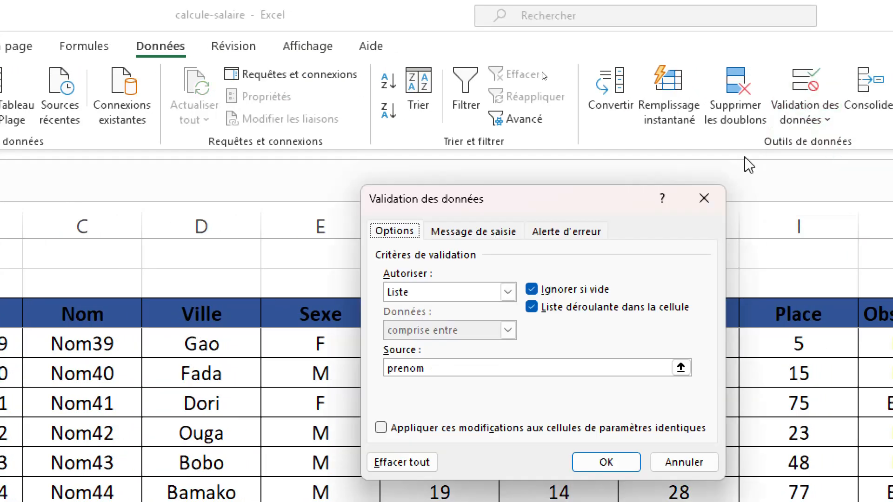
click(470, 292)
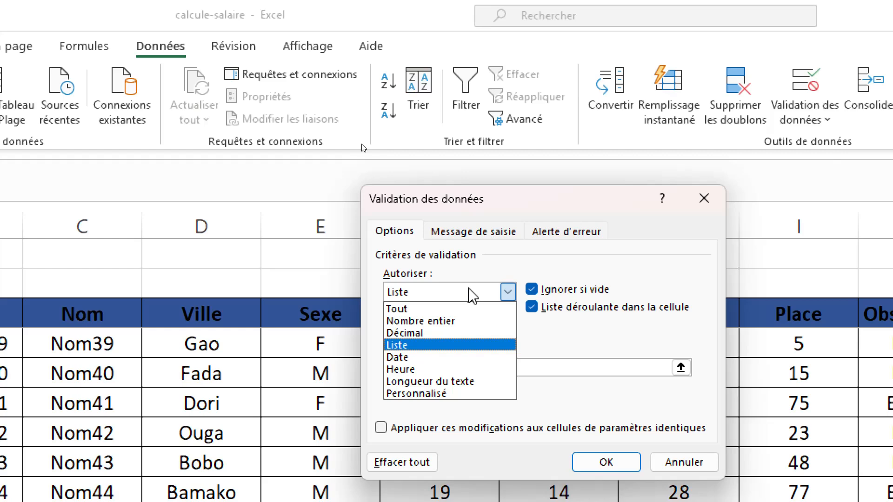
click(442, 348)
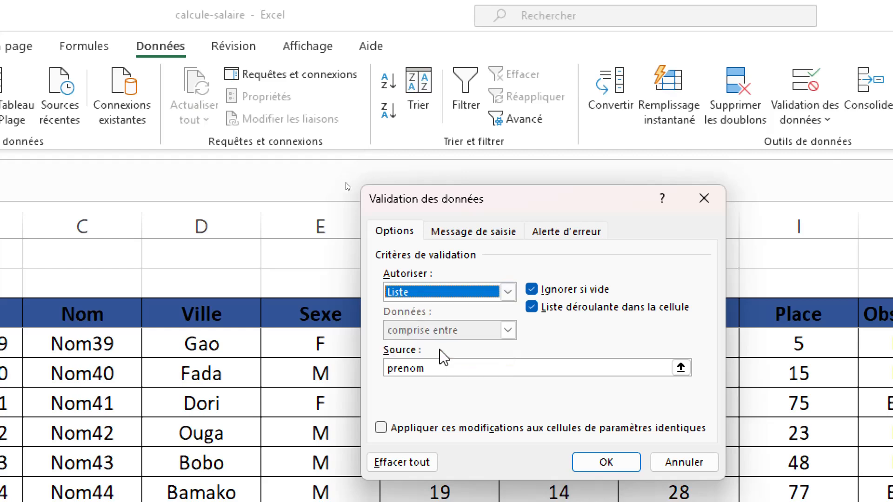
drag(434, 370, 365, 365)
scroll(268, 364, up, 12)
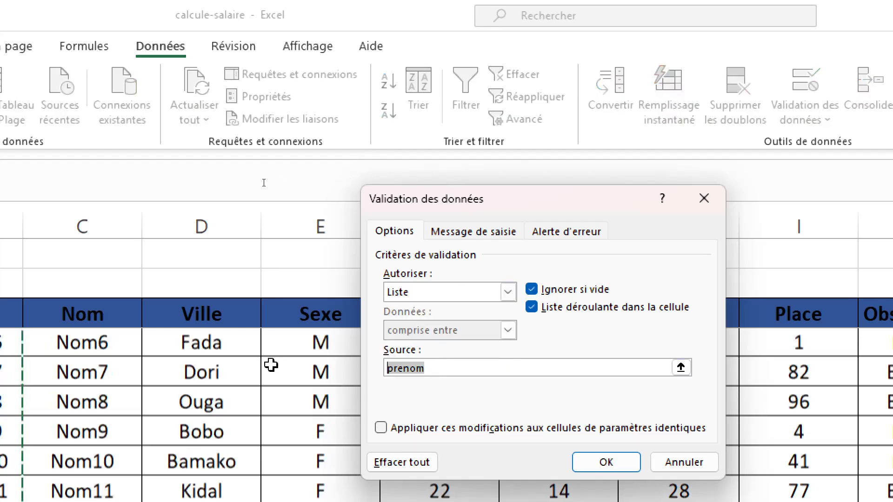
key(BackSpace)
text(=)
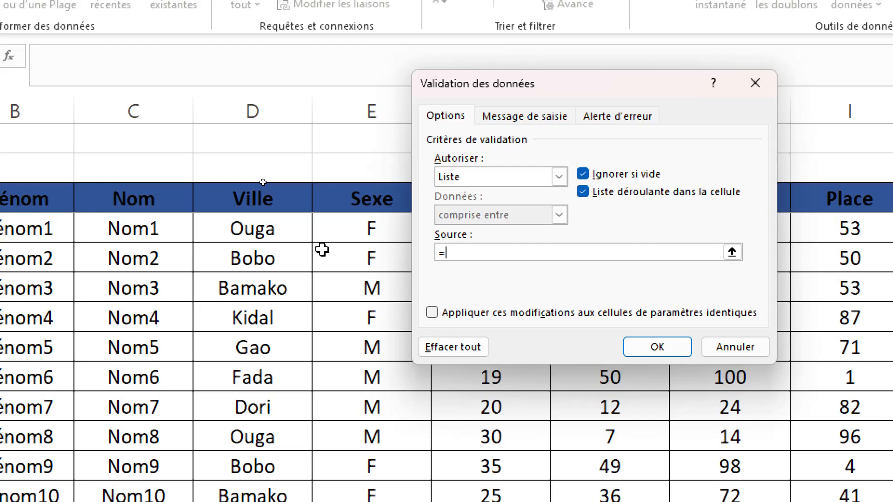
text(preno)
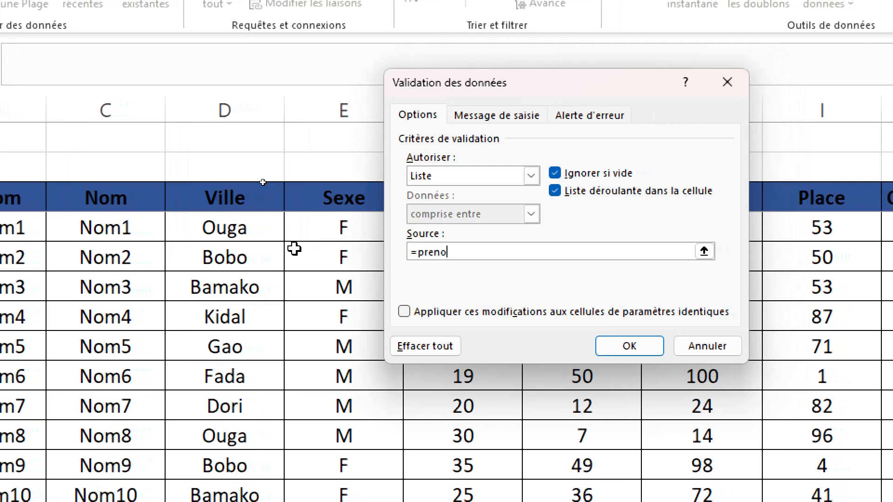
text(m)
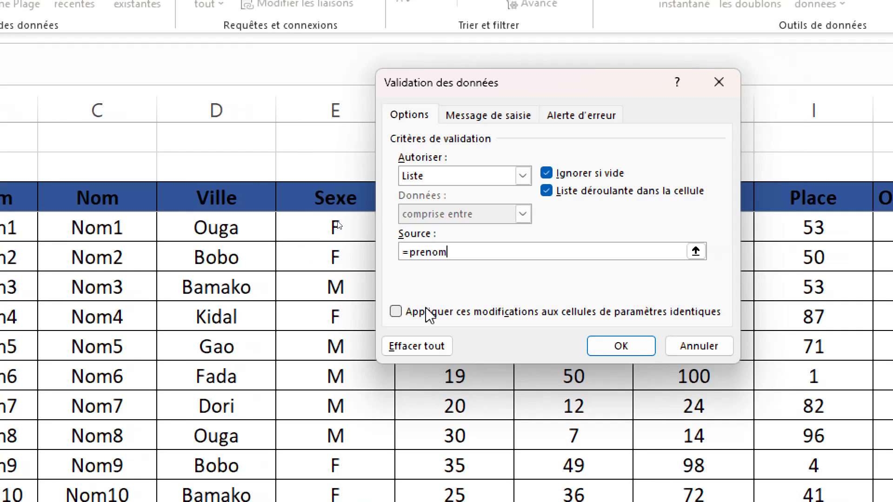
click(641, 348)
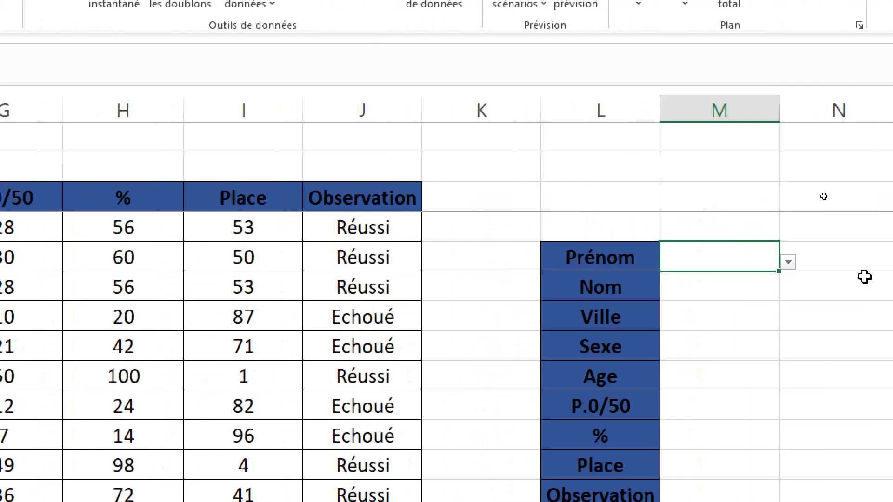
Look through the entries offered by the Prénom cell's drop-down list, from start to end.
click(789, 262)
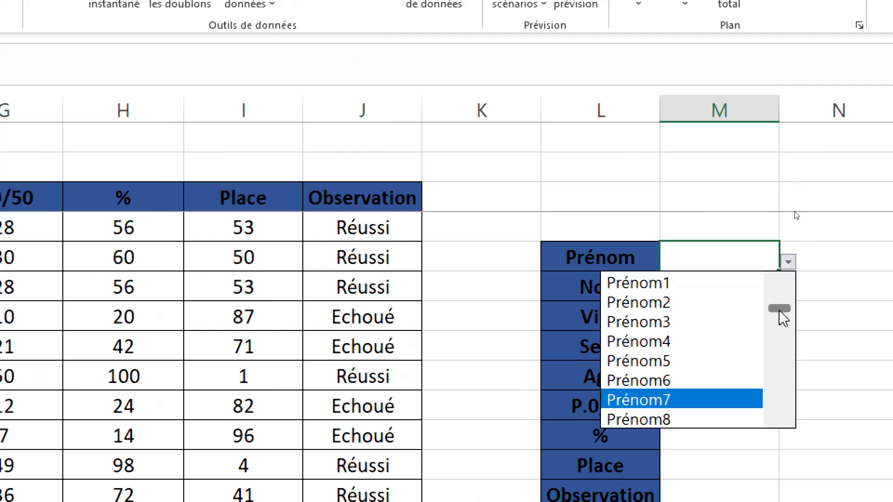
scroll(781, 313, down, 1)
click(783, 372)
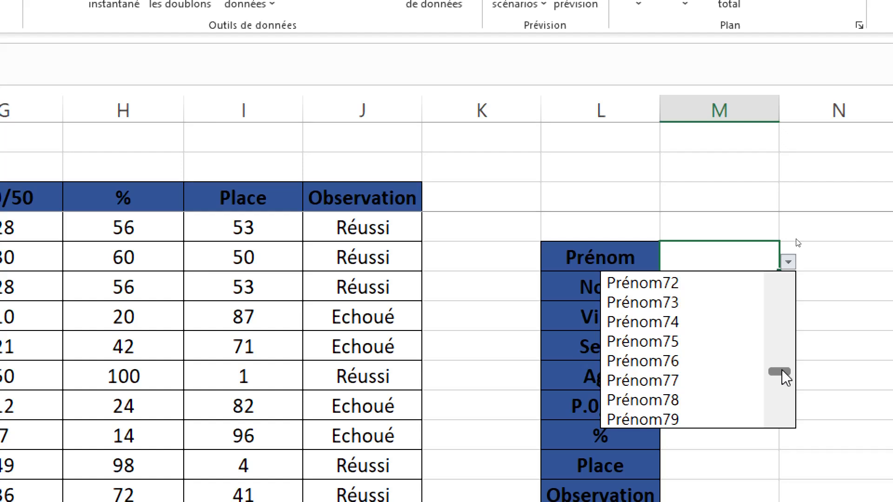
click(783, 286)
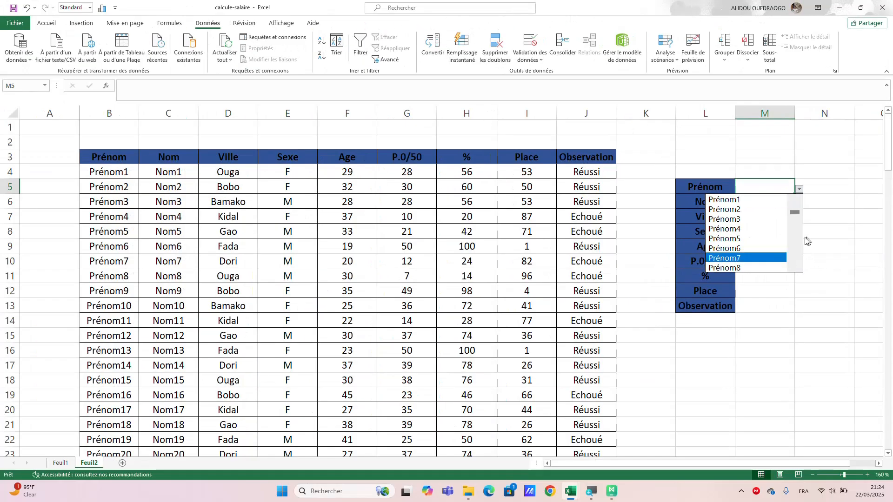
click(816, 235)
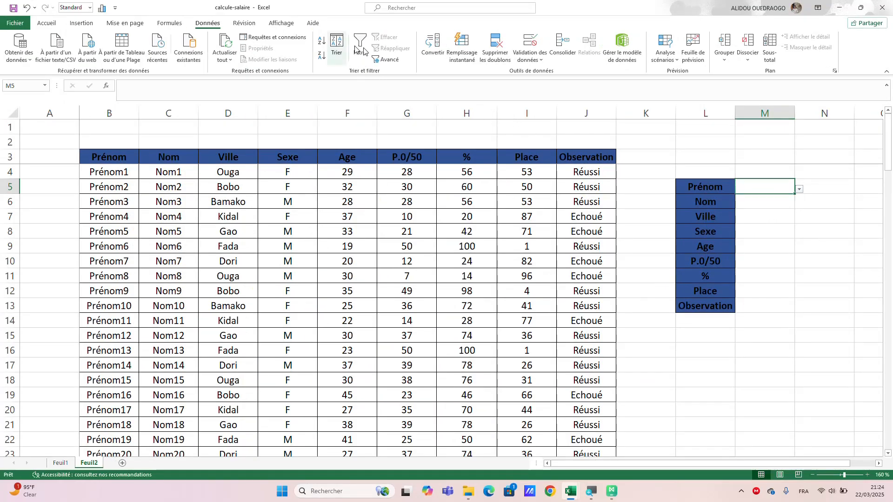
Review the Liste criterion and source in the data validation settings of cell M5 without changing them.
click(538, 64)
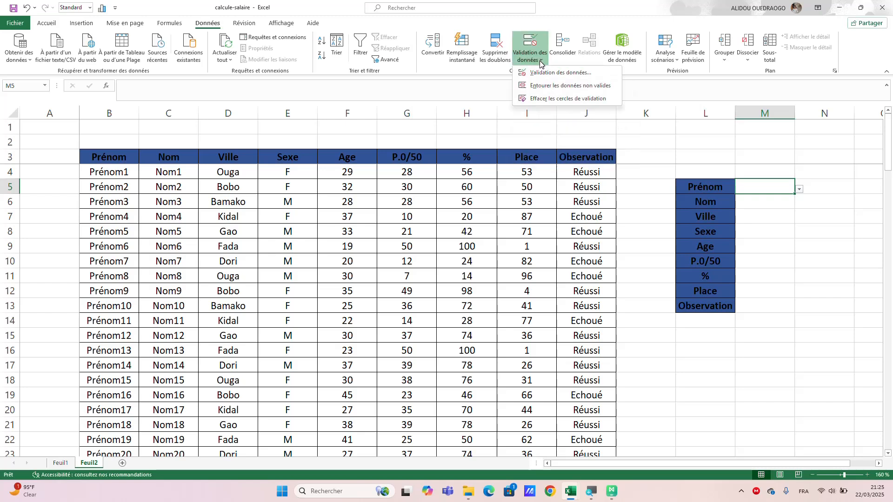
click(523, 73)
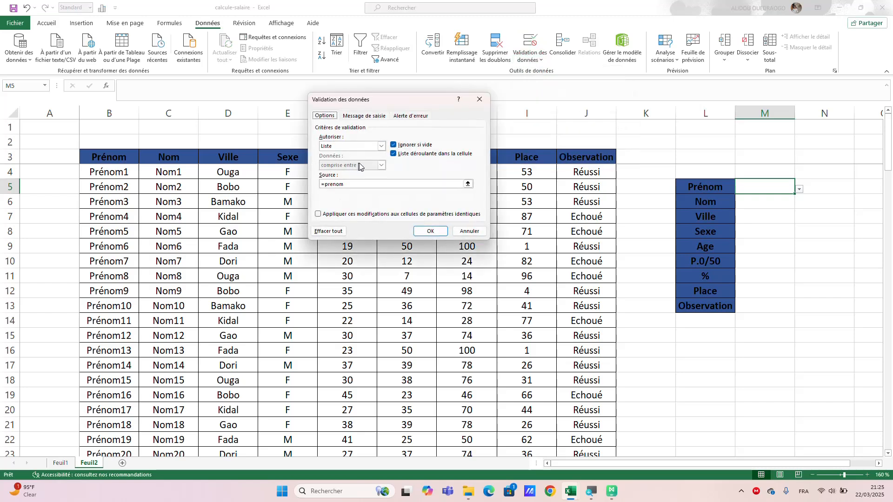
click(381, 146)
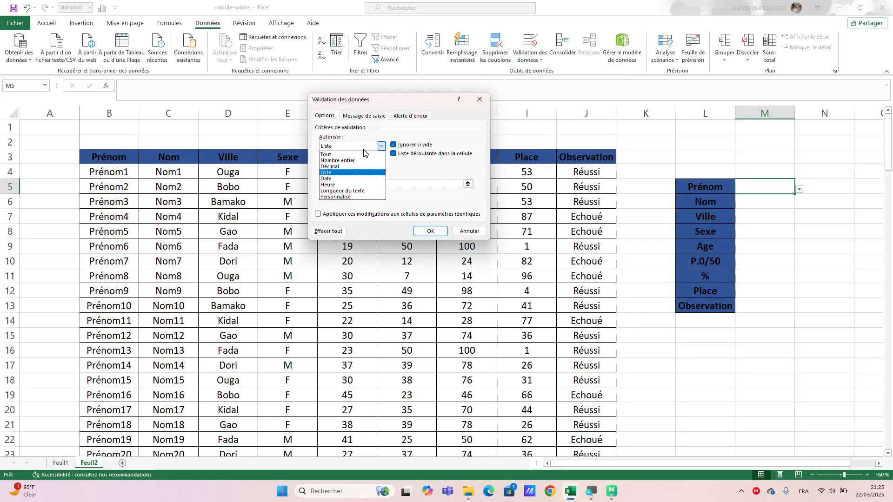
click(356, 172)
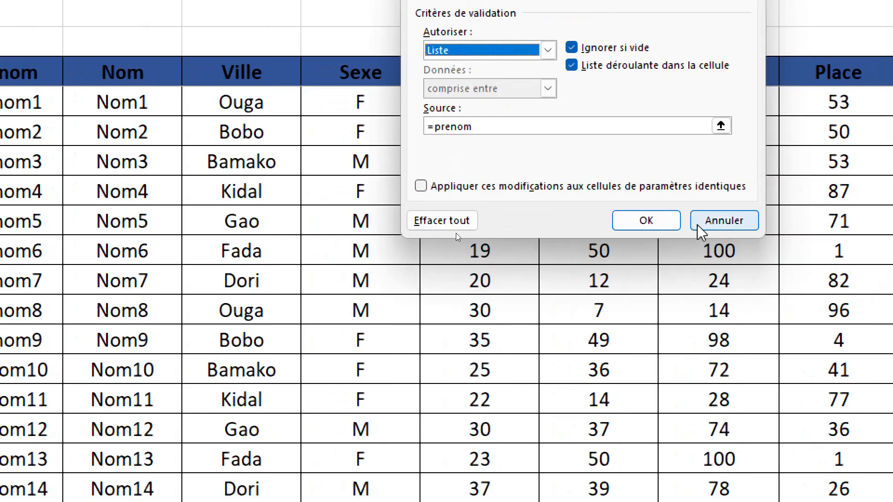
click(694, 227)
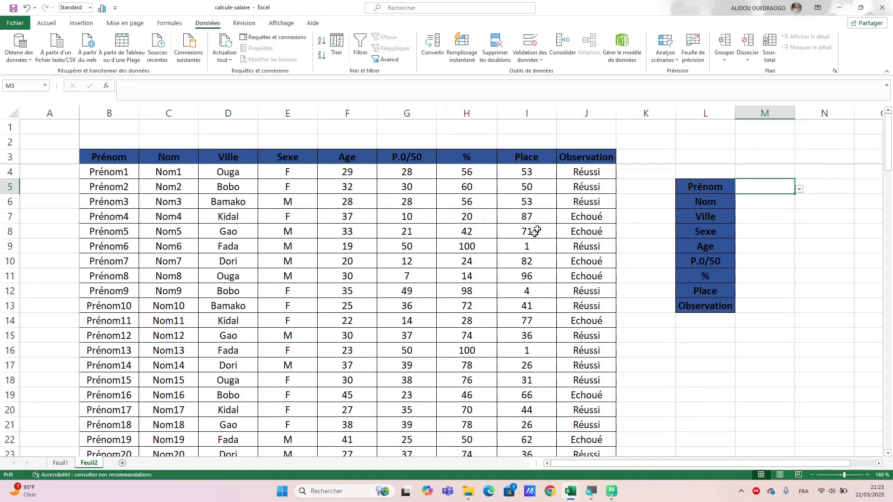
Choose Prénom2 from the drop-down list in cell M5.
click(799, 190)
click(753, 210)
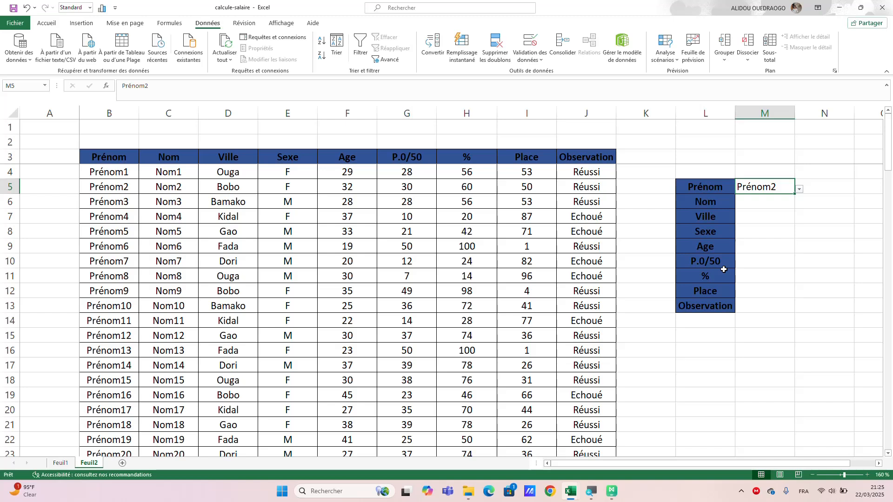
Enter the formula =RECHERCHEX(M5;prenom;nom) in cell M6 beside the Nom label.
click(756, 200)
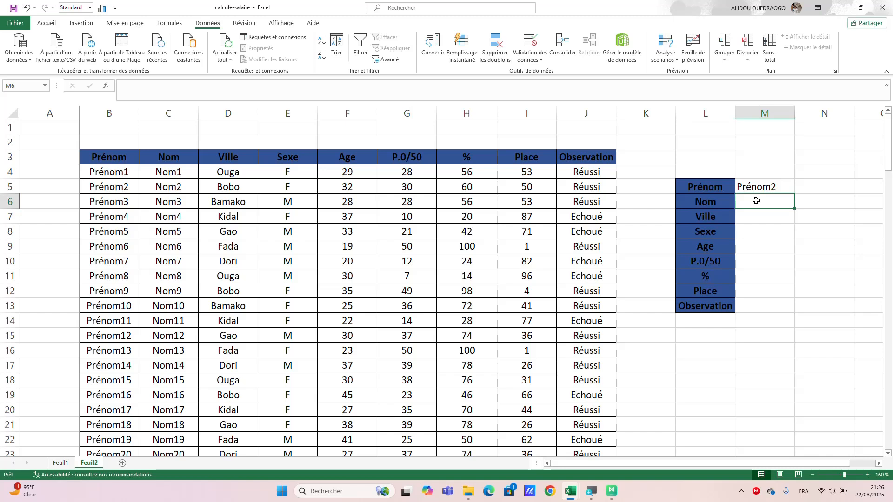
text(=)
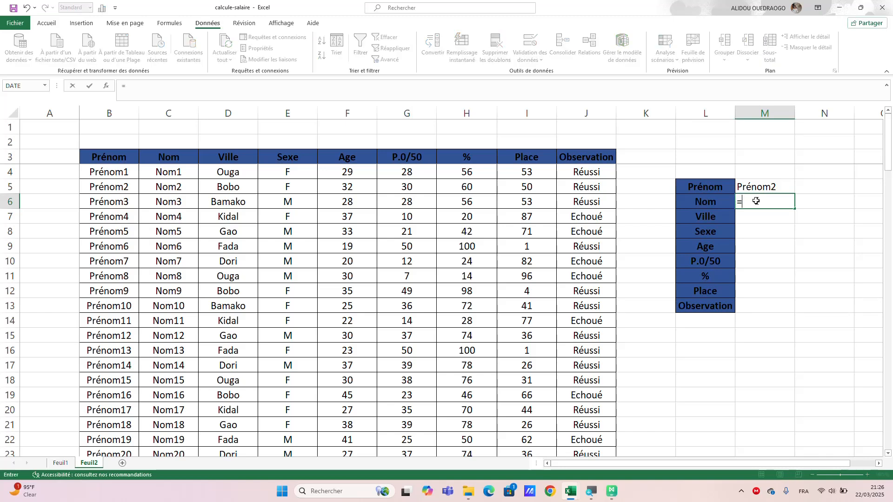
key(BackSpace)
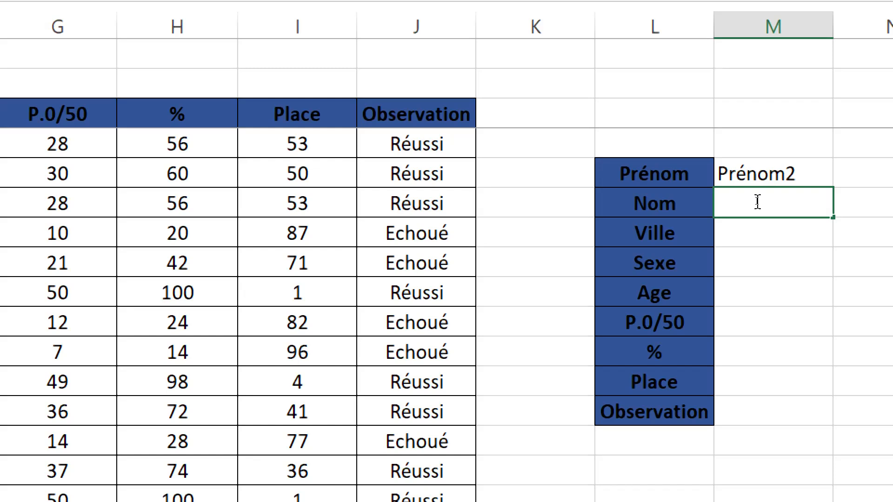
text(=rech)
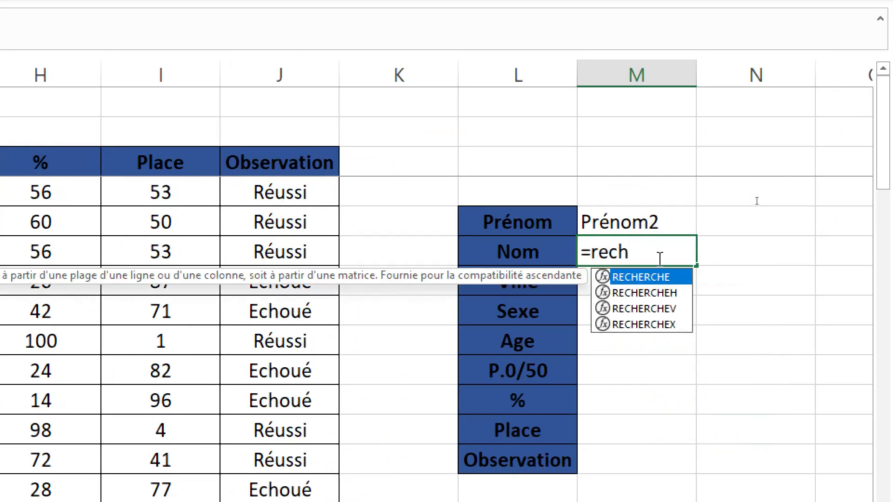
double_click(649, 324)
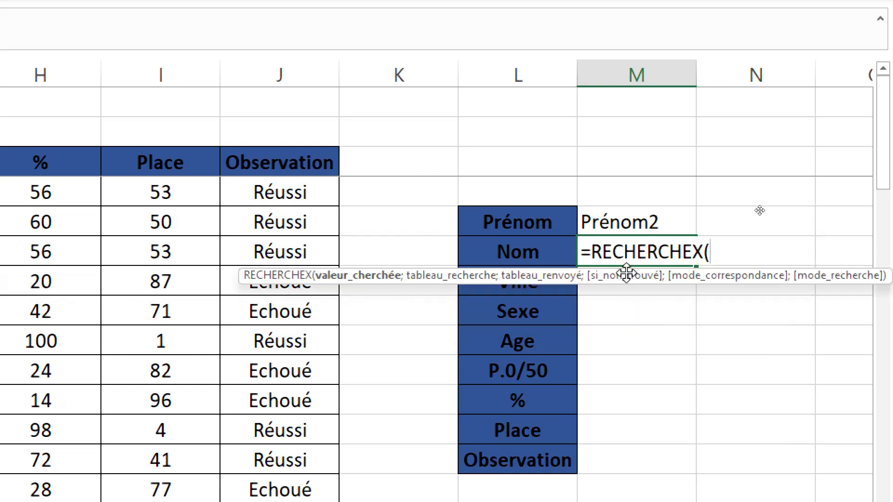
click(617, 225)
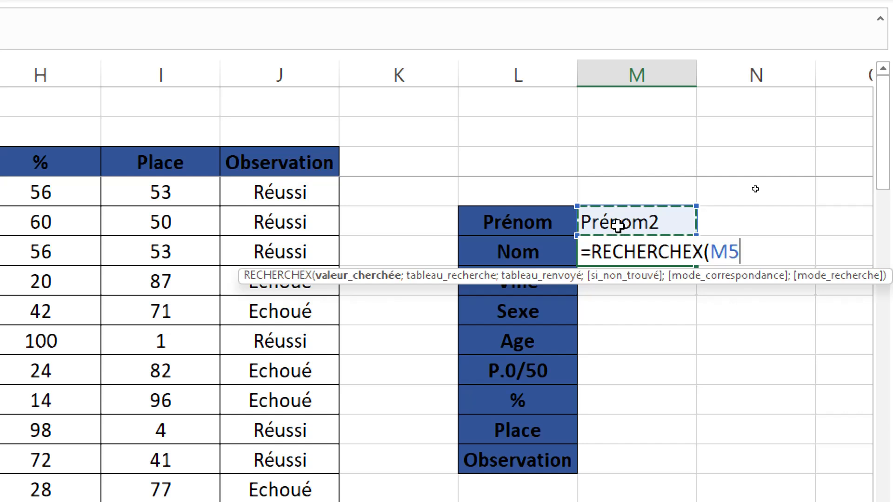
text(;)
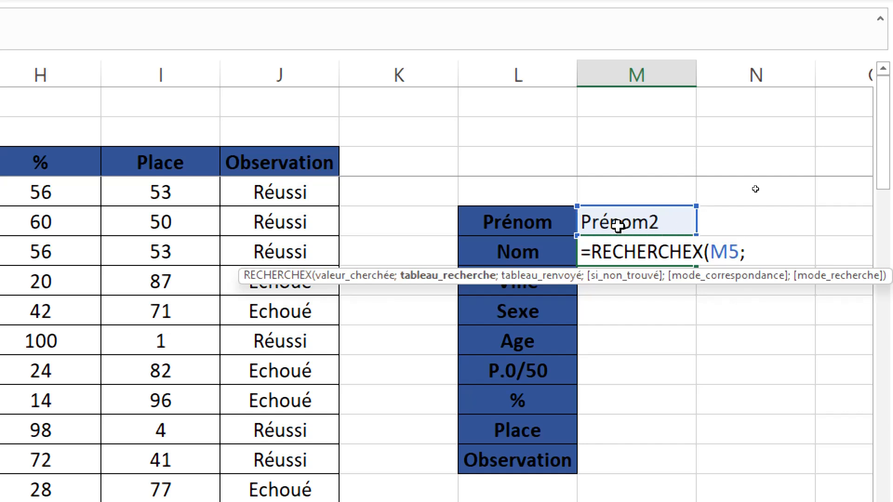
text(p)
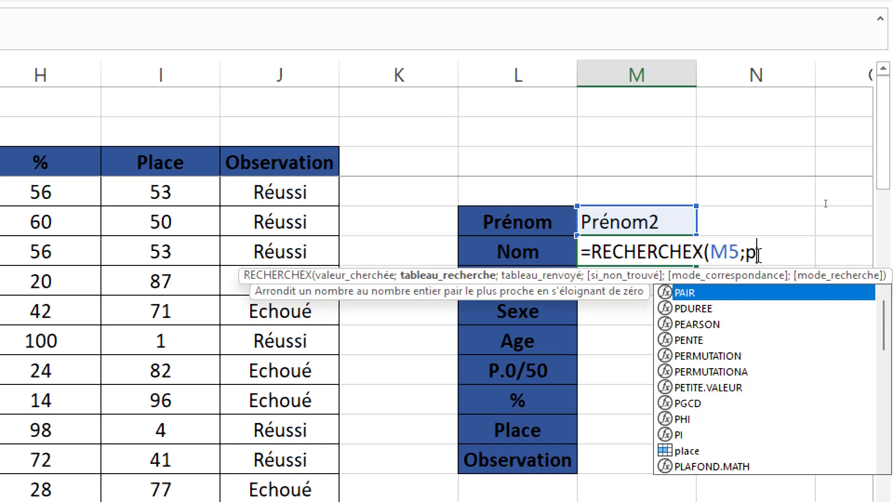
text(renom)
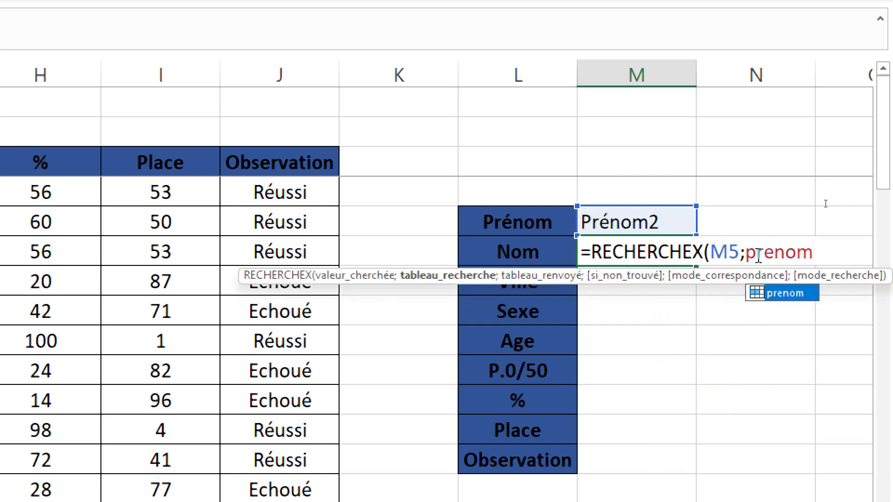
text(;)
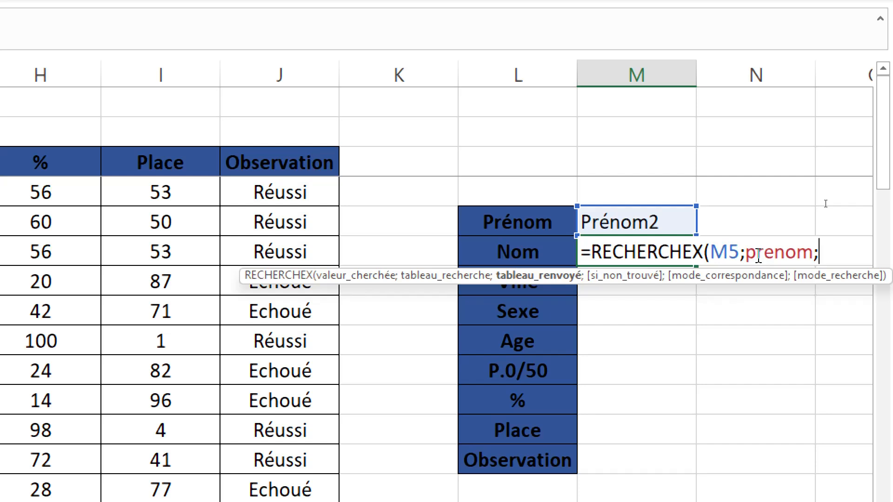
key(BackSpace)
text(nom)
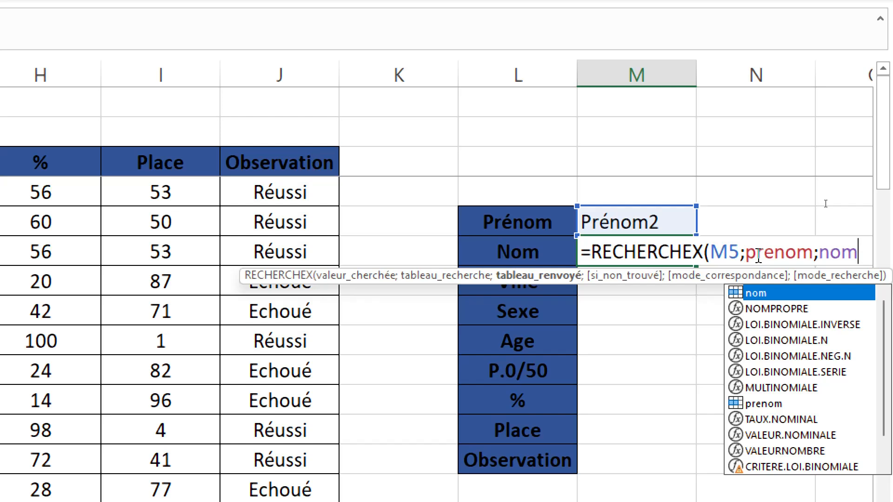
text())
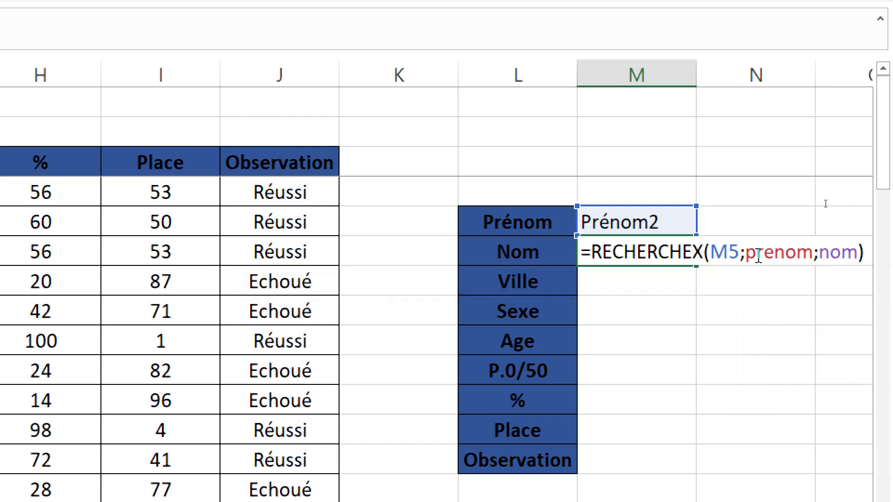
key(Return)
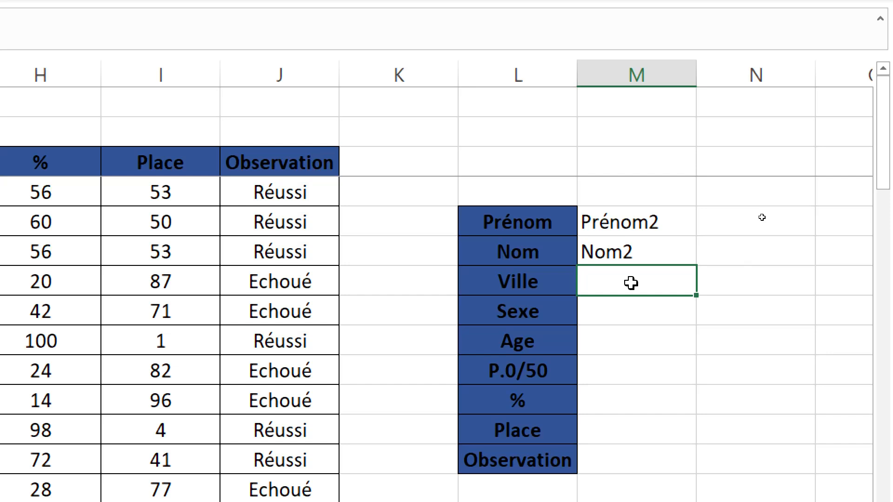
Enter the formula =RECHERCHEX(M5;prenom;ville) in cell M7 beside the Ville label.
text(=)
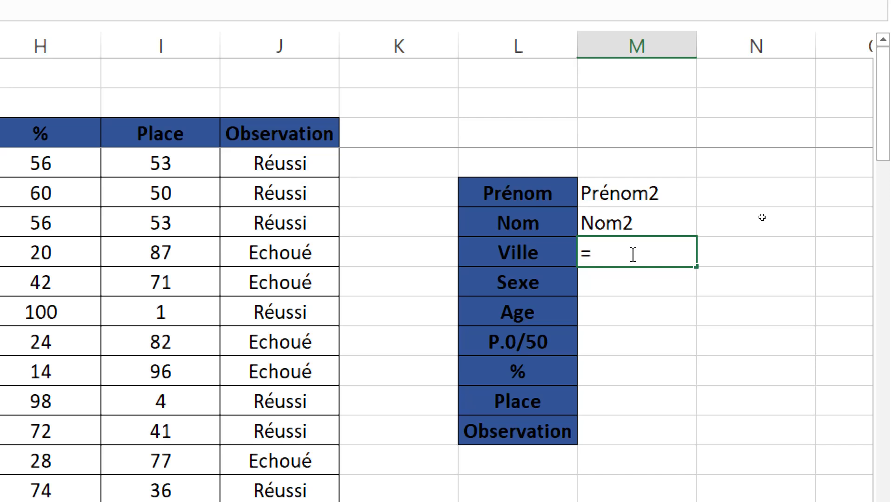
text(rec)
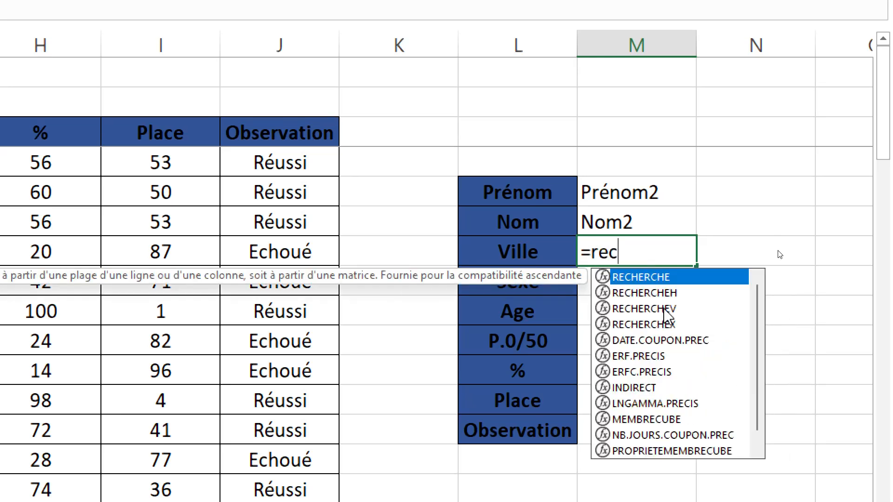
click(666, 327)
double_click(666, 327)
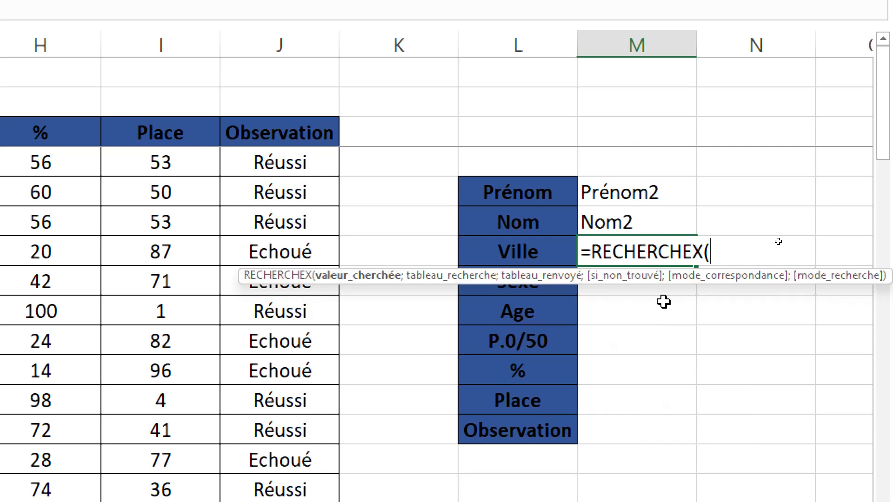
click(628, 188)
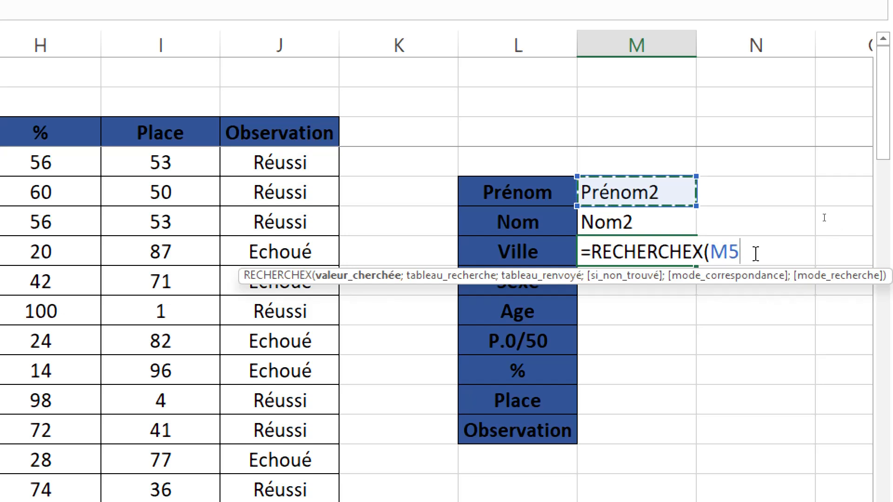
text(;pre)
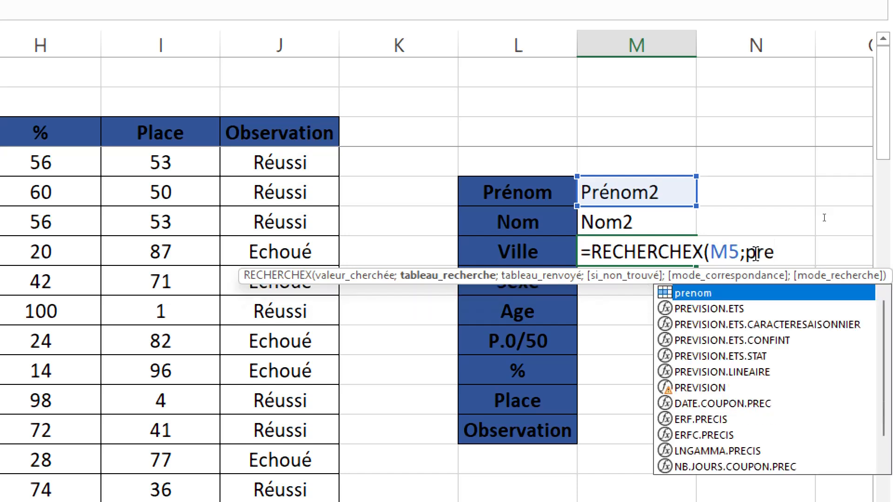
text( o   m)
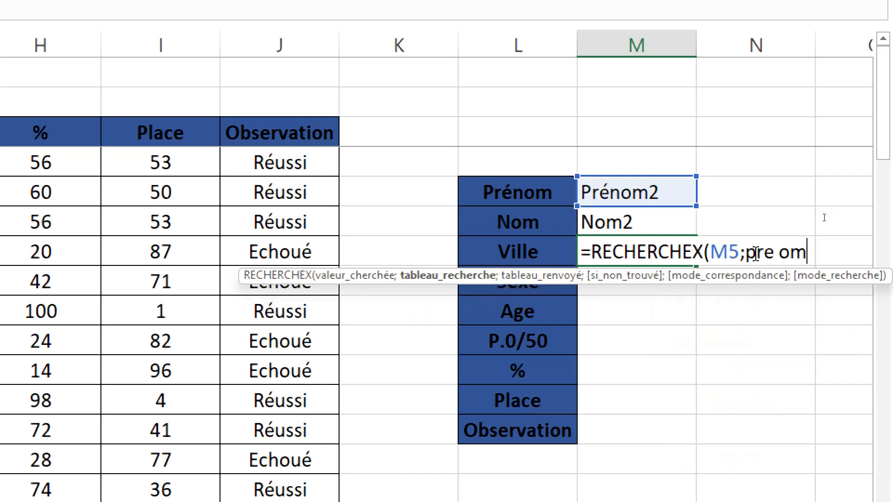
key(BackSpace)
key(BackSpace)
key(BackSpace)
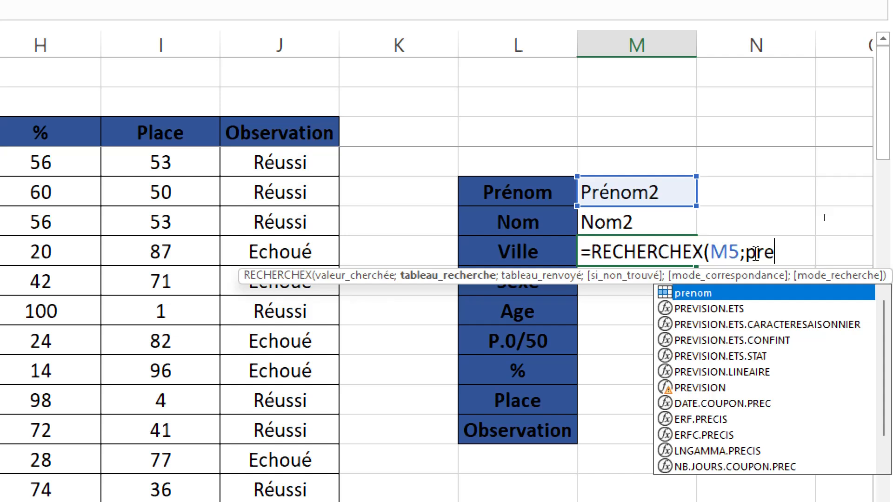
text(nom)
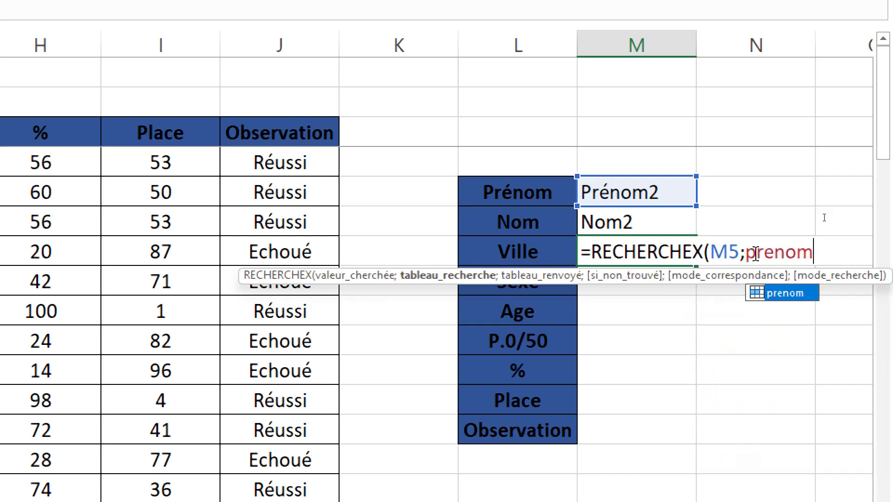
text(;ville)
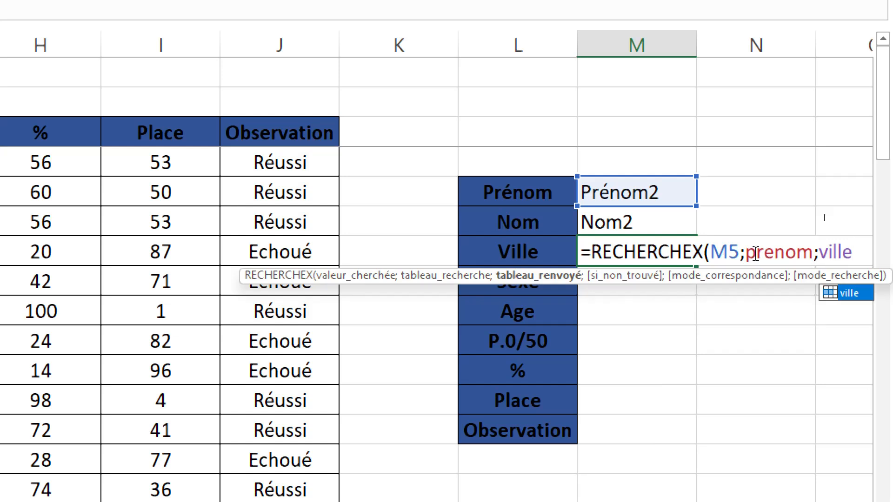
text())
key(Return)
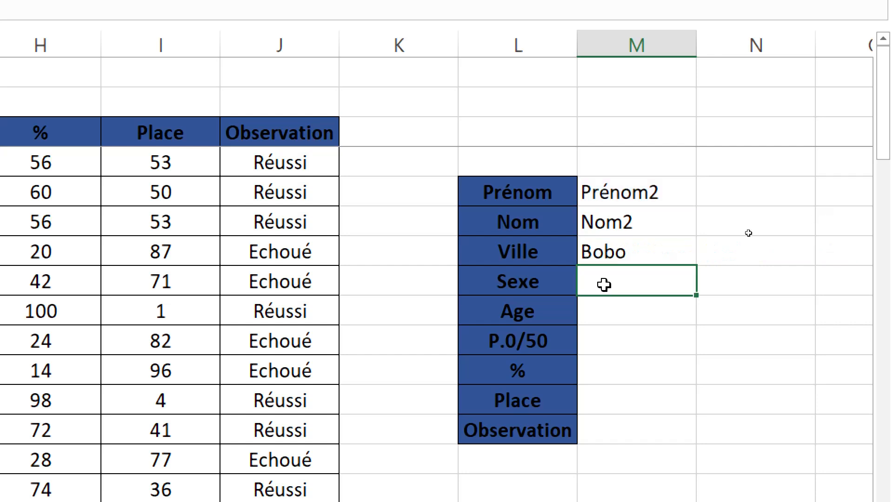
Enter the formula =RECHERCHEX(M5;prenom;sexe) in cell M8 beside the Sexe label.
text(=r)
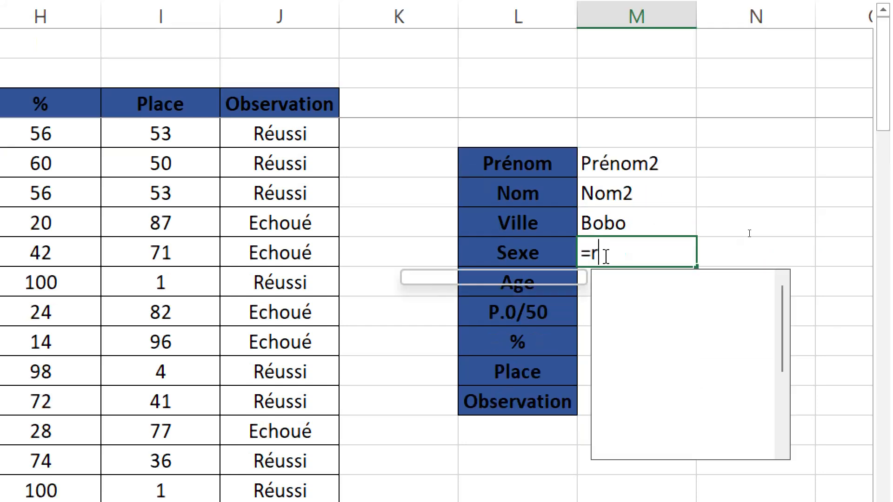
text(ech)
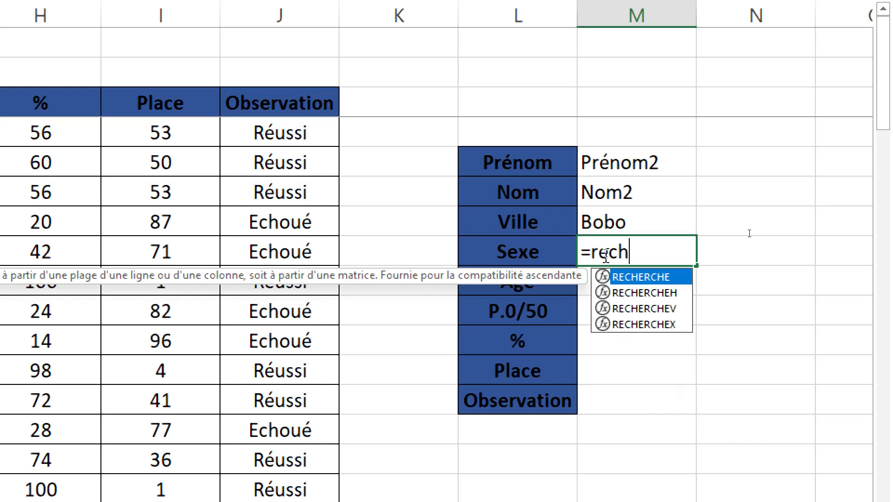
click(669, 324)
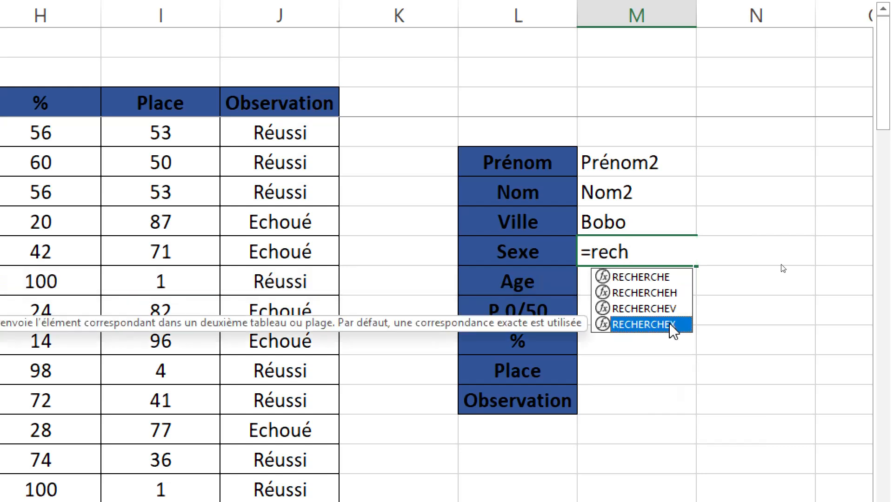
double_click(669, 324)
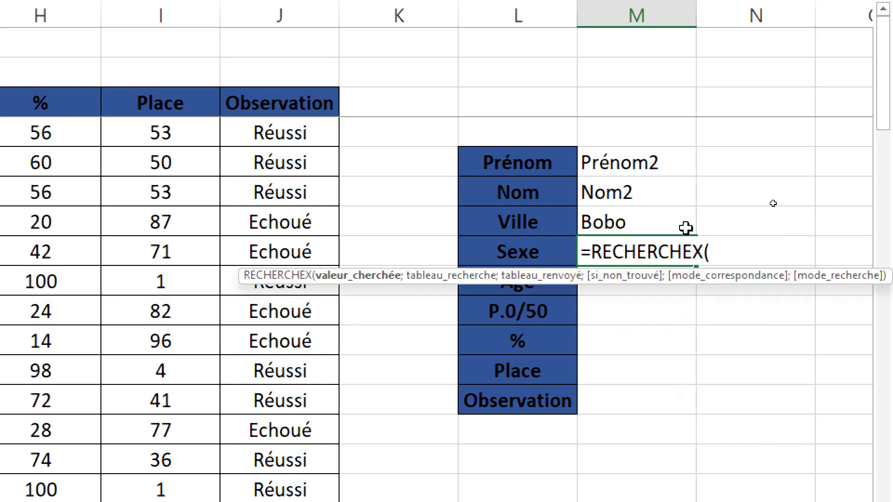
click(619, 154)
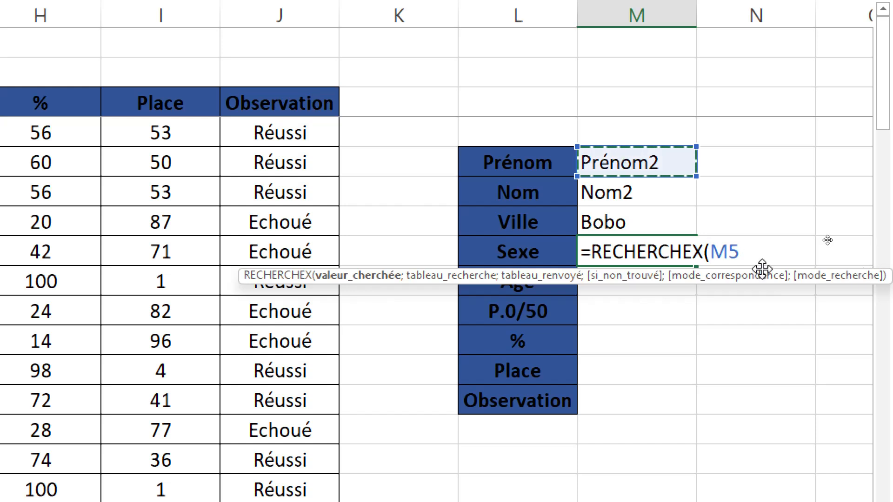
text(;)
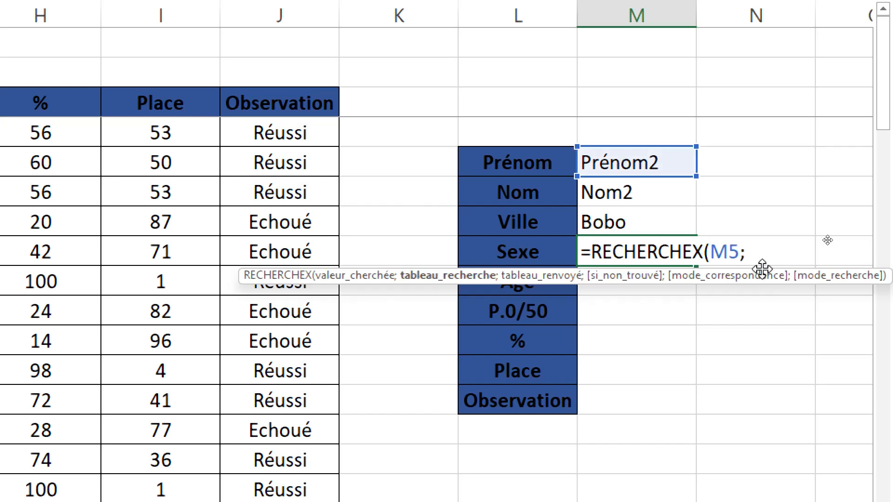
text(preno)
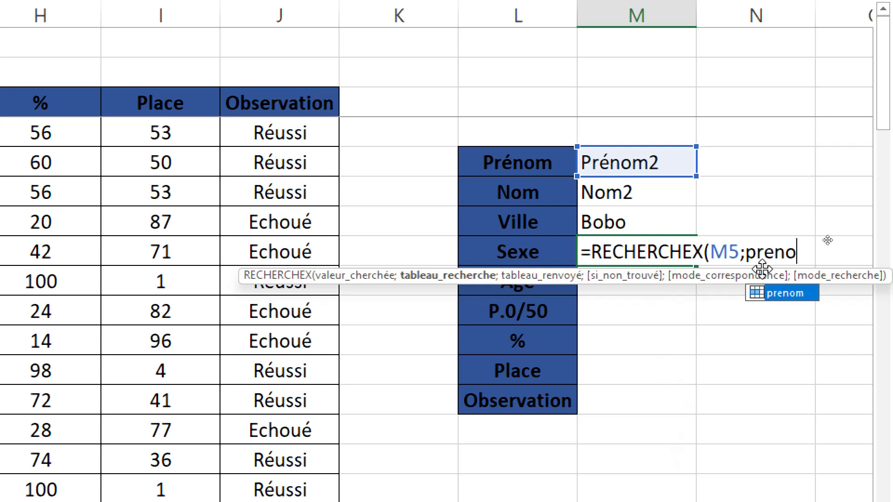
text(m)
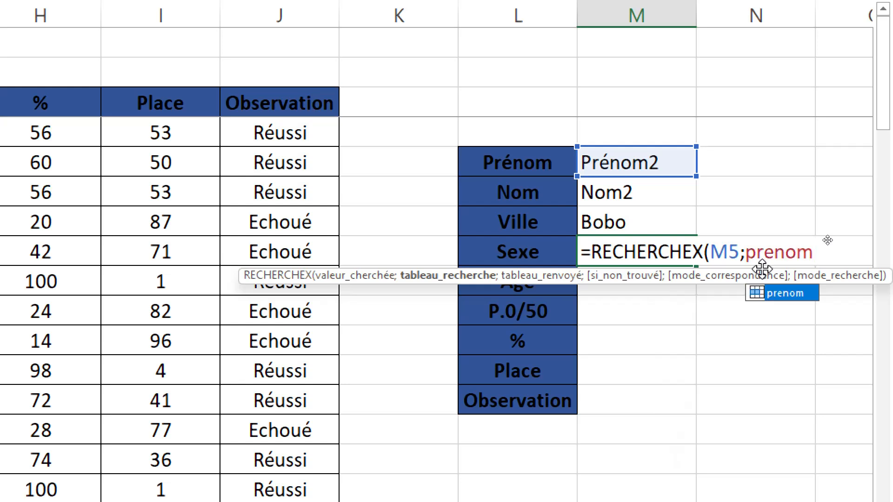
text(;)
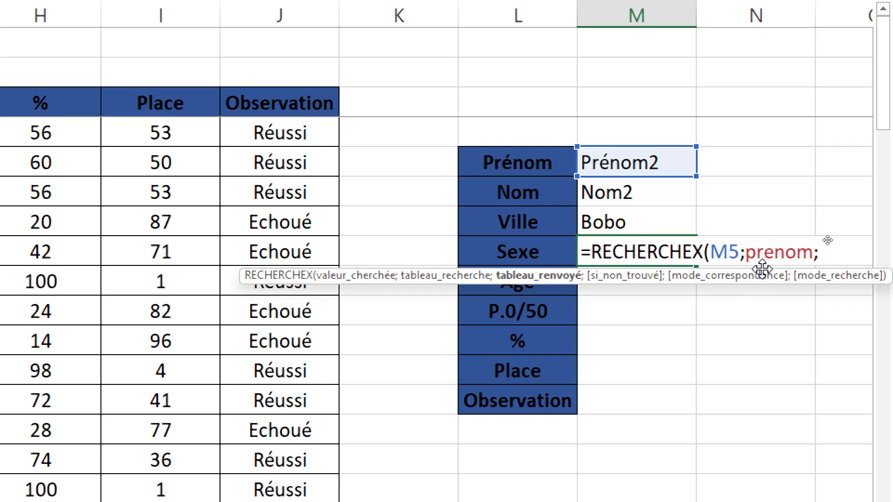
text(s)
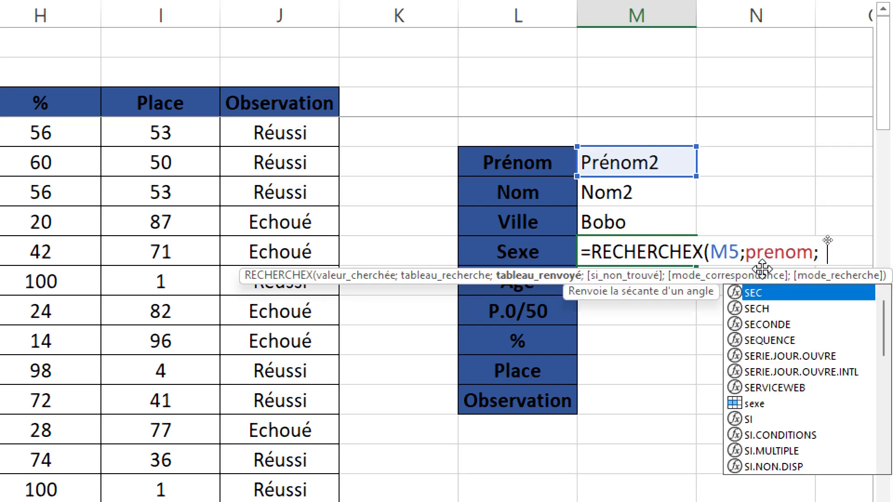
text(exe)
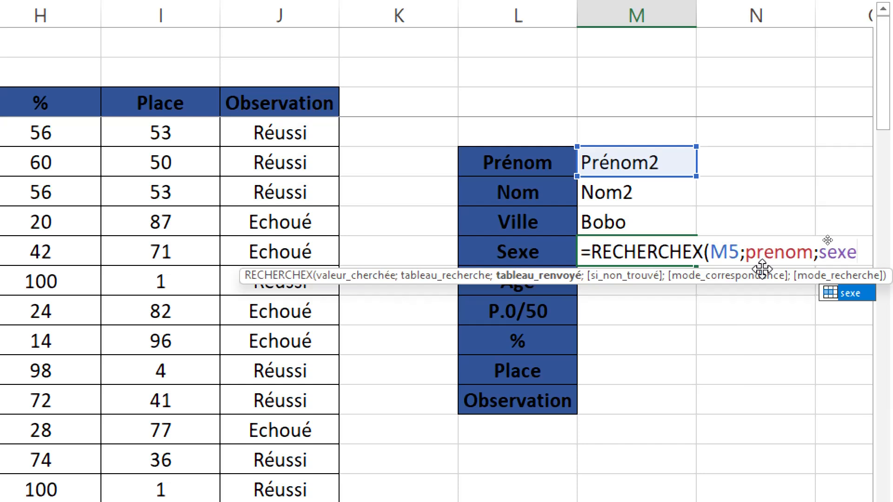
text())
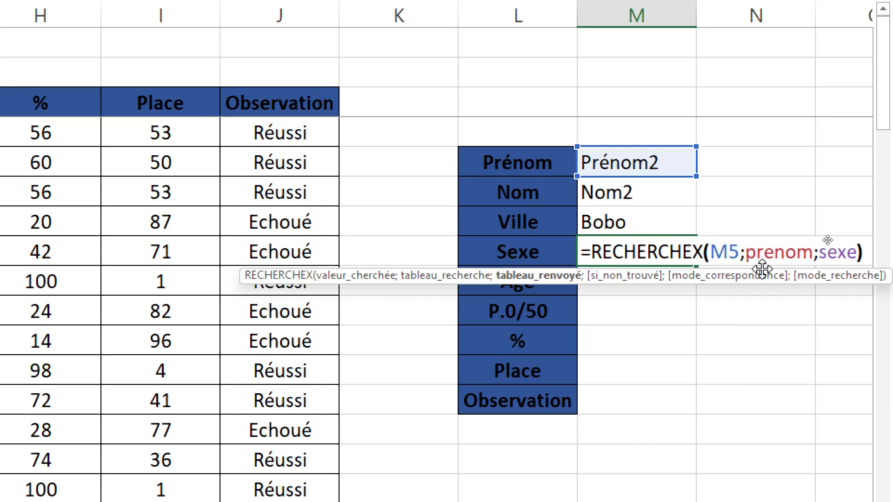
key(Return)
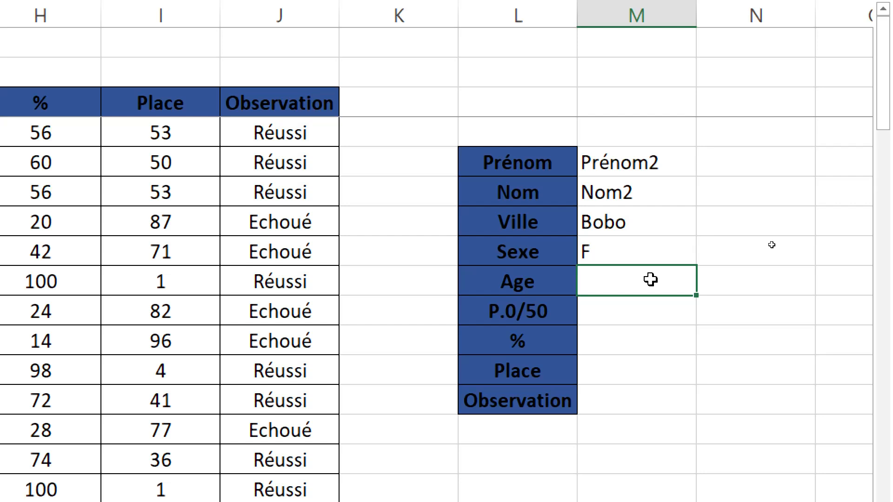
Enter the formula =RECHERCHEX(M5;prenom;age) in cell M9 beside the Age label.
text(=)
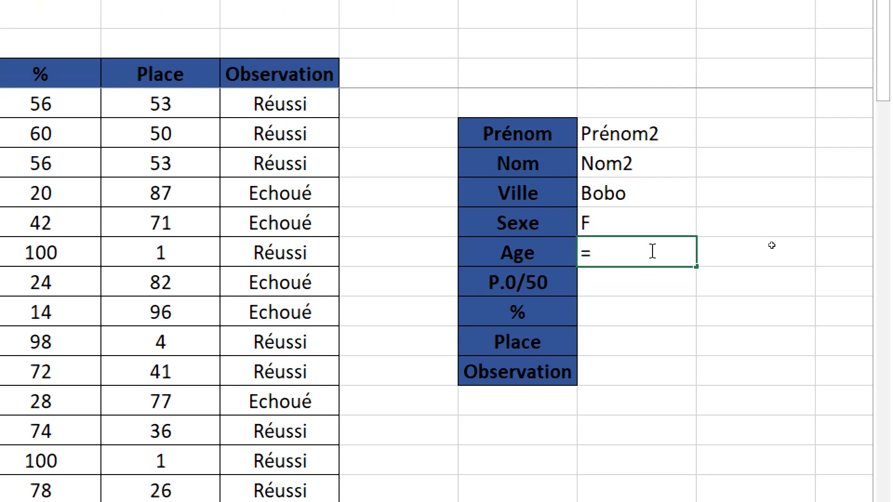
text(re)
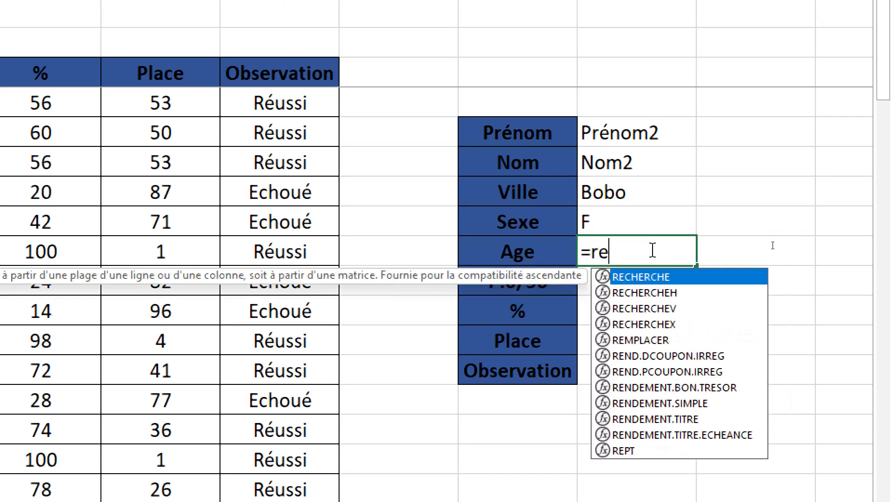
text(ch)
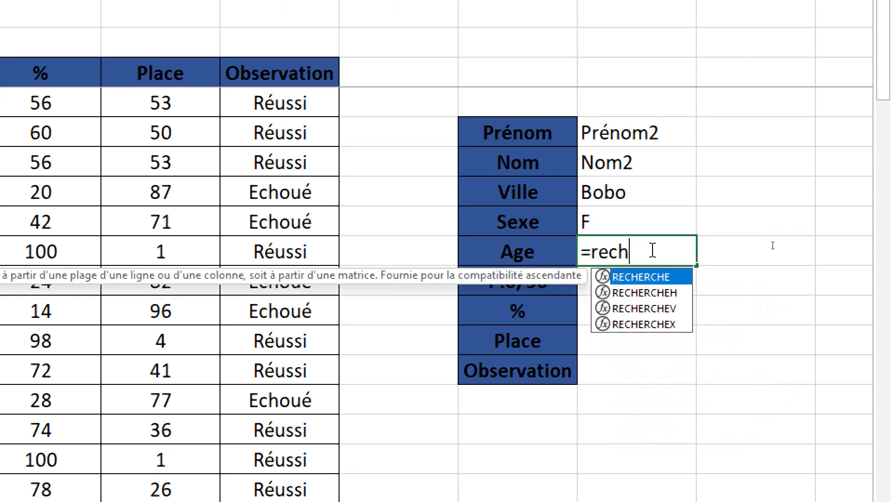
click(673, 326)
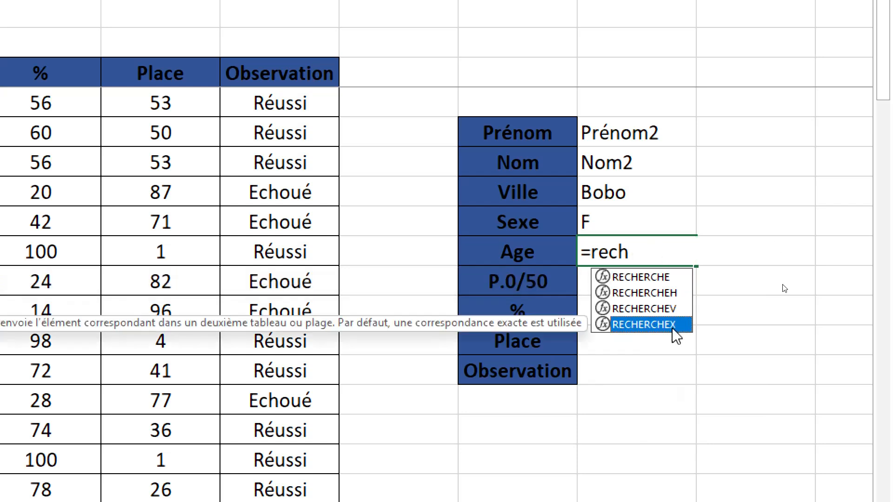
double_click(675, 325)
click(624, 125)
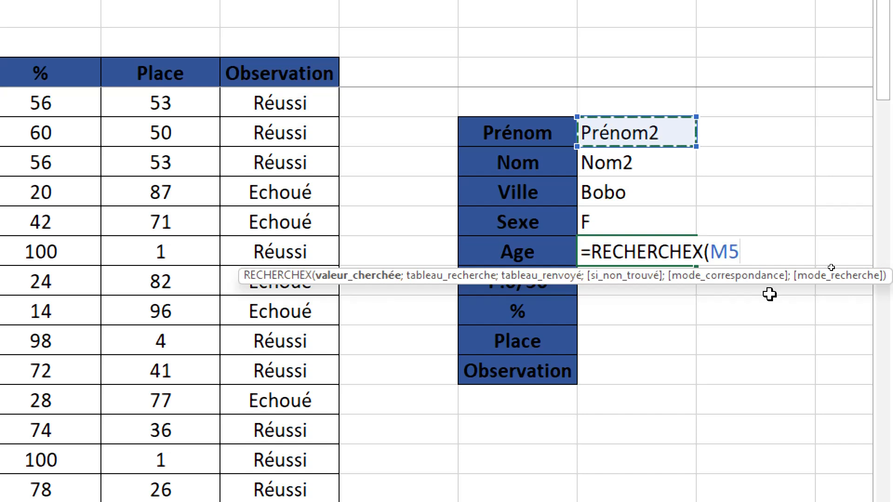
text(;)
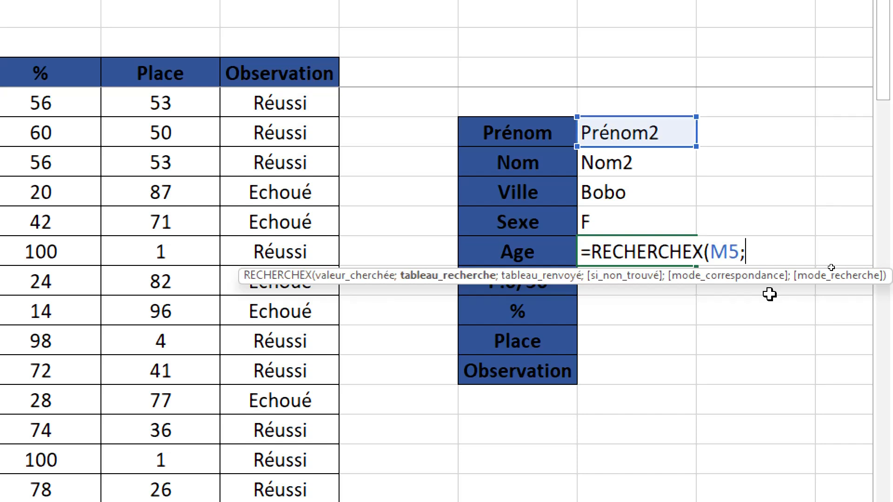
text(pren)
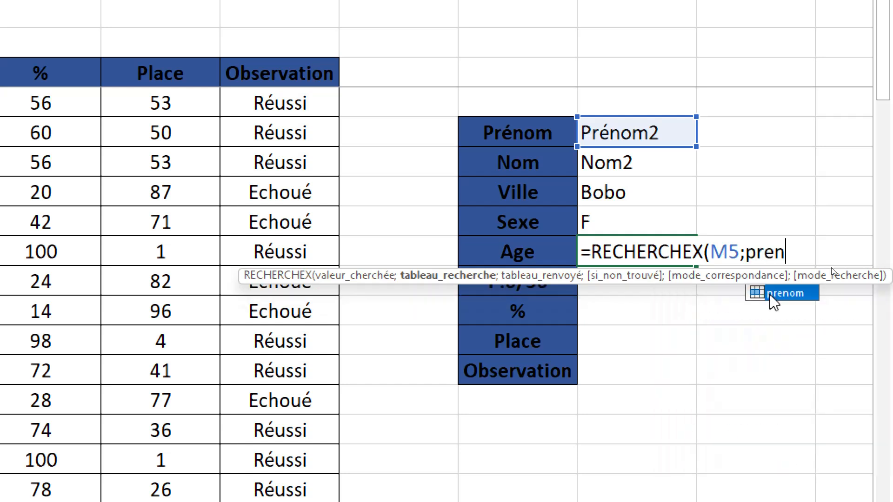
double_click(771, 298)
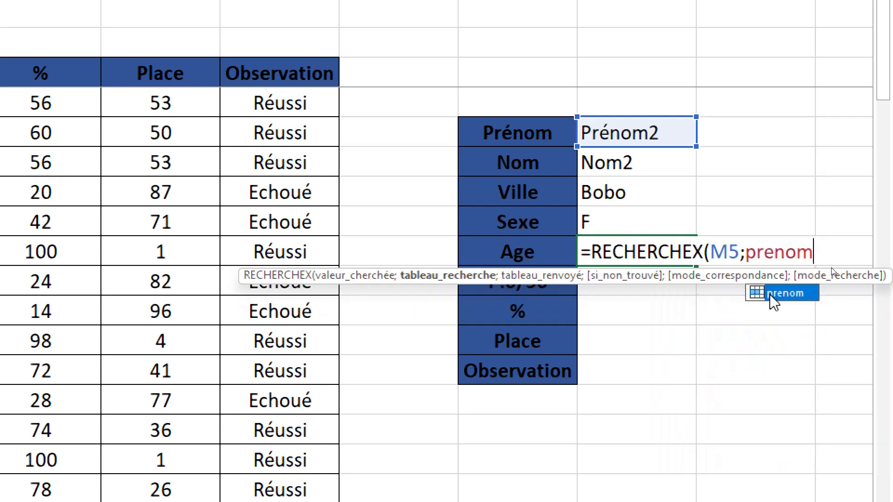
text(;)
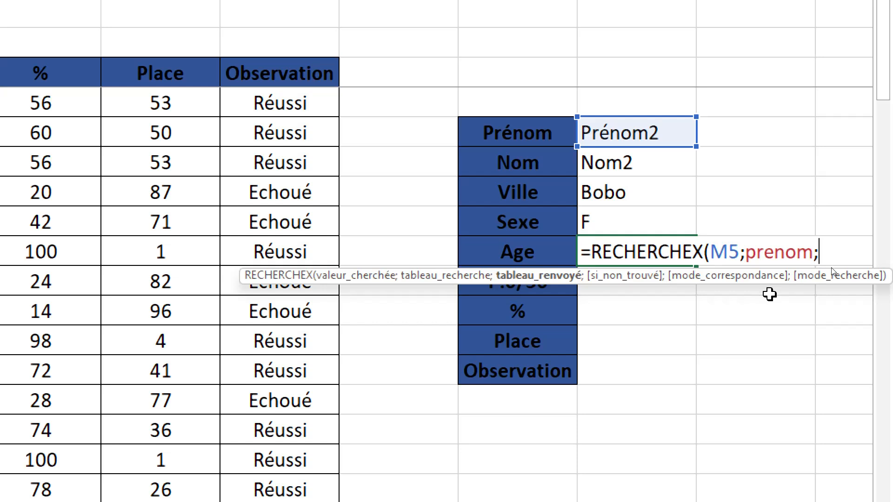
text(age)
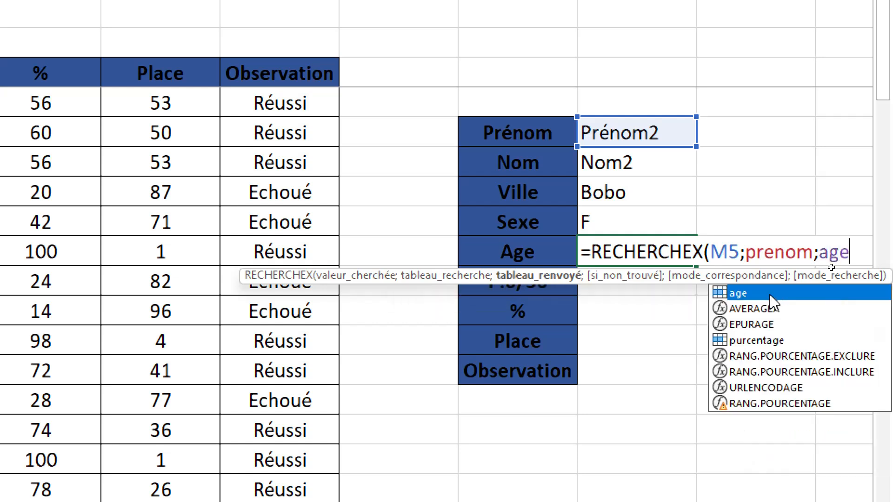
text())
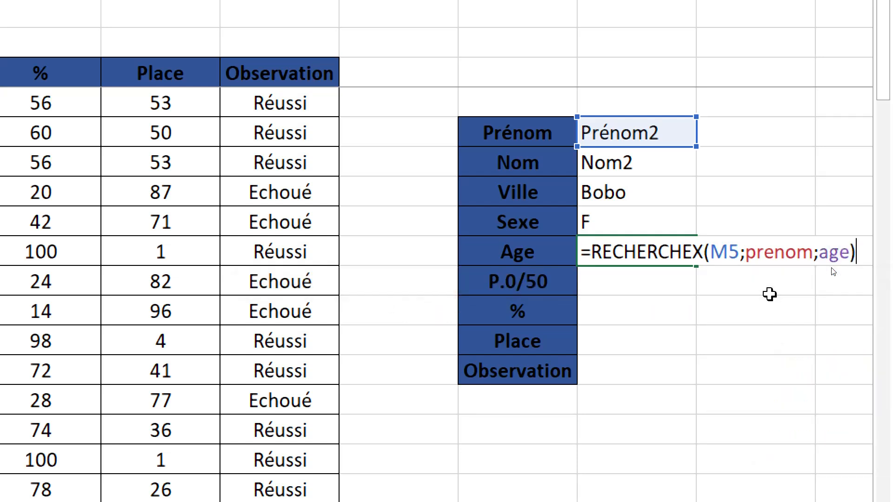
key(Return)
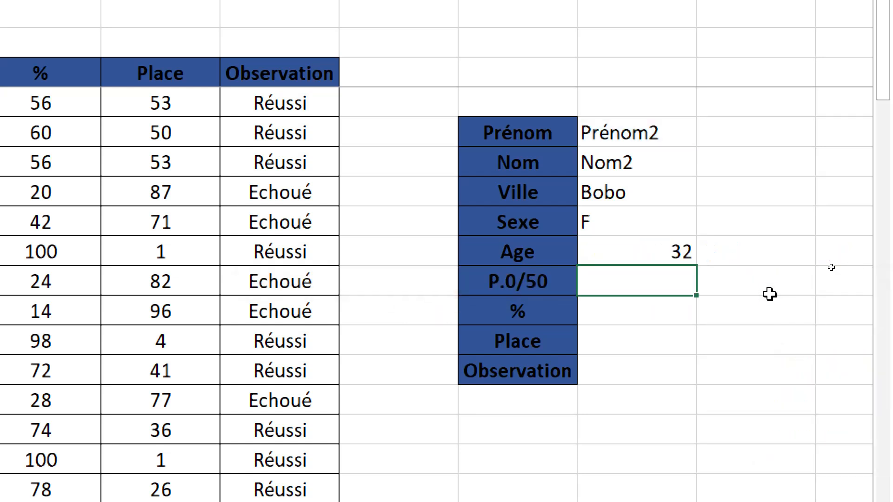
Enter the formula =RECHERCHEX(M5;prenom;point) in cell M10 beside the P.0/50 label.
double_click(638, 288)
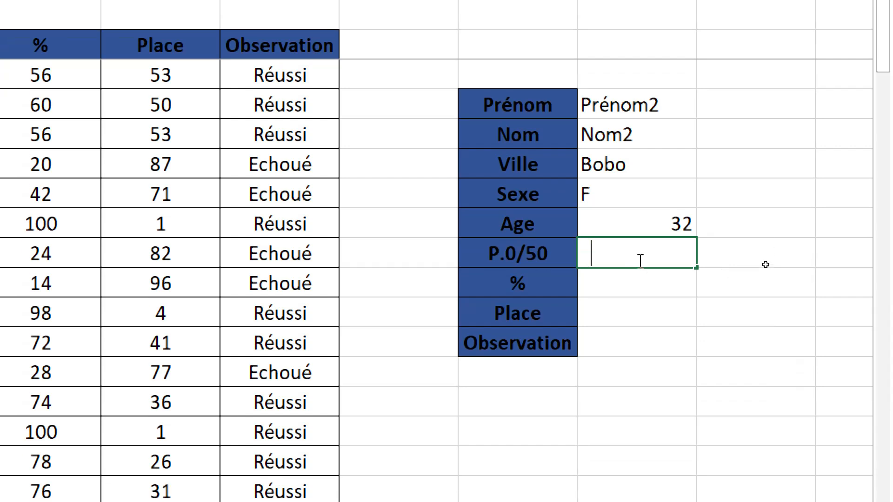
text(=rec g)
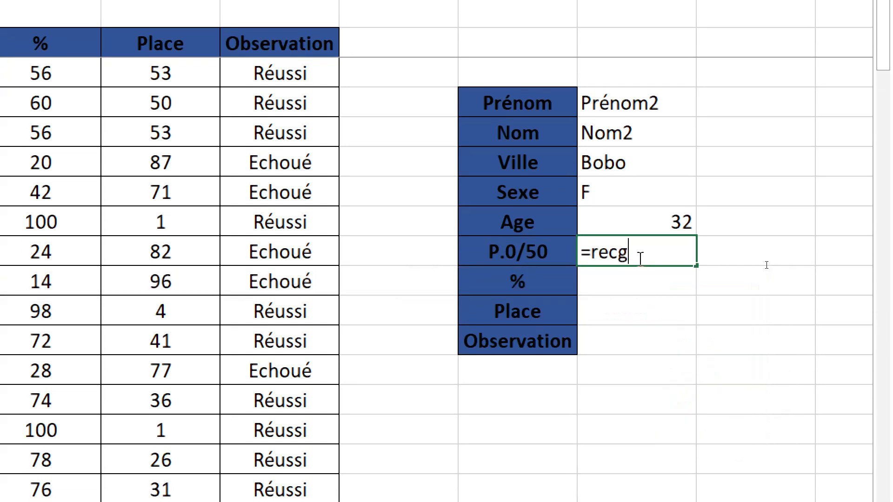
key(BackSpace)
text(h)
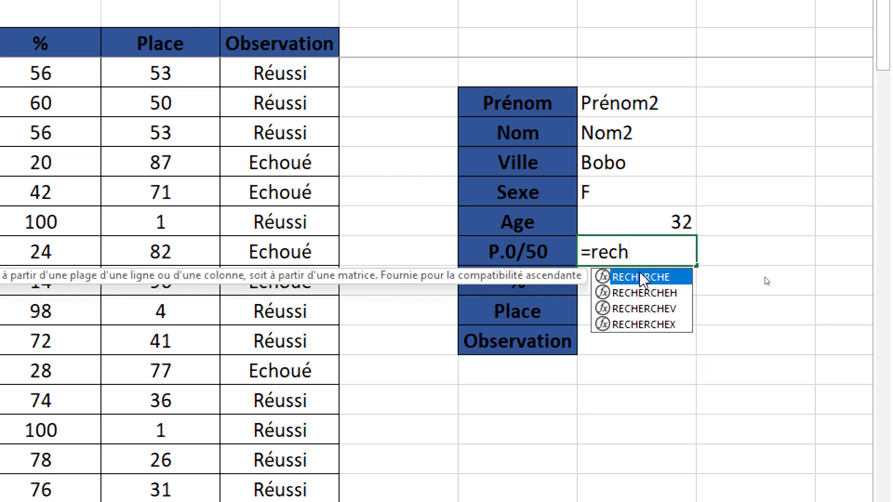
click(647, 318)
double_click(646, 318)
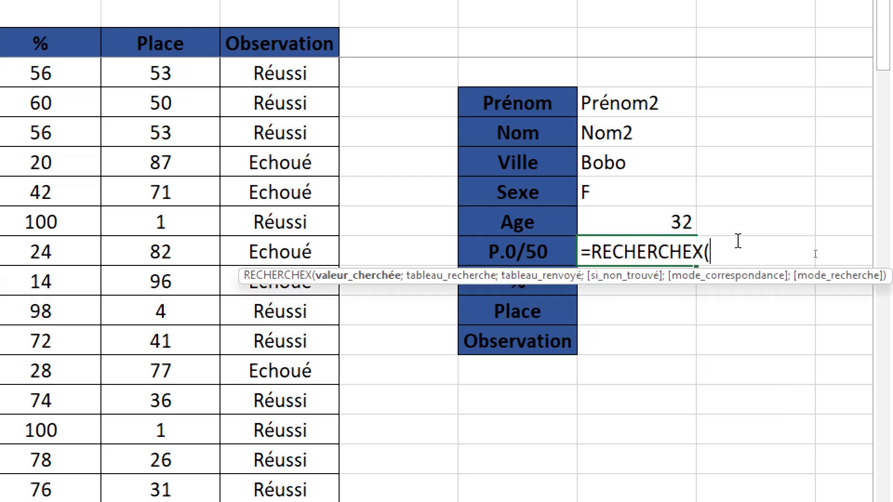
click(617, 108)
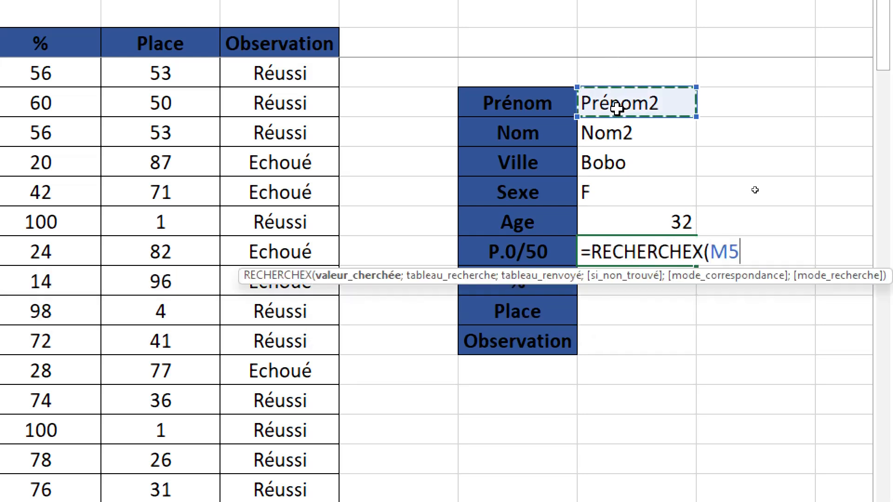
text(;)
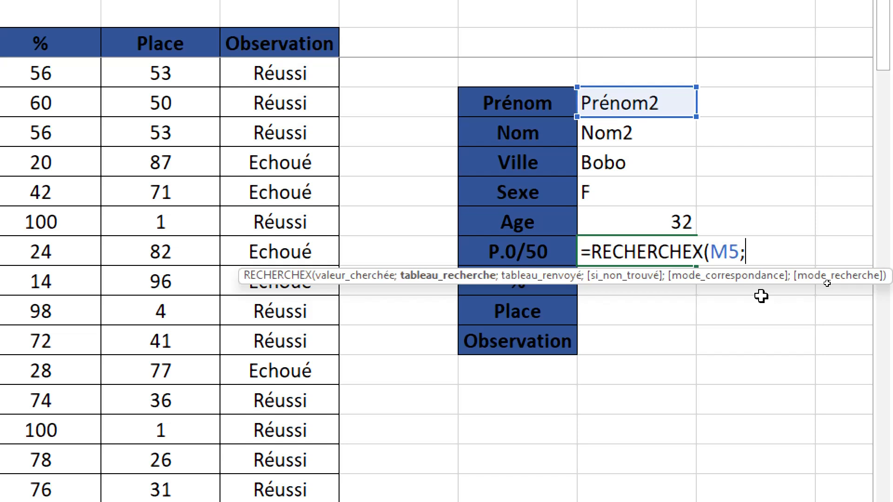
text(pren)
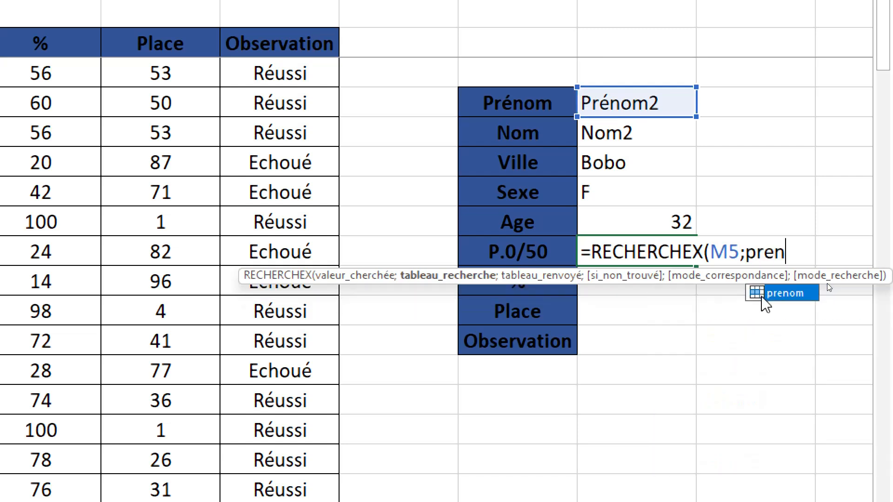
text(om;)
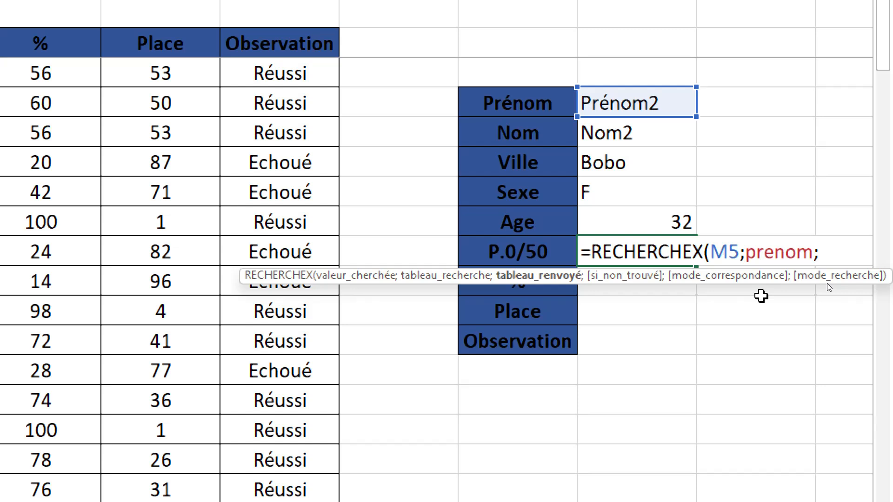
key(BackSpace)
text(point)
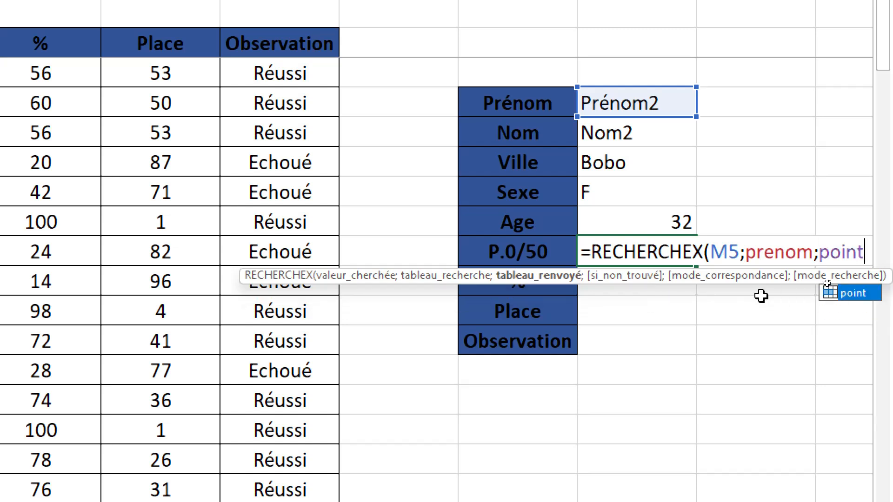
text())
key(Return)
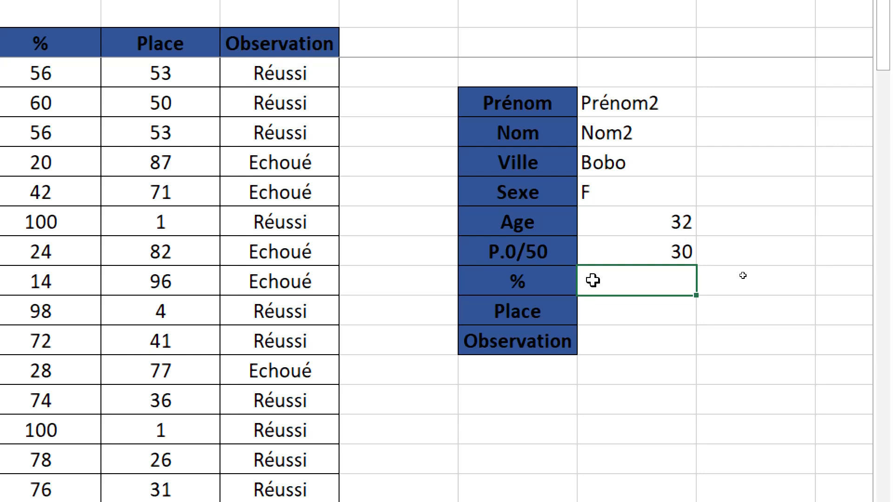
Enter the formula =RECHERCHEX(M5;prenom;purcentage) in cell M11 beside the % label.
text(=reche)
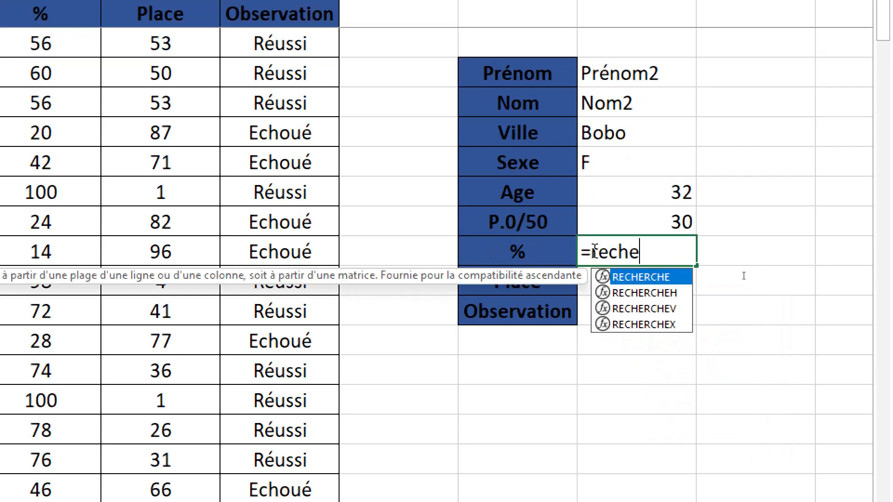
text(r)
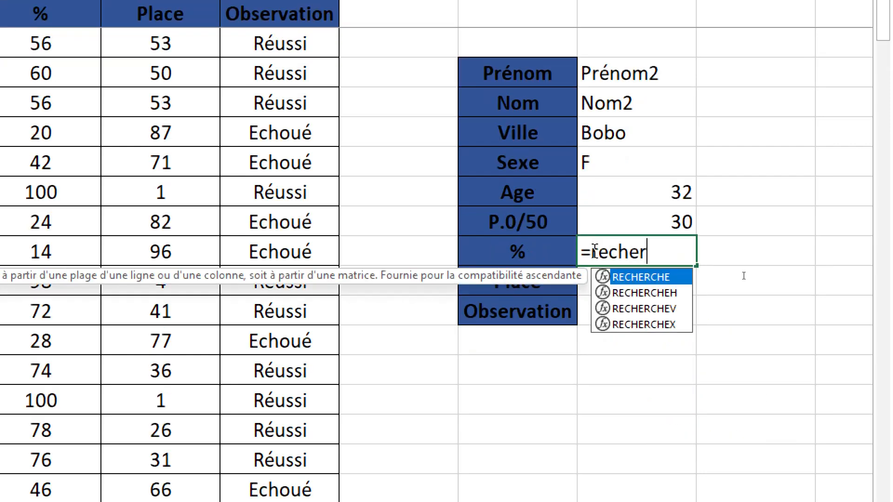
double_click(632, 325)
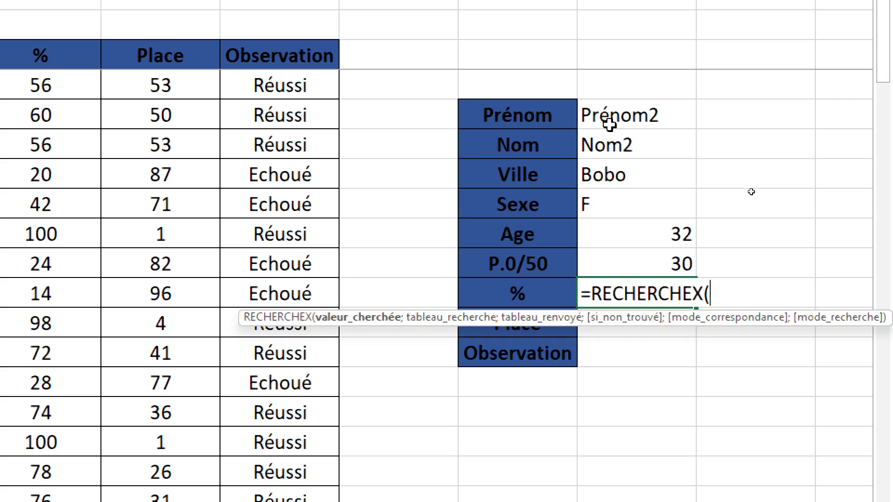
click(610, 81)
text(;)
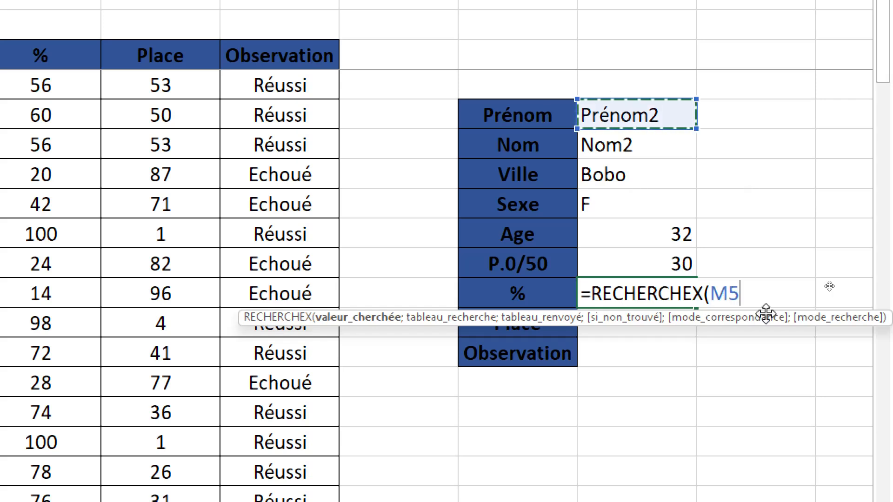
text(p)
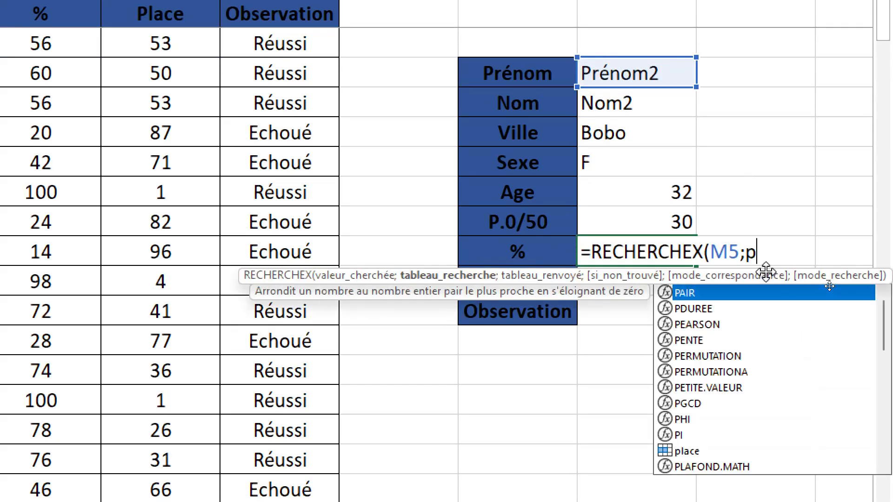
text(renom;)
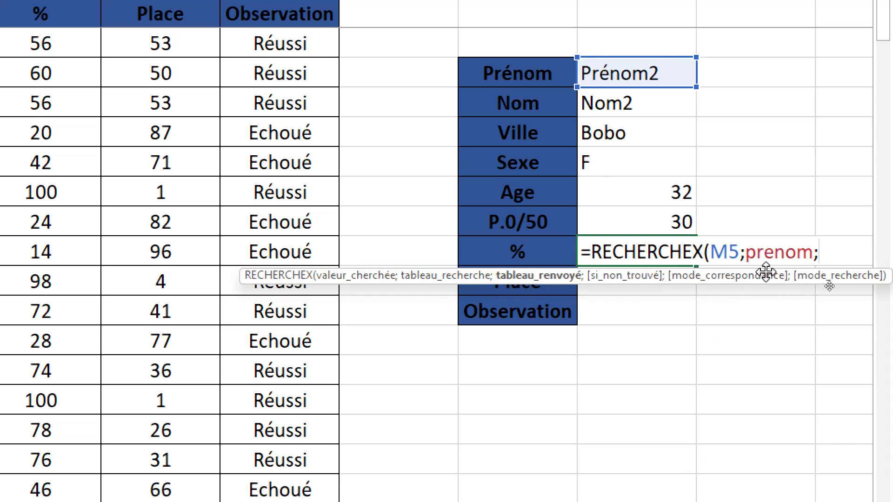
text(p)urce)
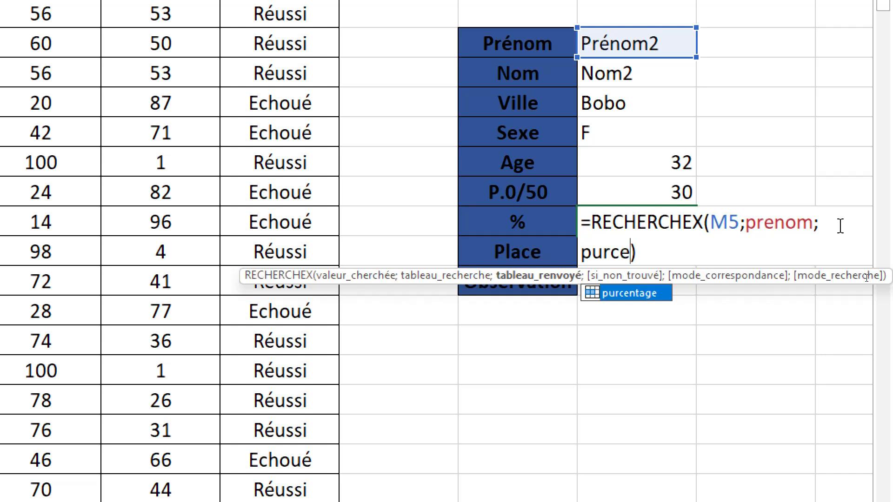
text(ntage)
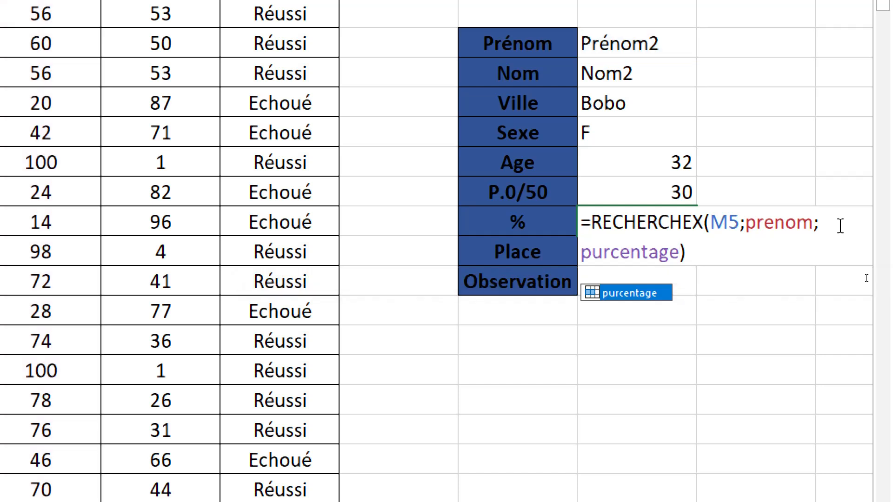
key(Return)
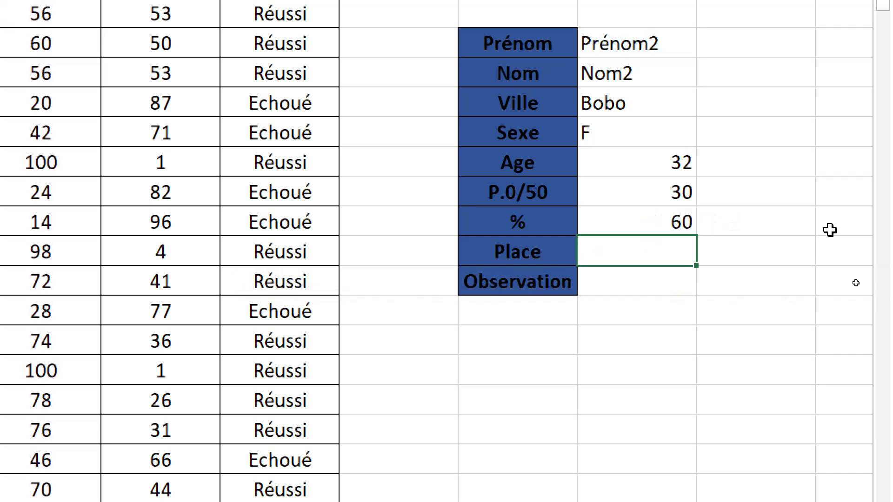
Enter the formula =RECHERCHEX(M5;prenom;place) in cell M12 beside the Place label.
double_click(617, 254)
text(=r)
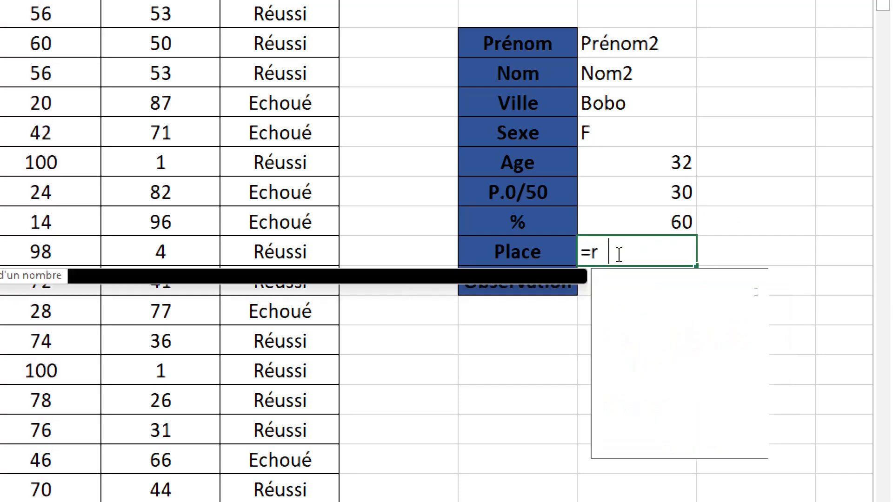
text(ech)
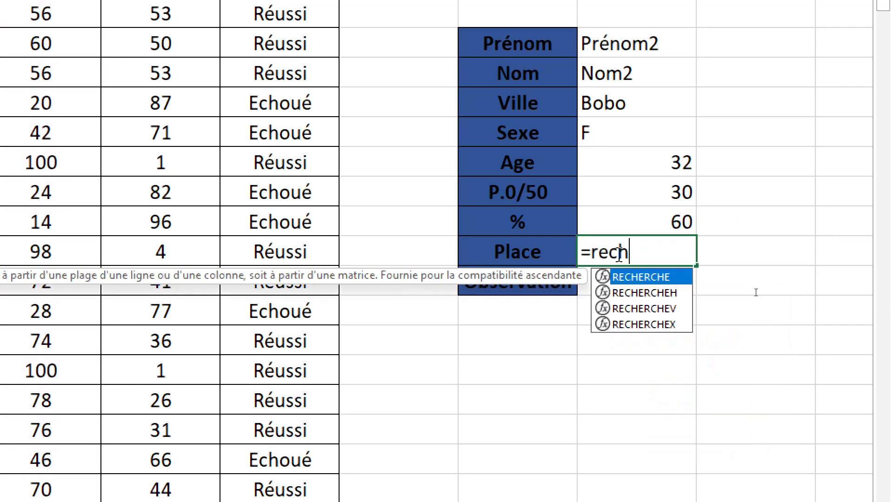
click(674, 324)
double_click(673, 324)
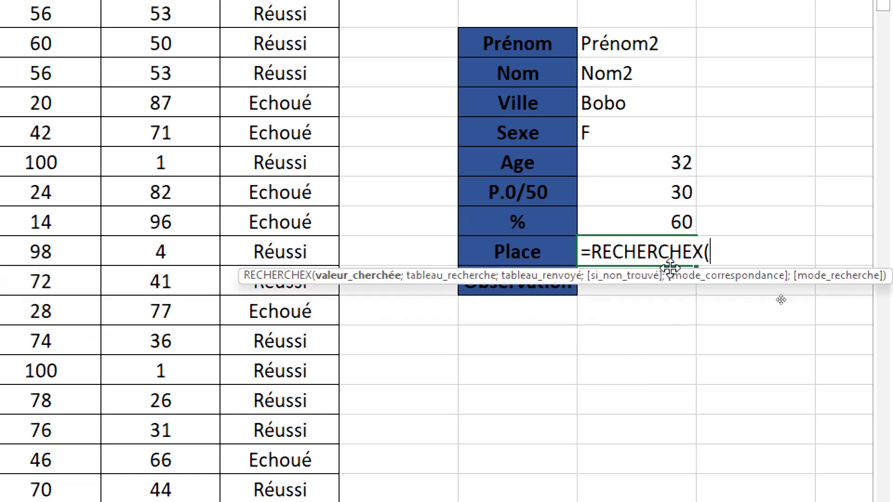
scroll(574, 16, up, 1)
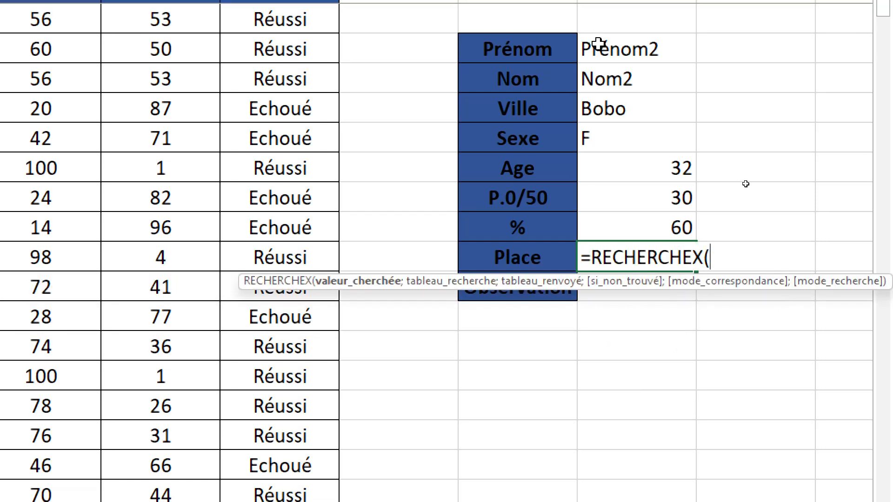
click(598, 43)
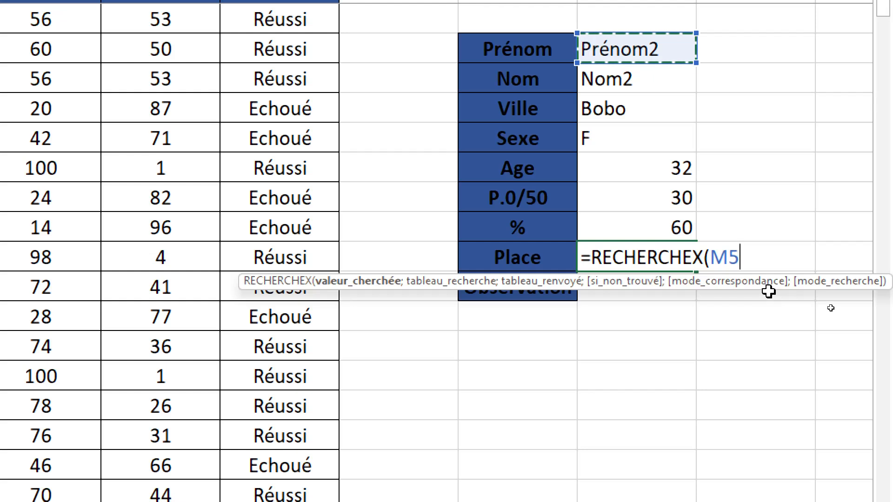
scroll(768, 286, down, 1)
text(;)
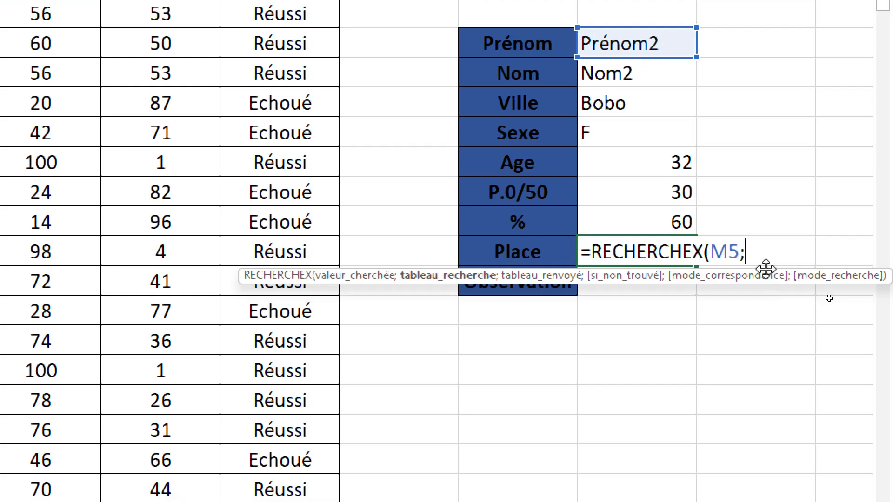
text(pra)
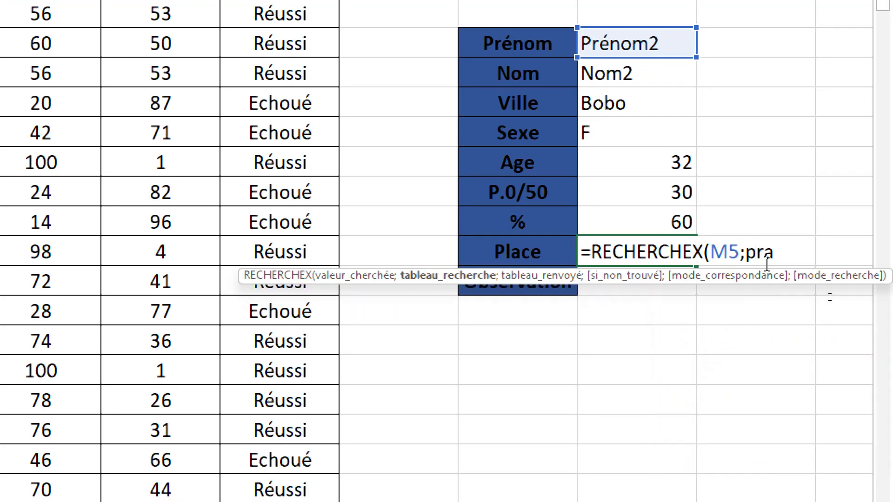
key(BackSpace)
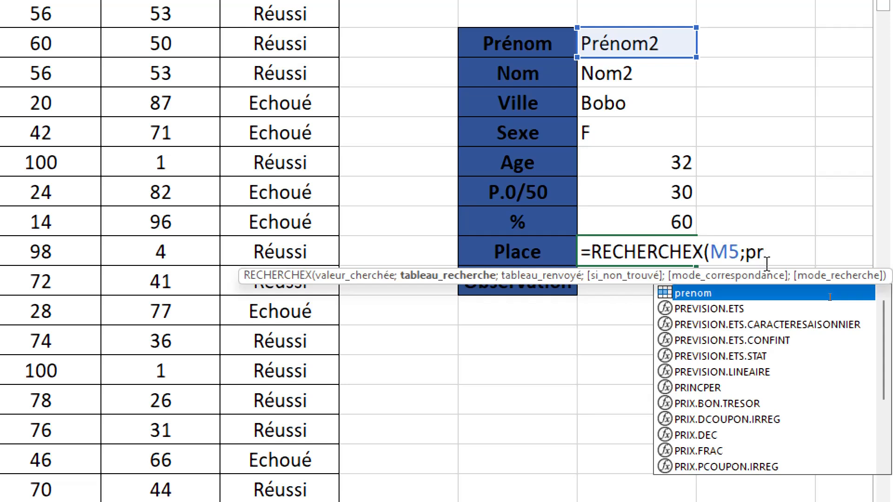
text(enom)
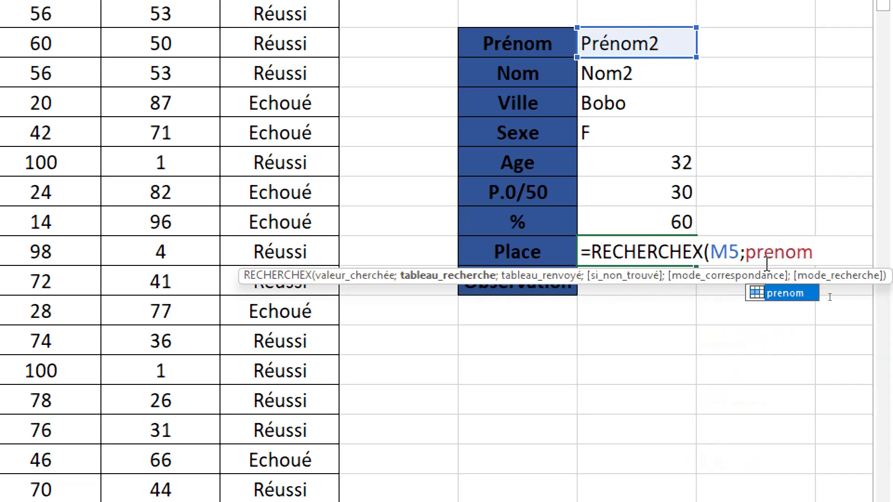
text(;)
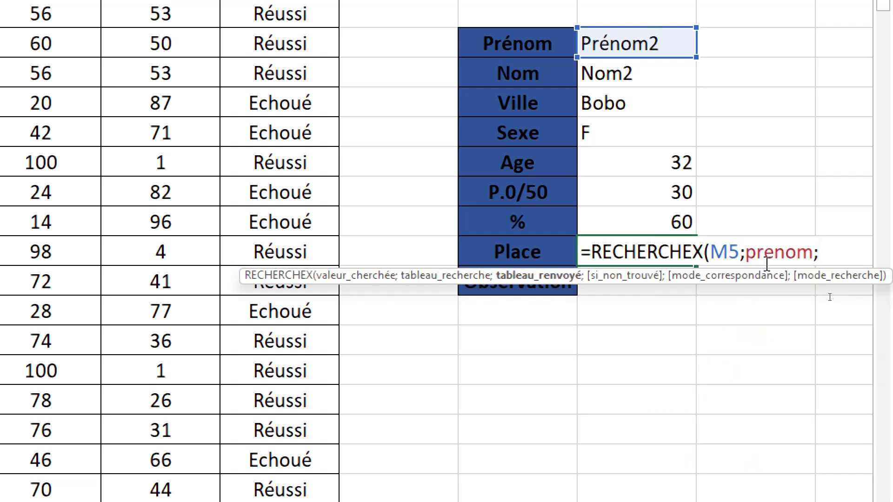
text(pl)
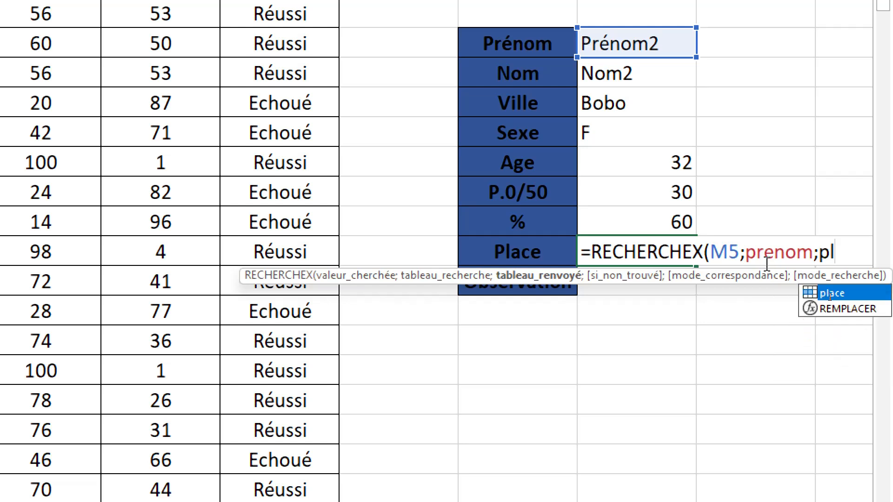
text(ace))
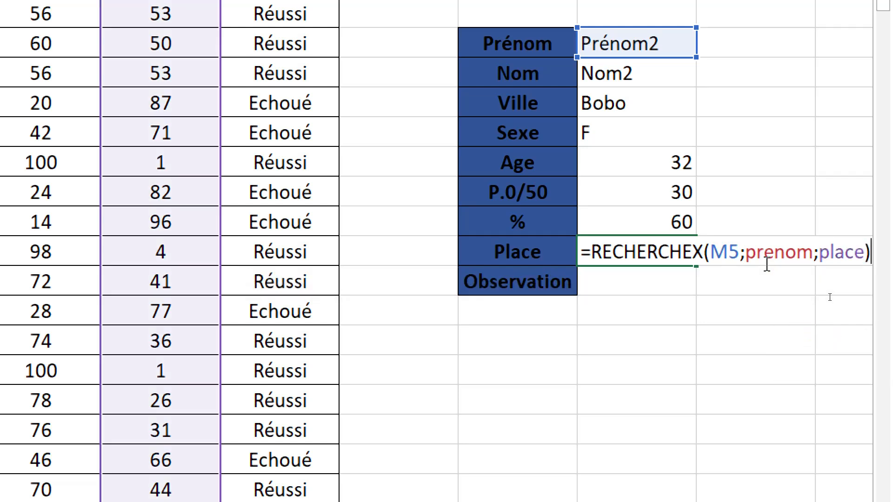
key(Return)
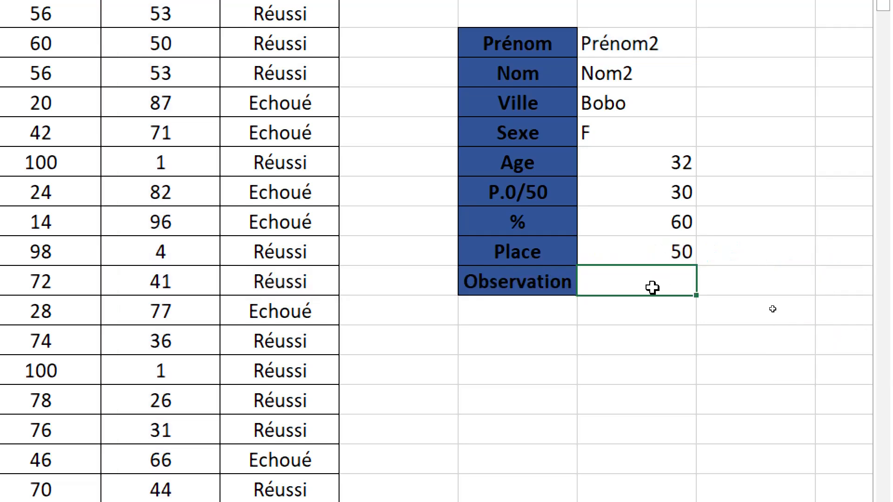
Enter the formula =RECHERCHEX(M5;prenom;obsevation) in cell M13 beside the Observation label.
scroll(652, 286, down, 1)
text(=)
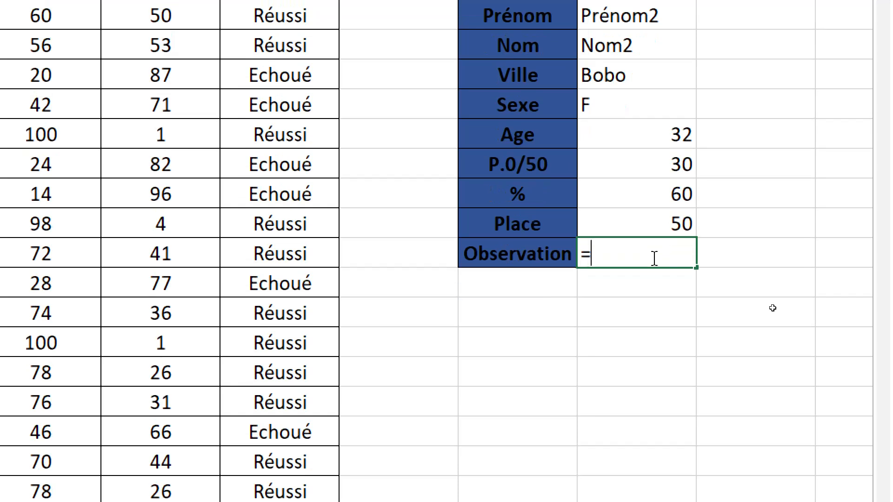
text(re)
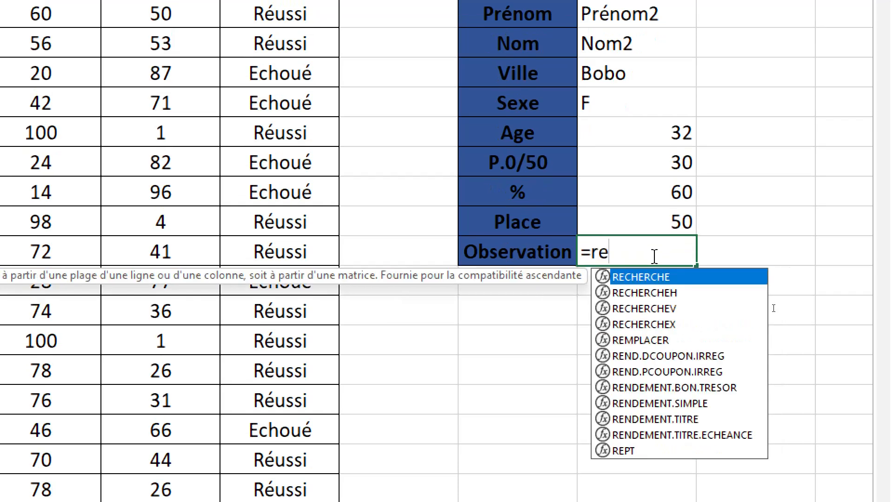
text(che)
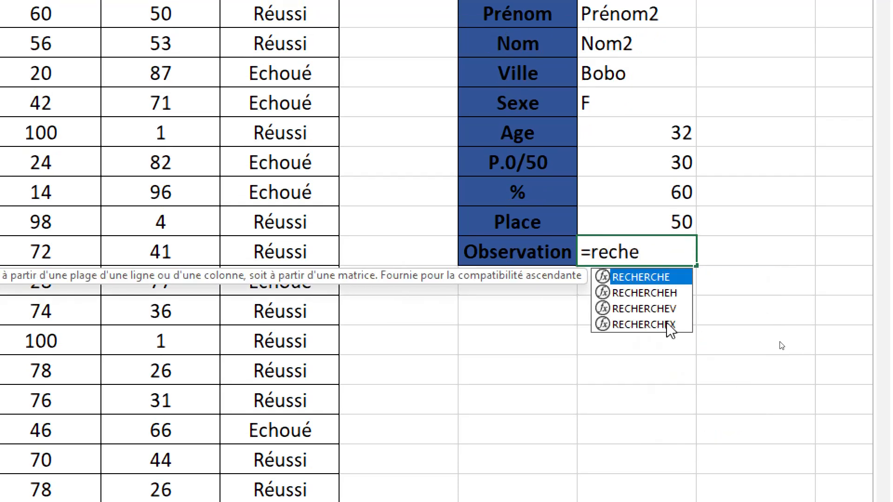
click(666, 324)
double_click(667, 324)
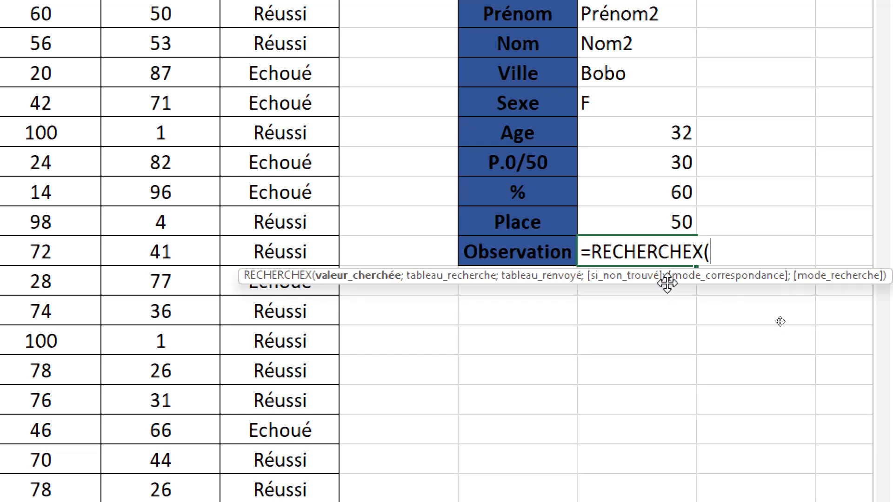
click(624, 7)
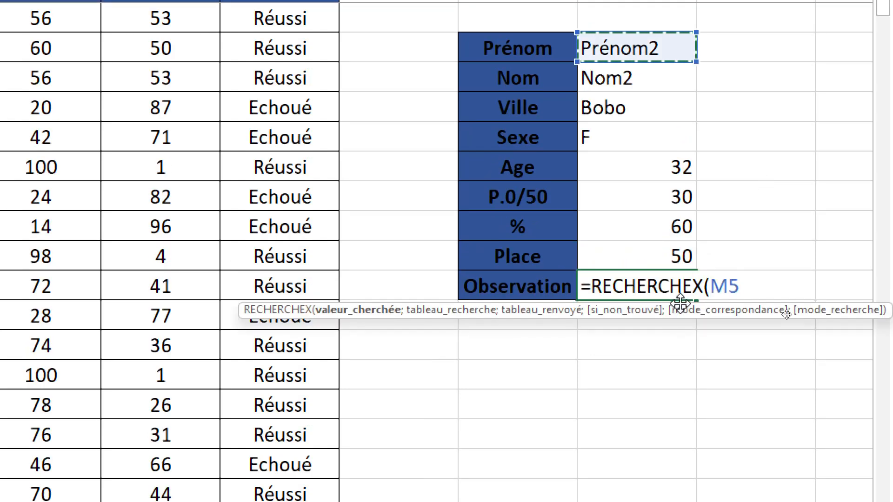
text(;)
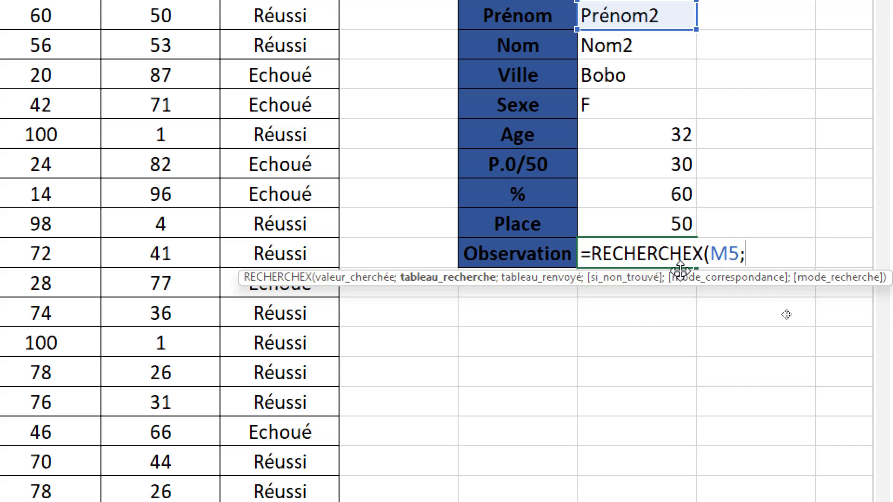
text(pre)
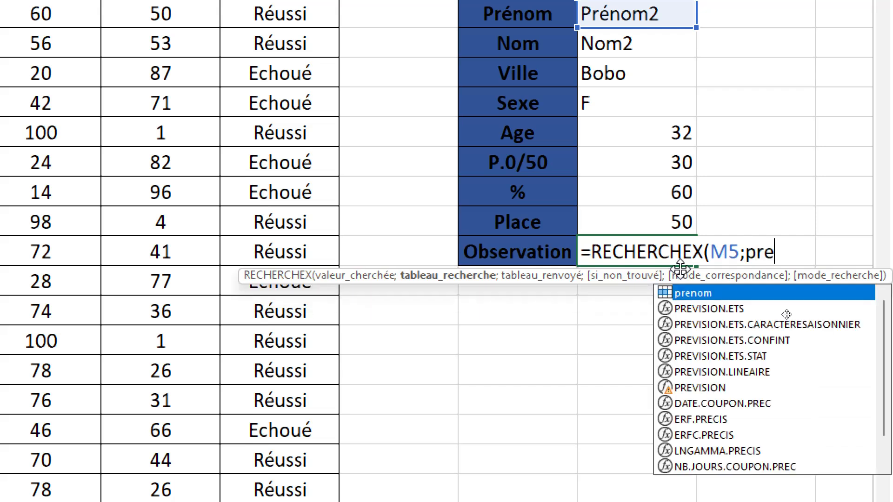
text(nom)
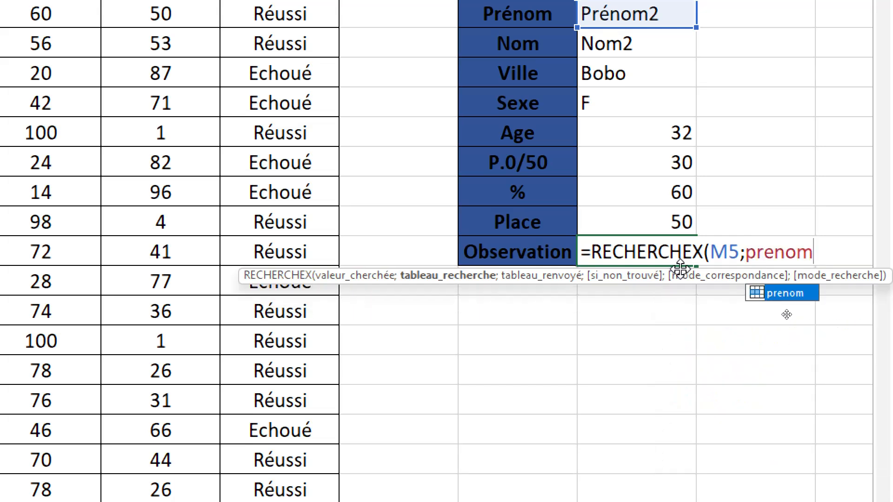
text(;)
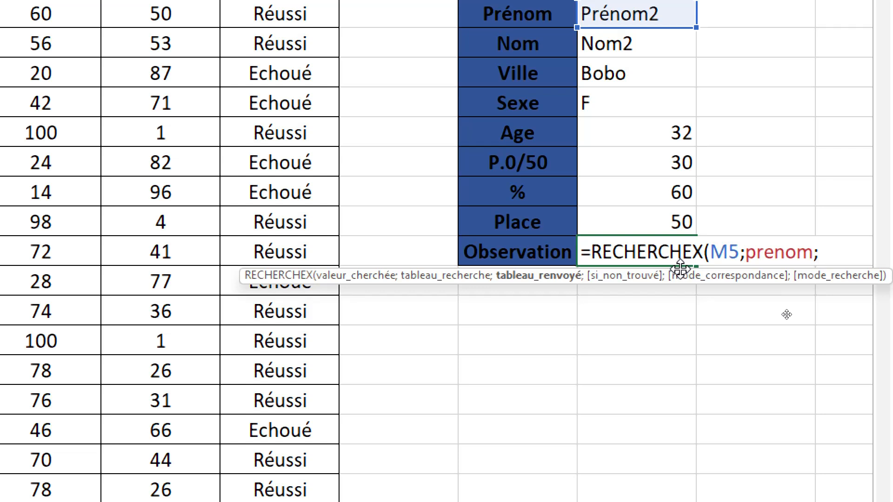
text(ob)
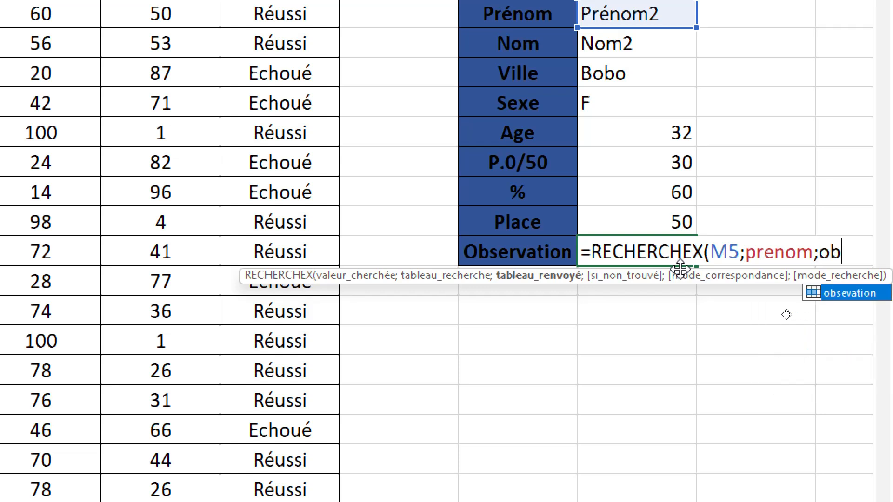
text(ser)
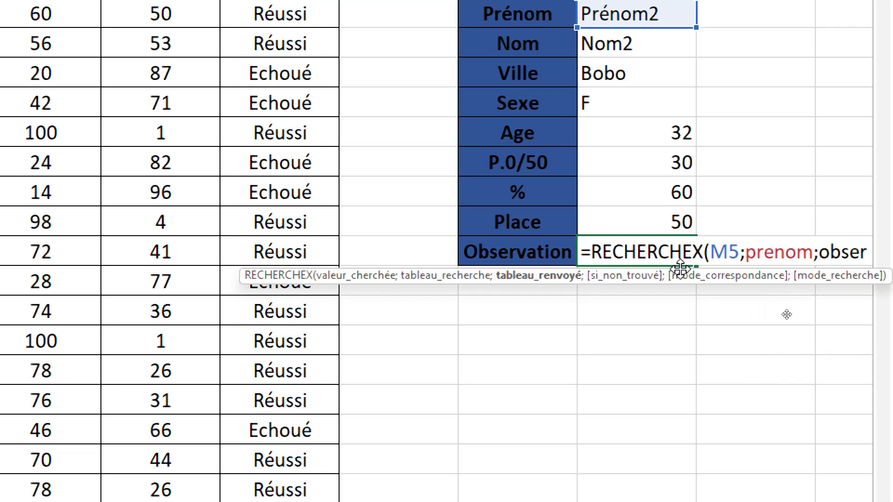
key(BackSpace)
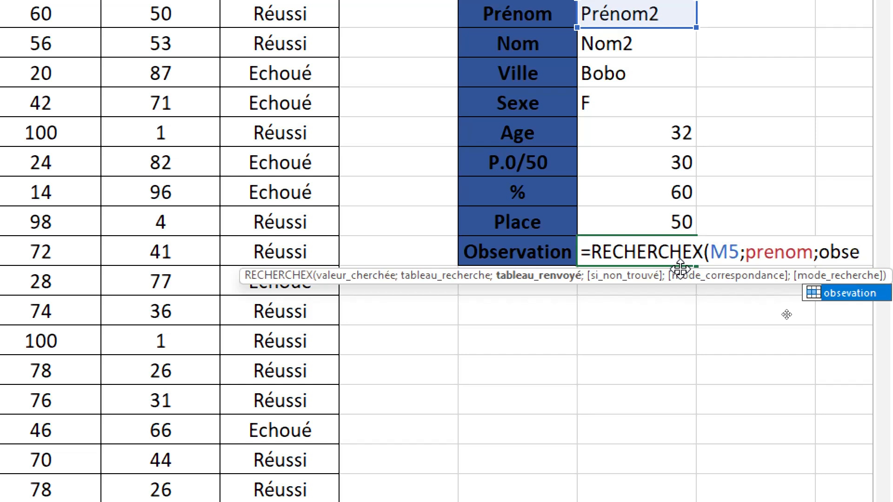
text(vatio)
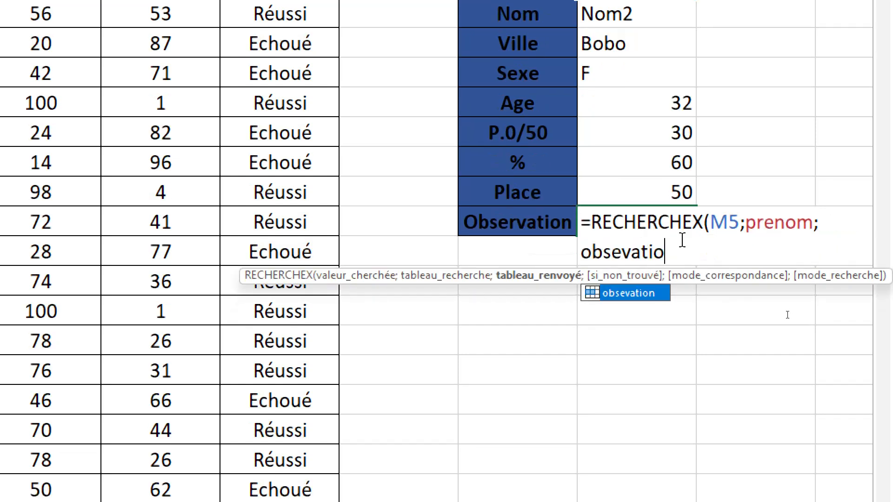
text(n)
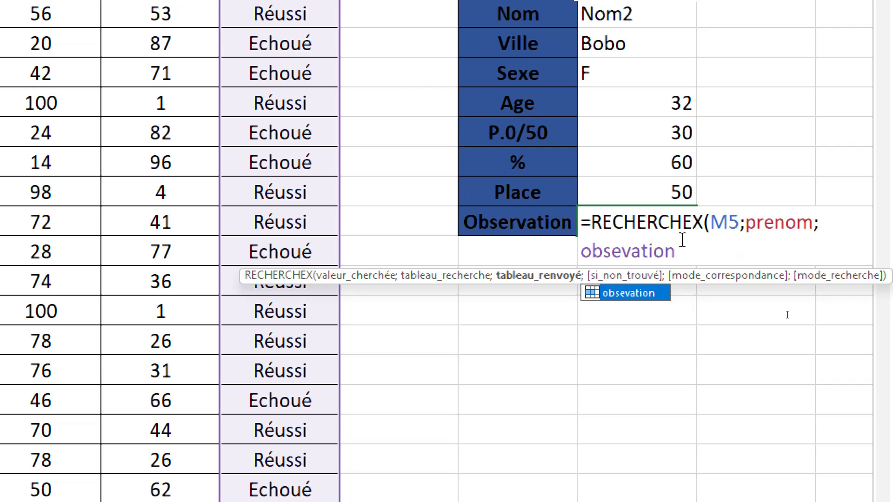
text())
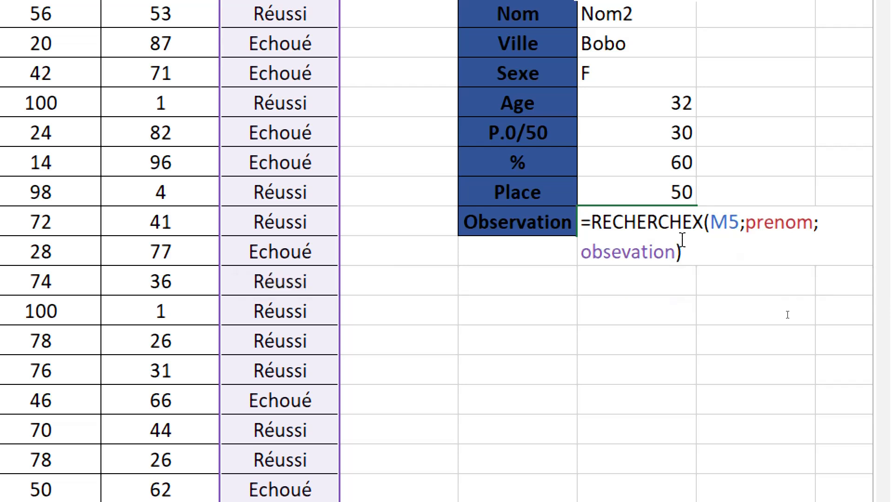
key(Return)
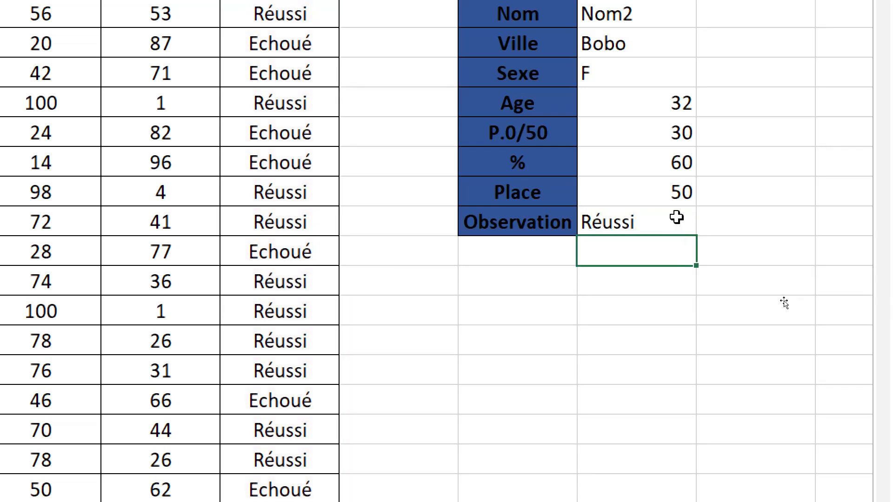
Test the lookup form by setting the first name in cell M5 to Prénom7 and finally to Prénom14.
scroll(628, 35, up, 1)
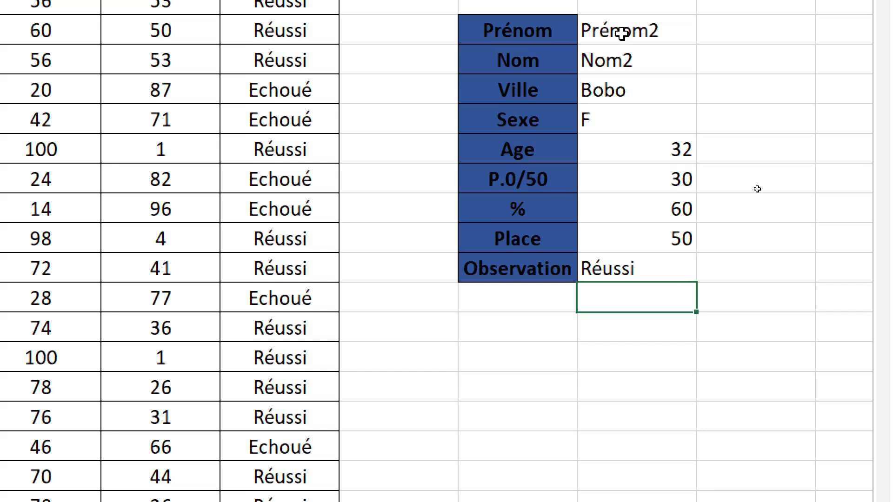
scroll(619, 31, up, 1)
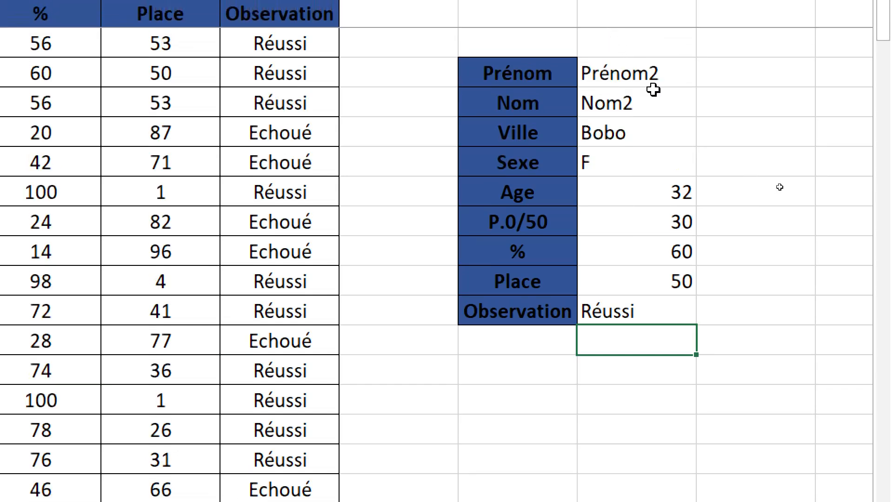
click(670, 69)
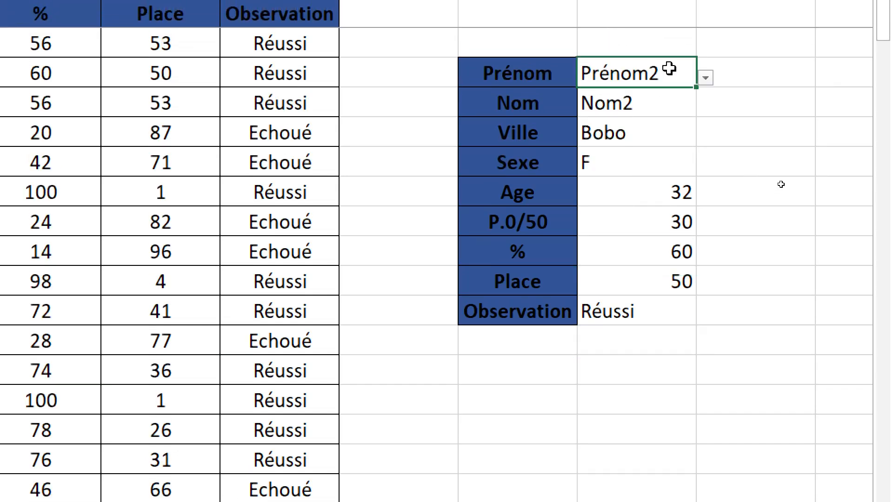
click(706, 80)
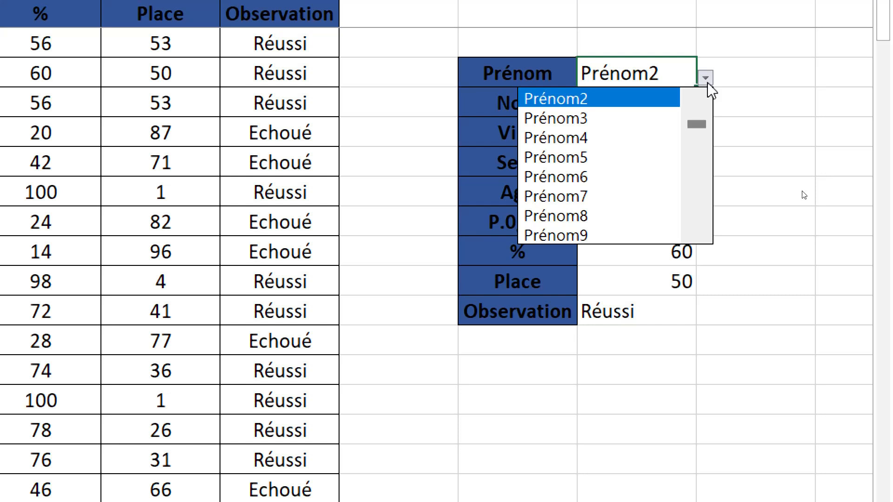
click(566, 203)
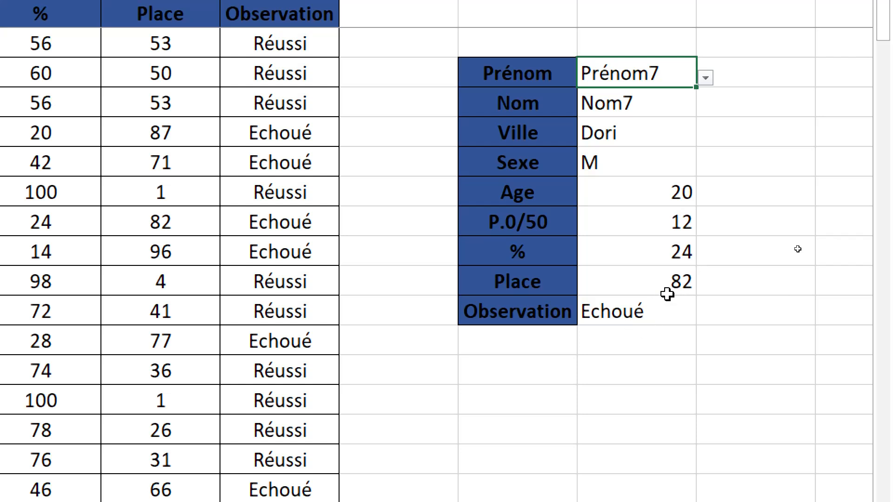
click(704, 79)
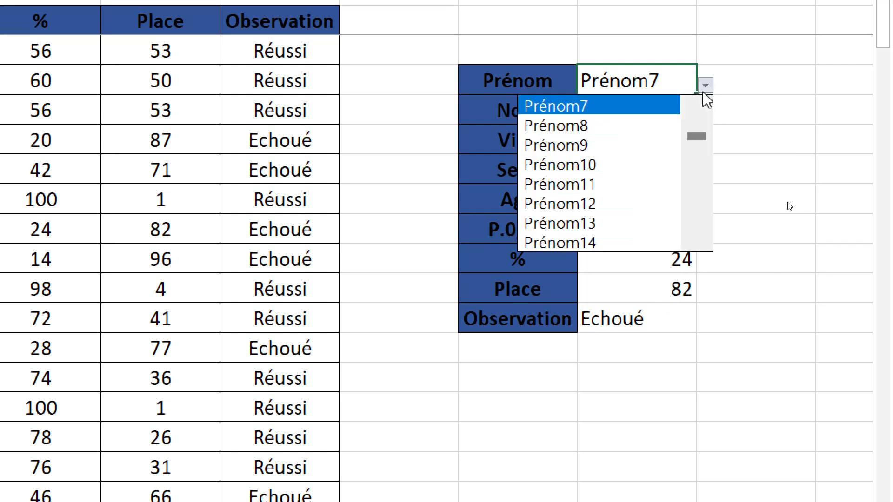
click(587, 243)
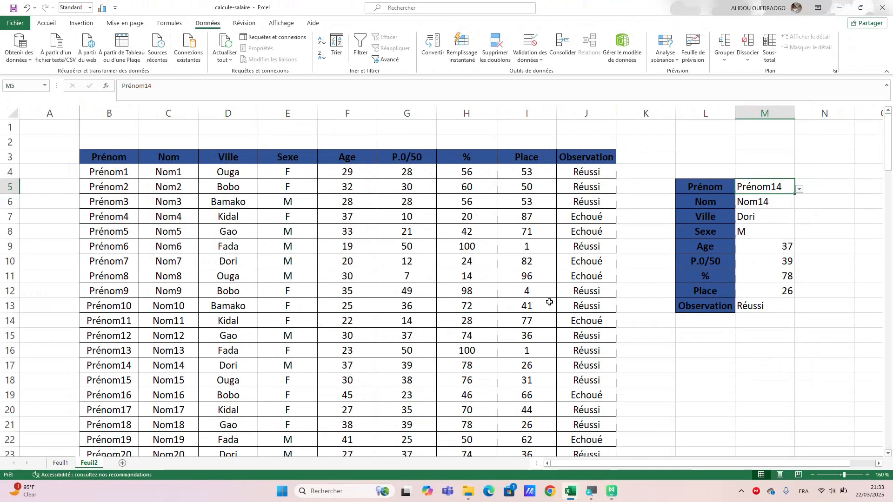
Examine the data table rows and compare the Prénom14 record with the details returned in the lookup form.
scroll(303, 460, down, 5)
scroll(549, 302, down, 2)
scroll(549, 303, up, 3)
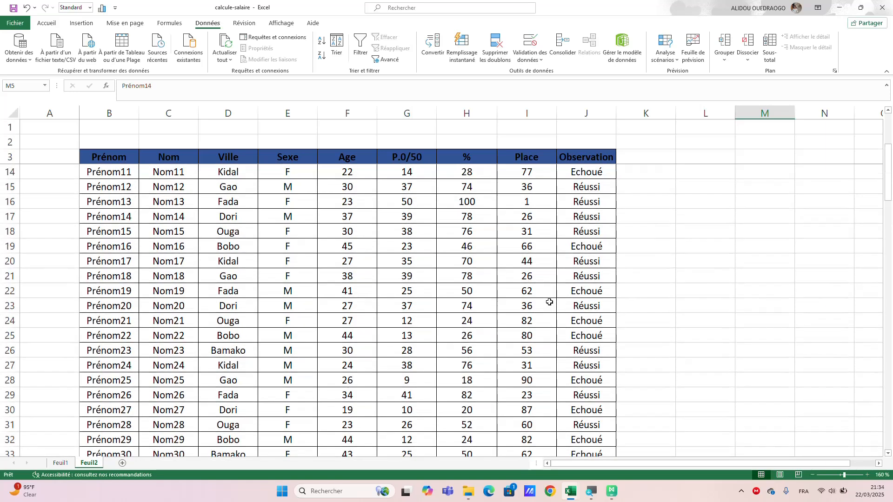
scroll(549, 303, up, 4)
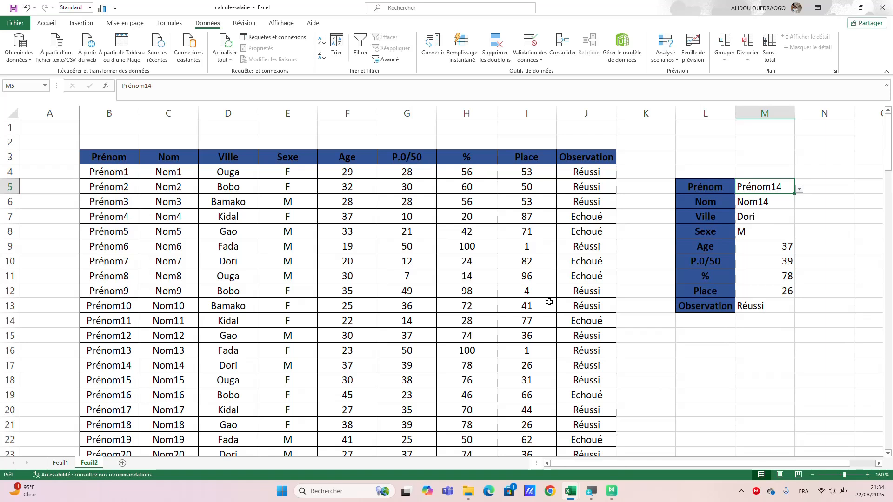
scroll(550, 303, down, 2)
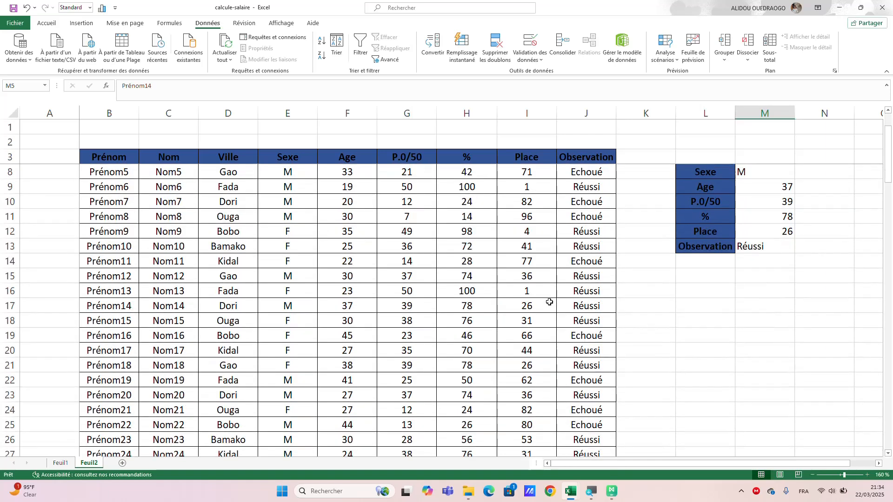
scroll(549, 302, down, 1)
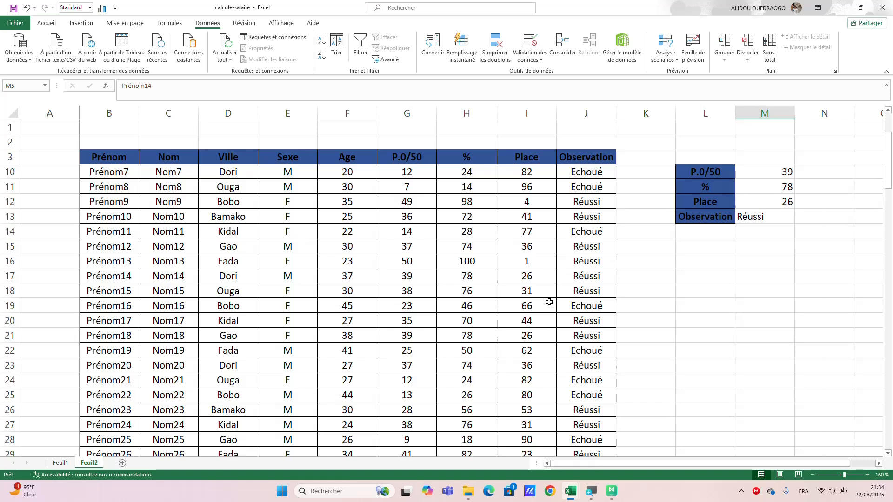
scroll(644, 326, up, 3)
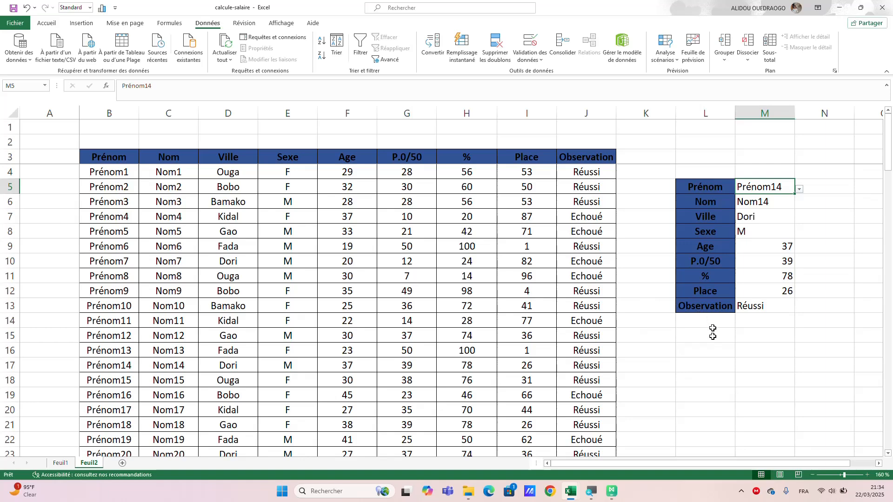
scroll(712, 334, down, 1)
scroll(712, 336, up, 1)
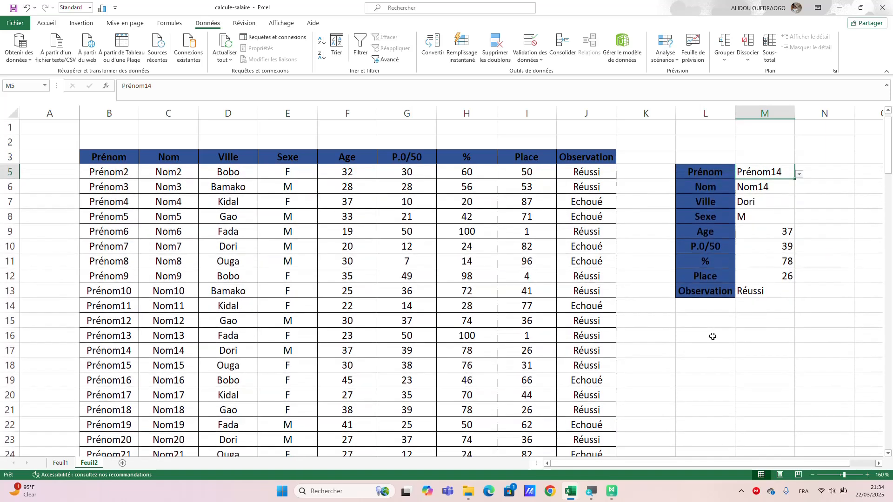